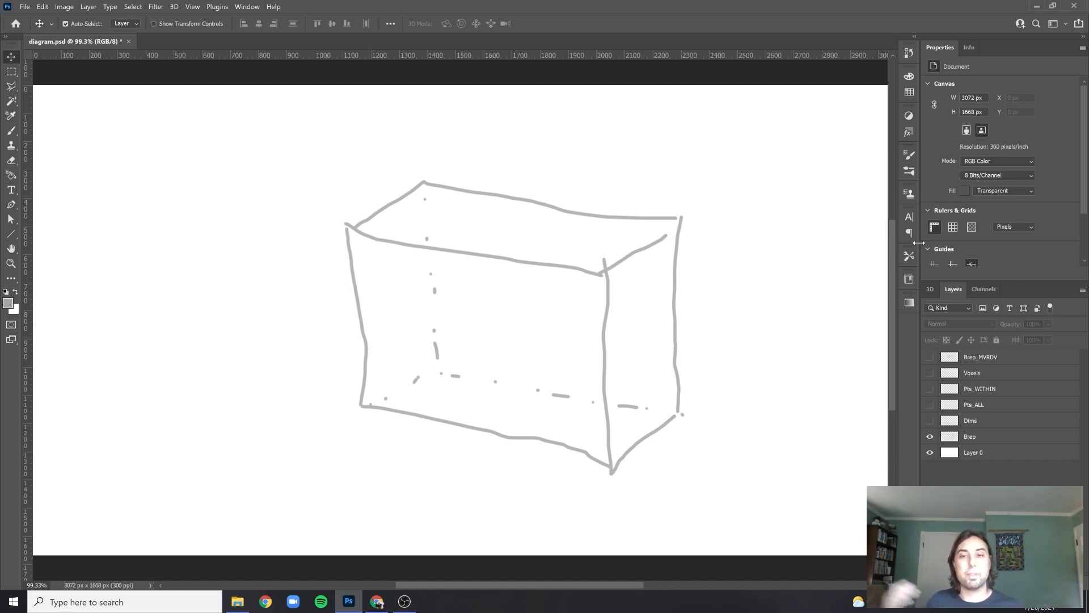
Switch to Chrome and preview the Toronto residential development and the red Dezeen tower in the pixel architecture image results
left_click(378, 602)
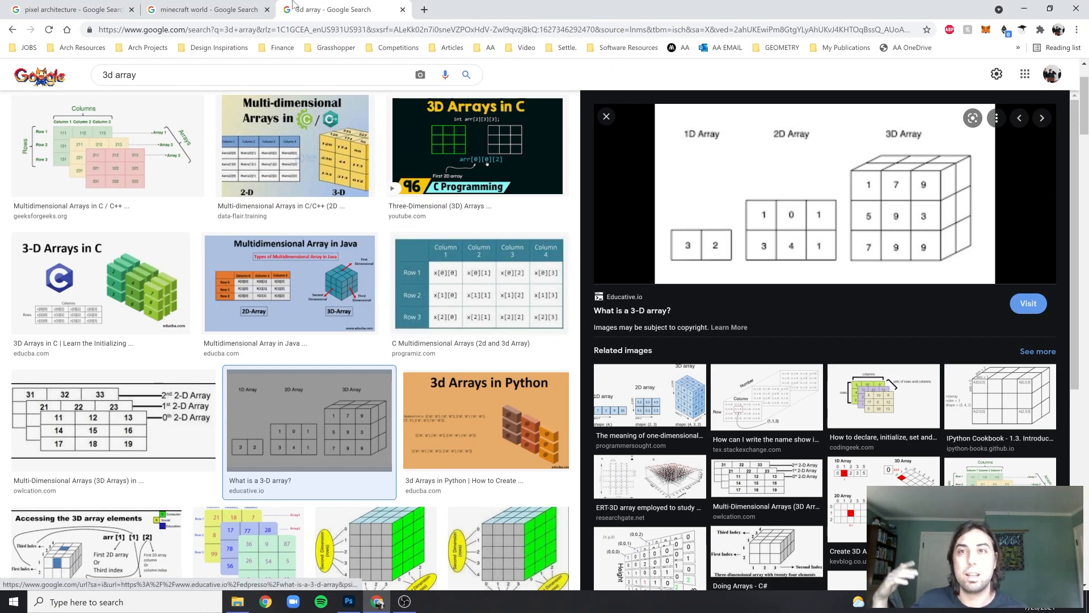
left_click(57, 9)
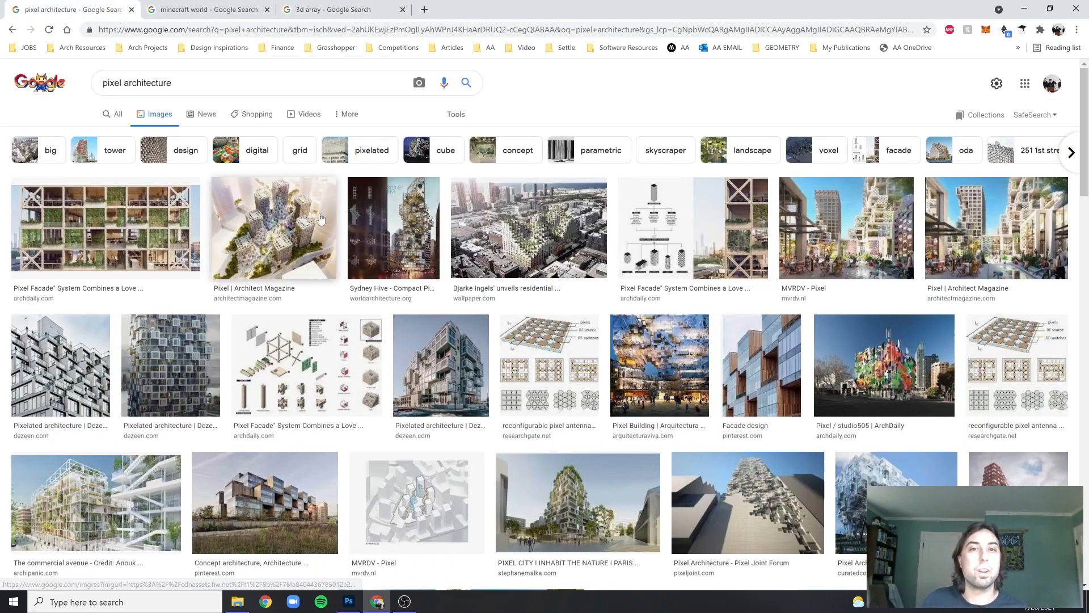
left_click(553, 248)
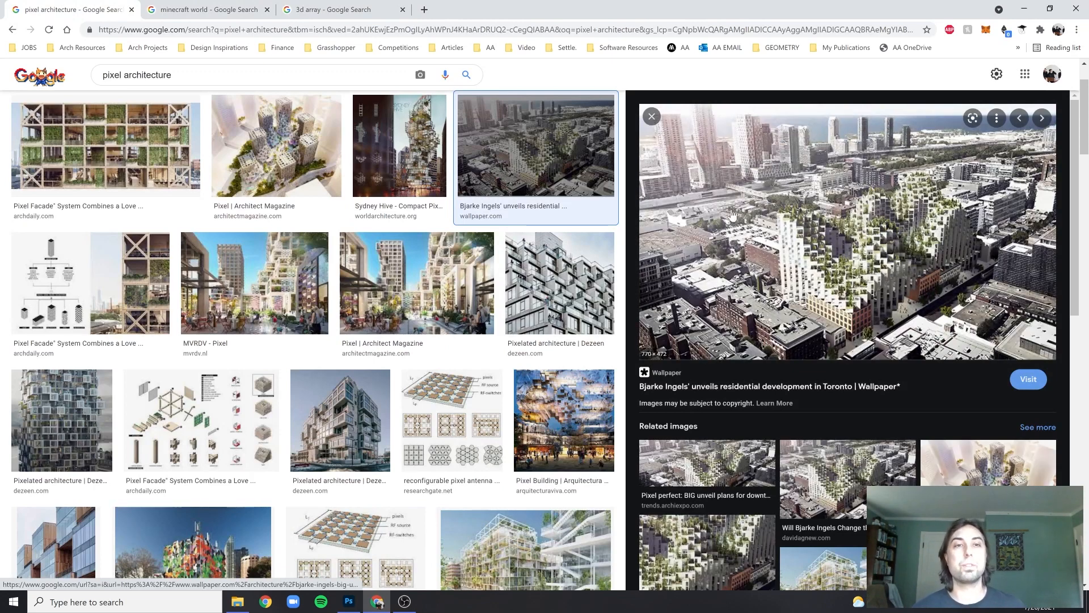
left_click(653, 117)
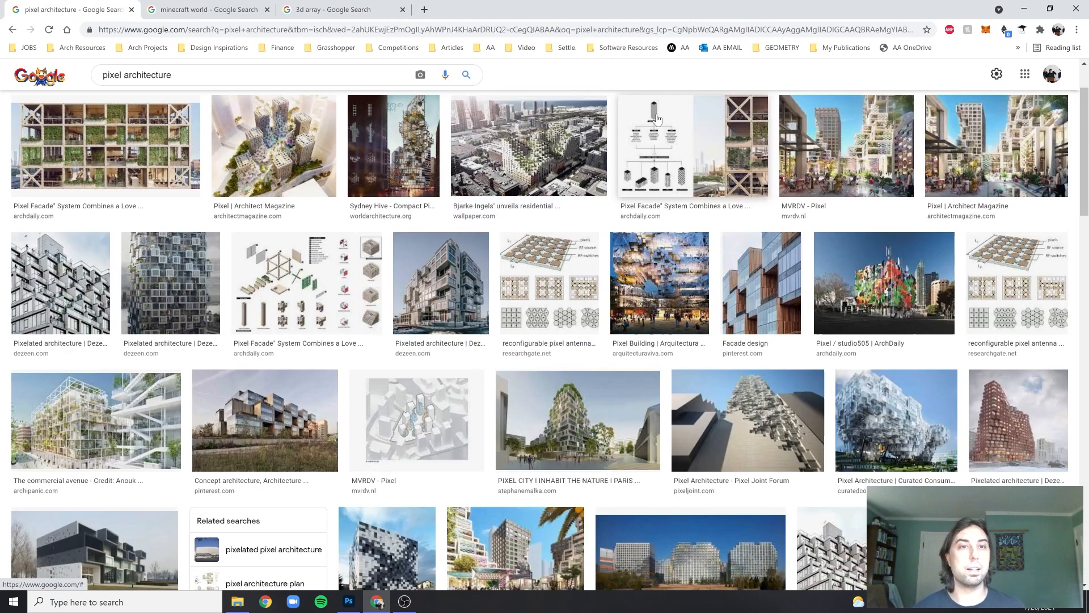
scroll(851, 283, "down", 3)
left_click(910, 324)
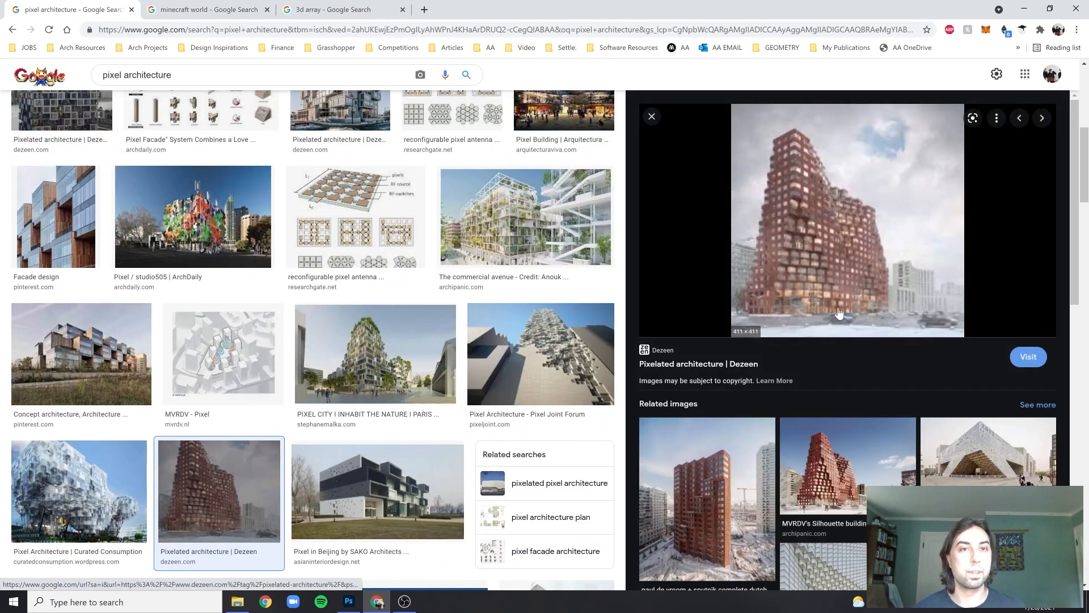
left_click(653, 117)
Preview Dezeen's grey stepped-facade building and its related images in the pixel architecture results
scroll(122, 246, "down", 3)
scroll(122, 247, "up", 2)
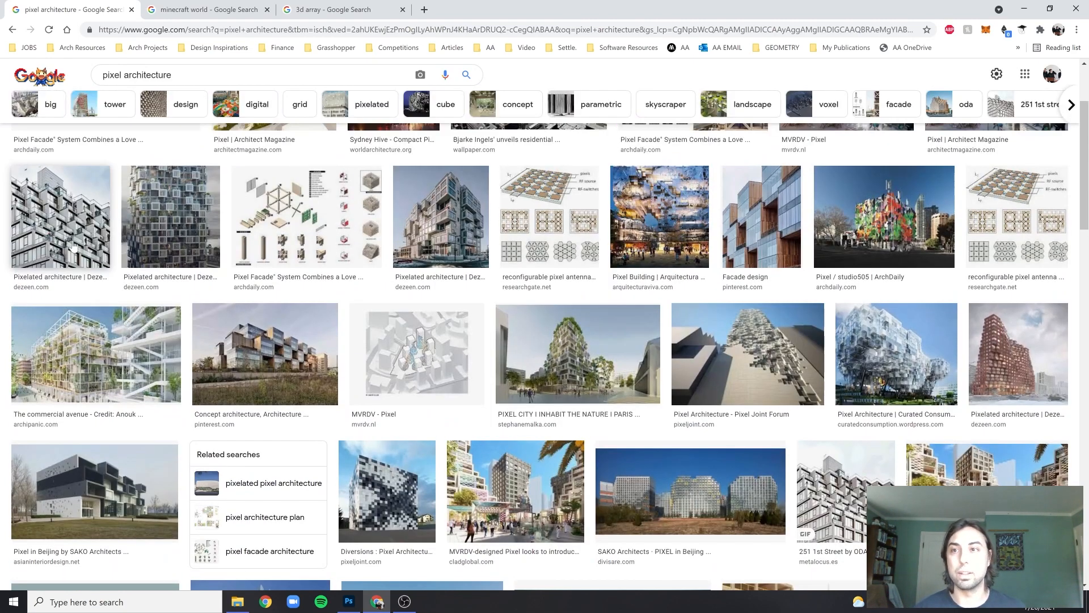
left_click(440, 218)
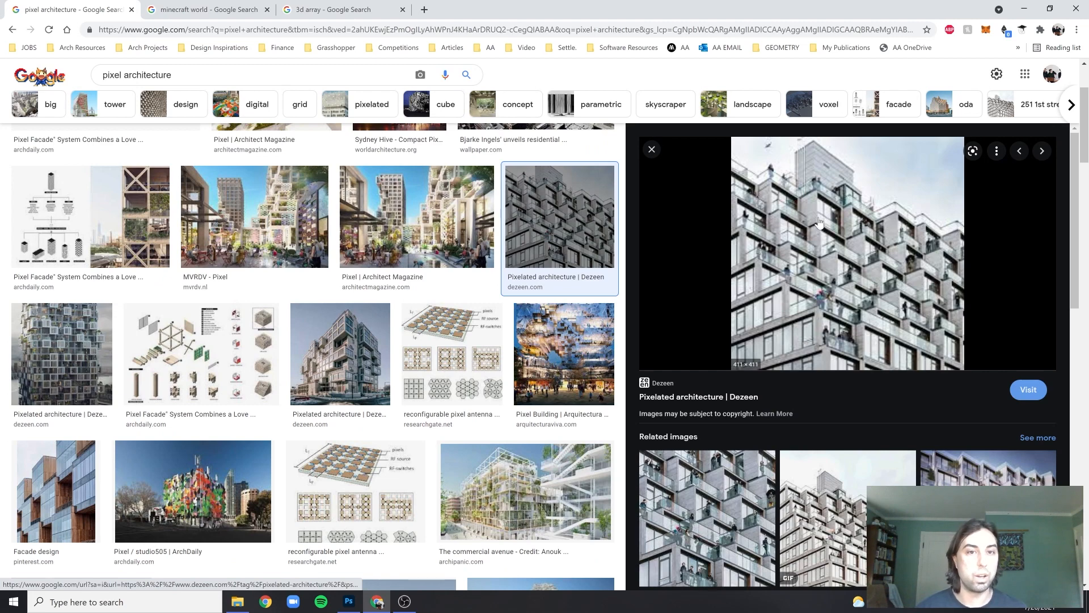
scroll(850, 299, "down", 3)
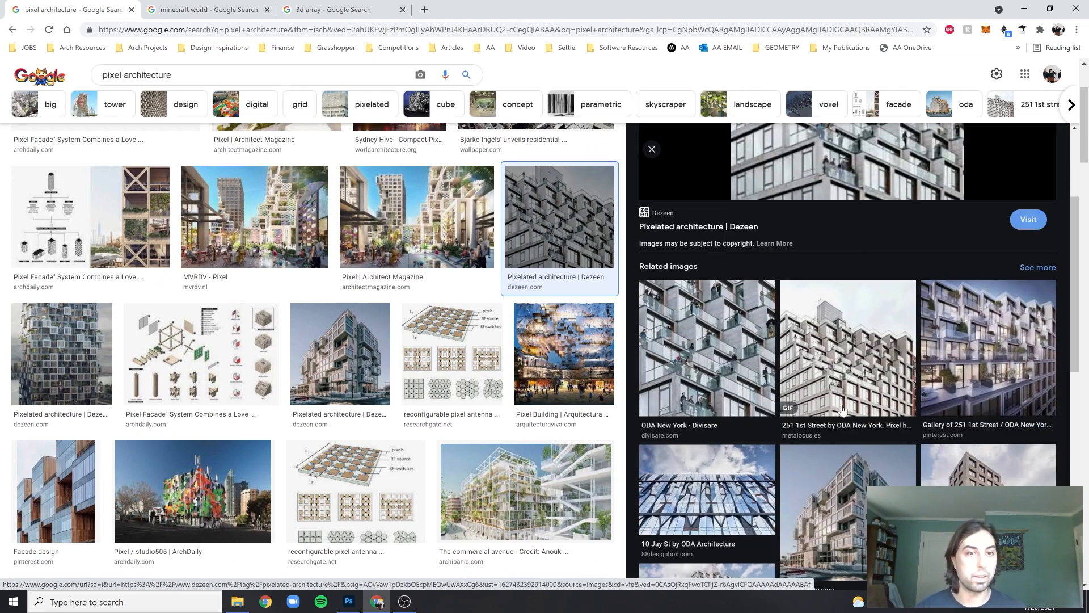
scroll(849, 299, "up", 3)
left_click(650, 149)
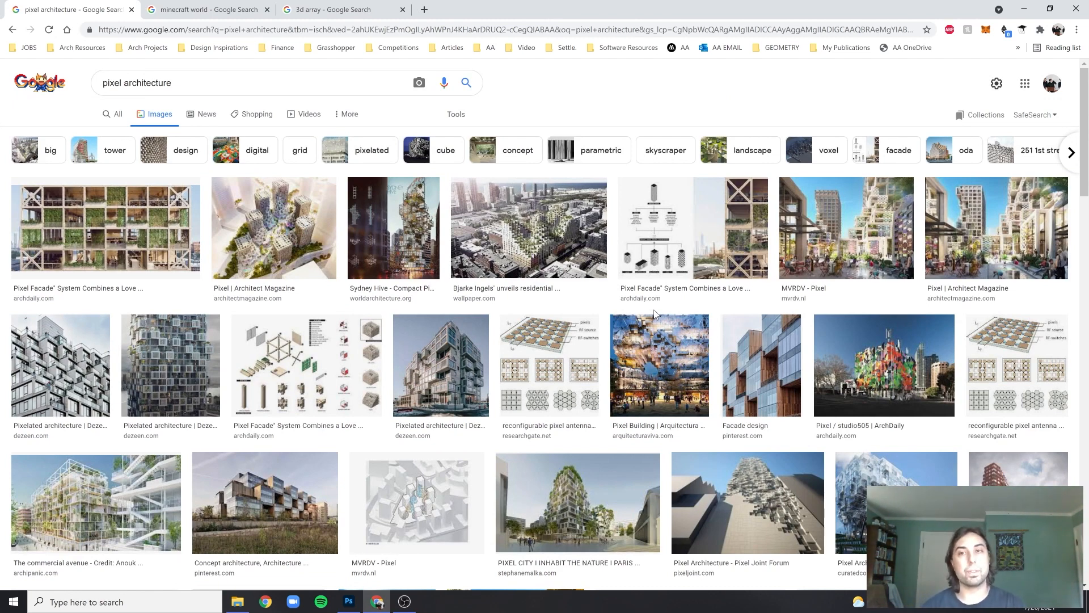
Review the image search results for 3d array and minecraft world
left_click(352, 10)
scroll(864, 273, "up", 1)
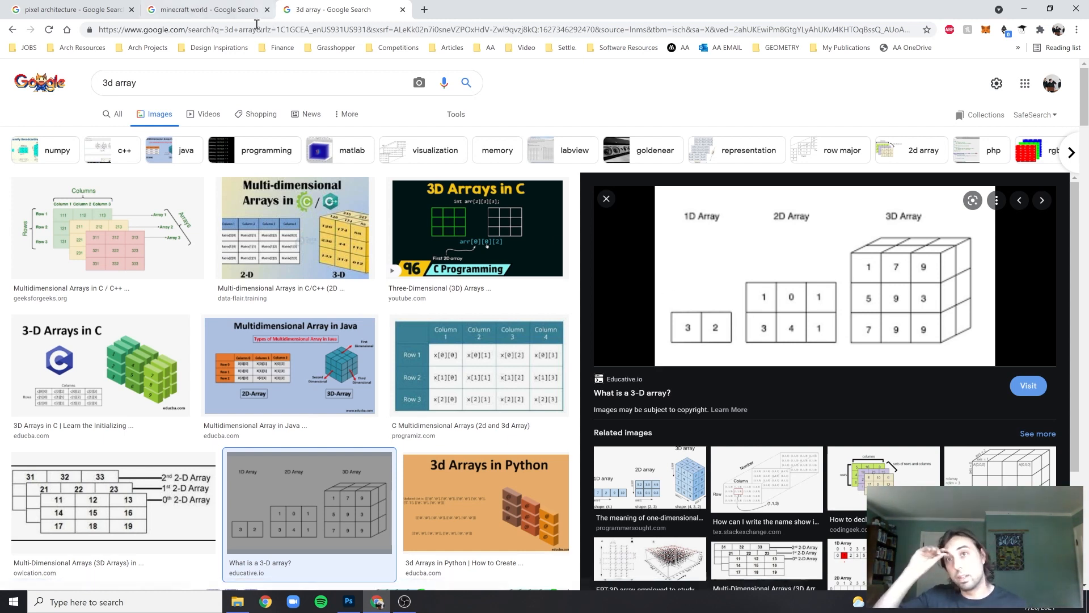
left_click(237, 16)
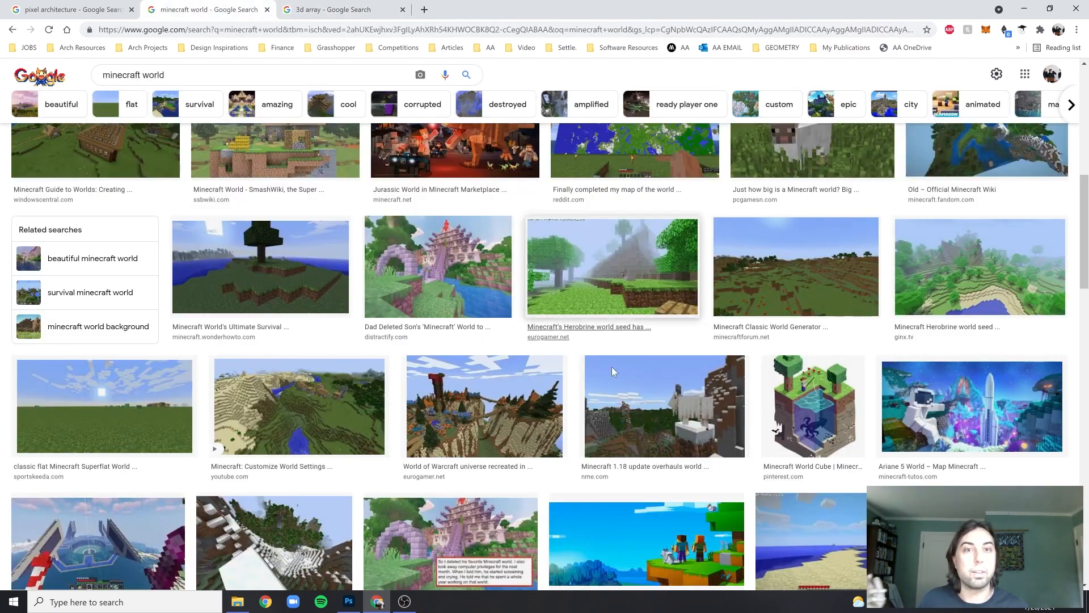
scroll(889, 316, "down", 3)
scroll(889, 316, "up", 3)
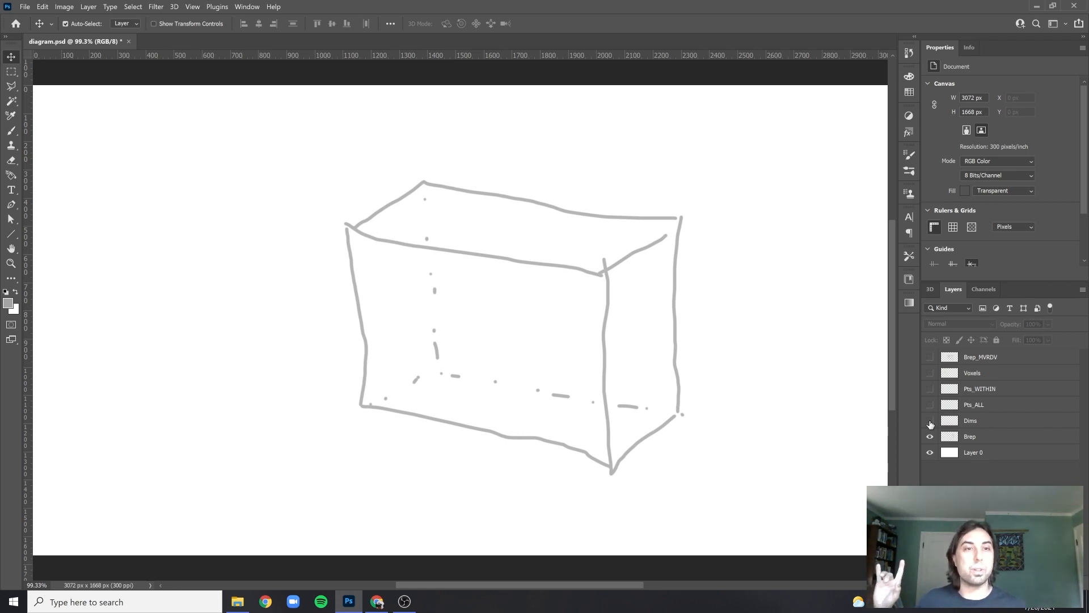
Switch to diagram.psd in Photoshop and reveal the Dims, Pts_ALL, Pts_WITHIN and Voxels layers in turn, hiding Pts_ALL when Pts_WITHIN is shown
left_click(930, 420)
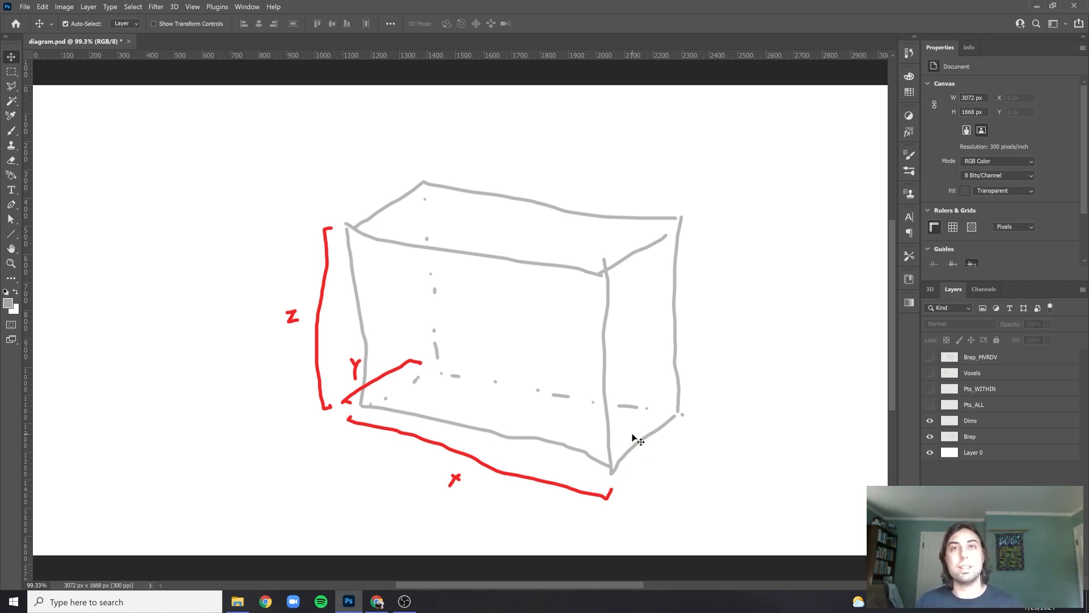
left_click(930, 405)
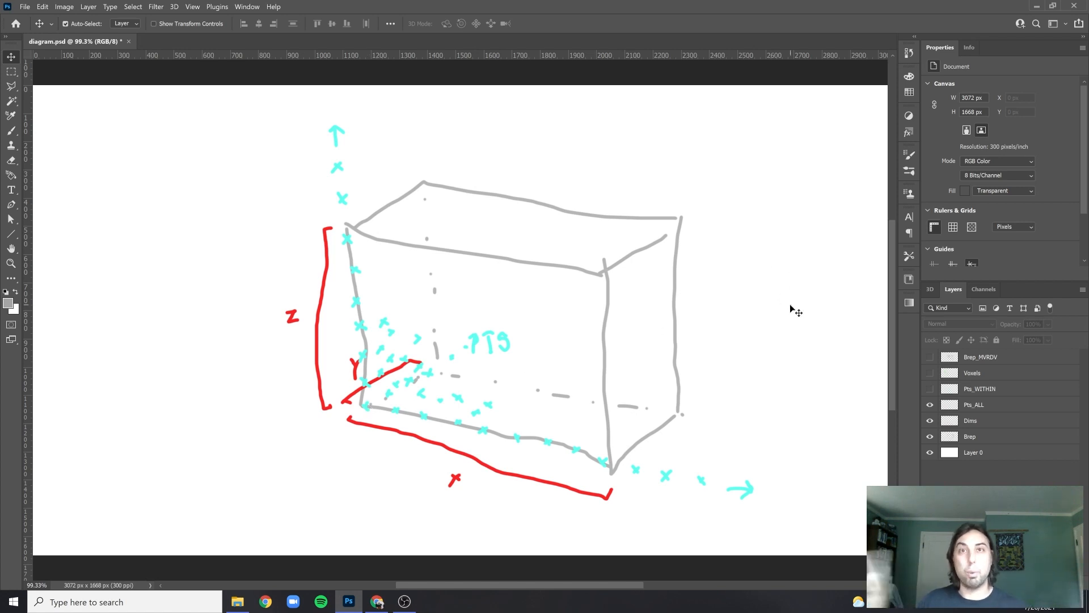
left_click(930, 389)
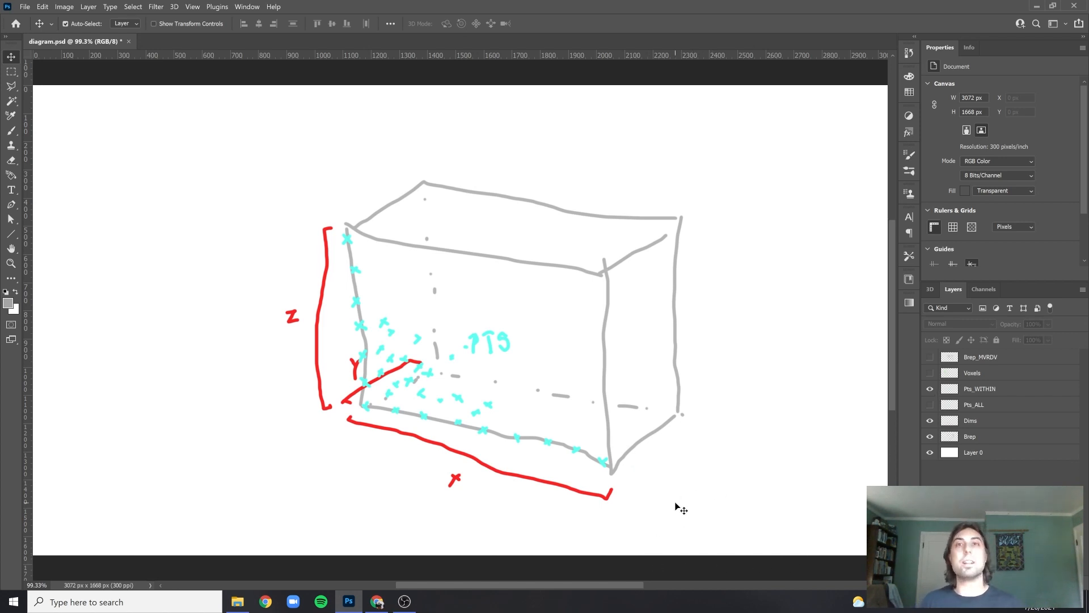
left_click(929, 374)
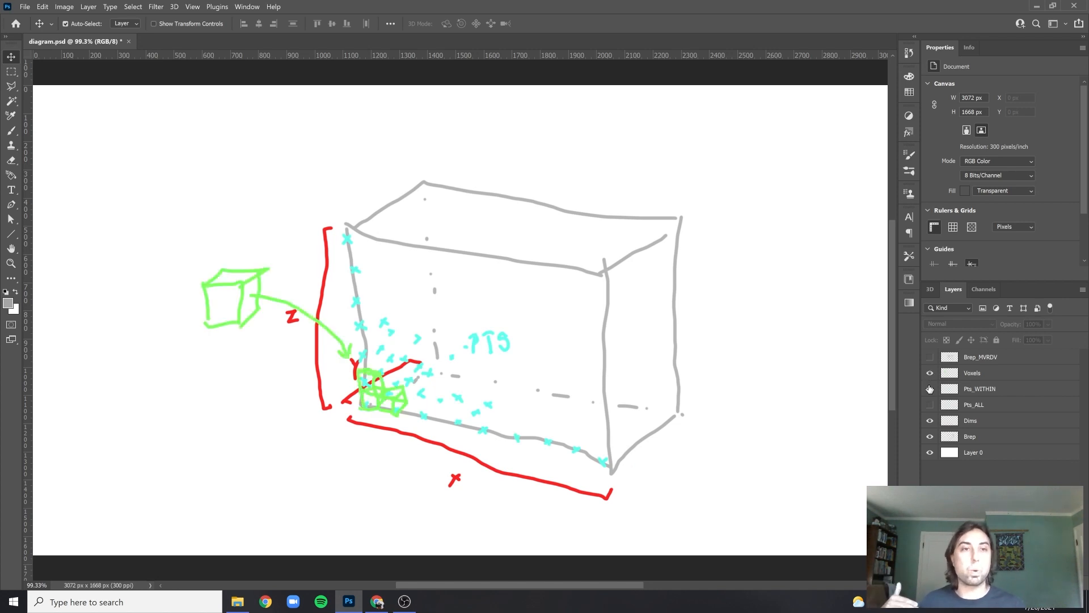
Hide the Pts_WITHIN and Voxels layers and show the Brep_MVRDV layer
left_click(929, 390)
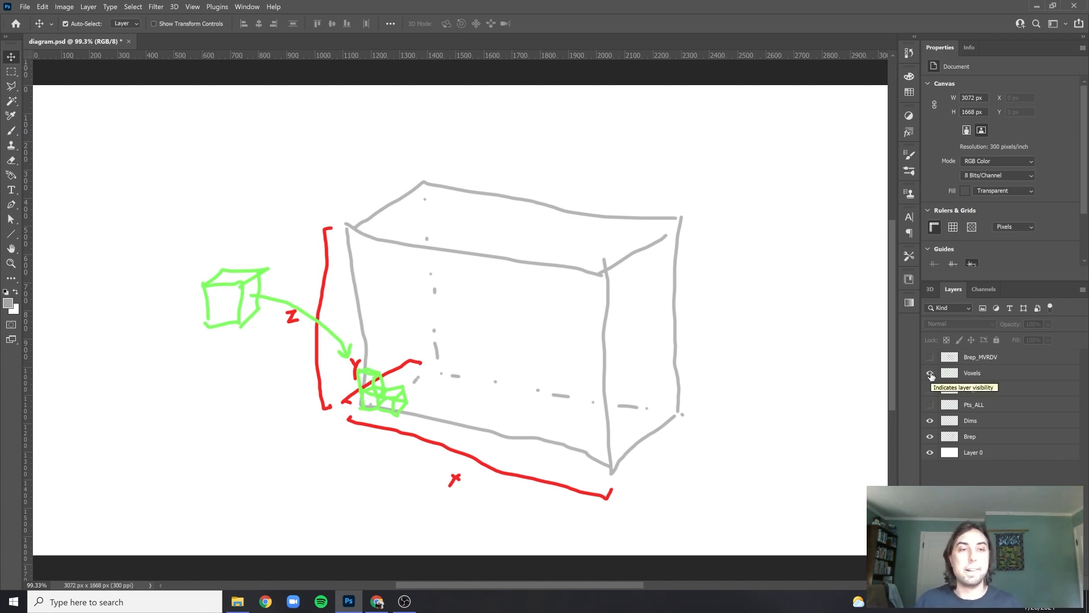
left_click(931, 372)
left_click(930, 356)
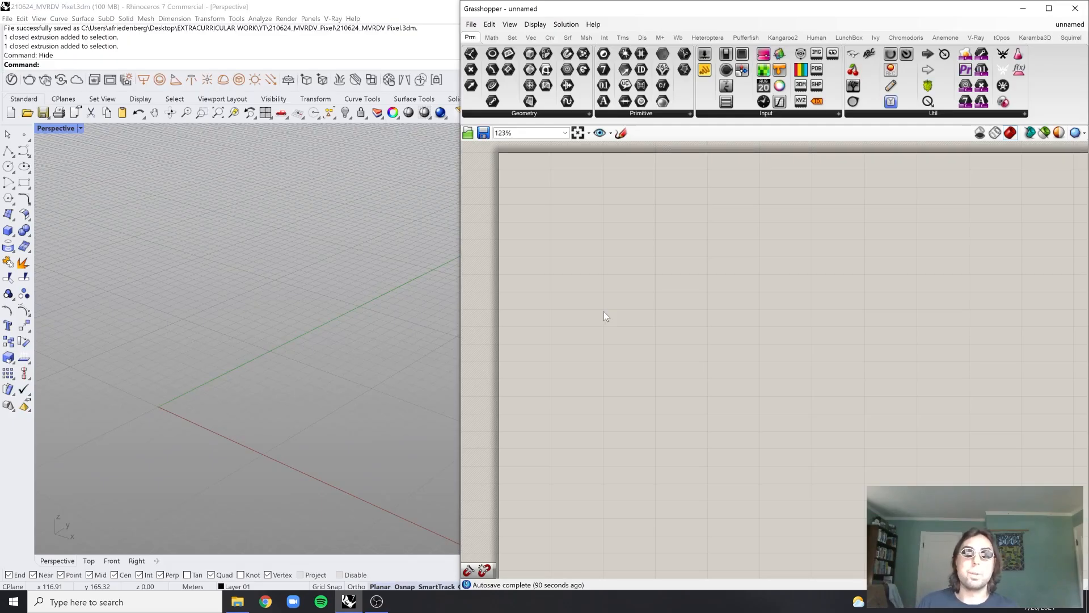
Switch to Grasshopper and place a Construct Point component on the empty canvas
double_click(602, 297)
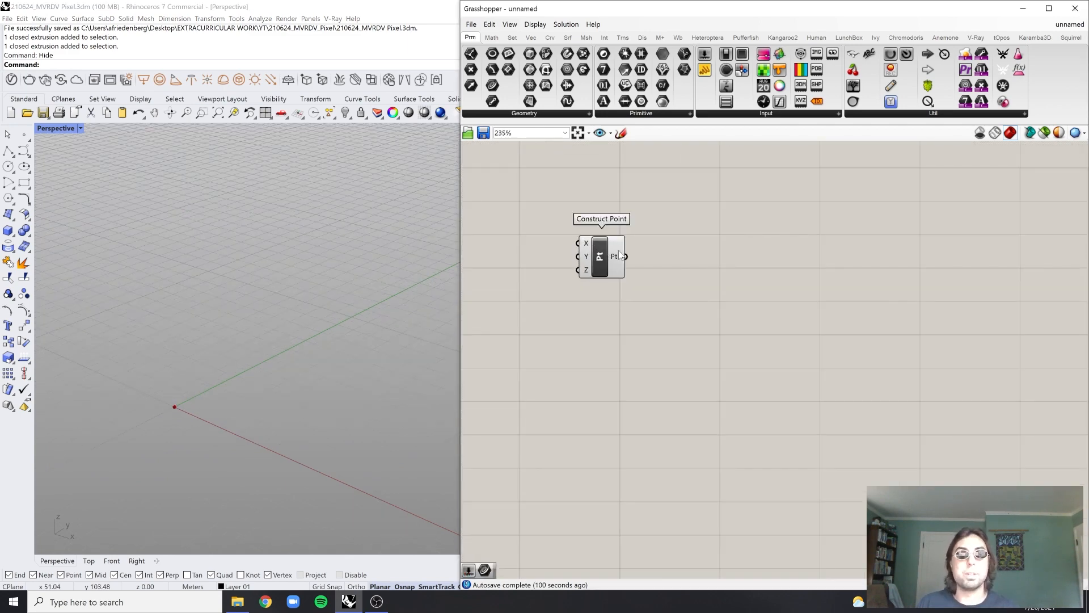
scroll(642, 353, "up", 3)
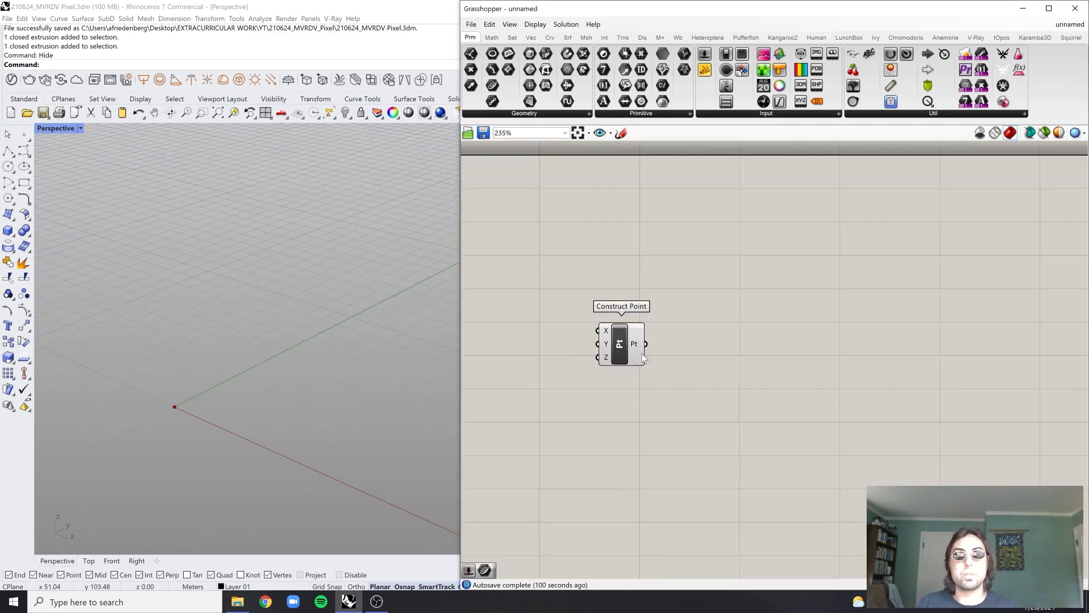
left_click_drag(616, 312, 662, 312)
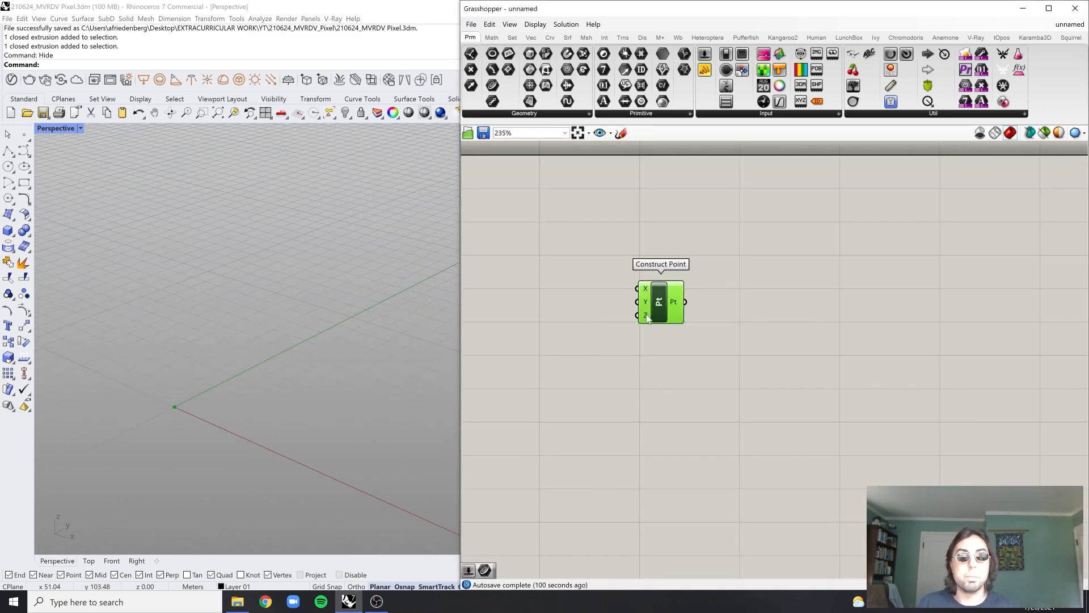
double_click(543, 325)
key("Escape")
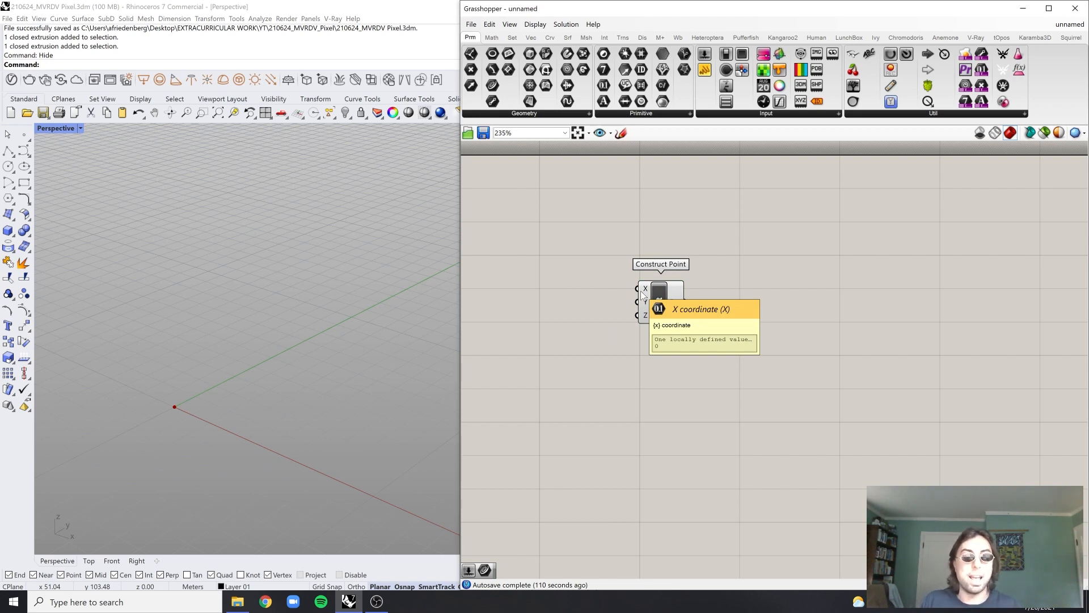
Add a Series component beside Construct Point and connect its output to the X input
double_click(538, 253)
type("serie")
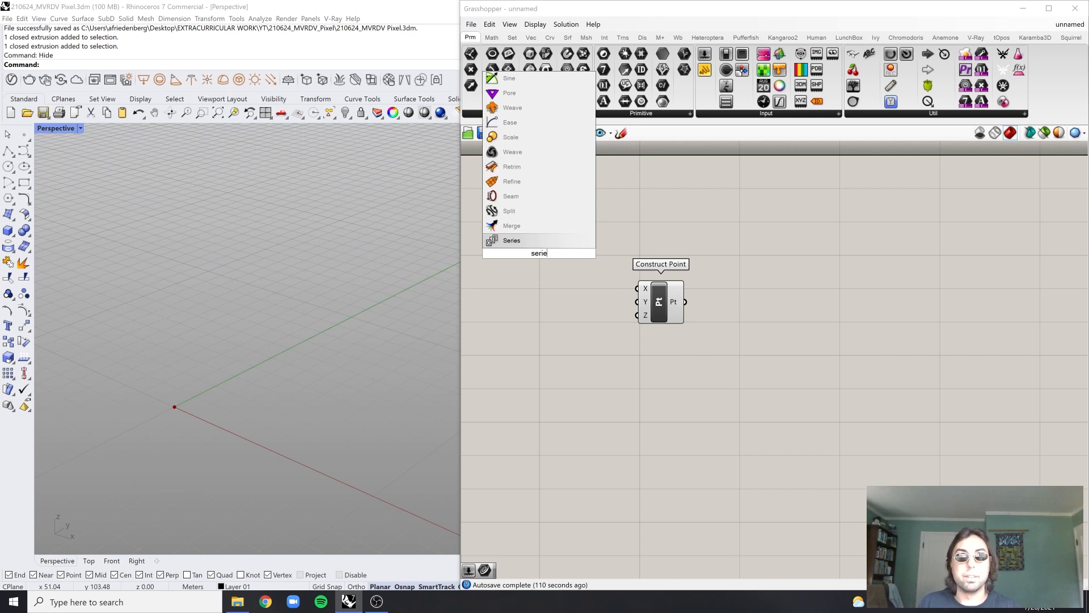
key("Return")
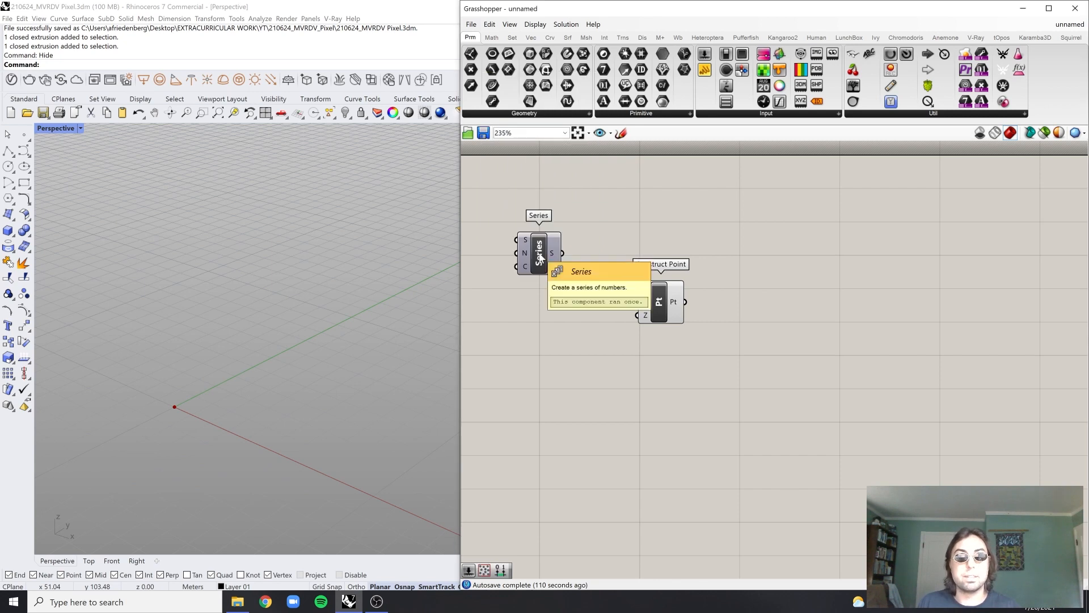
scroll(539, 254, "up", 1)
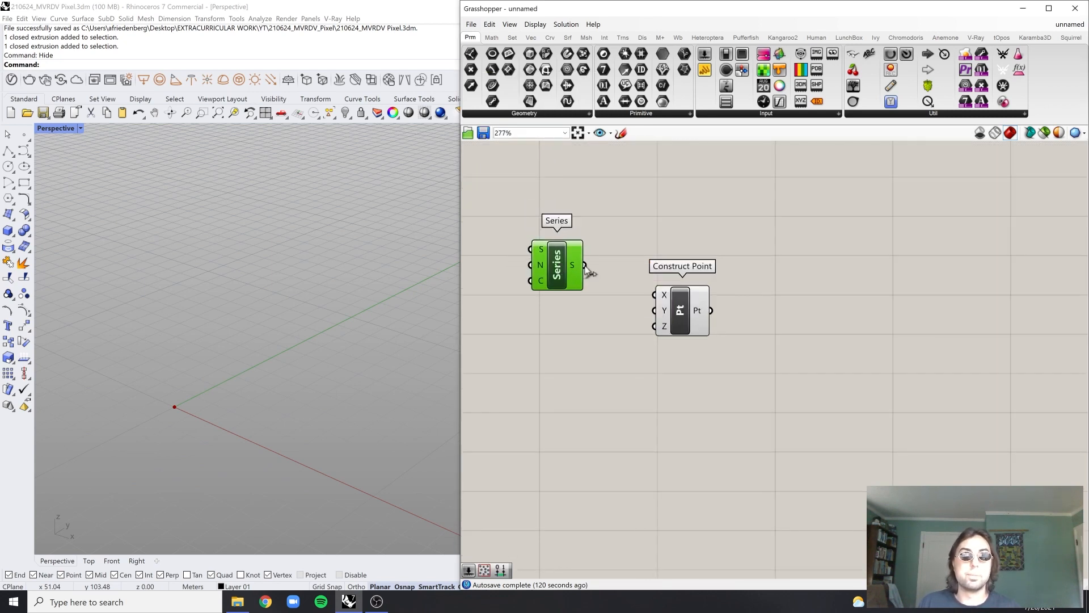
left_click_drag(586, 265, 655, 294)
left_click_drag(570, 283, 587, 313)
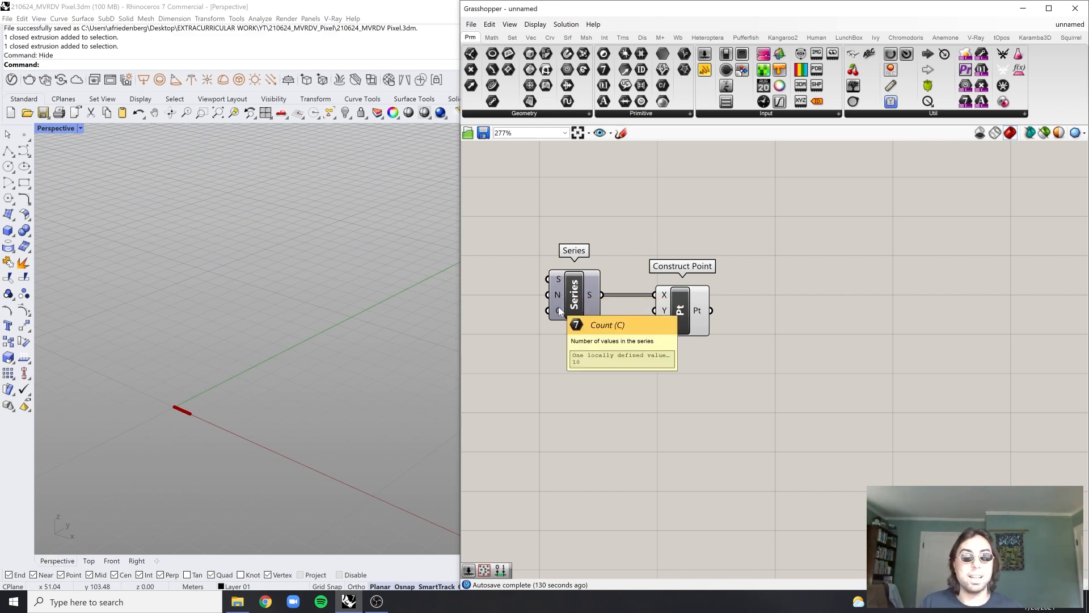
Examine the row of points along the X axis in the Rhino viewport and the components generating it
scroll(559, 306, "down", 2)
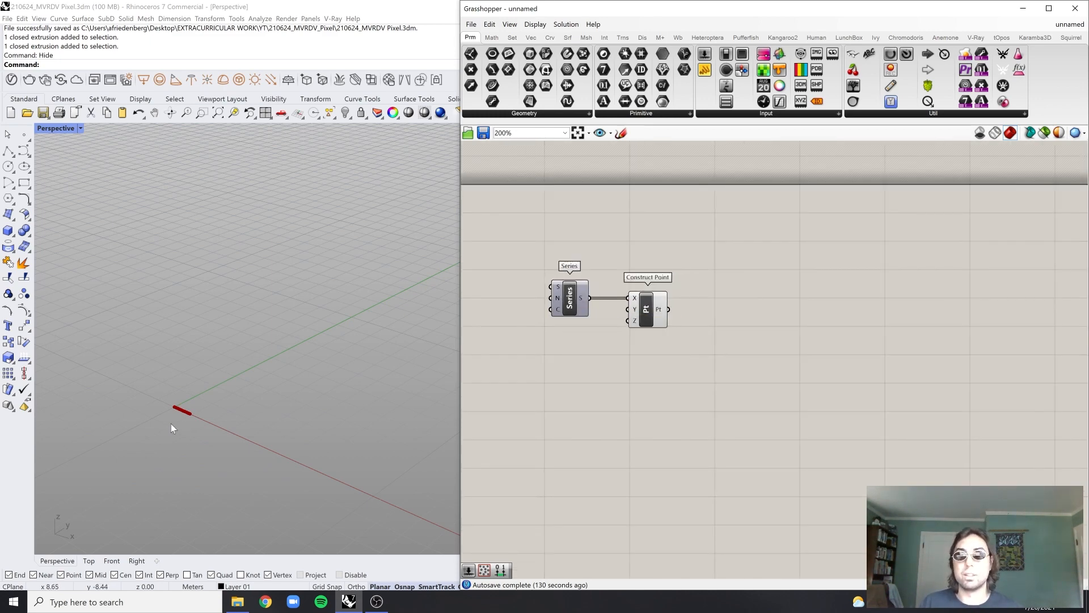
scroll(176, 415, "up", 3)
scroll(207, 377, "up", 2)
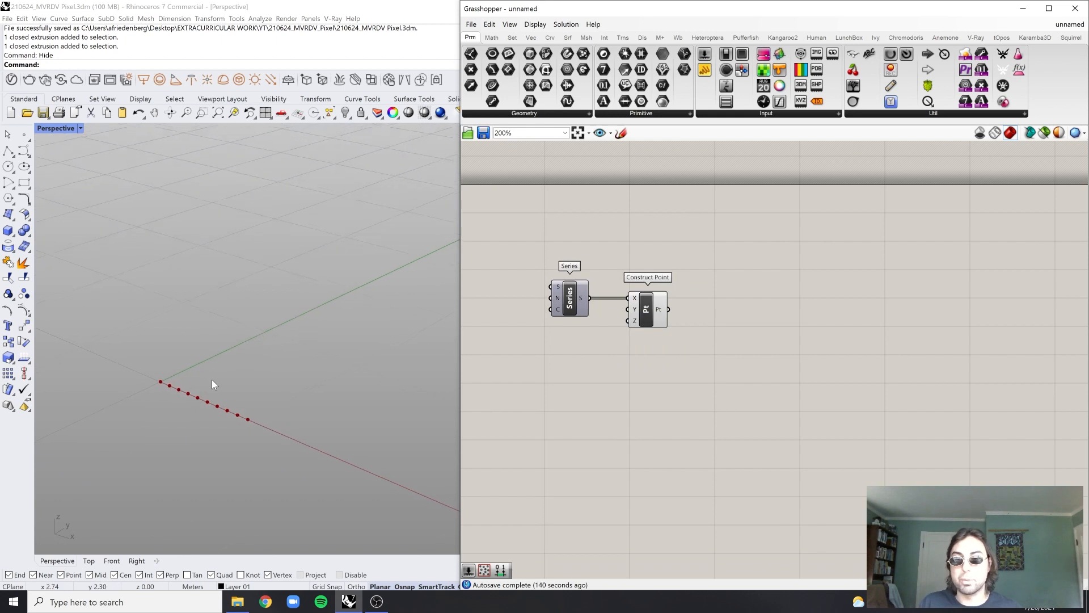
scroll(647, 309, "up", 3)
left_click(645, 306)
left_click(688, 253)
left_click(660, 311)
left_click(735, 200)
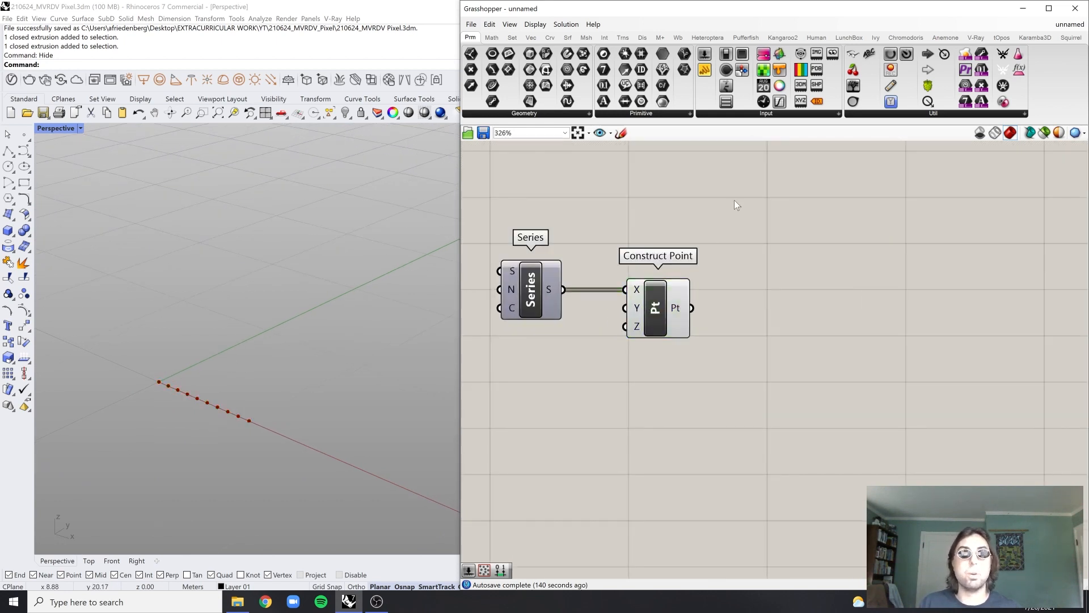
scroll(683, 255, "down", 1)
left_click_drag(710, 209, 752, 236)
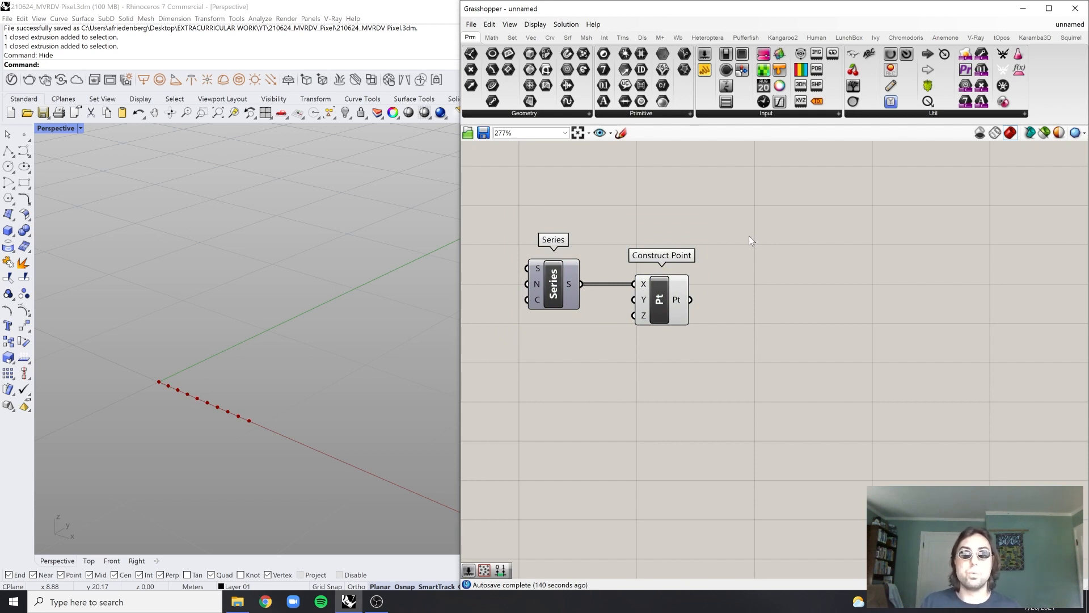
mouse_move(749, 236)
left_mouse_down()
mouse_move(536, 330)
mouse_move(762, 251)
left_mouse_up()
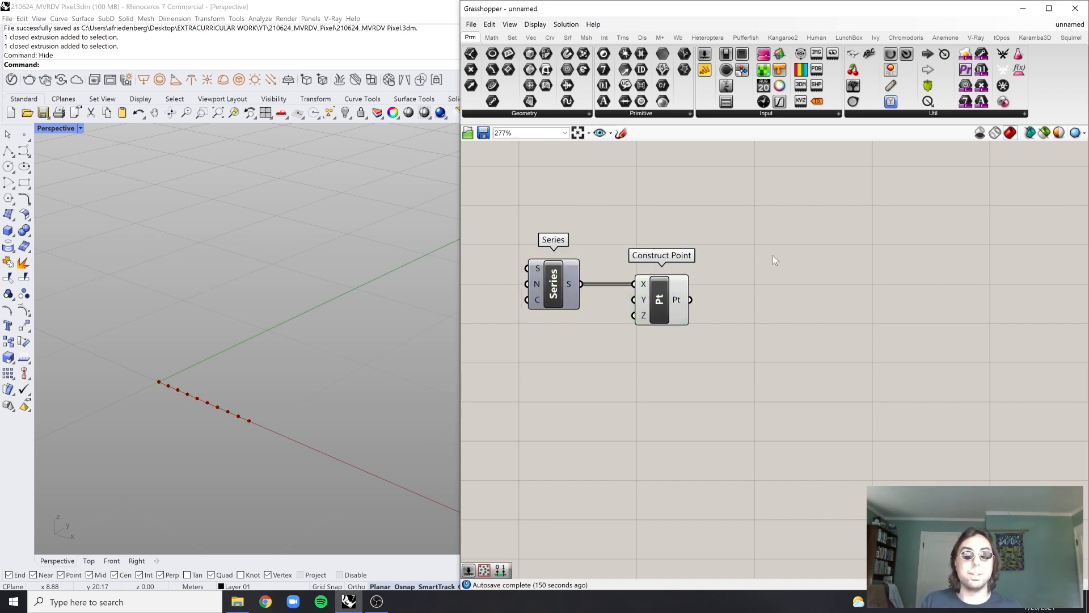
Duplicate the Series component below the original and connect the copy's output to Construct Point's Y input
left_click(542, 294)
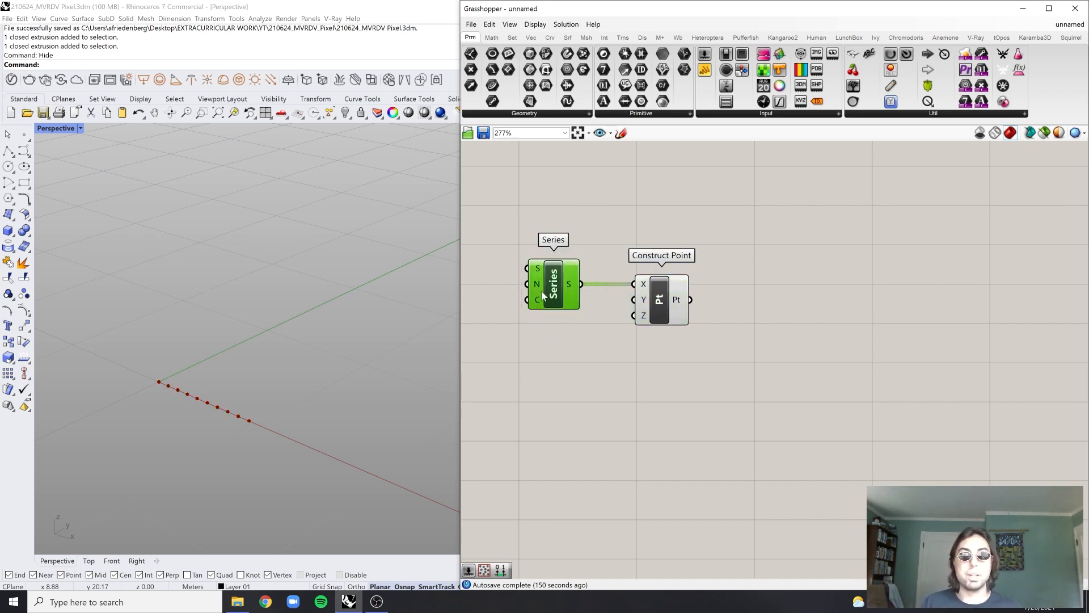
left_click_drag(554, 296, 641, 300, "alt")
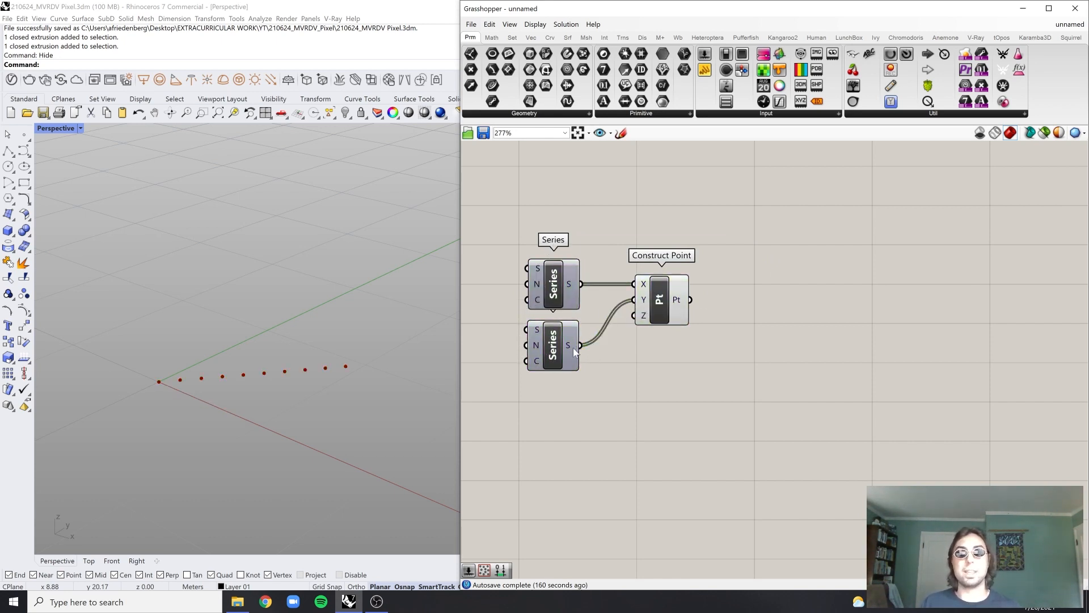
left_click_drag(575, 352, 576, 350)
left_click(701, 348)
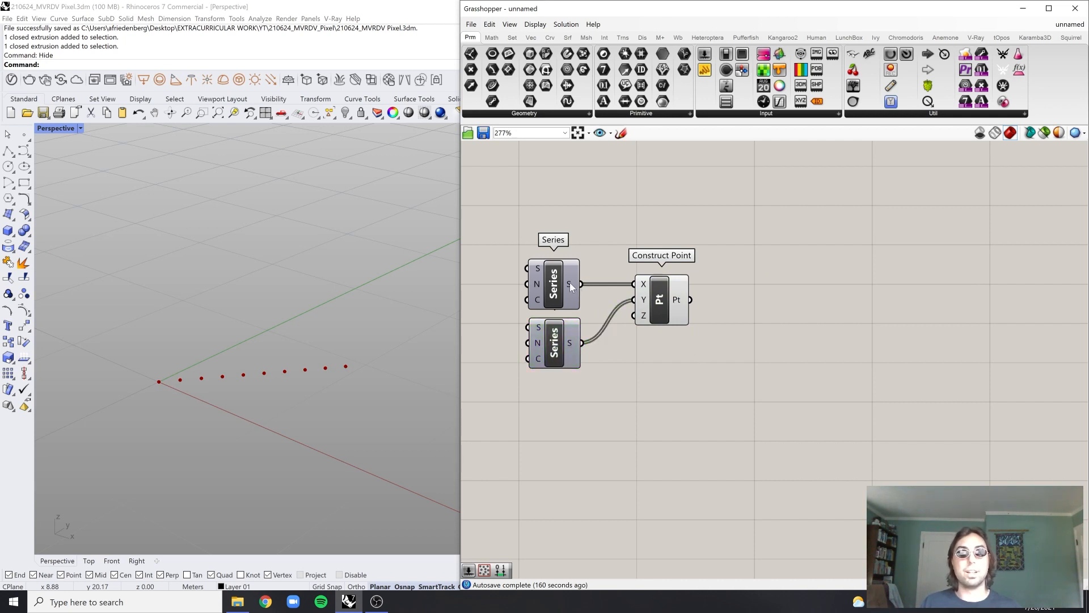
Add a Panel component and place it below Construct Point
double_click(666, 225)
type("panel")
key("Return")
left_click_drag(668, 235, 691, 402)
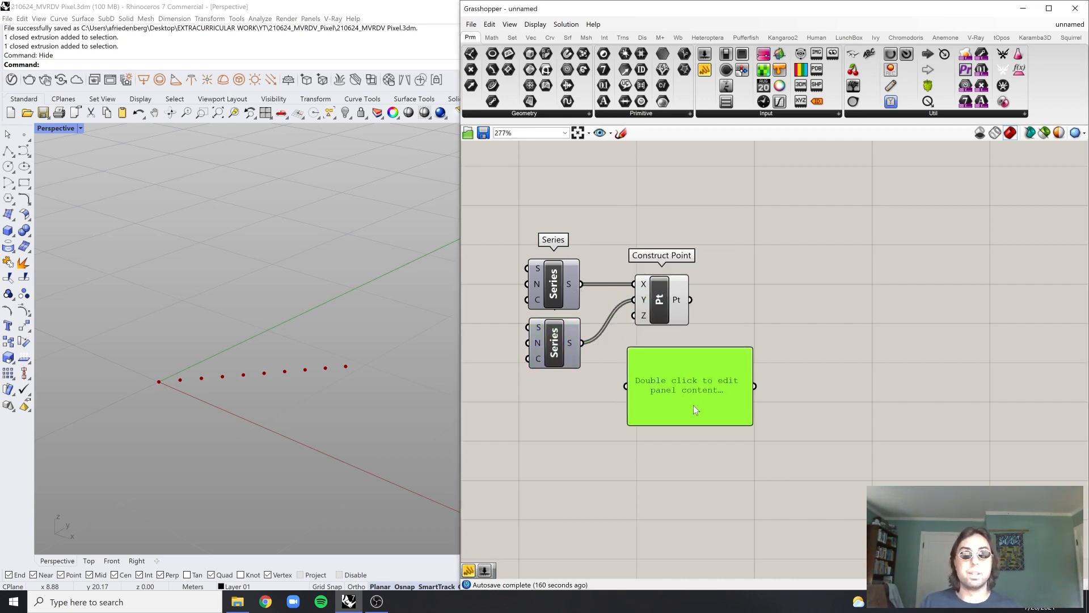
Set up two panels below Construct Point, one displaying the first Series output and the other the second Series output
left_click_drag(628, 376, 719, 470)
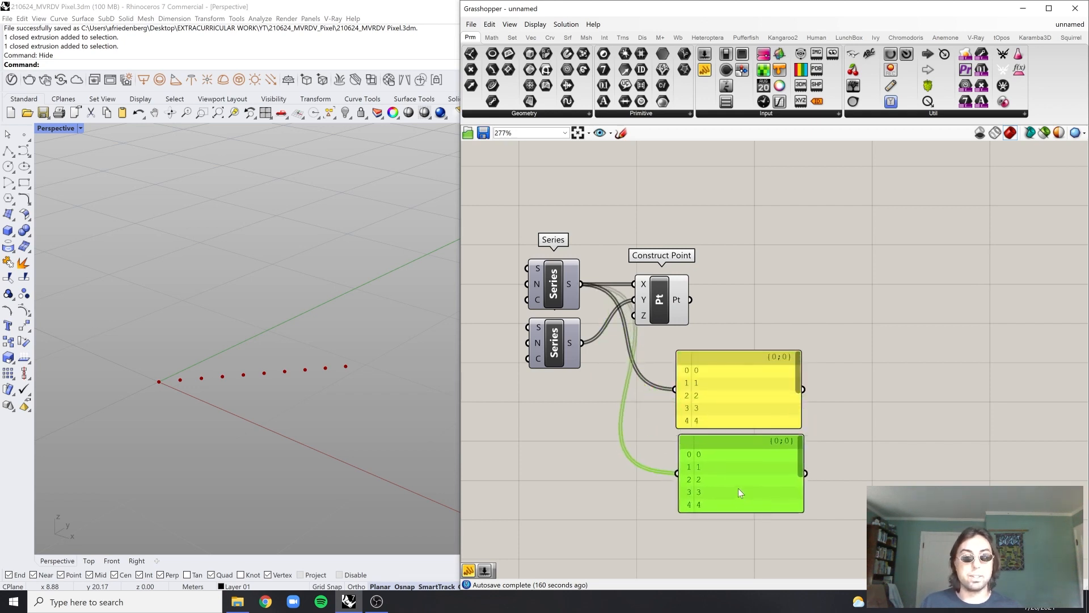
left_click_drag(583, 343, 734, 471)
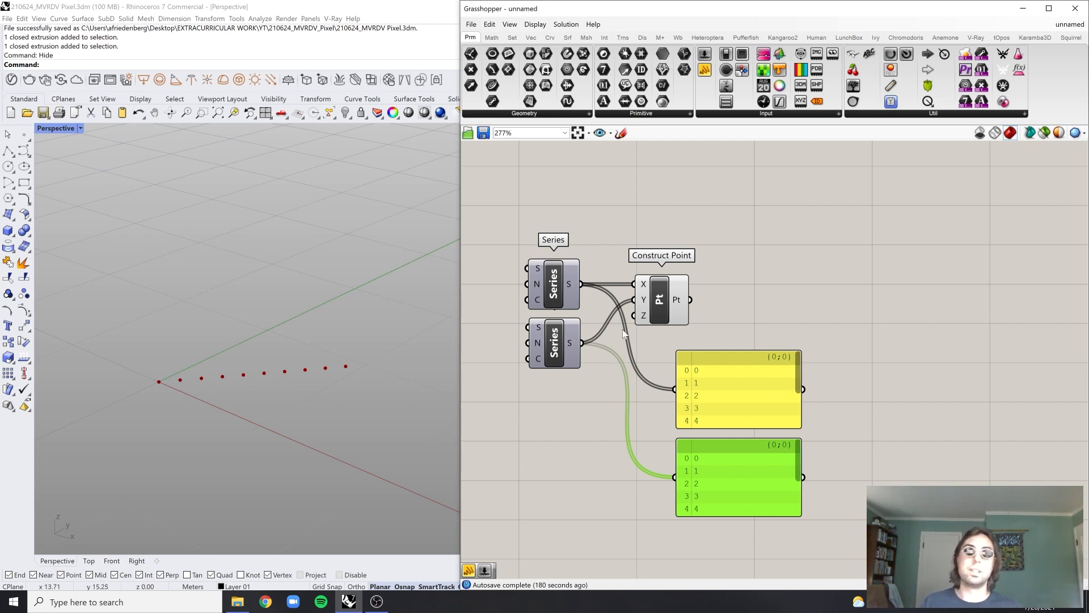
Try feeding a third copy of the Series component into Construct Point's Z input and examine the points in the Rhino viewport
left_click(550, 350)
left_click_drag(572, 342, 637, 319, "alt")
left_click(677, 311)
mouse_move(306, 340)
right_mouse_down()
mouse_move(293, 329)
mouse_move(313, 340)
right_mouse_up()
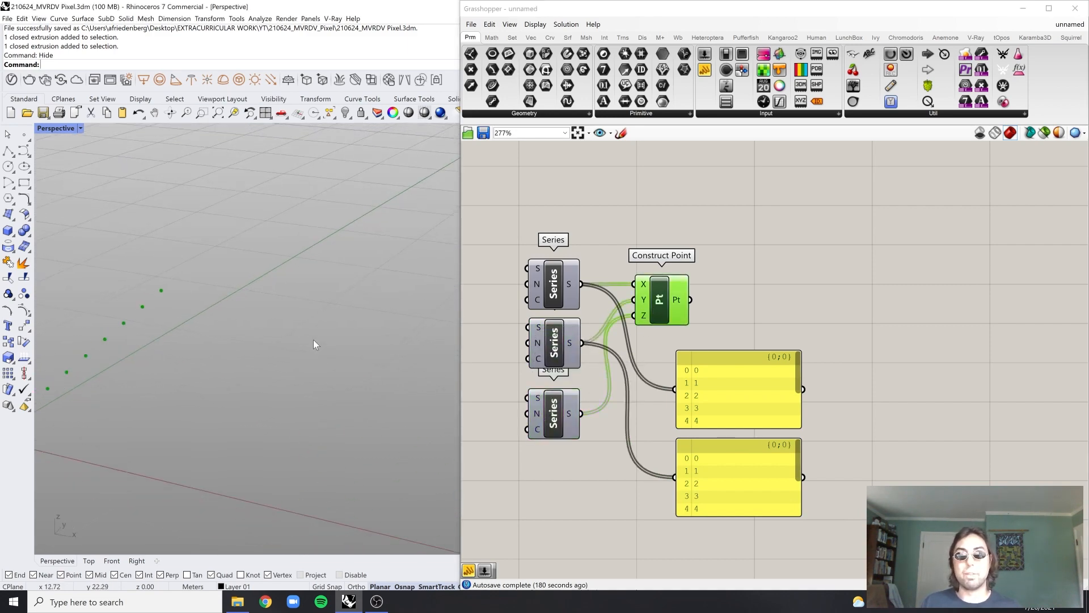
right_click_drag(122, 404, 194, 385, "shift")
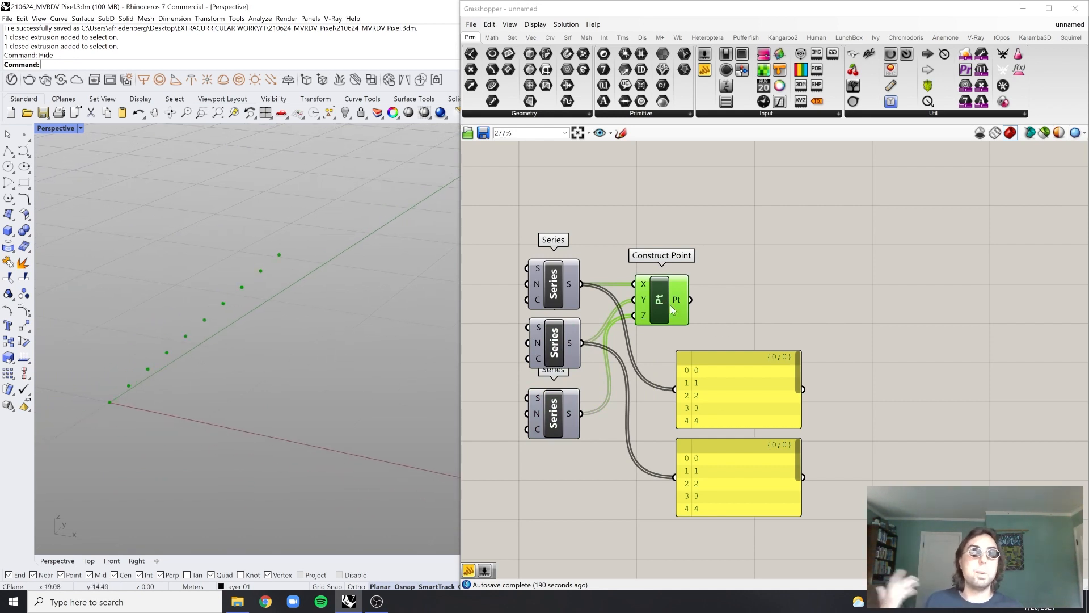
left_click(706, 263)
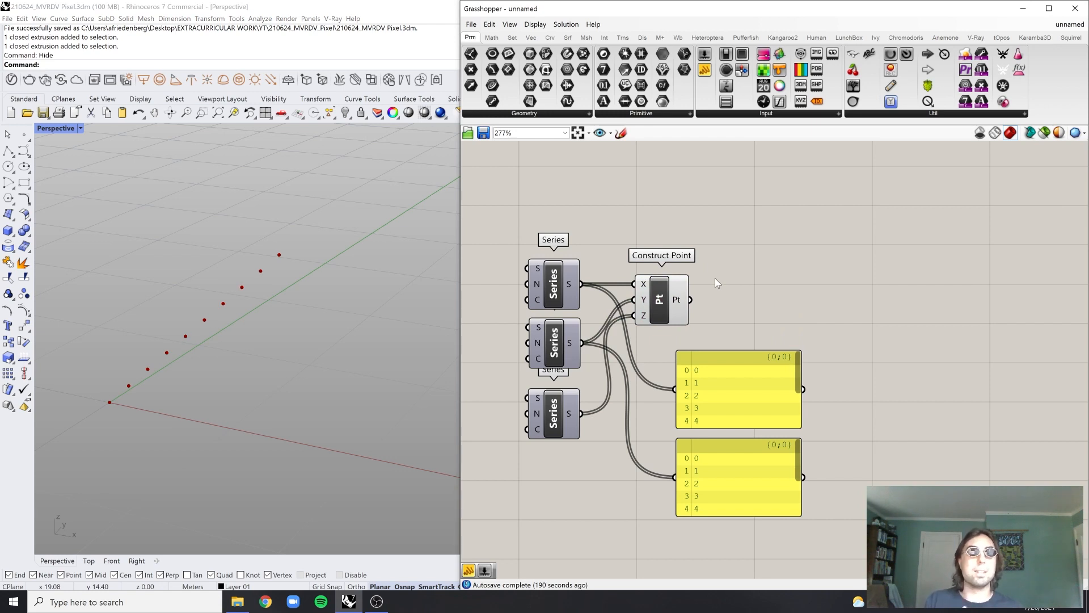
Move Construct Point farther from the Series components and delete the third Series
left_click_drag(660, 299, 698, 299)
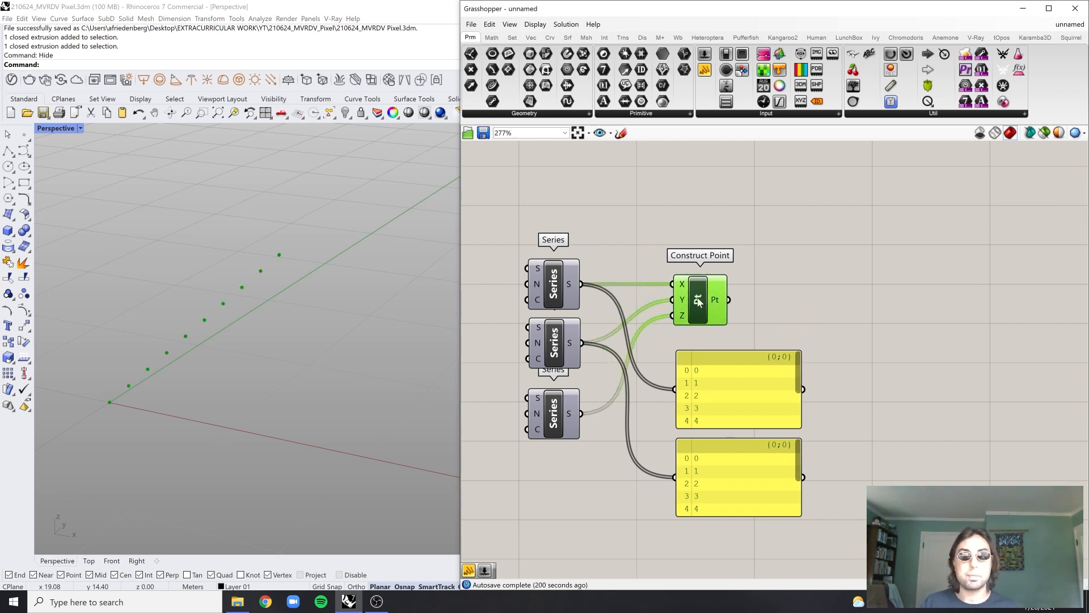
left_click(562, 420)
key("Delete")
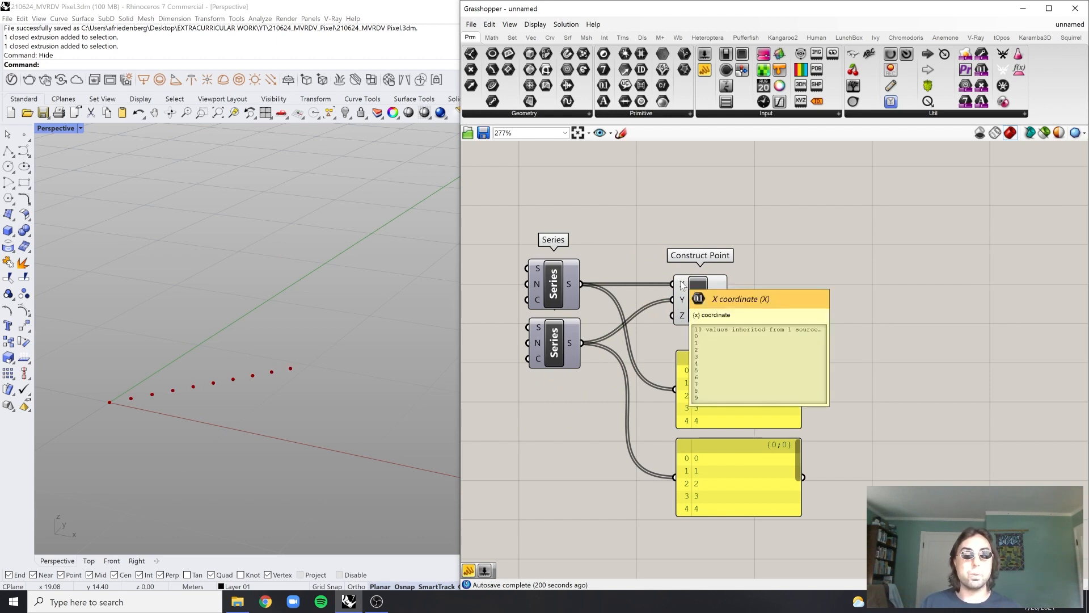
Add a Graft Tree component fed by the first Series and inspect its output branches in the upper panel
double_click(647, 245)
type("gra")
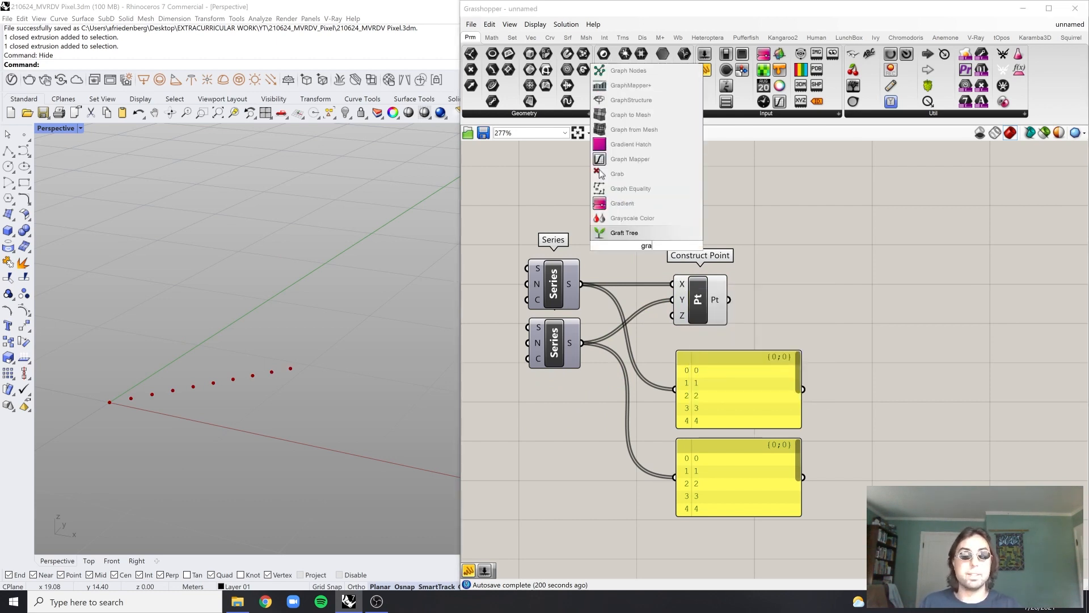
key("Return")
left_click_drag(581, 284, 621, 246)
left_click_drag(692, 295, 727, 298)
left_click_drag(673, 245, 703, 401)
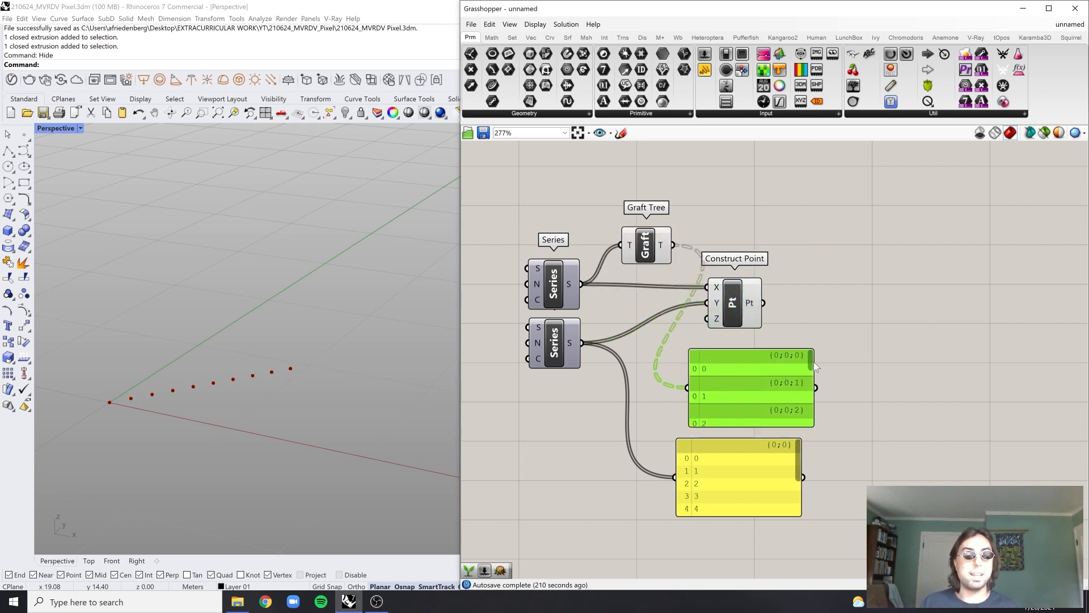
left_click_drag(814, 363, 812, 411)
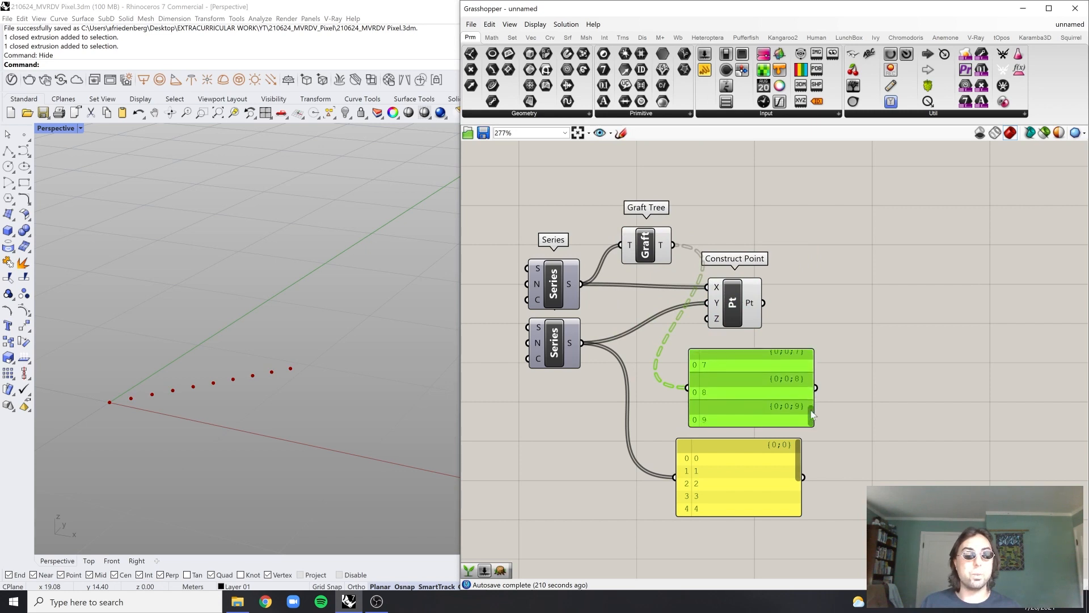
Place Graft Tree between the first Series and Construct Point, replacing the direct wire into the X input with the grafted output
left_click_drag(662, 261, 645, 290)
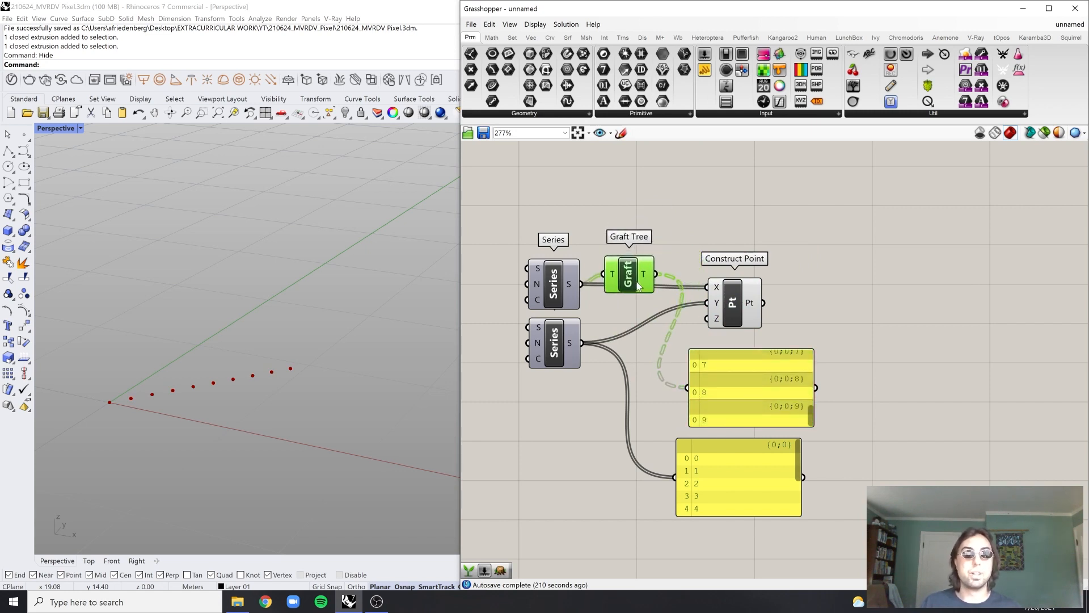
left_click_drag(712, 292, 712, 292)
left_click(727, 293)
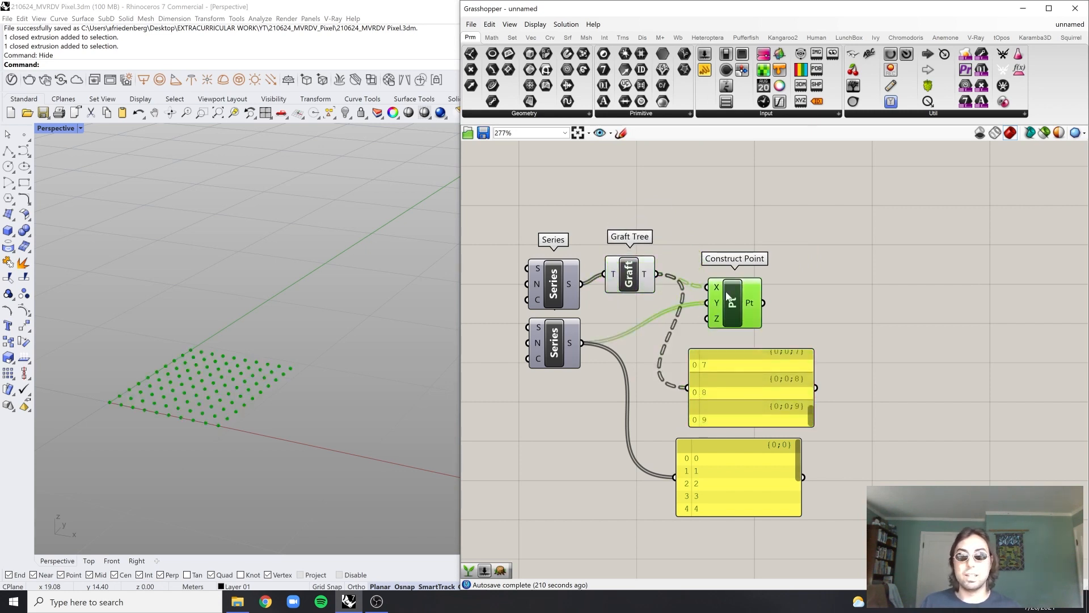
left_click(777, 248)
left_click_drag(636, 269, 638, 283)
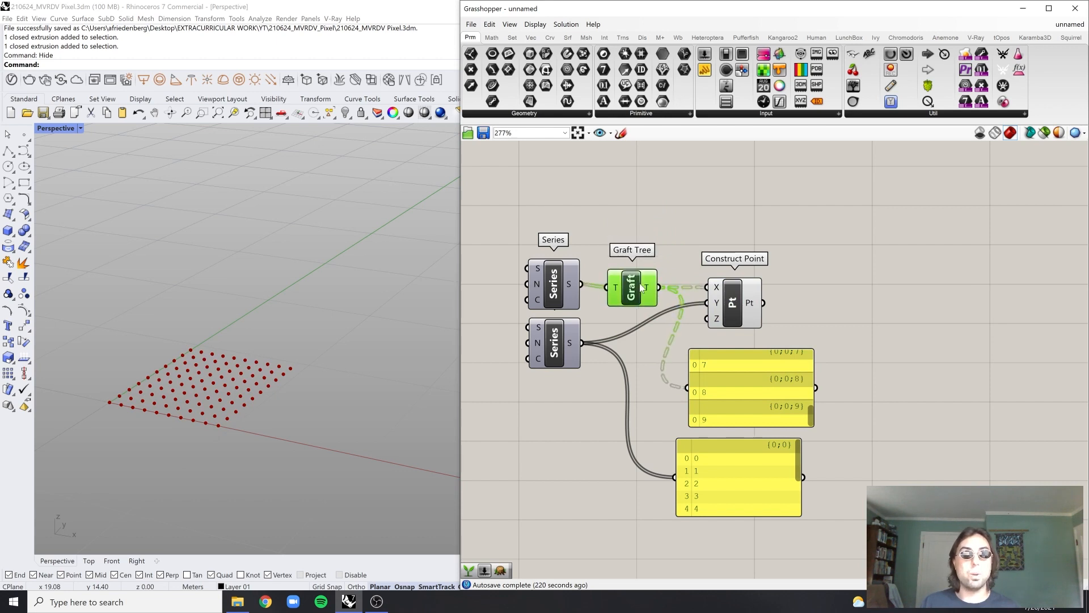
left_click(717, 246)
Delete both panels below Construct Point and realign Construct Point with the Graft Tree component
mouse_move(717, 288)
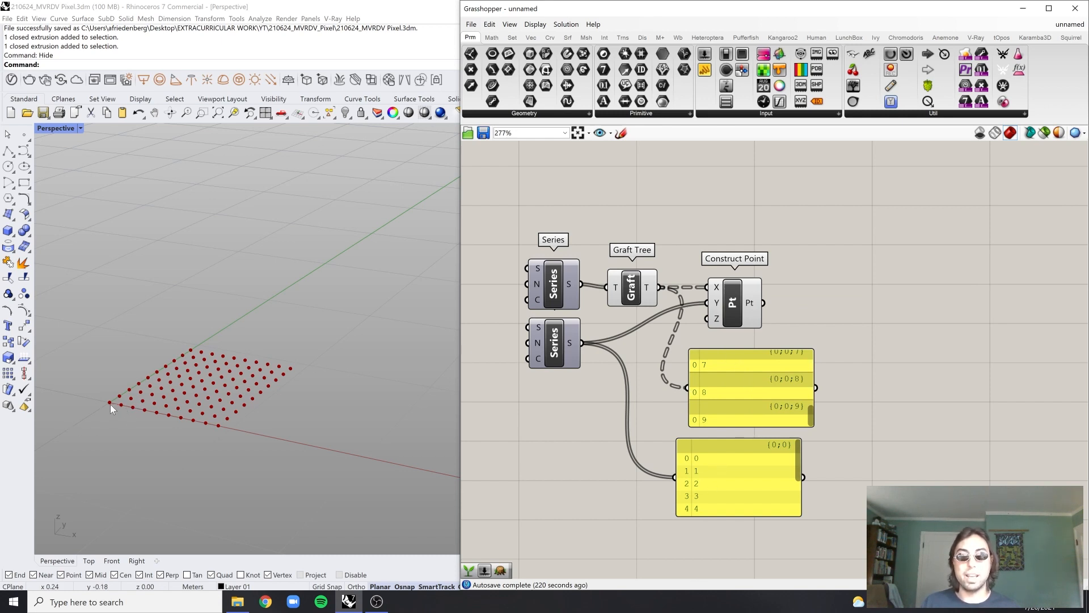
left_click(745, 382)
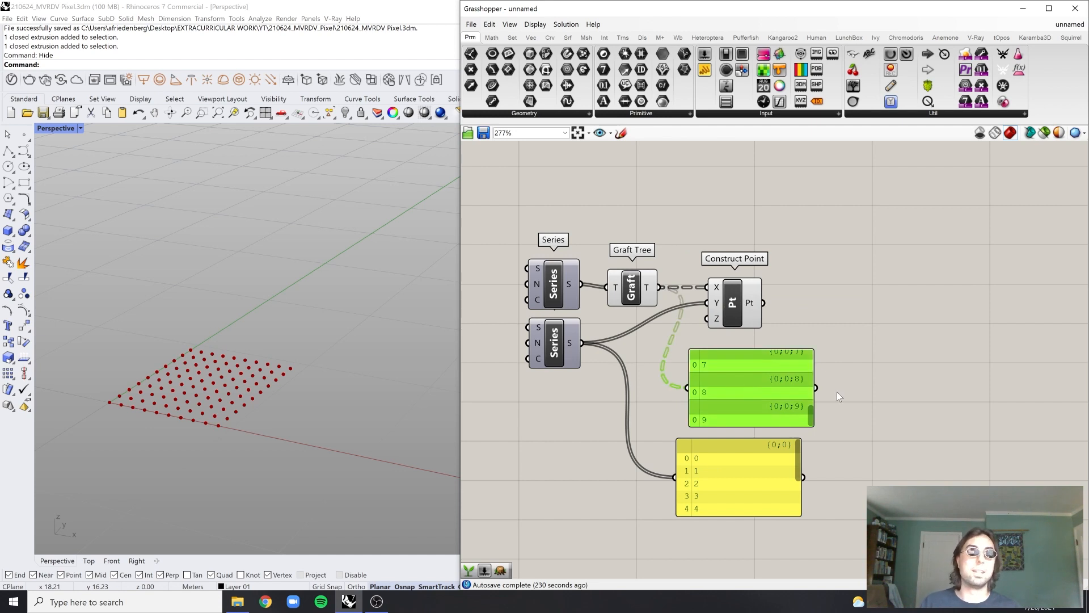
left_click(777, 459, "shift")
left_click_drag(781, 418, 786, 502)
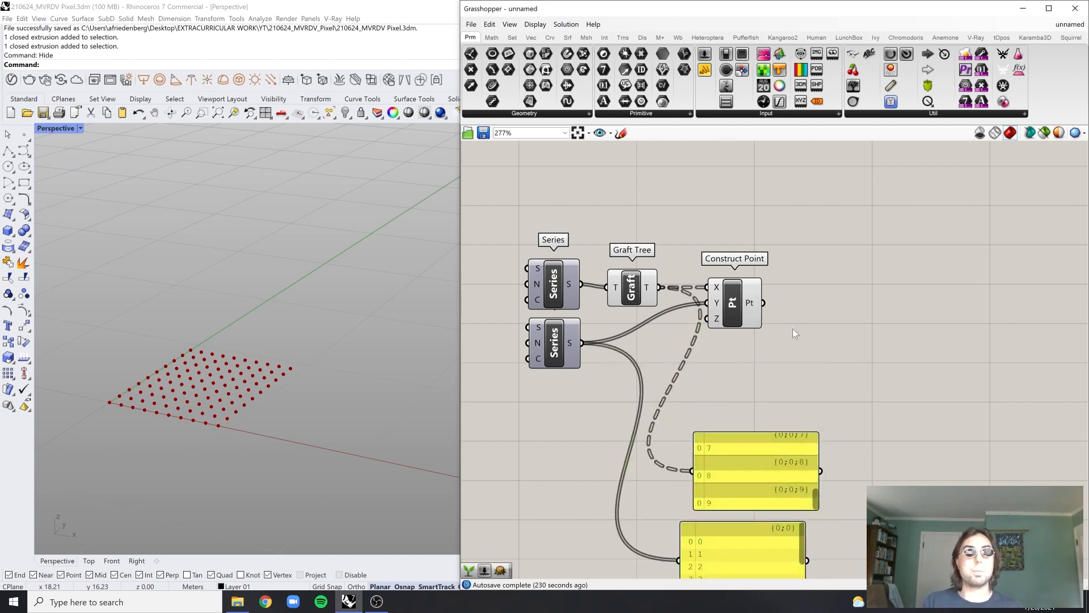
left_click_drag(733, 315, 730, 319)
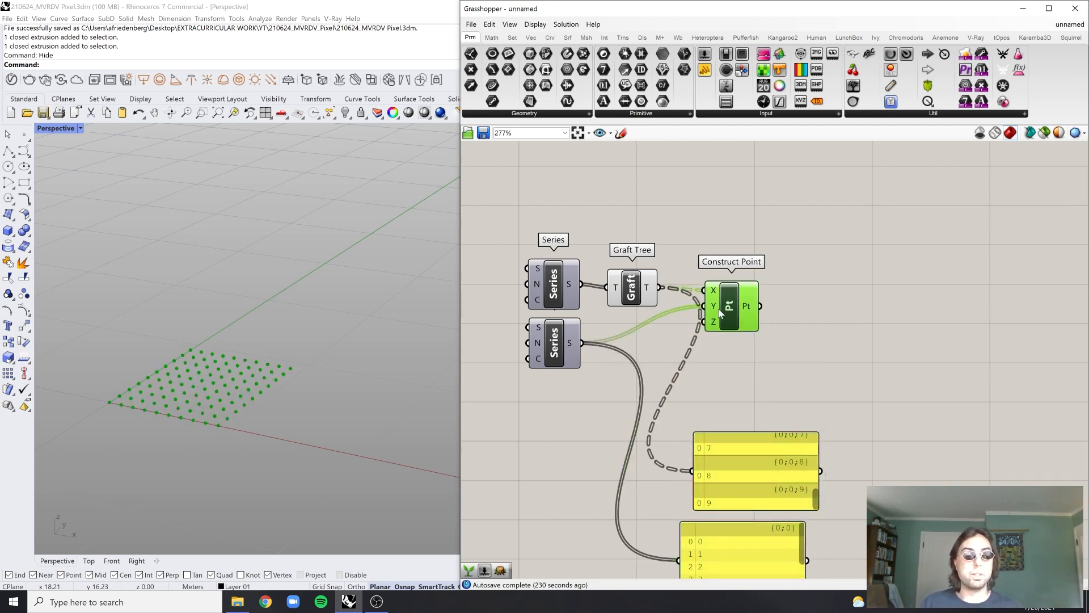
left_click(835, 408)
left_click_drag(834, 407, 683, 575)
key("Delete")
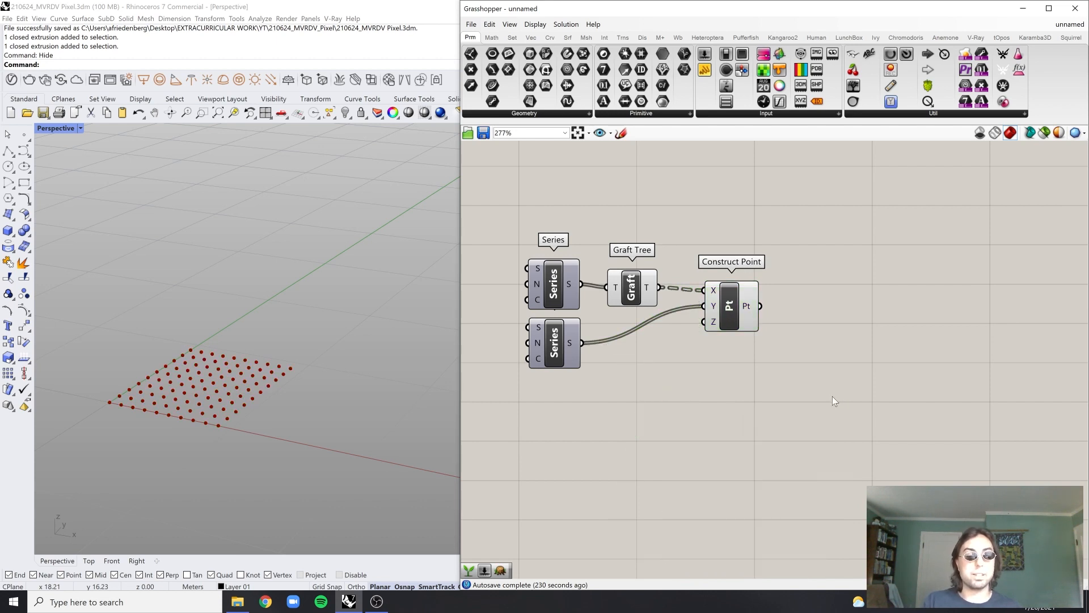
left_click_drag(744, 331, 746, 328)
Add a Move component after Construct Point and connect the Pt output to its G input
double_click(833, 328)
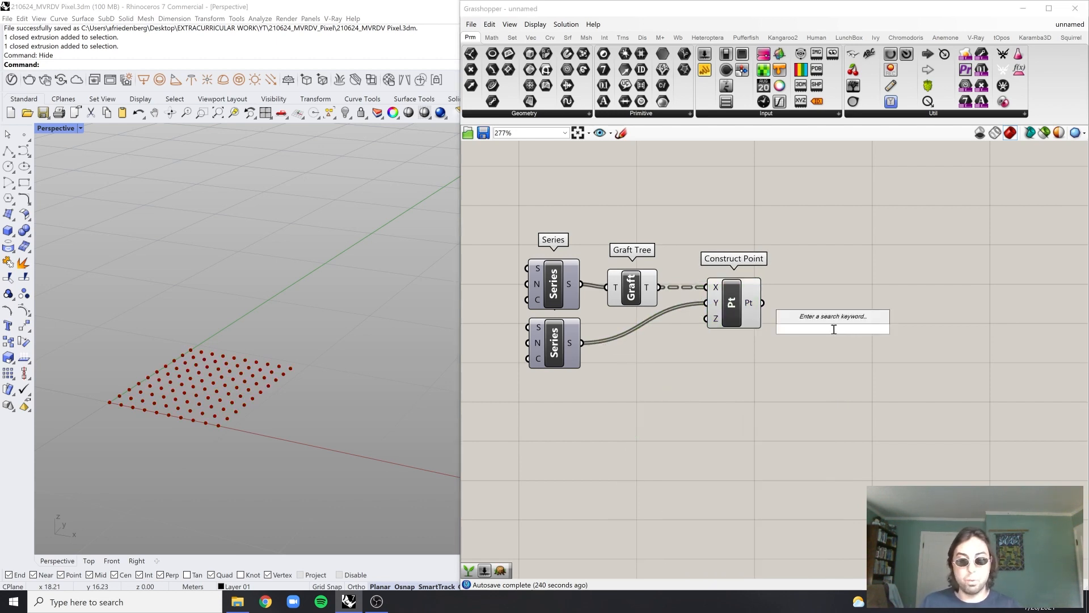
type("move")
key("Return")
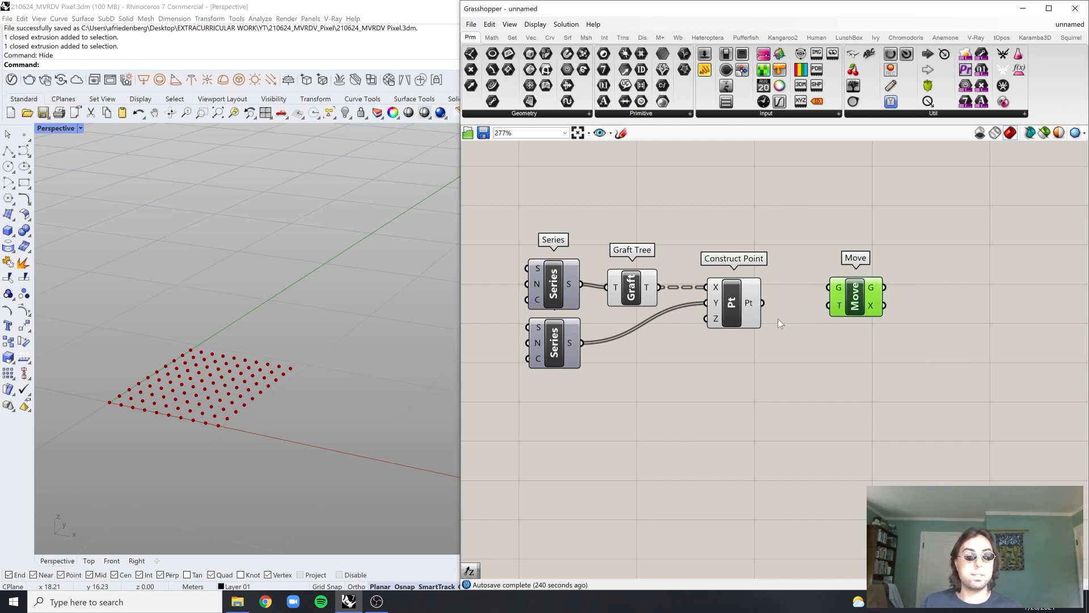
left_click(788, 308)
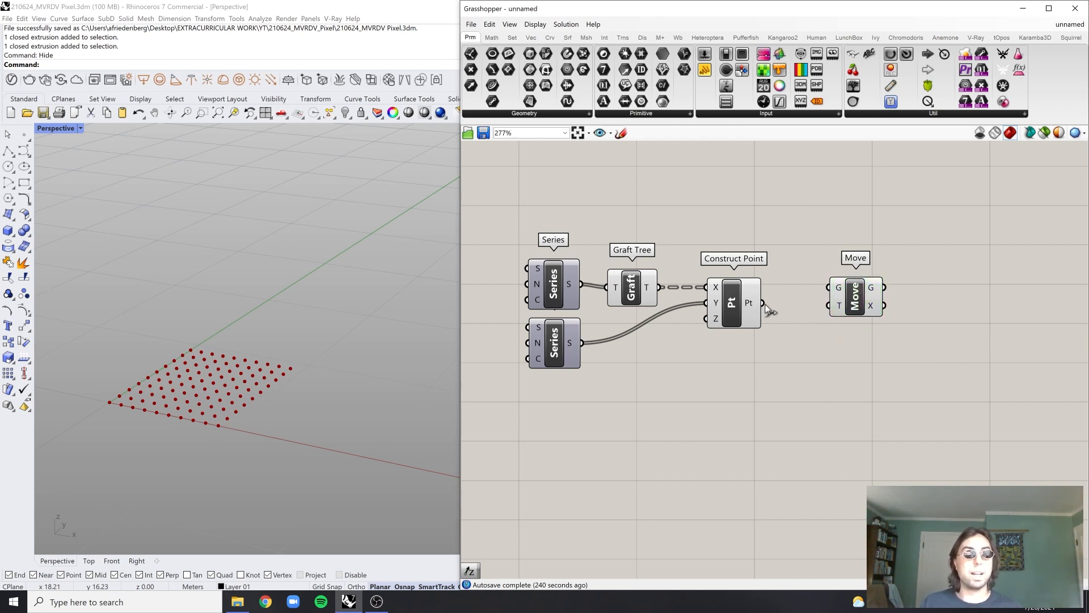
mouse_move(764, 303)
left_mouse_down()
mouse_move(829, 288)
mouse_move(899, 315)
left_mouse_up()
left_click(829, 376)
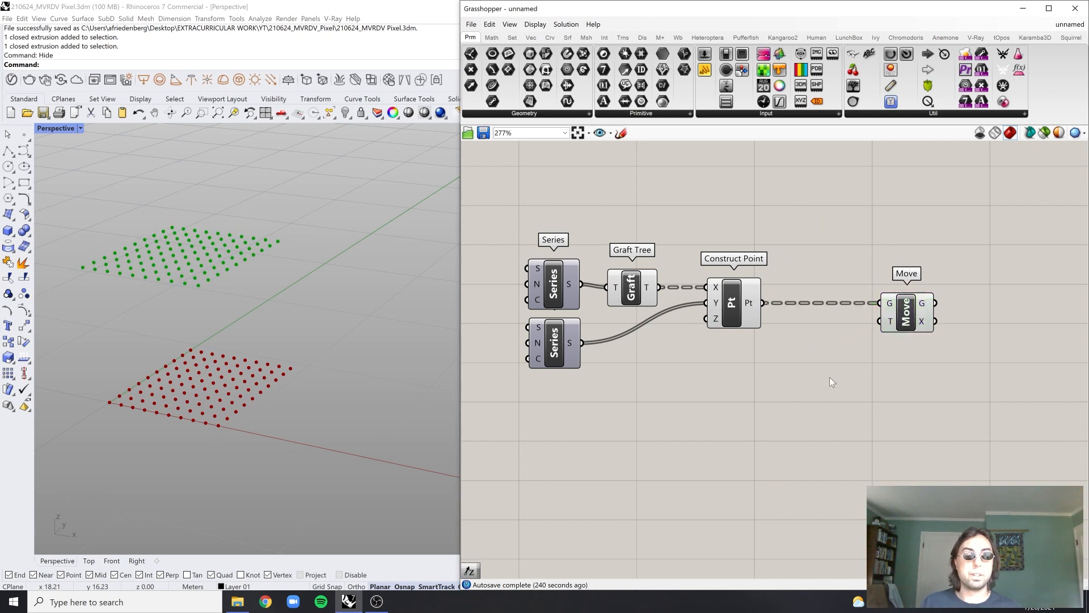
Duplicate the second Series component and place the copy directly below it
left_click(559, 355)
left_click_drag(559, 355, 554, 413, "alt")
left_click(655, 408)
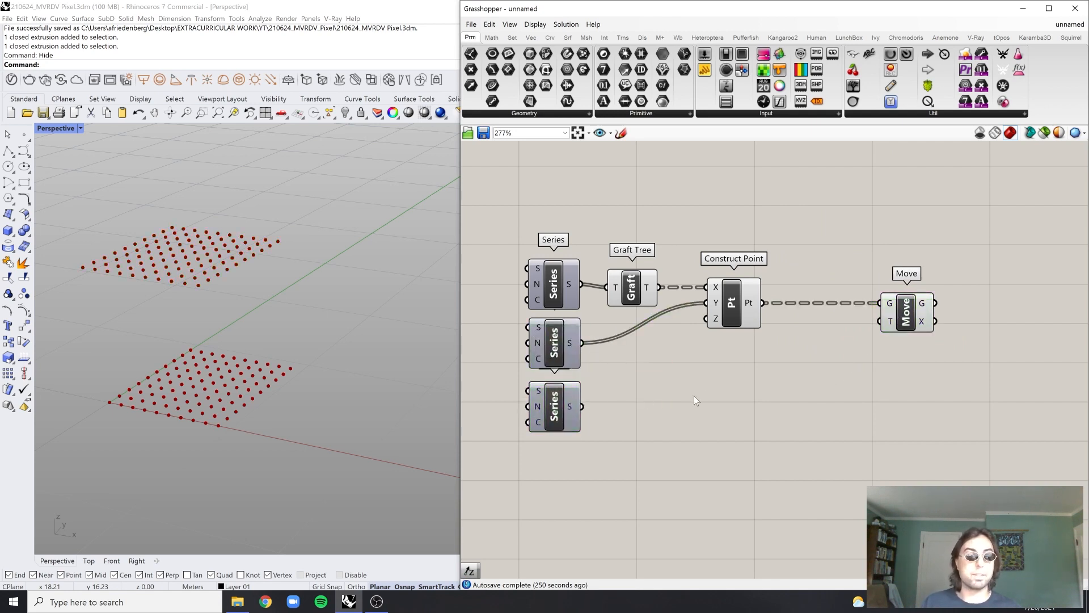
Add a Unit Z component, feed it with the third Series, and connect its vector output to Move's T input
double_click(752, 391)
type("unit z")
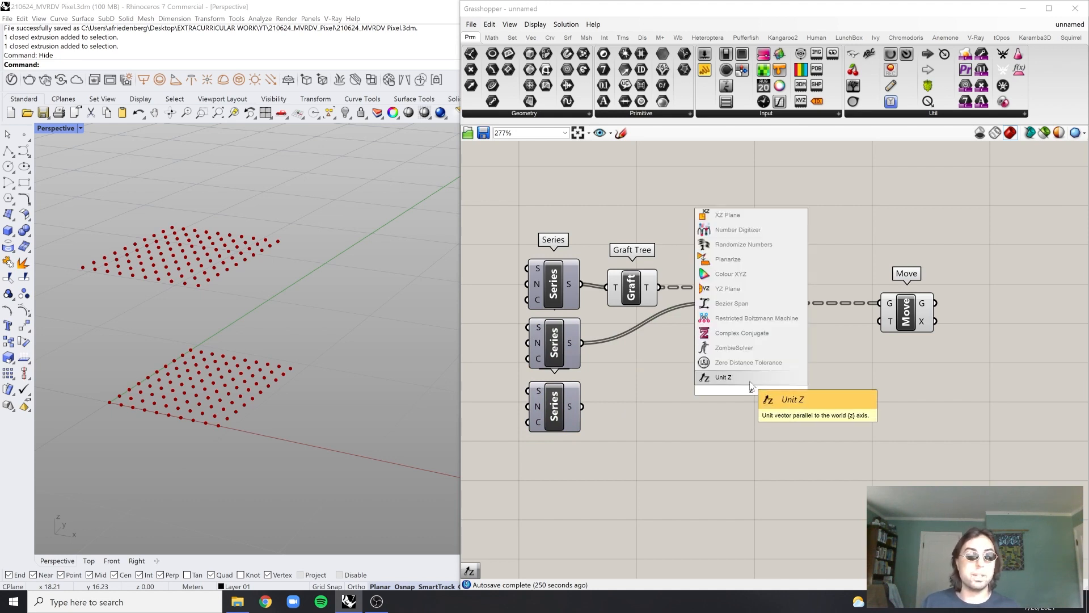
key("Return")
left_click_drag(582, 407, 876, 322)
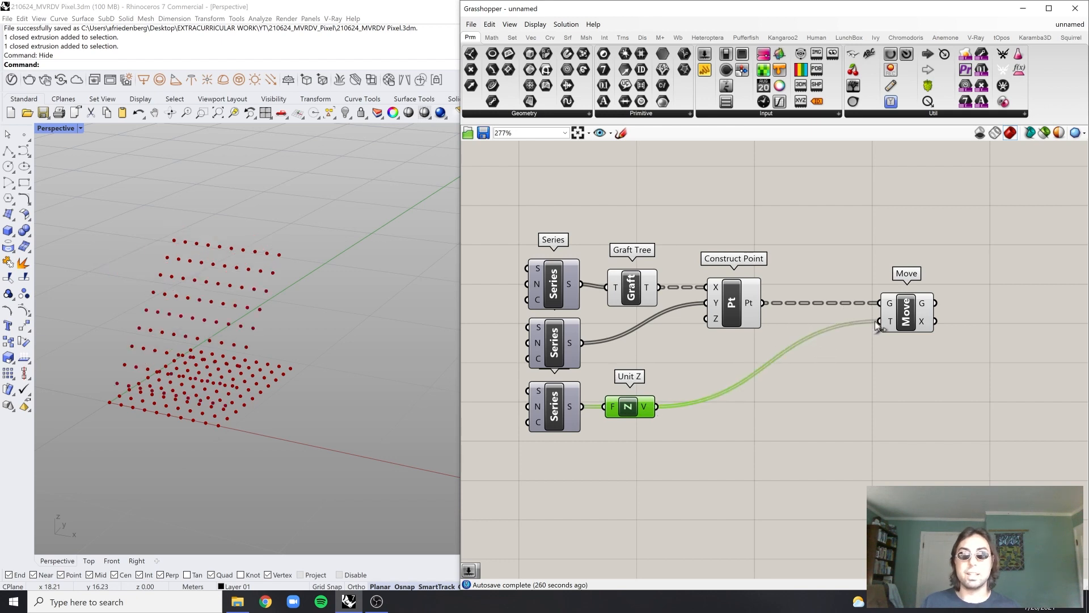
left_click(893, 321)
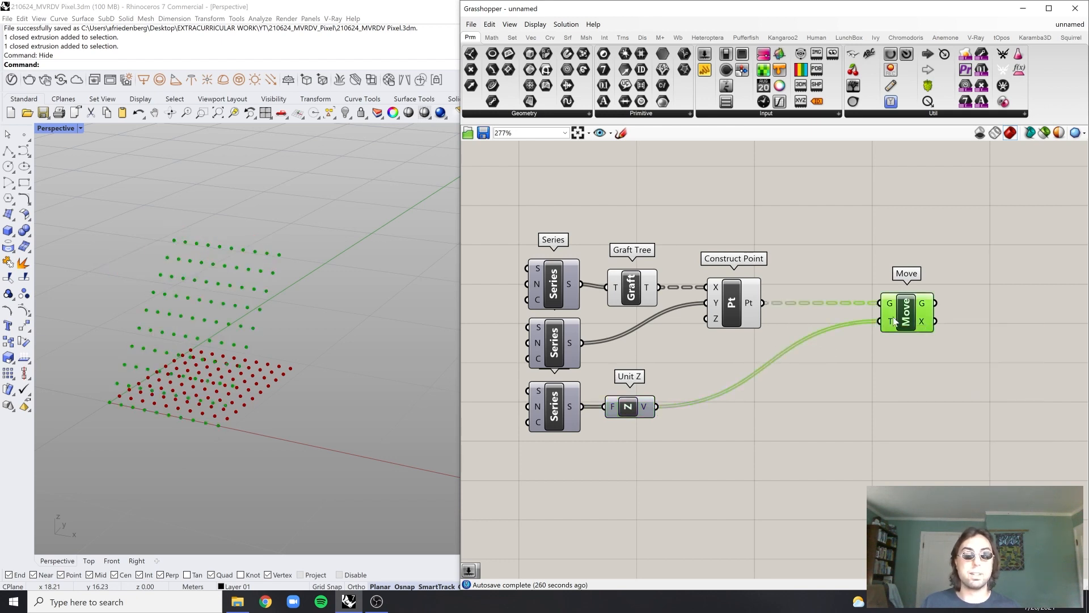
left_click(664, 426)
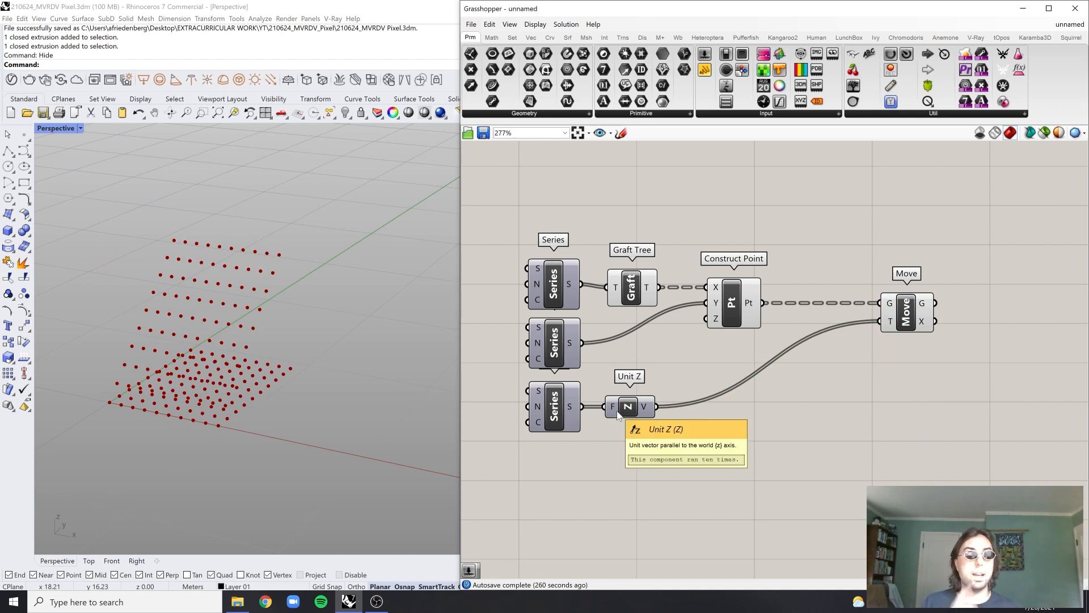
Try inserting a Graft Tree component between Unit Z and Move's T input
double_click(730, 414)
type("graft")
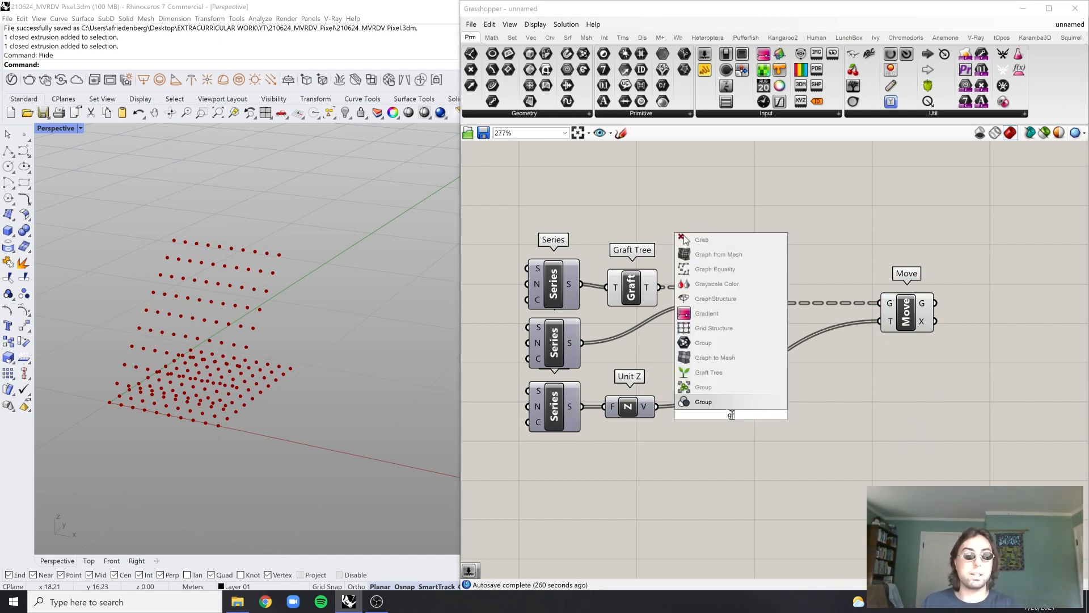
key("Return")
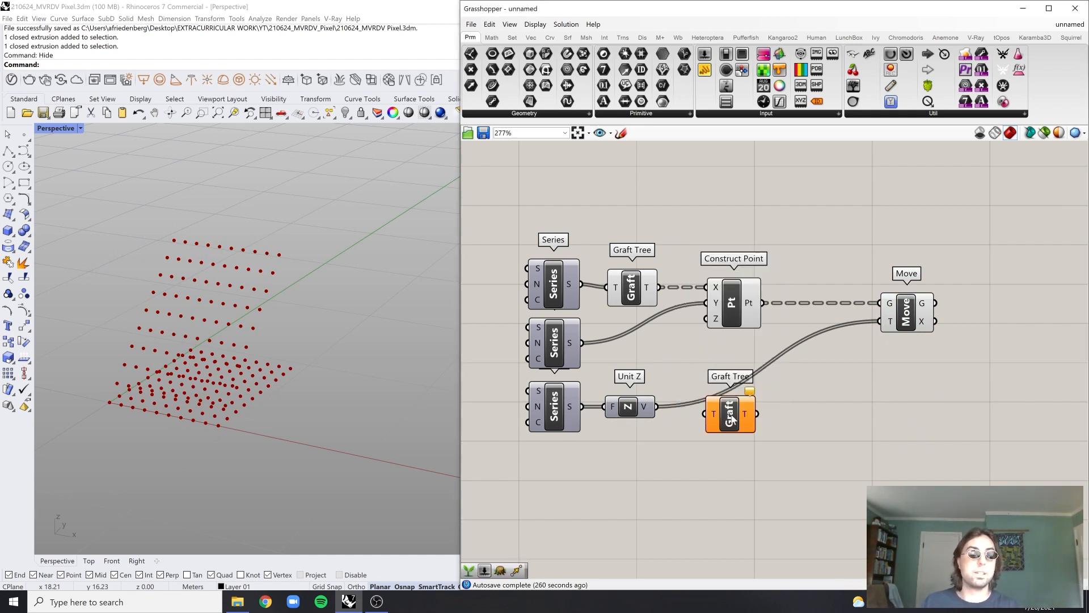
left_click(743, 302)
left_click(747, 341)
left_click_drag(656, 407, 746, 388)
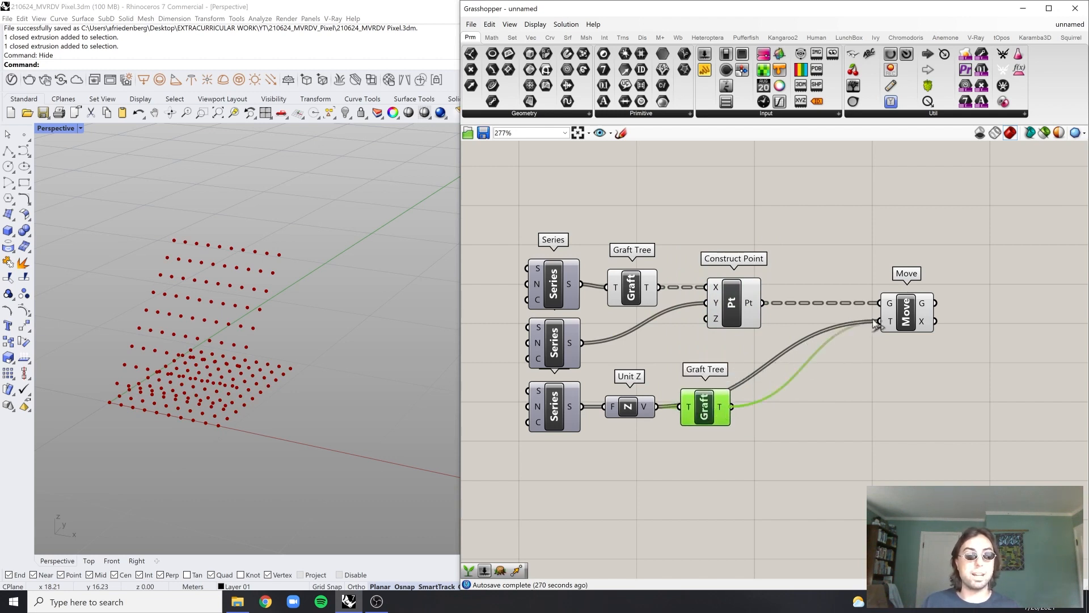
left_click(876, 319)
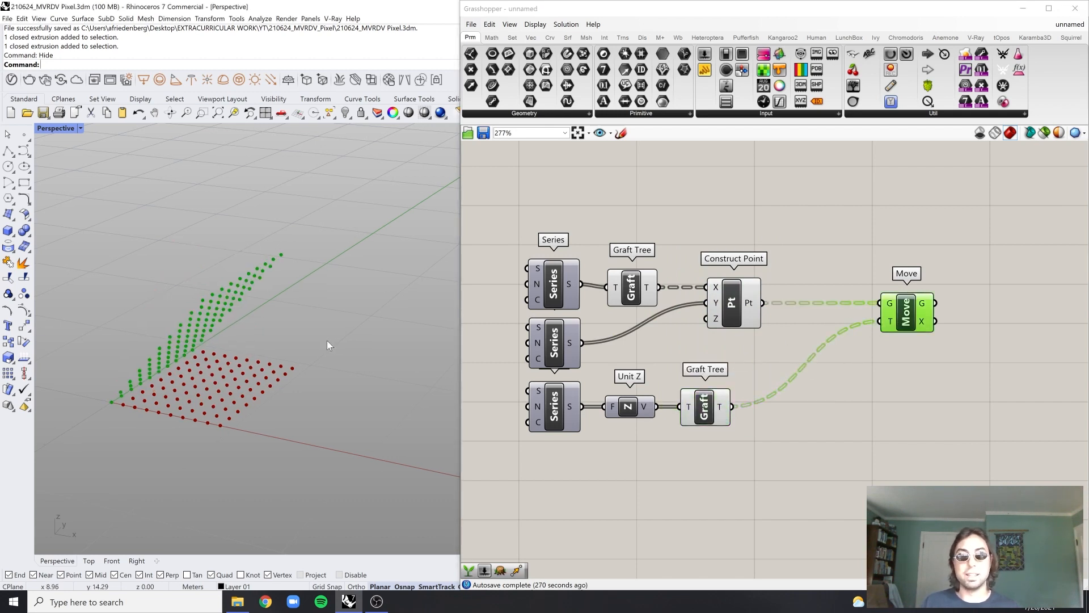
Remove the Graft Tree after Unit Z and restore the direct connection from Unit Z to Move's T input
left_click(703, 406)
key("Delete")
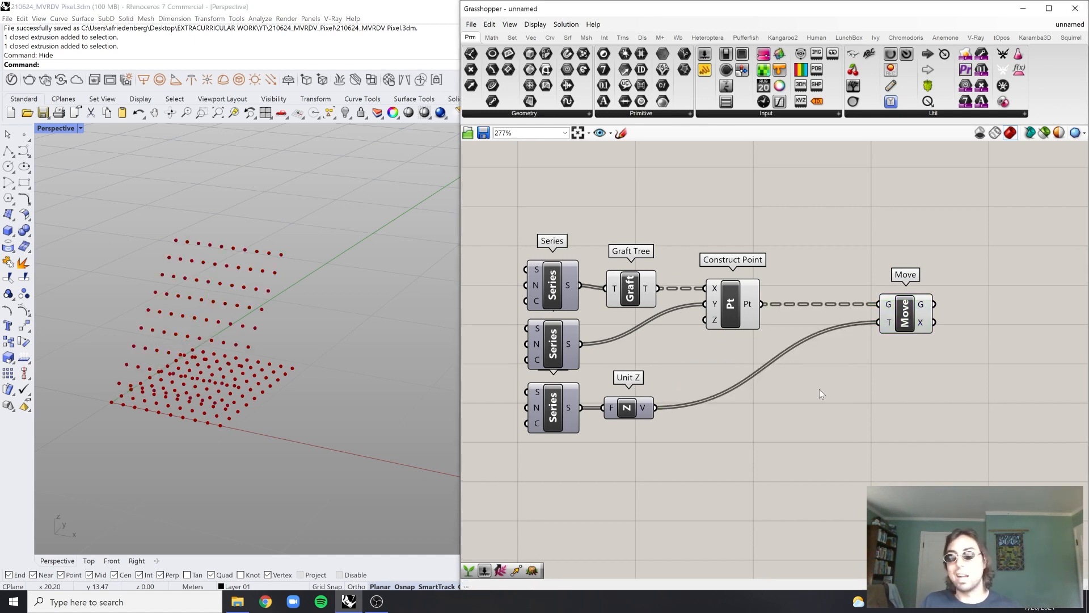
Duplicate the Graft Tree component and insert the copy between Construct Point's output and Move's G input
right_click(749, 306)
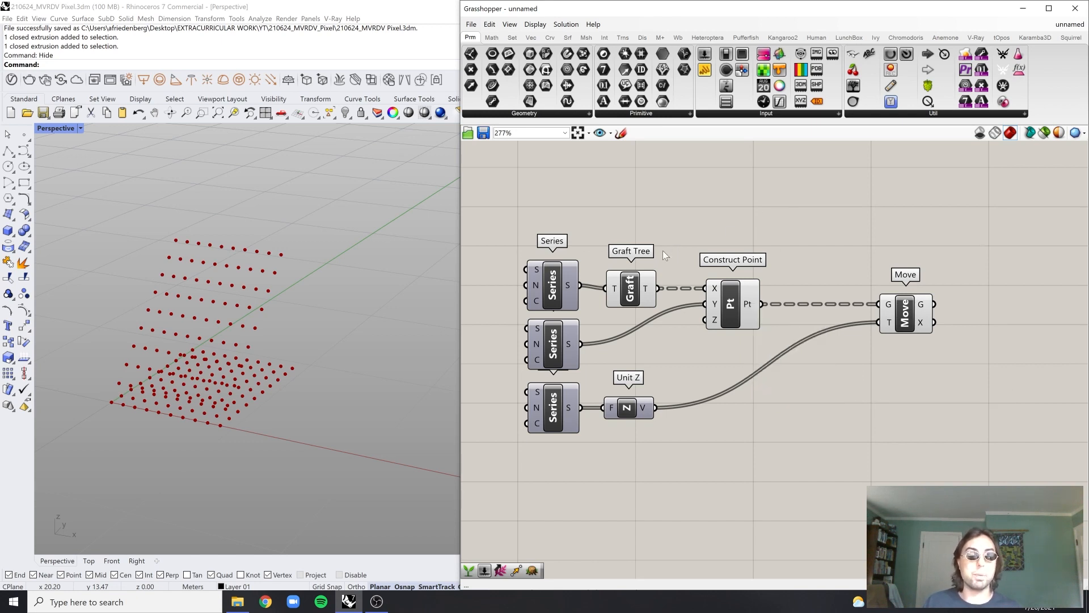
left_click(643, 288)
key("ctrl+v")
left_click_drag(643, 289, 792, 303)
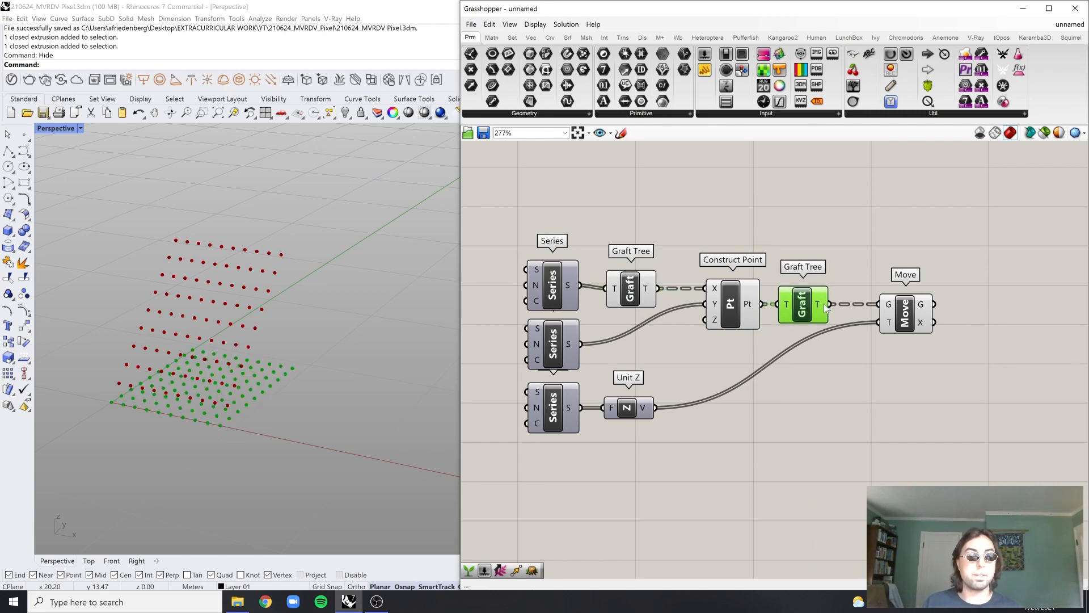
left_click(905, 309)
left_click(872, 314)
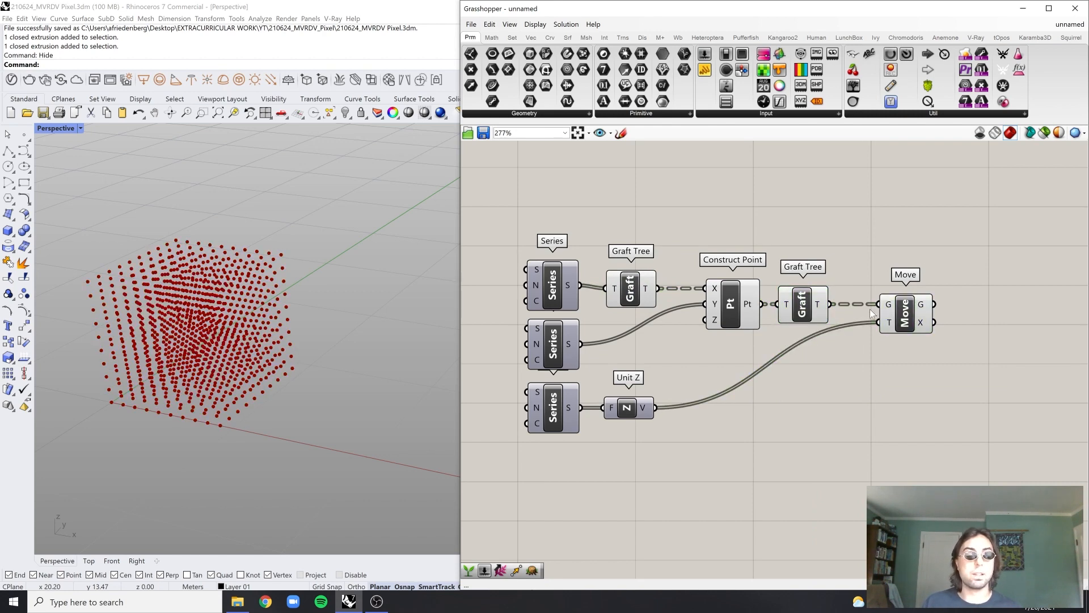
Check the branch structure of Move's translated points in a temporary enlarged panel on its G output
right_click_drag(967, 281, 861, 280)
double_click(911, 305)
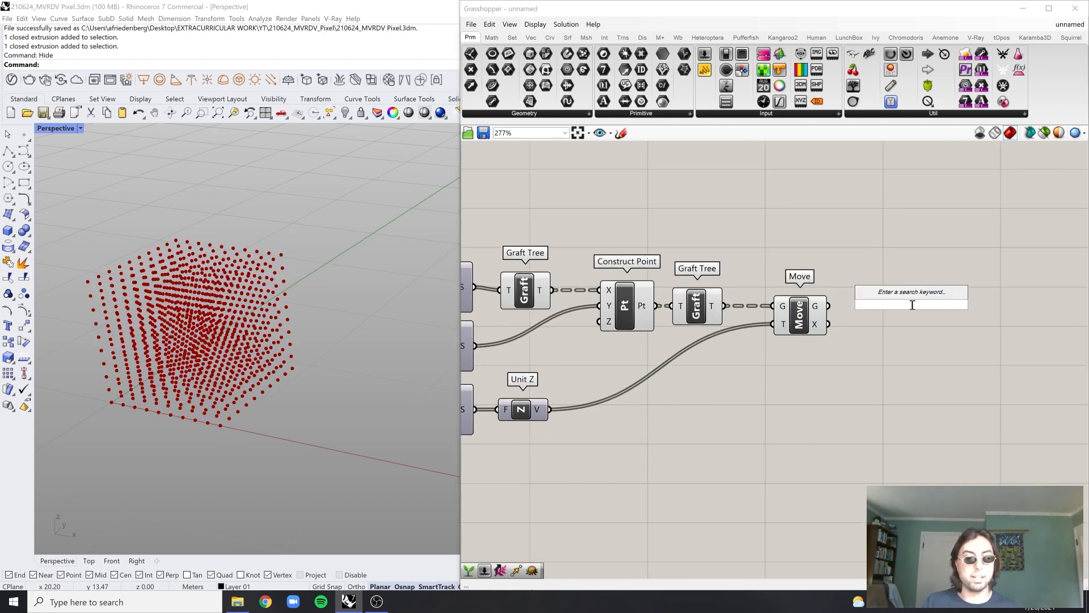
type("//")
key("Return")
left_click_drag(829, 305, 851, 307)
left_click_drag(915, 343, 915, 436)
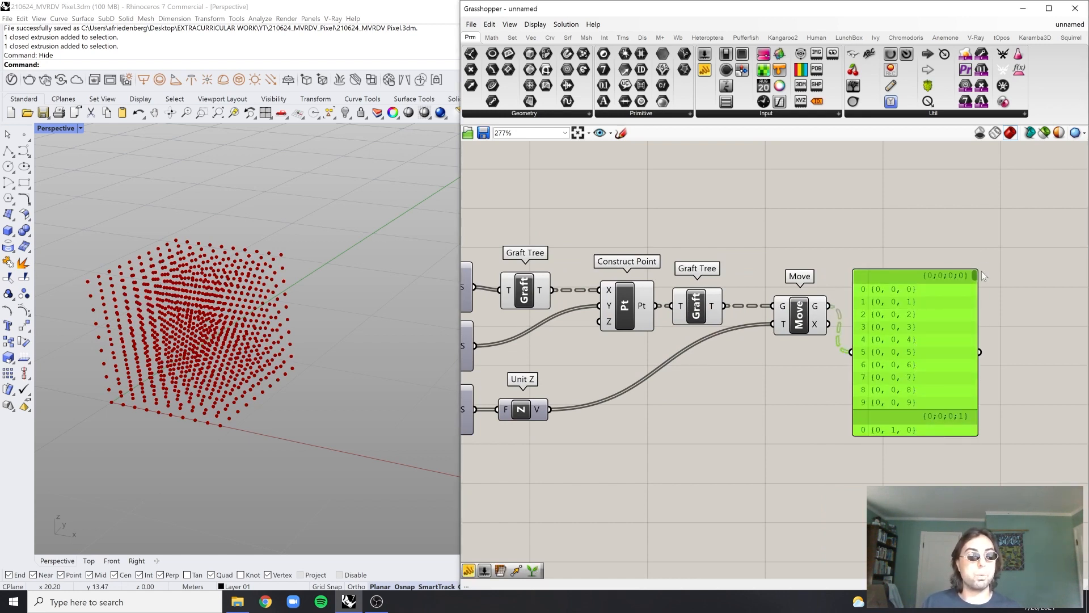
left_click_drag(972, 278, 975, 377)
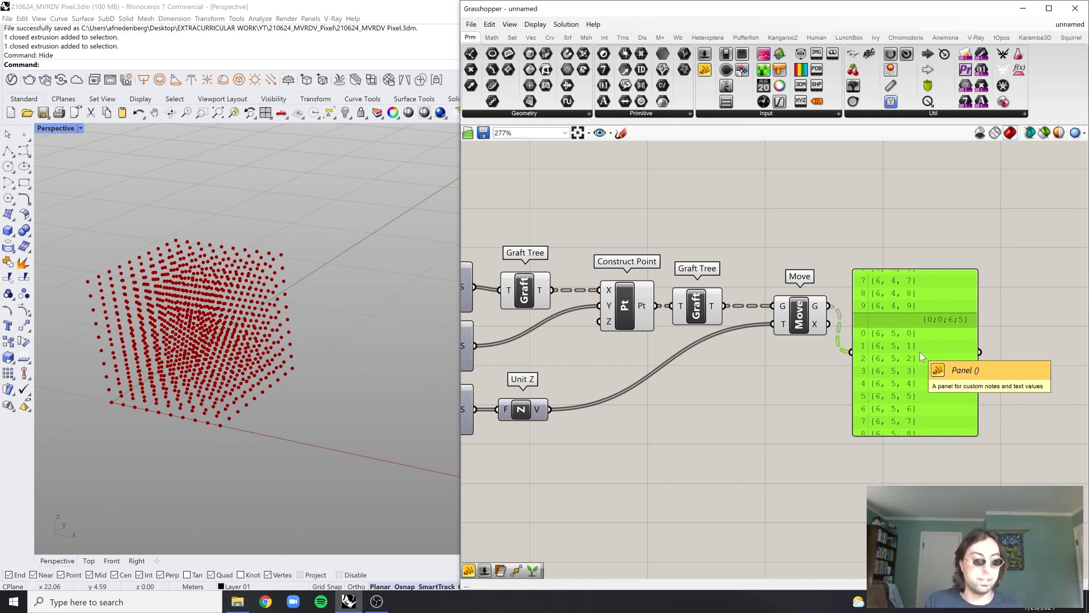
key("Delete")
left_click(820, 325)
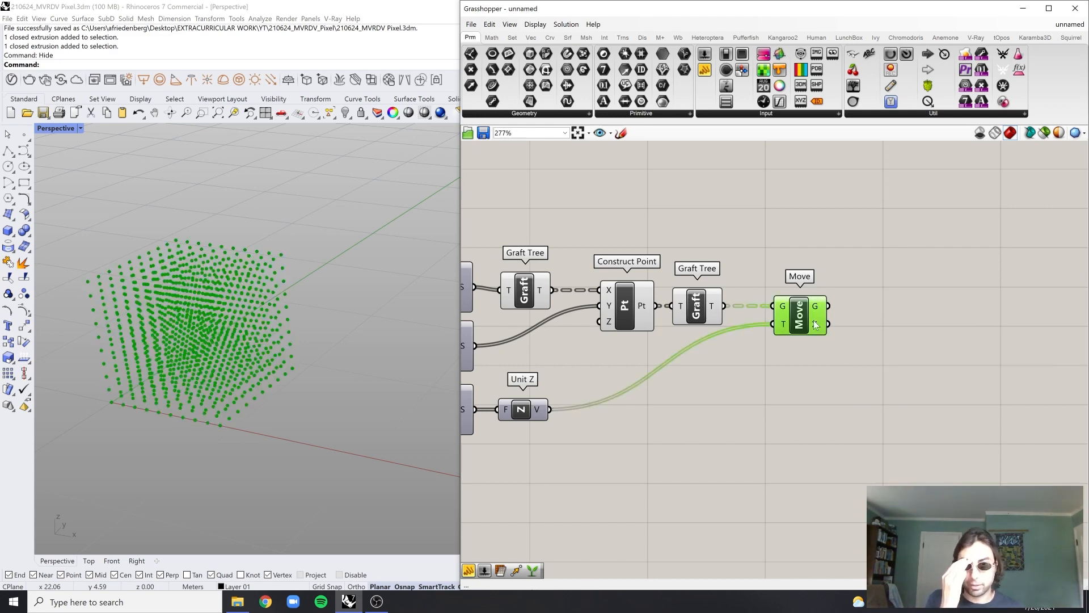
left_click(850, 303)
right_click_drag(757, 333, 850, 322)
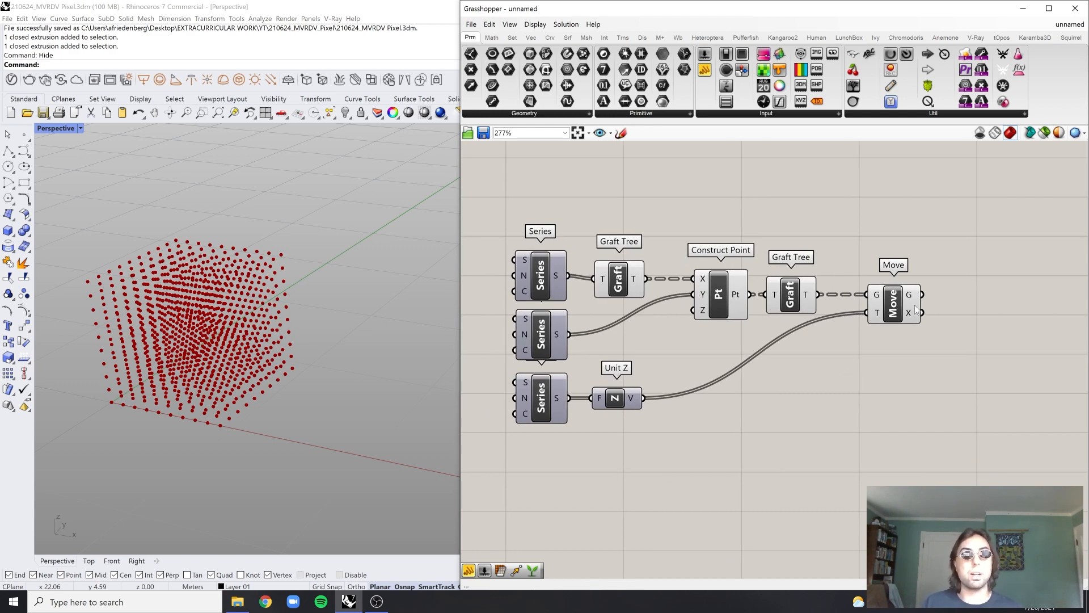
Run the Show command in Rhino to bring back the hidden box volume beside the point grid
scroll(931, 310, "down", 3)
scroll(295, 365, "down", 3)
type("Show")
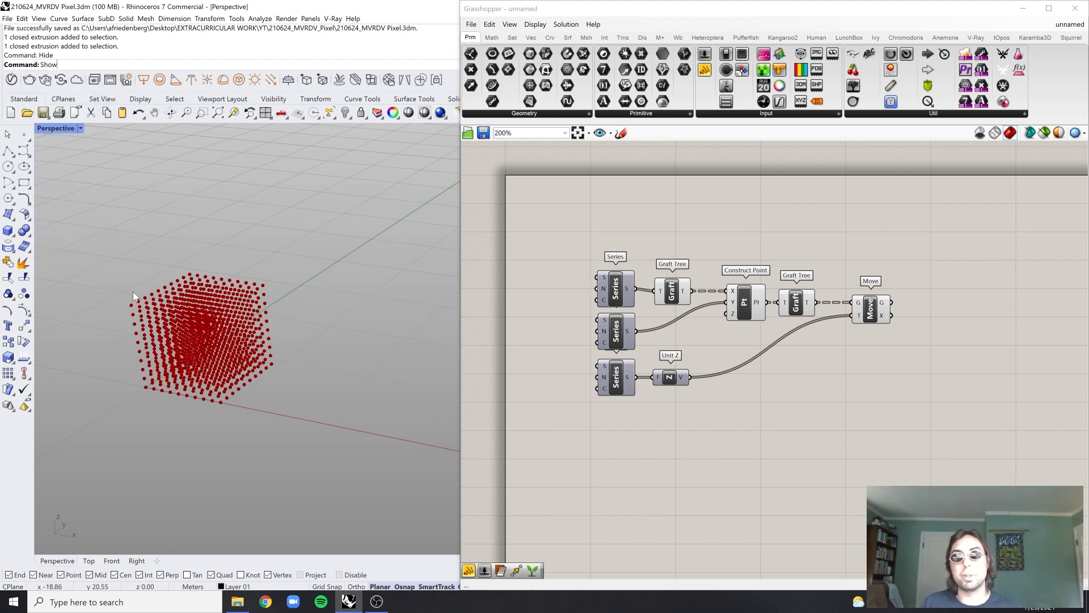
scroll(134, 295, "down", 5)
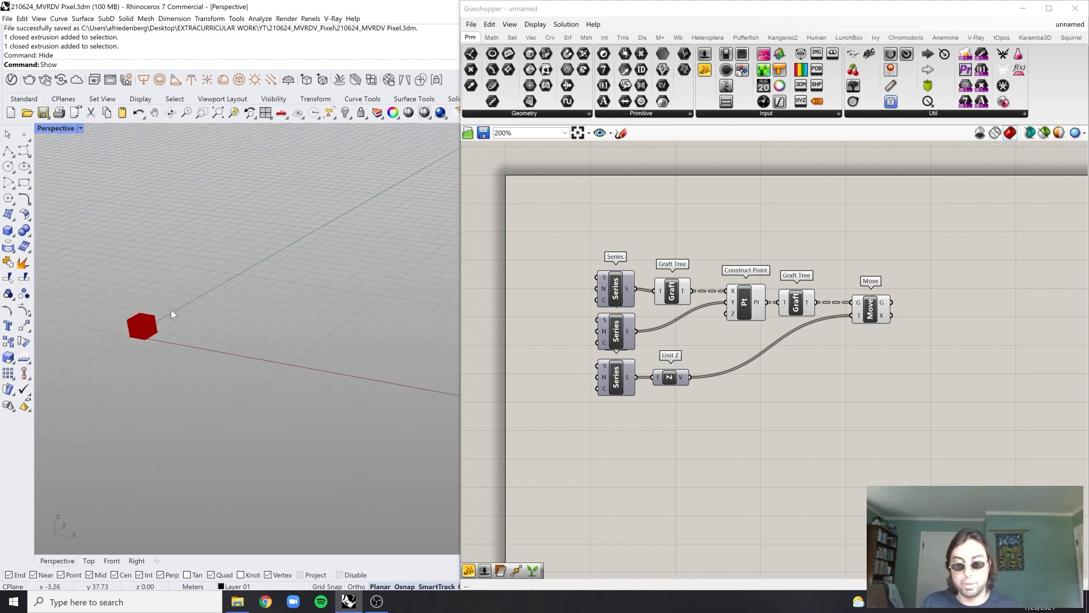
type("Show")
key("Return")
scroll(276, 349, "down", 3)
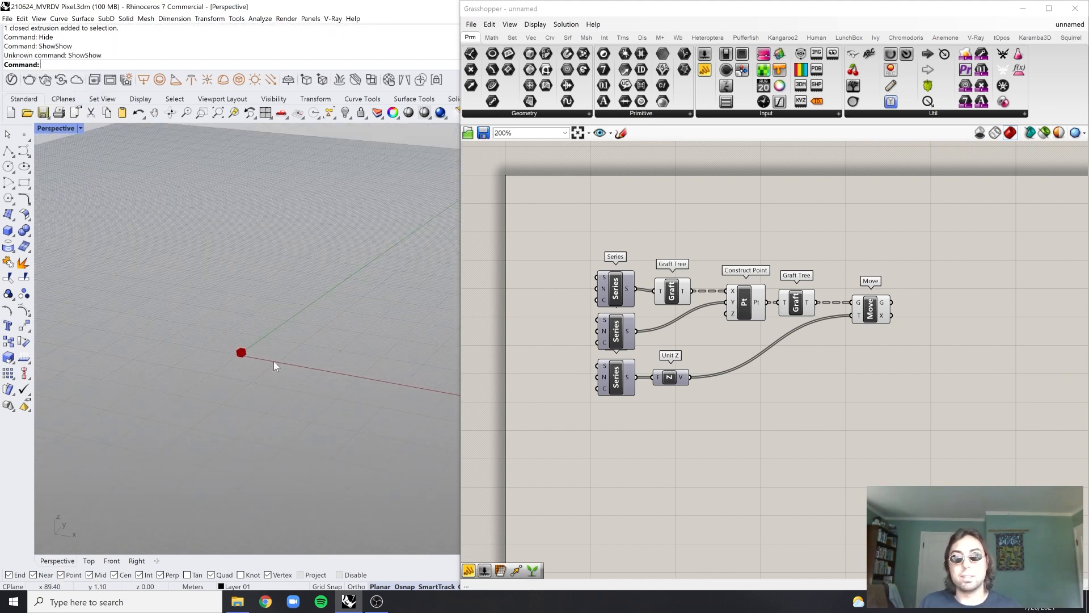
scroll(259, 363, "down", 3)
type("Show")
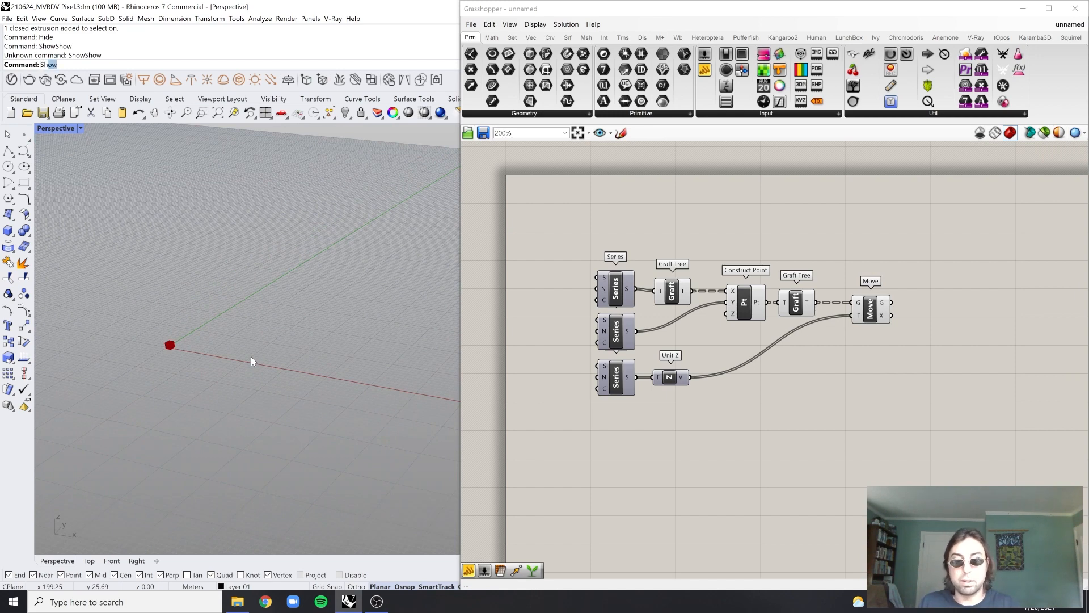
key("Return")
scroll(250, 356, "up", 5)
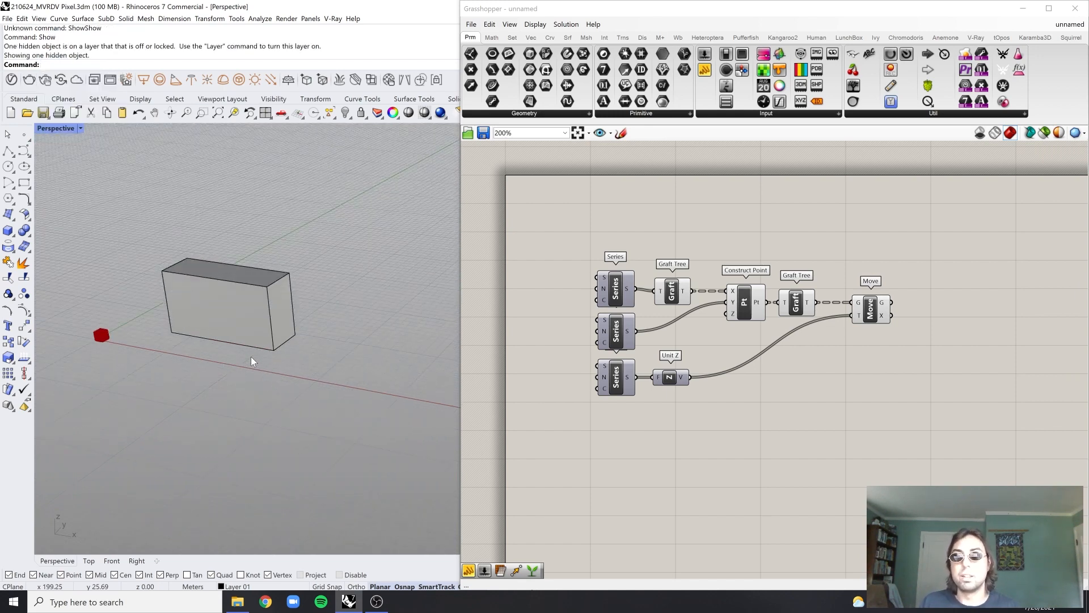
right_click_drag(175, 317, 295, 315, "shift")
scroll(295, 315, "down", 5)
right_click(288, 332)
scroll(261, 328, "up", 2)
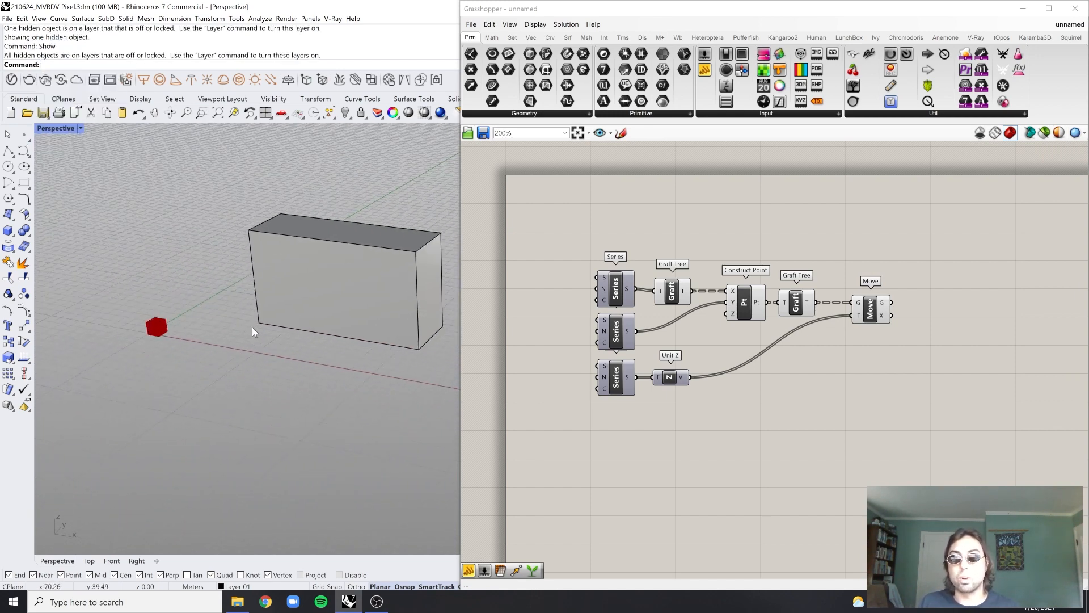
left_click(269, 269)
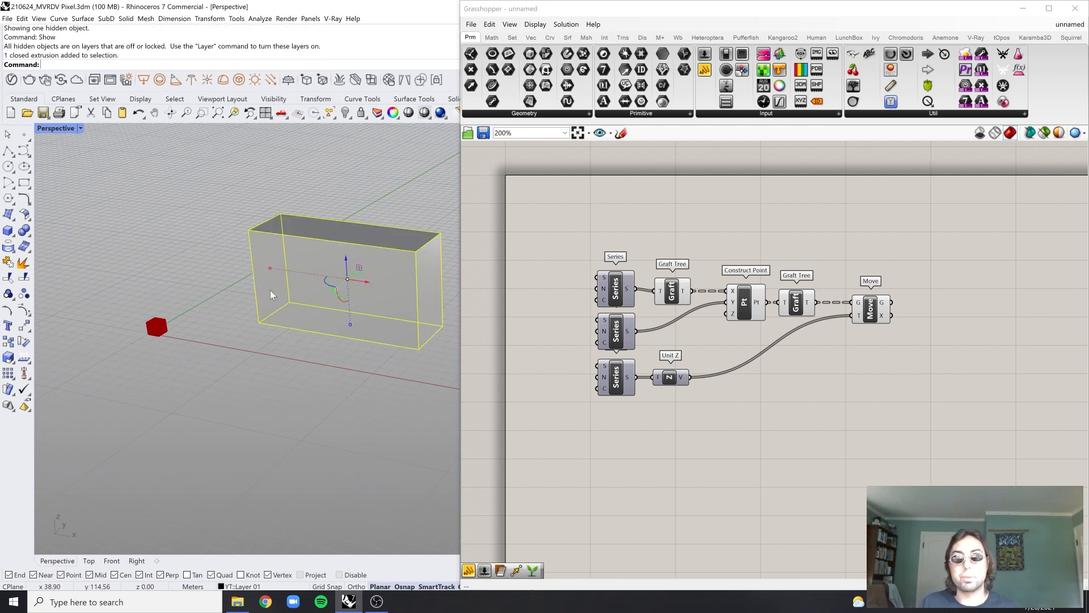
key("Escape")
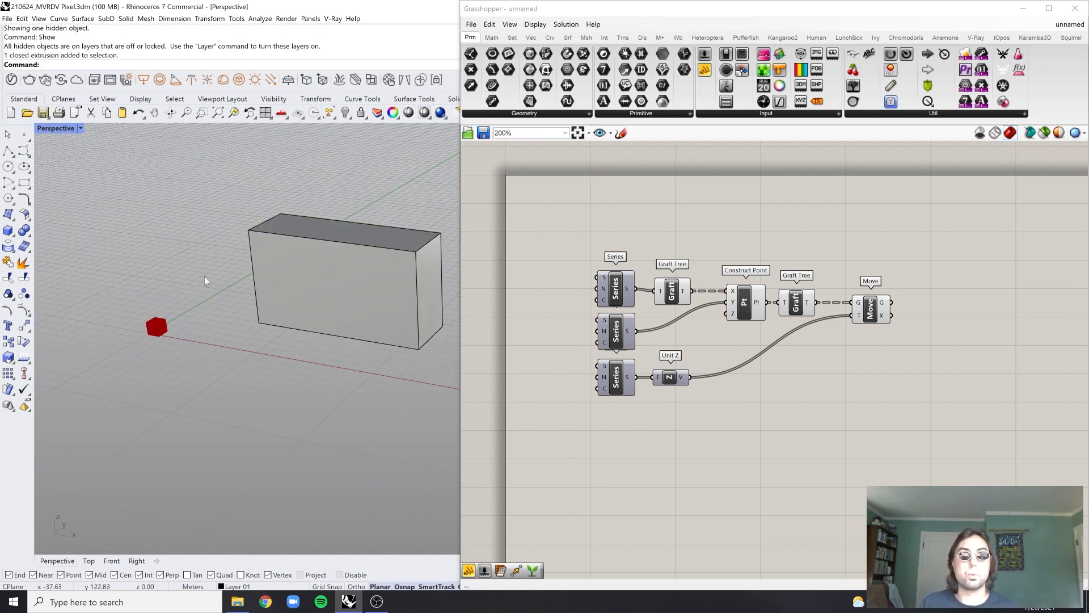
left_click_drag(128, 308, 176, 349)
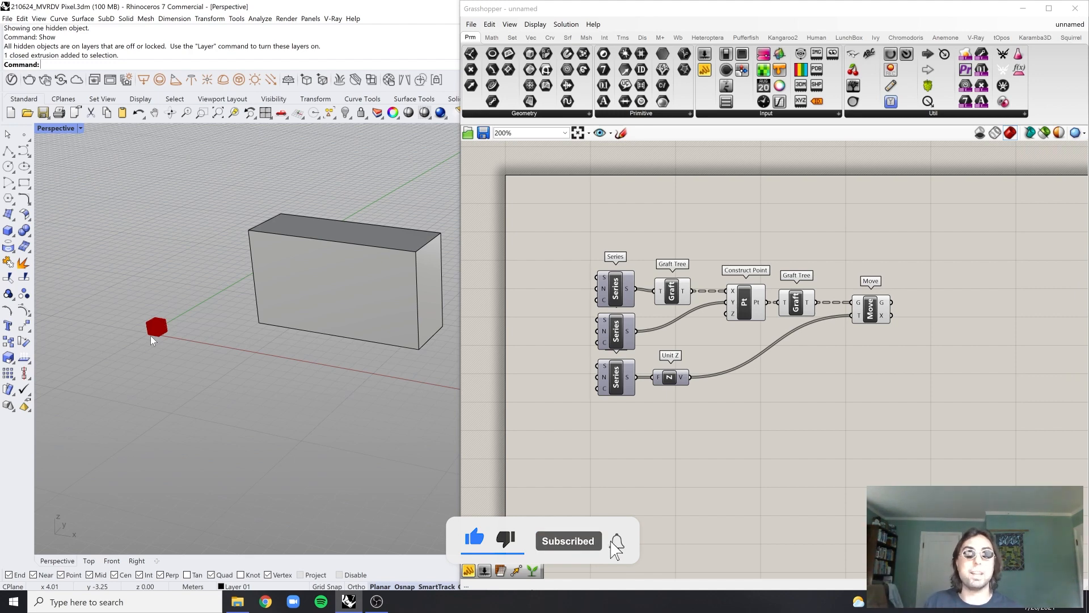
Add a Brep parameter below the Series components and reference the Rhino box in it
left_click(390, 286)
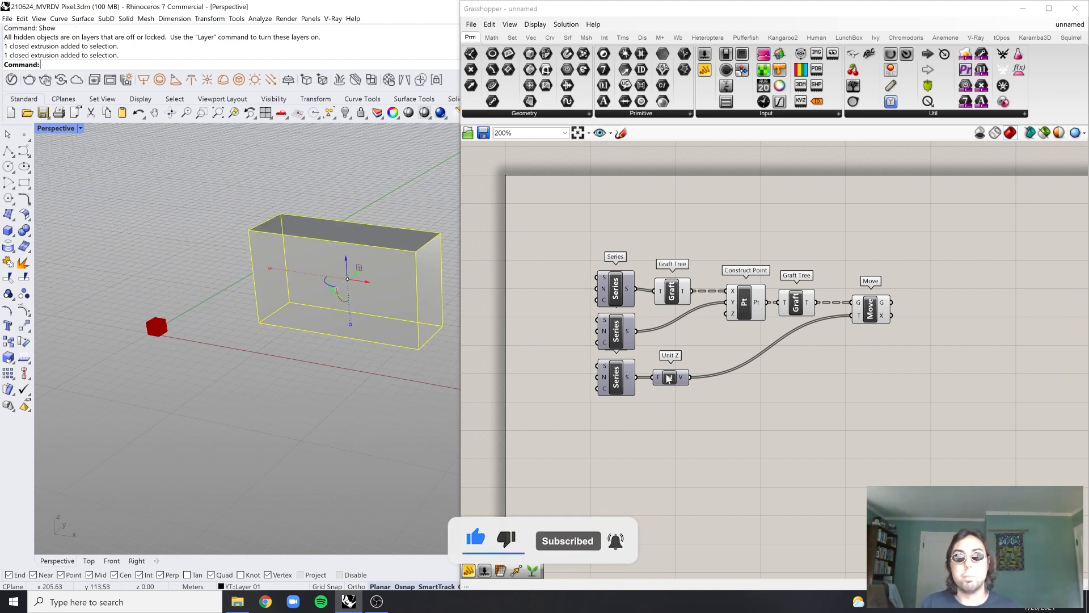
double_click(624, 452)
type("brep")
left_click(615, 433)
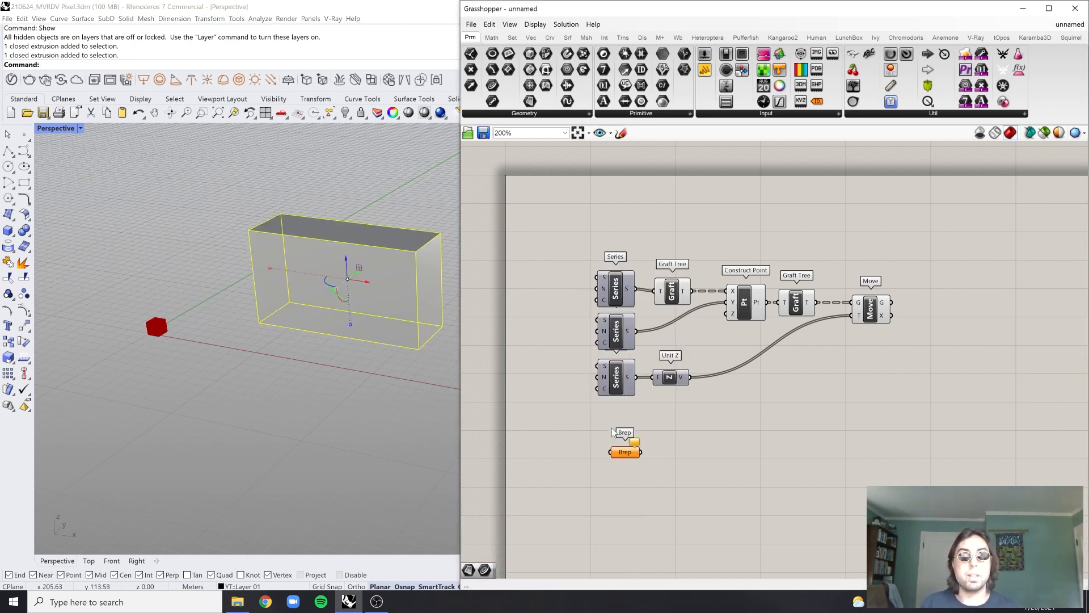
right_click_drag(620, 457, 637, 338)
left_click_drag(637, 334, 594, 409)
right_click(593, 409)
left_click(618, 514)
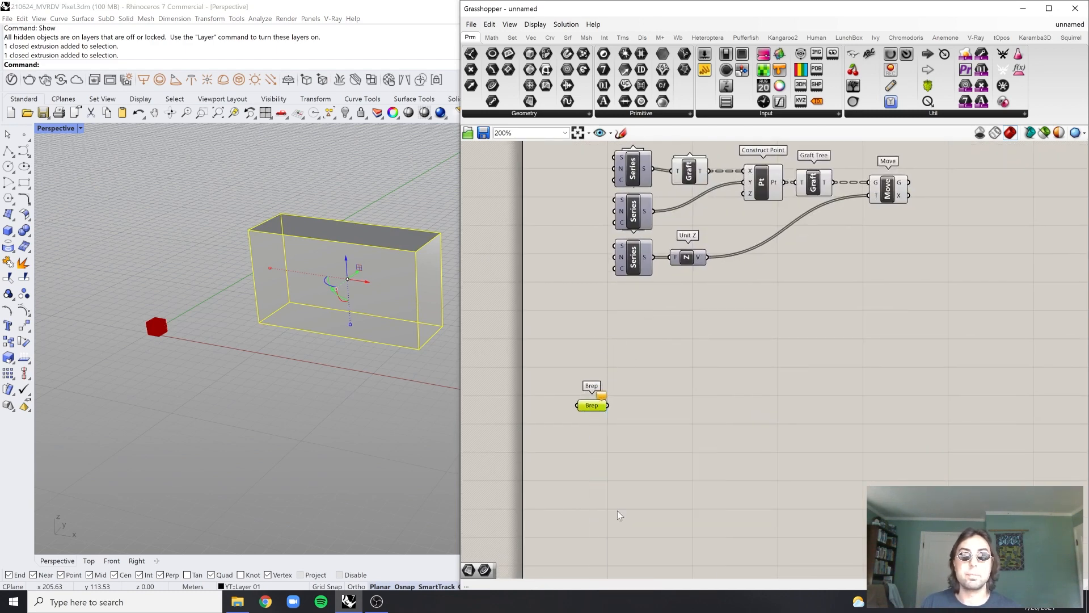
right_click(360, 457)
scroll(605, 392, "up", 1)
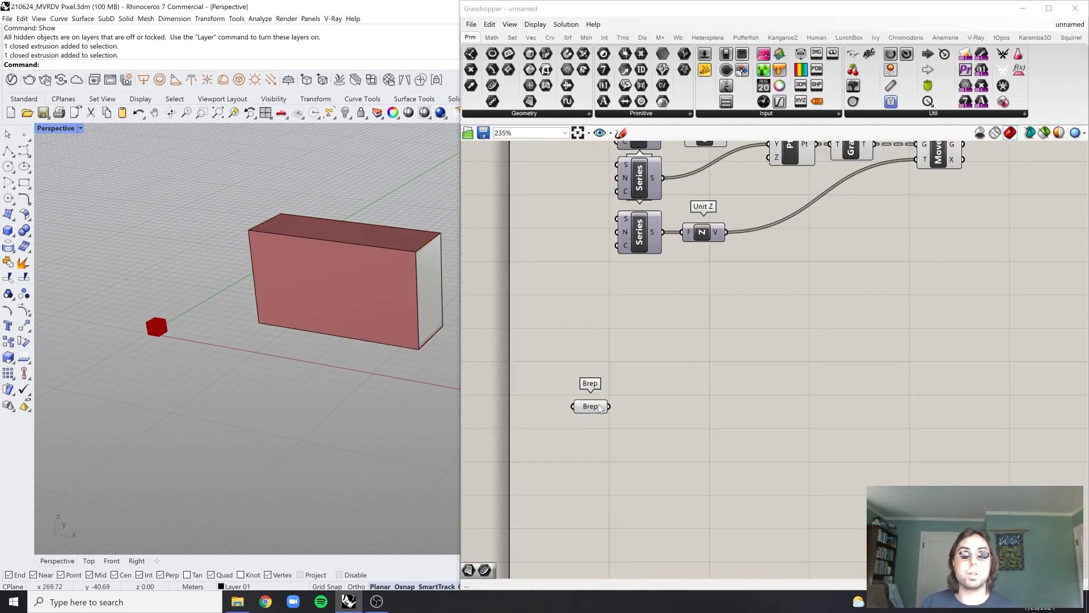
left_click(602, 404)
left_click(704, 433)
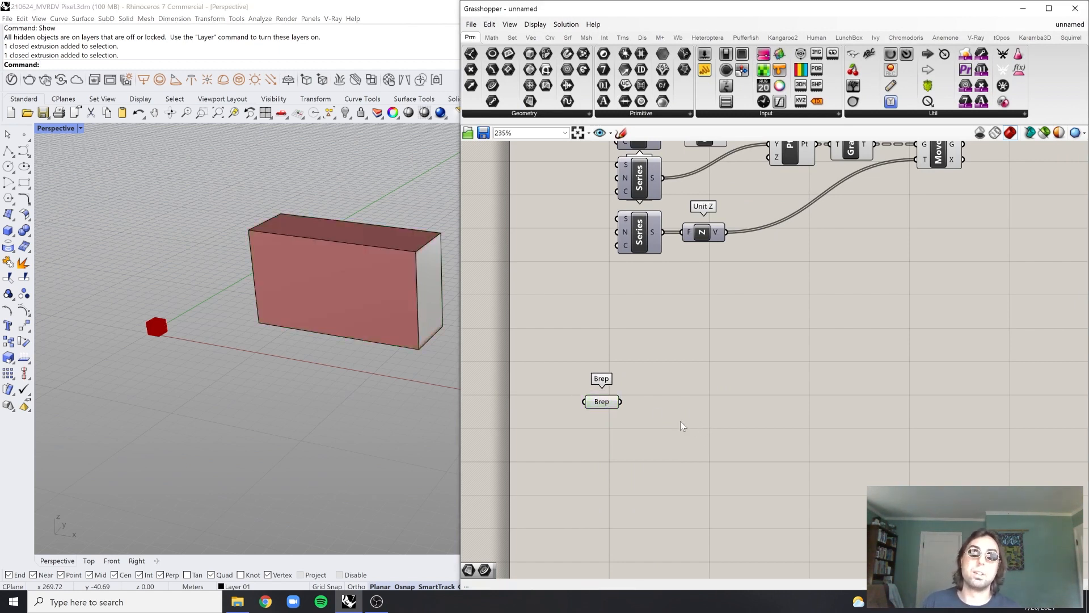
Add a number slider with value 5 and place it below the Brep parameter
double_click(681, 421)
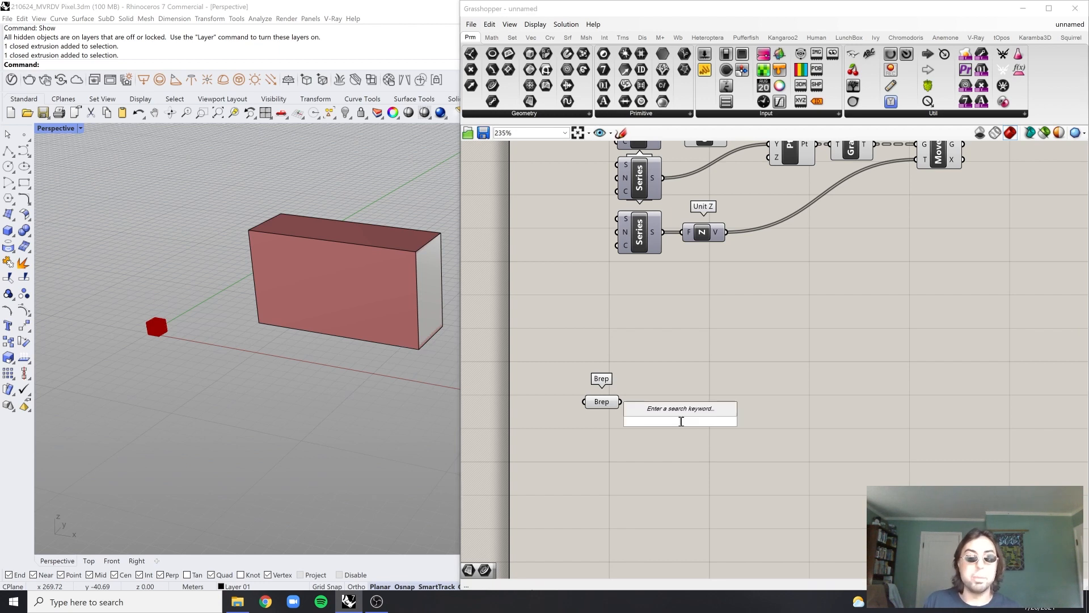
type("slider")
key("Return")
left_click_drag(640, 420, 532, 449)
left_click(721, 434)
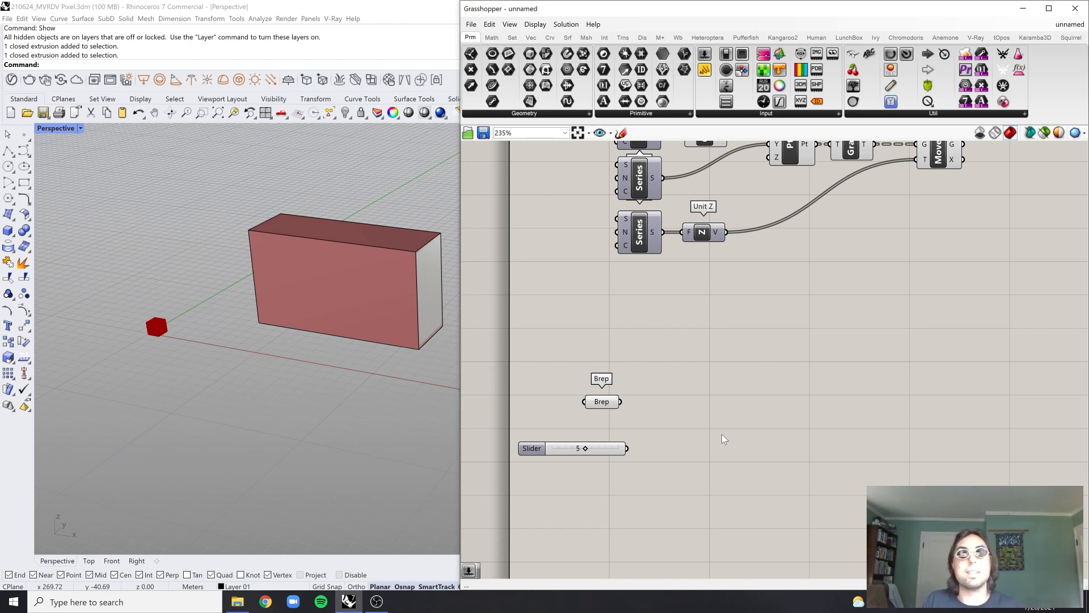
scroll(609, 416, "up", 2)
left_click(603, 404)
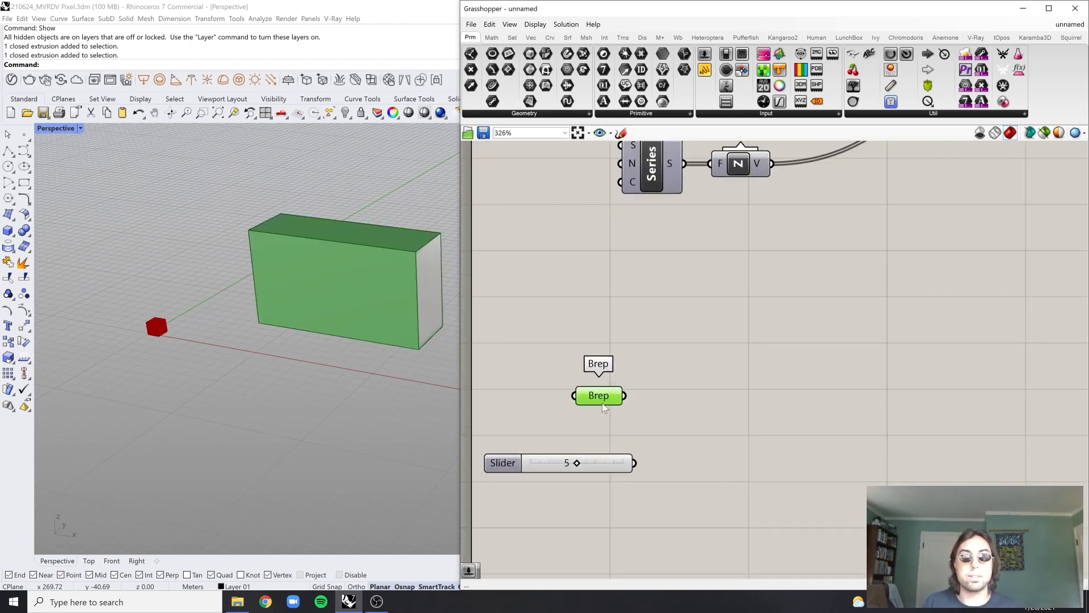
left_click(604, 434)
mouse_move(605, 470)
left_mouse_down()
mouse_move(696, 485)
mouse_move(629, 465)
mouse_move(602, 471)
left_mouse_up()
left_click(703, 410)
left_click_drag(722, 341, 586, 524)
left_click(569, 490)
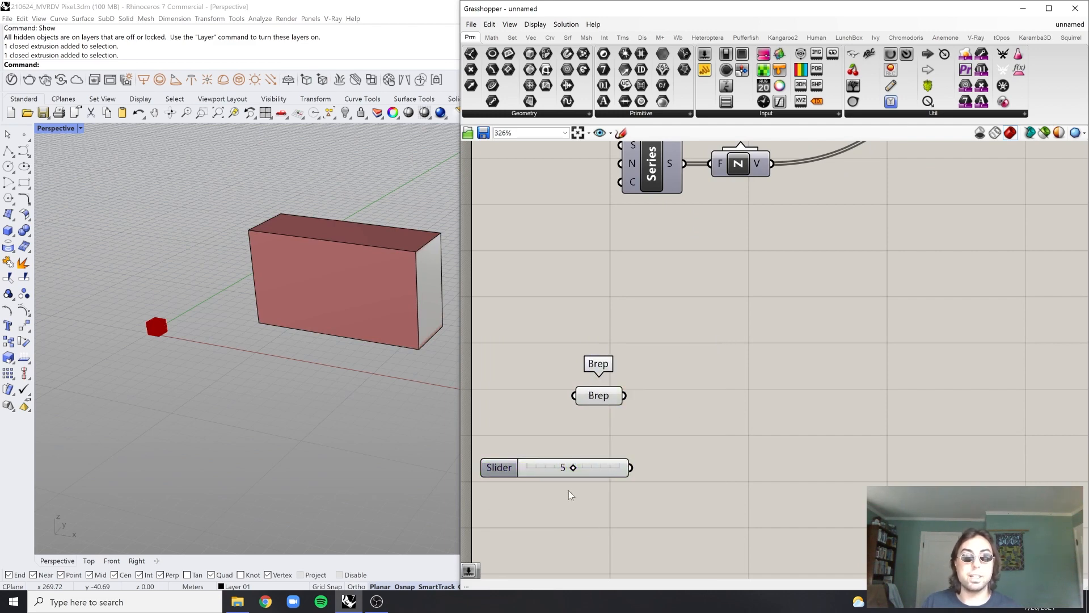
Rename the number slider to VOXEL SIZE
scroll(615, 437, "down", 2)
scroll(603, 441, "up", 2)
left_click(595, 427)
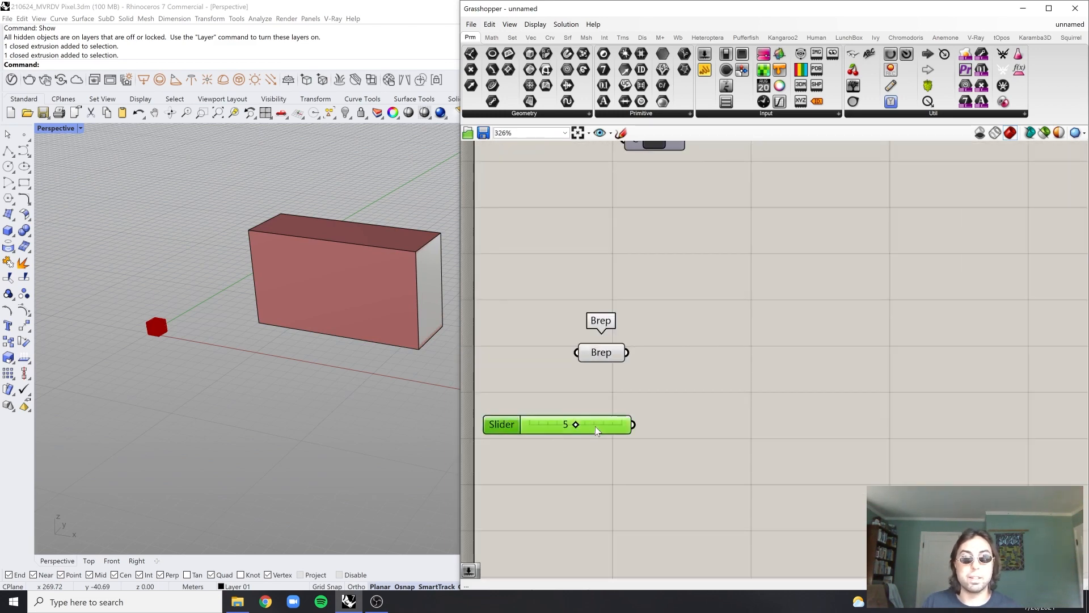
right_click(595, 426)
type("VOXEL SICE")
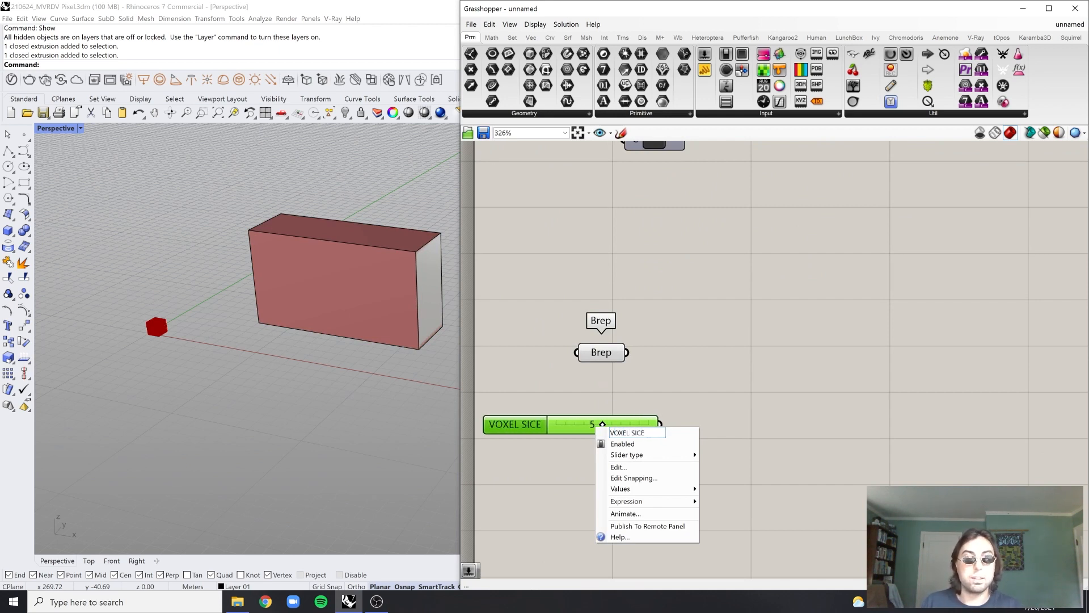
key("BackSpace")
key("BackSpace")
type("ZE")
key("Return")
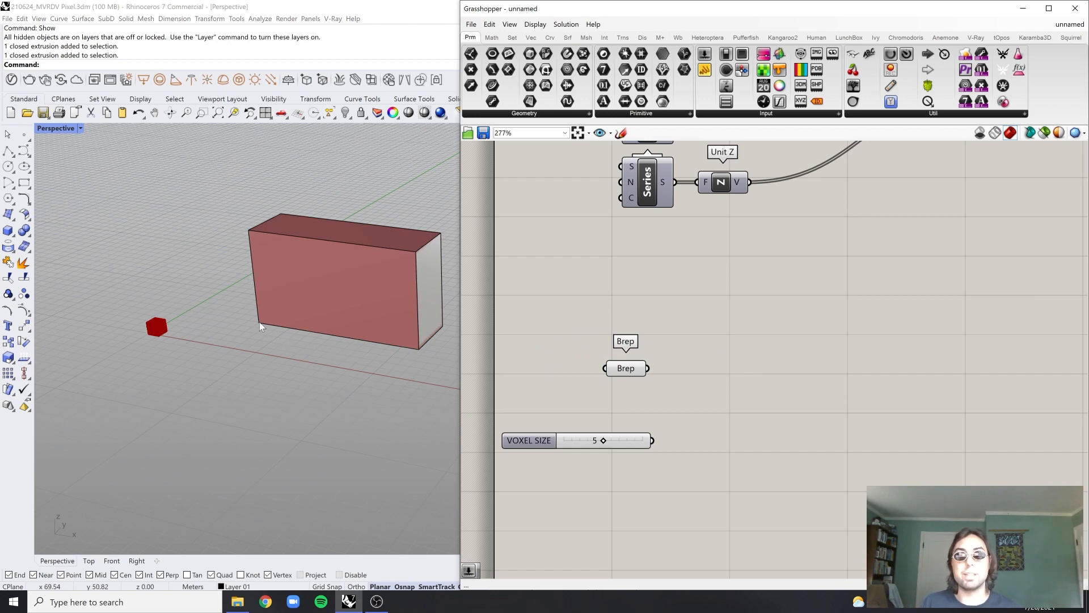
scroll(605, 281, "down", 4)
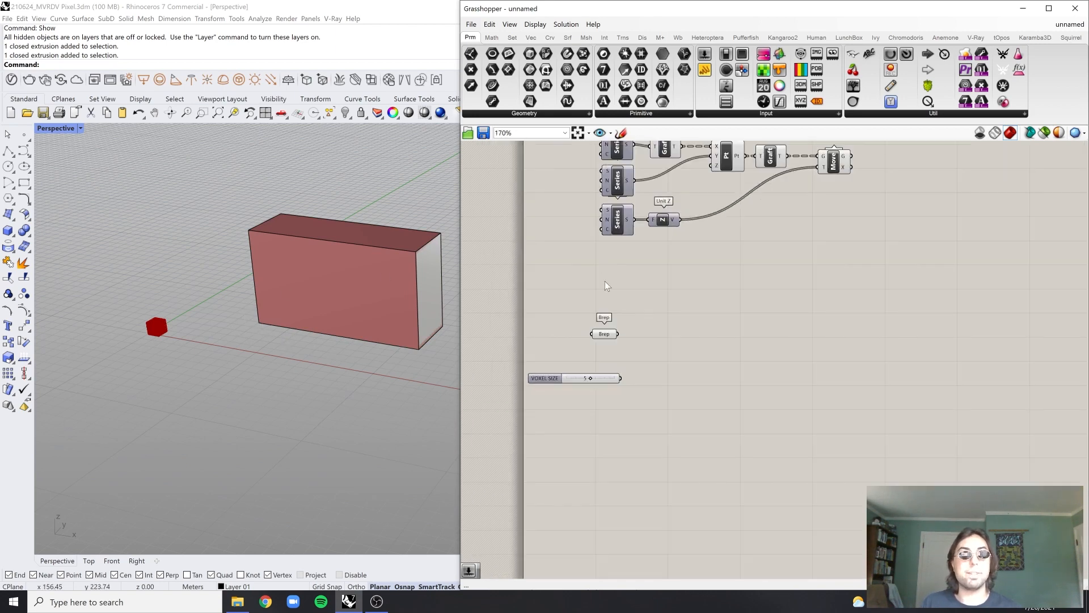
left_click_drag(853, 203, 609, 358)
left_click(698, 418)
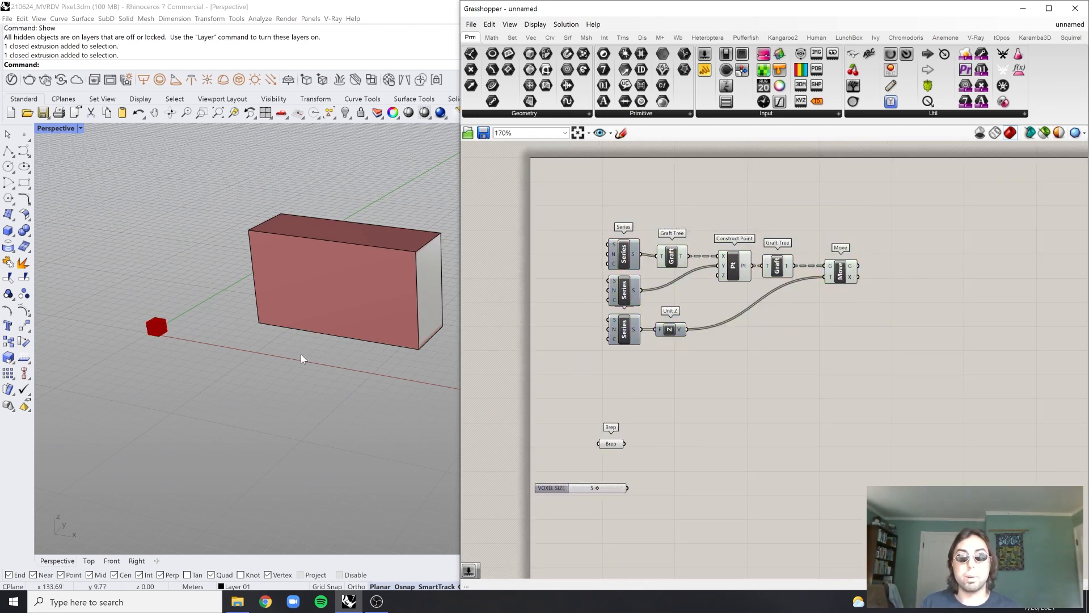
right_click_drag(420, 319, 393, 356)
scroll(414, 329, "up", 4)
scroll(391, 356, "down", 2)
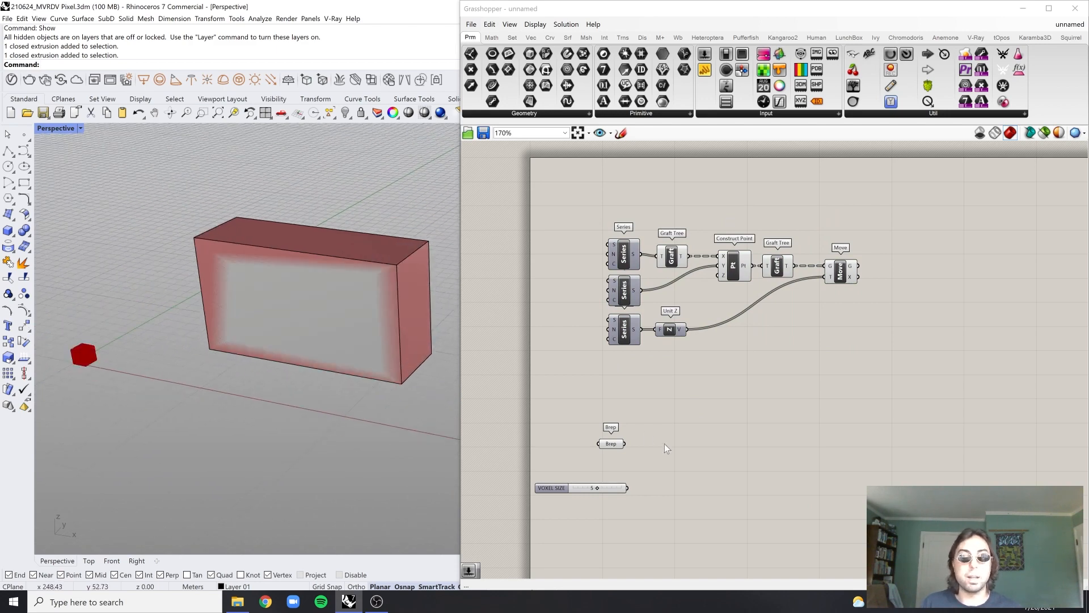
scroll(672, 472, "up", 3)
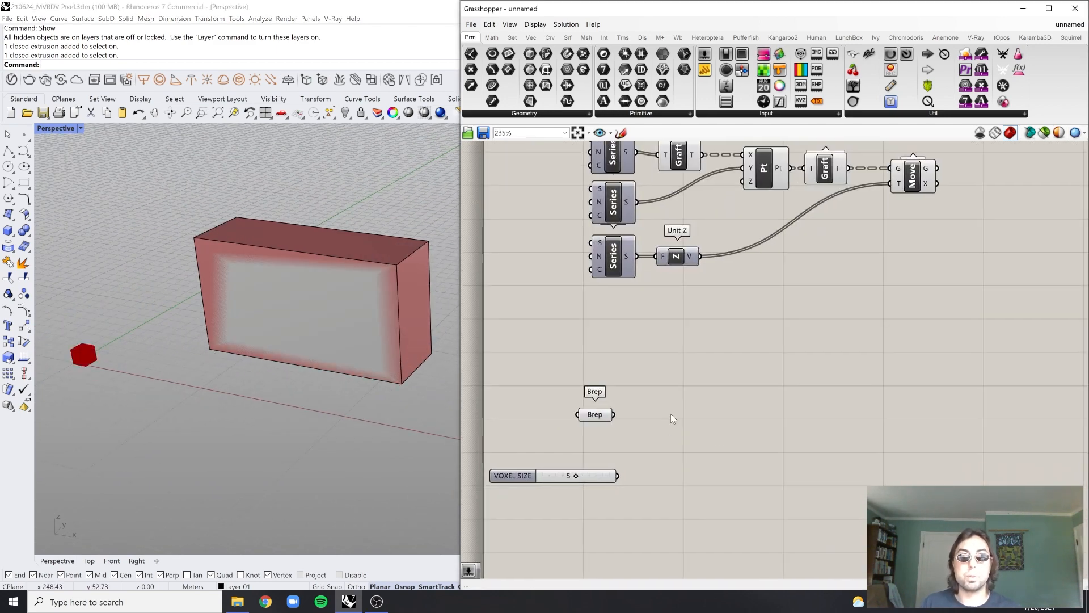
Reshape the referenced Rhino box by selecting only its end face and moving that face
left_click(380, 368)
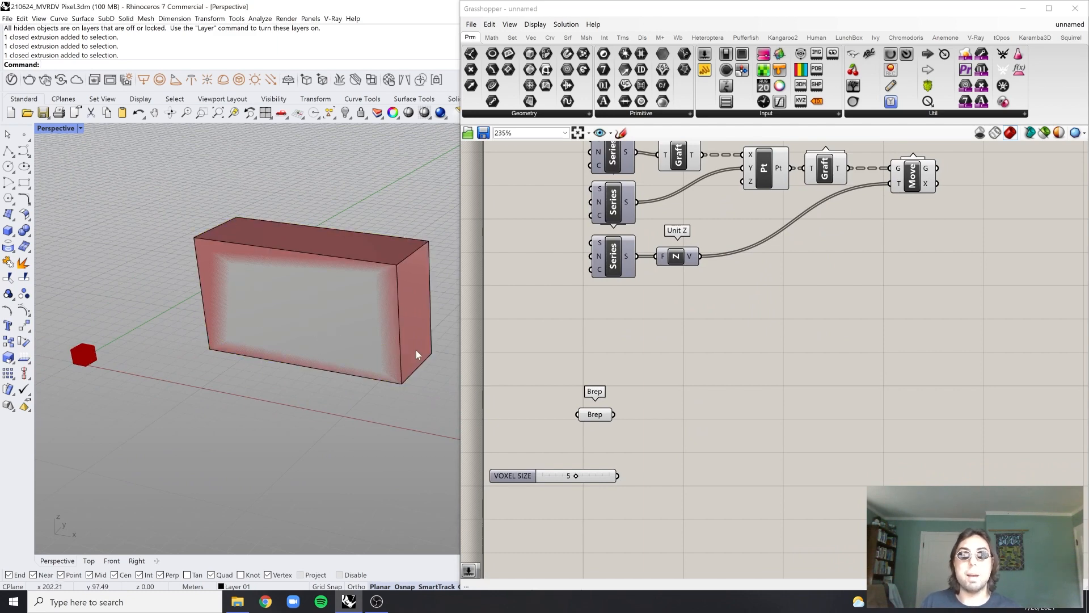
right_click_drag(416, 350, 399, 393, "shift")
right_click_drag(407, 350, 390, 372, "shift")
left_click(376, 388, "ctrl+shift")
left_click_drag(386, 370, 422, 300)
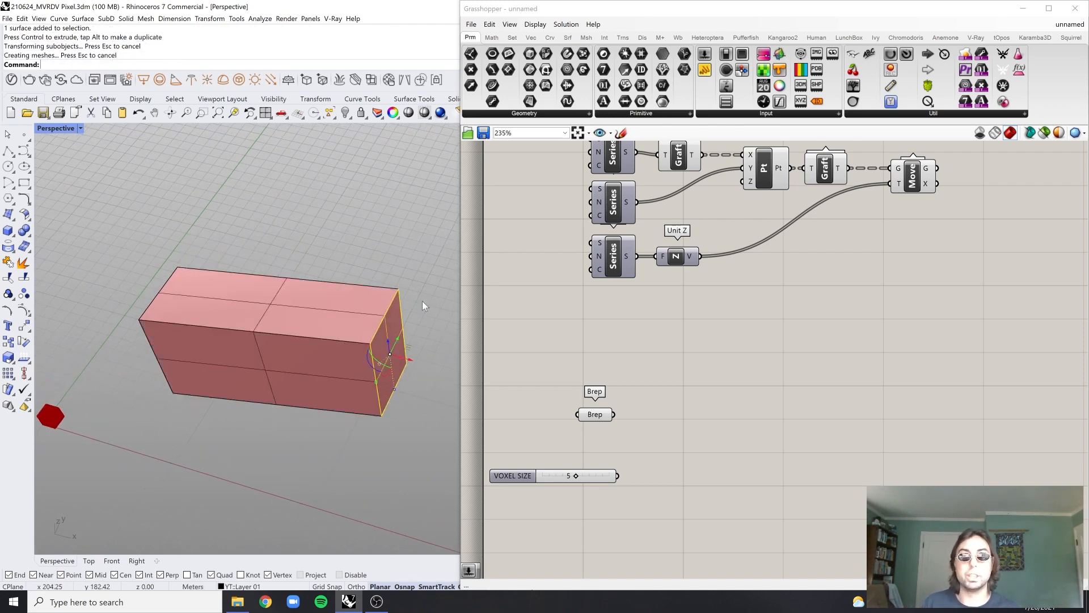
mouse_move(402, 407)
right_mouse_down()
mouse_move(382, 434)
mouse_move(390, 424)
right_mouse_up()
Add a Bounding Box component beside the Brep parameter and connect the Brep output to its content input
double_click(674, 416)
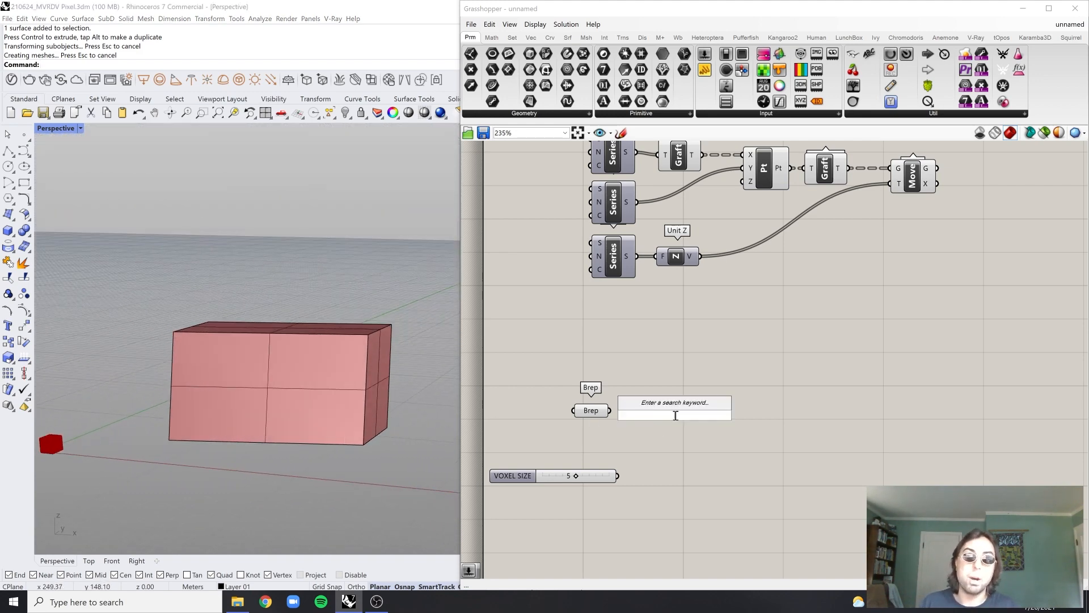
left_click(585, 411)
left_click(618, 356)
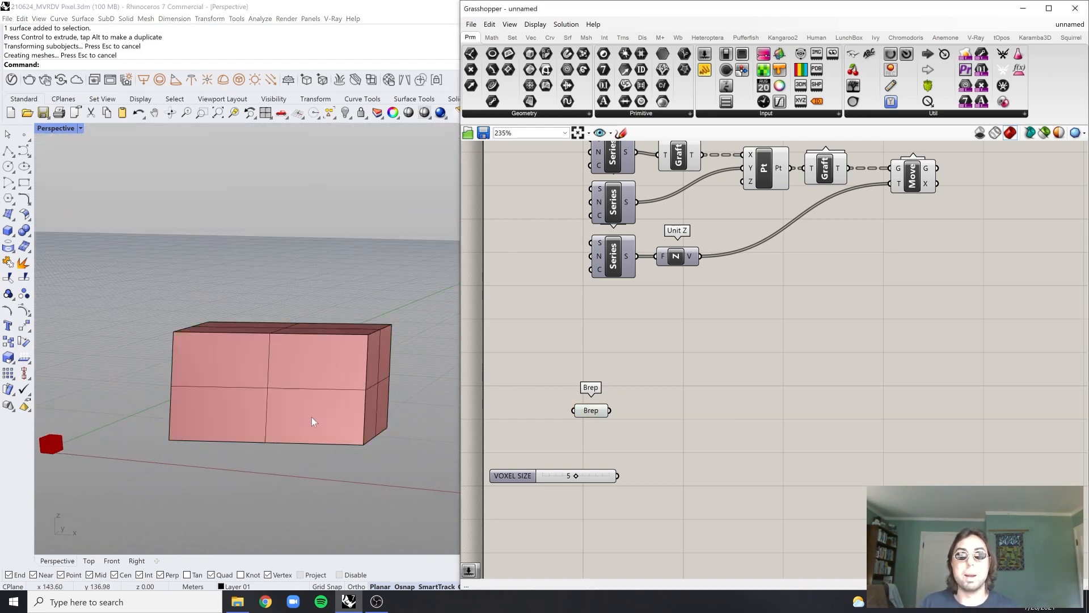
right_click_drag(311, 421, 334, 447)
double_click(747, 414)
type("bb")
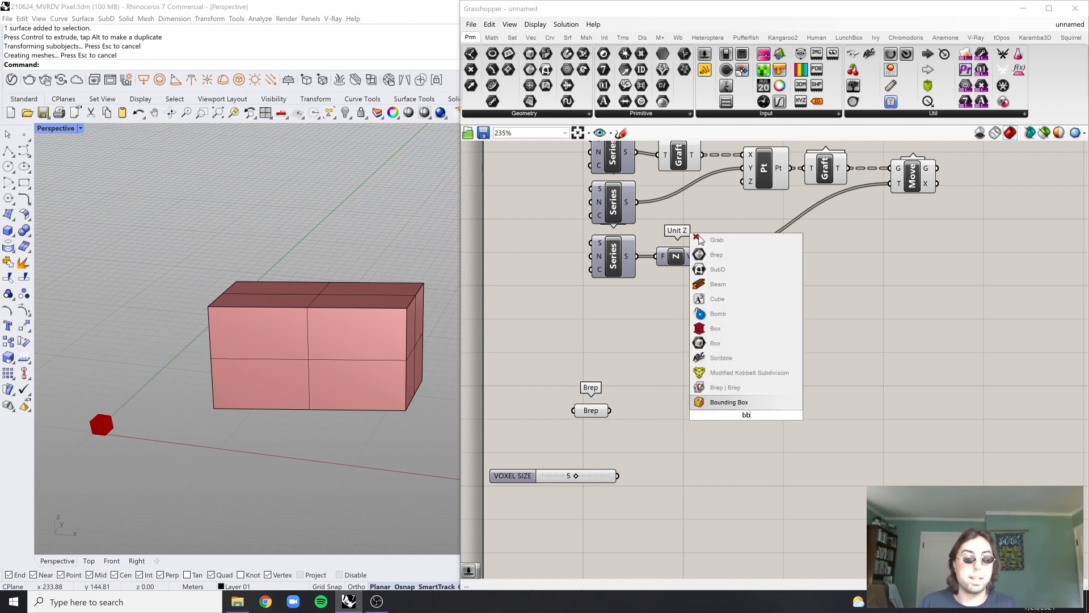
key("Return")
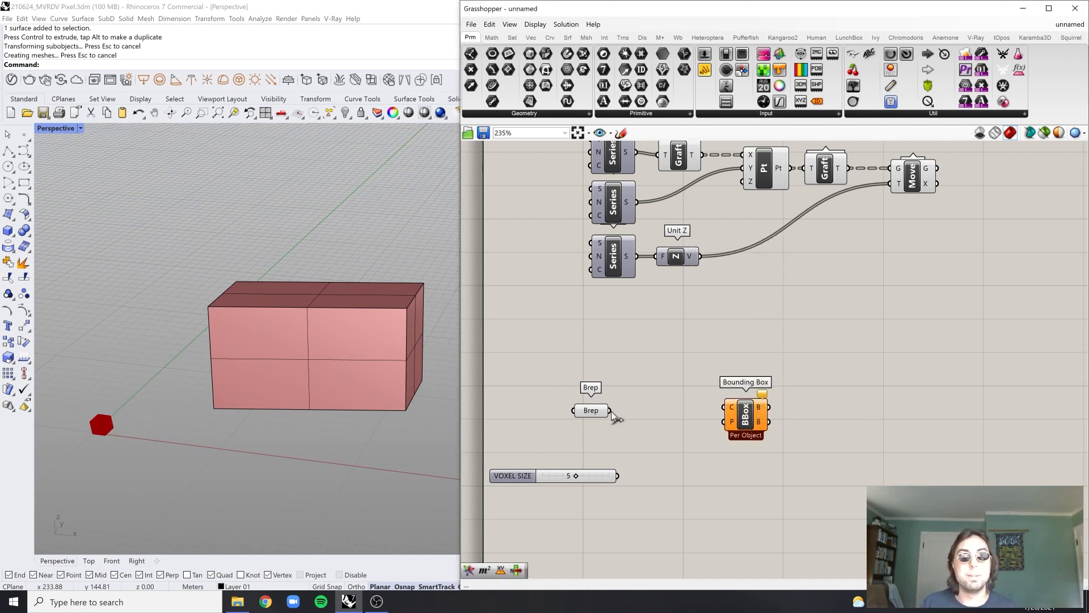
left_click_drag(610, 410, 726, 408)
Examine how the bounding box encloses the referenced Rhino box and review the Series components of the point grid
right_click_drag(408, 369, 393, 343)
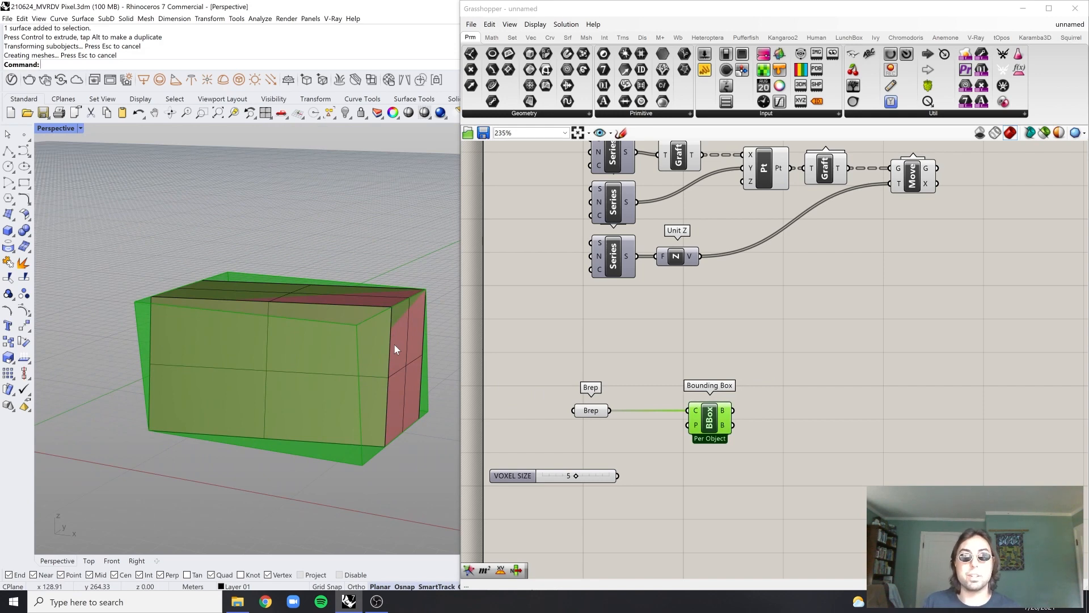
right_click_drag(342, 428, 345, 446)
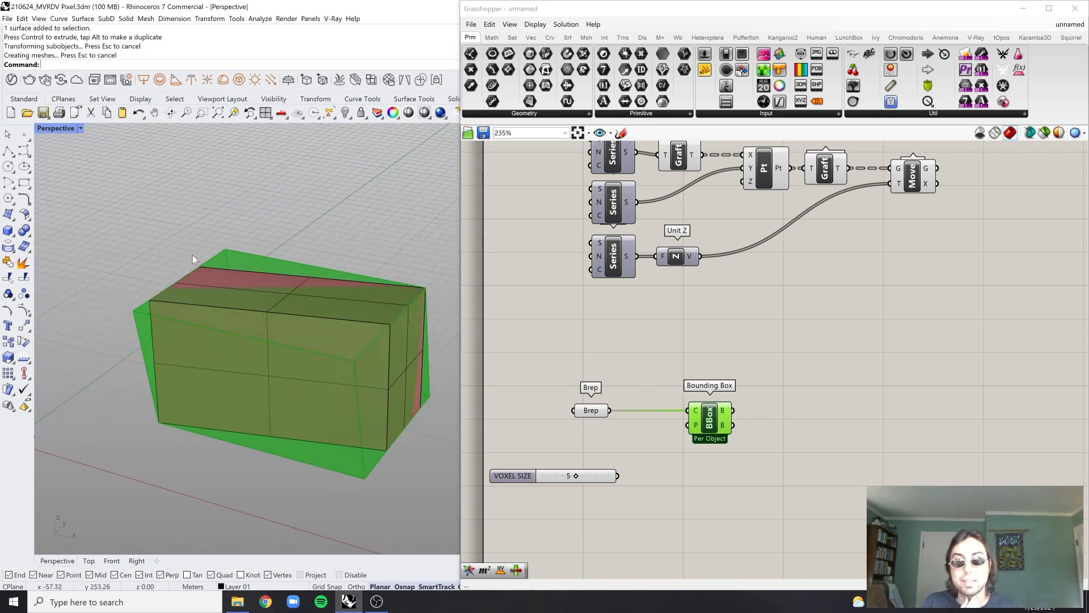
left_click(380, 378)
left_click(311, 348)
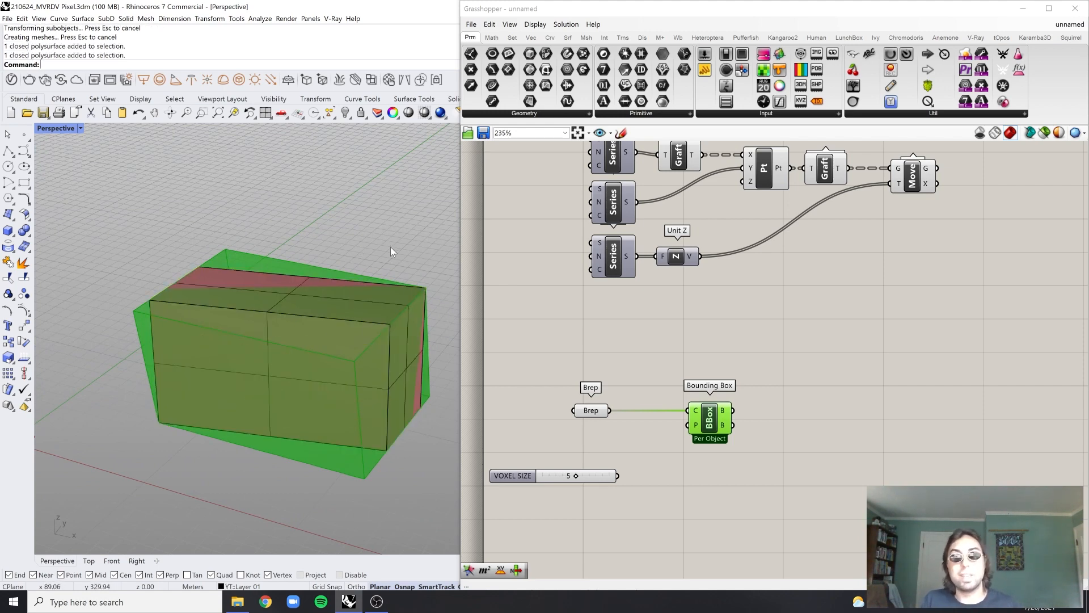
scroll(359, 422, "down", 3)
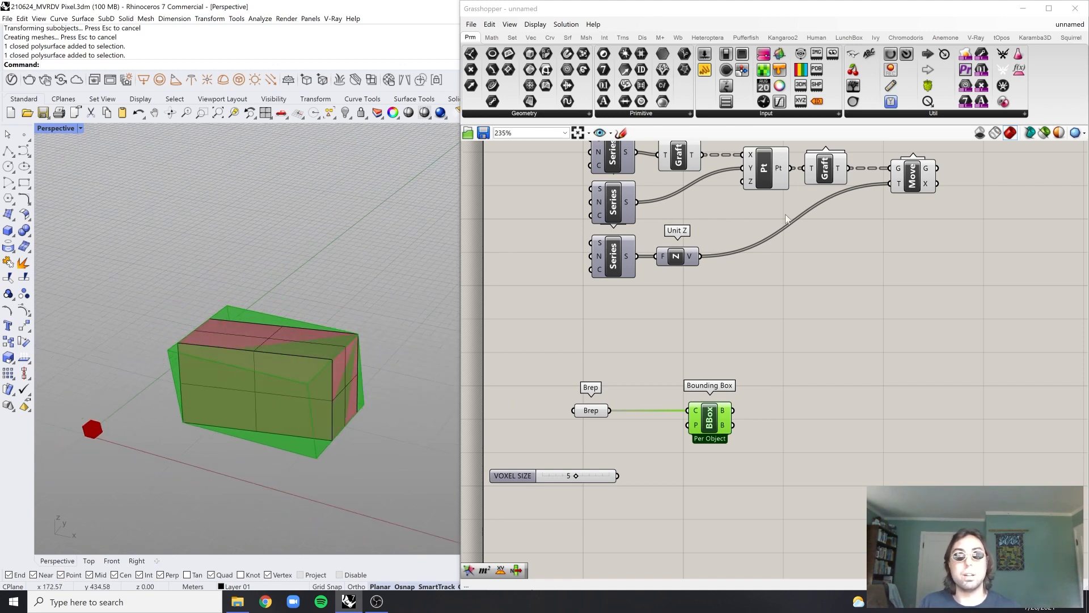
left_click_drag(107, 457, 107, 459)
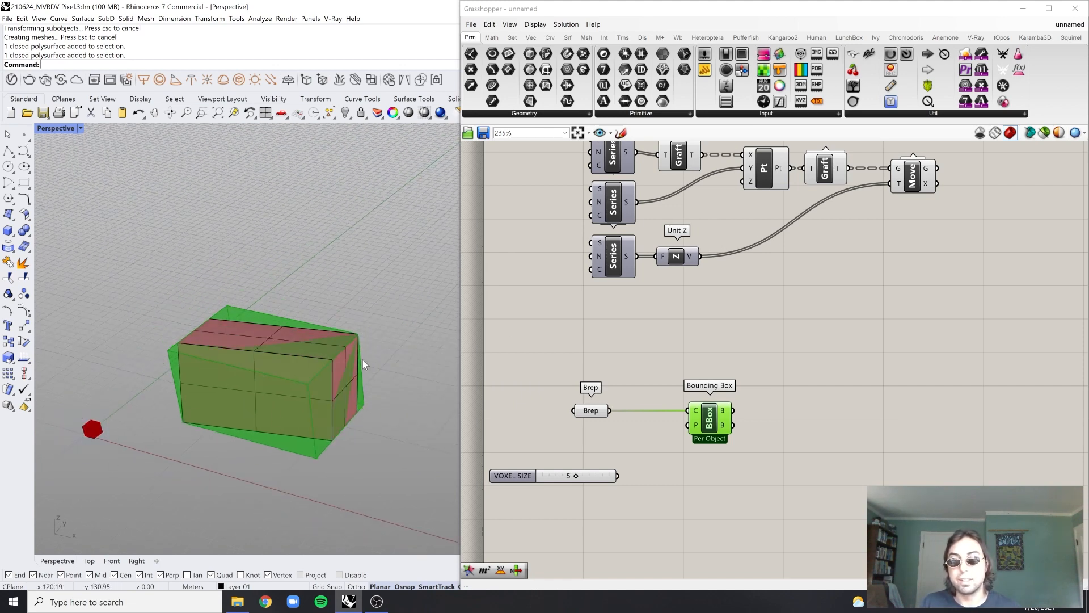
scroll(625, 259, "up", 3)
mouse_move(584, 215)
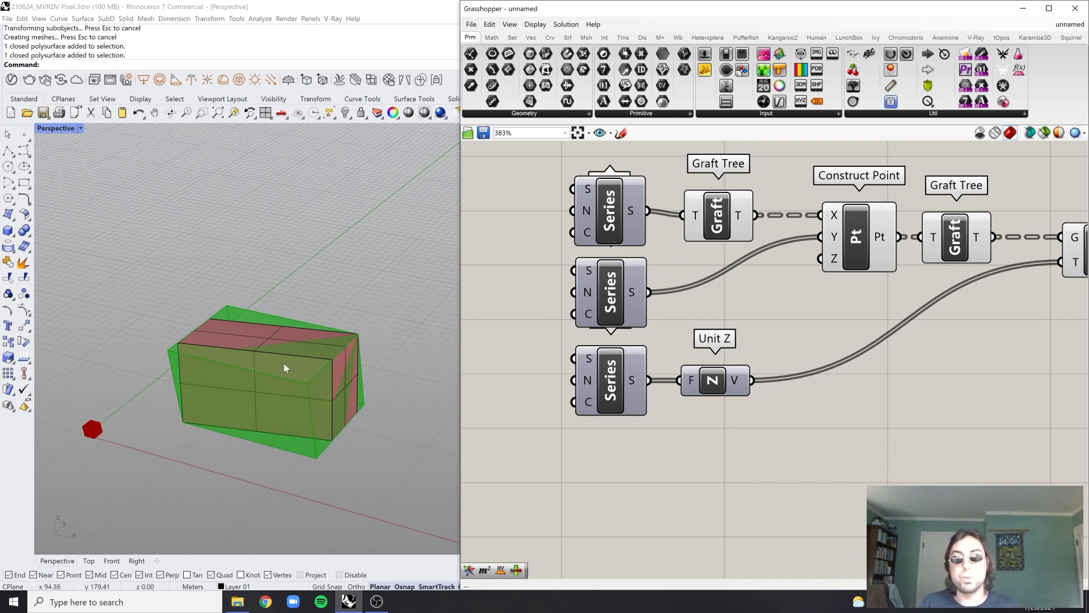
left_click(316, 343)
key("Escape")
left_click(261, 366)
left_click(410, 267)
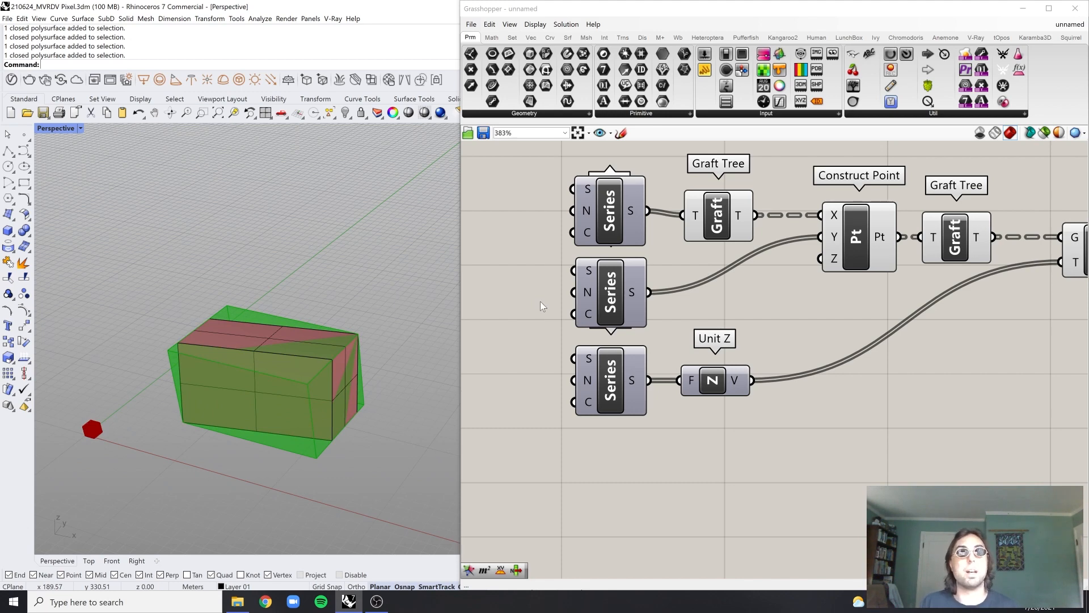
Add a Deconstruct Brep component and feed it the box output of the Bounding Box component
scroll(545, 317, "down", 5)
scroll(573, 397, "up", 3)
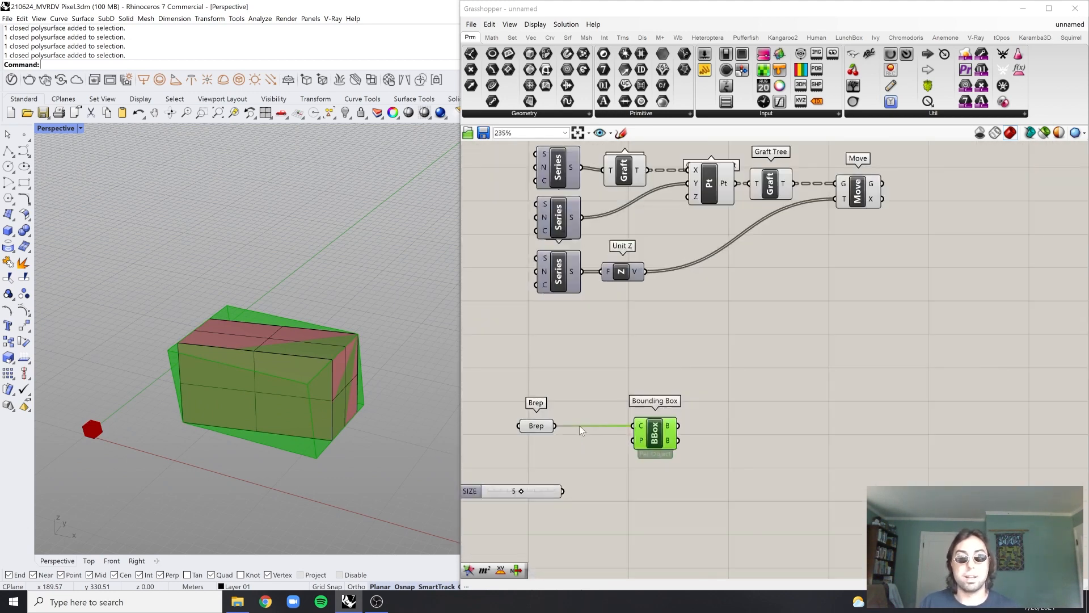
left_click(632, 391)
right_click_drag(632, 390, 697, 361)
left_click(740, 396)
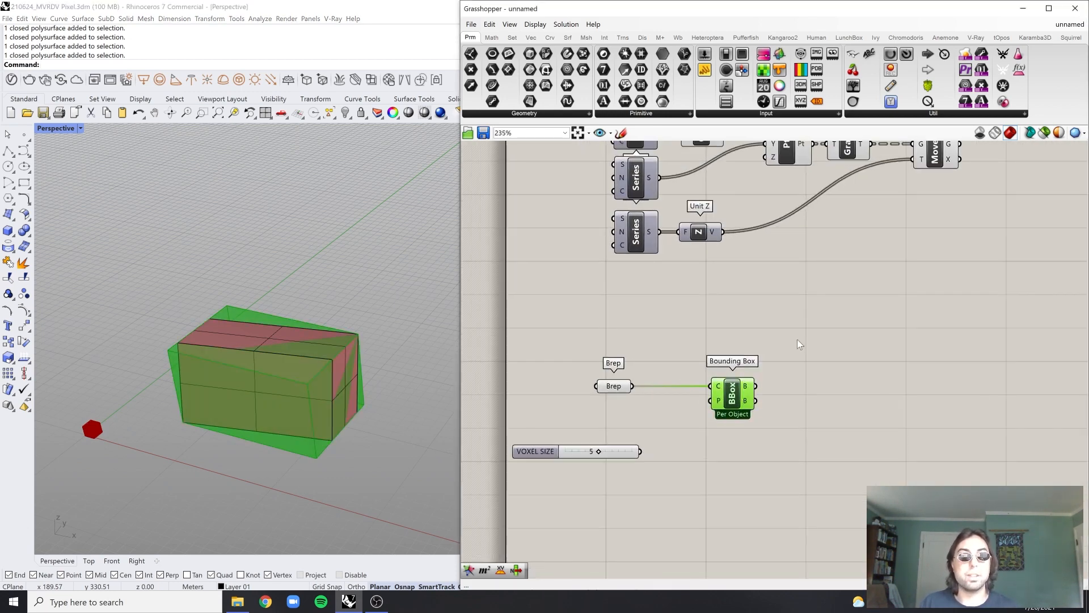
left_click(798, 339)
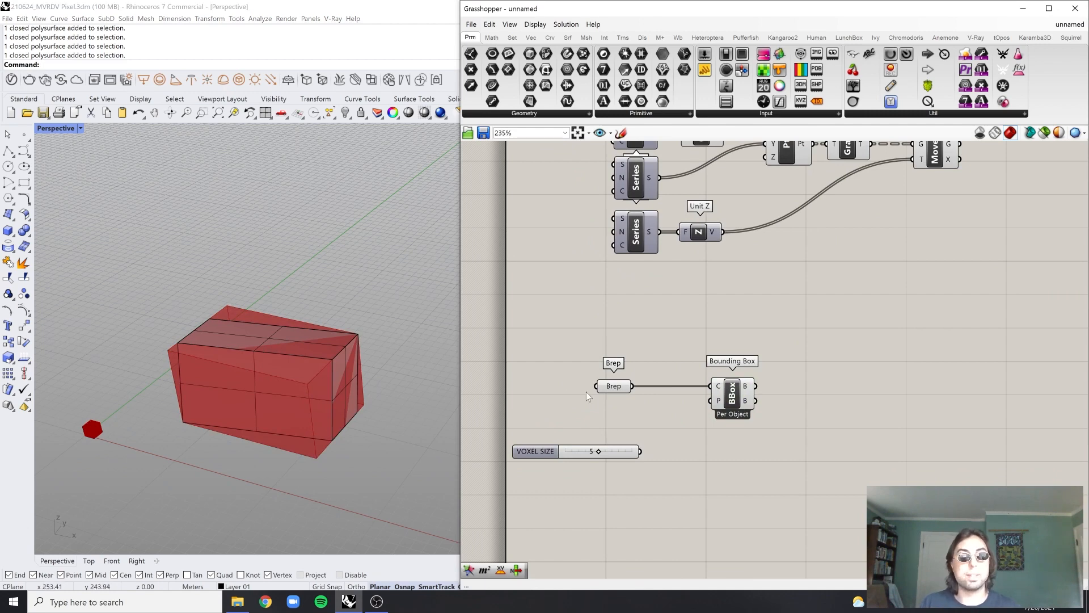
left_click(727, 400)
double_click(772, 355)
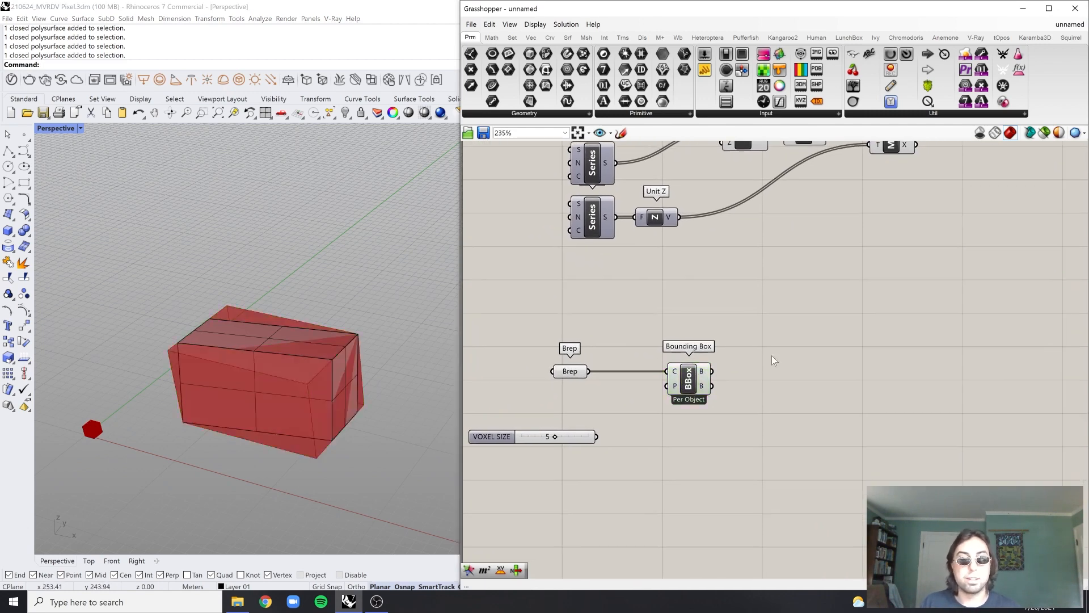
type("decon")
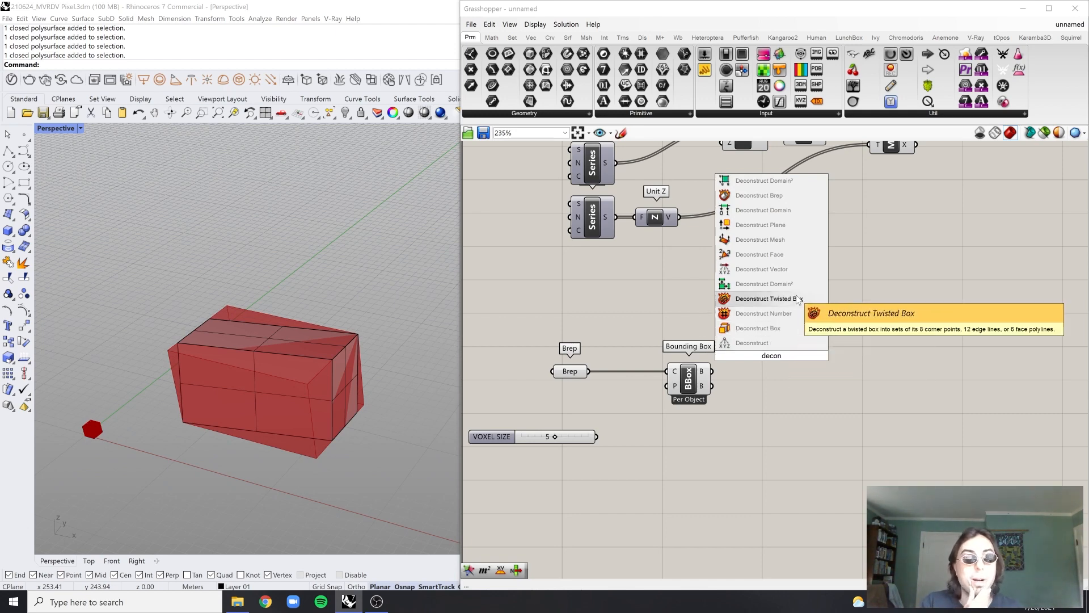
left_click(778, 195)
scroll(723, 363, "up", 2)
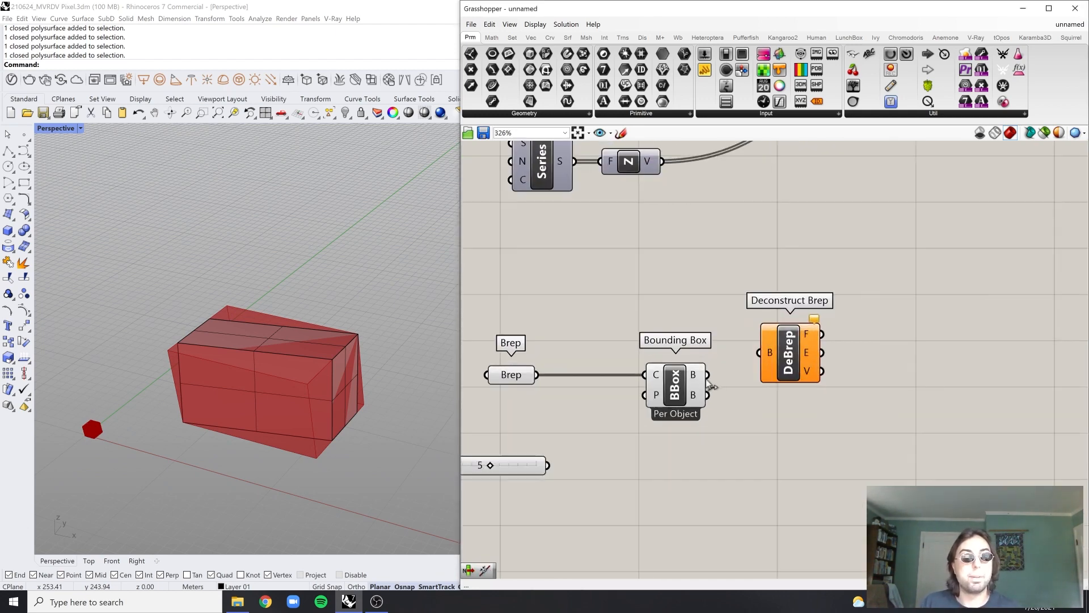
left_click(692, 385)
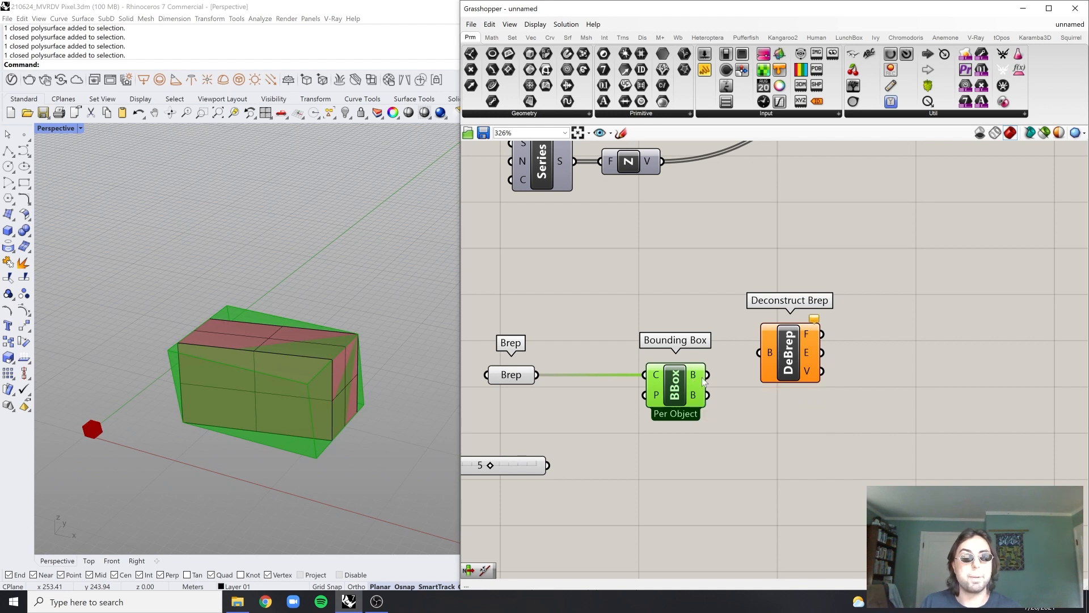
left_click_drag(708, 374, 761, 379)
right_click_drag(826, 402, 795, 401)
Add a List Item component and connect the faces output of Deconstruct Brep to its list input
double_click(843, 343)
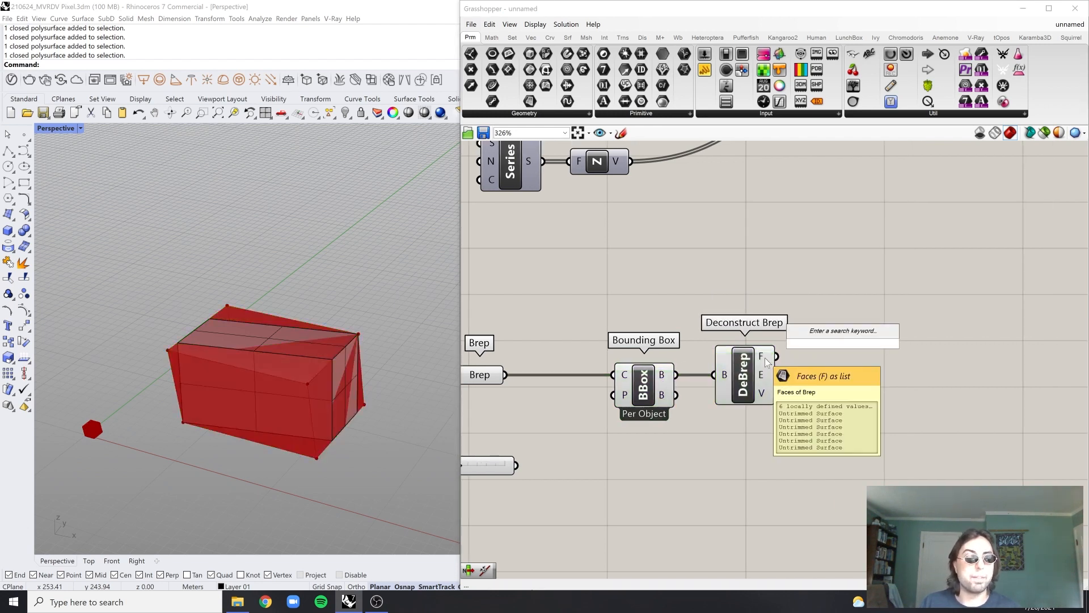
double_click(904, 324)
type("item")
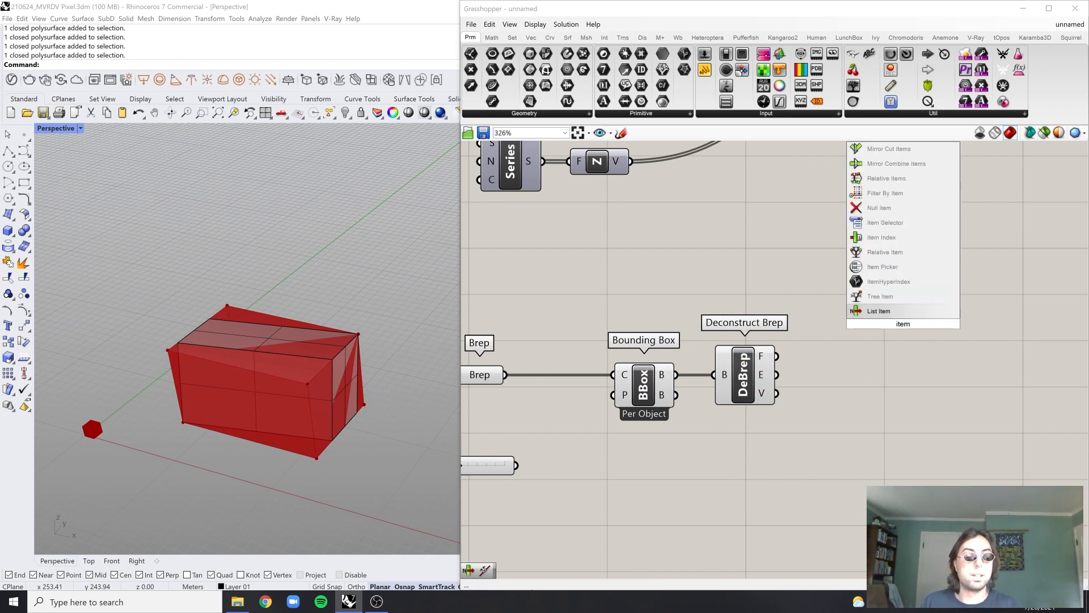
key("Return")
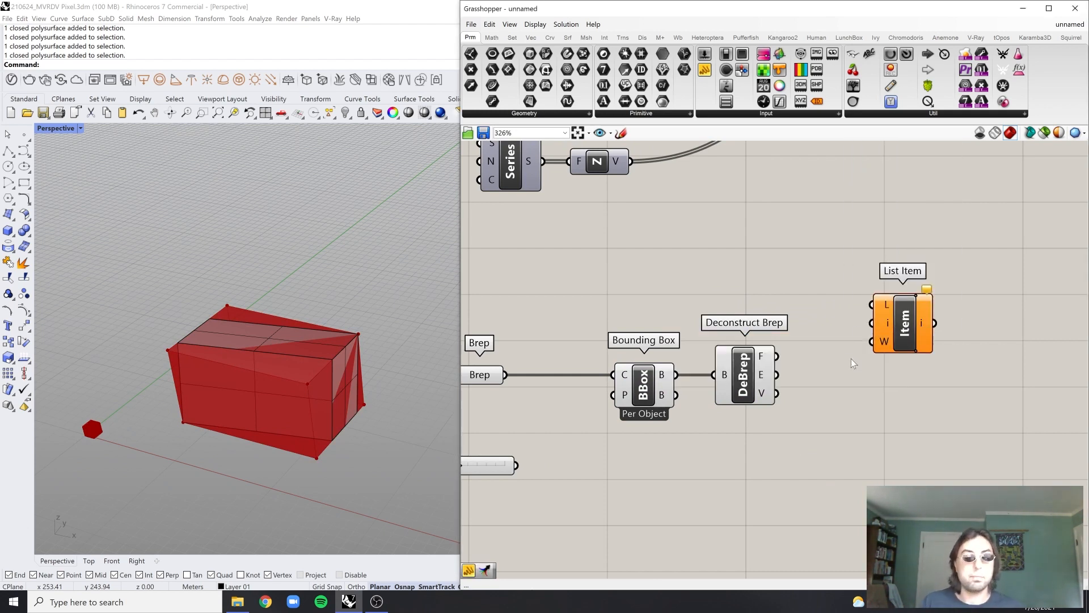
left_click_drag(776, 355, 864, 332)
Extend the List Item component with the additional outputs +1, +2 and +3
scroll(891, 310, "up", 2)
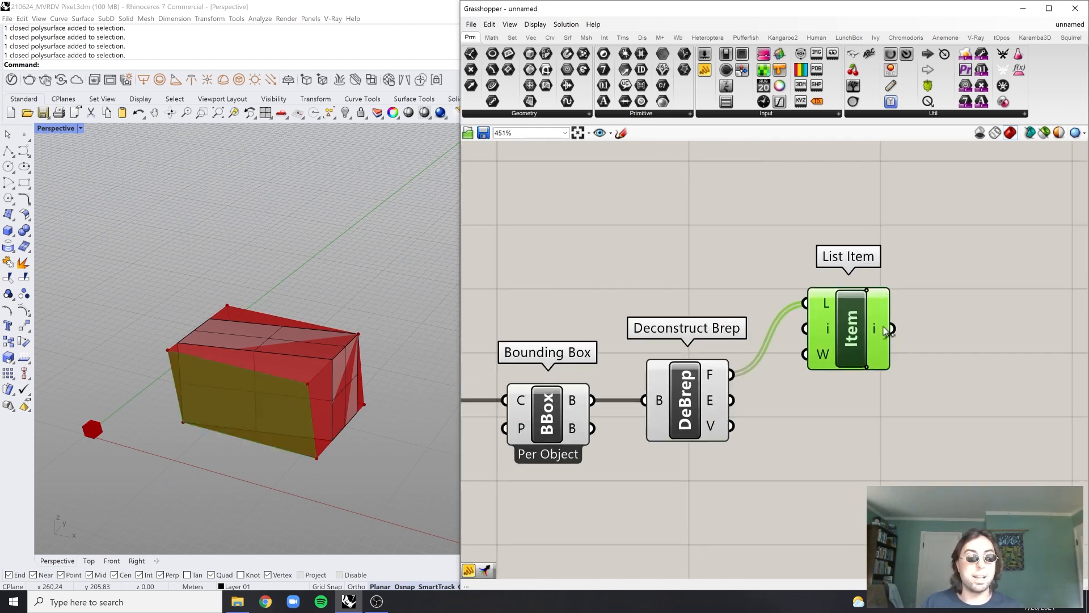
left_click(866, 368)
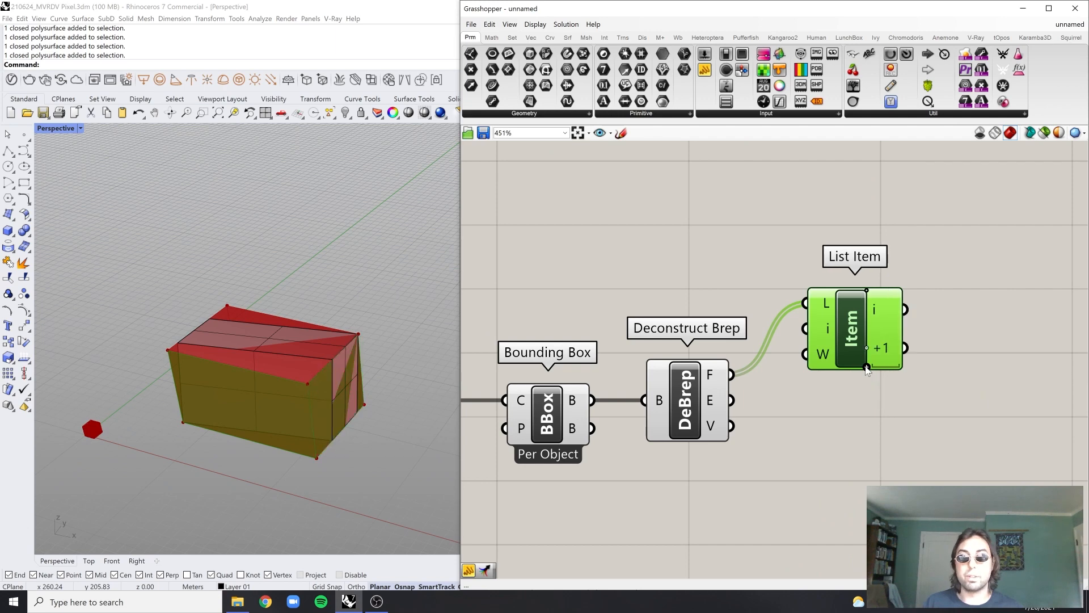
left_click(866, 367)
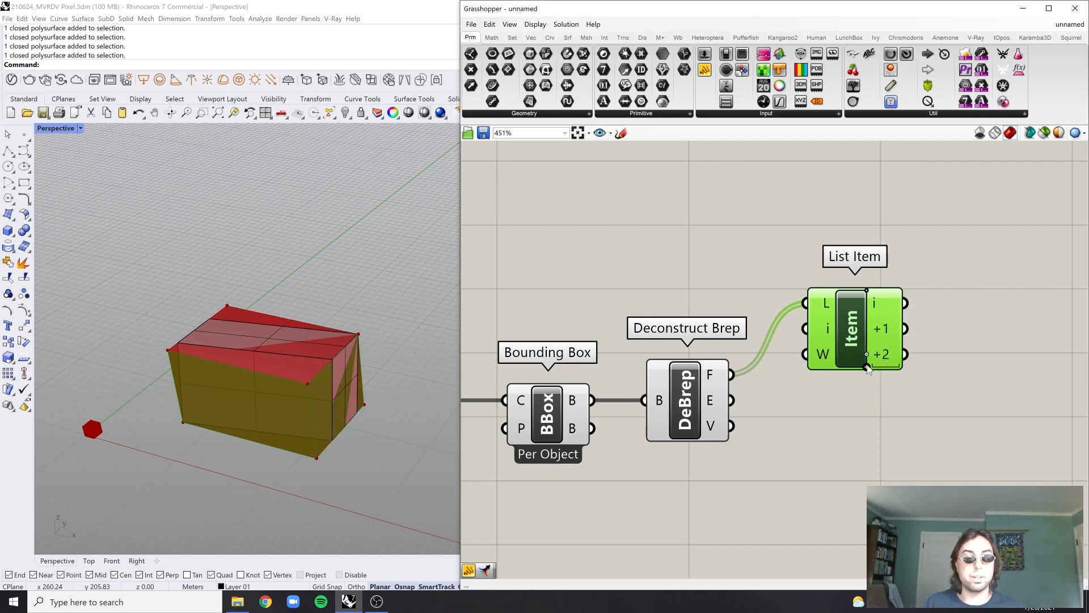
left_click(866, 368)
Turn off the preview of the Brep, Bounding Box and Deconstruct Brep components together
scroll(722, 359, "down", 4)
left_click_drag(708, 285, 474, 433)
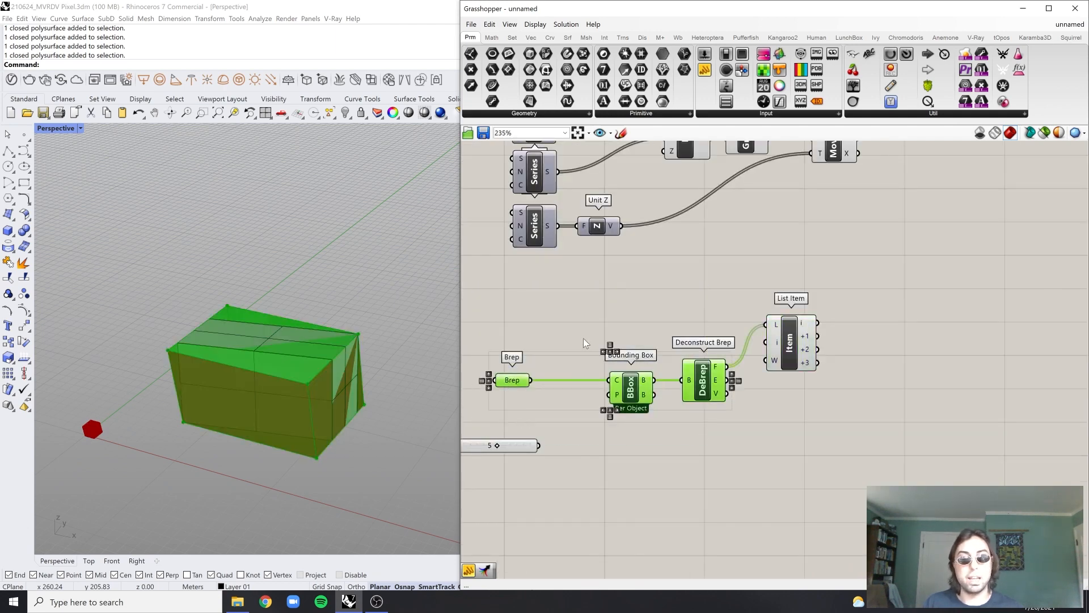
right_click(590, 310)
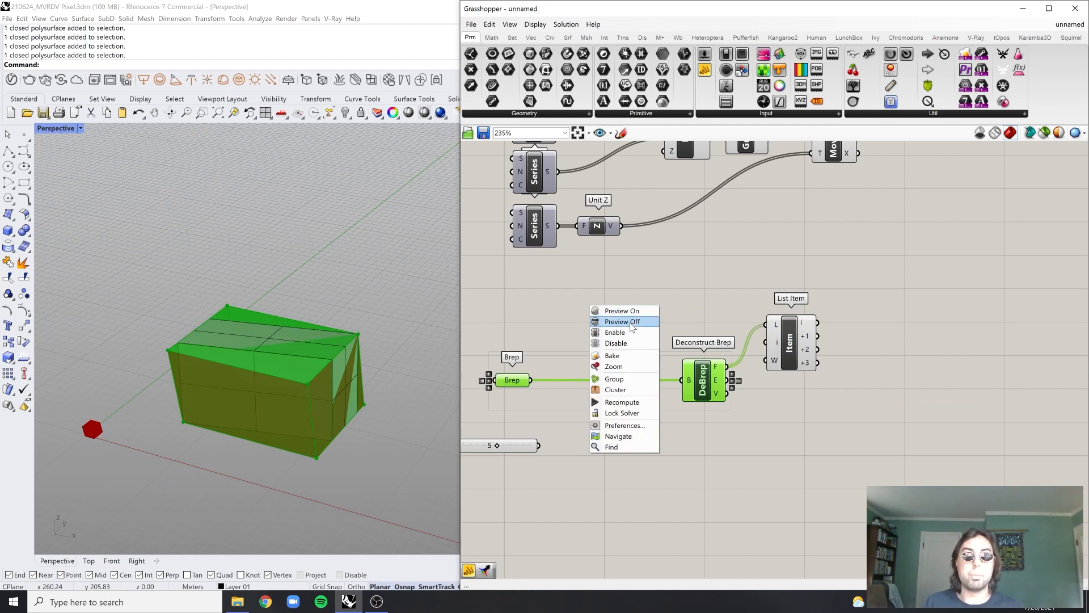
left_click(535, 362)
right_click_drag(275, 454, 298, 303)
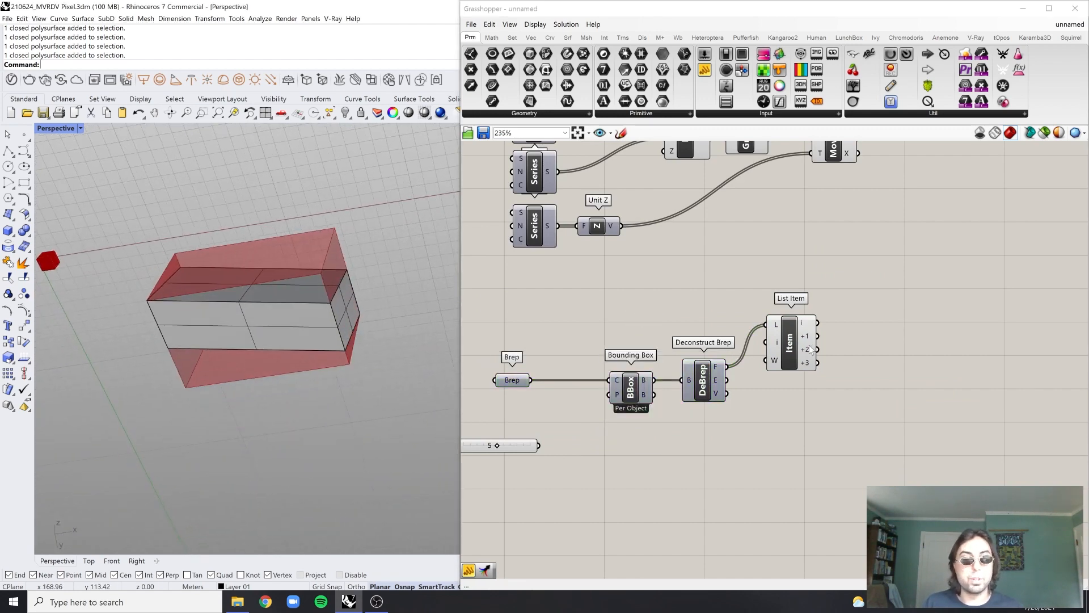
Add the outputs +4 and +5 to the List Item component so every bounding box face has its own output
scroll(810, 350, "up", 3)
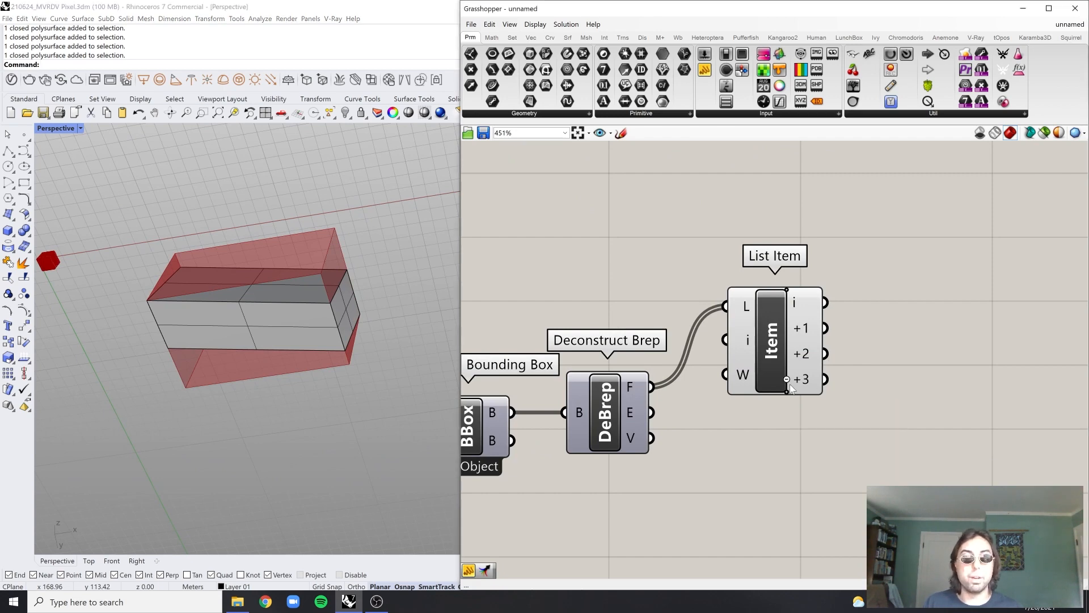
left_click(788, 393)
mouse_move(286, 352)
right_mouse_down()
mouse_move(282, 384)
mouse_move(284, 374)
right_mouse_up()
left_click(787, 393)
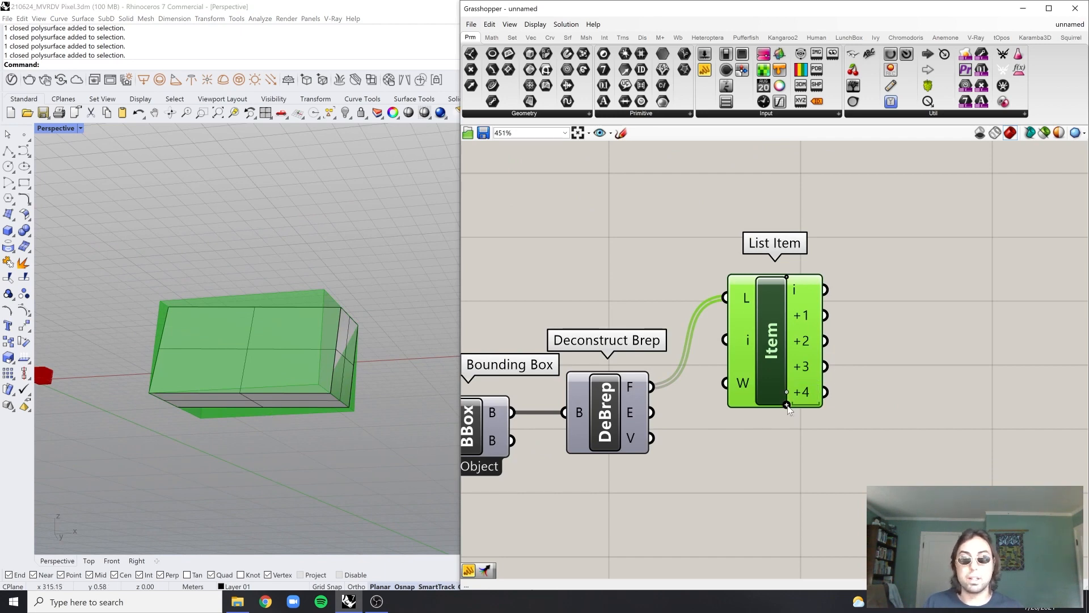
left_click(787, 406)
mouse_move(236, 372)
right_mouse_down()
mouse_move(233, 381)
mouse_move(234, 358)
right_mouse_up()
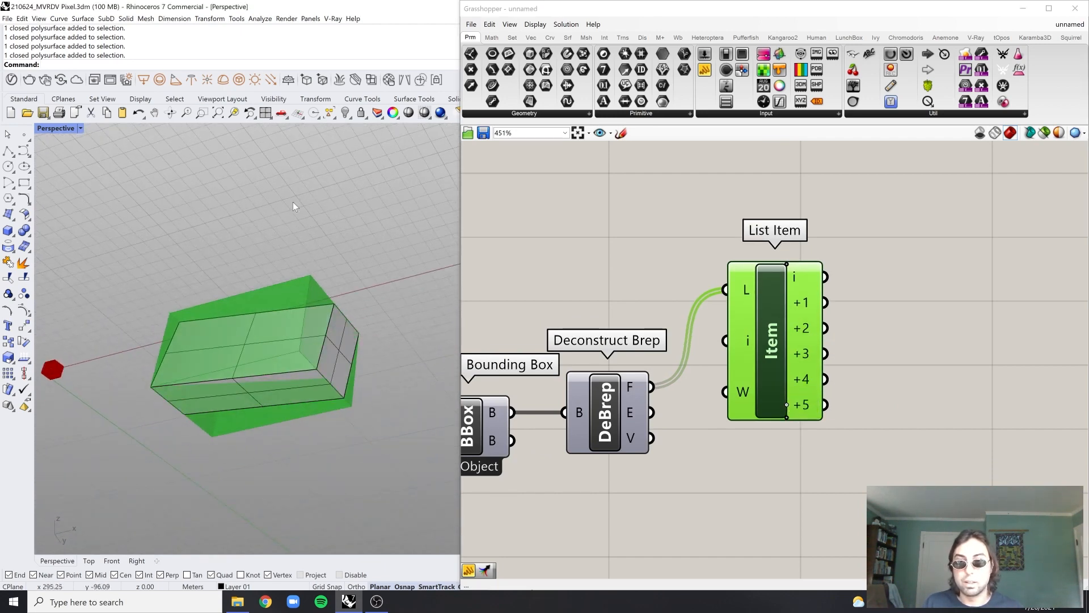
Add a Surface parameter and connect the List Item output +4 to it to isolate the bounding box's base face
left_click(914, 364)
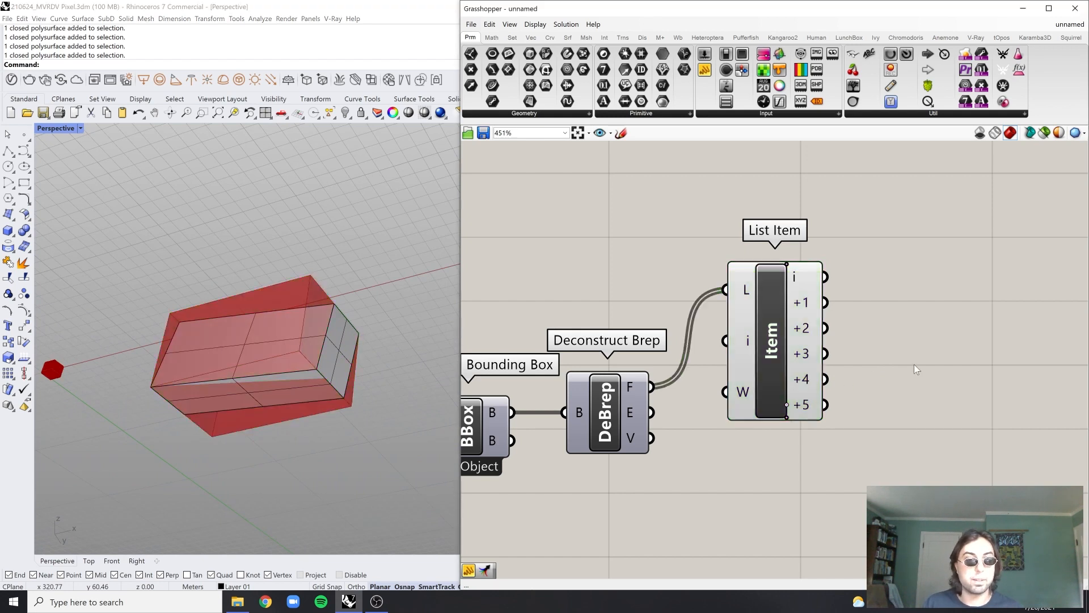
double_click(914, 364)
type("srf")
left_click(893, 338)
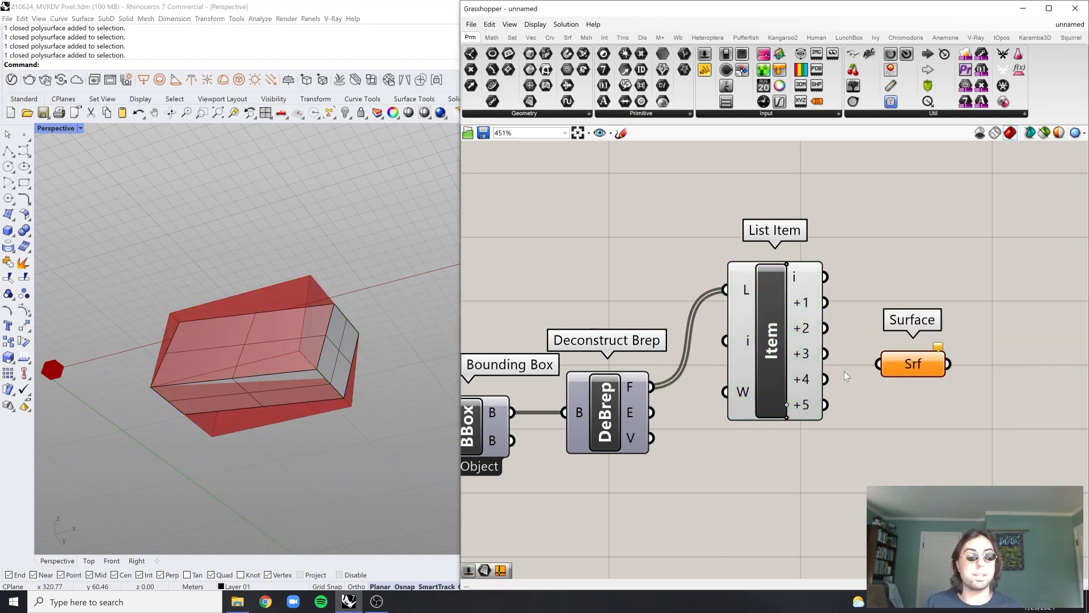
left_click_drag(825, 379, 905, 380)
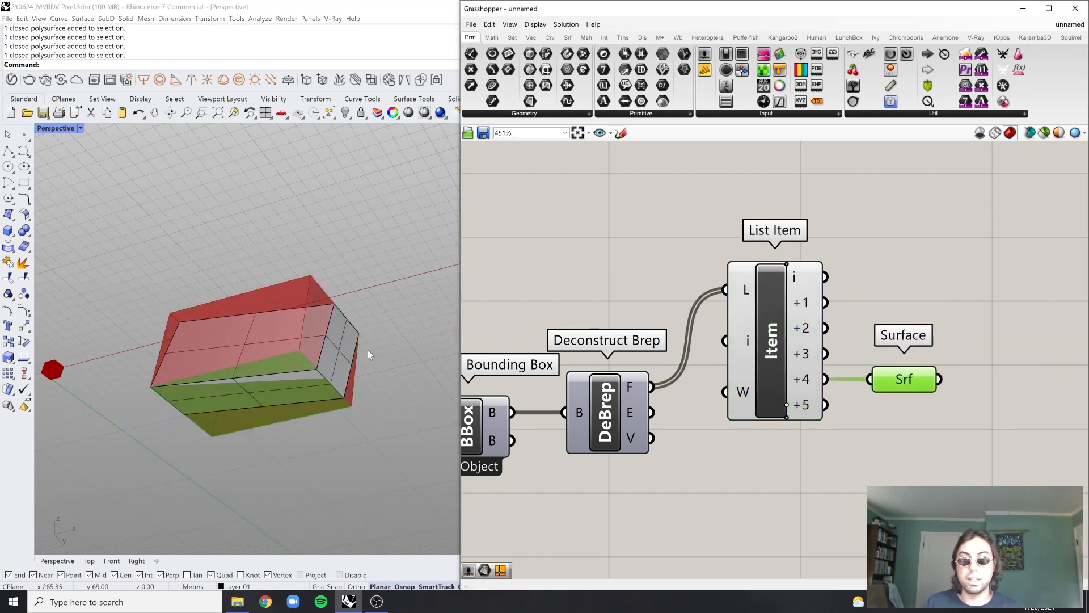
right_click_drag(369, 353, 389, 382)
scroll(333, 418, "up", 5)
Turn off the preview of the List Item component
left_click(850, 237)
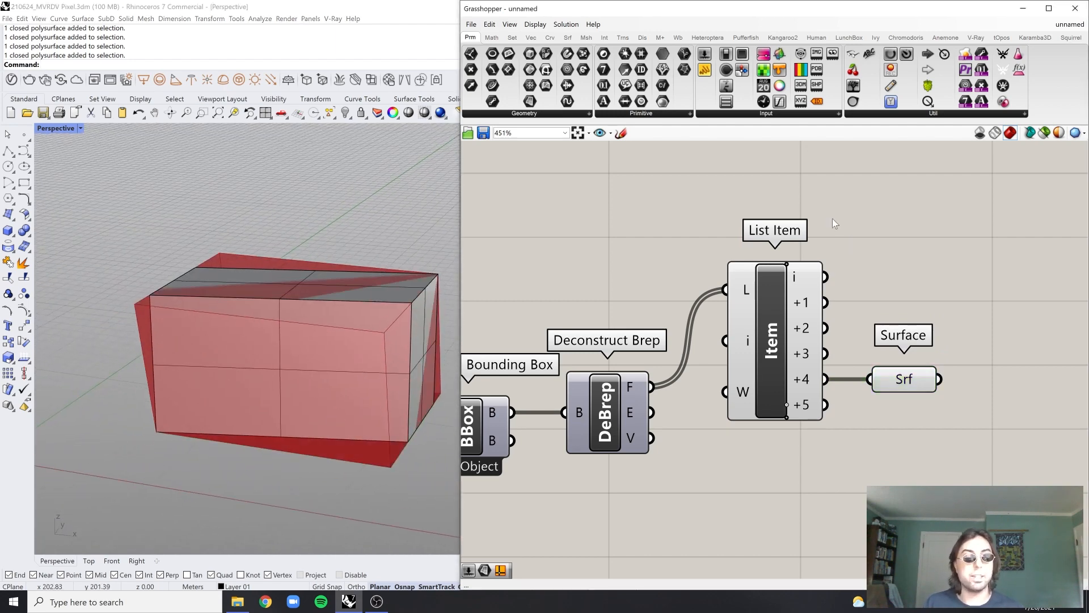
left_click(808, 269)
middle_click(820, 241)
left_click(864, 256)
left_click(897, 244)
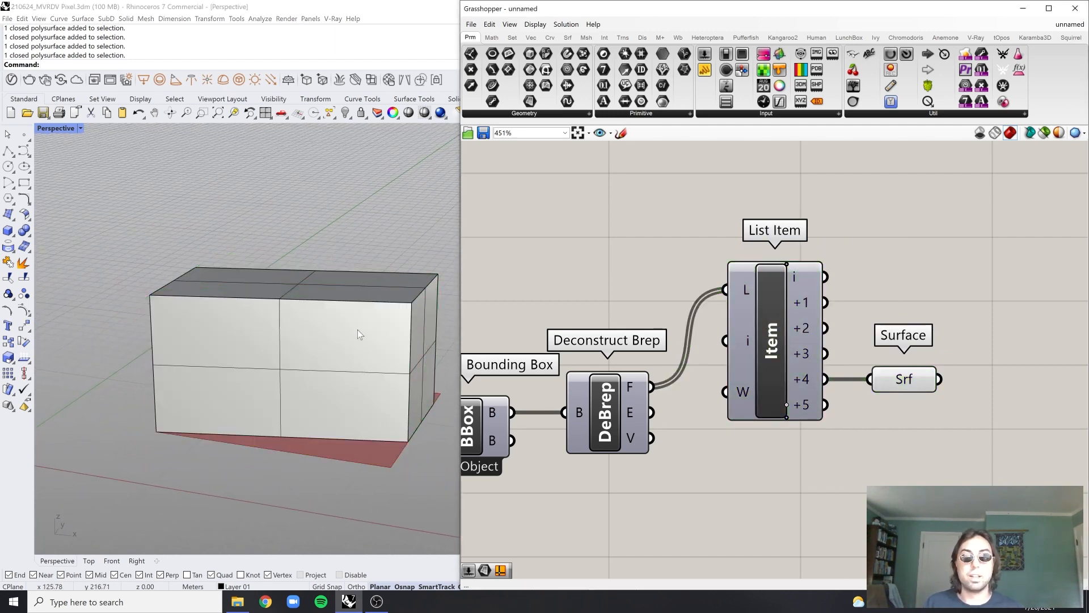
Move the Surface parameter closer to the List Item component, level with its +4 output
scroll(359, 335, "down", 4)
mouse_move(360, 335)
right_mouse_down()
mouse_move(346, 374)
mouse_move(365, 381)
mouse_move(352, 355)
right_mouse_up()
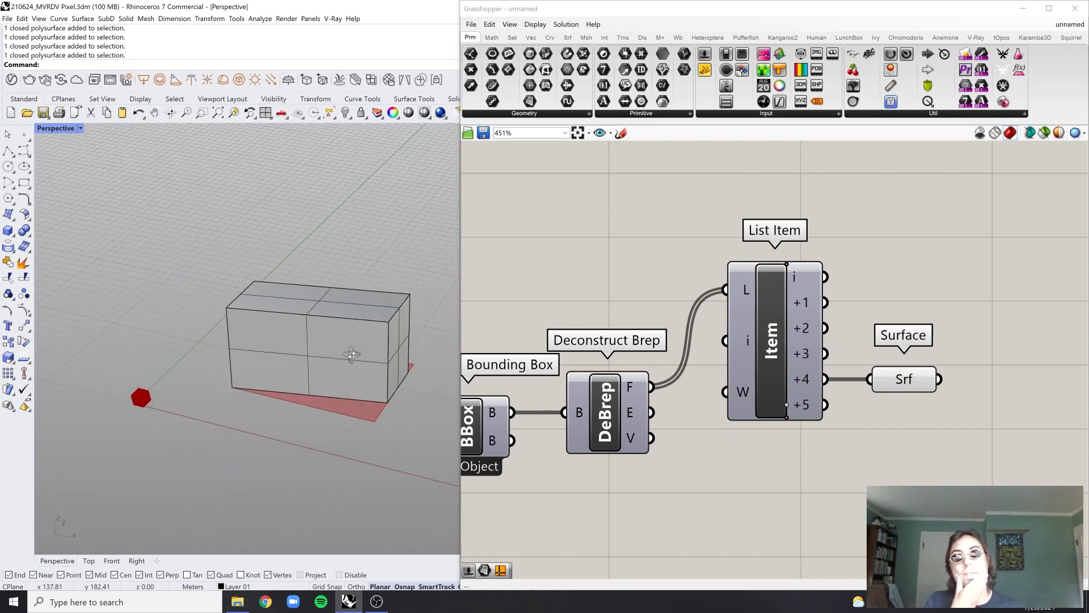
scroll(737, 295, "down", 5)
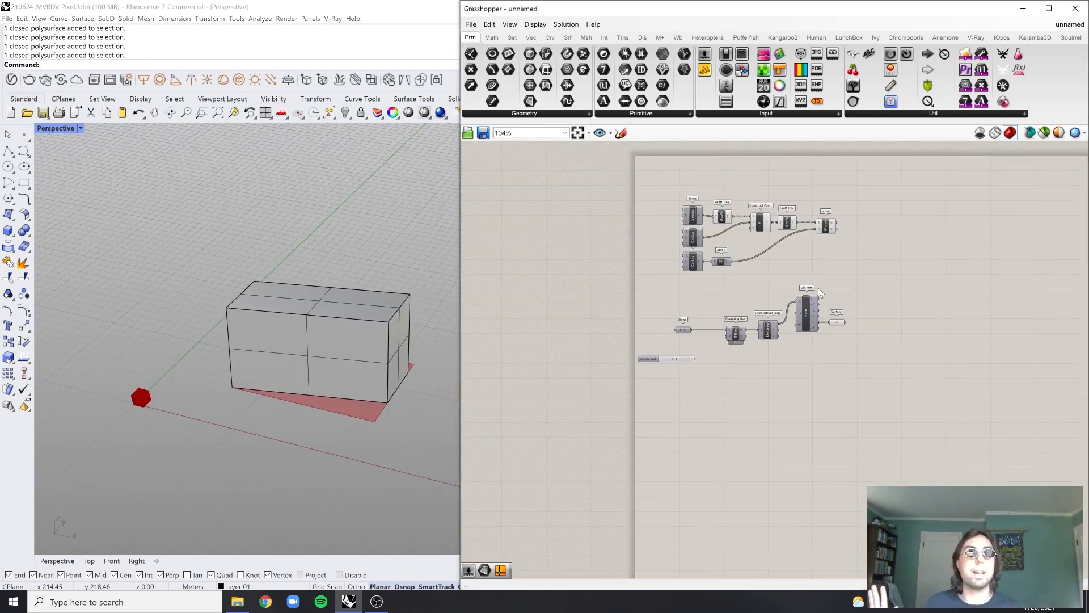
right_click_drag(739, 480, 768, 368)
scroll(777, 366, "up", 3)
scroll(791, 363, "down", 1)
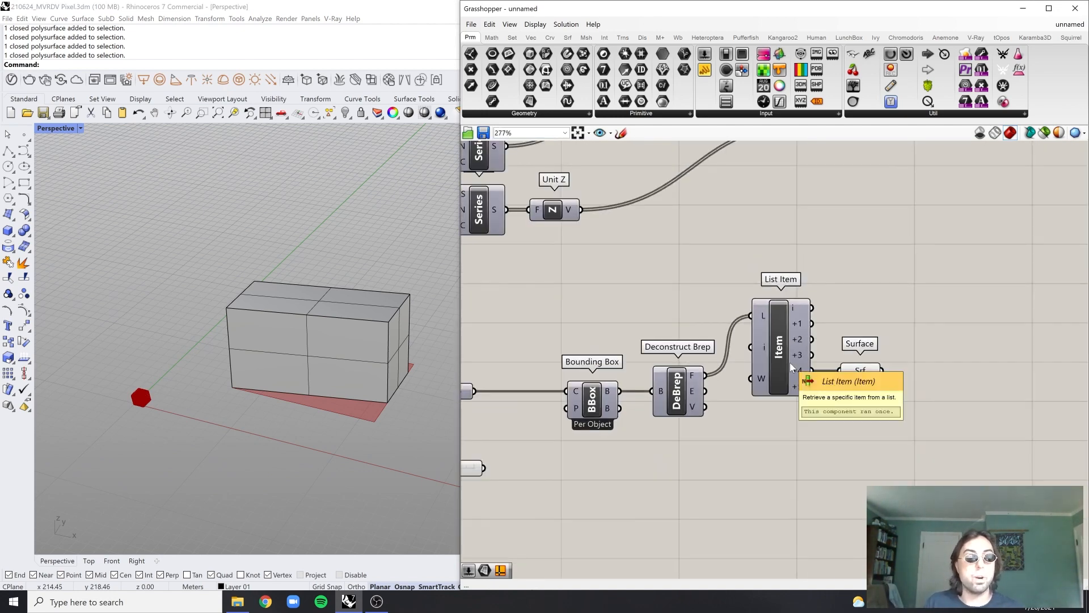
left_click(786, 378)
left_click_drag(775, 389, 774, 390)
right_click_drag(887, 398, 800, 387)
left_click_drag(775, 362, 755, 386)
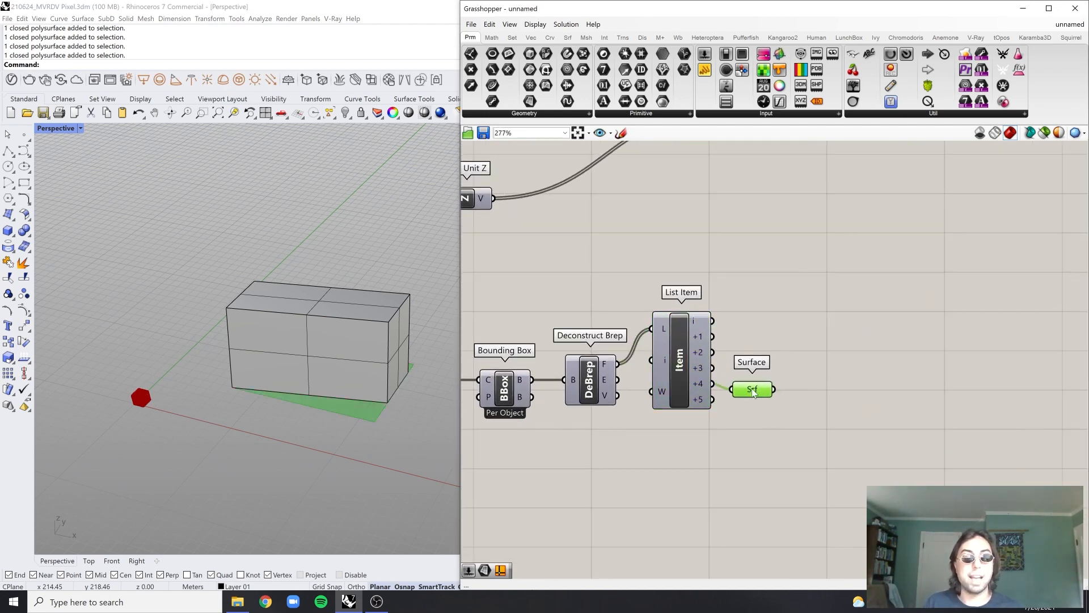
Add a Dimensions component beside the Surface parameter and connect the base face surface to its S input
double_click(828, 352)
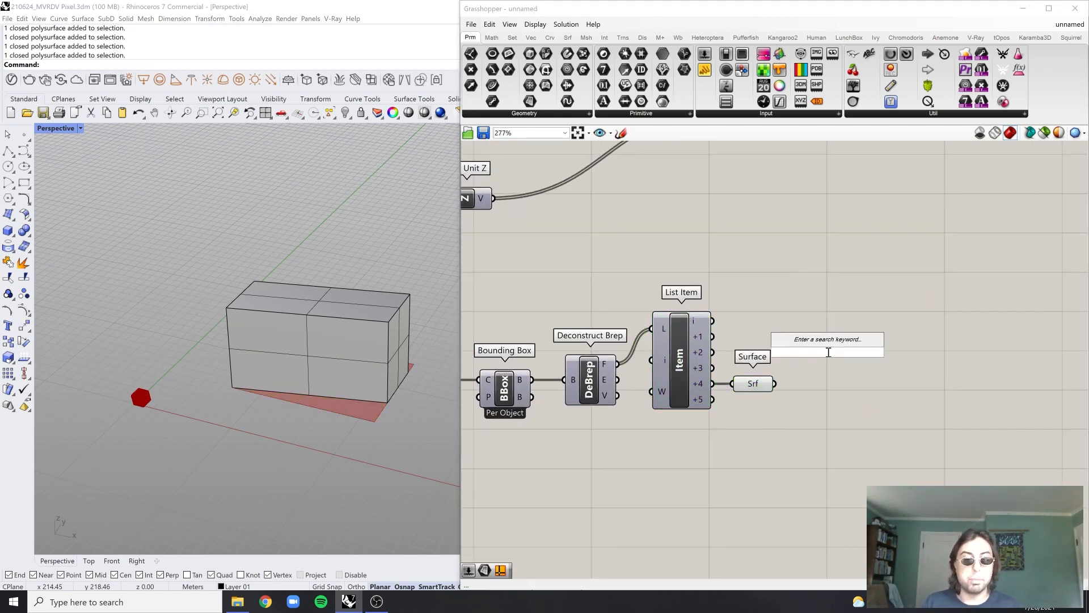
type("dime")
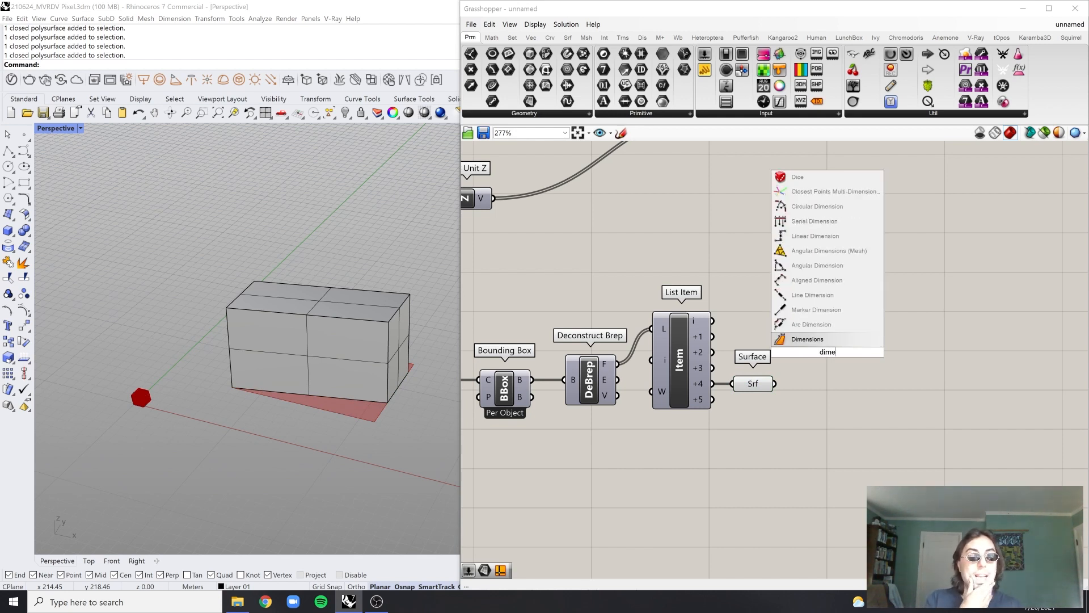
key("Return")
left_click(756, 390)
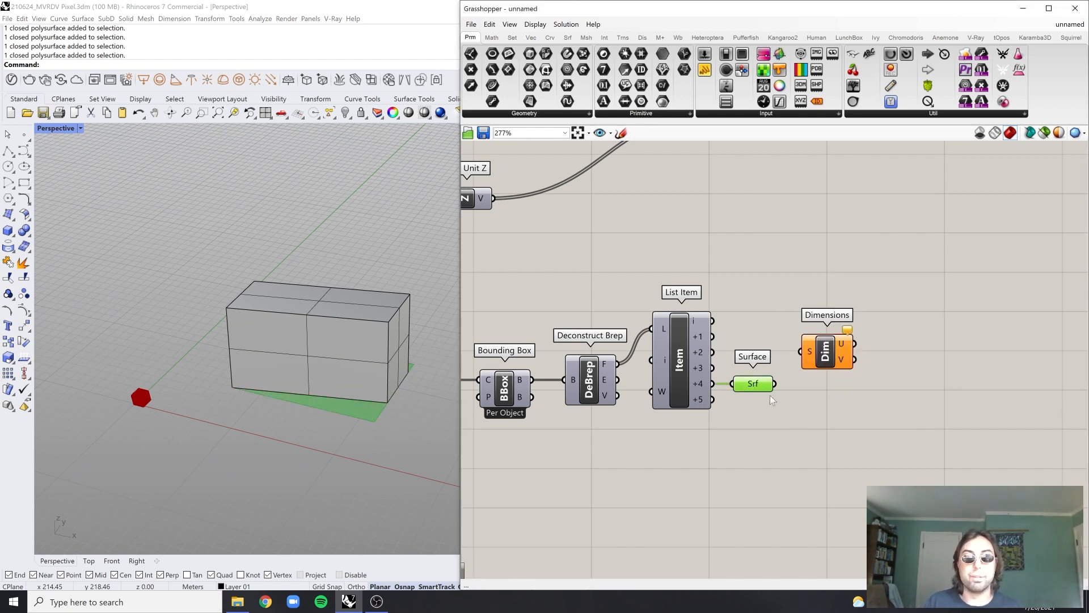
left_click_drag(775, 384, 806, 397)
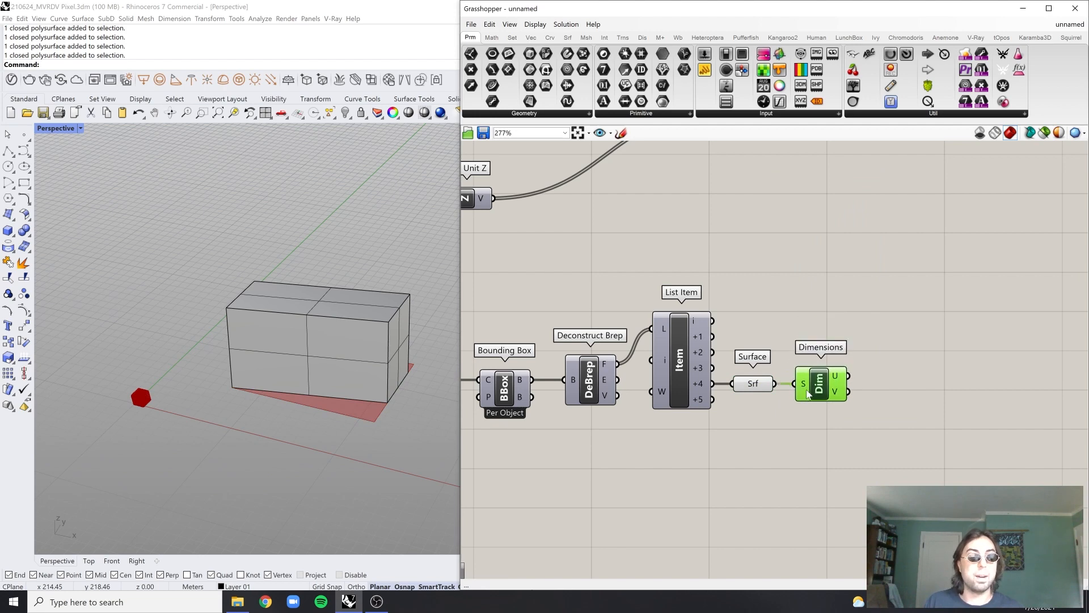
Add a Panel and connect both the U and V outputs of the Dimensions component to it
double_click(923, 319)
type("//")
key("Return")
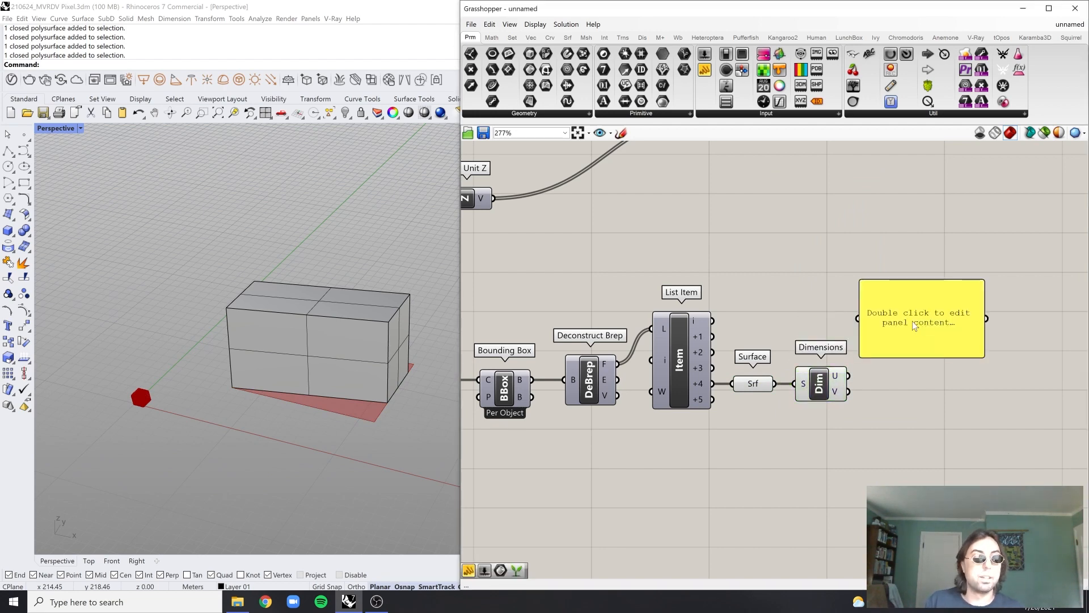
left_click_drag(912, 321, 927, 361)
left_click_drag(849, 375, 874, 356)
right_click_drag(910, 364, 829, 357)
left_click_drag(851, 349, 857, 327)
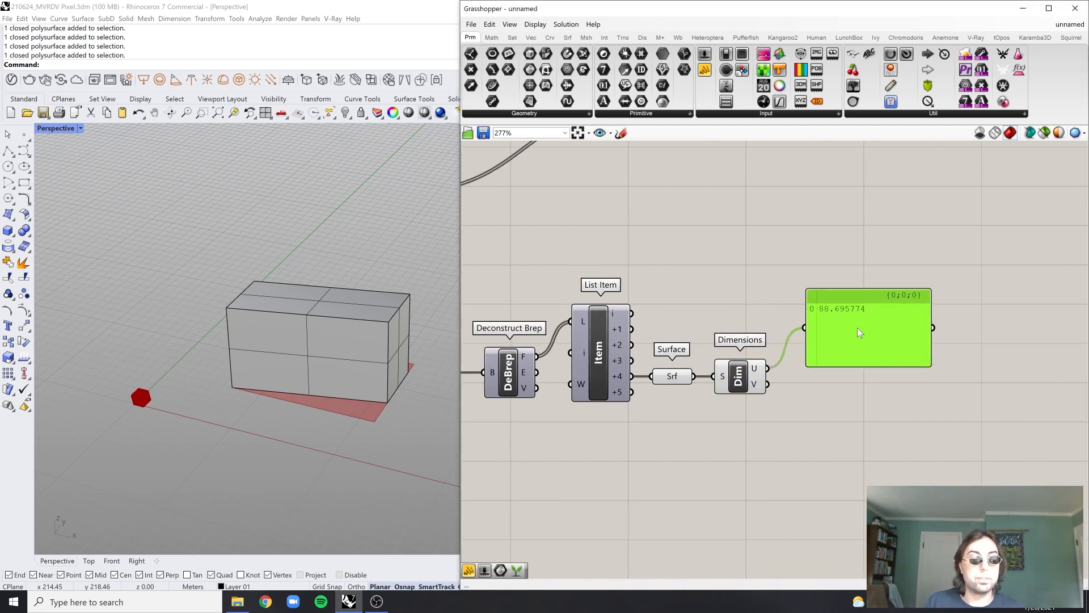
scroll(794, 369, "up", 2)
left_click_drag(755, 393, 806, 316, "shift")
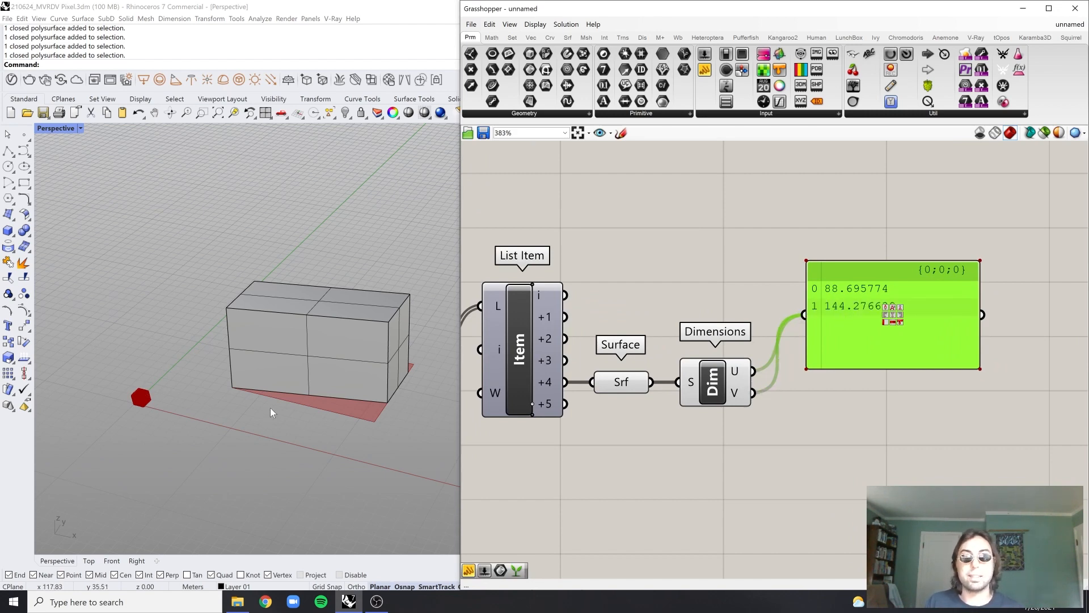
Examine the base face under the box from several angles and compare it with the U and V dimensions in the panel
right_click_drag(272, 413, 348, 411)
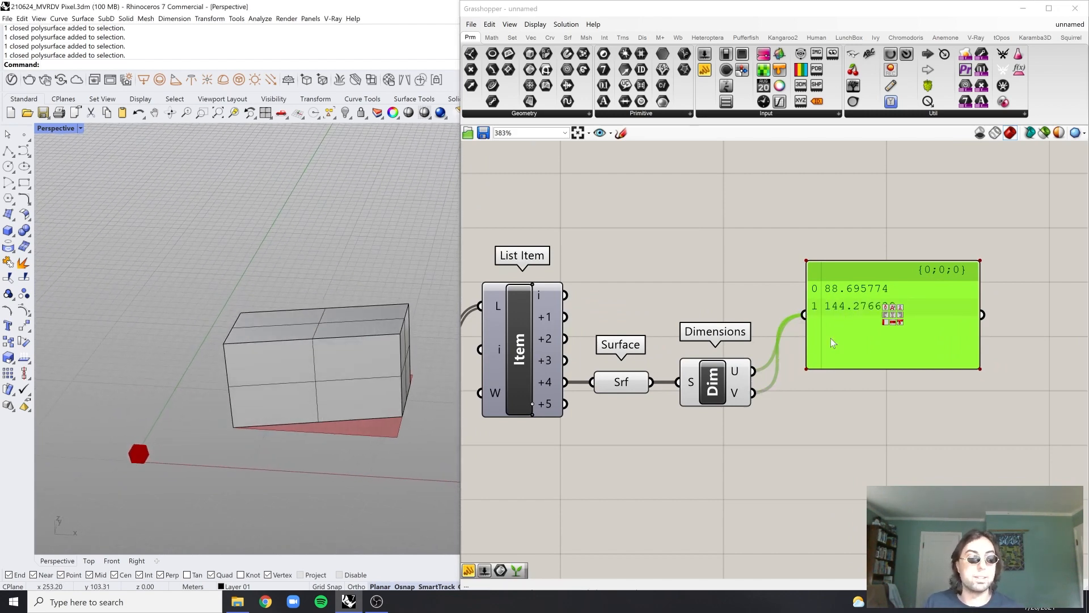
right_click_drag(363, 398, 349, 429)
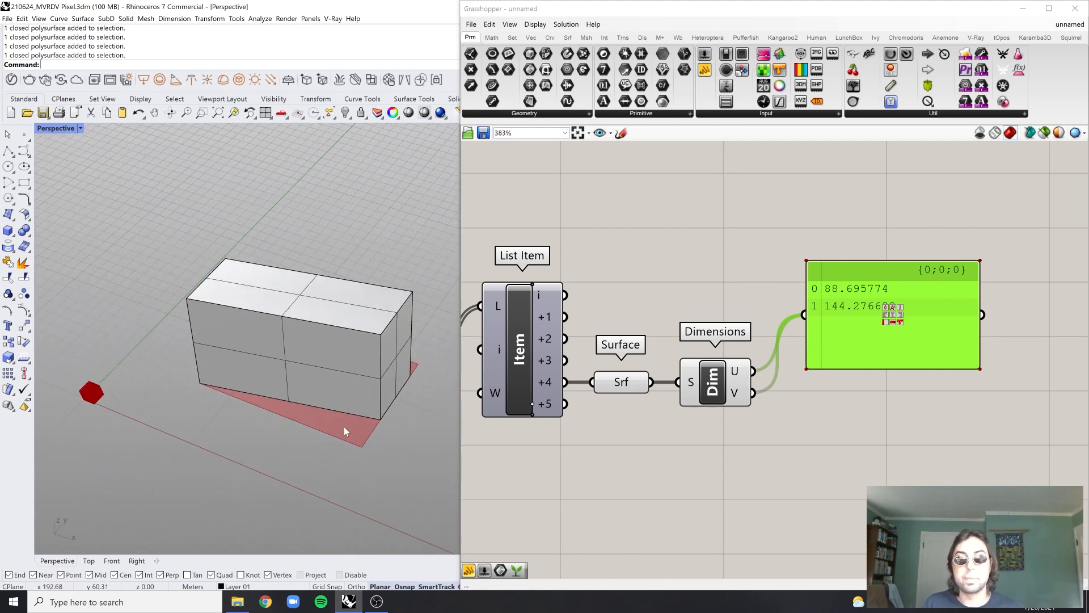
scroll(774, 370, "down", 5)
scroll(772, 360, "up", 4)
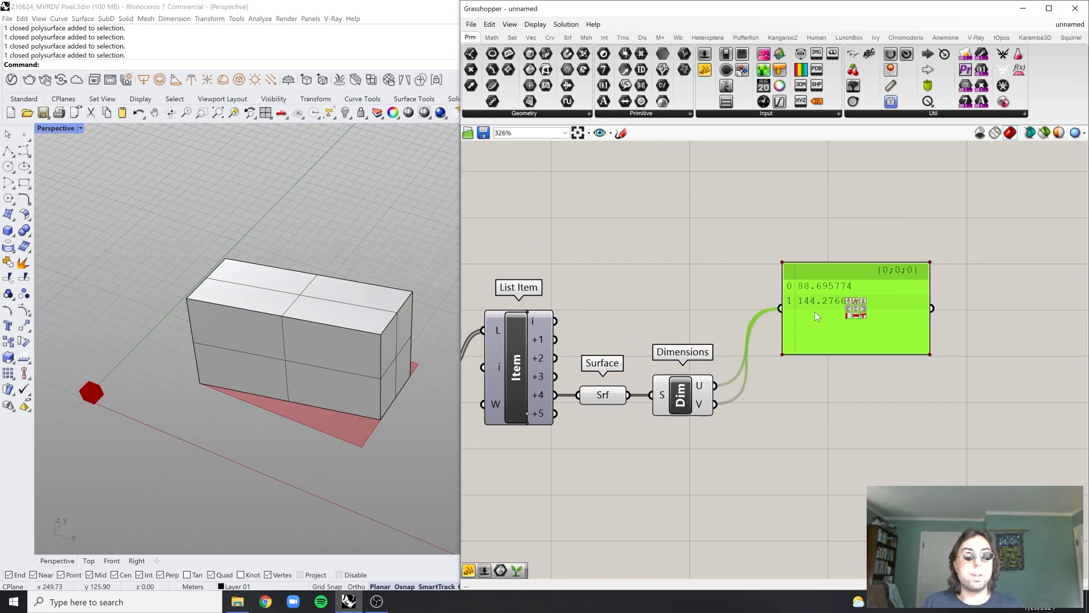
scroll(814, 315, "down", 3)
right_click_drag(405, 372, 397, 379)
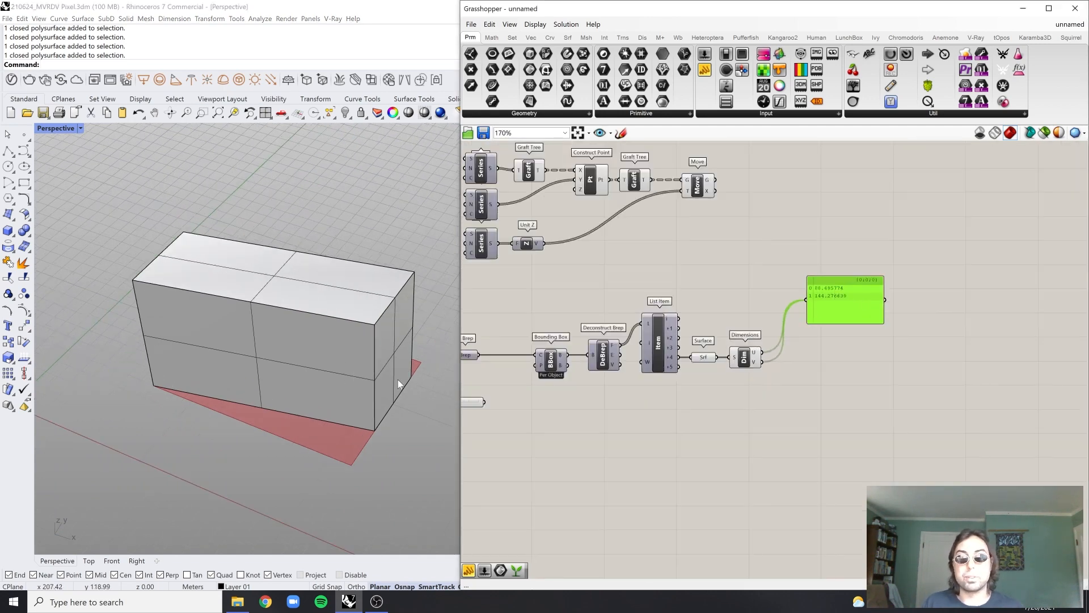
right_click_drag(658, 247, 711, 265)
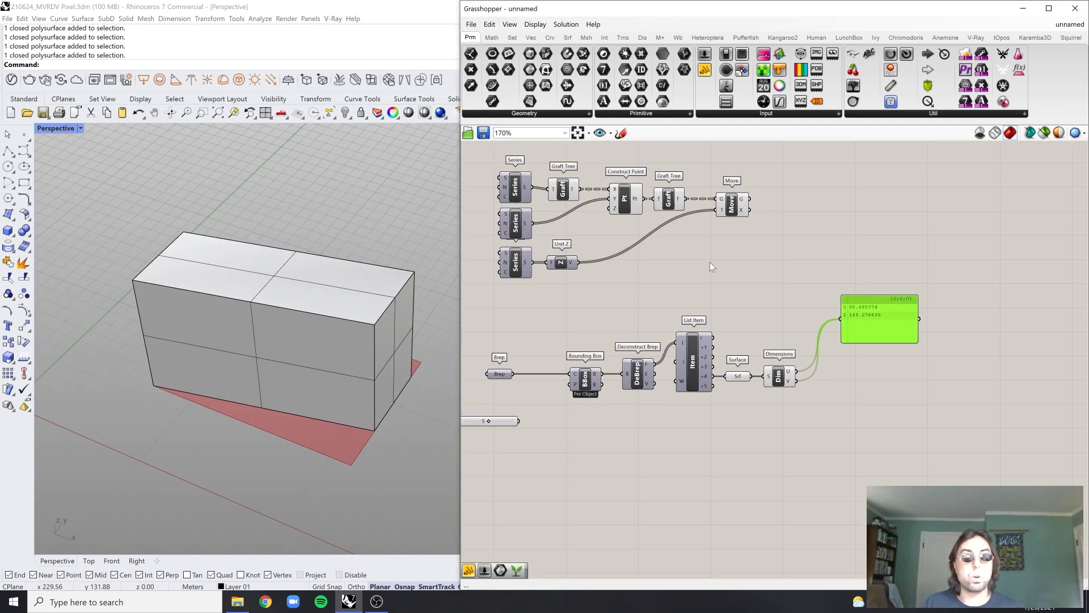
Add an Evaluate Surface component below Dimensions and connect the Surface parameter to its S input
scroll(931, 454, "up", 3)
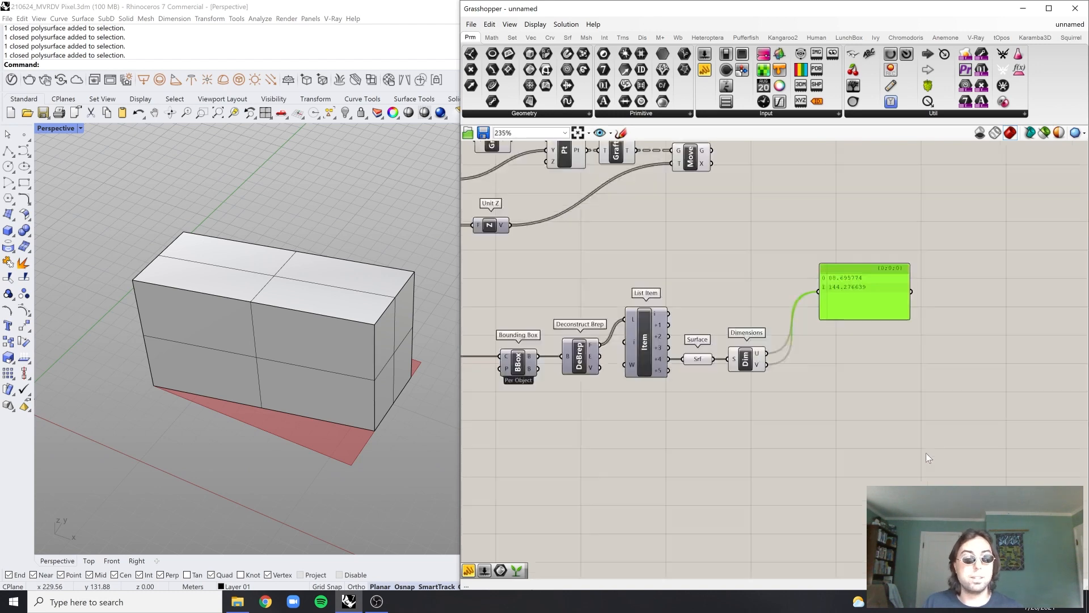
double_click(831, 424)
type("ev")
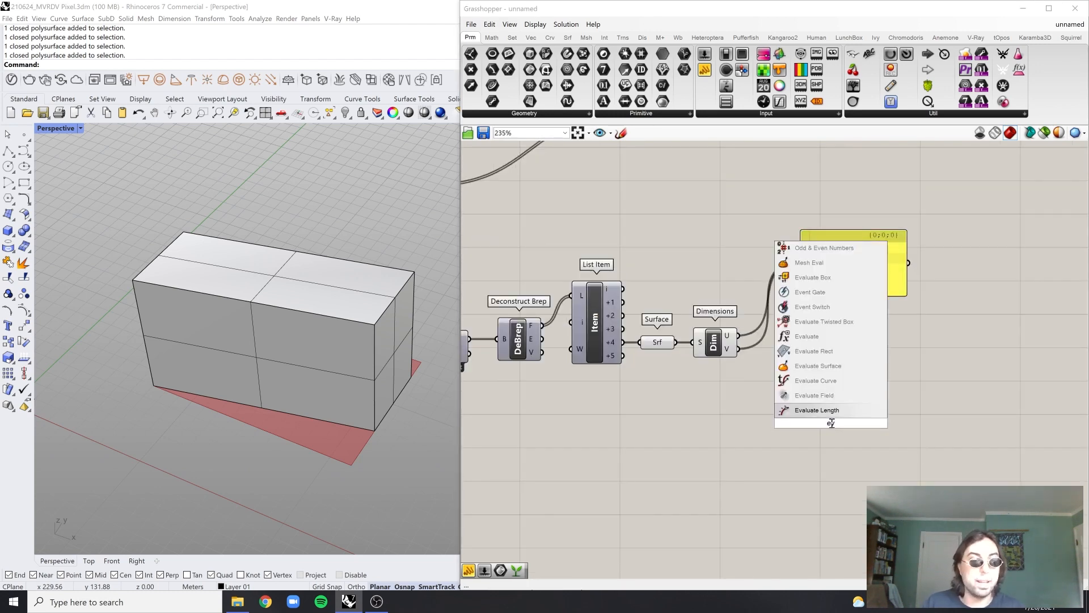
left_click(816, 366)
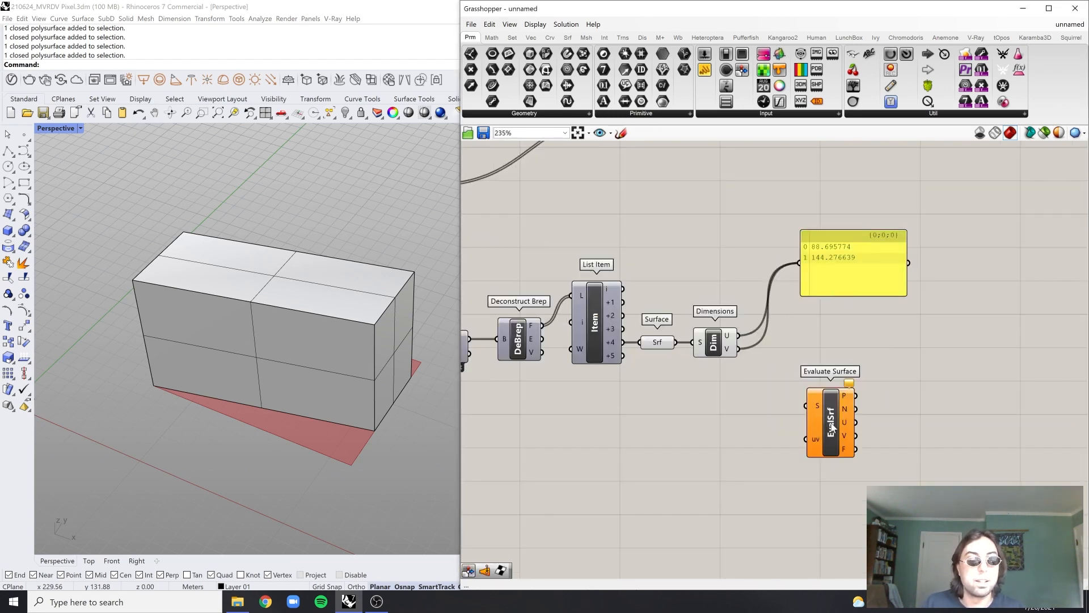
scroll(838, 429, "up", 2)
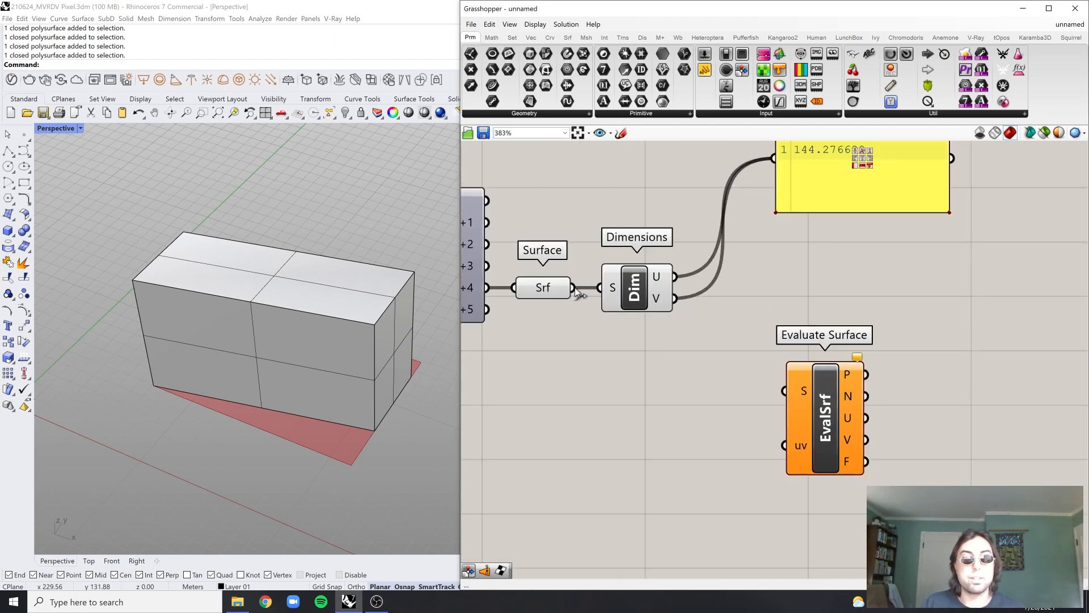
left_click_drag(574, 288, 649, 410)
left_click(608, 385)
right_click_drag(637, 400, 753, 313)
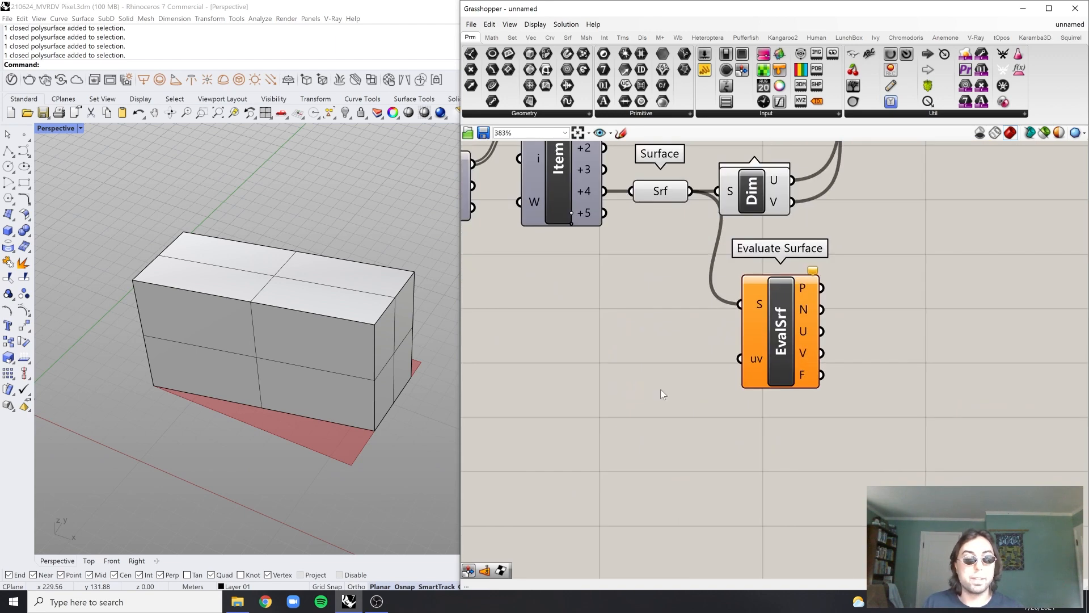
Add an MD Slider and connect it to the uv input of the Evaluate Surface component
double_click(660, 389)
type("md")
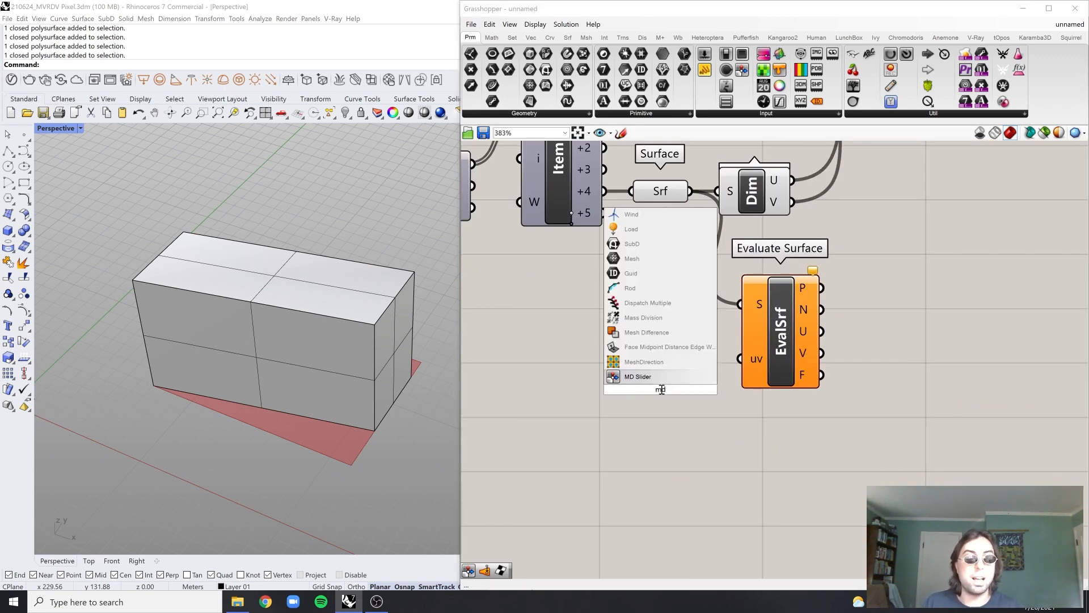
key("Return")
scroll(661, 390, "down", 3)
left_click_drag(677, 392, 747, 362)
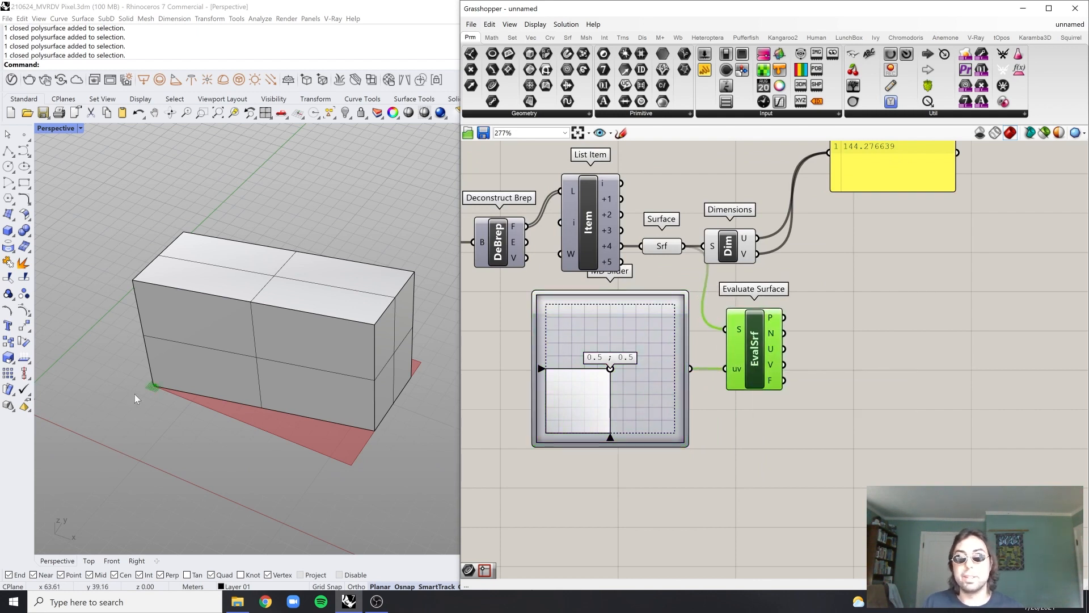
Test the evaluated point near the base face's corner by setting the MD Slider to 0.52 ; 0.5
scroll(154, 386, "up", 5)
scroll(154, 385, "up", 5)
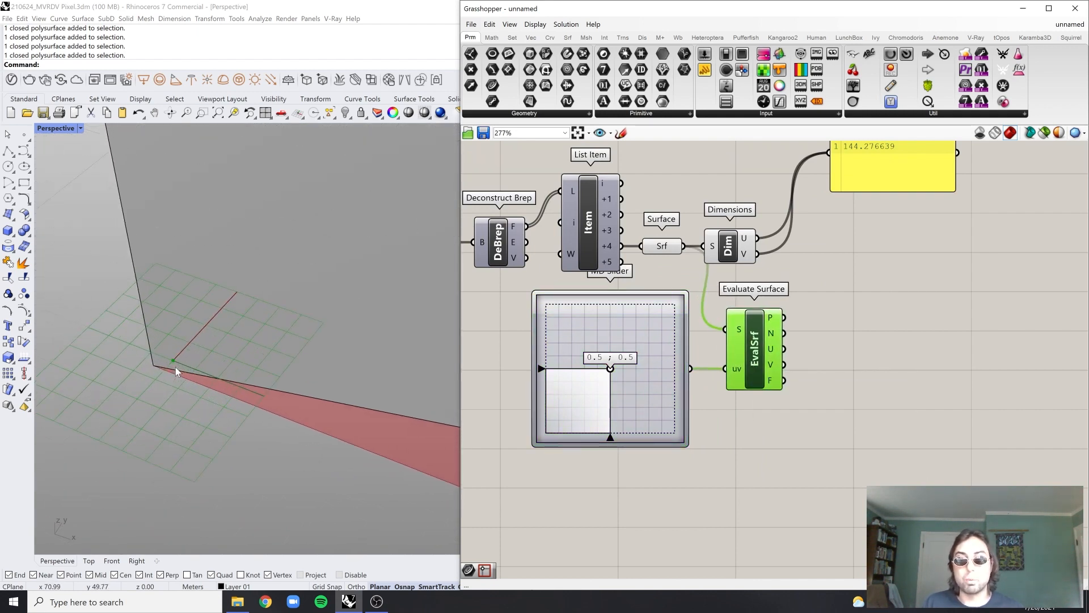
mouse_move(611, 372)
left_mouse_down()
mouse_move(584, 407)
mouse_move(652, 329)
mouse_move(588, 319)
mouse_move(600, 369)
mouse_move(613, 369)
left_mouse_up()
left_click(707, 351)
right_click_drag(672, 269, 674, 283)
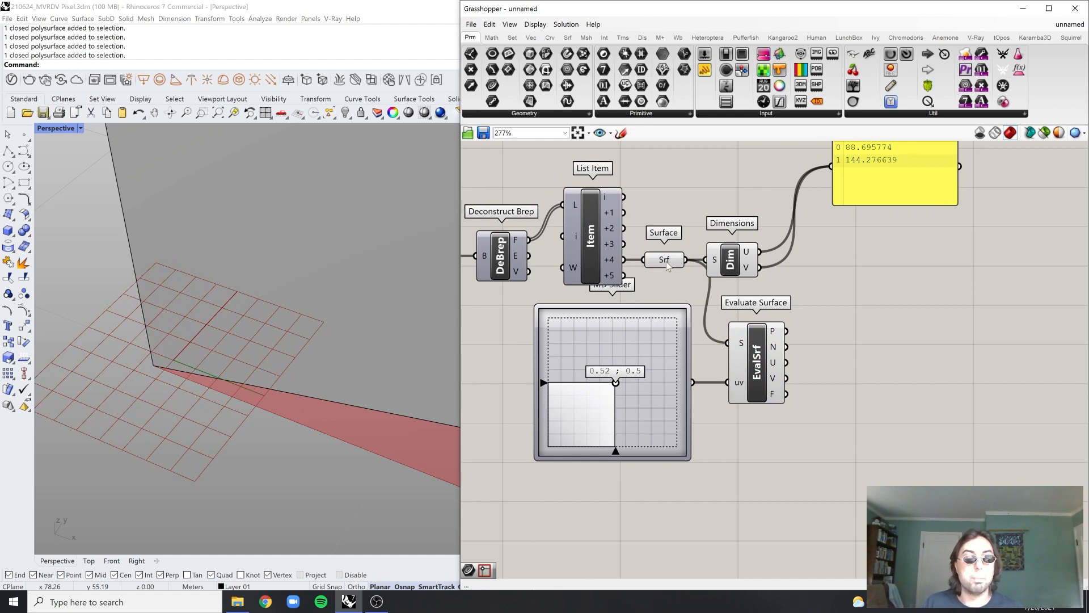
Reparameterize the S input of the Evaluate Surface component
left_click(666, 261)
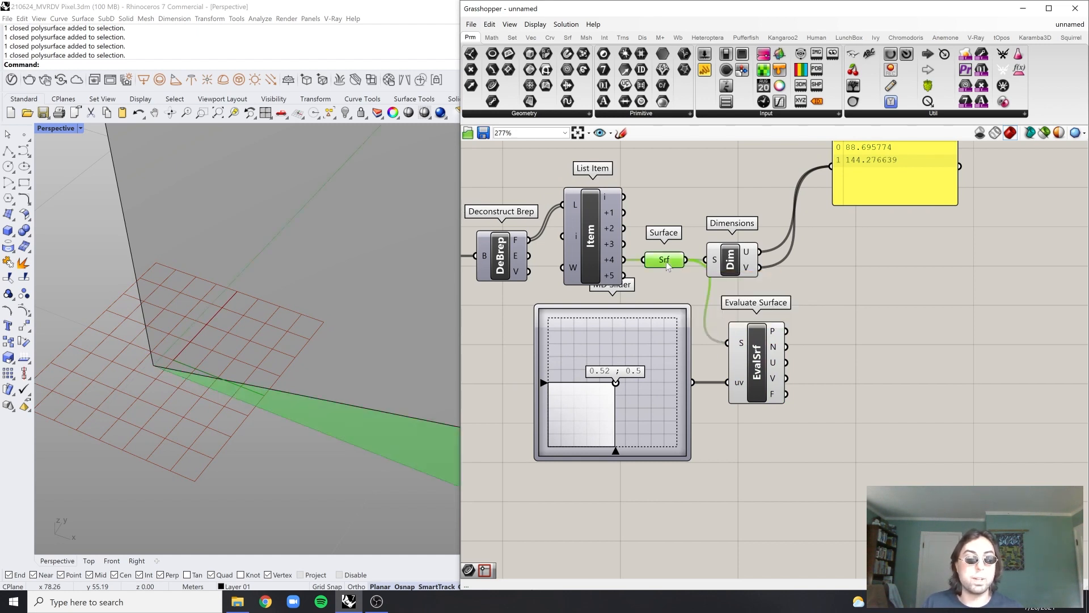
right_click(742, 344)
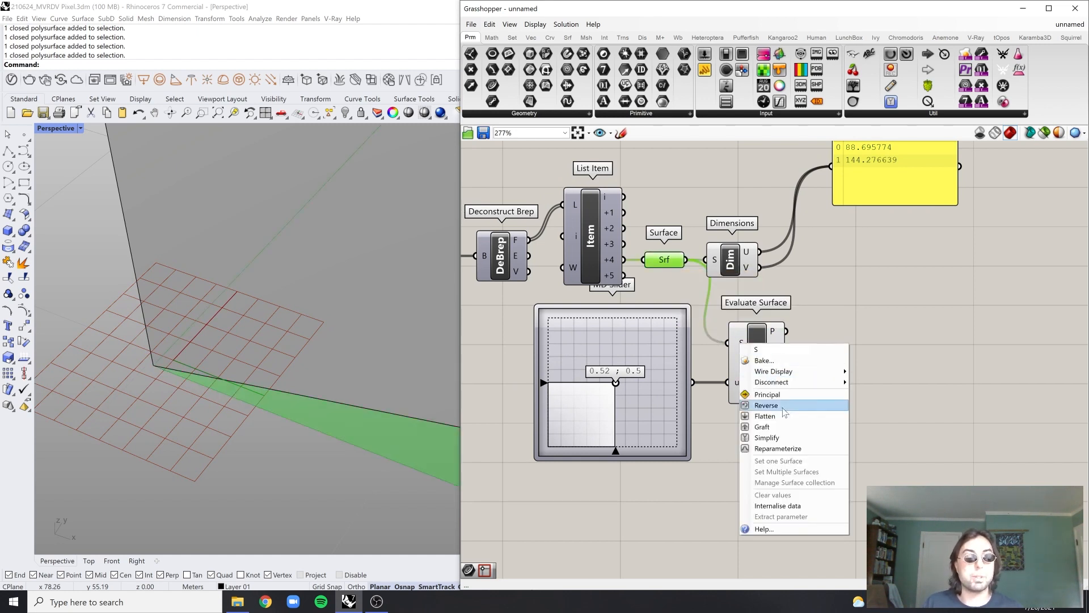
left_click(790, 448)
Set the MD Slider to 0.0 ; 0.0 so the evaluated point sits at the corner of the base face
scroll(322, 398, "down", 10)
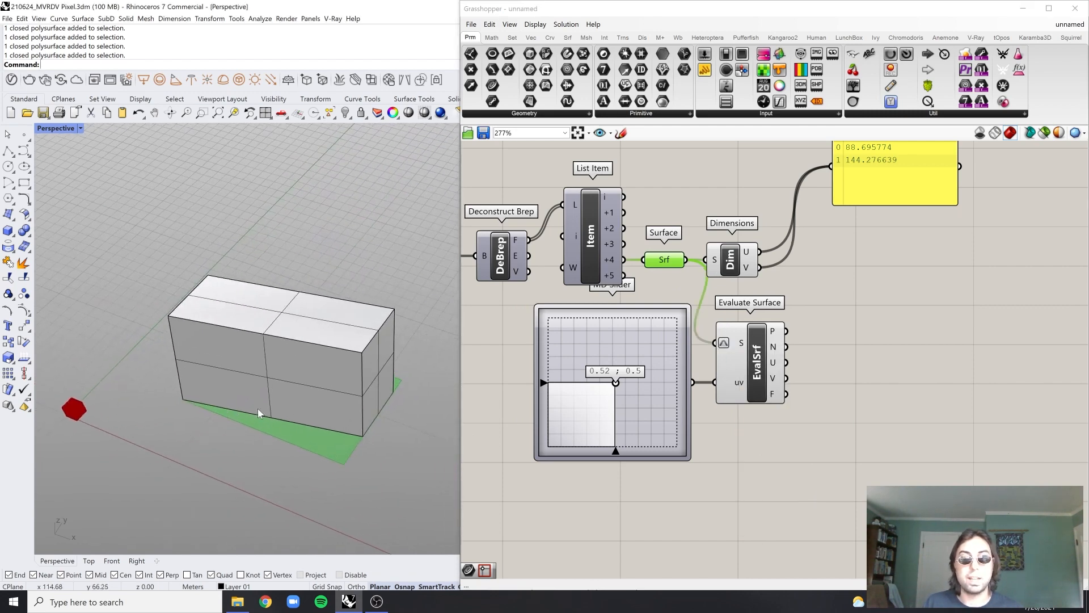
right_click_drag(257, 409, 392, 325)
scroll(624, 383, "up", 1)
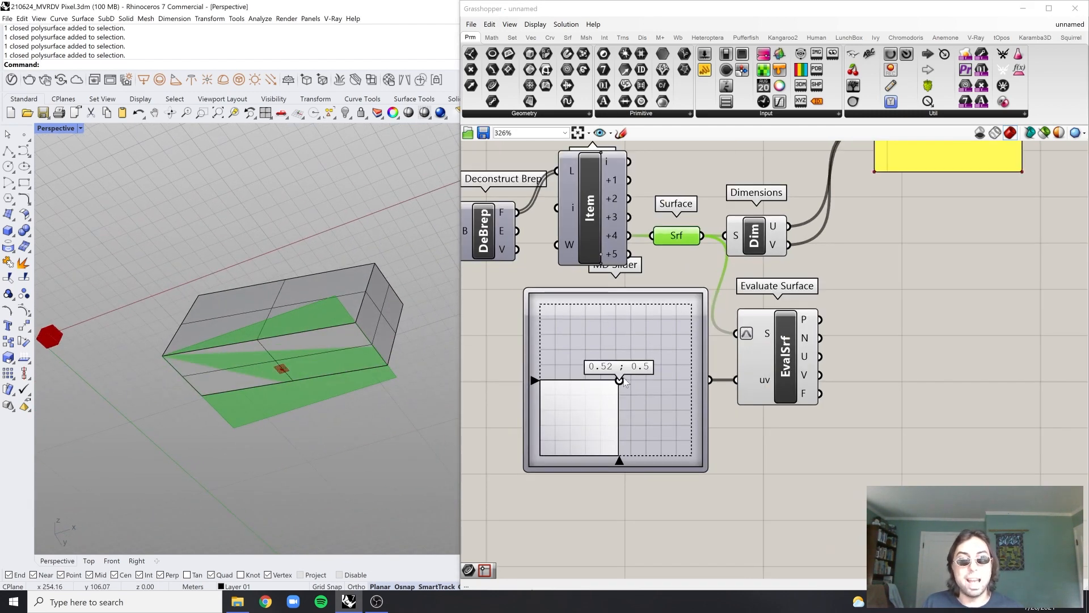
left_click_drag(624, 382, 553, 427)
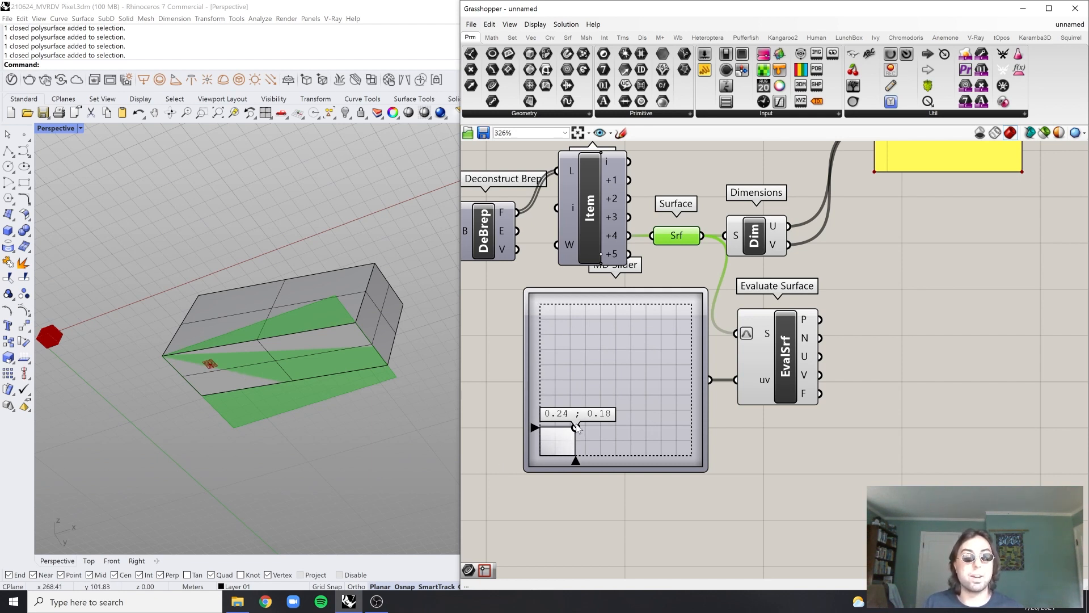
left_click_drag(576, 427, 525, 486)
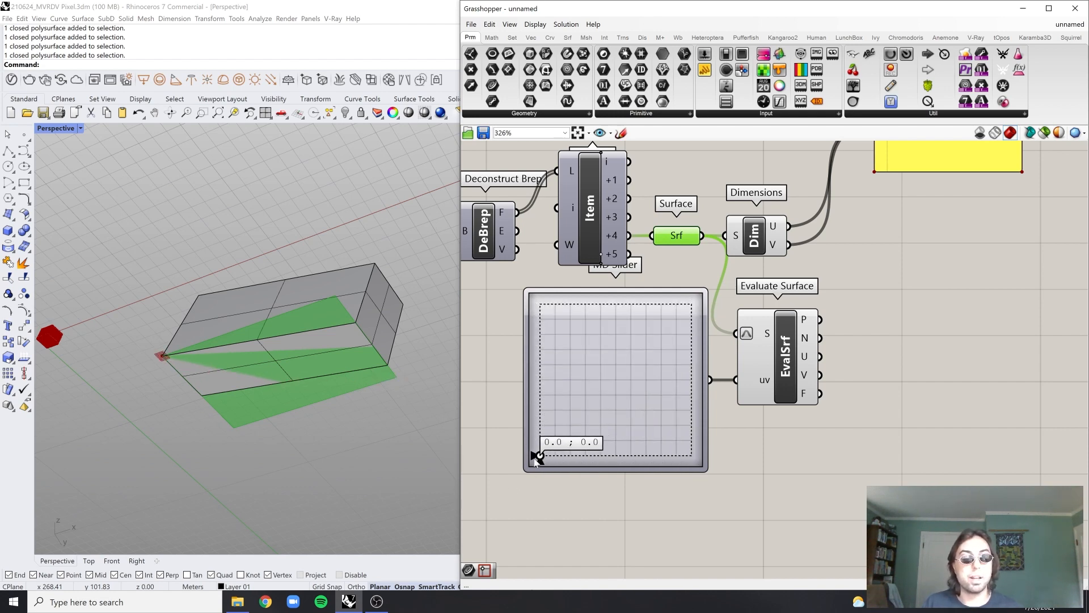
Inspect the evaluated frame at the base face's corner in the viewport and select the Evaluate Surface component
right_click_drag(250, 360, 250, 452)
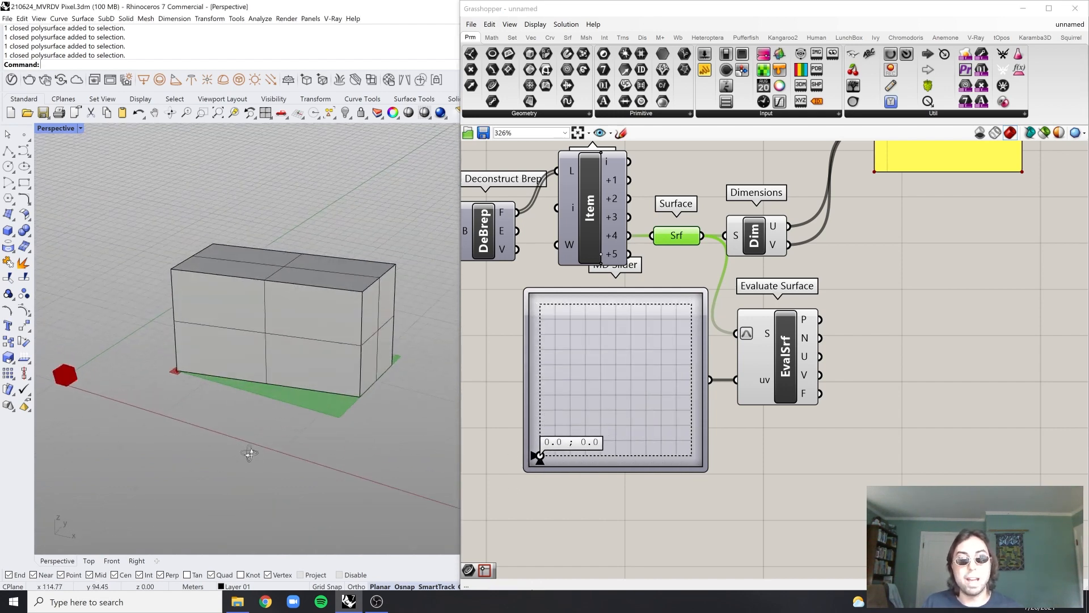
scroll(134, 394, "up", 10)
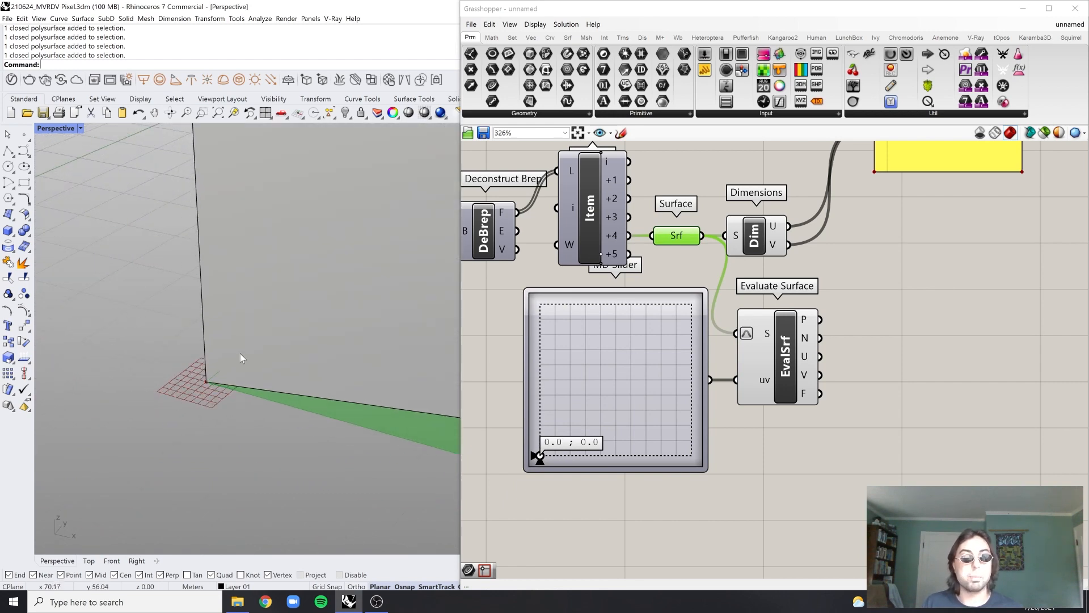
scroll(335, 332, "down", 10)
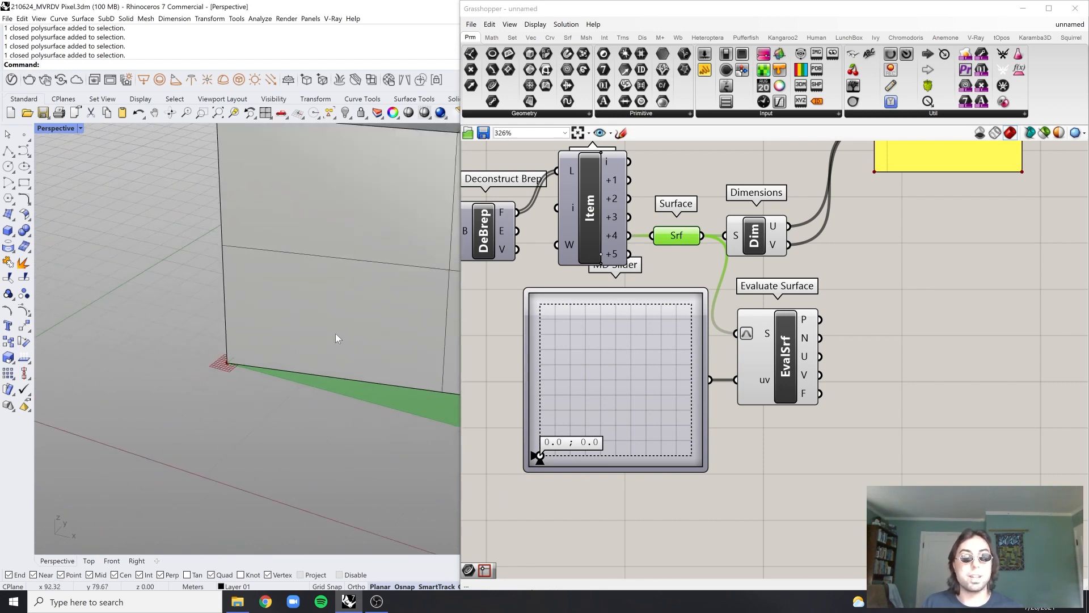
left_click(763, 343)
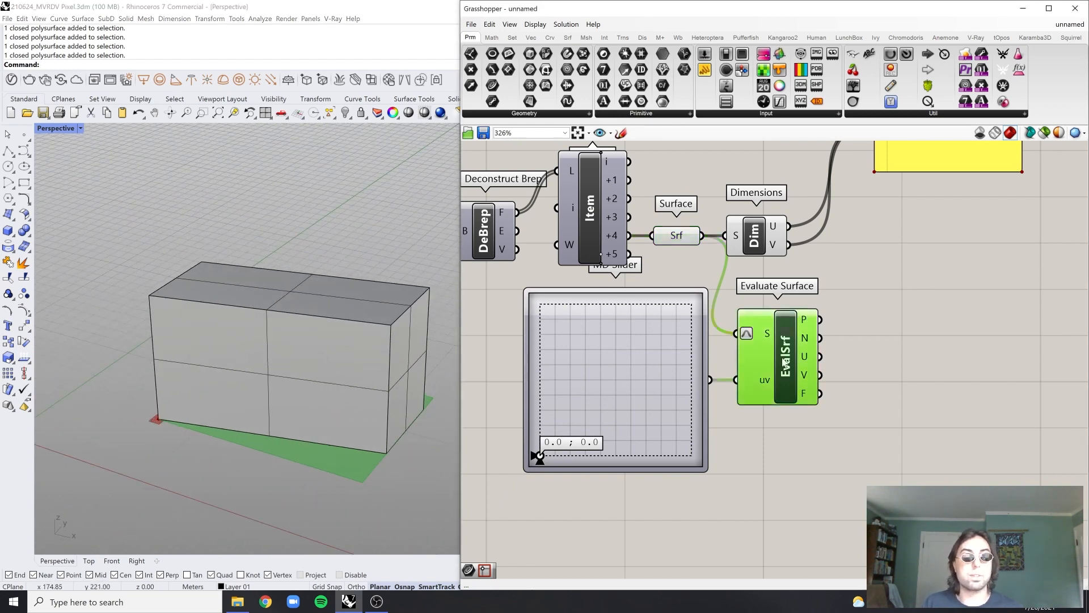
Turn off the viewport preview of the Evaluate Surface component and clear the selection
middle_click(852, 301)
left_click(903, 316)
left_click(904, 318)
left_click(642, 419)
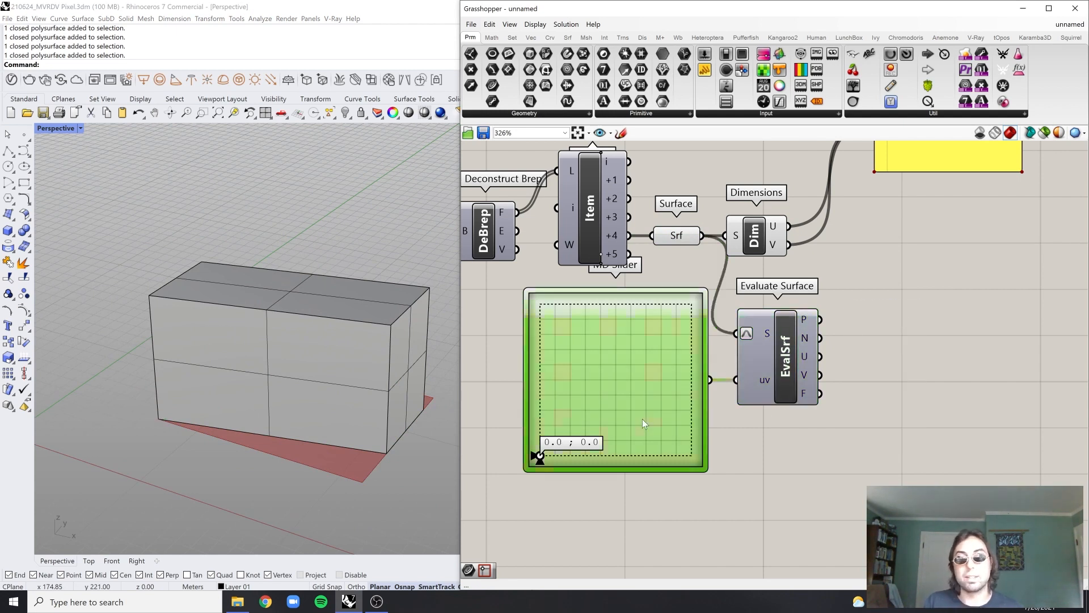
left_click(743, 372)
left_click(857, 333)
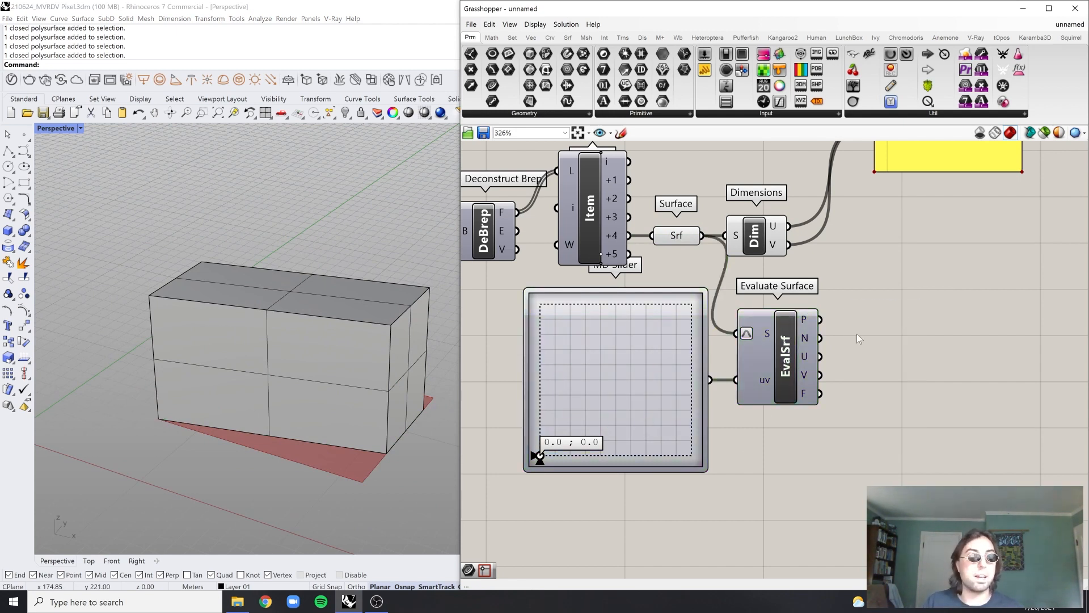
Add a Point parameter beside Evaluate Surface and feed it the P output
double_click(882, 336)
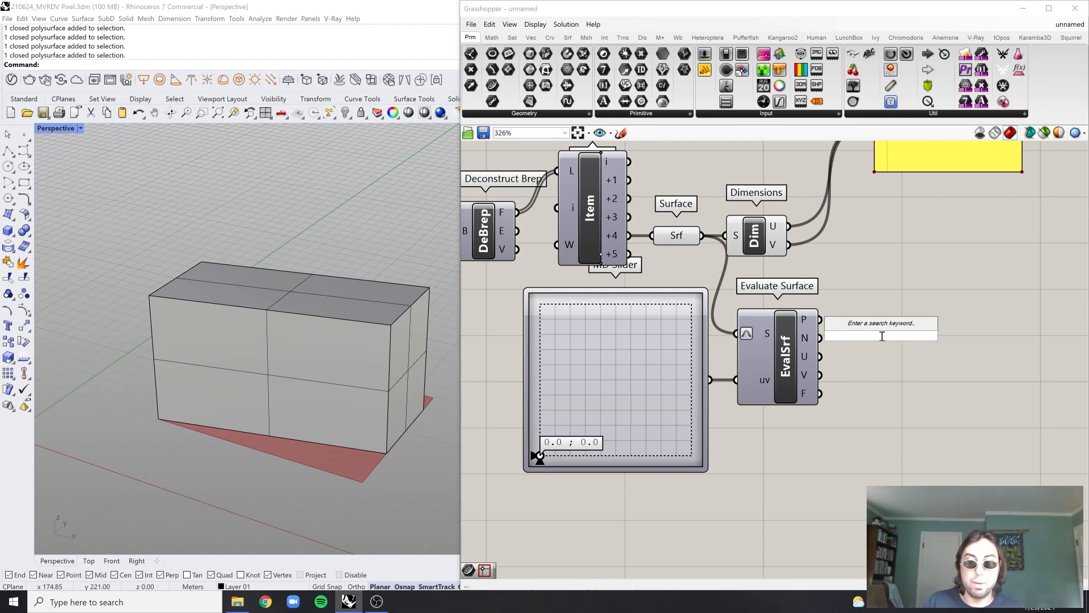
type("pt")
left_click(871, 294)
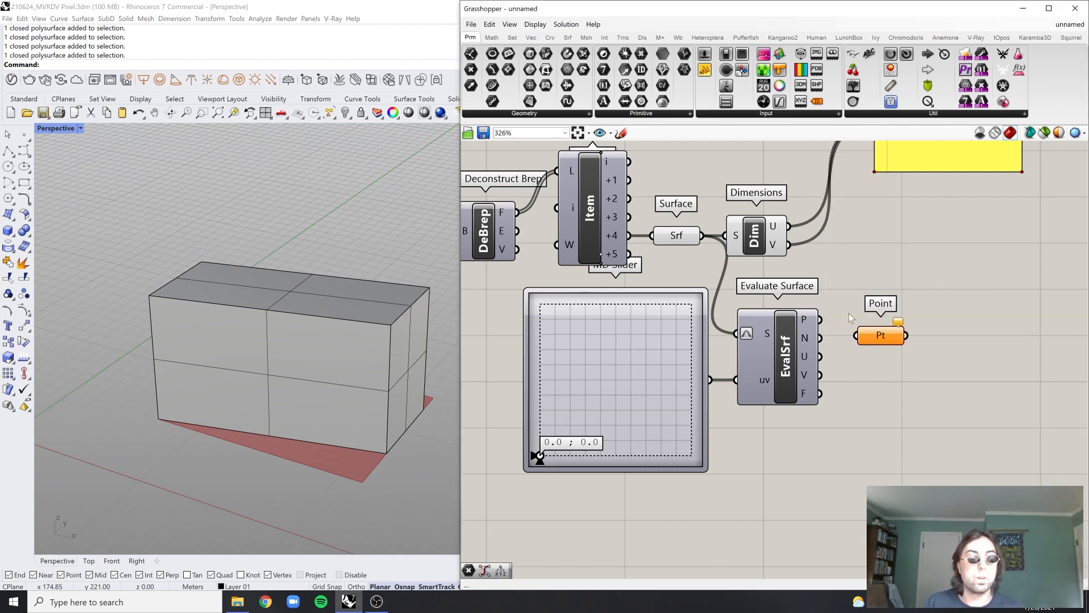
left_click_drag(820, 320, 855, 336)
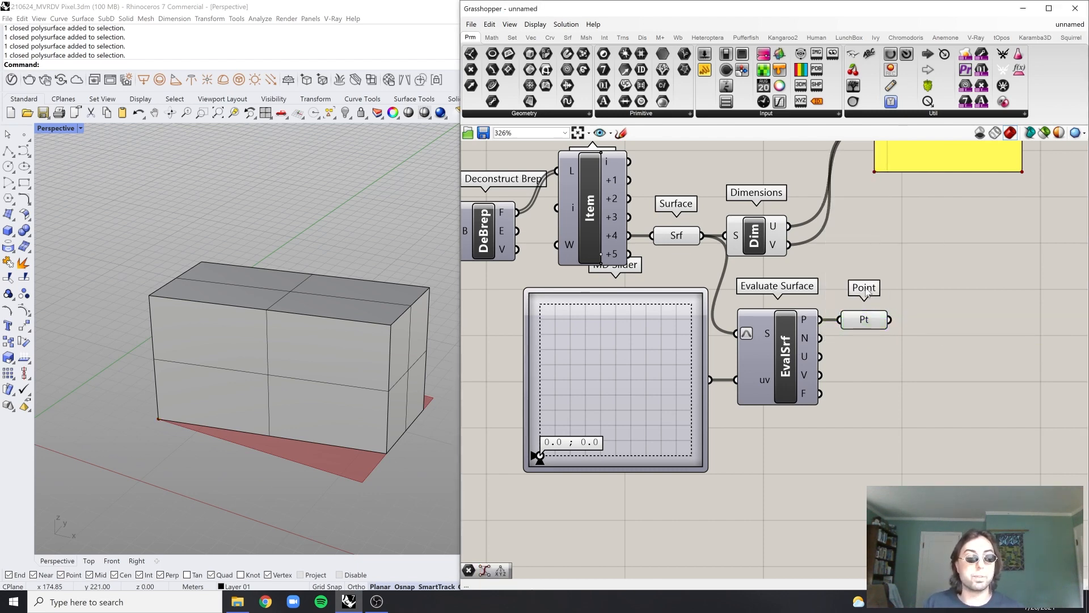
scroll(784, 371, "down", 2)
scroll(784, 371, "down", 1)
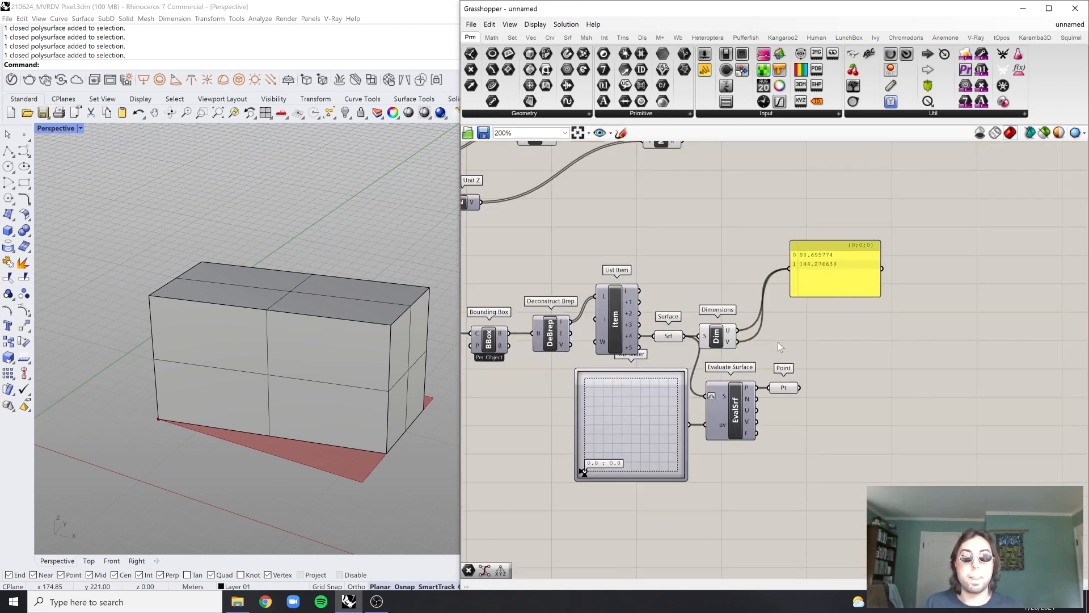
Examine the base face's U and V dimensions in the panel connected to the Dimensions component
left_click(828, 269)
right_click_drag(749, 425, 721, 432)
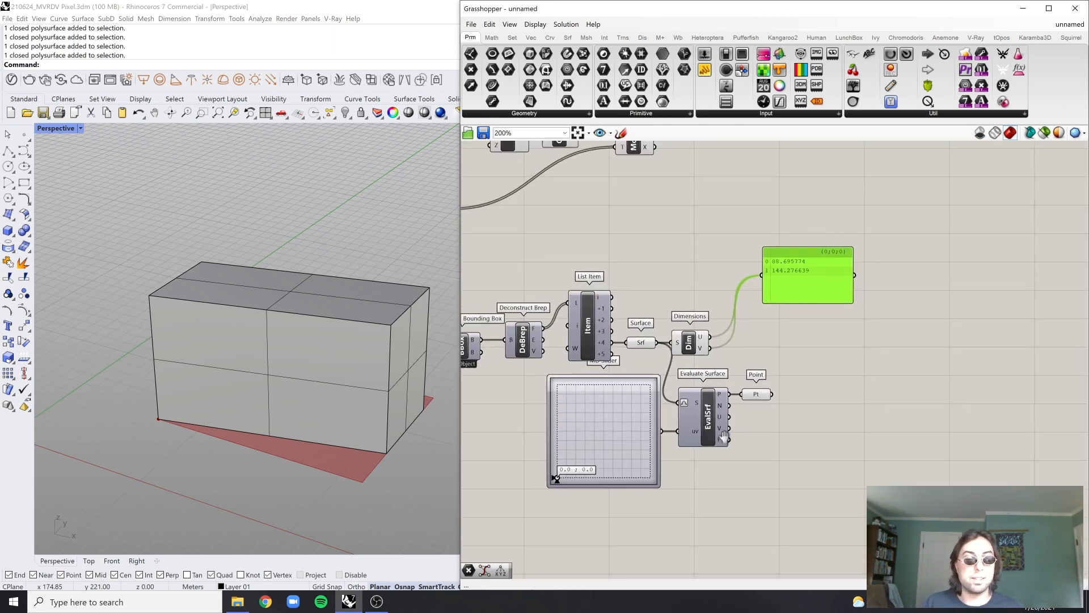
scroll(741, 396, "down", 1)
scroll(752, 399, "up", 2)
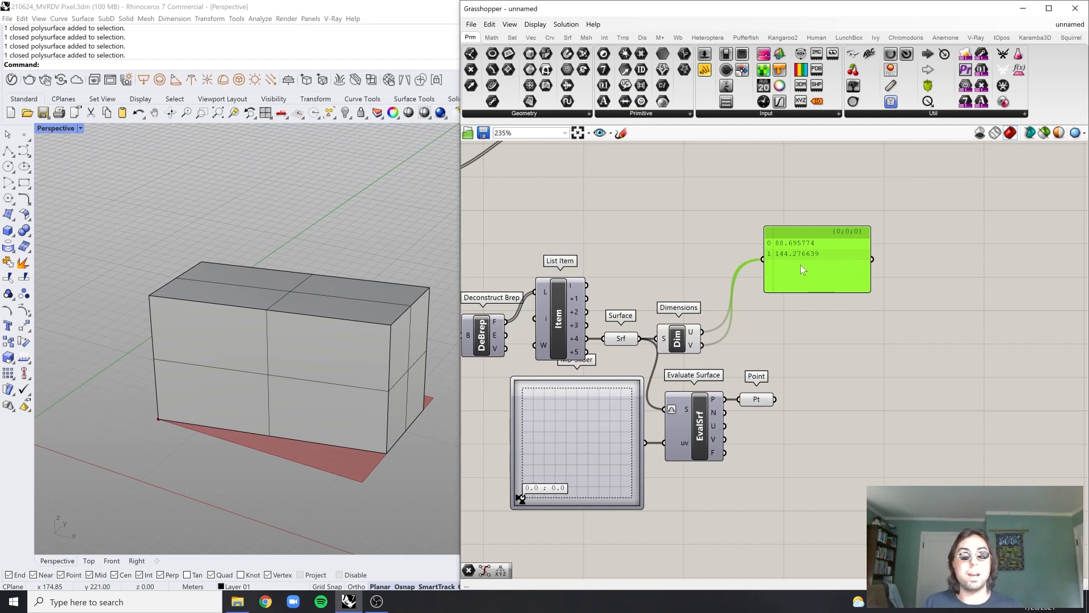
scroll(800, 277, "down", 4)
right_click_drag(592, 381, 648, 385)
scroll(648, 385, "up", 4)
right_click_drag(800, 320, 624, 383)
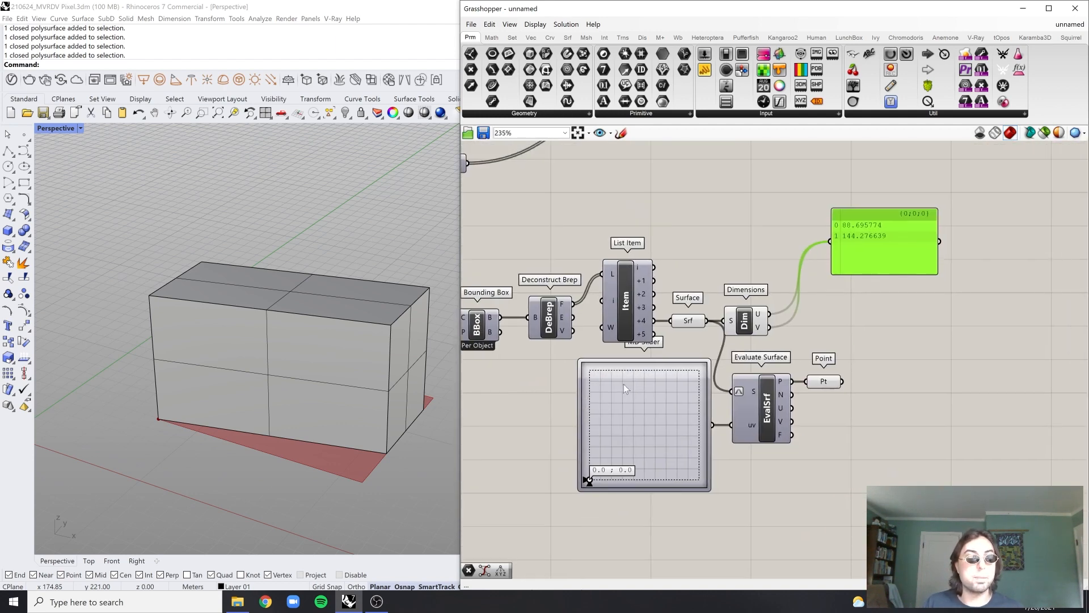
left_click(837, 324)
scroll(805, 326, "up", 2)
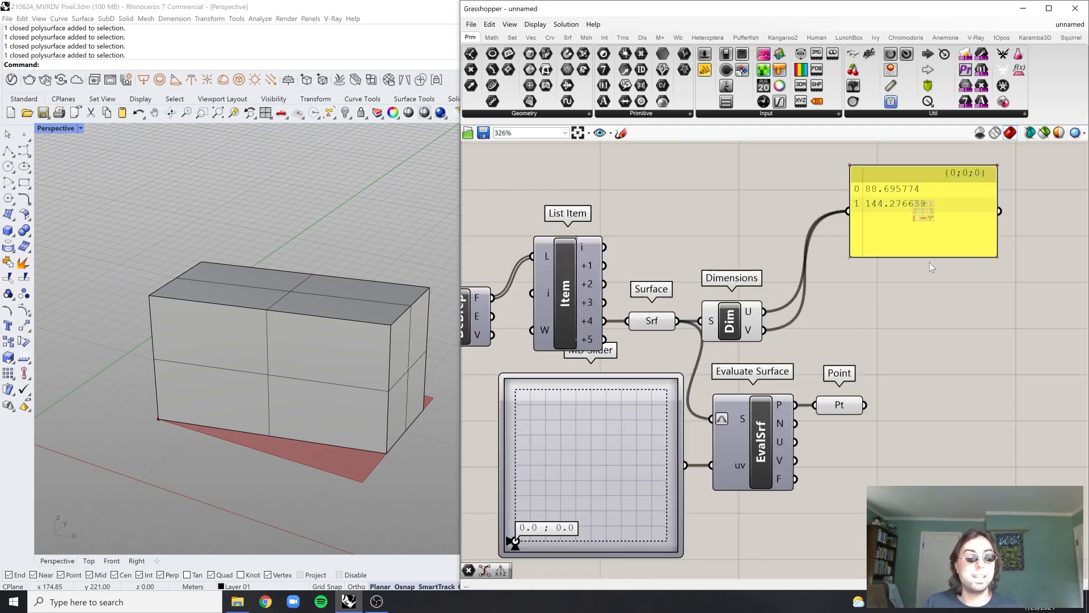
right_click_drag(895, 192, 810, 248)
scroll(794, 245, "down", 4)
Compare the Dimensions component's U and V values with the edges of the box's base face in the viewport
mouse_move(369, 443)
right_mouse_down()
mouse_move(376, 466)
mouse_move(371, 453)
right_mouse_up()
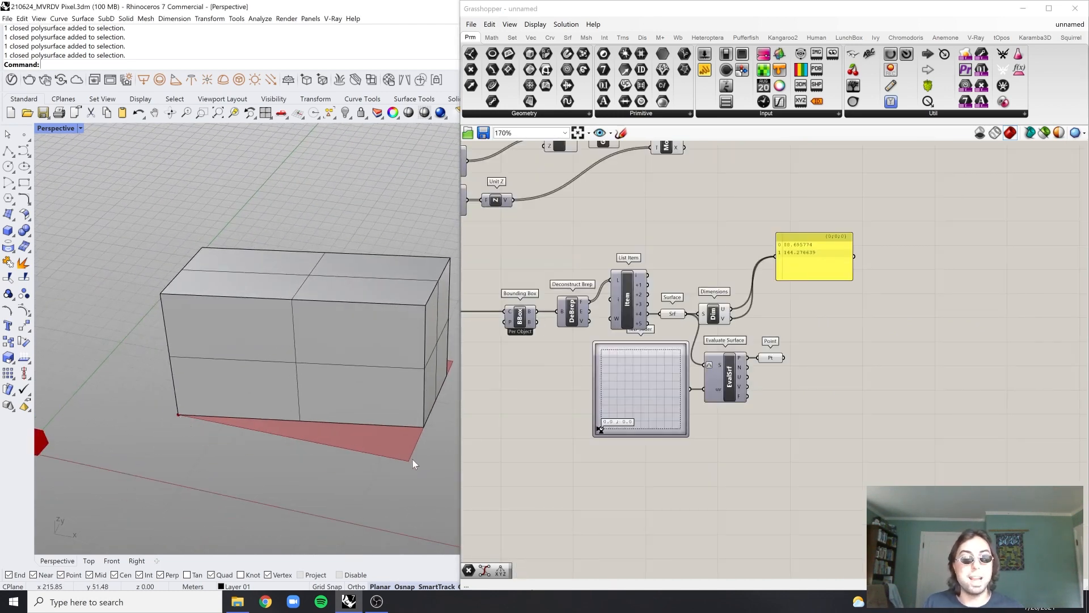
right_click_drag(657, 355, 700, 350)
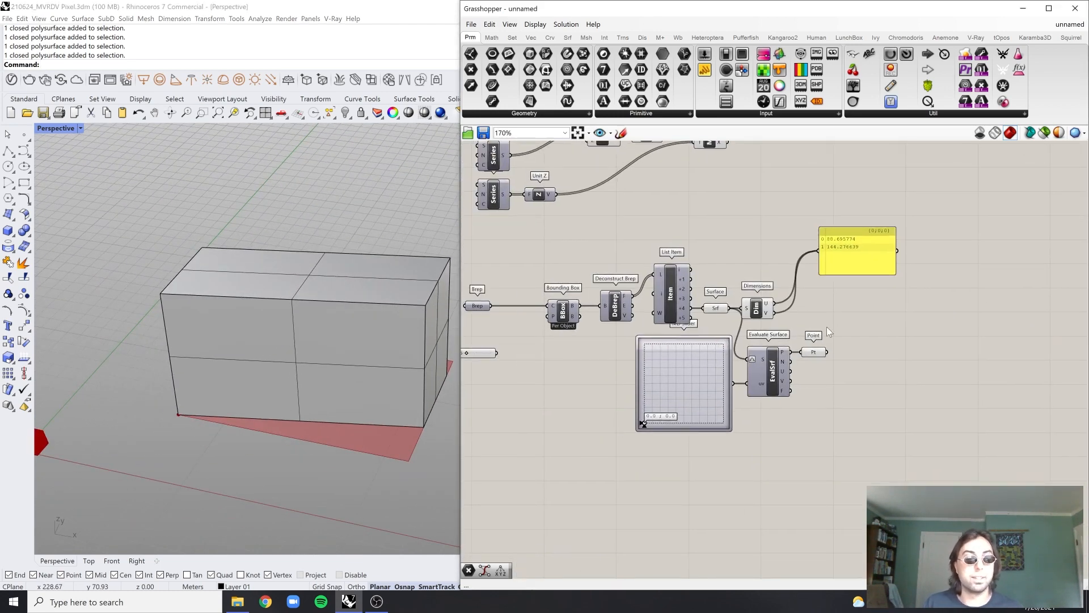
scroll(828, 325, "up", 2)
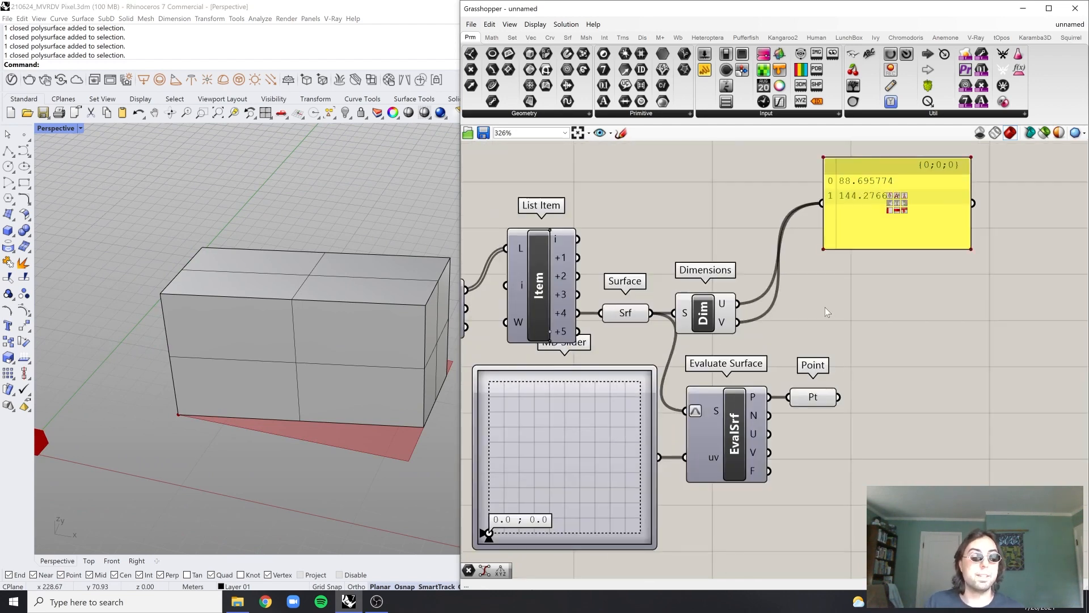
scroll(825, 307, "up", 2)
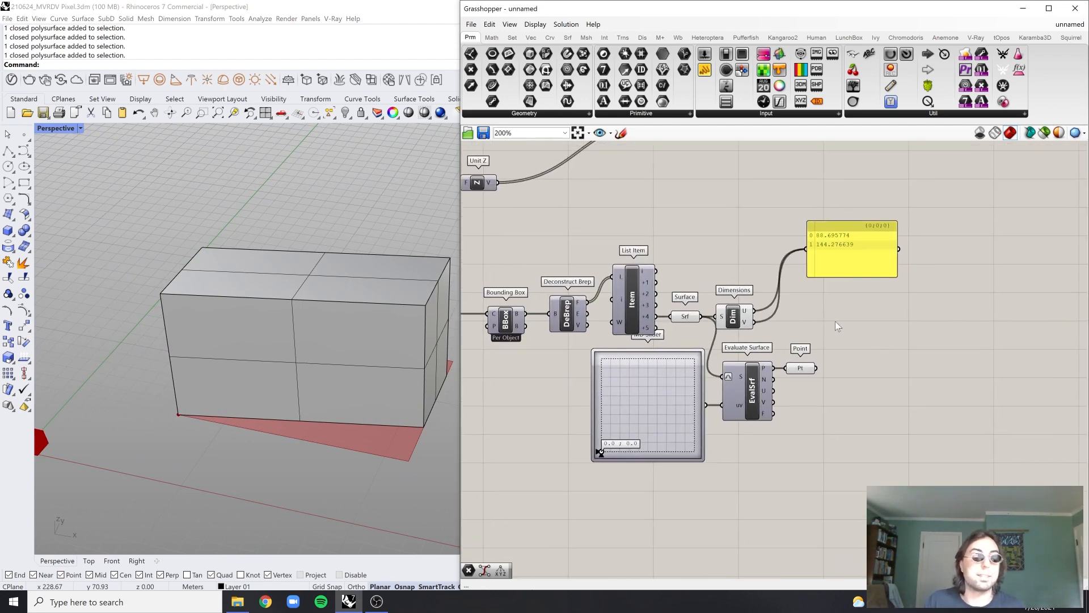
left_click(729, 328)
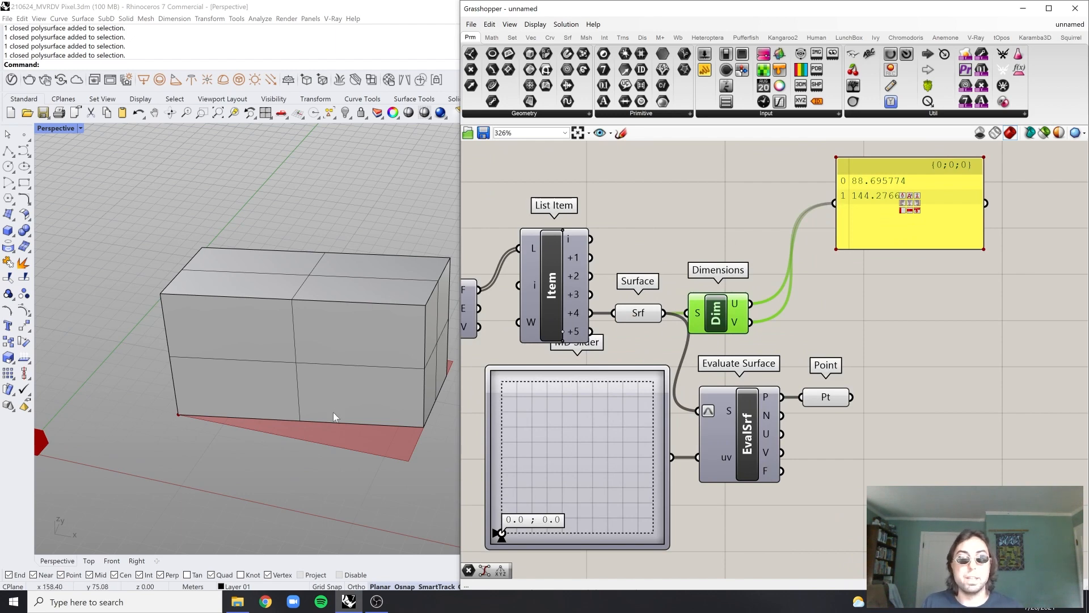
right_click_drag(332, 412, 254, 437)
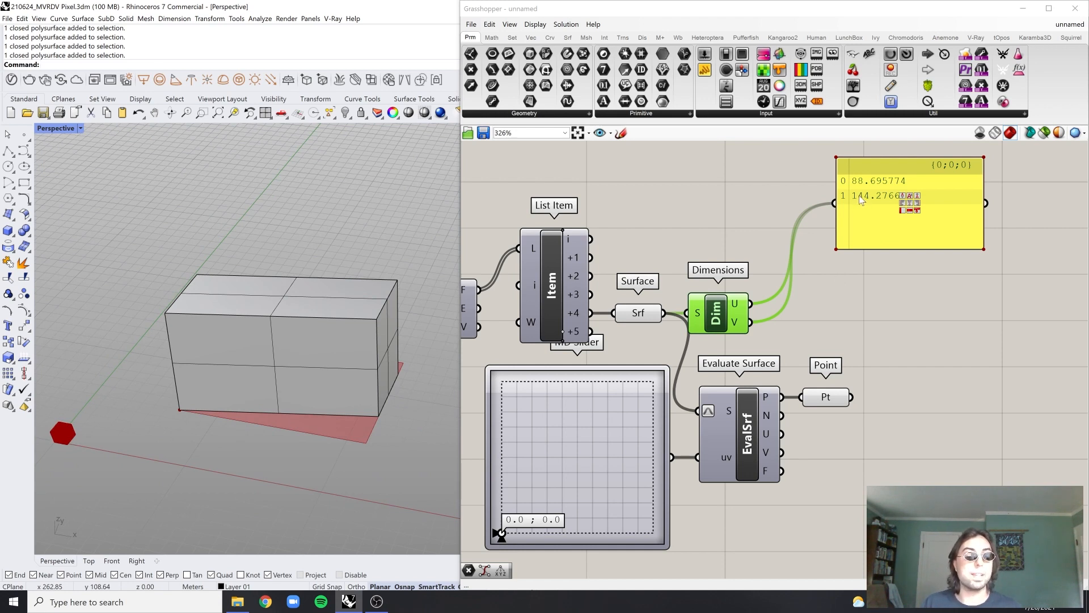
Feed only the V output of Dimensions into the panel and place the panel above the components
left_click(796, 325)
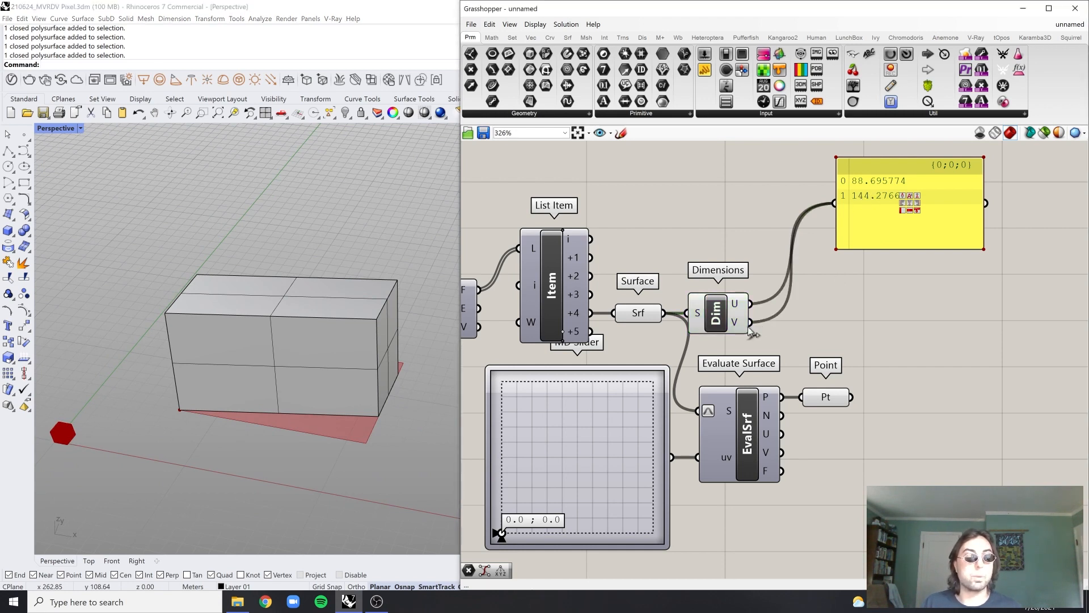
left_click_drag(750, 322, 855, 327)
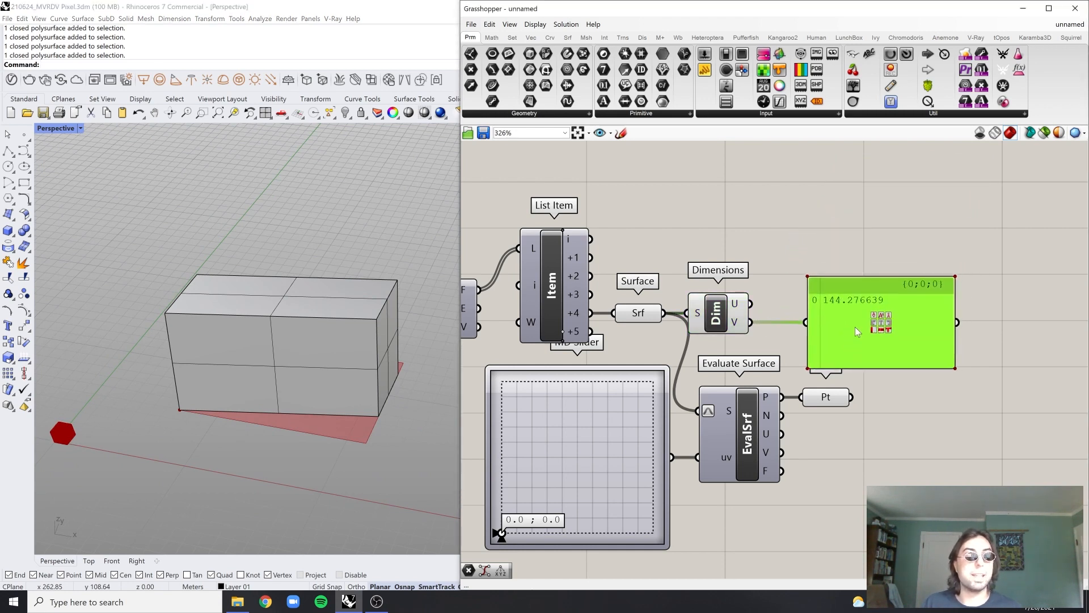
scroll(903, 301, "down", 3)
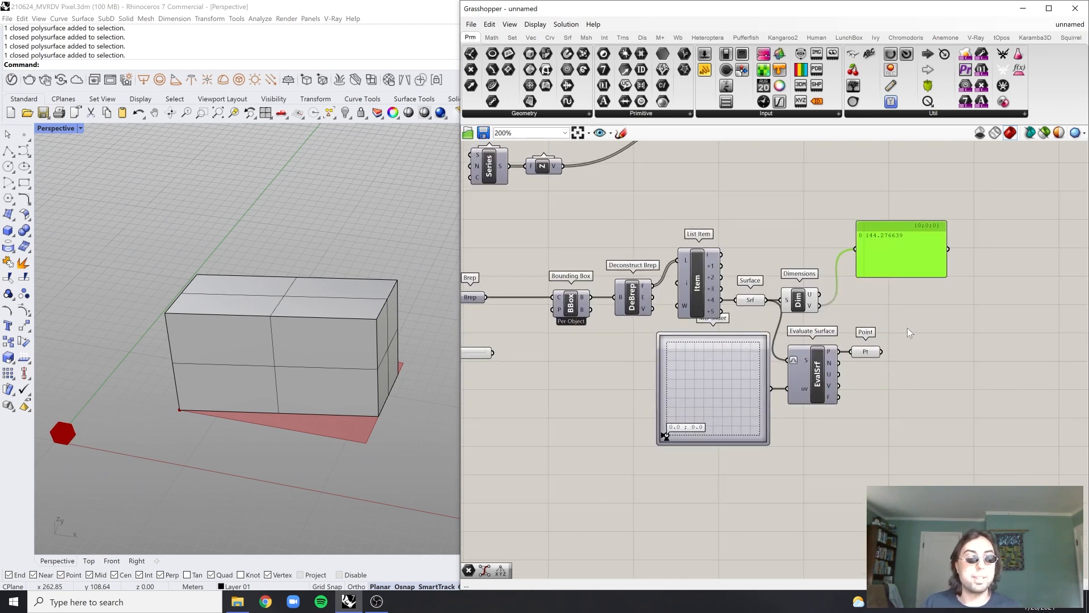
Add a Division component with the V dimension as A and the existing number slider set to 5 as B
double_click(933, 328)
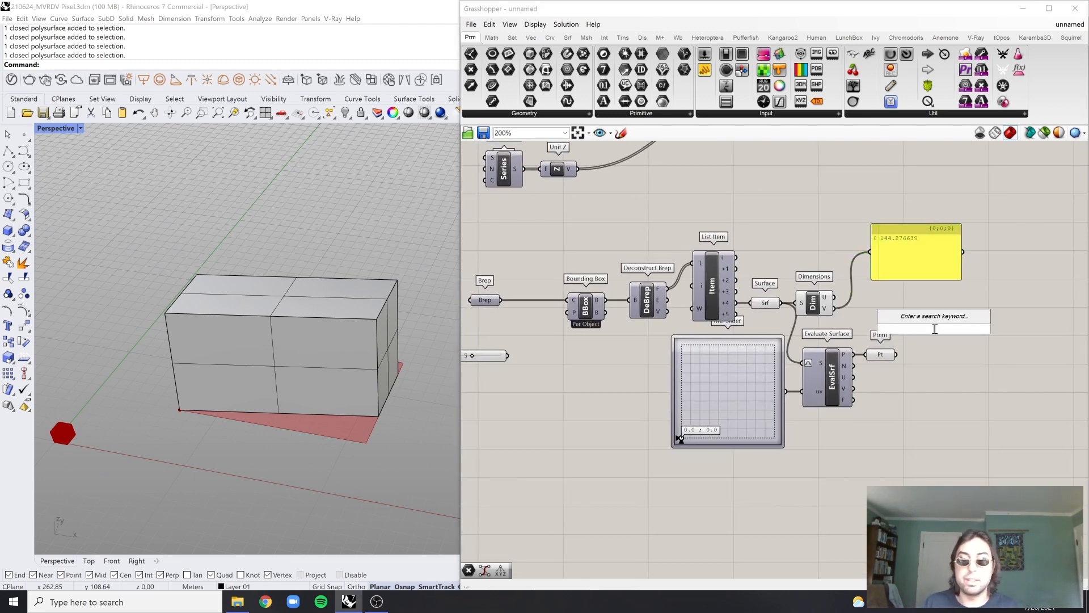
type("/")
key("Return")
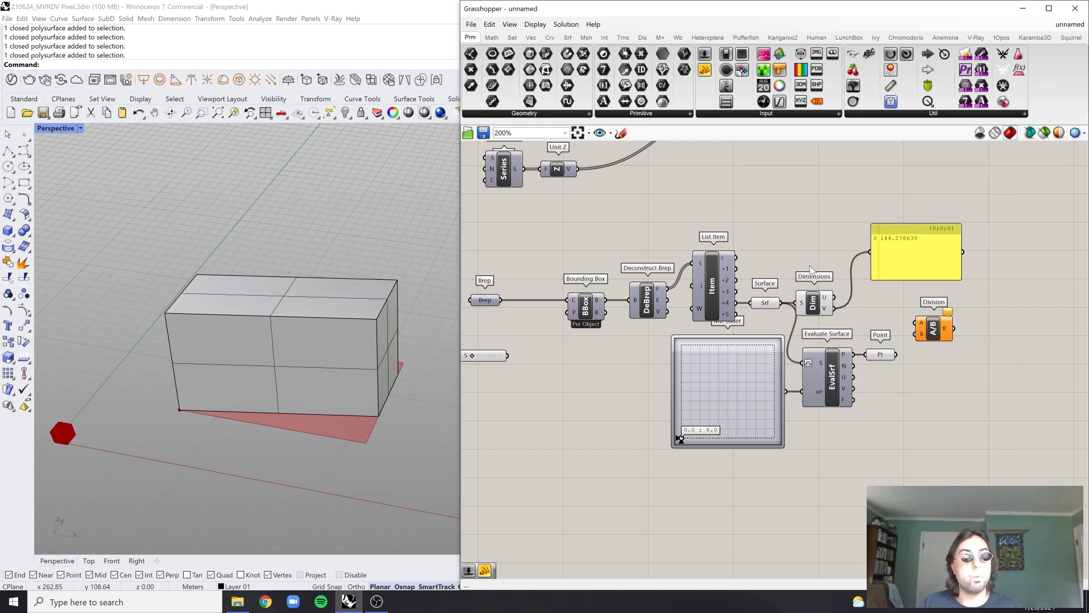
left_click_drag(834, 308, 919, 323)
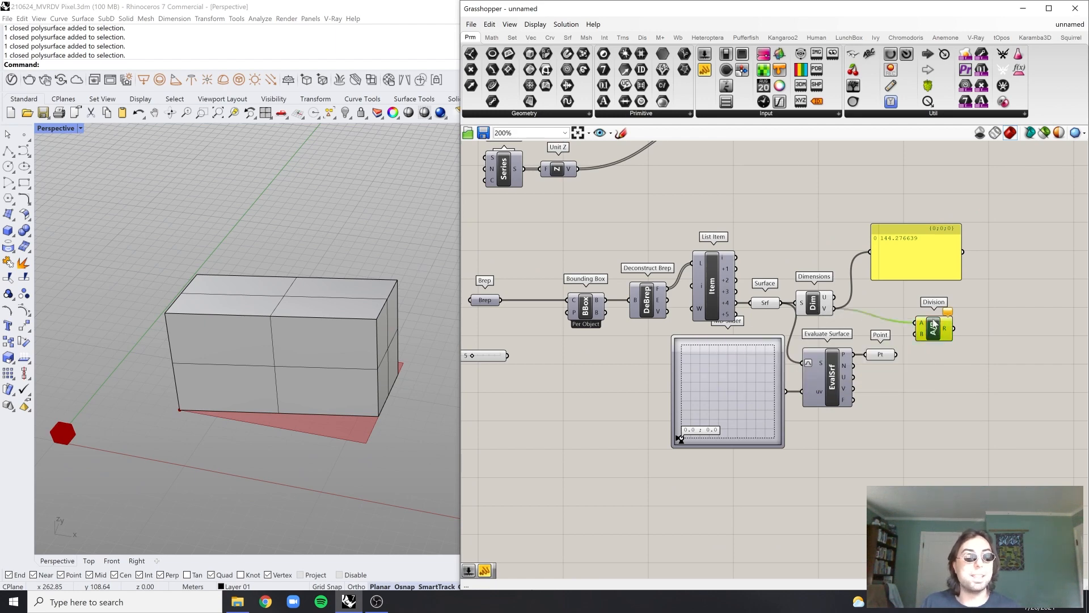
right_click_drag(523, 363, 553, 366)
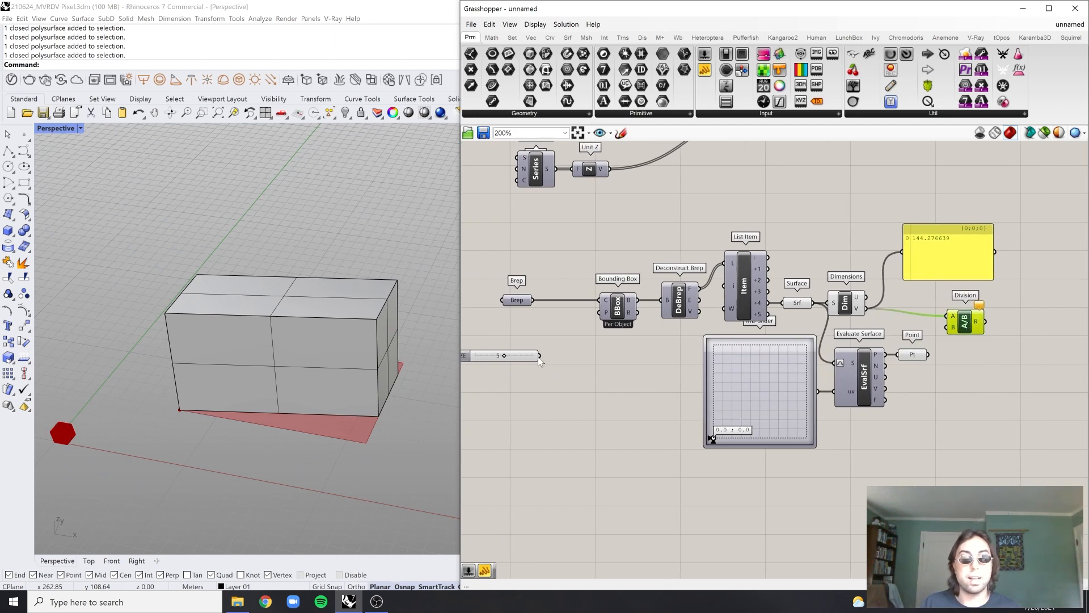
left_click_drag(539, 356, 966, 326)
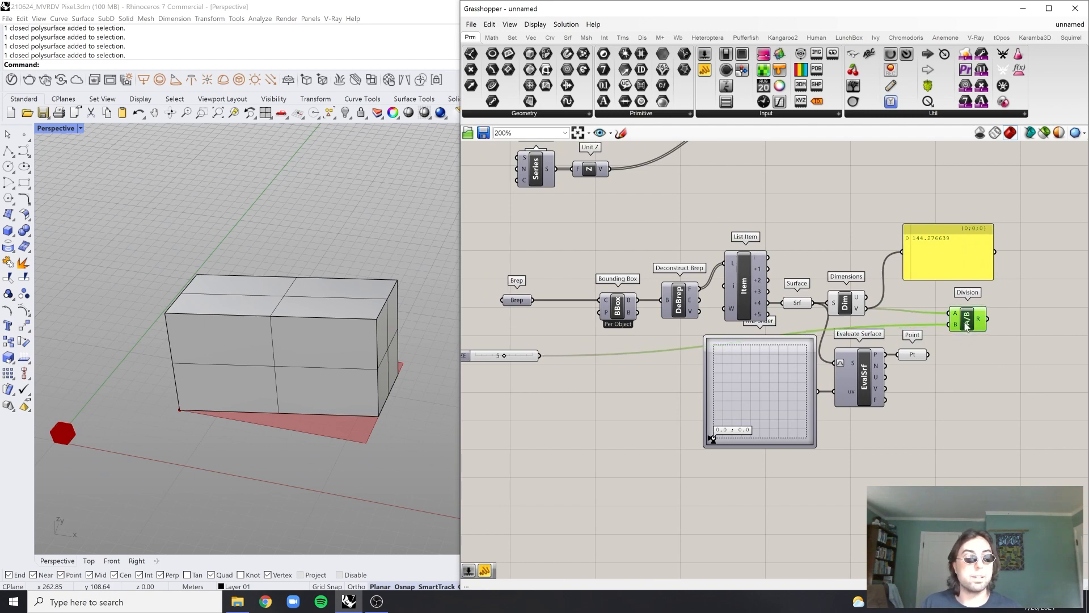
Duplicate the panel, connect Division's R output to the copy and examine the quotient
scroll(919, 272, "up", 3)
left_click(761, 270)
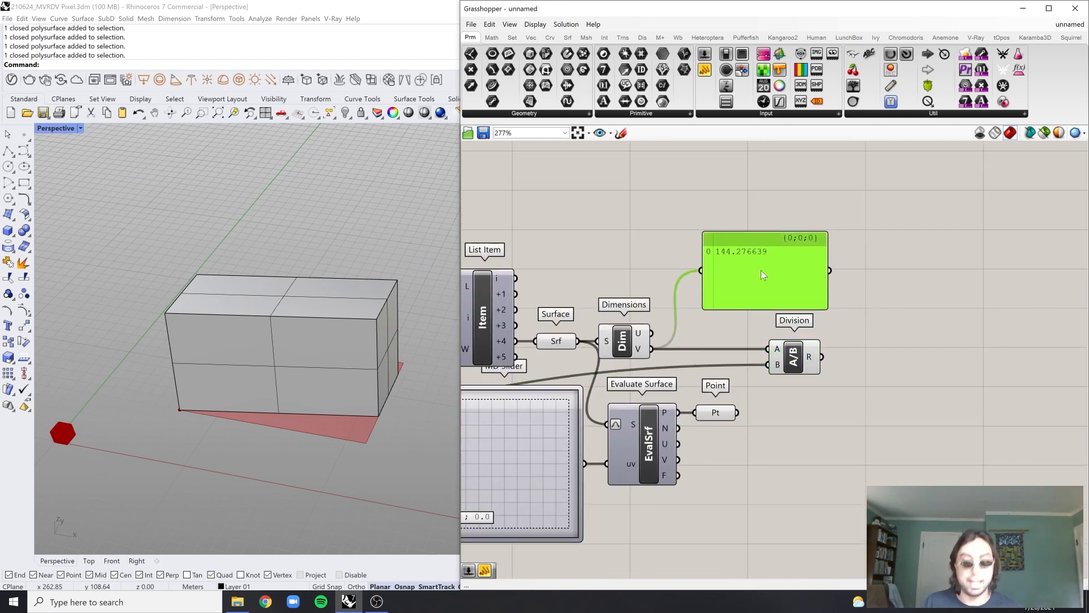
left_click_drag(761, 270, 907, 277, "alt")
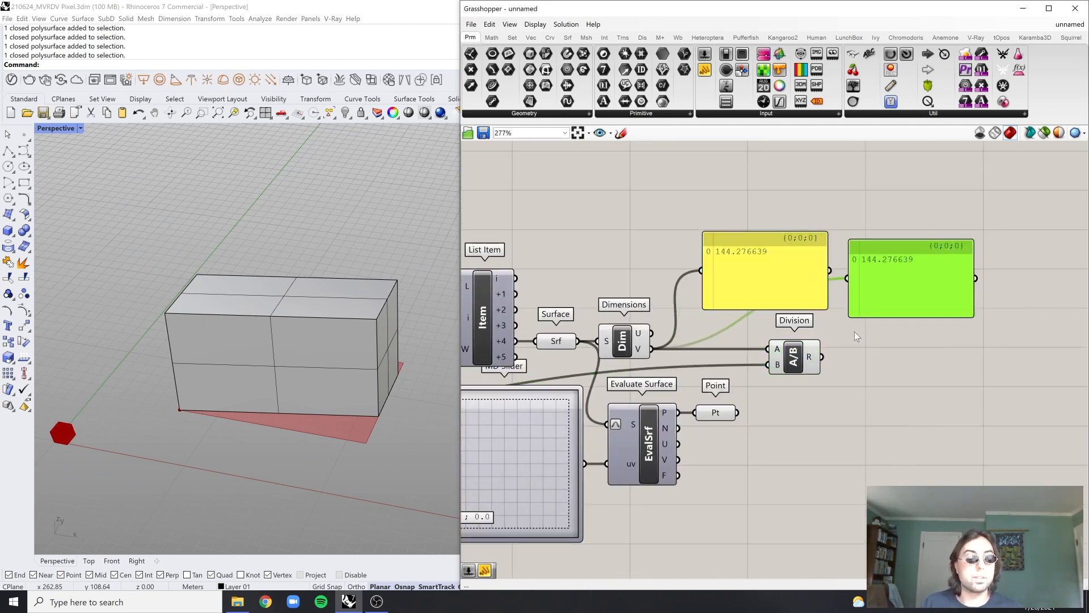
left_click_drag(822, 358, 854, 278)
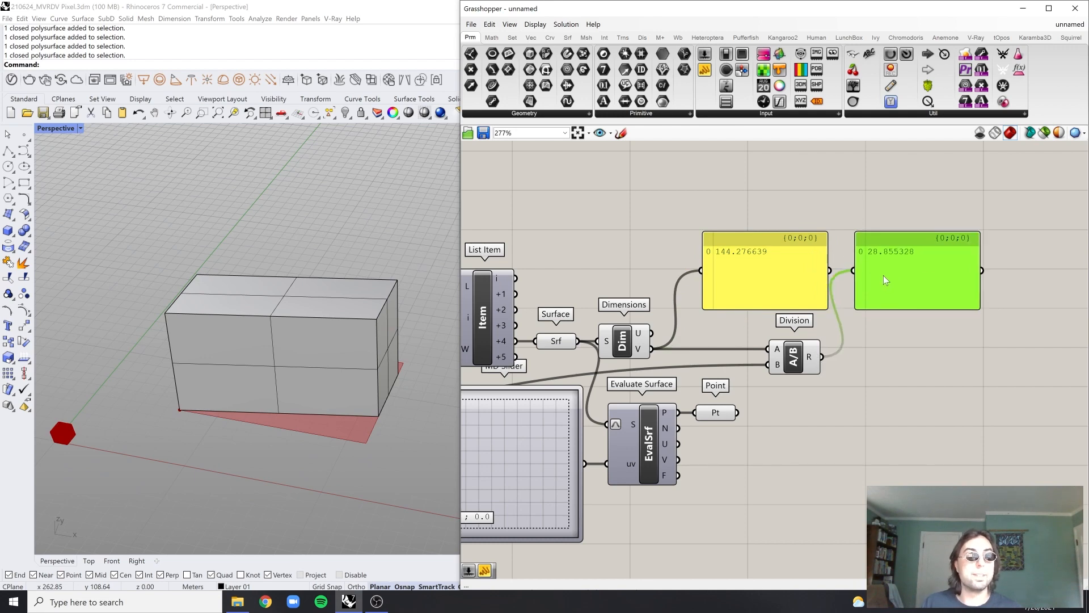
scroll(938, 251, "up", 5)
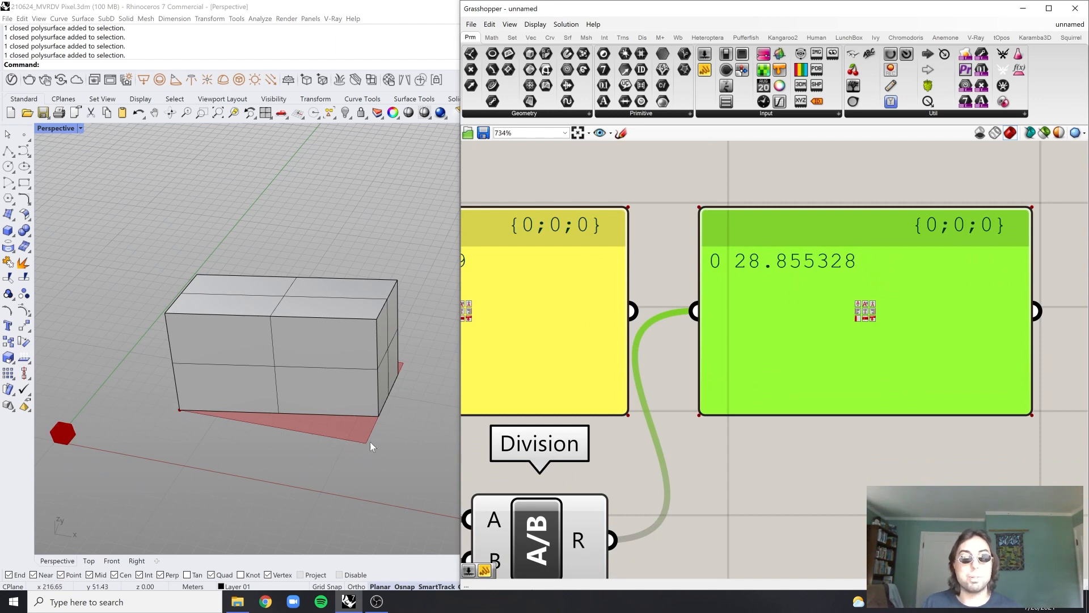
scroll(786, 280, "down", 4)
scroll(782, 273, "up", 2)
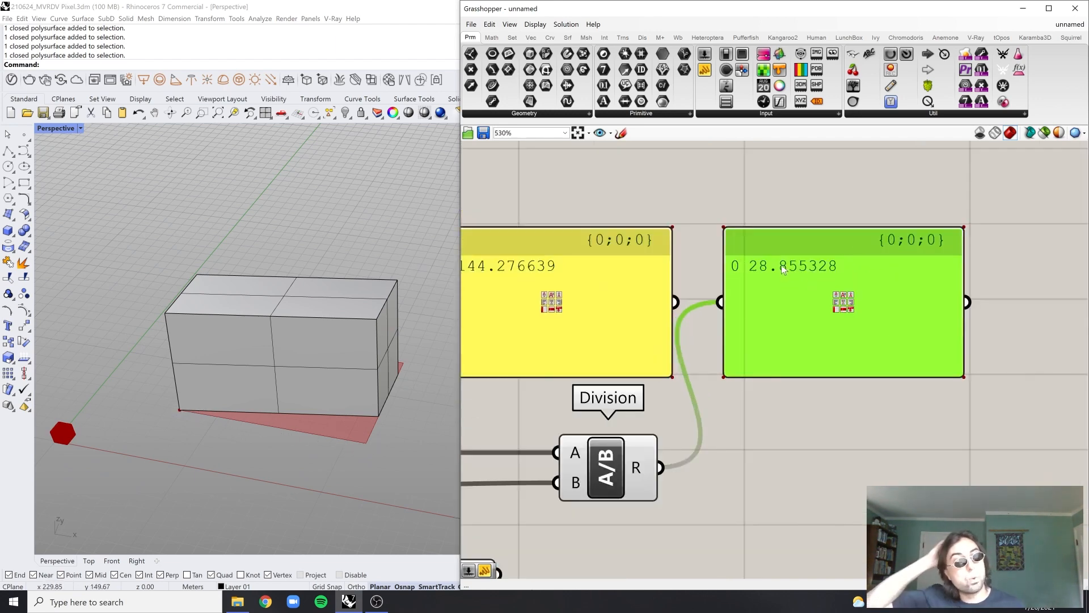
scroll(784, 272, "down", 2)
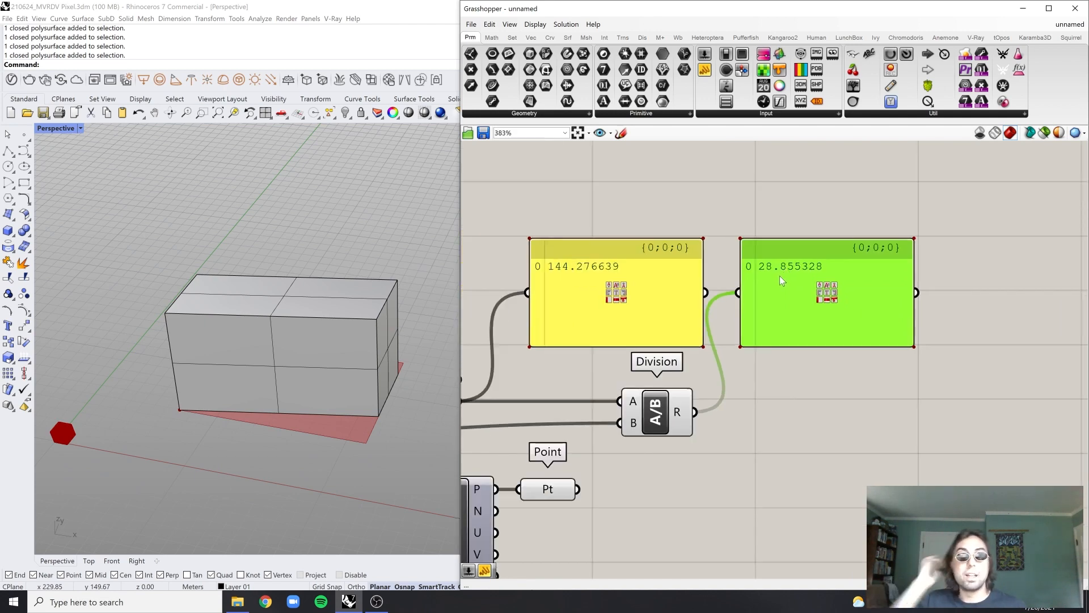
scroll(771, 288, "up", 2)
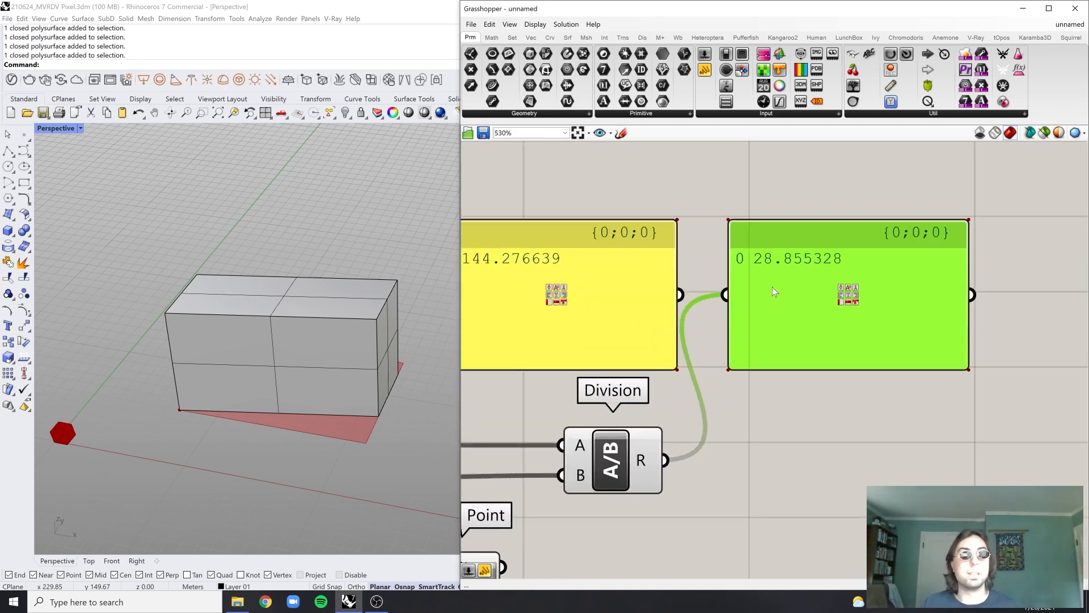
scroll(773, 287, "down", 1)
Add a Round component after Division and connect the R output to its x input
double_click(798, 462)
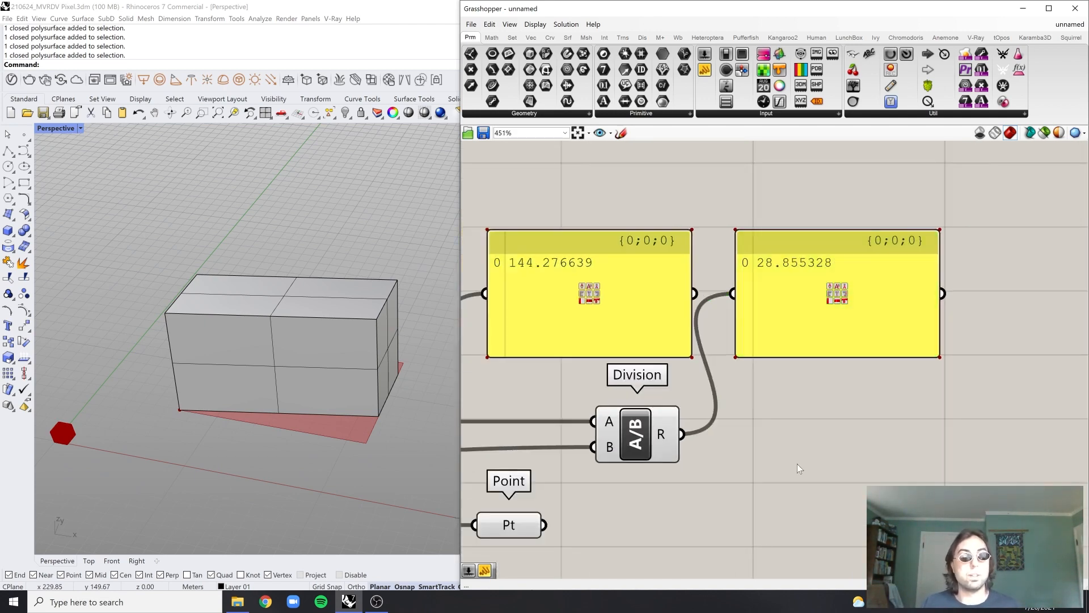
double_click(837, 425)
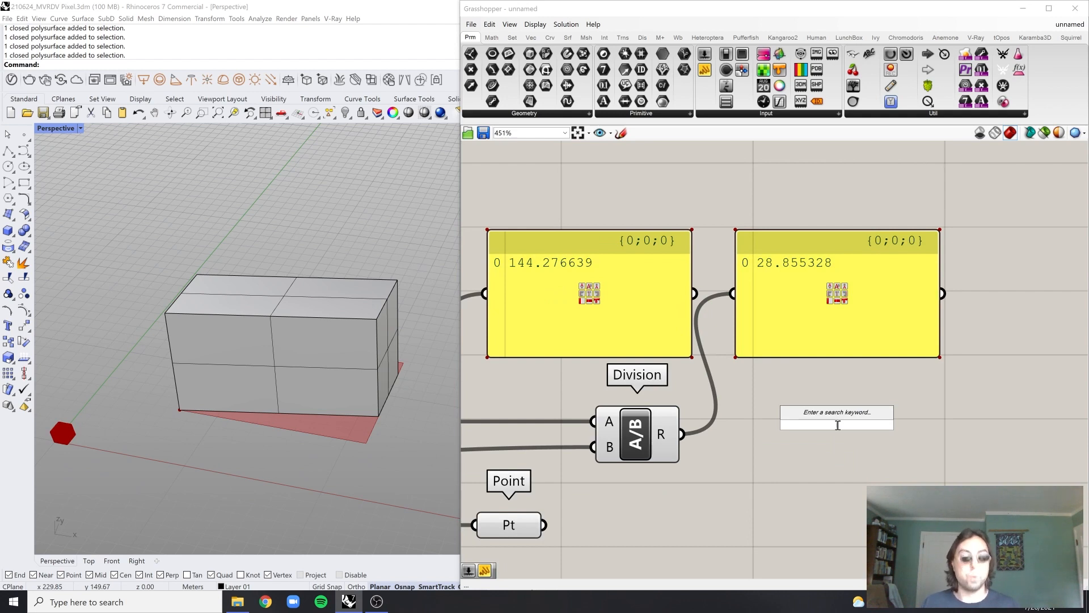
type("round")
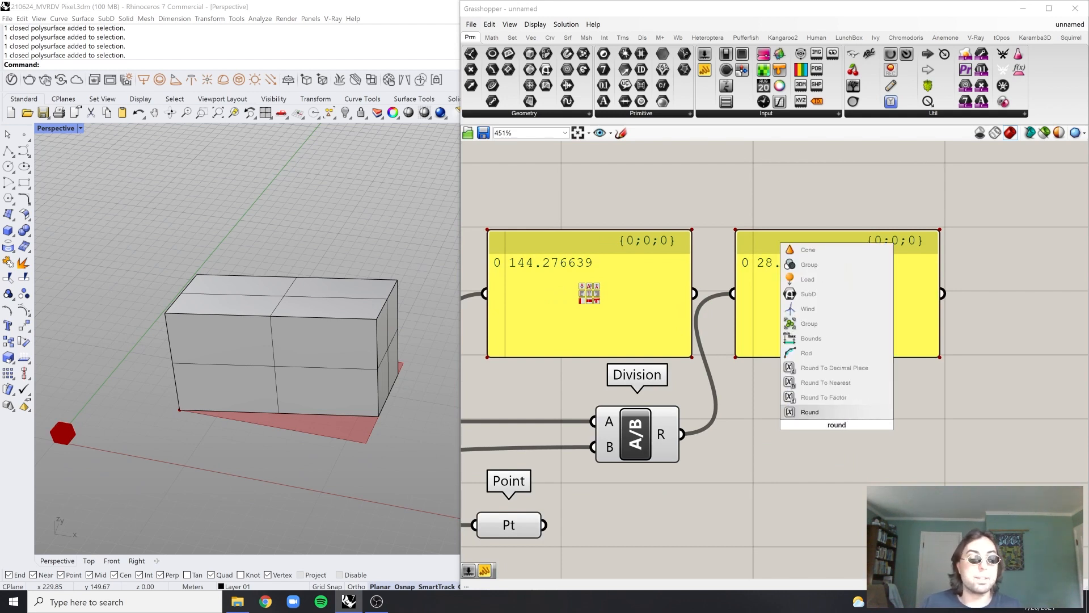
left_click(808, 412)
left_click_drag(681, 434, 792, 424)
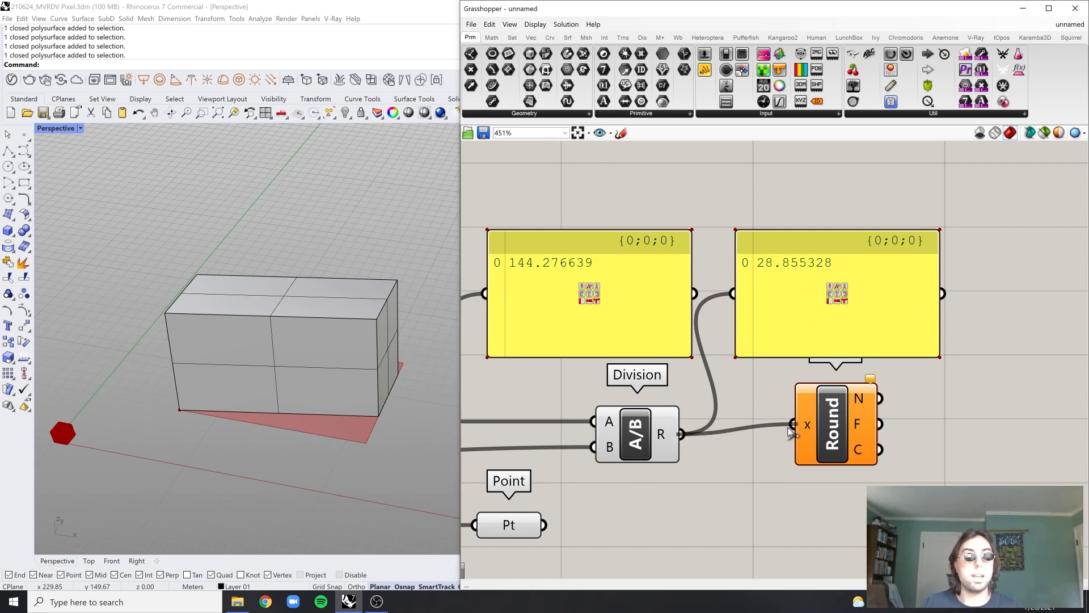
Place the Round component beside Division and shift the quotient panel away from the first panel
left_click_drag(864, 400, 844, 422)
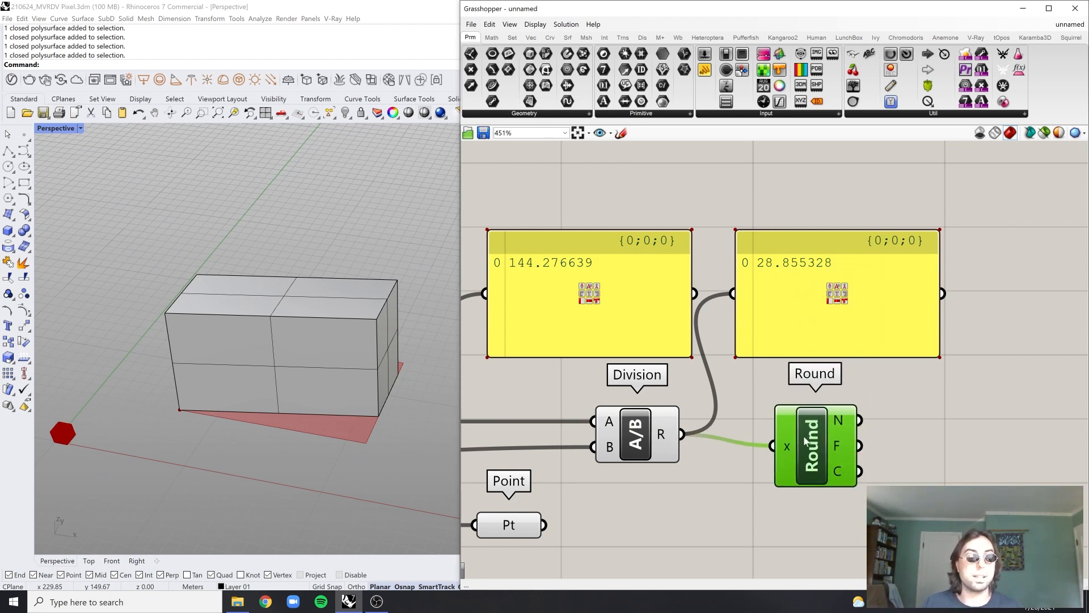
left_click_drag(805, 442, 786, 430)
left_click_drag(811, 275, 856, 279)
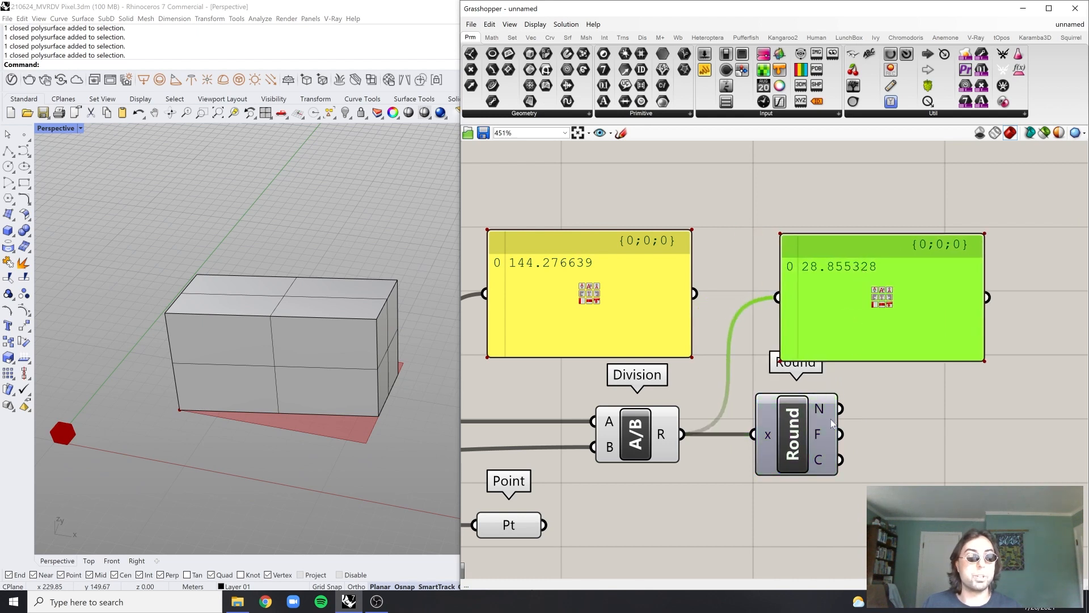
Feed Round's N, F and C outputs into the quotient panel one at a time to compare the rounding results
left_click_drag(840, 408, 778, 296)
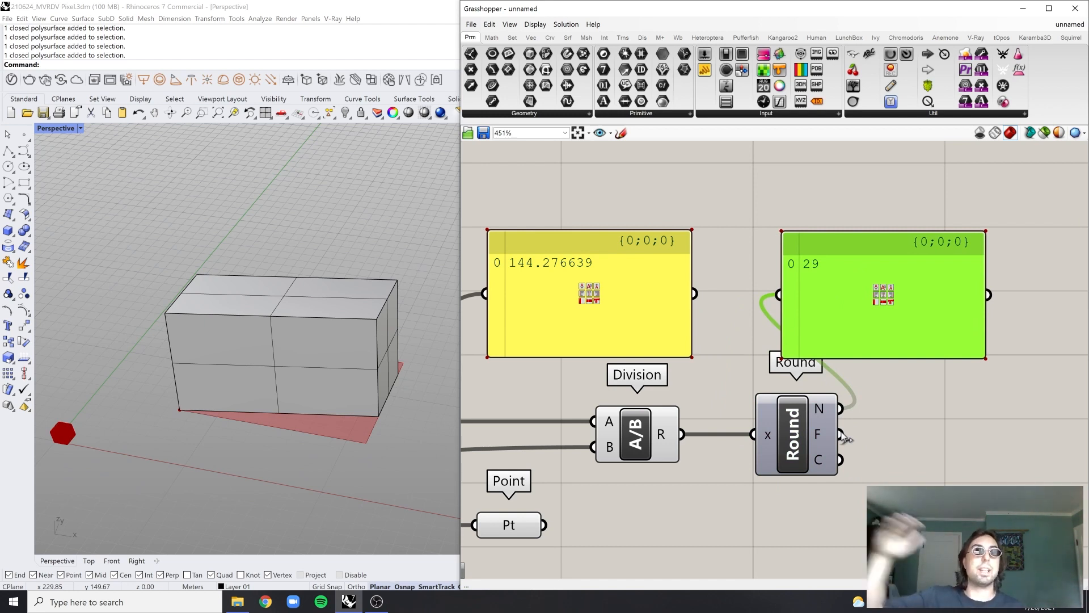
left_click_drag(841, 434, 781, 291)
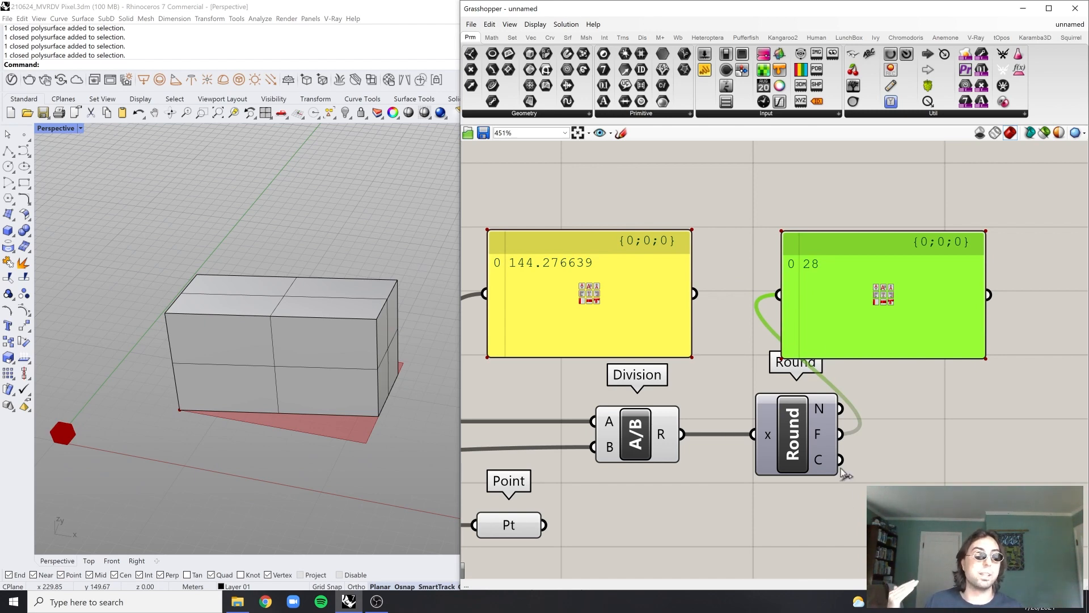
left_click_drag(841, 460, 783, 310)
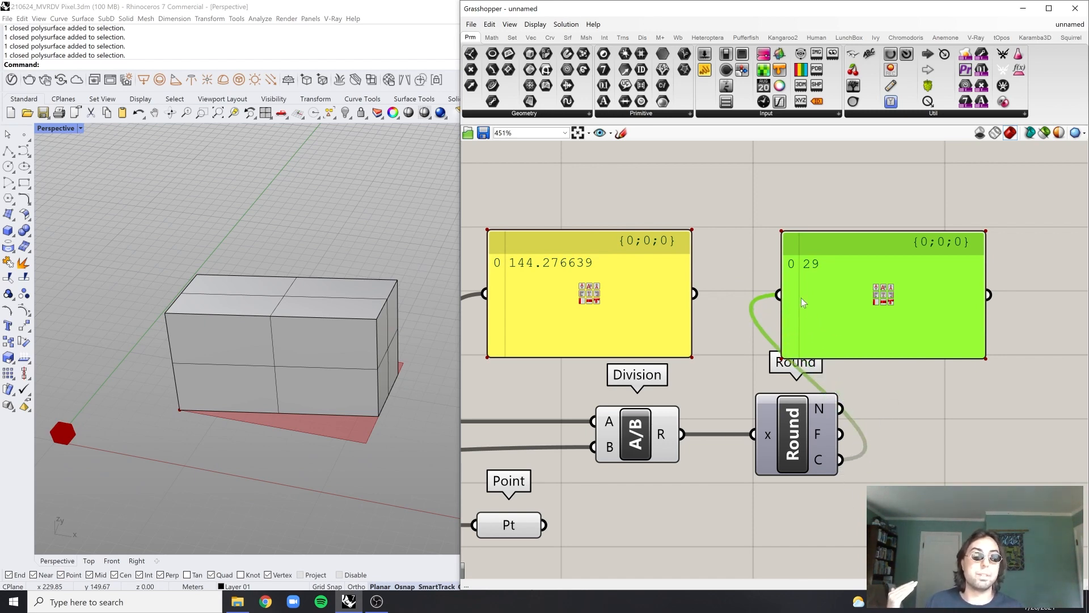
Delete the quotient panel, duplicate the V dimension panel above Round and feed Round's F output into the copy
key("Delete")
scroll(965, 290, "down", 5)
scroll(956, 349, "up", 3)
right_click_drag(915, 362, 869, 396)
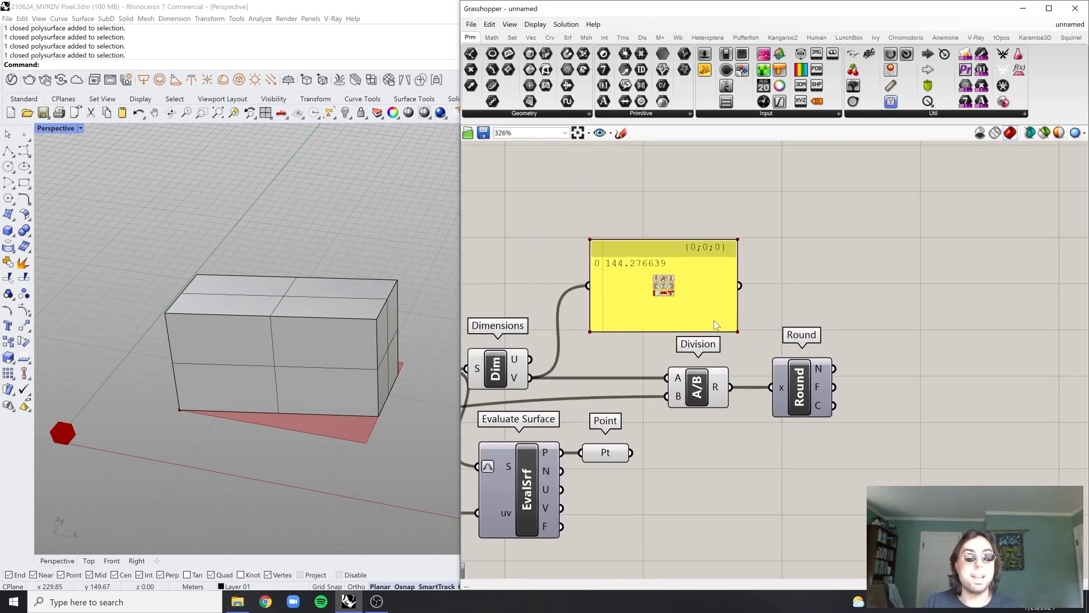
left_click(714, 318)
left_click_drag(714, 319, 946, 323, "alt")
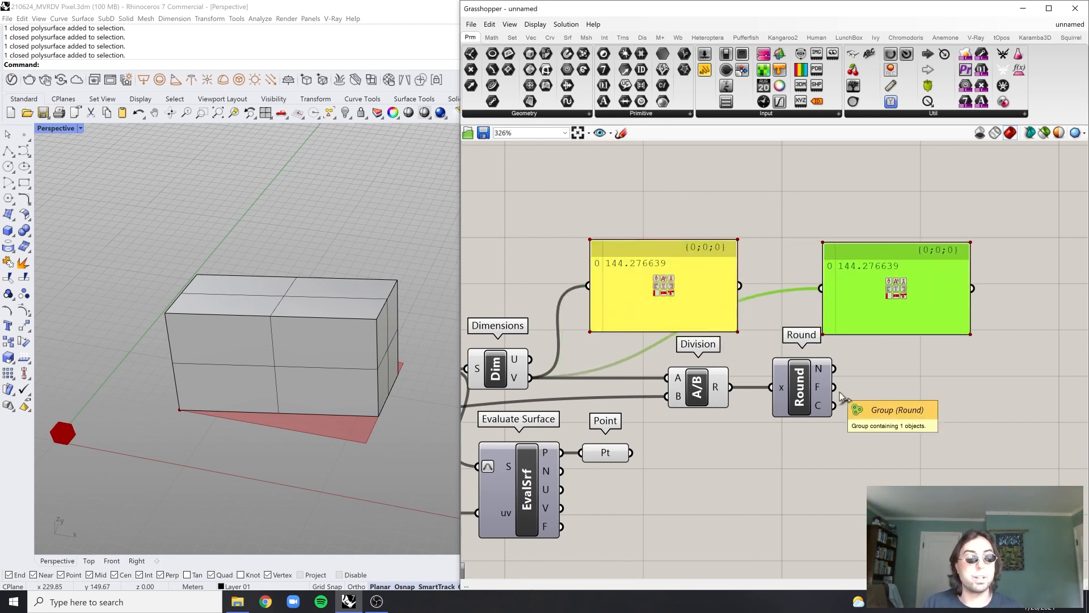
left_click_drag(834, 387, 821, 288)
Examine how the earlier Series, Graft Tree, Construct Point and Move chain builds the point grid, compared with the dimension chain
scroll(870, 294, "down", 2)
scroll(830, 369, "up", 3)
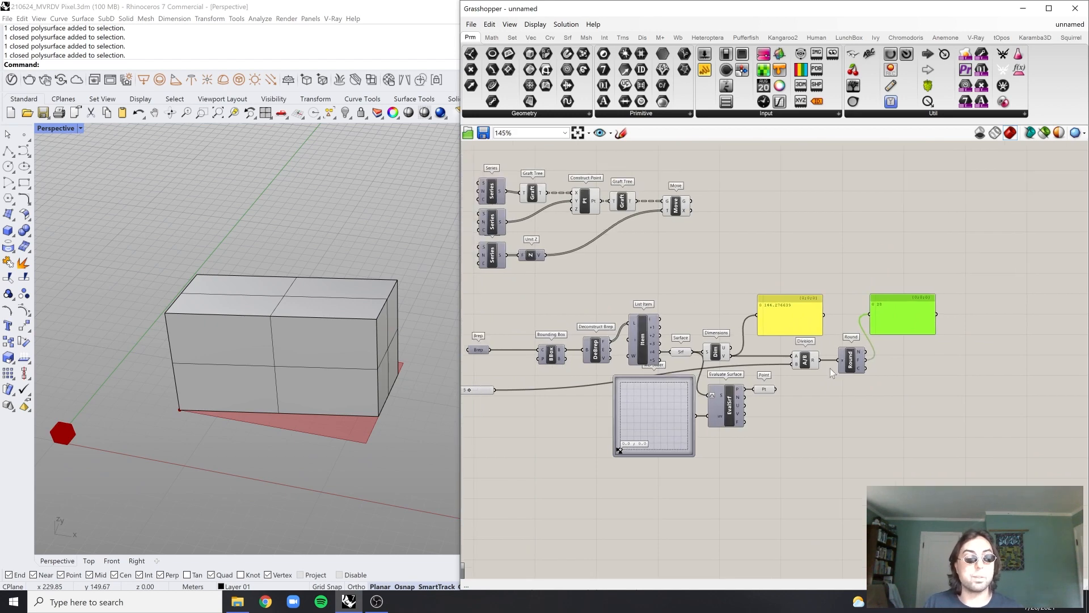
right_click_drag(944, 311, 1002, 378)
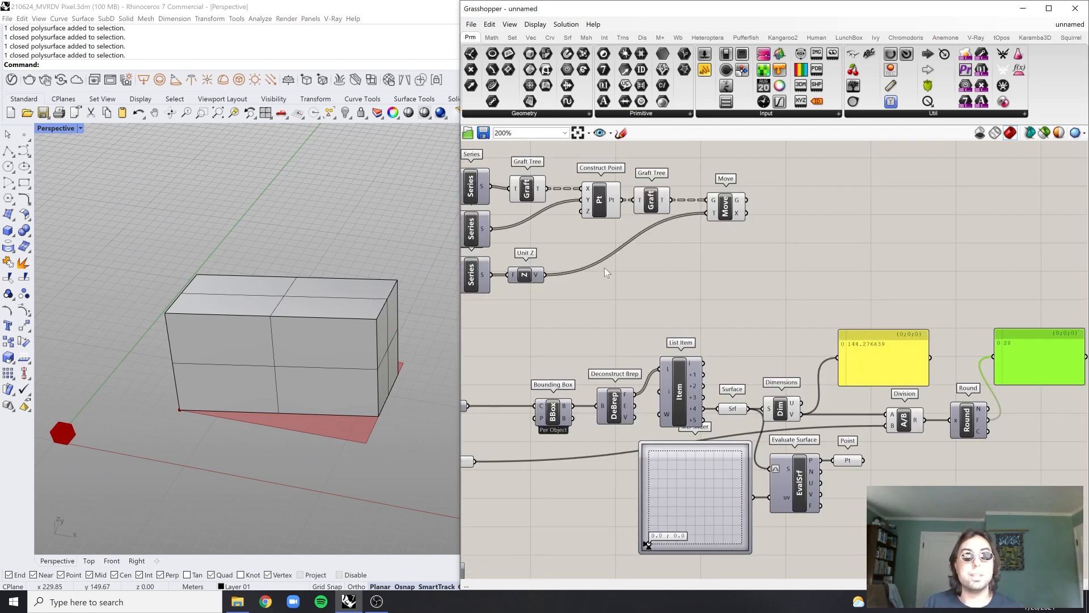
right_click_drag(604, 267, 727, 332)
scroll(670, 246, "up", 2)
scroll(661, 262, "down", 3)
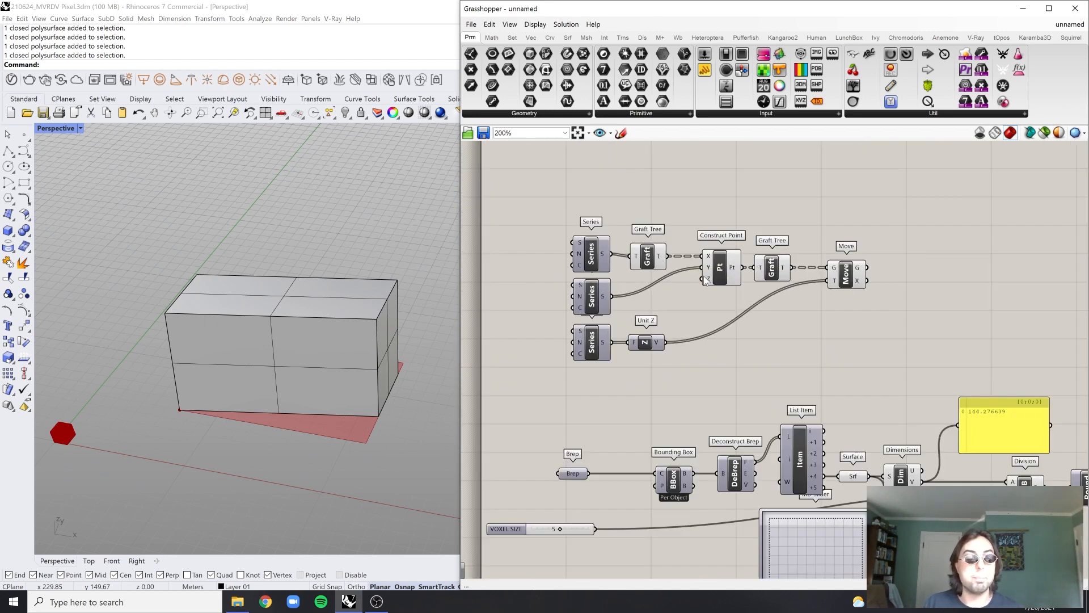
scroll(703, 272, "up", 2)
left_click(719, 277)
left_click(641, 261, "shift")
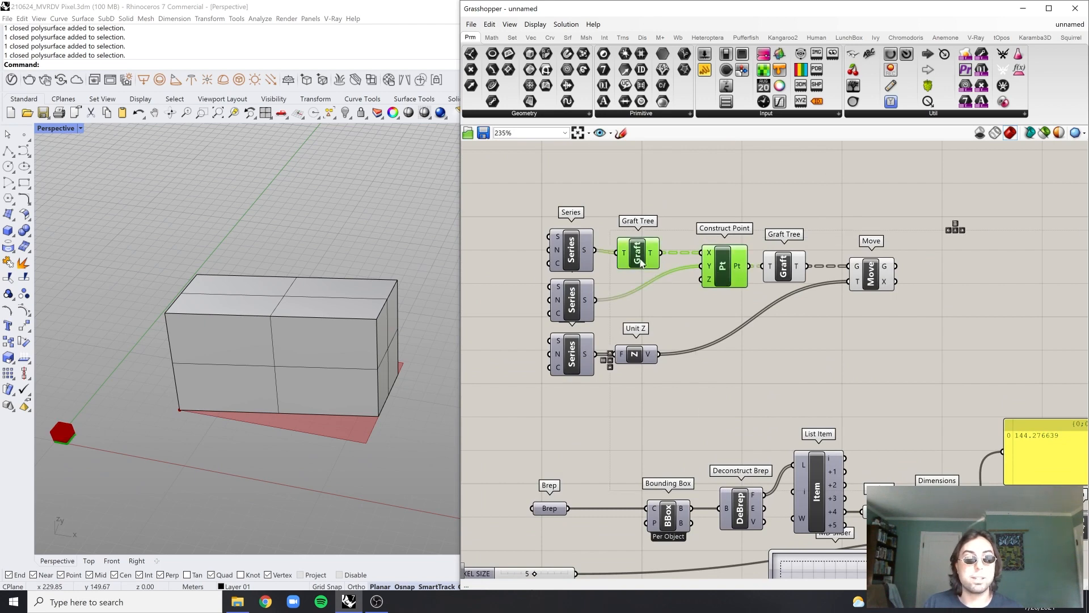
scroll(642, 262, "down", 2)
scroll(630, 261, "up", 3)
scroll(629, 261, "down", 4)
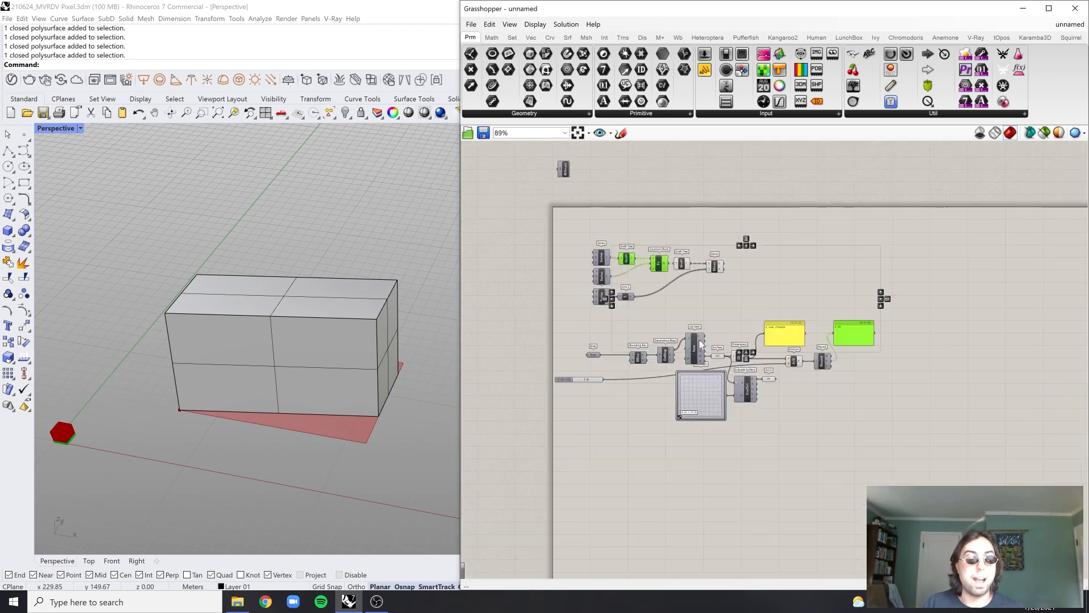
scroll(704, 321, "up", 3)
left_click(855, 441)
Add a Series component below Round, offset toward the output side of the definition
right_click_drag(882, 433, 861, 424)
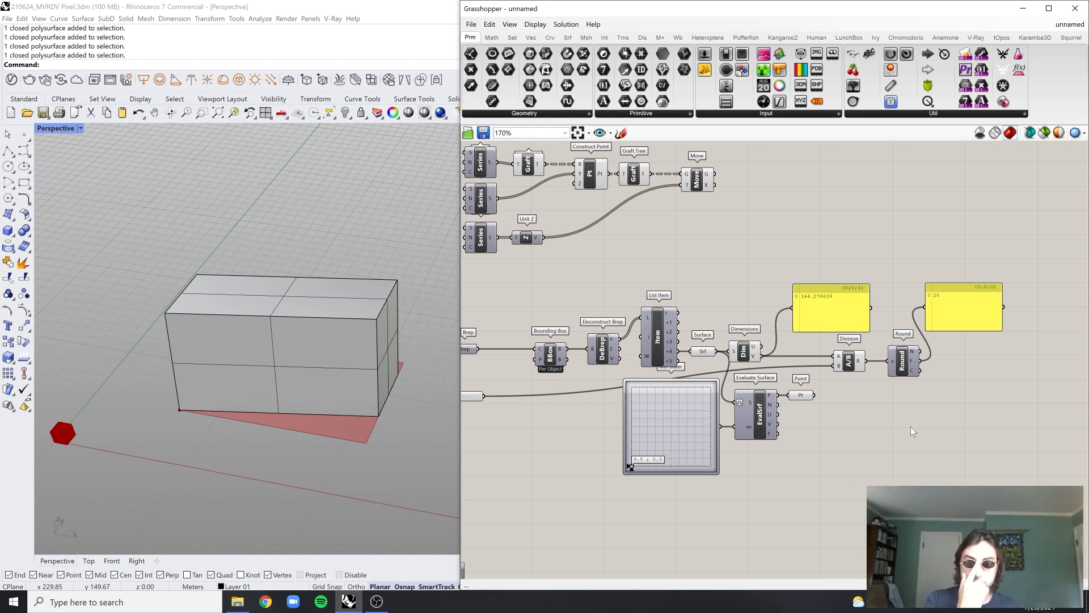
double_click(911, 426)
type("ser")
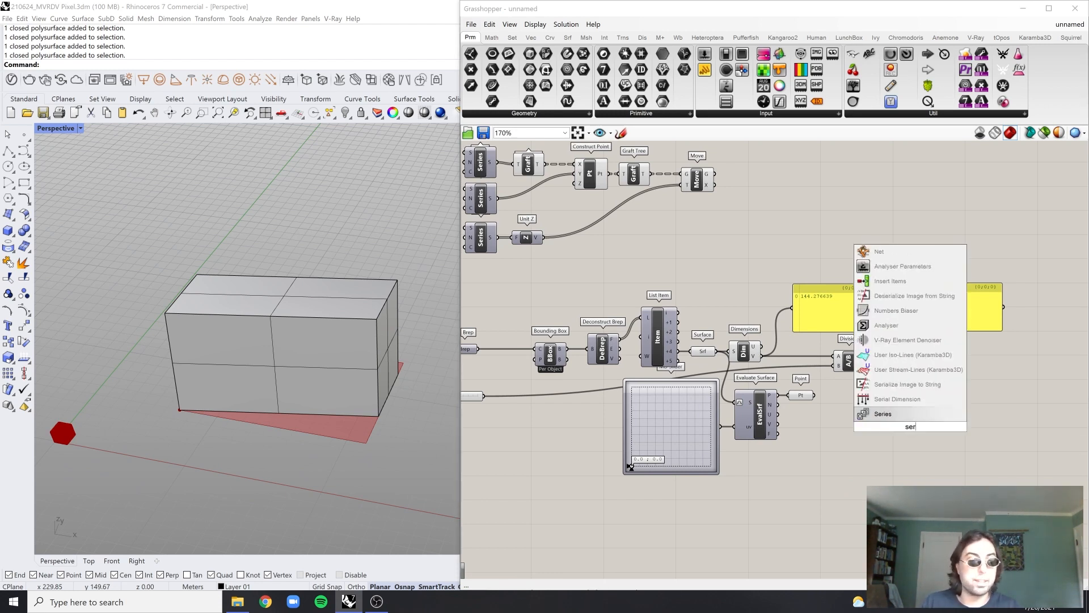
key("Return")
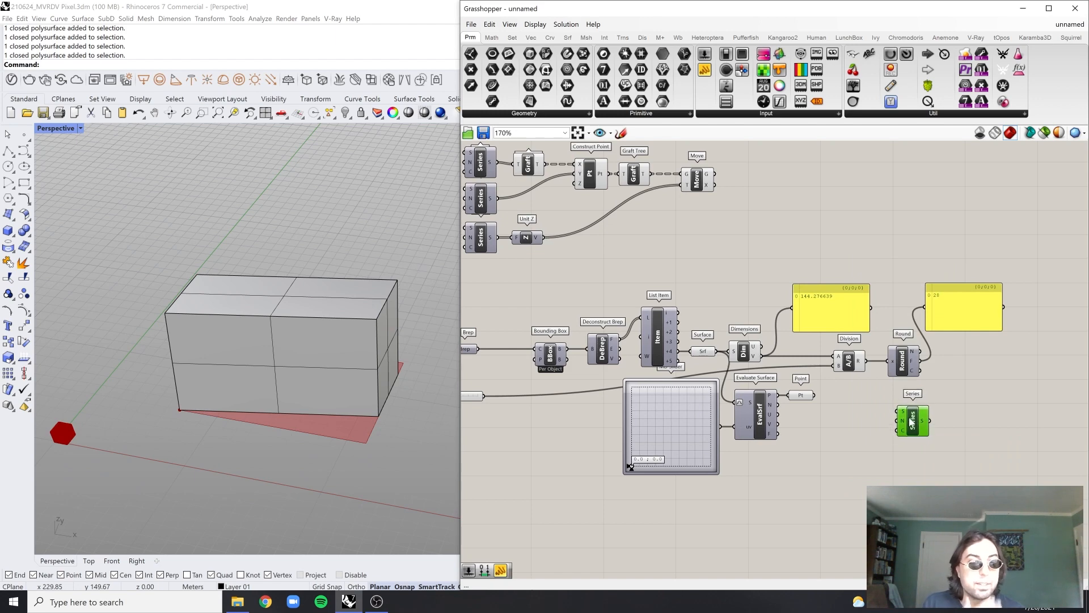
left_click_drag(926, 415, 976, 416)
left_click(988, 386)
Connect the VOXEL SIZE slider to the new Series component's N (step) input
scroll(988, 387, "up", 3)
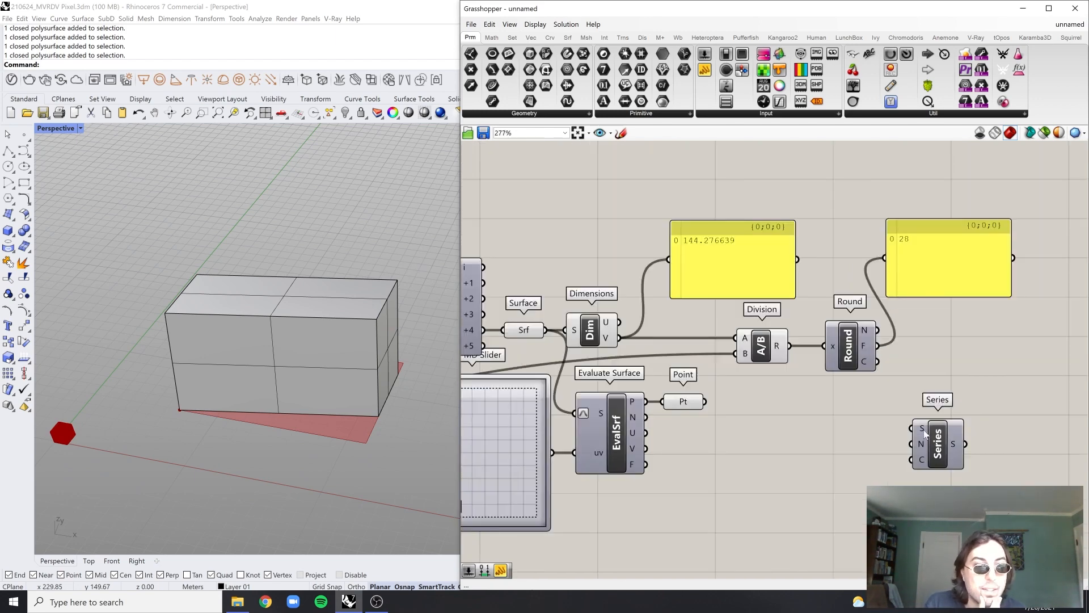
scroll(923, 429, "down", 2)
scroll(924, 437, "up", 3)
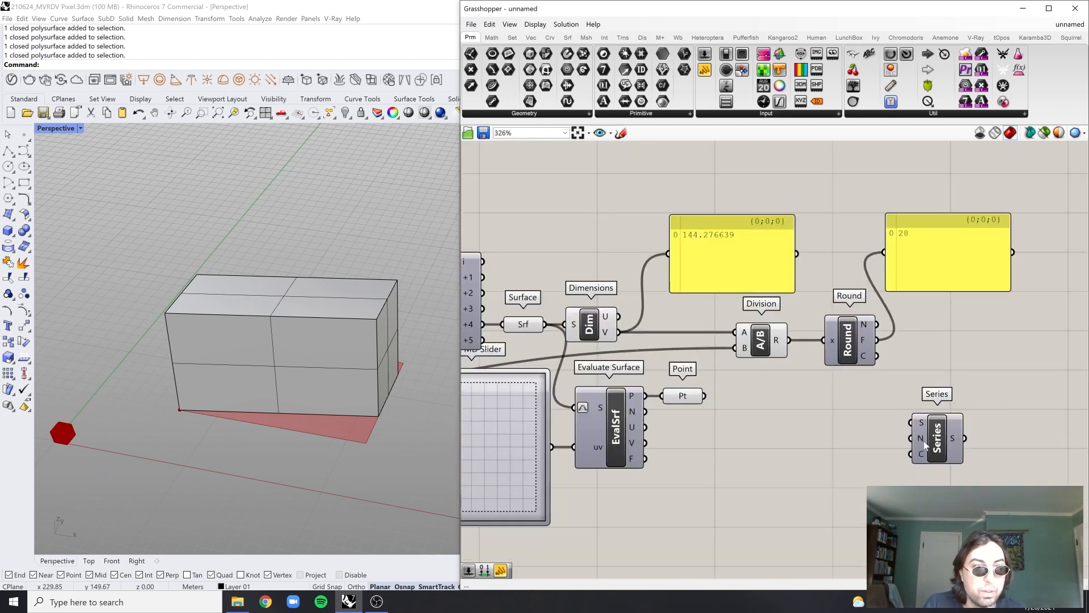
scroll(925, 445, "down", 3)
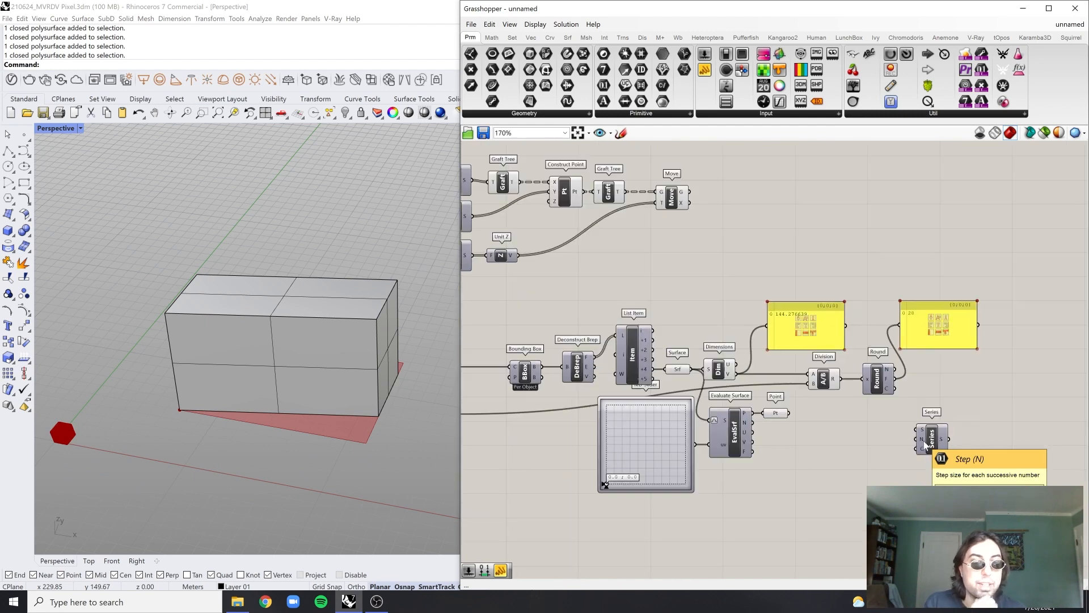
right_click_drag(891, 446, 947, 418)
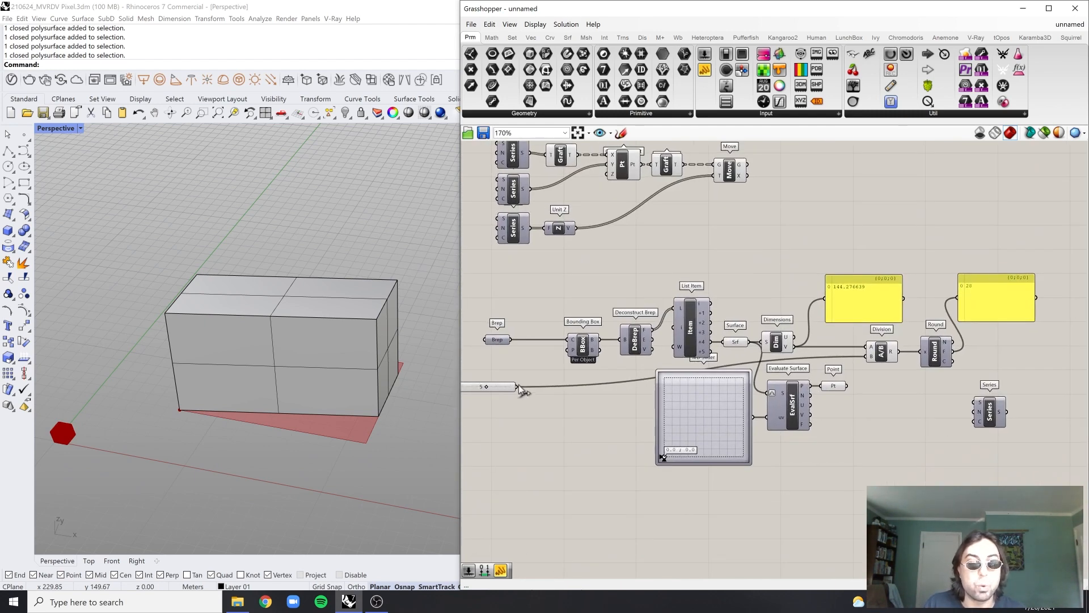
left_click_drag(518, 387, 979, 412)
Connect Round's F output to the Series component's C (count) input
scroll(978, 419, "up", 4)
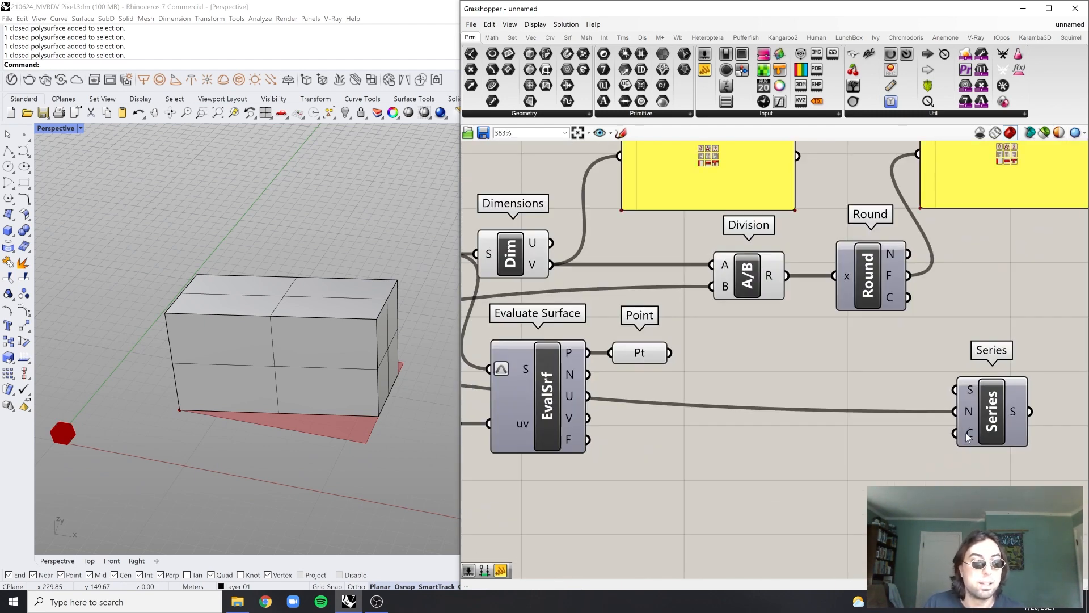
right_click_drag(967, 436, 797, 470)
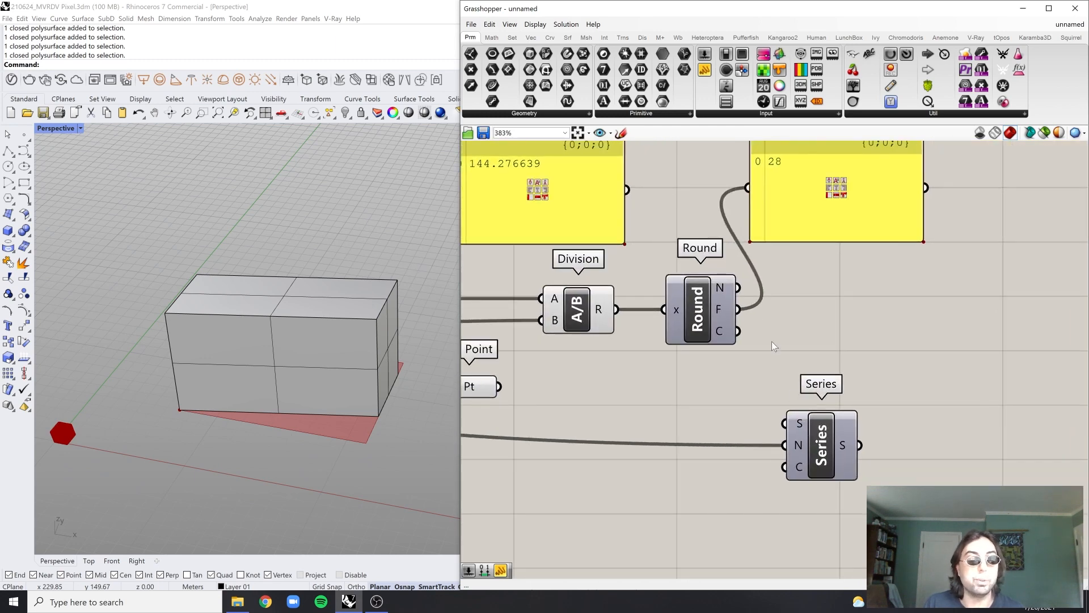
scroll(747, 313, "down", 3)
scroll(778, 209, "up", 3)
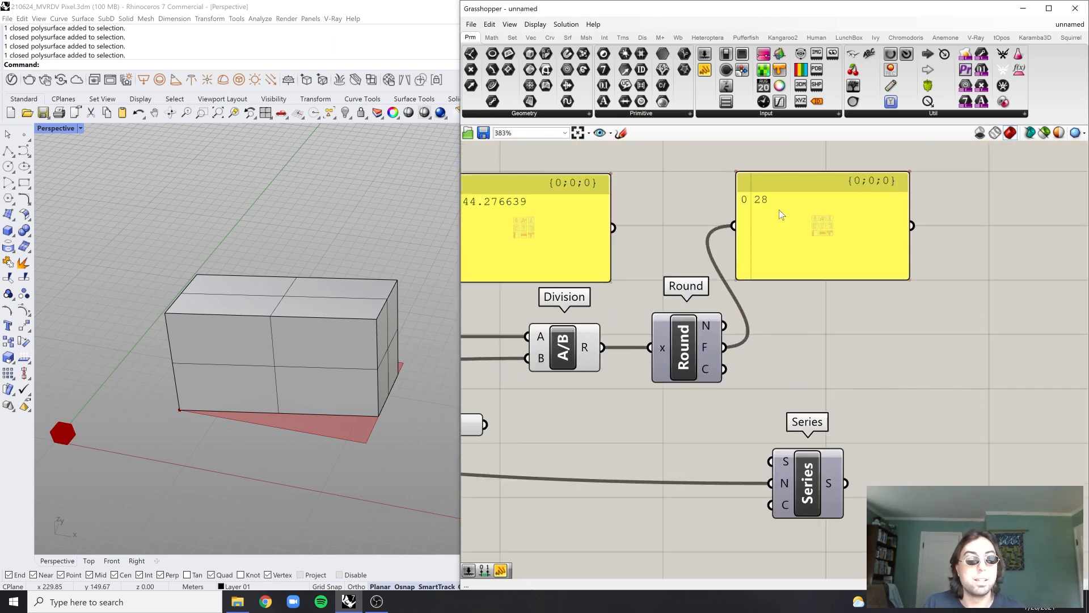
left_click_drag(726, 352, 840, 497)
scroll(833, 423, "down", 4)
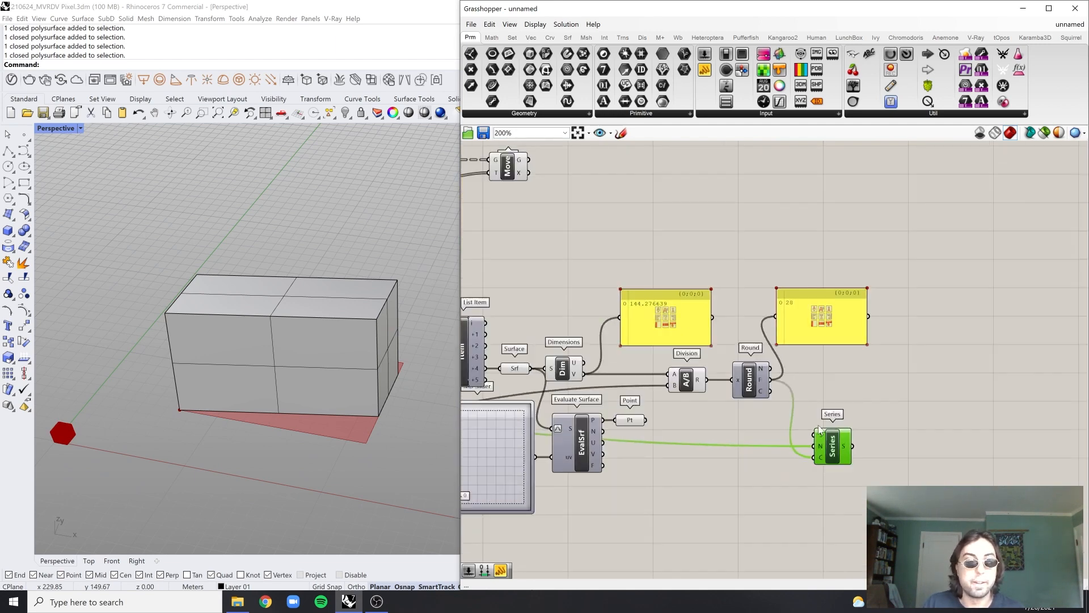
Add a Move component after Series and connect the evaluated corner Point to its G input
right_click_drag(870, 428, 907, 424)
scroll(902, 411, "up", 3)
double_click(902, 378)
type("move")
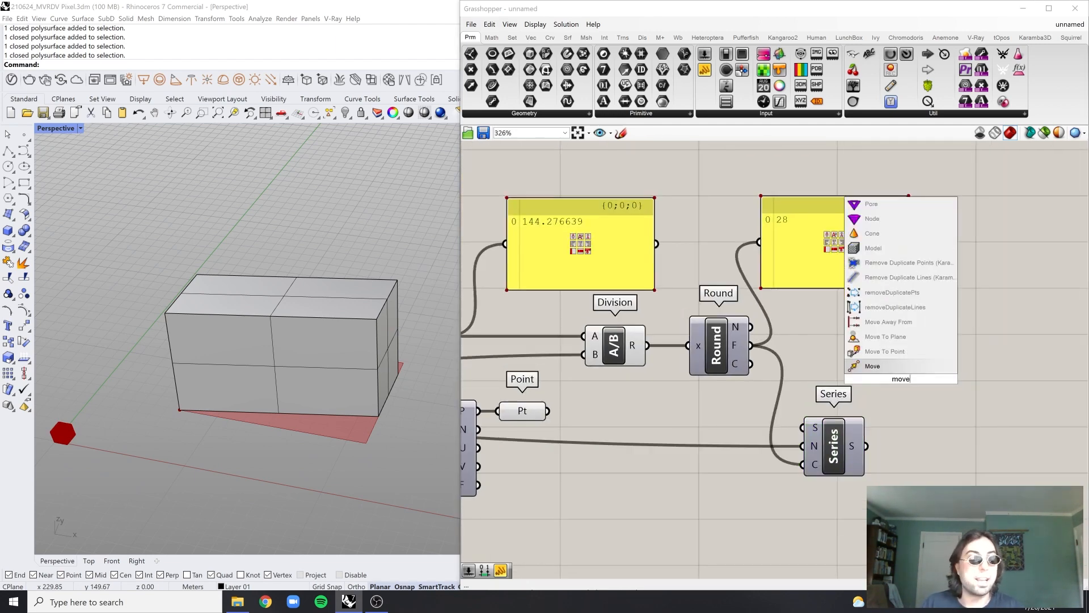
key("Return")
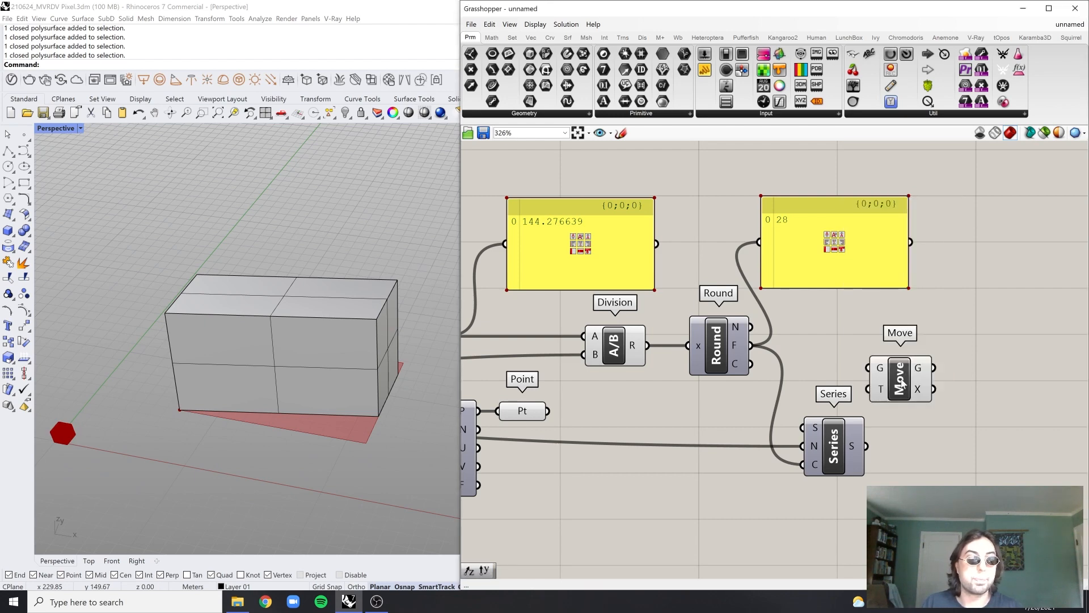
scroll(796, 339, "down", 1)
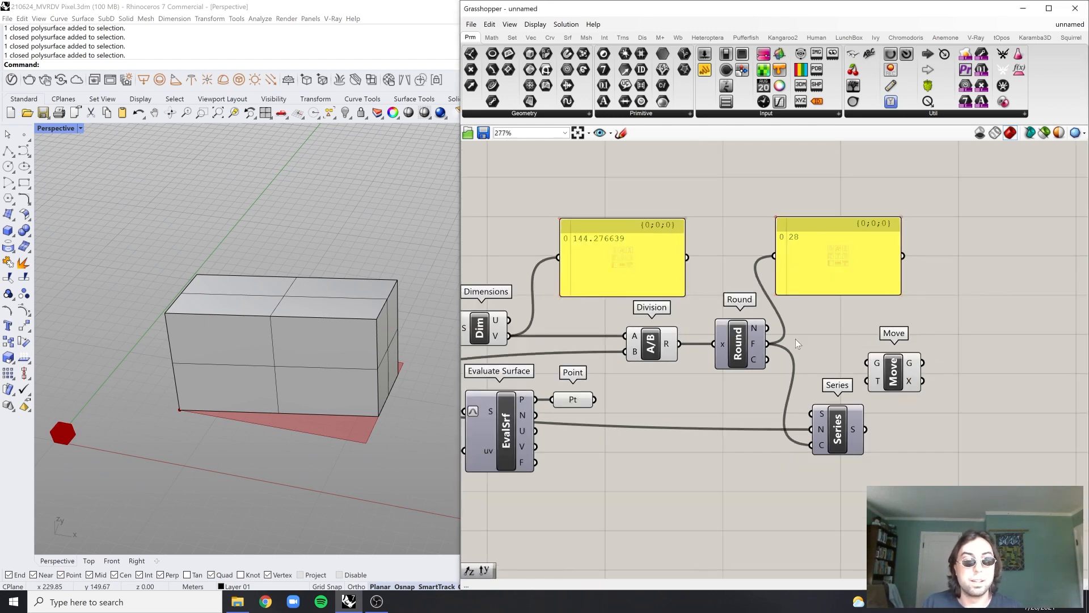
left_click(581, 404)
left_click(651, 412)
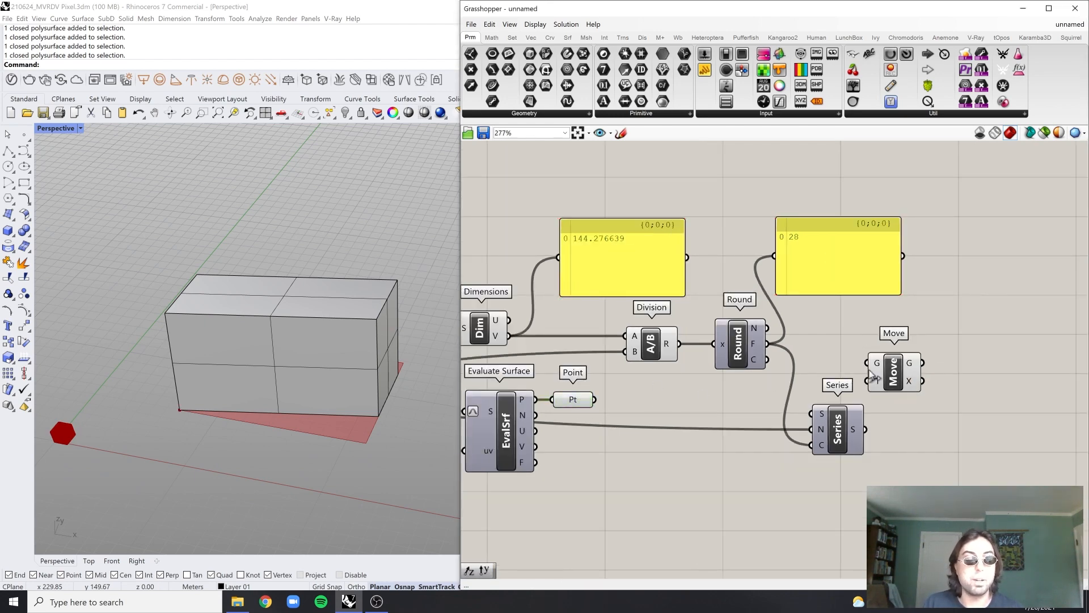
left_click_drag(894, 371, 940, 389)
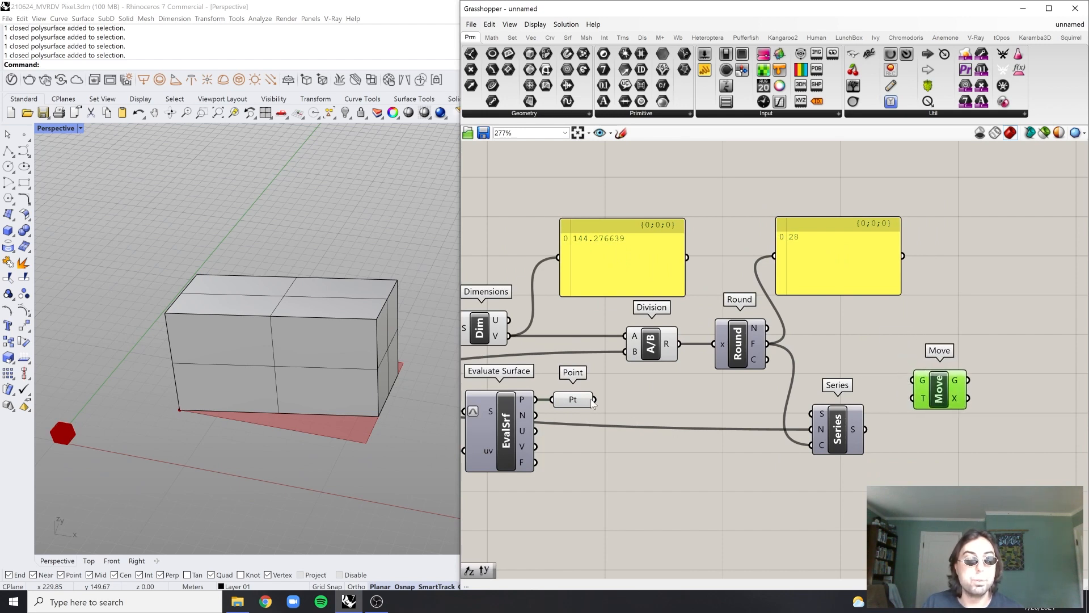
left_click_drag(593, 399, 951, 410)
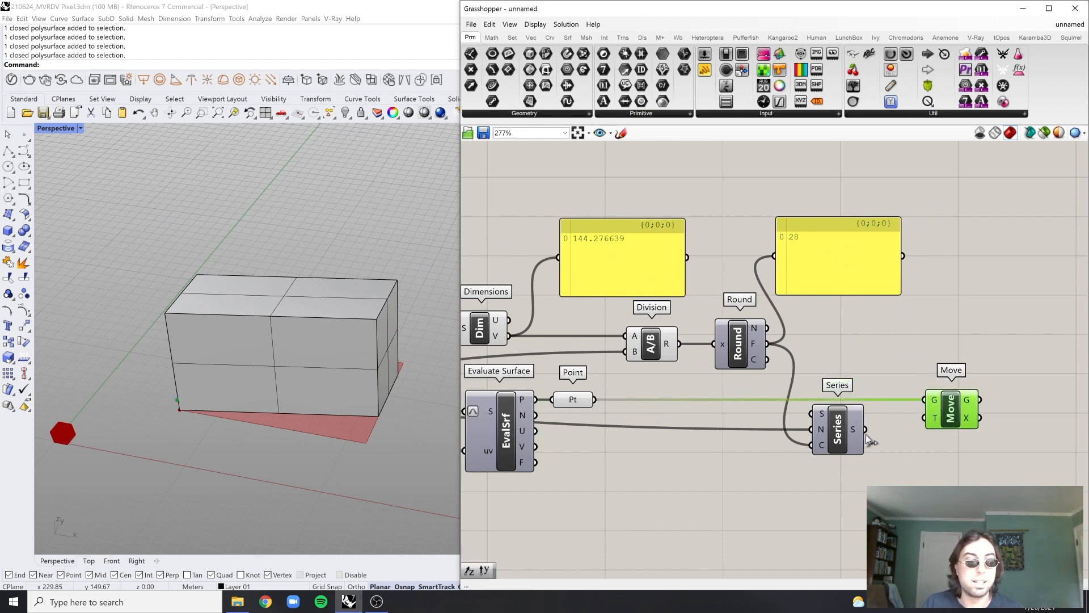
Add a Unit X vector, feed it the Series output and connect its V output to Move's T input
double_click(936, 465)
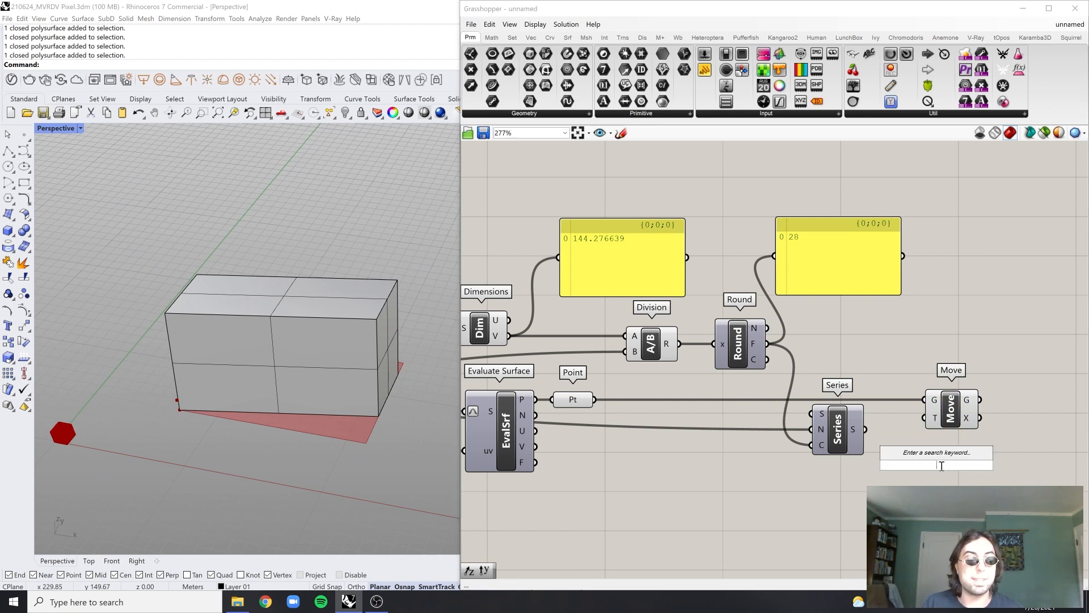
type("unit x")
left_click(924, 431)
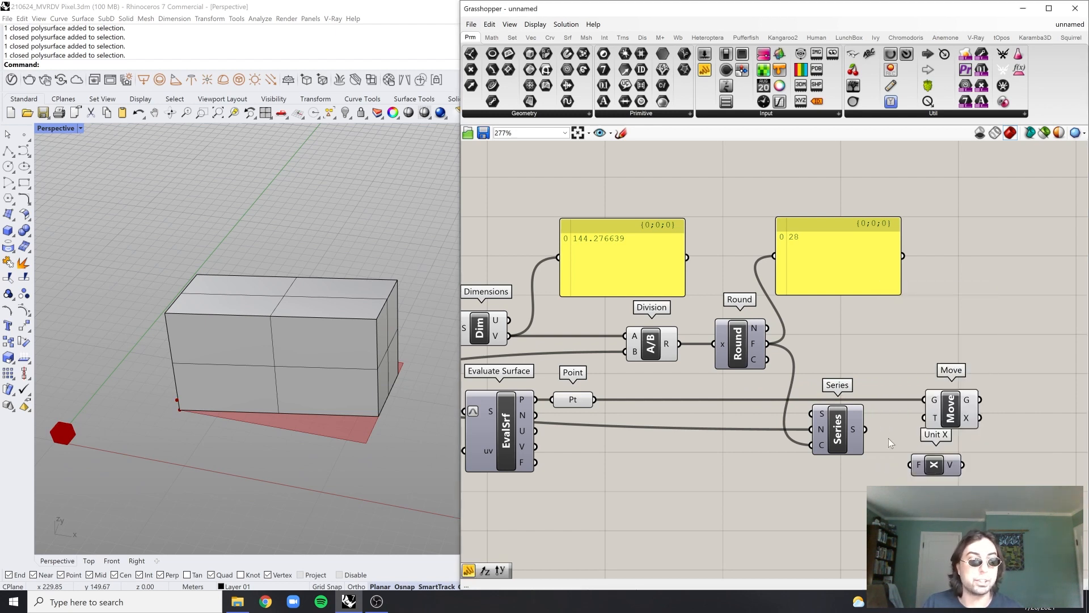
left_click_drag(867, 433, 911, 465)
left_click_drag(959, 406, 993, 407)
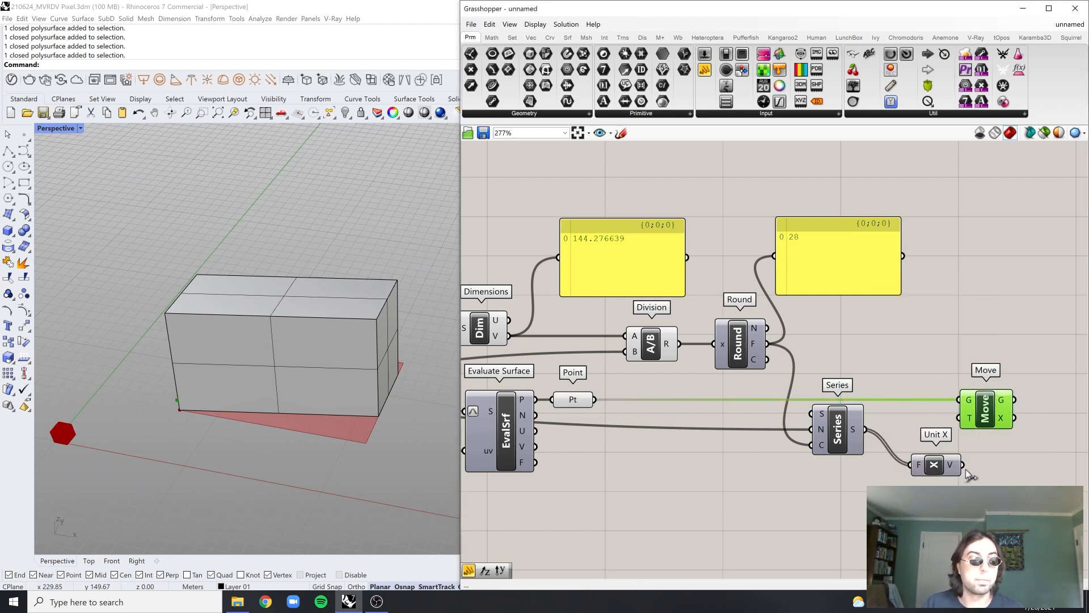
left_click_drag(963, 465, 959, 418)
Line up Unit X and Move with Series and inspect the row of moved points along the box's base edge
left_click_drag(946, 472, 920, 434)
scroll(896, 390, "up", 2)
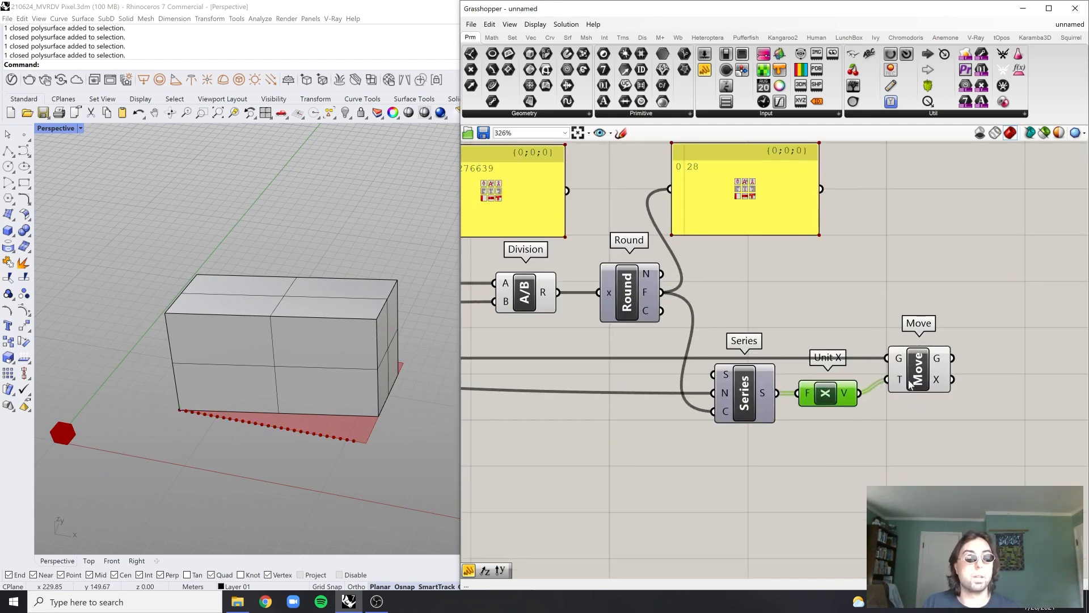
left_click_drag(919, 379, 914, 393)
scroll(295, 437, "up", 3)
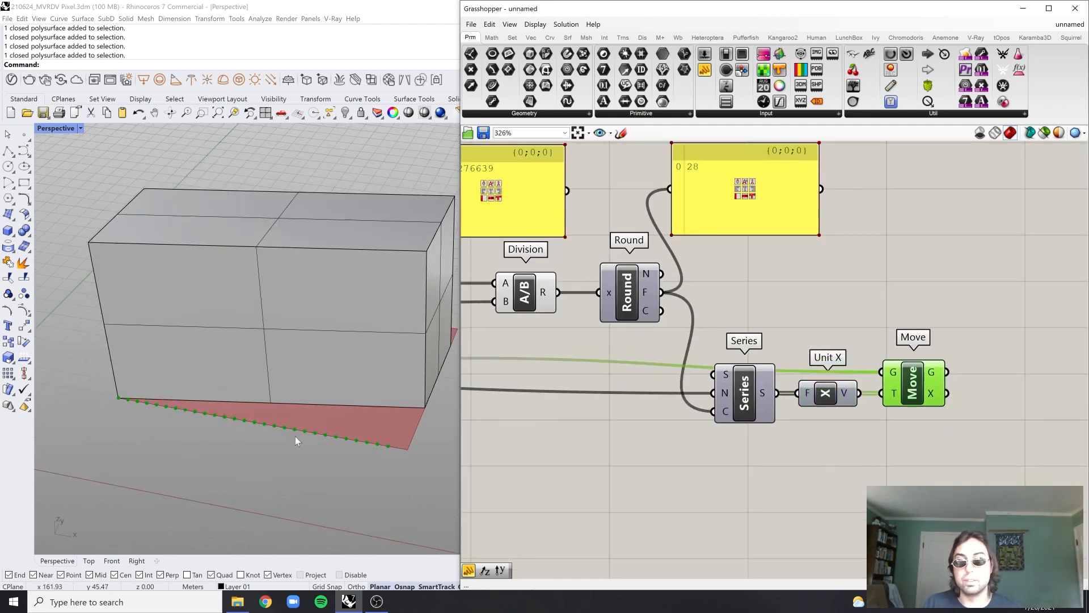
scroll(286, 388, "up", 5)
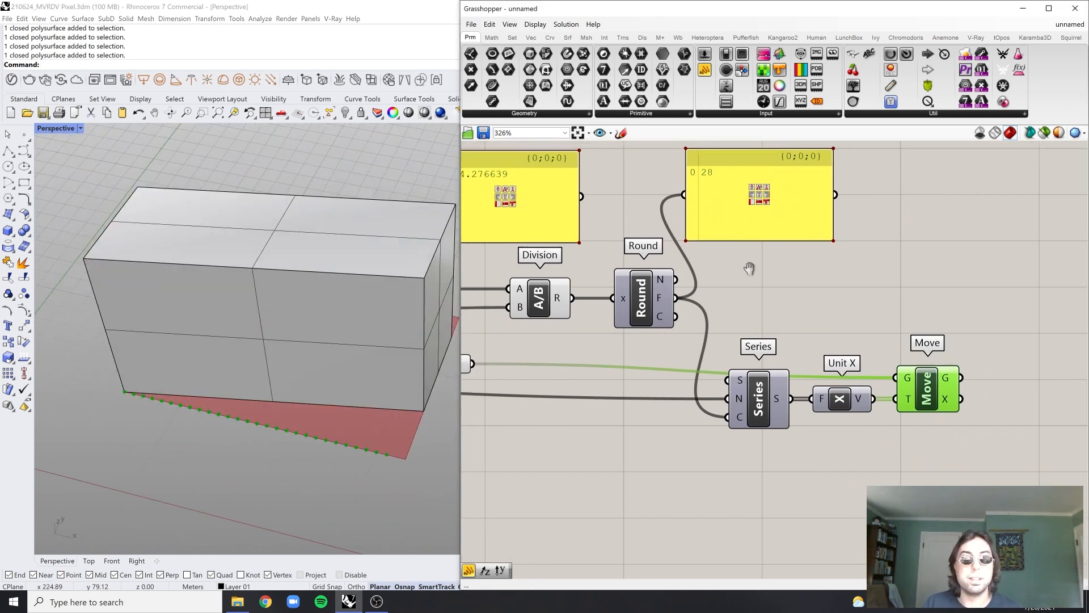
Try Round's N output and its C output in turn as the Series component's C (count) input
scroll(404, 458, "down", 6)
scroll(392, 446, "up", 4)
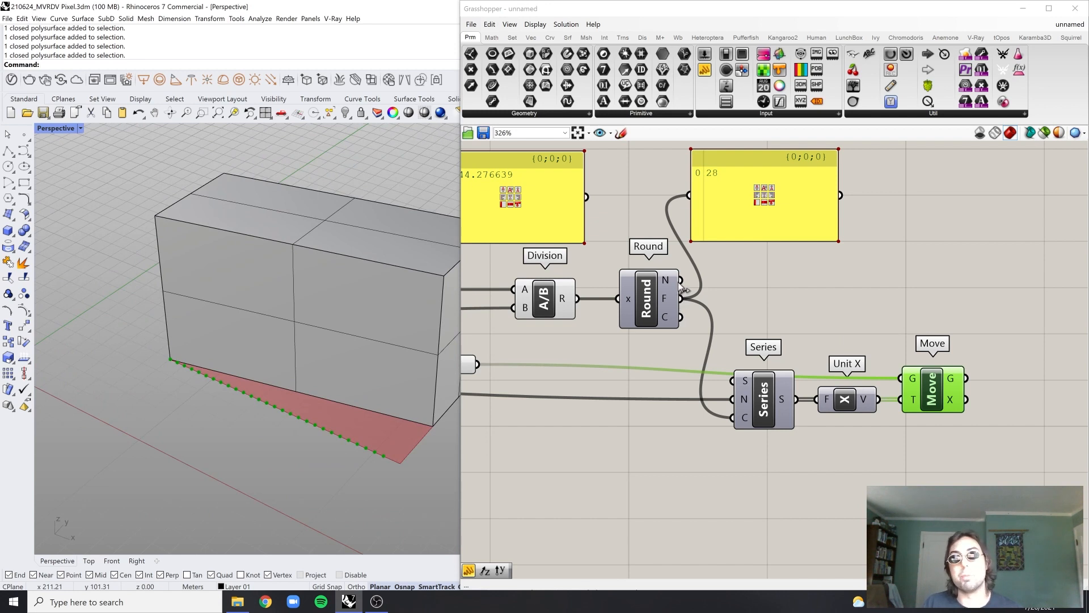
left_click_drag(681, 280, 732, 420)
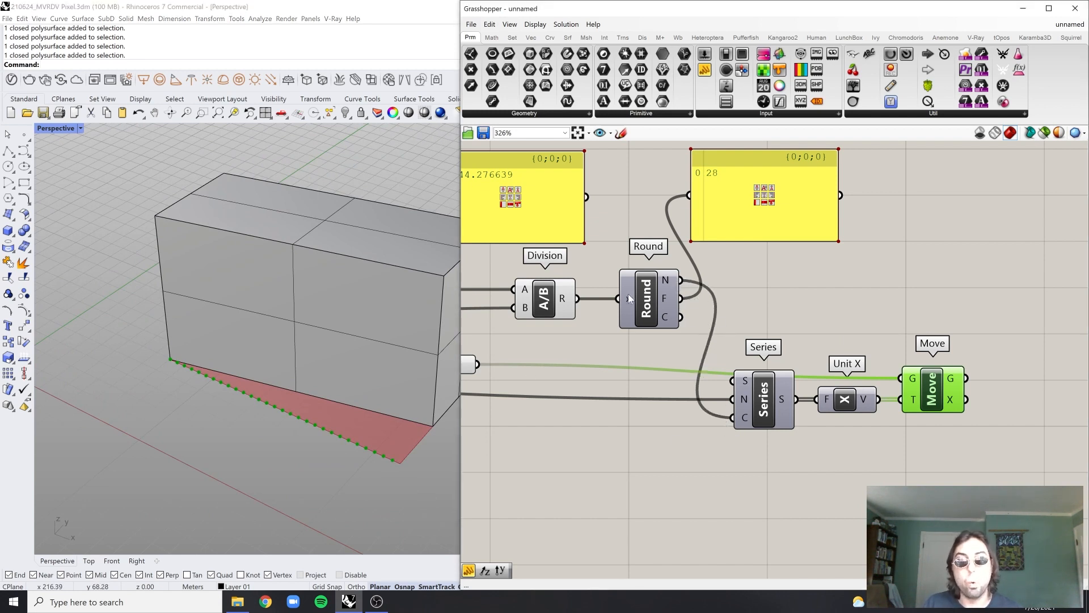
left_click_drag(680, 318, 732, 418)
left_click(749, 411)
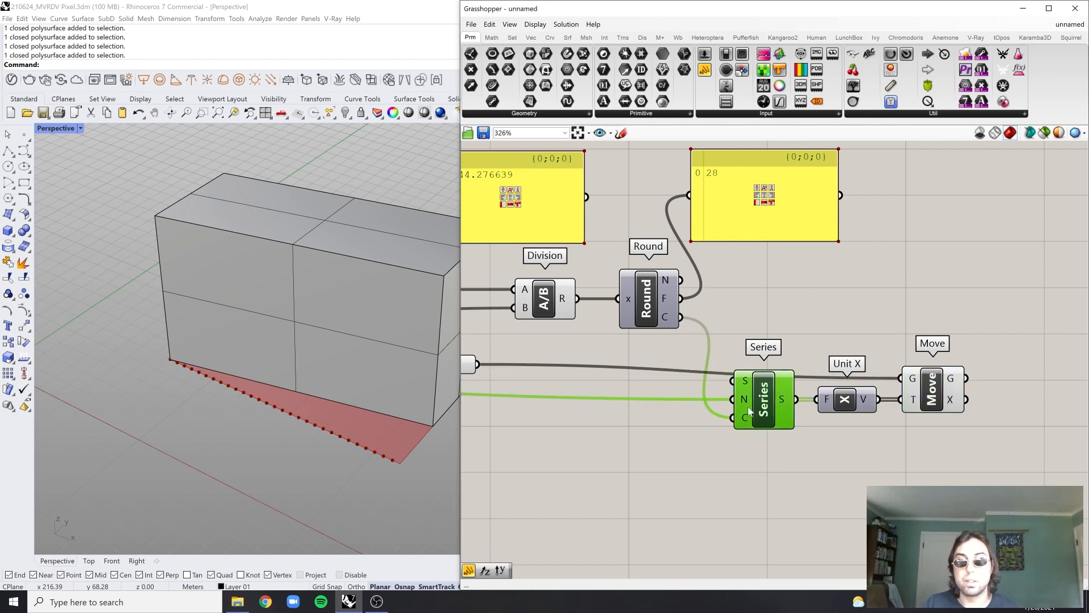
Examine the last points at the end of the box's base edge and reconnect Round's F output to Series' C input
scroll(409, 464, "up", 4)
scroll(383, 460, "down", 5)
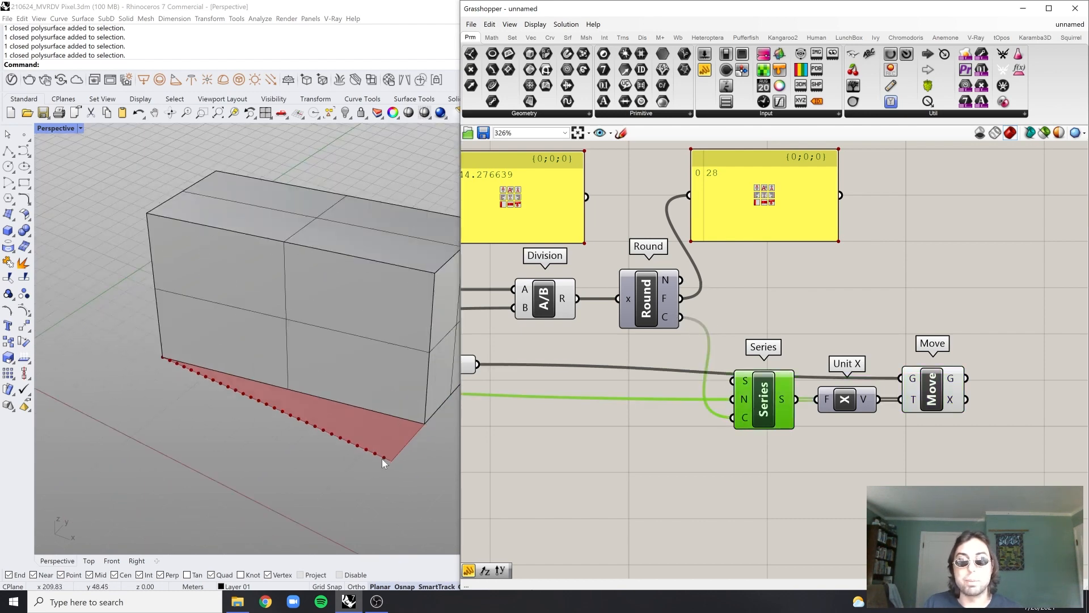
scroll(397, 459, "up", 4)
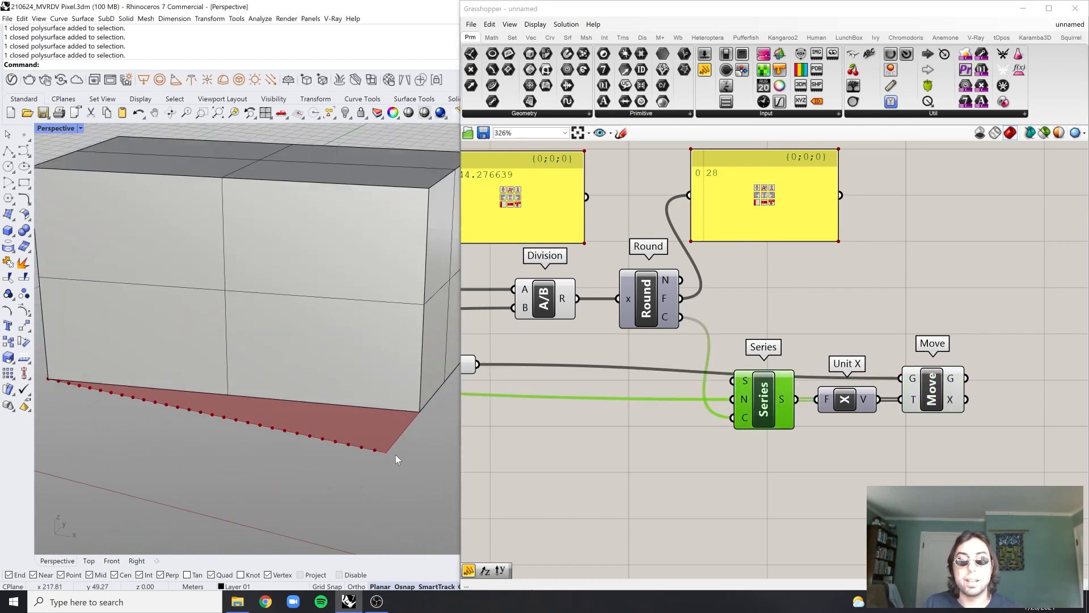
scroll(391, 444, "up", 2)
scroll(380, 476, "down", 3)
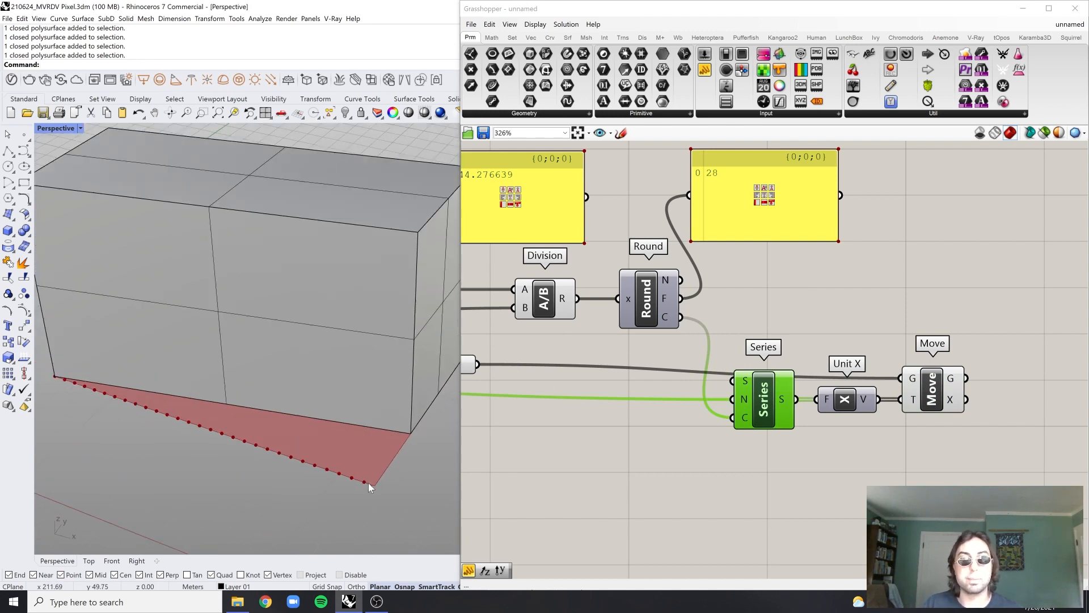
scroll(376, 481, "up", 3)
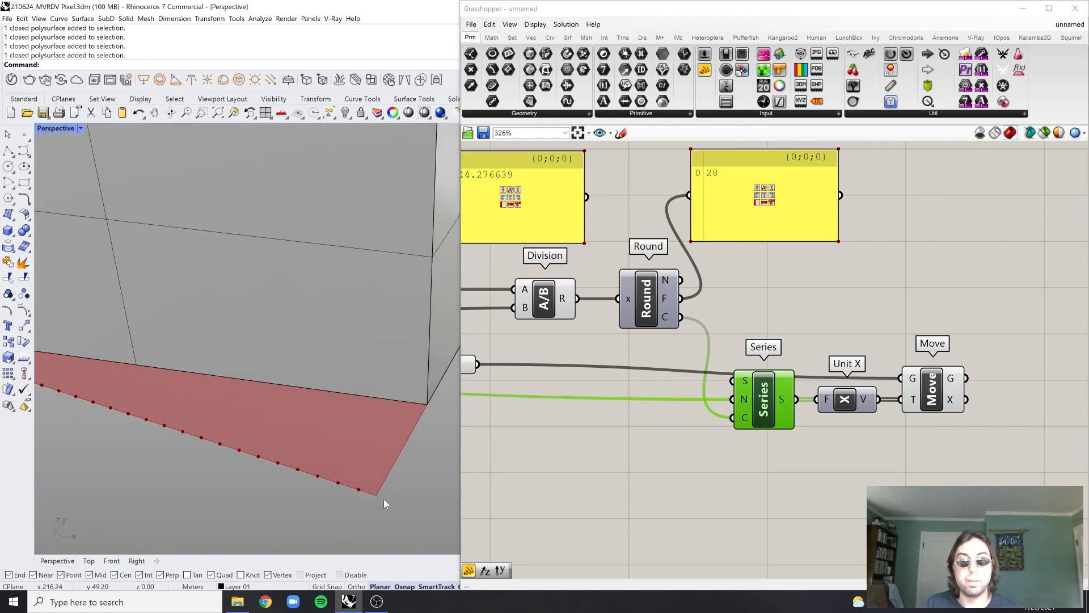
scroll(382, 501, "down", 4)
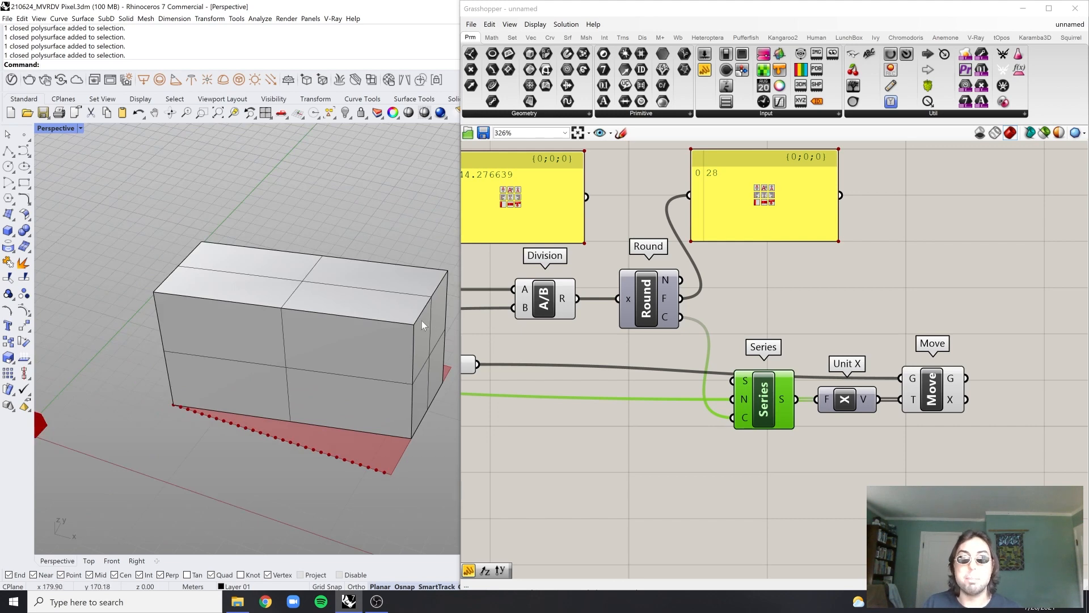
left_click_drag(690, 303, 733, 419)
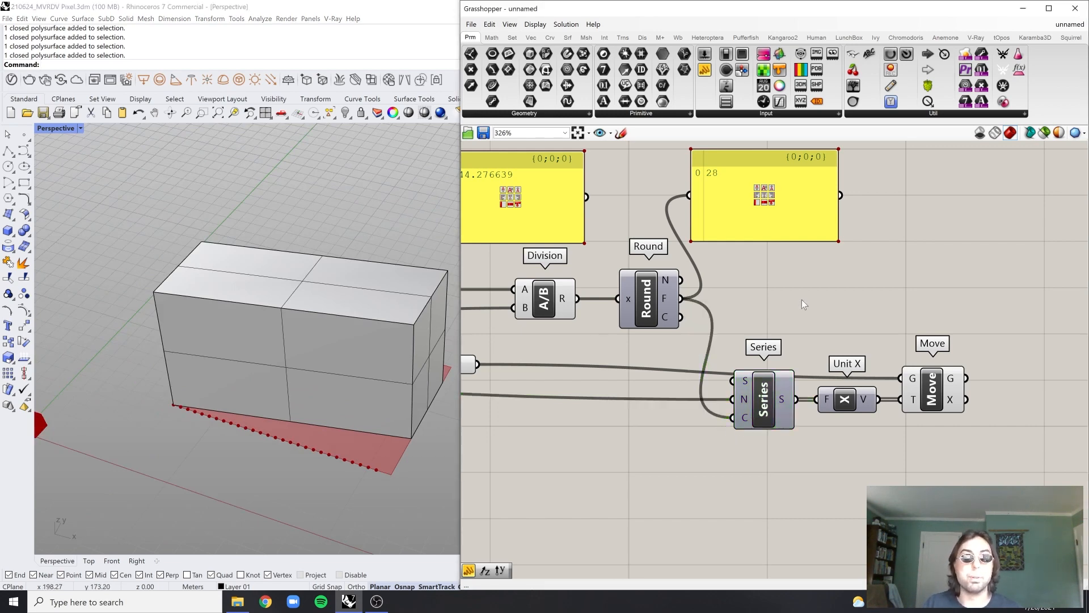
Set the VOXEL SIZE slider to 7
scroll(802, 300, "down", 6)
scroll(791, 299, "up", 1)
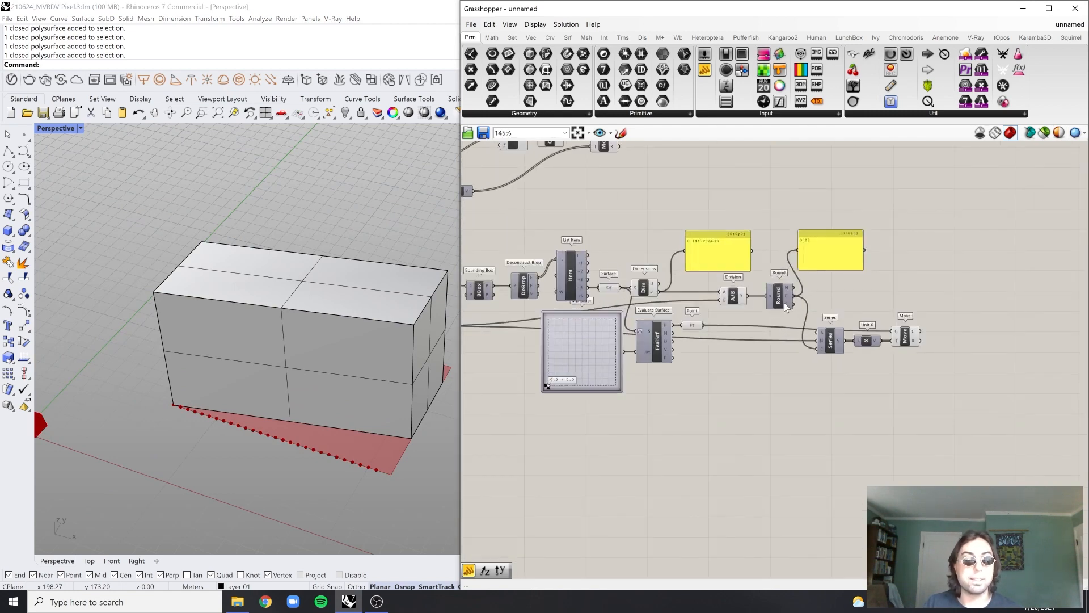
scroll(916, 301, "up", 2)
left_click_drag(897, 347, 899, 342)
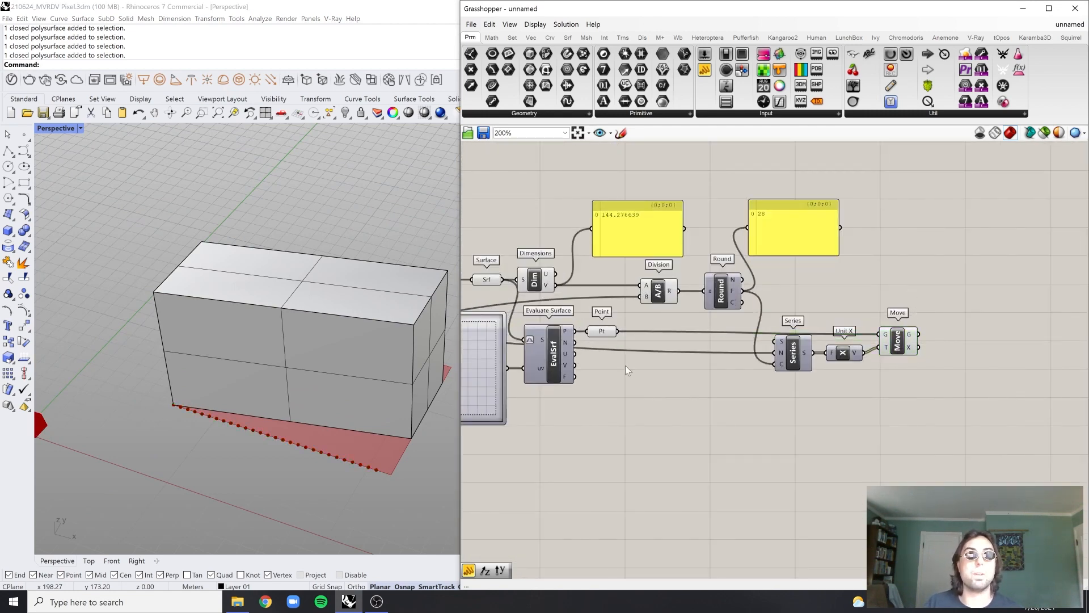
scroll(898, 330, "up", 3)
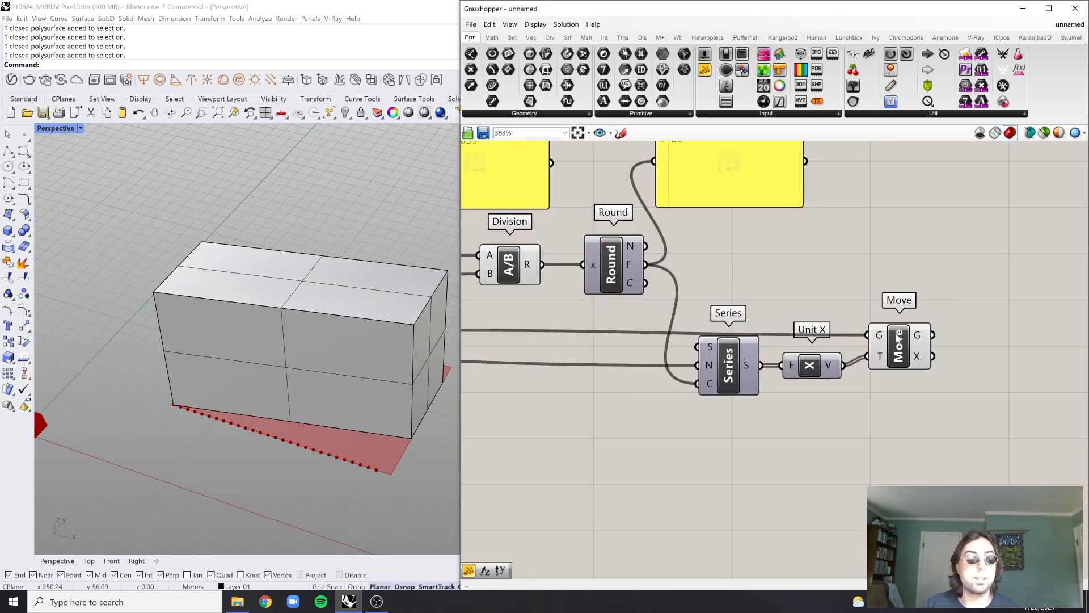
scroll(897, 328, "down", 2)
scroll(904, 328, "up", 1)
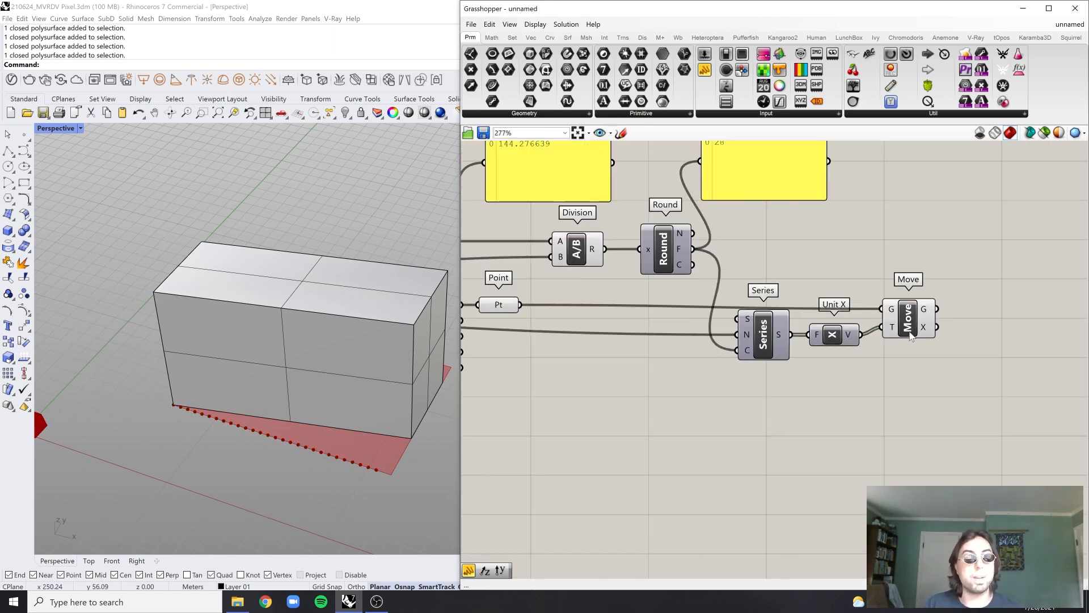
scroll(903, 327, "down", 3)
right_click_drag(567, 335, 868, 298)
scroll(608, 275, "up", 1)
scroll(574, 273, "up", 4)
left_click(550, 271)
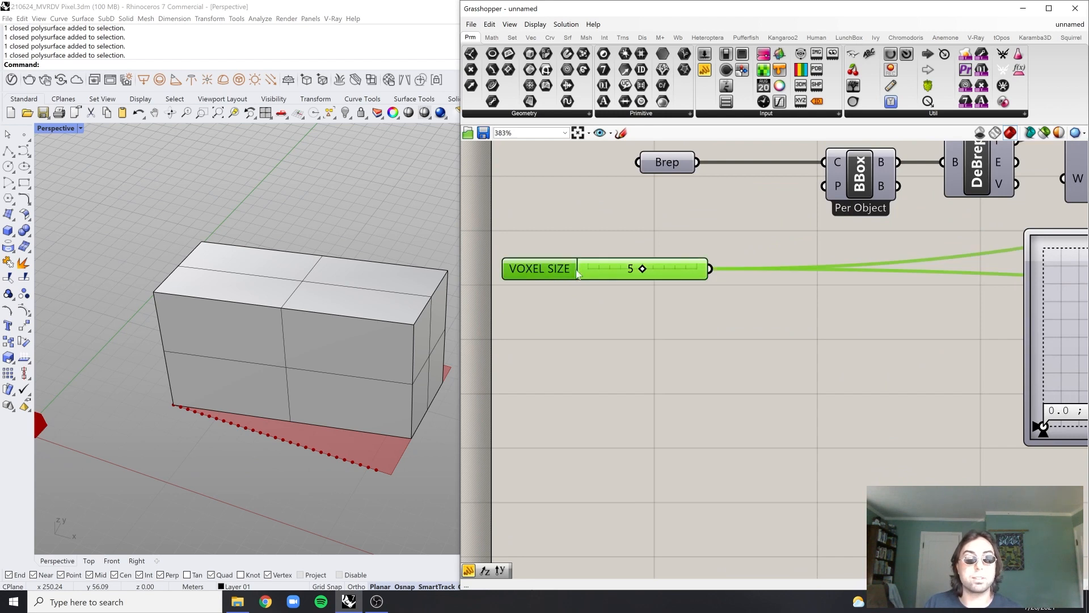
left_click_drag(642, 270, 665, 275)
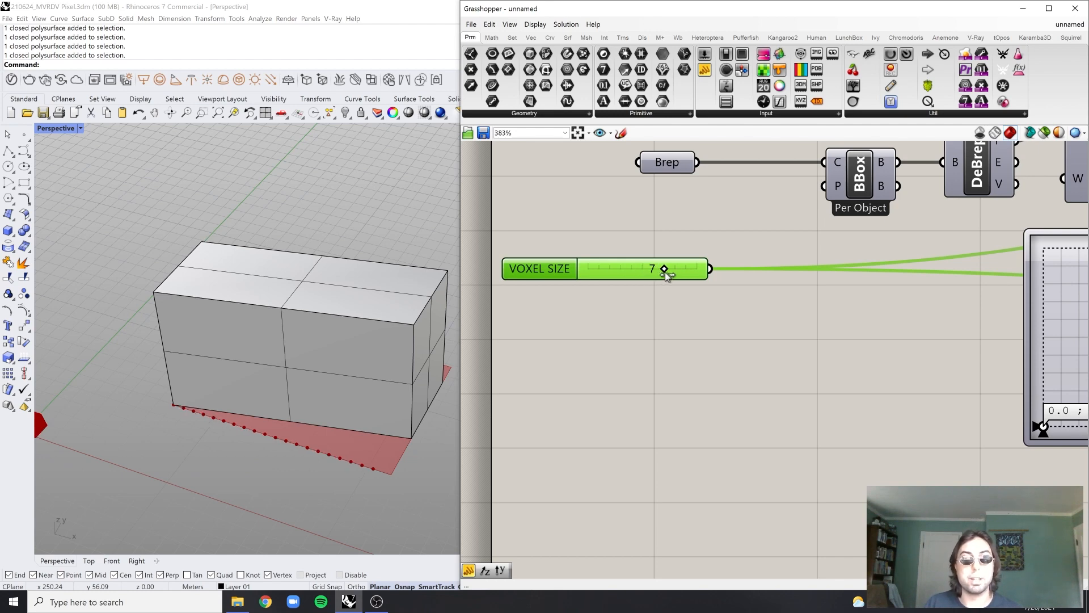
Line up the Series, Unit X and Move components so their connecting wires run straight
scroll(815, 326, "down", 9)
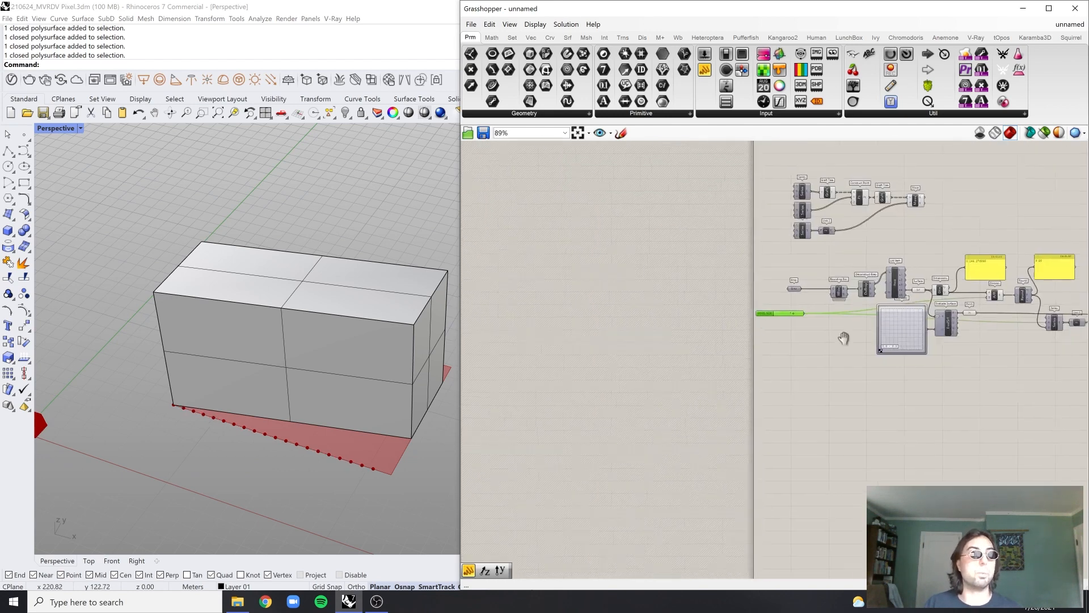
right_click_drag(844, 337, 622, 340)
scroll(918, 330, "up", 4)
scroll(870, 319, "up", 3)
left_click_drag(830, 344, 831, 340)
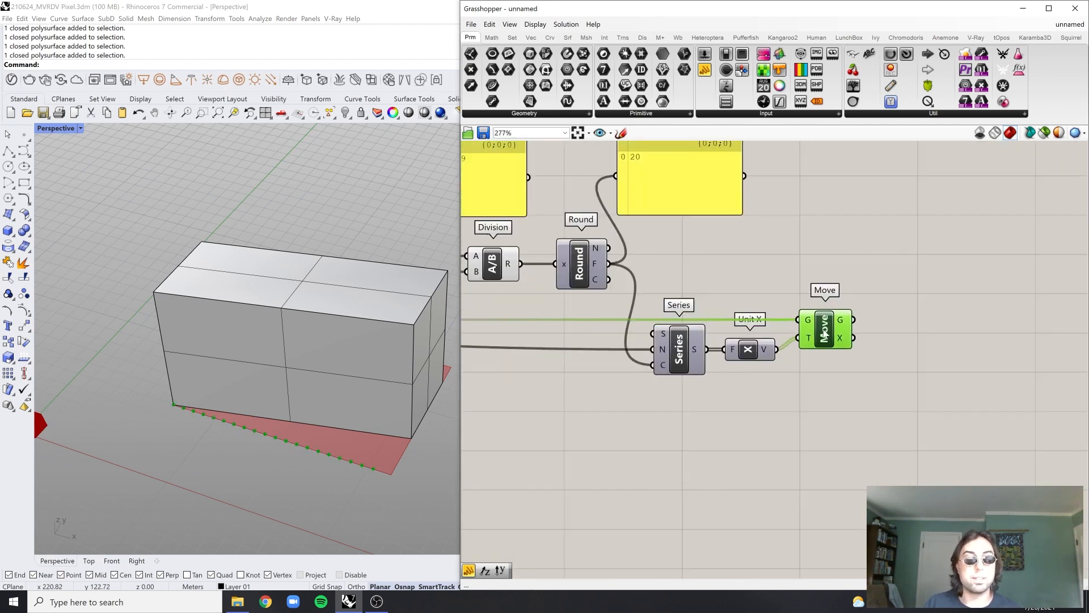
left_click(889, 327)
left_click_drag(753, 358, 759, 347)
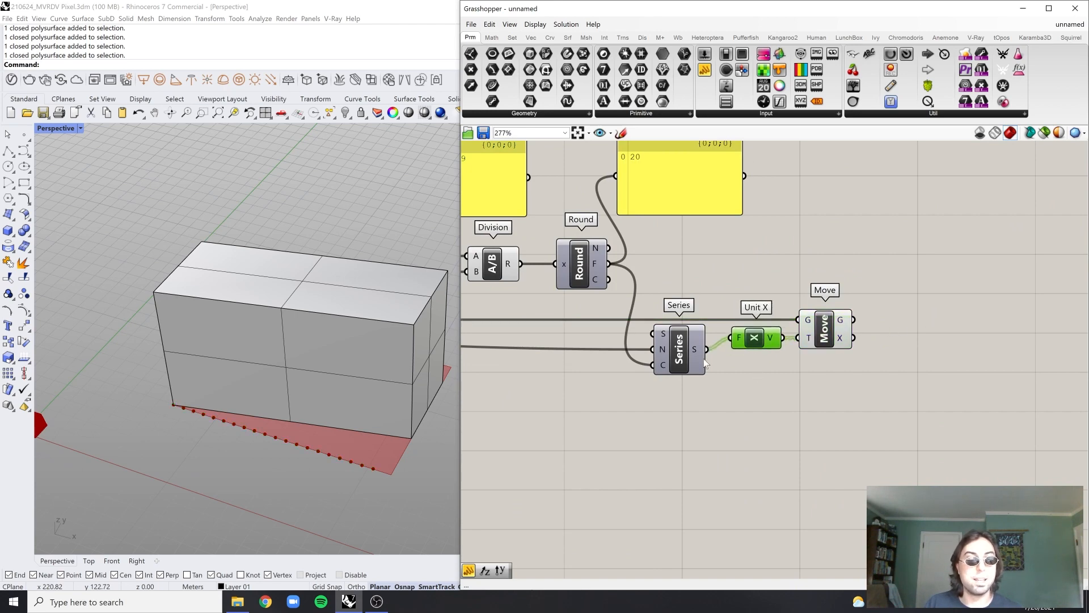
left_click_drag(680, 359, 686, 348)
left_click(731, 360)
Compare the earlier three-Series point grid definition with the new Series, Unit X and Move chain
scroll(828, 339, "down", 4)
right_click_drag(850, 353, 883, 369)
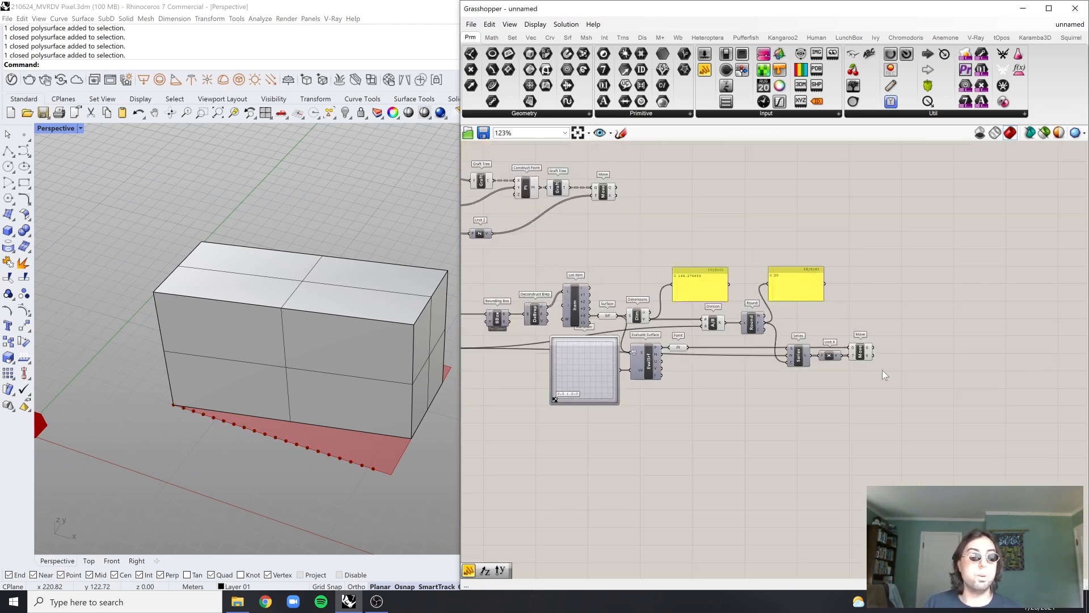
right_click_drag(664, 245, 720, 287)
scroll(522, 243, "up", 4)
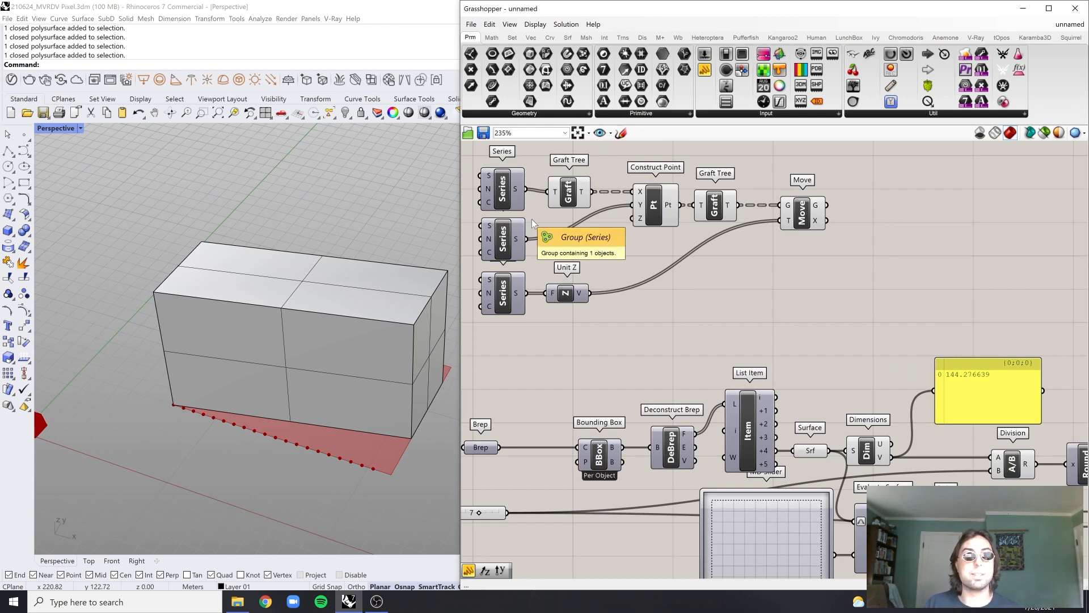
scroll(734, 289, "down", 4)
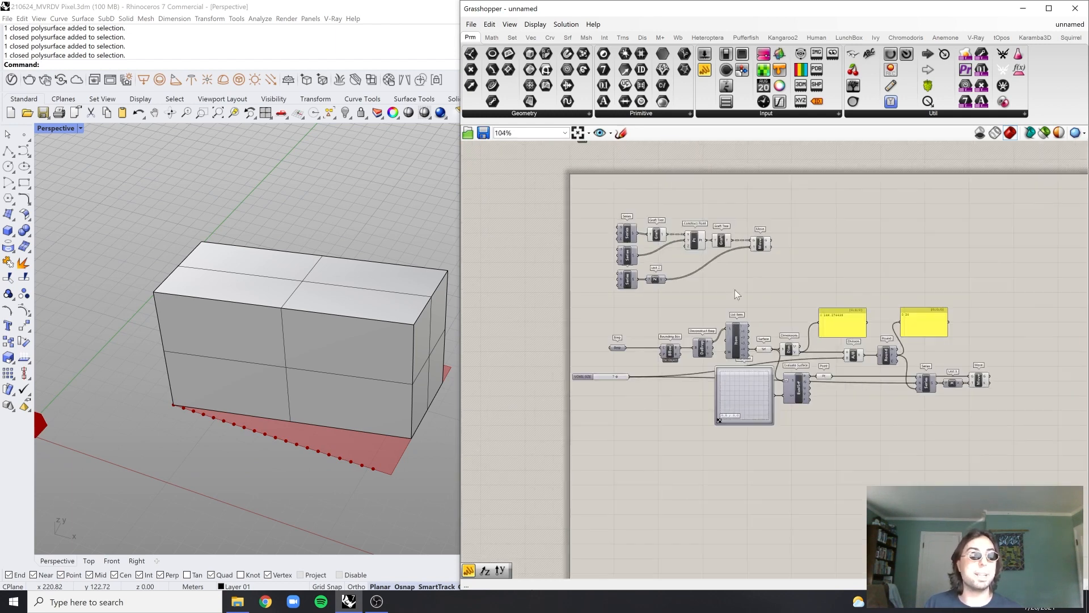
scroll(972, 373, "up", 4)
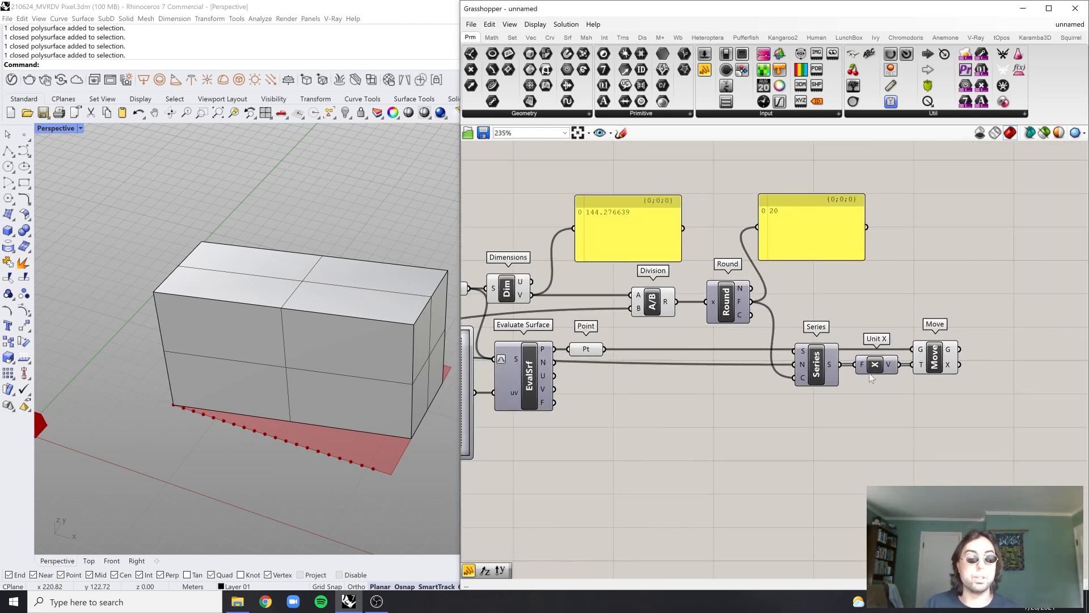
scroll(763, 323, "down", 2)
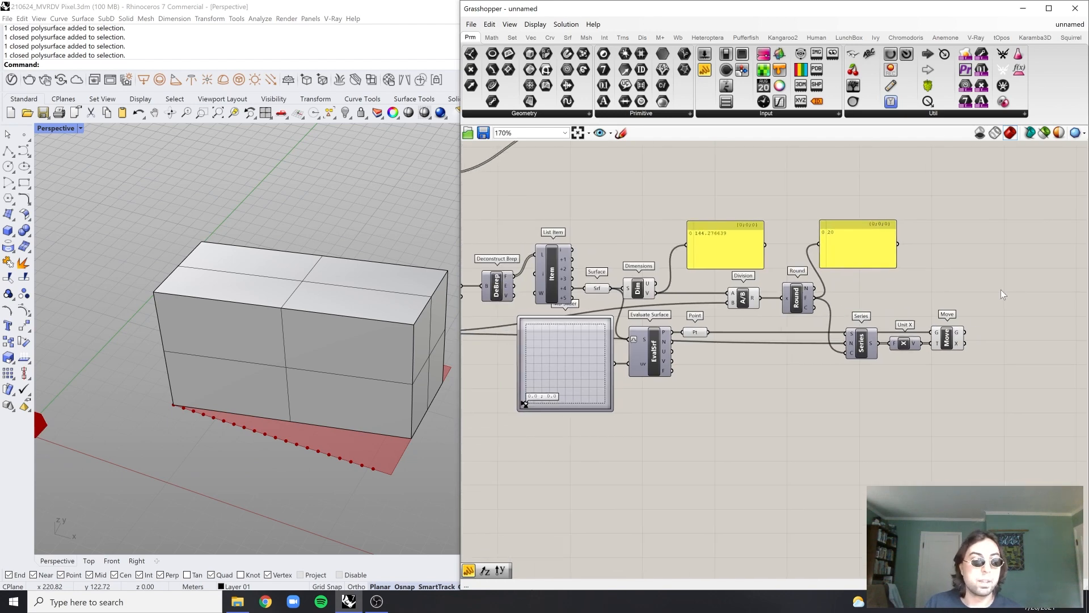
Move the Series, Unit X and Move components up together, level with Round
left_click_drag(1001, 289, 746, 418)
scroll(972, 290, "up", 3)
left_click(981, 296)
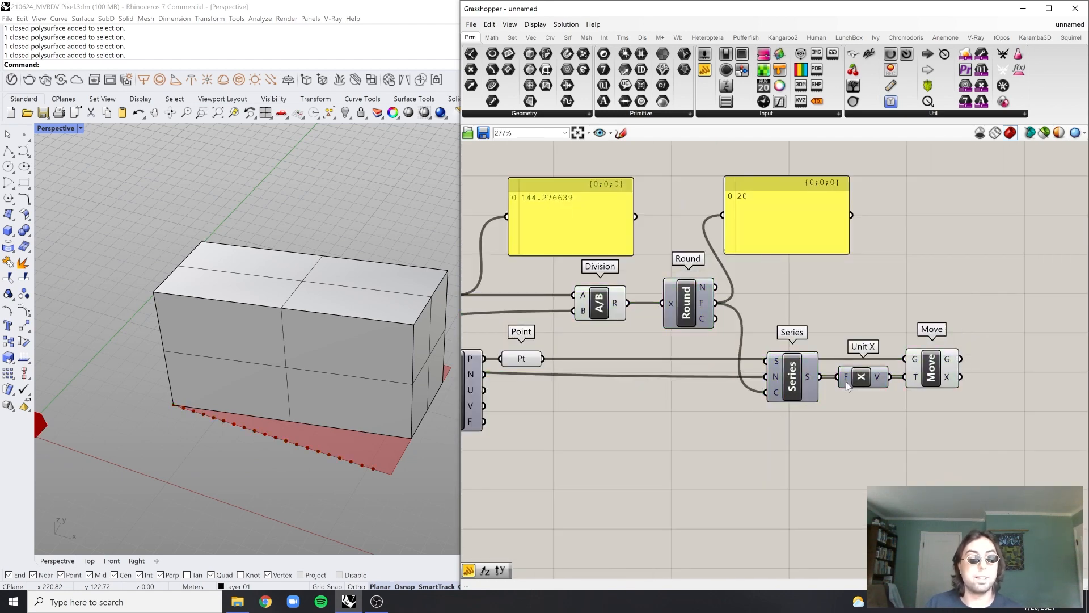
left_click_drag(993, 404, 800, 325)
left_click(798, 377)
scroll(811, 394, "down", 2)
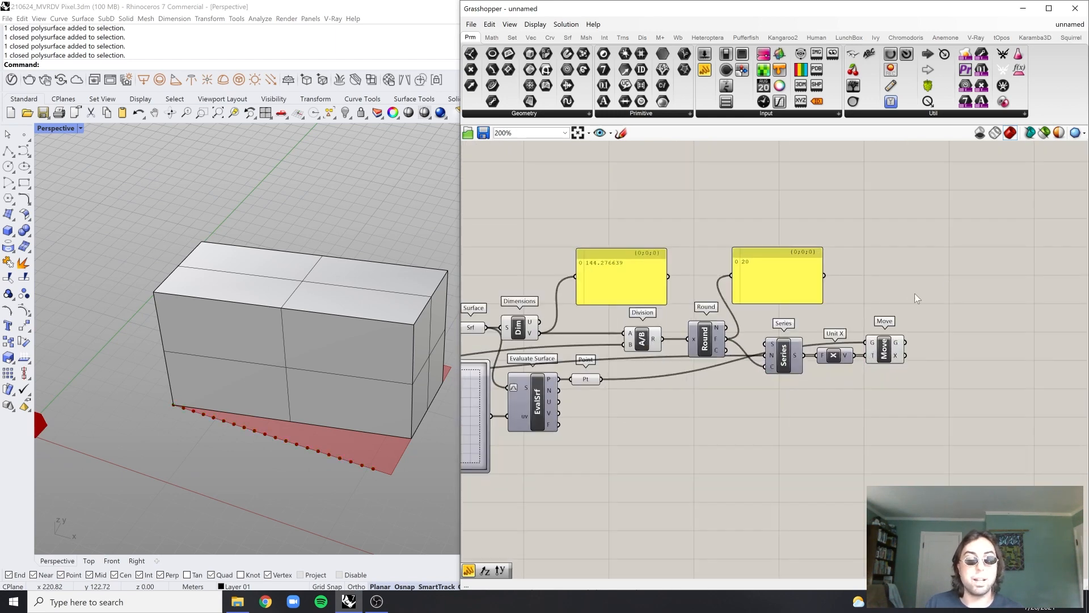
left_click_drag(931, 312, 716, 368)
Add a second Division component below the existing one
right_click_drag(714, 413, 738, 343)
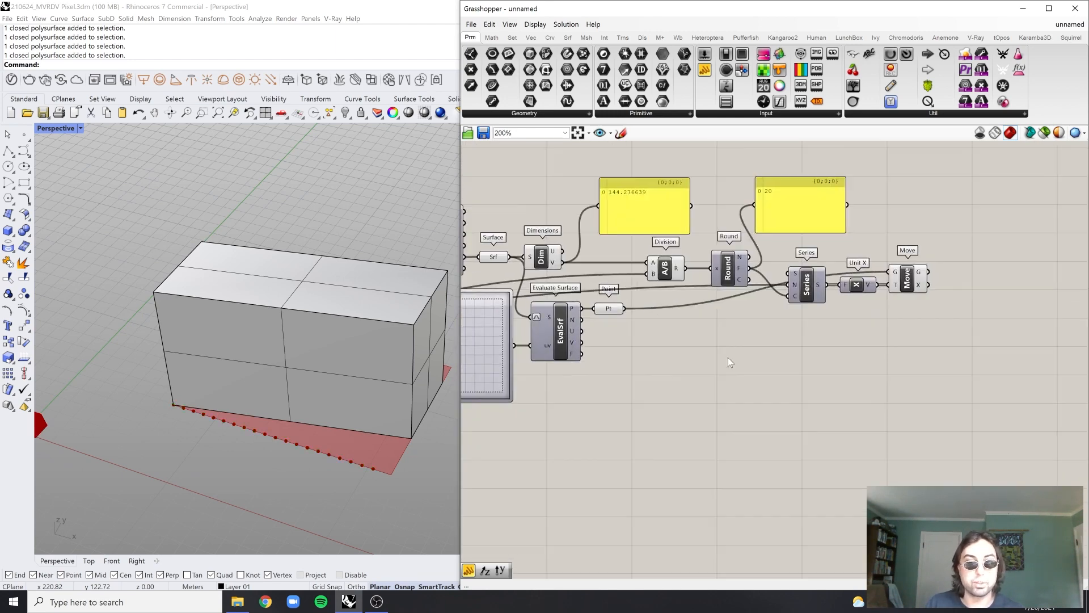
double_click(708, 379)
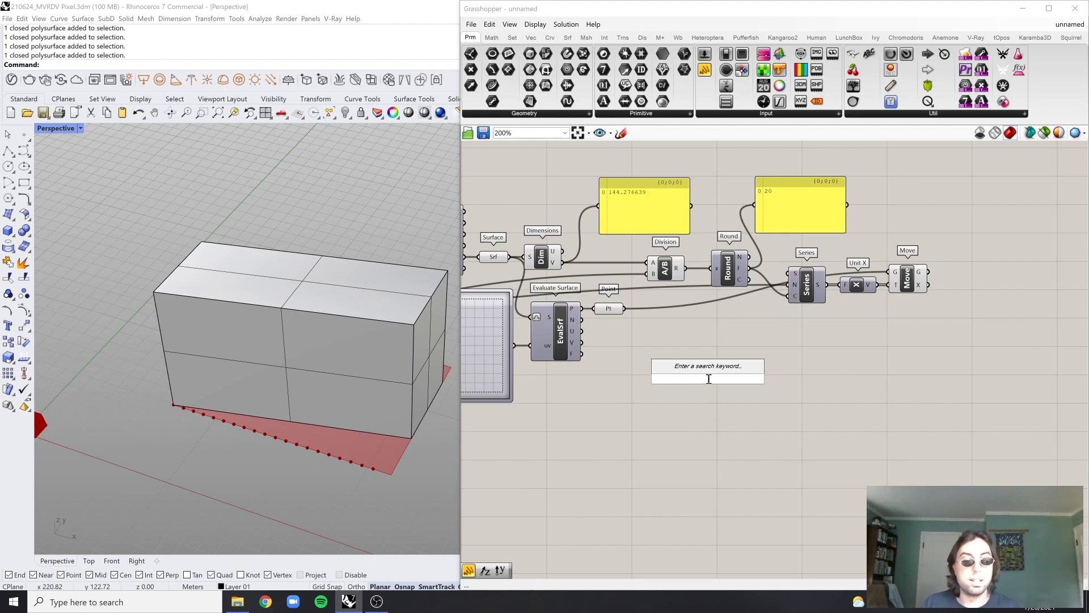
type("/")
key("Return")
Connect Dimensions' U output to the dimension panel in place of V
scroll(709, 379, "down", 1)
right_click_drag(554, 347, 744, 348)
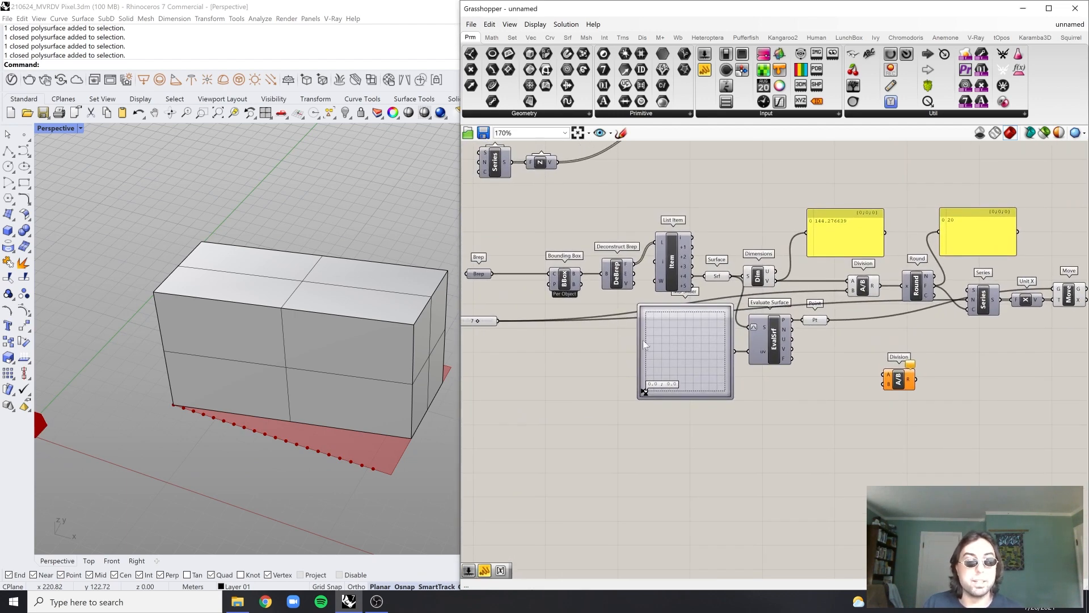
scroll(1007, 320, "up", 3)
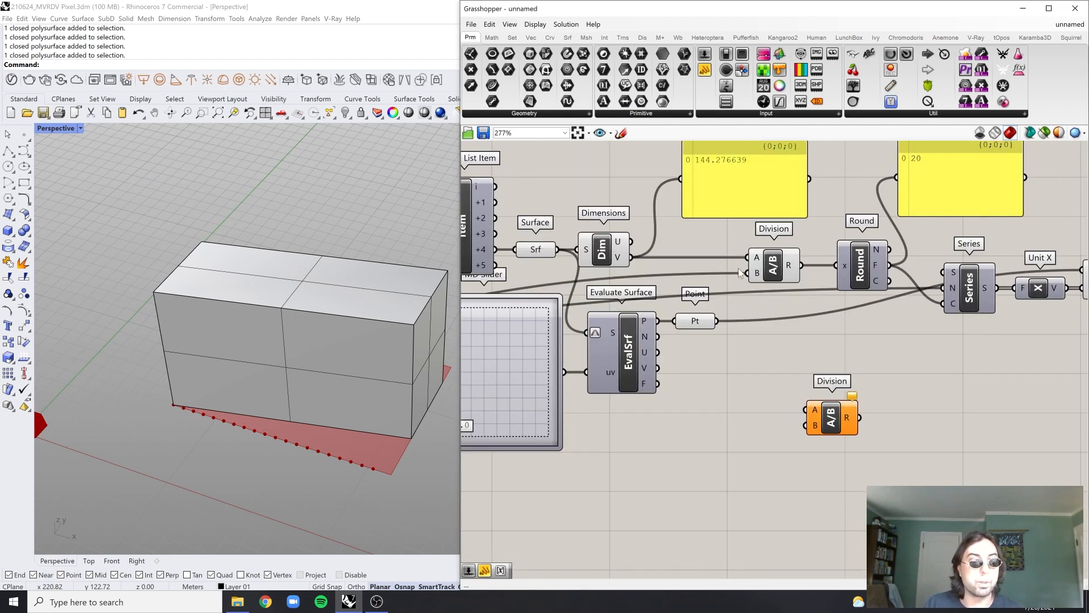
right_click_drag(640, 250, 608, 282)
left_click_drag(631, 265, 689, 219)
Connect Dimensions' U output to the new Division's A input and the VOXEL SIZE slider to its B input
left_click_drag(606, 283, 795, 458)
scroll(798, 374, "down", 4)
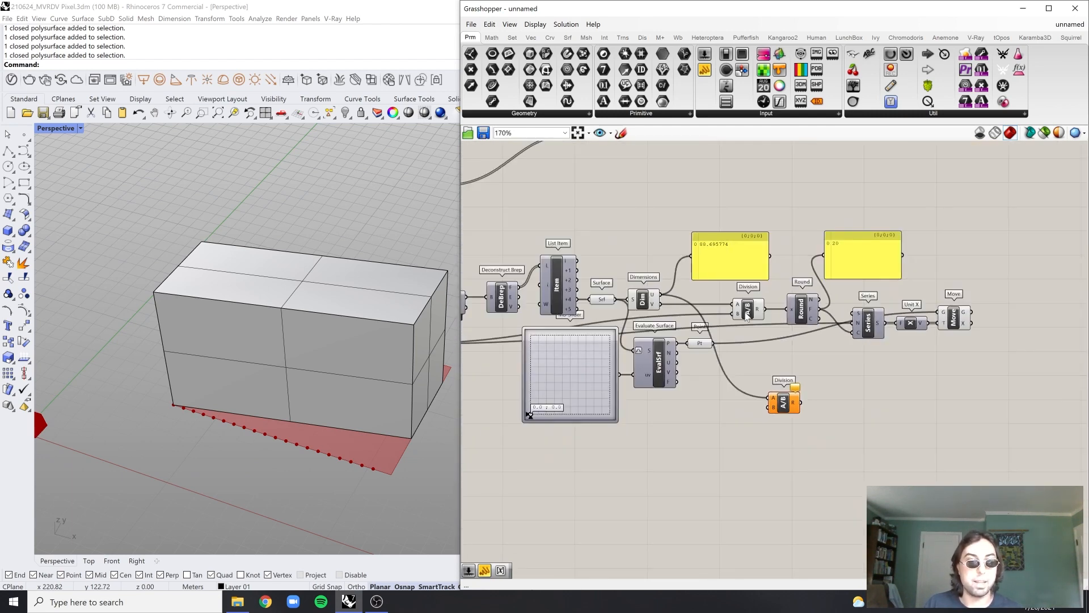
left_click_drag(501, 334, 888, 397)
Place a copy of Round beside the new Division and connect Division's R output to its x input
scroll(897, 397, "up", 3)
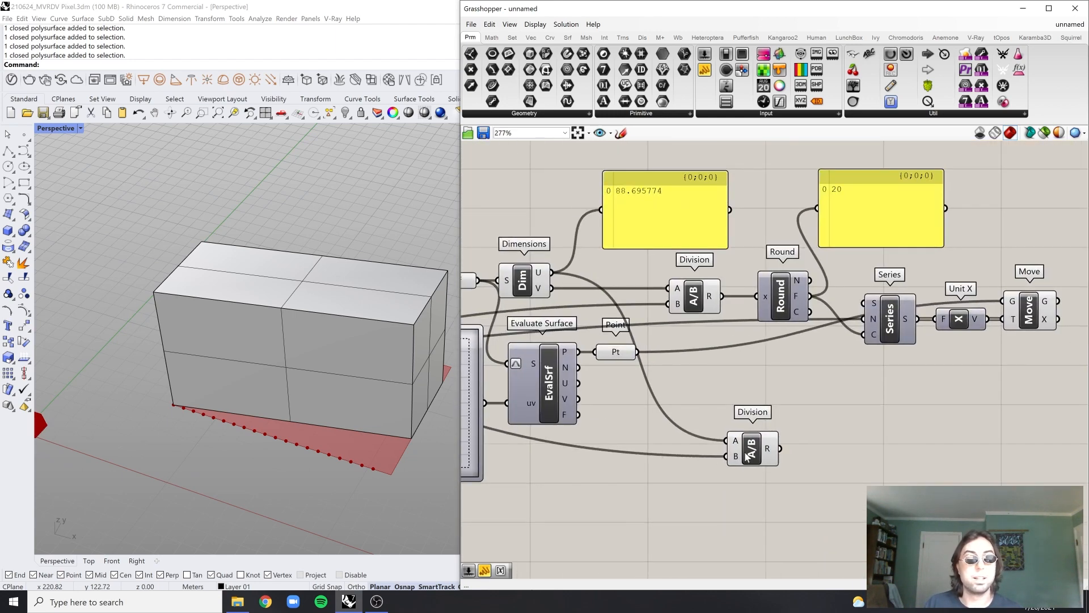
left_click(785, 283)
left_click_drag(784, 283, 751, 445, "alt")
left_click_drag(825, 442, 757, 449)
left_click_drag(757, 448, 716, 457)
left_click(901, 435)
right_click_drag(902, 435, 852, 430)
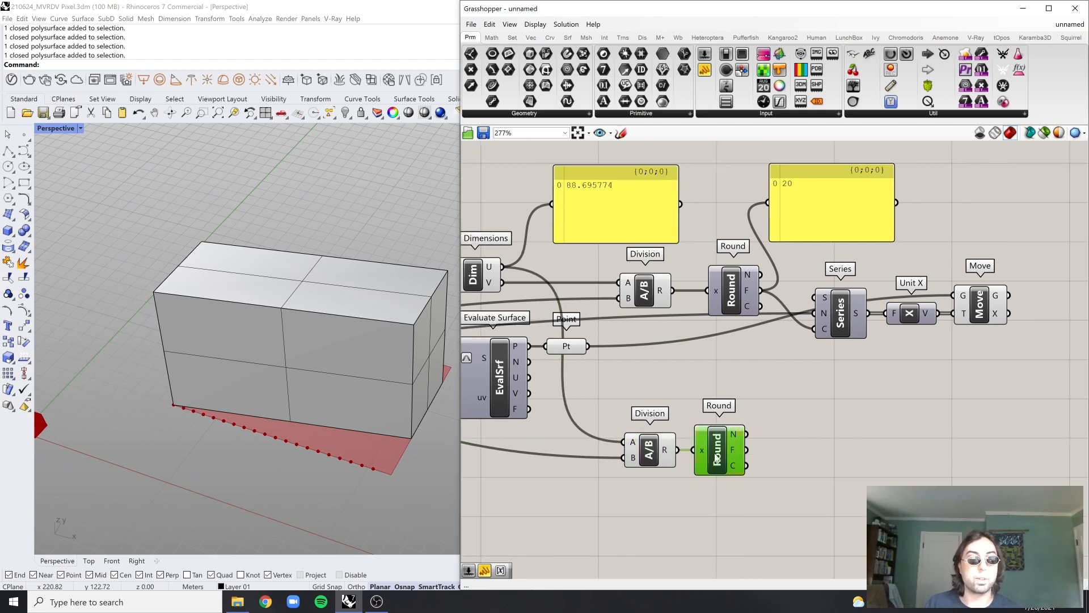
left_click_drag(716, 457, 730, 456)
Add a second Series component beside the lower Round component
scroll(761, 348, "down", 2)
scroll(778, 253, "up", 2)
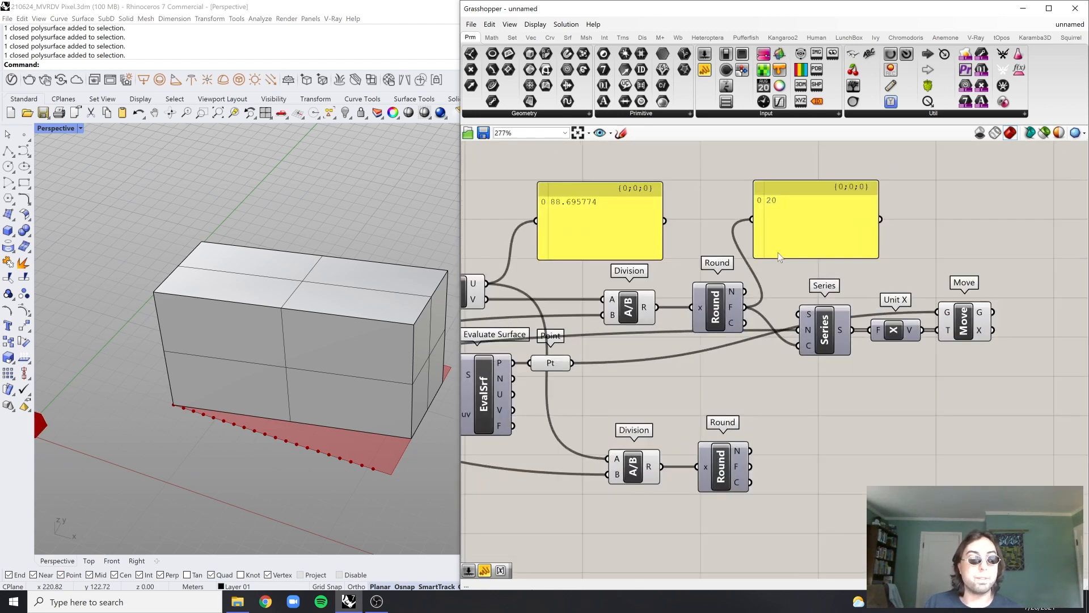
left_click(823, 348)
left_click(968, 357)
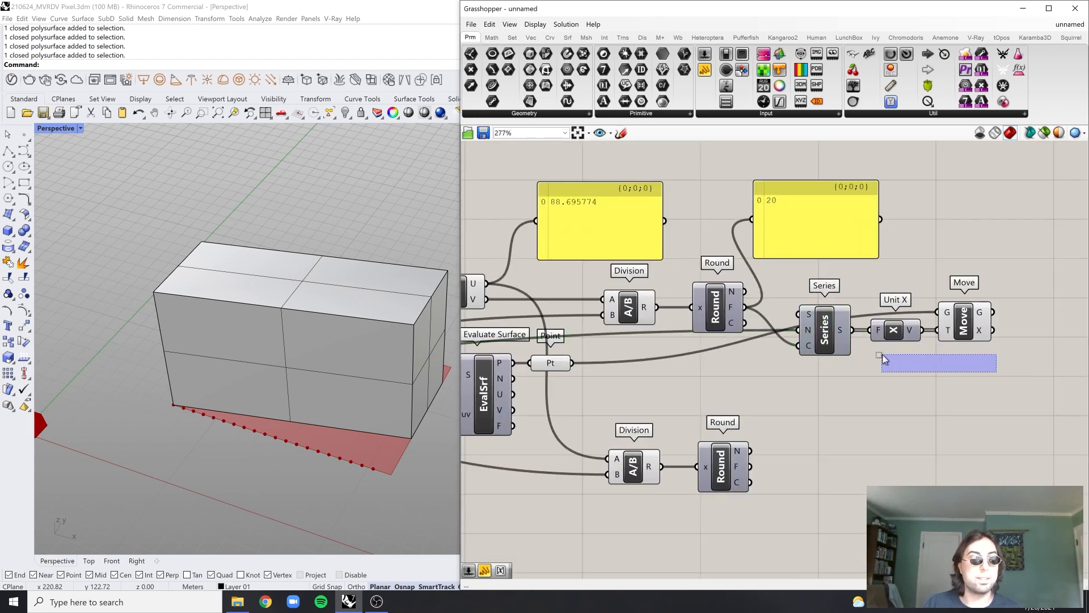
double_click(828, 433)
type("ser")
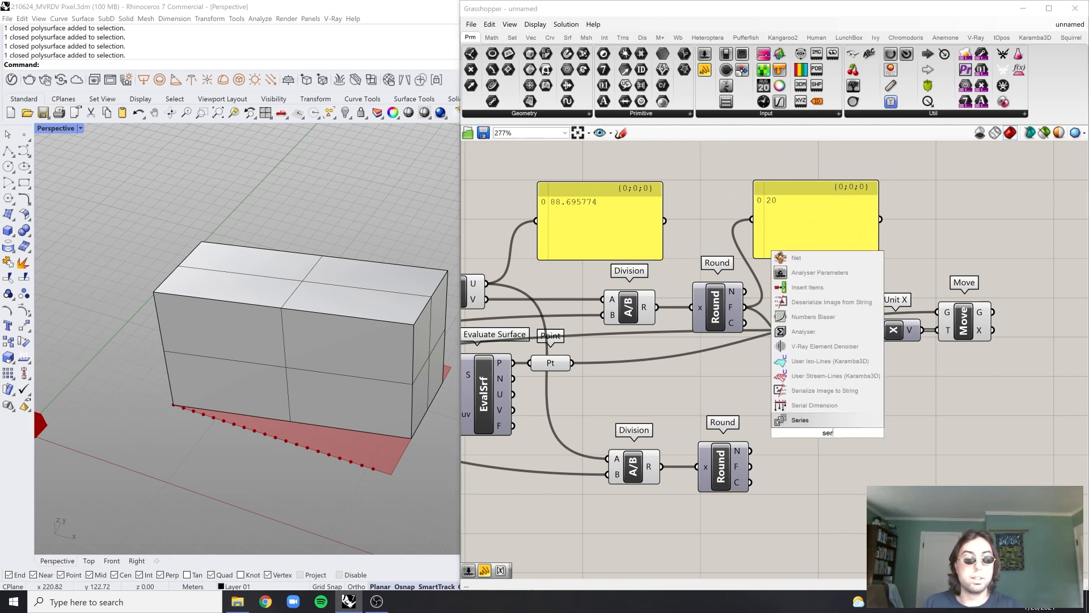
left_click(814, 420)
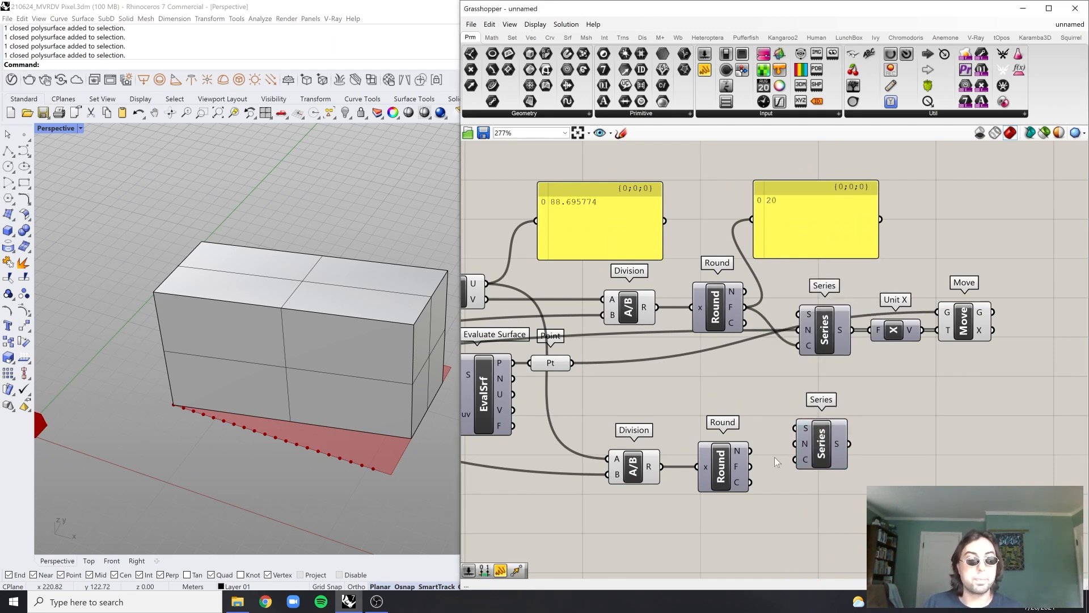
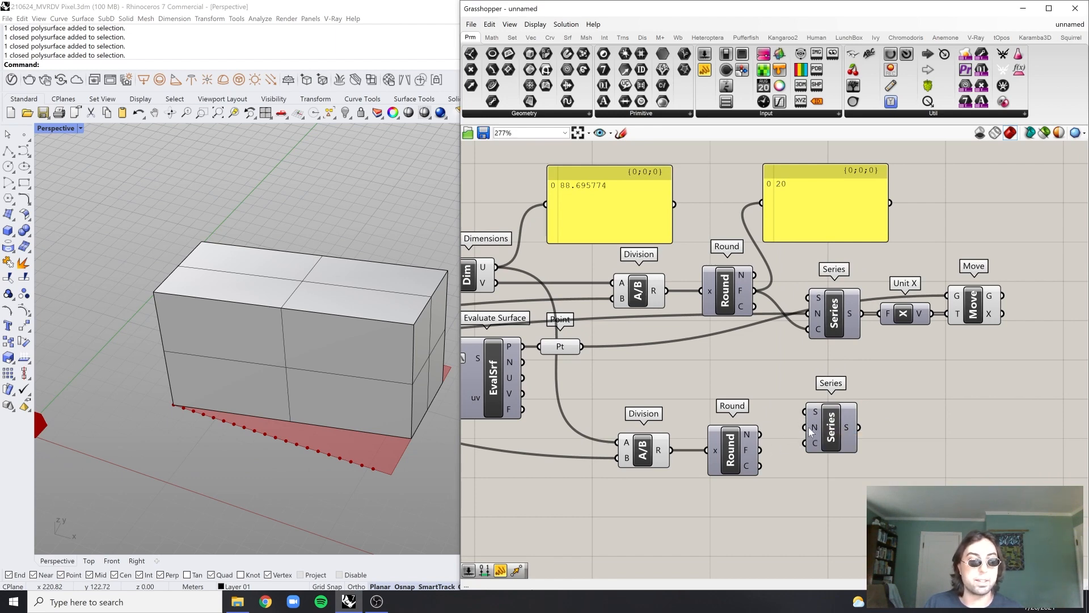
Connect the VOXEL SIZE slider to the new Series' N input and the lower Round's F output to its C input
scroll(813, 430, "down", 4)
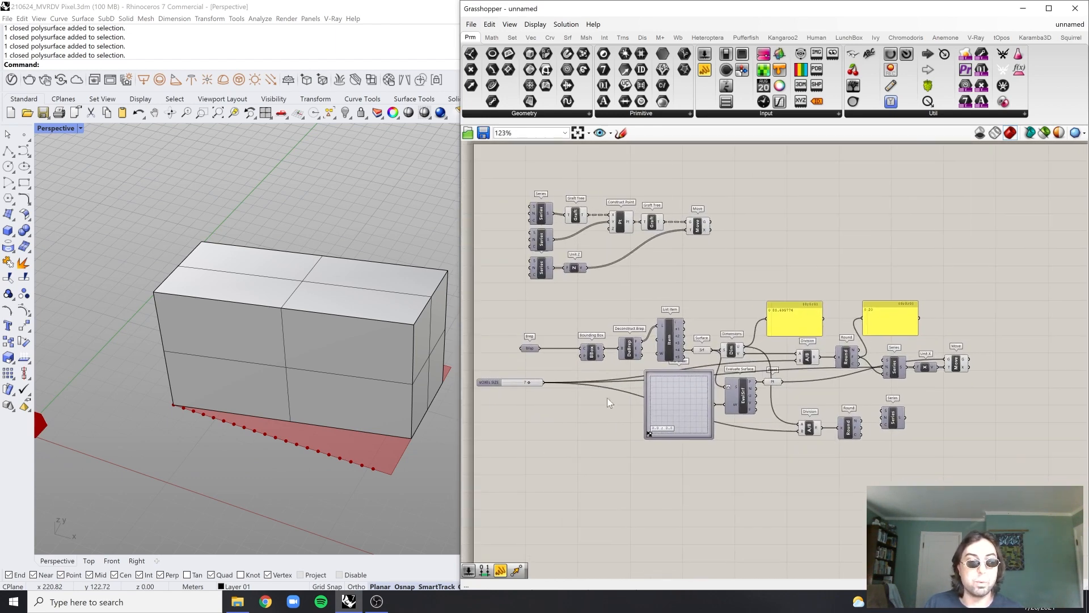
left_click_drag(546, 382, 882, 417)
scroll(897, 418, "up", 3)
scroll(895, 422, "up", 2)
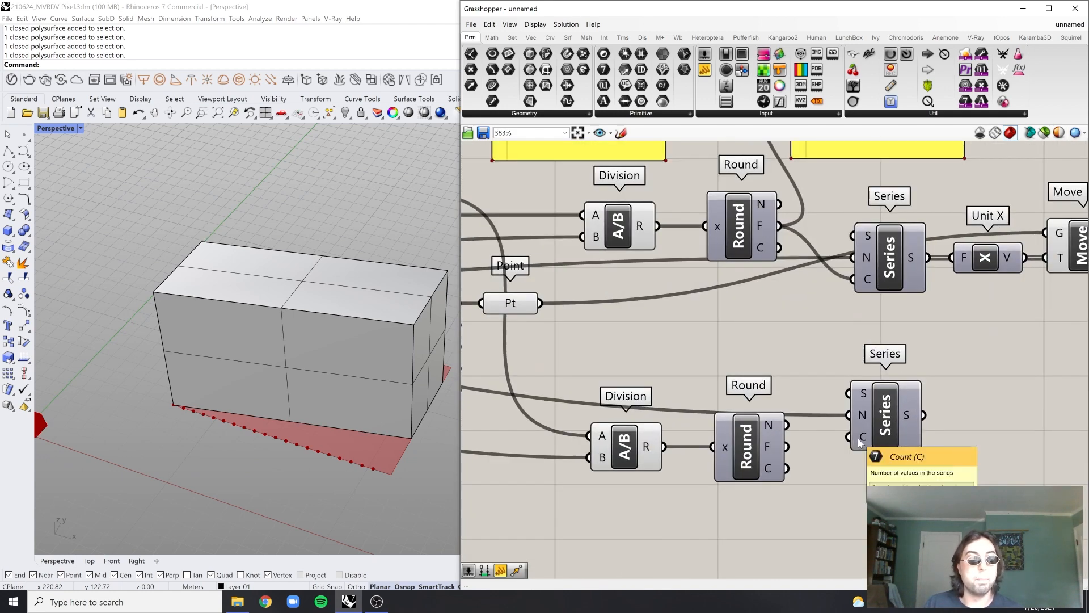
left_click_drag(788, 447, 847, 437)
left_click(887, 432)
mouse_move(902, 425)
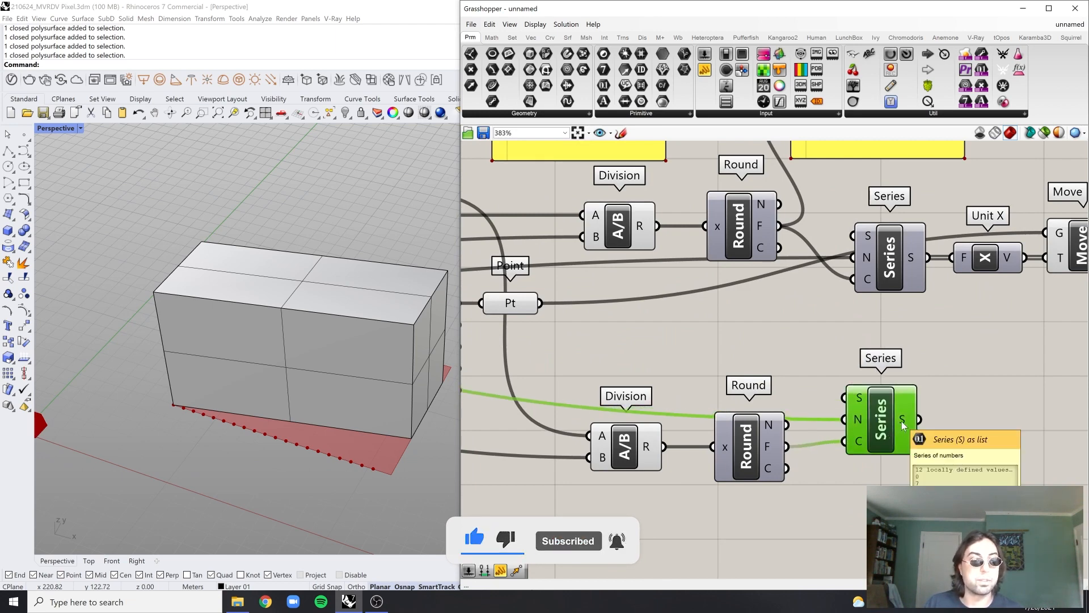
Add a second Move component and place it below the first one, beyond the lower Series
scroll(902, 422, "down", 4)
right_click_drag(934, 407, 911, 413)
left_click(928, 400)
scroll(1020, 308, "up", 2)
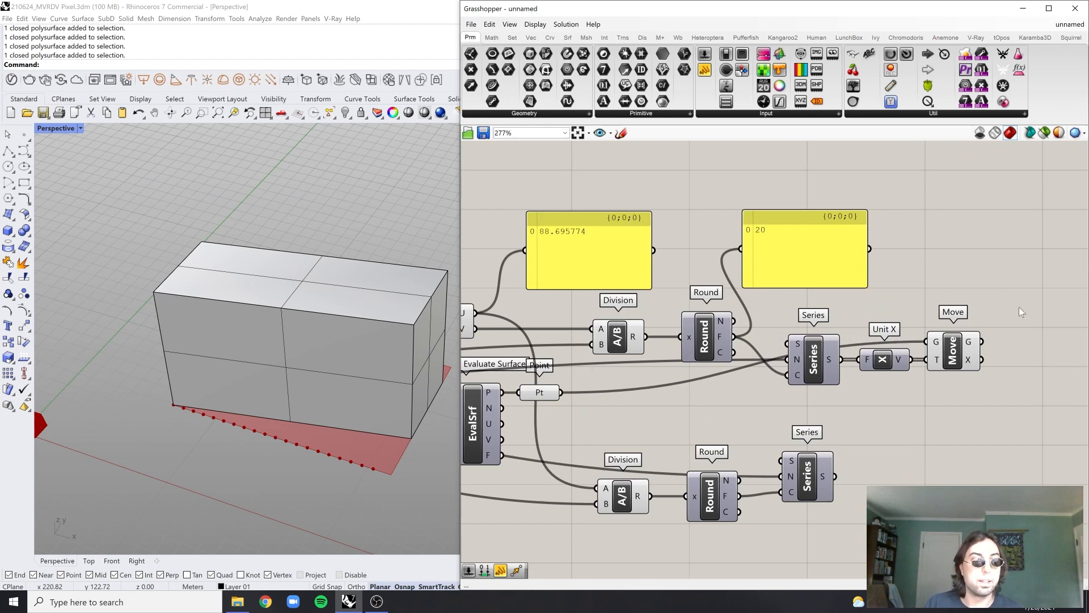
double_click(955, 438)
type("move")
key("Return")
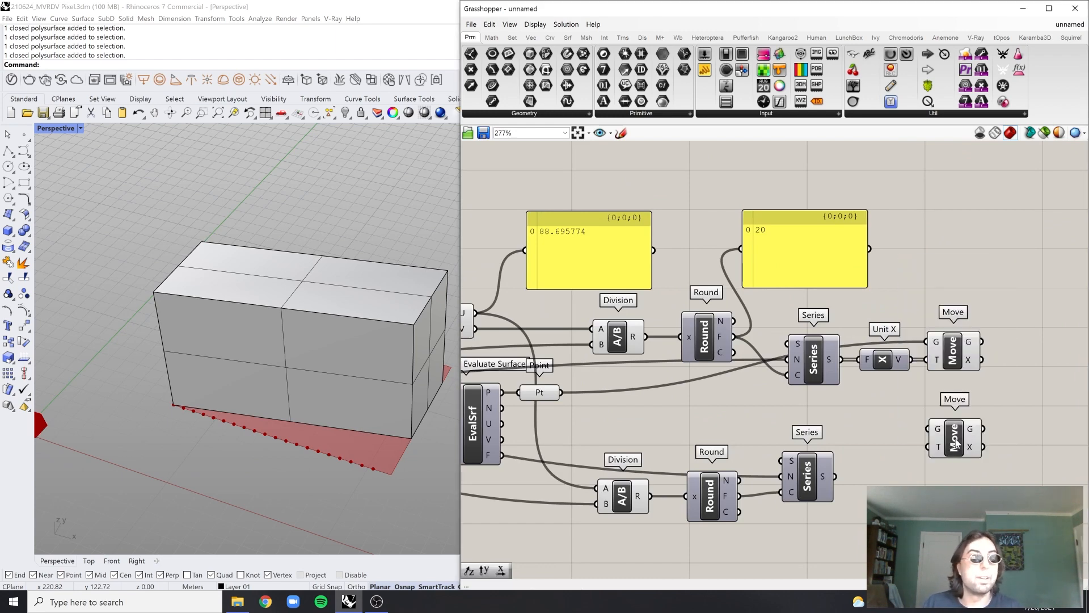
right_click_drag(955, 438, 763, 386)
left_click_drag(782, 395, 812, 415)
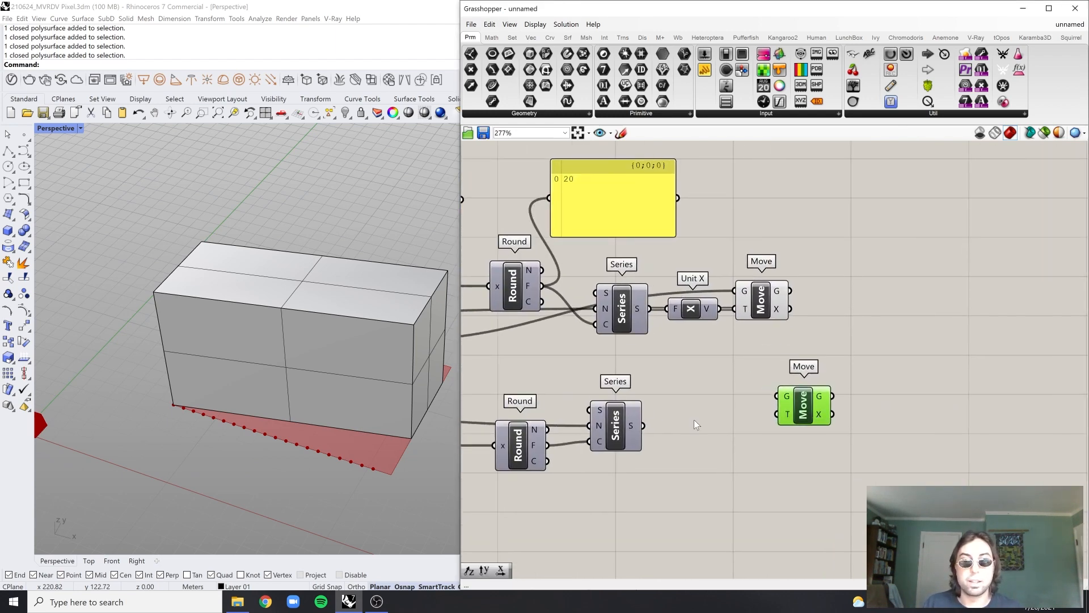
Connect the Point parameter's output to the second Move's G input
scroll(785, 393, "down", 3)
scroll(615, 385, "up", 2)
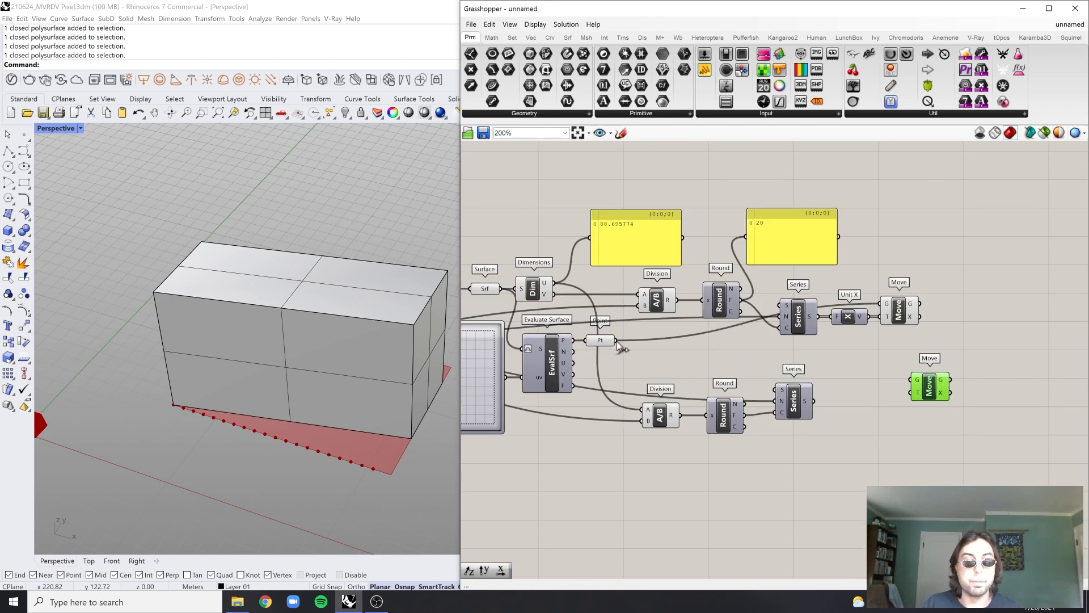
left_click_drag(618, 343, 910, 380)
scroll(994, 357, "up", 3)
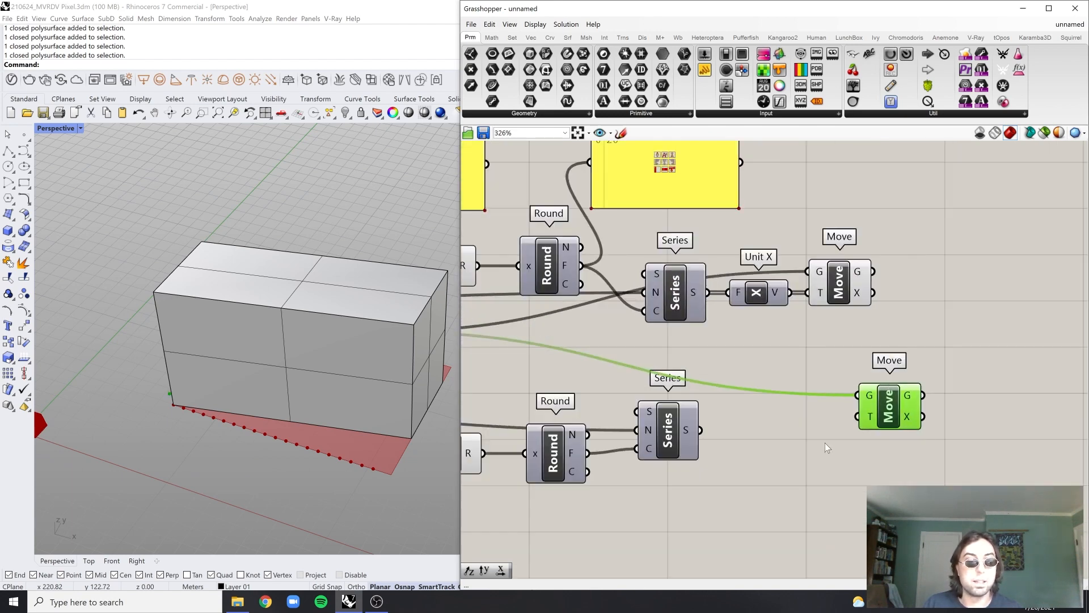
Add a Unit Y component and wire the lower Series through it into the second Move's T input
double_click(825, 443)
type("unit y")
key("Return")
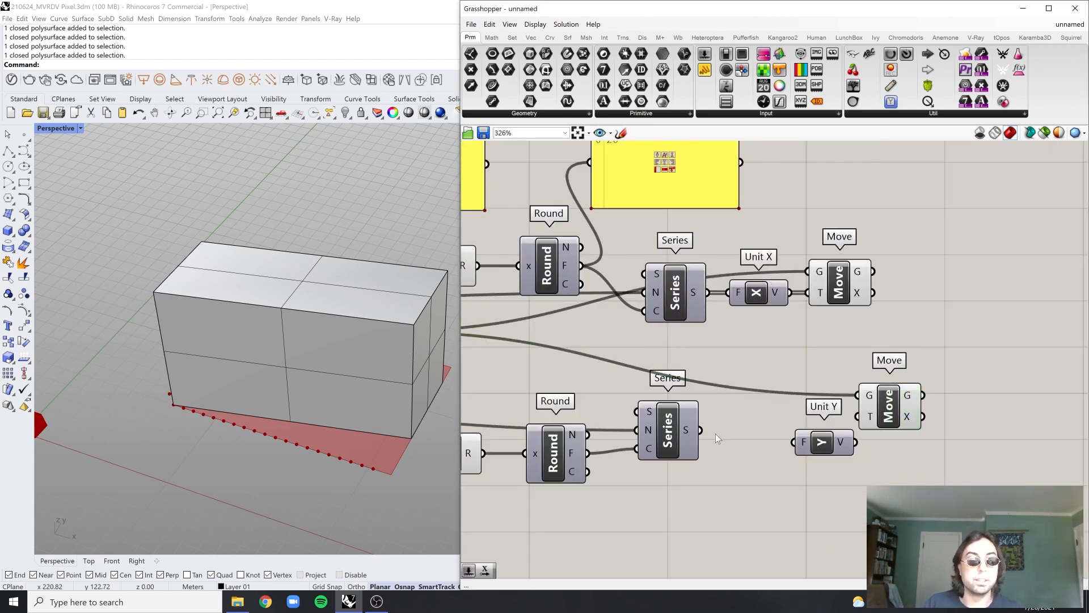
left_click_drag(701, 430, 879, 415)
Inspect the Y-direction points at the box's corner in Rhino and set the Perspective viewport's display mode to Ghosted
right_click_drag(212, 450, 389, 373, "shift")
right_click_drag(416, 433, 345, 426, "shift")
scroll(346, 389, "up", 2)
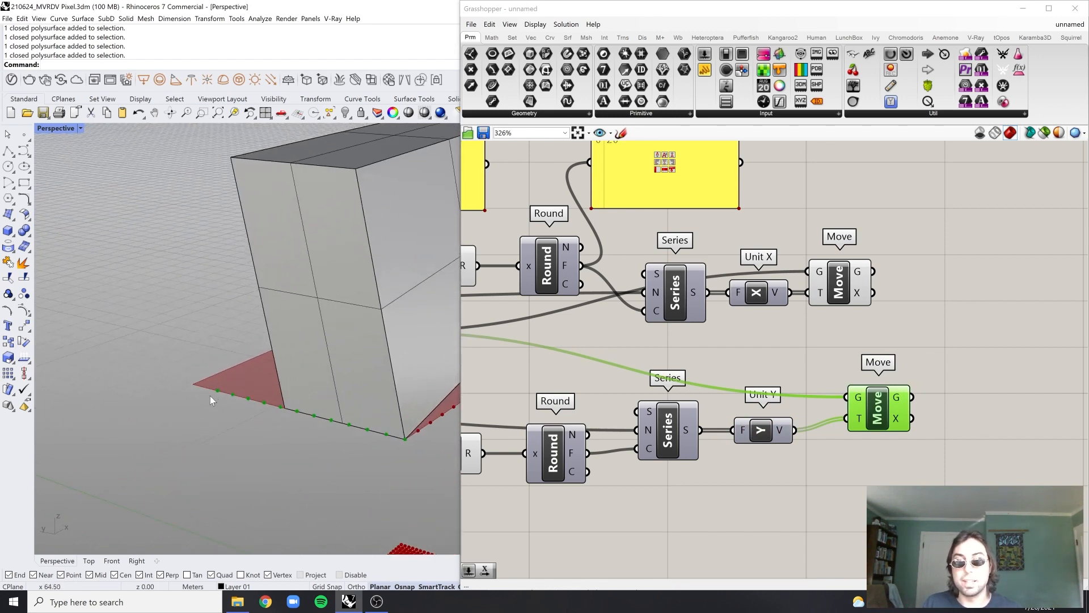
left_click(363, 275)
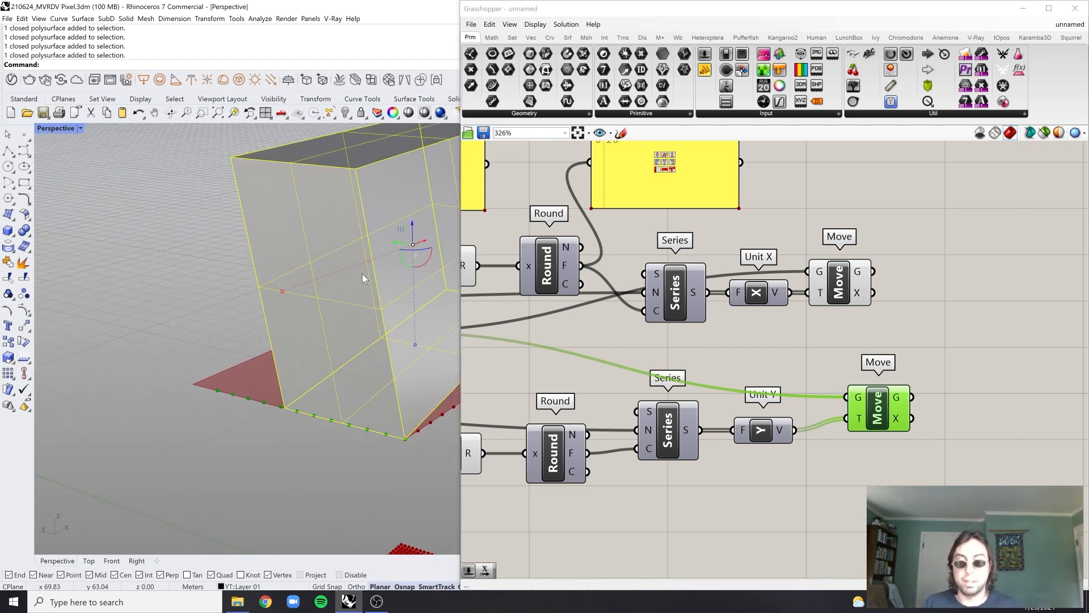
left_click(71, 129)
left_click(85, 194)
key("Escape")
right_click_drag(267, 254, 292, 285)
right_click_drag(257, 317, 312, 310)
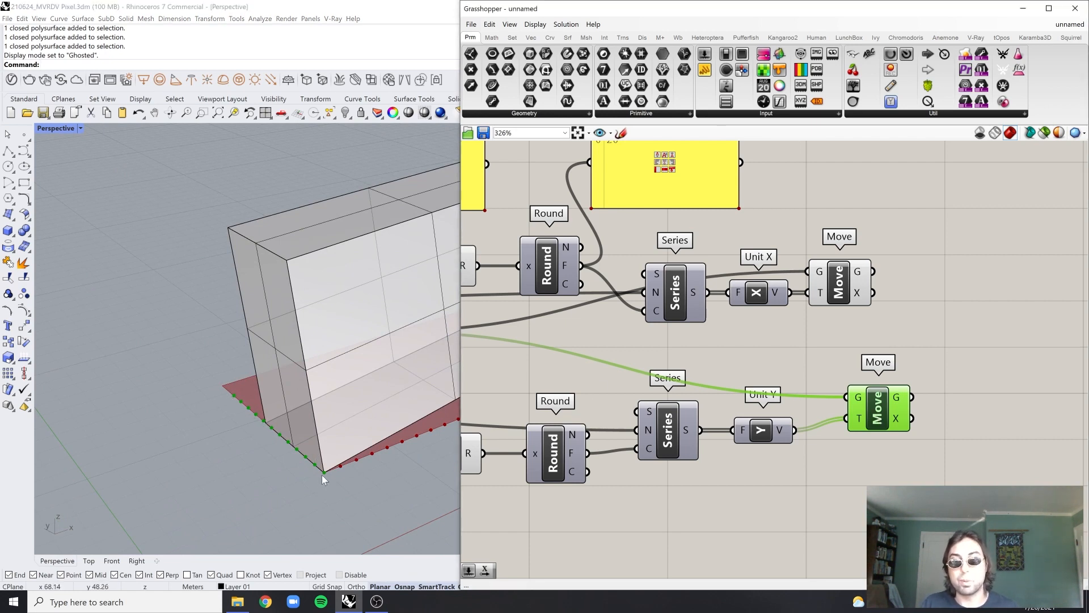
Shift the second Move farther along and connect the first Move's G output to its G input in place of Point
left_click(838, 299)
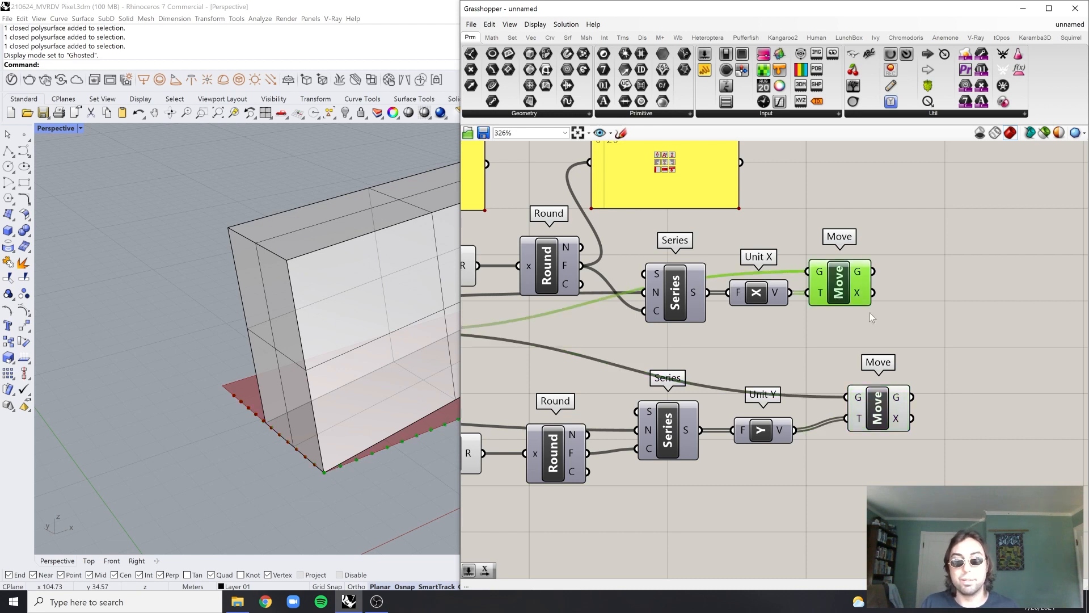
right_click_drag(870, 312, 760, 307)
left_click(834, 402)
left_click_drag(834, 402, 876, 398)
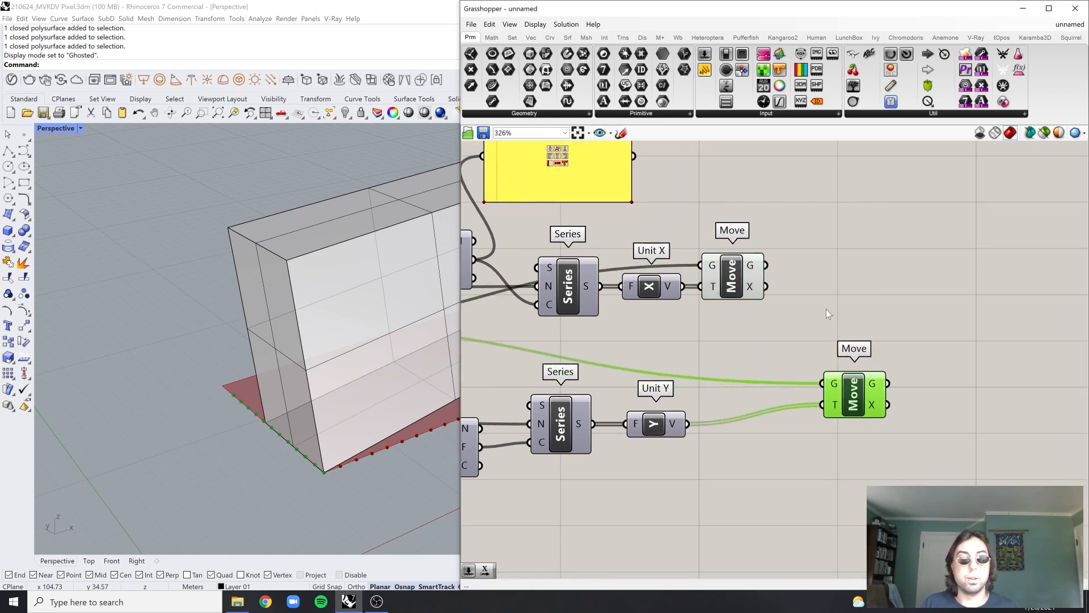
left_click(827, 311)
left_click_drag(766, 265, 823, 384)
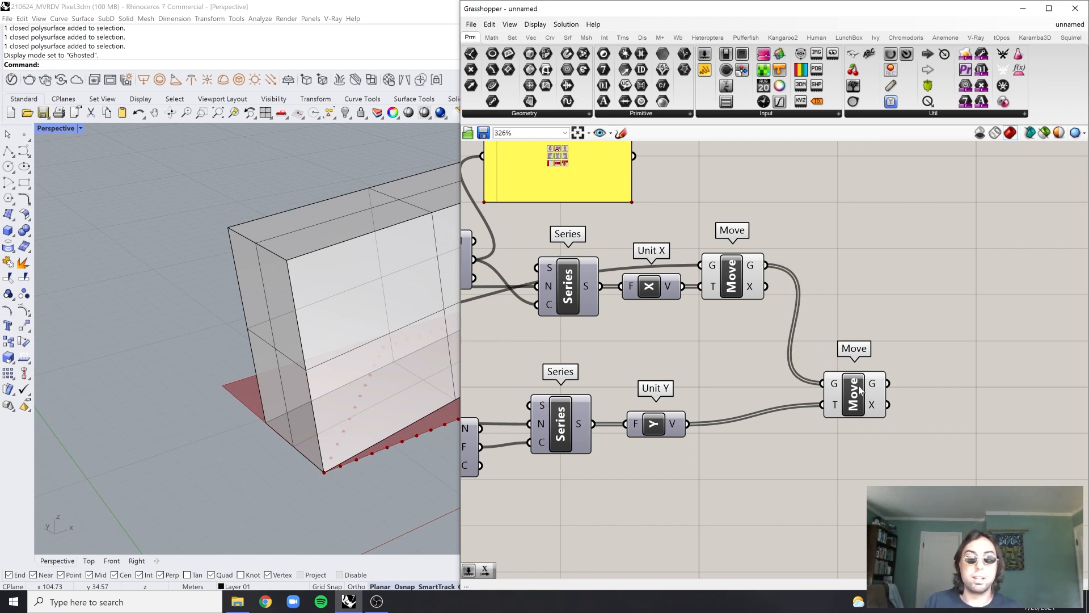
left_click(839, 397)
scroll(320, 448, "down", 5)
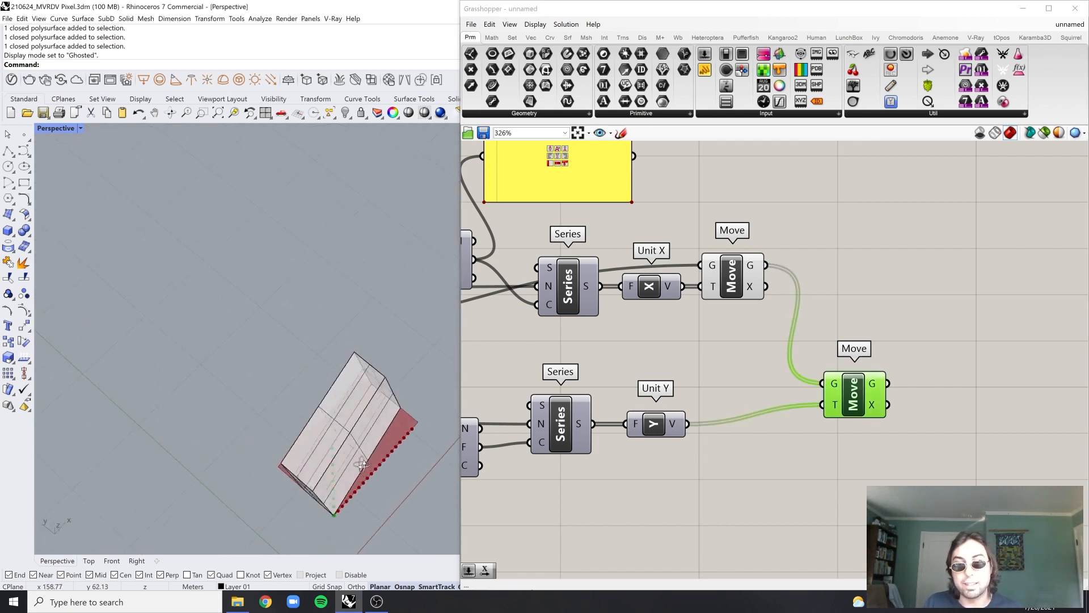
scroll(307, 447, "up", 1)
Insert a Graft Tree component between the first Move's G output and the second Move's G input
double_click(824, 313)
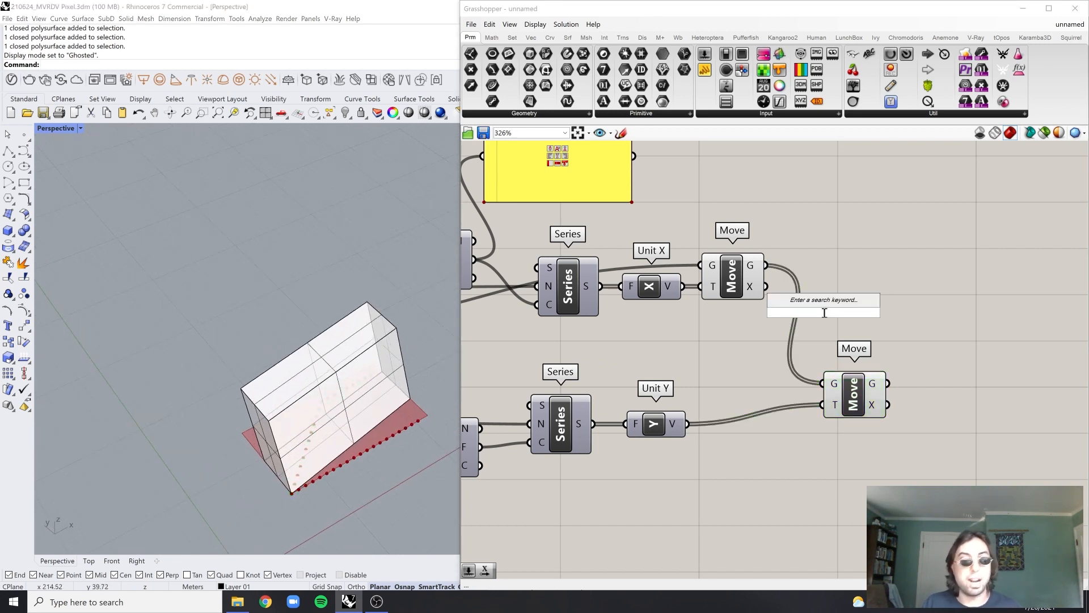
type("gra")
key("Return")
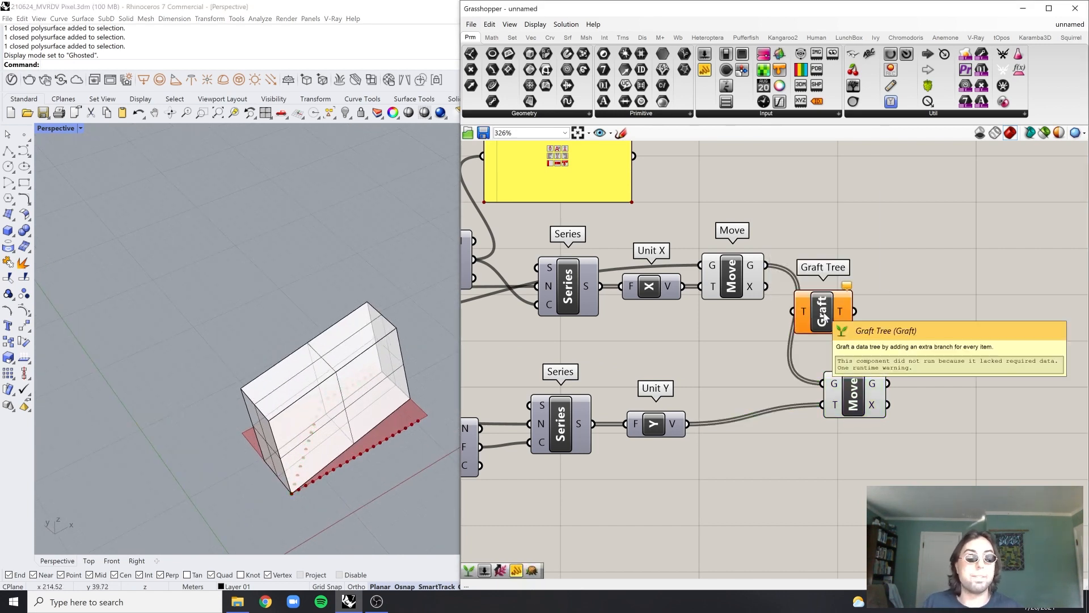
left_click_drag(767, 265, 823, 384)
right_click_drag(377, 464, 392, 397)
scroll(843, 360, "down", 4)
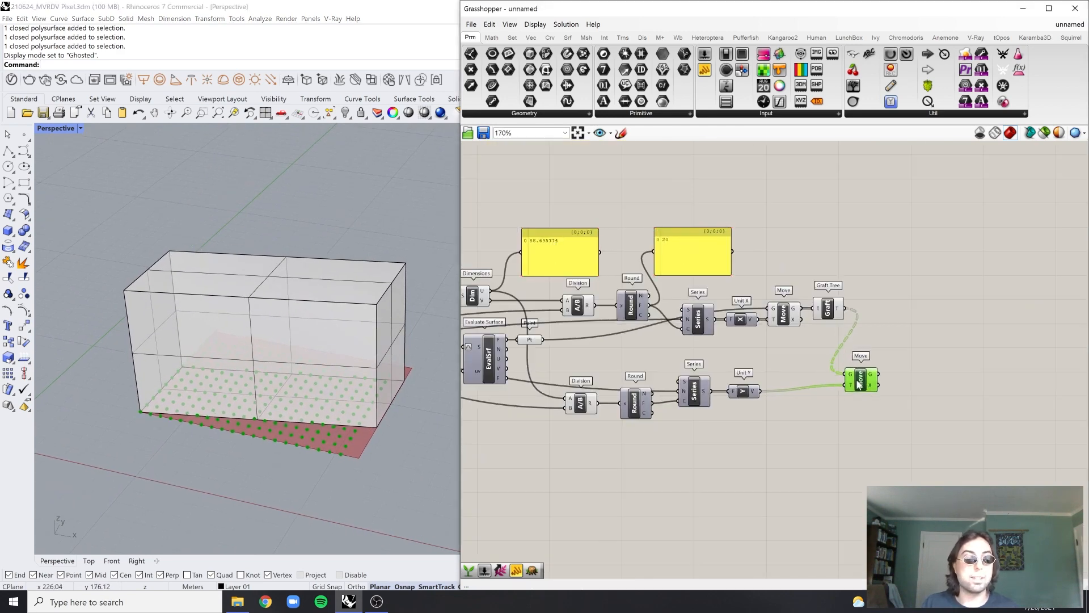
Place a copy of the Surface parameter above the original and feed it from List Item's +1 output
left_click(907, 371)
scroll(909, 363, "down", 3)
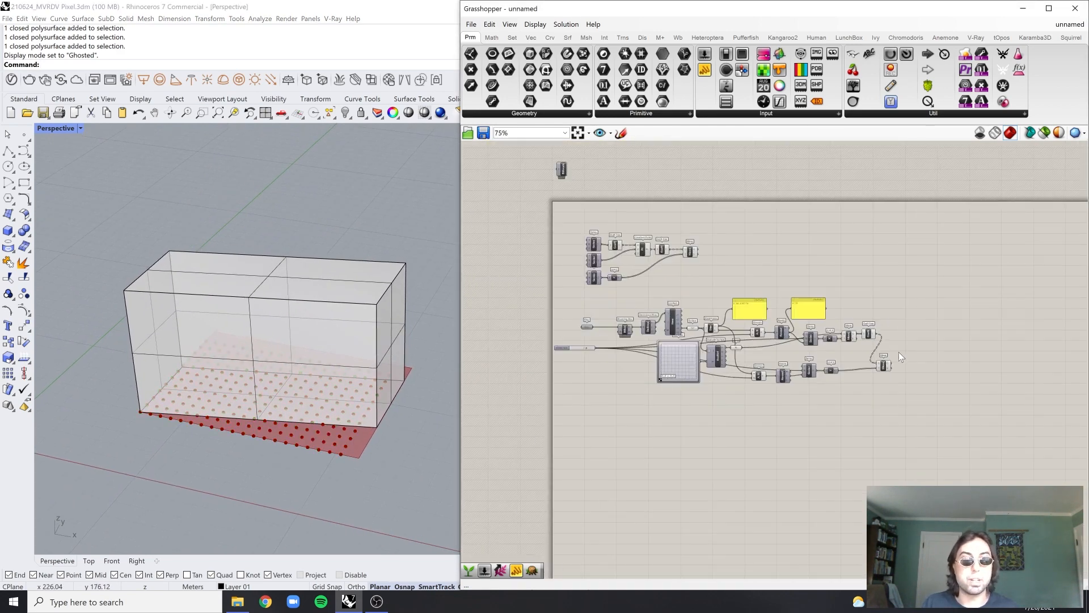
scroll(700, 362, "up", 5)
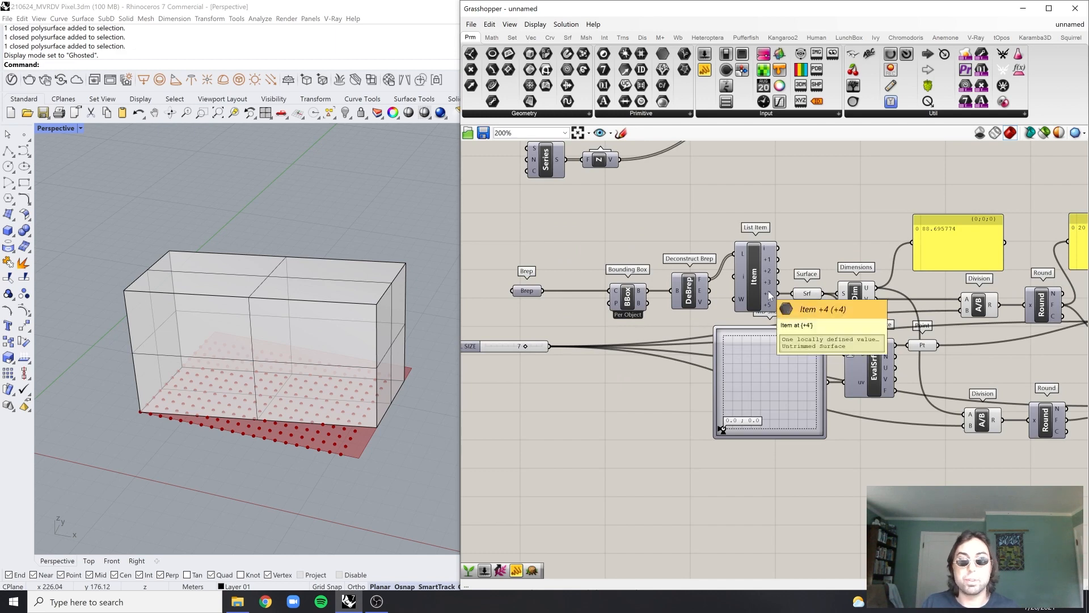
right_click_drag(325, 449, 324, 419)
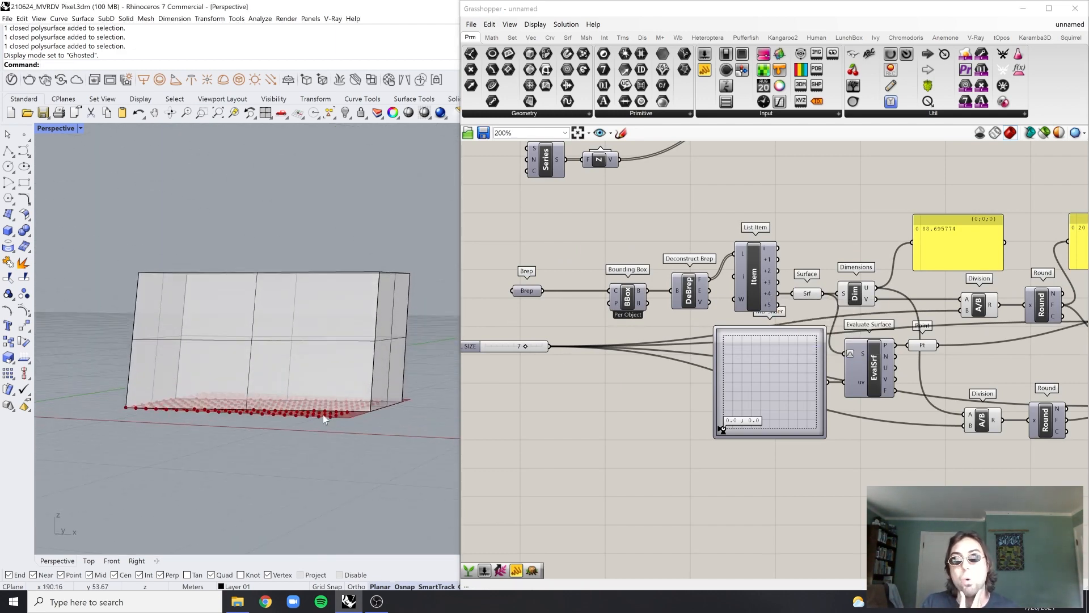
scroll(652, 281, "up", 3)
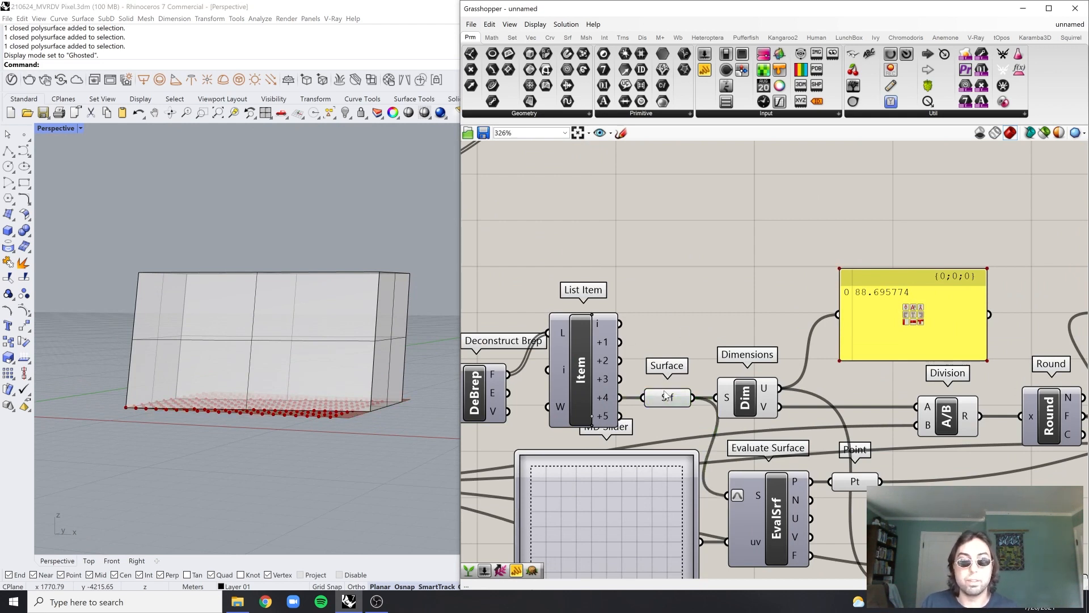
left_click_drag(667, 396, 673, 347, "alt")
right_click_drag(340, 340, 366, 359)
left_click_drag(670, 350, 664, 342)
right_click_drag(406, 357, 432, 352)
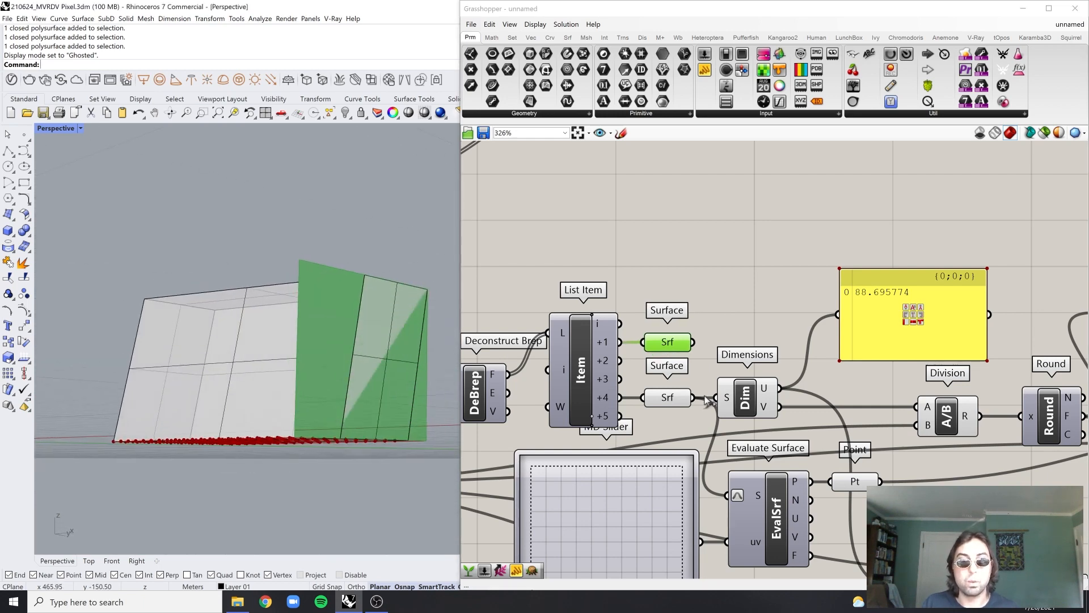
Copy the MD Slider and Evaluate Surface components together into the free space above List Item
left_click(760, 298)
right_click_drag(706, 491, 723, 424)
scroll(724, 425, "down", 1)
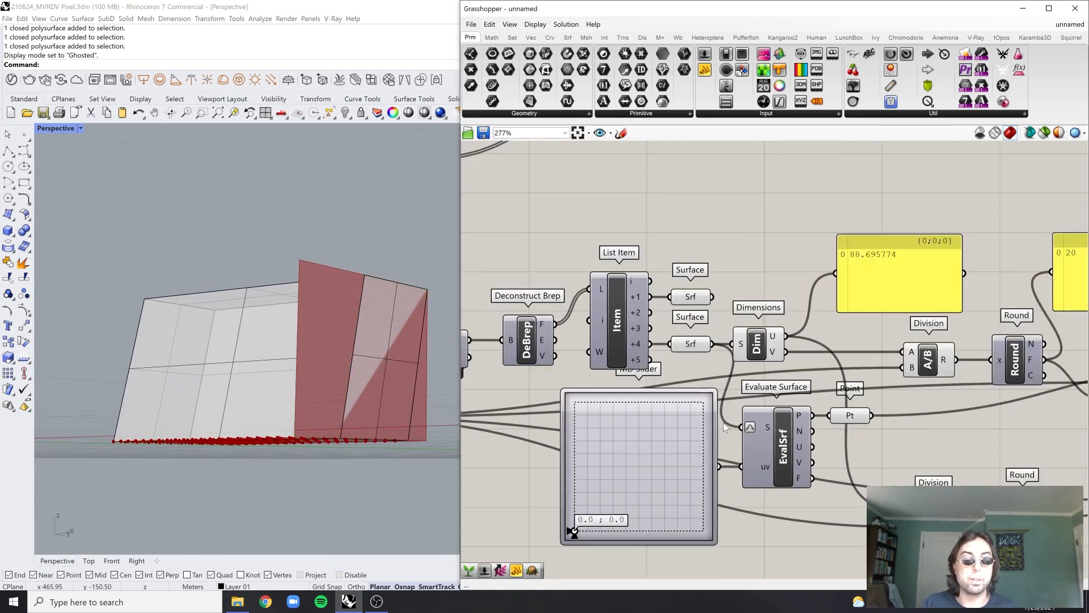
left_click(676, 461)
left_click(764, 449, "shift")
scroll(772, 451, "down", 1)
left_click_drag(769, 451, 782, 208)
scroll(794, 220, "up", 3)
right_click_drag(800, 225, 775, 299)
Connect the new Surface parameter to the copied Evaluate Surface's S input
left_click(643, 434)
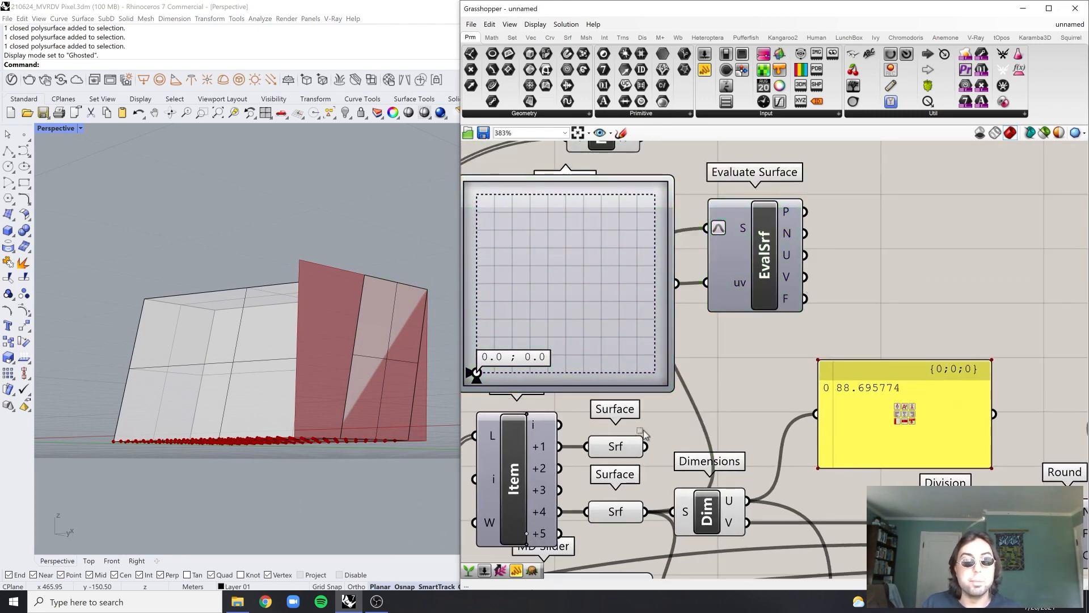
left_click_drag(650, 447, 709, 243)
left_click(741, 255)
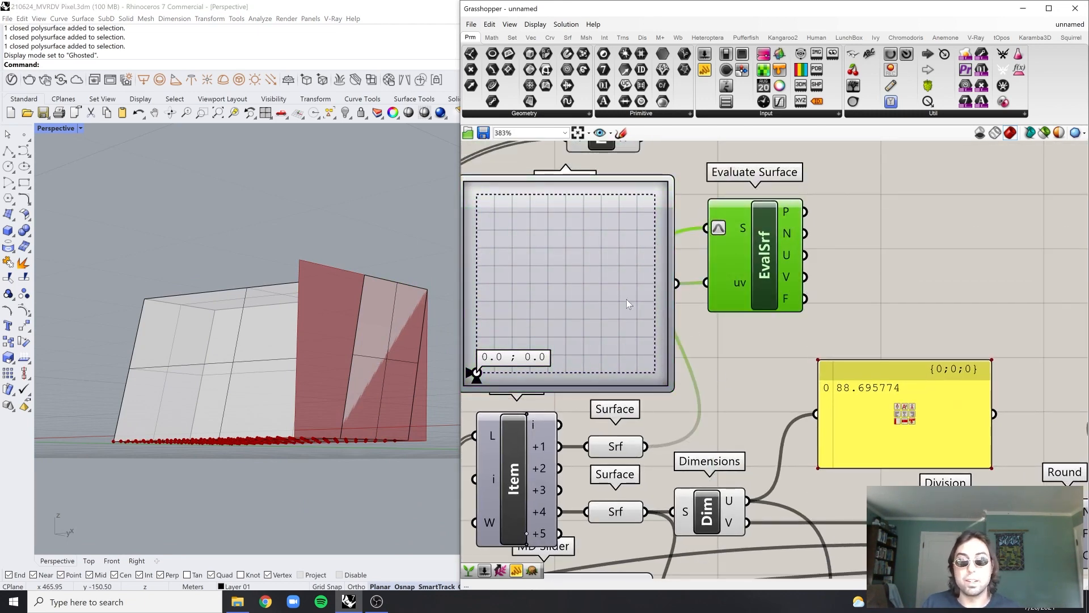
Begin adding a component beside the copied Evaluate Surface's outputs
right_click_drag(702, 289, 757, 298)
left_click(671, 281)
double_click(930, 231)
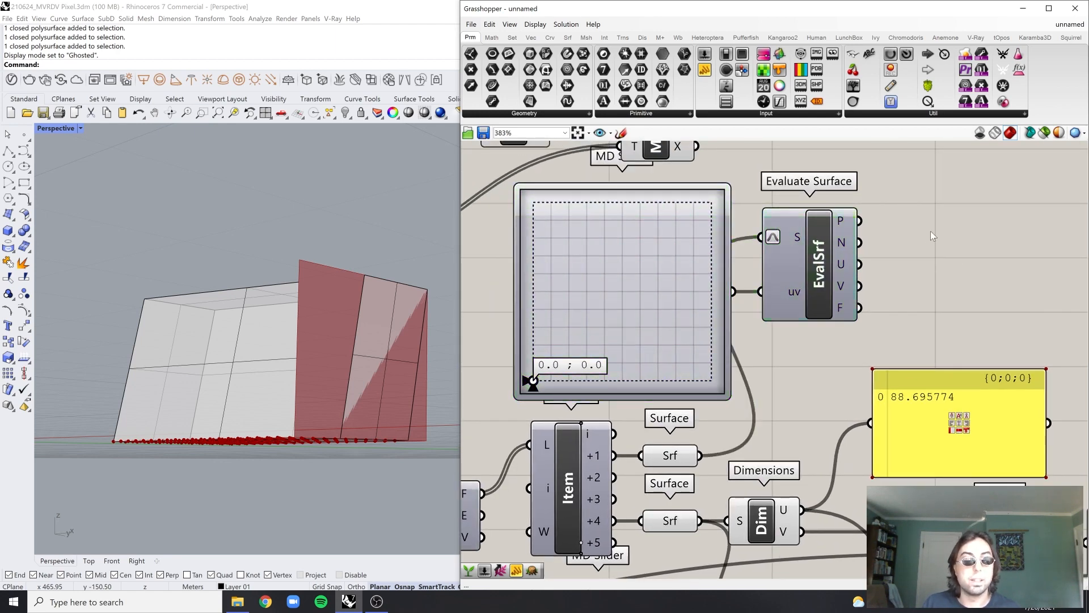
Add a Point parameter and connect it to the P output of the upper Evaluate Surface component
type("pt")
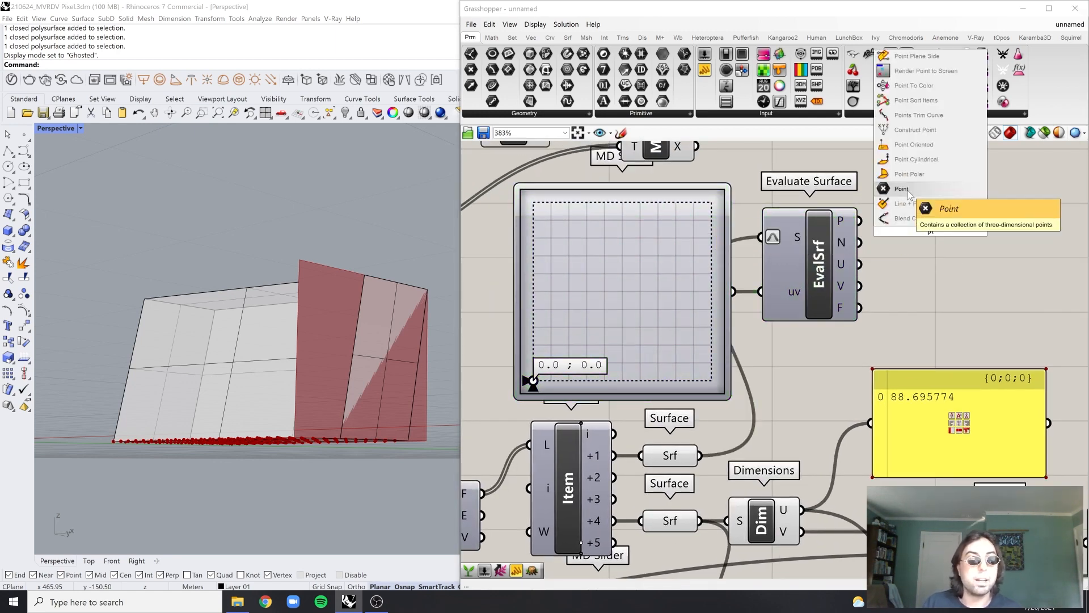
left_click(909, 189)
mouse_move(860, 220)
left_mouse_down()
mouse_move(901, 231)
mouse_move(907, 221)
left_mouse_up()
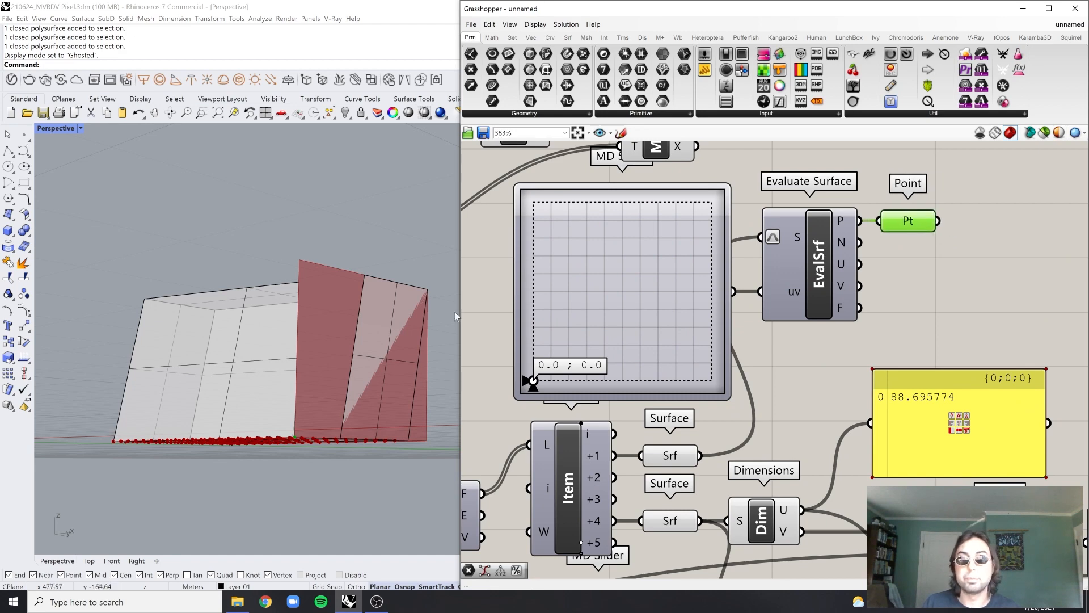
Test the evaluated point by moving the upper MD Slider to 0.48 ; 1.0 with the box in view
right_click_drag(420, 317, 436, 349)
scroll(435, 349, "up", 2)
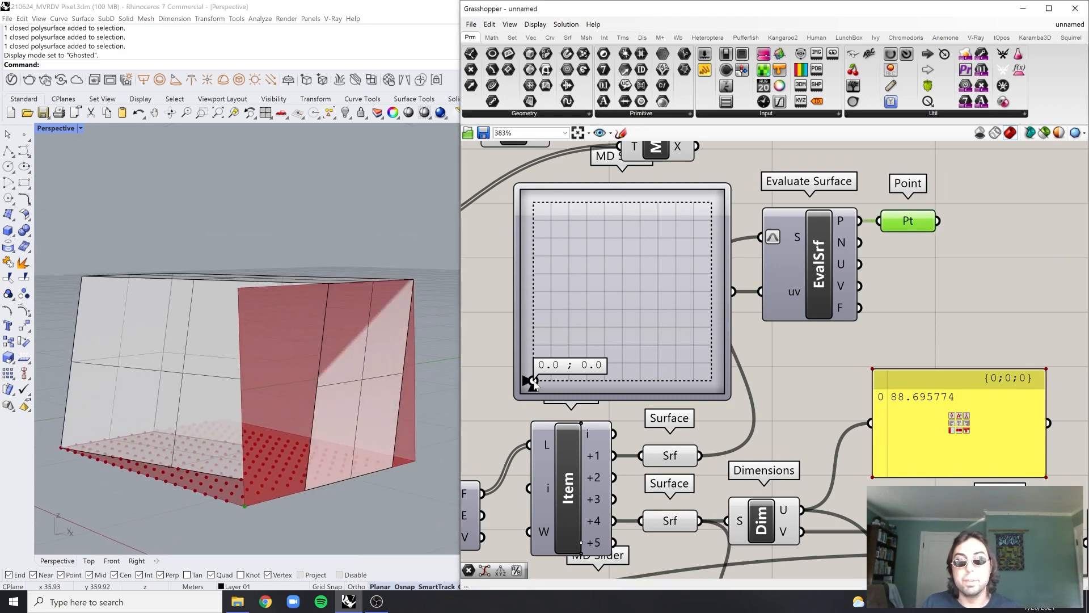
left_click_drag(532, 382, 610, 287)
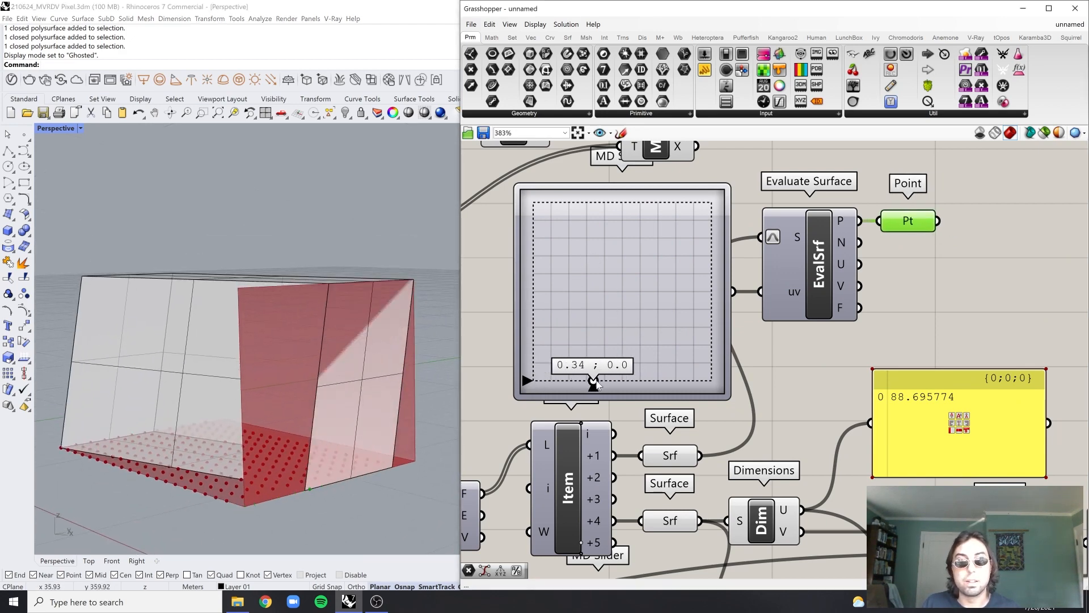
left_click_drag(595, 384, 622, 185)
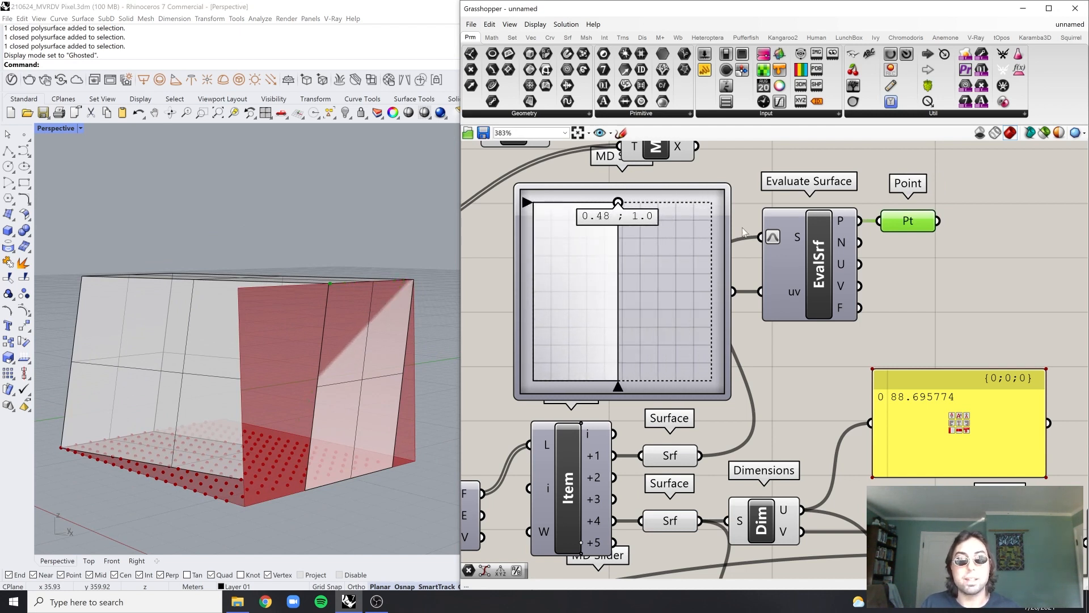
Add a panel beside the Point parameter and connect the point's output to it
right_click_drag(944, 238, 856, 245)
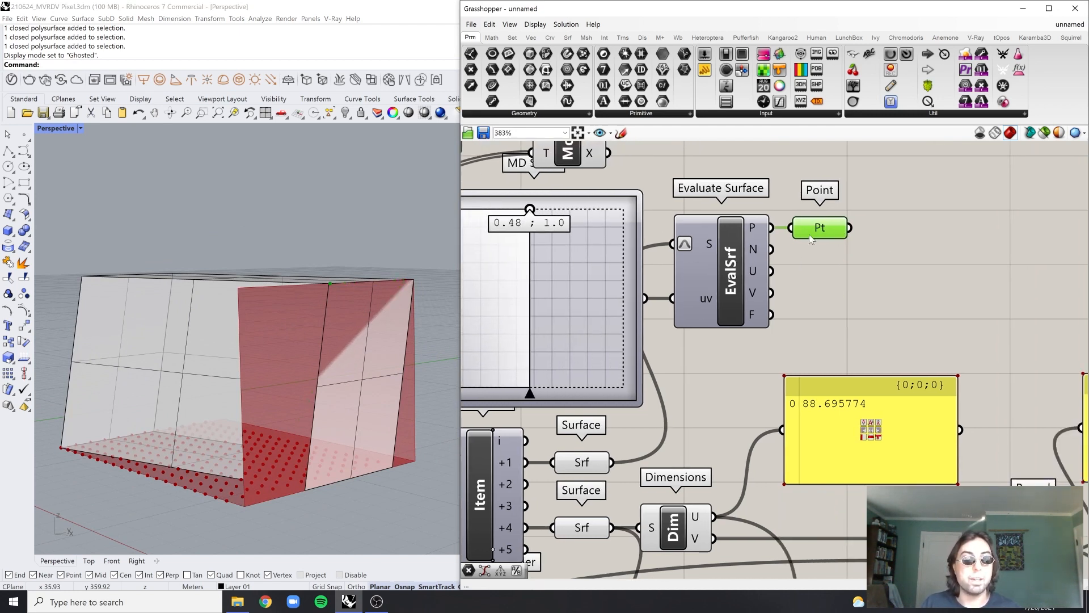
left_click(919, 240)
double_click(919, 240)
type("panel")
key("Return")
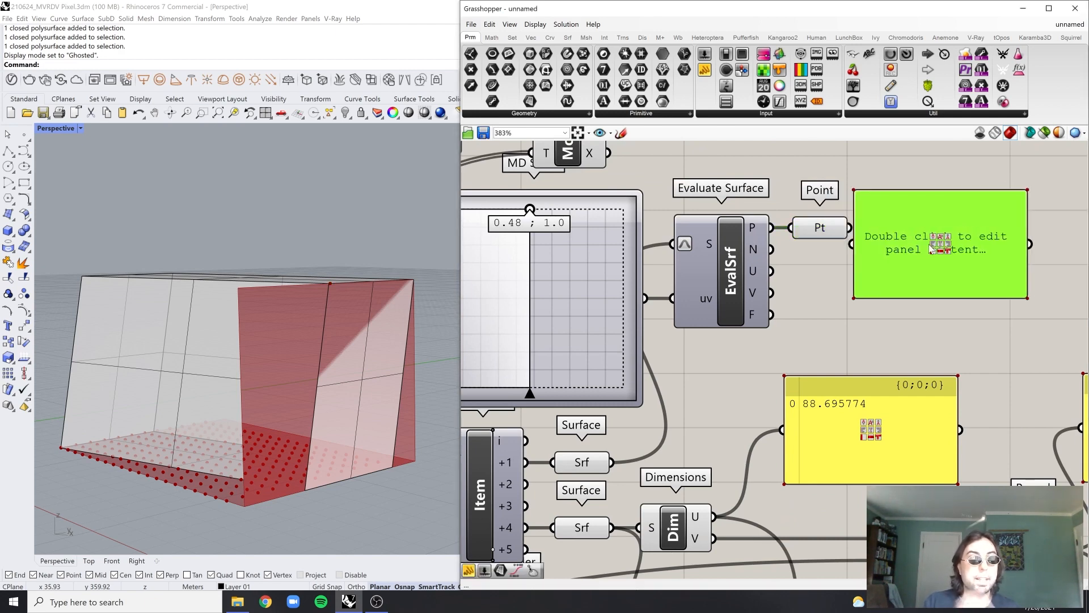
left_click_drag(861, 245, 856, 244)
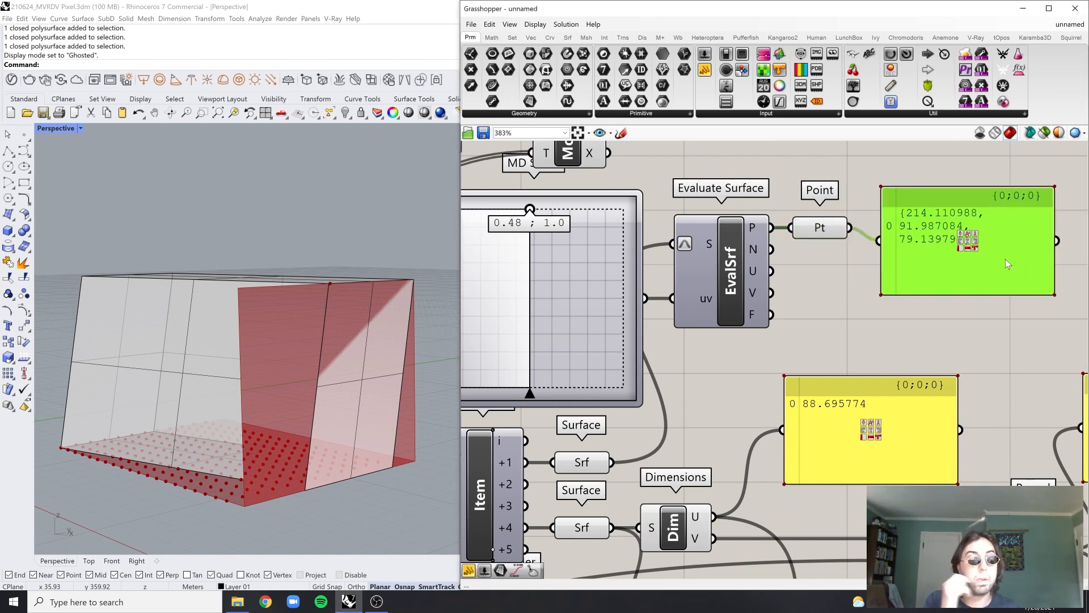
Delete the upper MD Slider together with its Evaluate Surface, Point and coordinate panel
scroll(964, 261, "up", 3)
scroll(845, 238, "down", 3)
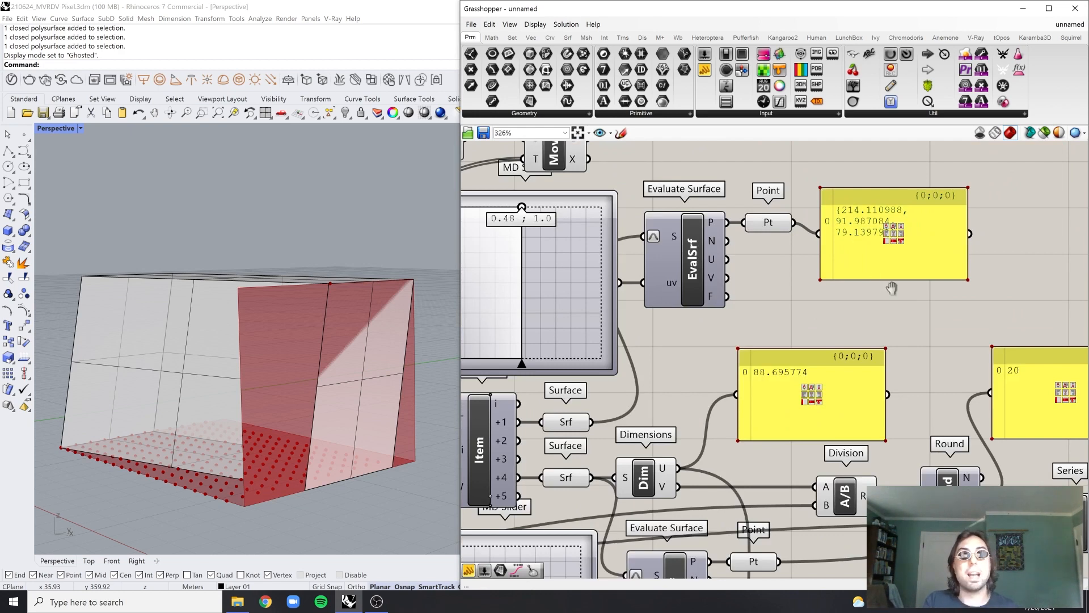
right_click_drag(892, 289, 916, 291)
left_click_drag(915, 291, 640, 239)
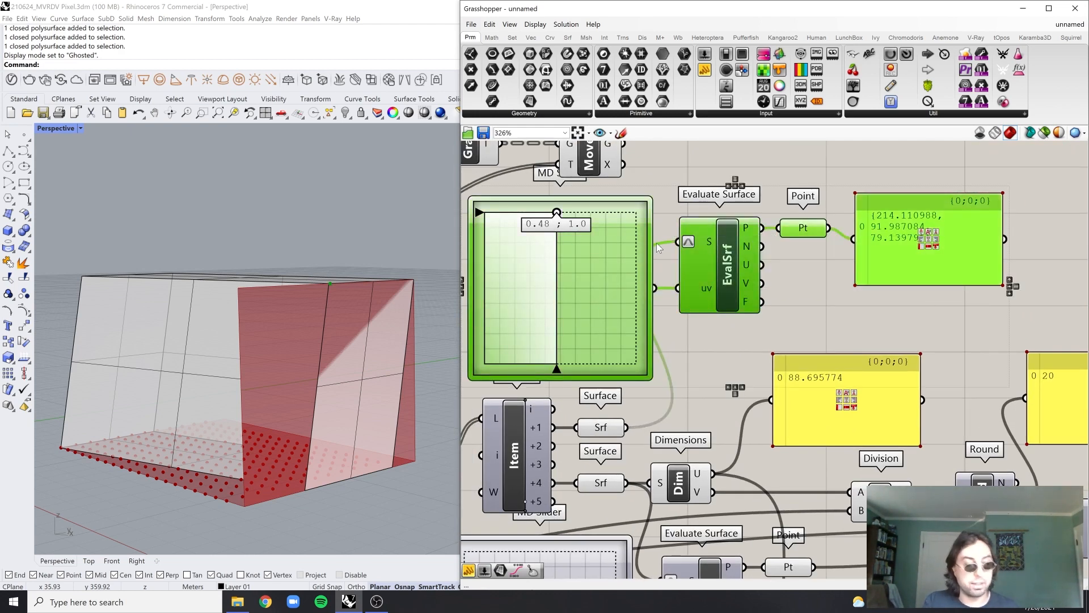
key("Delete")
Duplicate the Dimensions component, place the copy above the original and feed it the surface from List Item output +1
right_click_drag(681, 502, 692, 470)
scroll(689, 471, "up", 1)
left_click(691, 459)
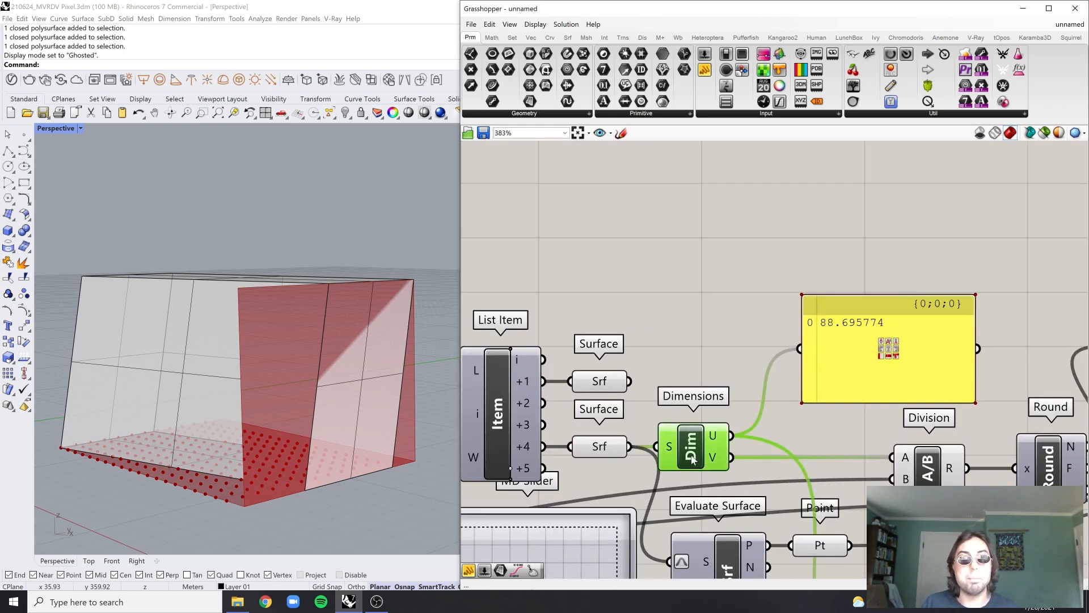
key("ctrl+c")
key("ctrl+v")
left_click_drag(693, 456, 714, 355)
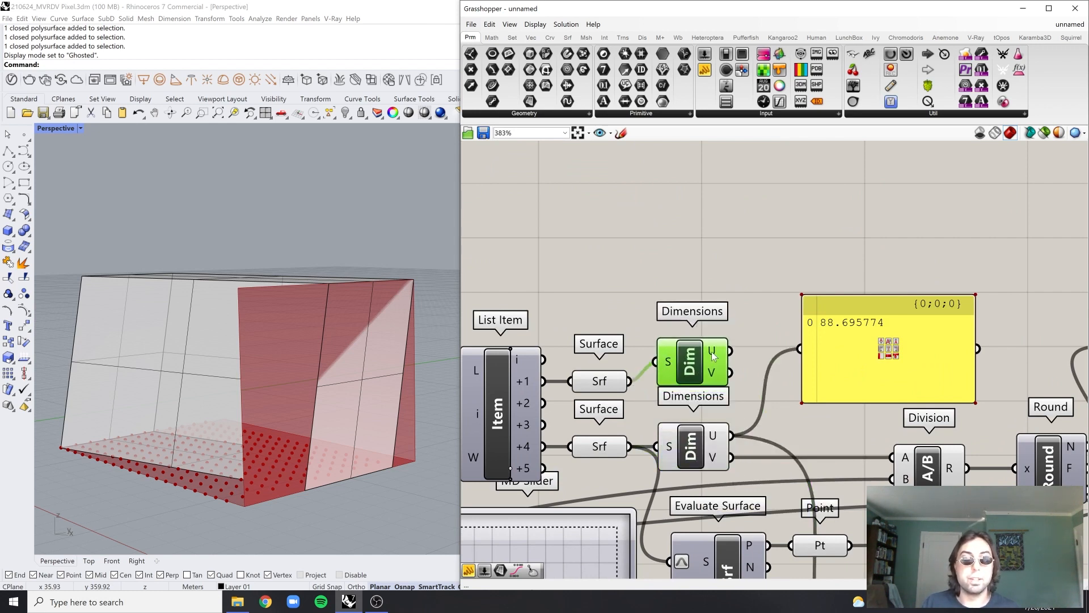
left_click_drag(727, 291, 608, 393)
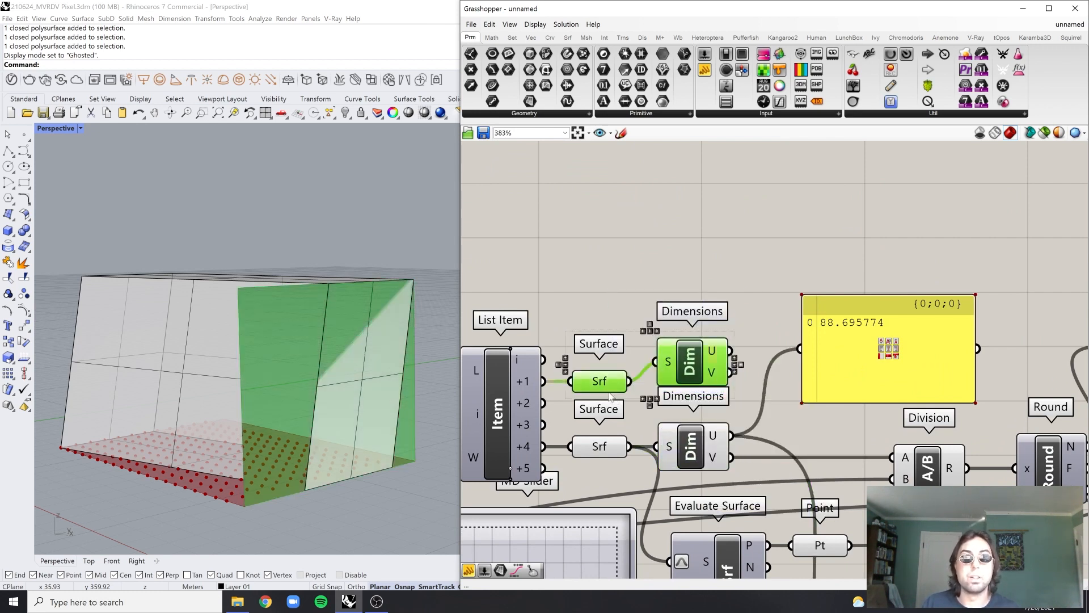
left_click(706, 278)
Check the upper Dimensions component's U and V outputs in the existing panel, leaving only V connected
right_click_drag(720, 254, 657, 298)
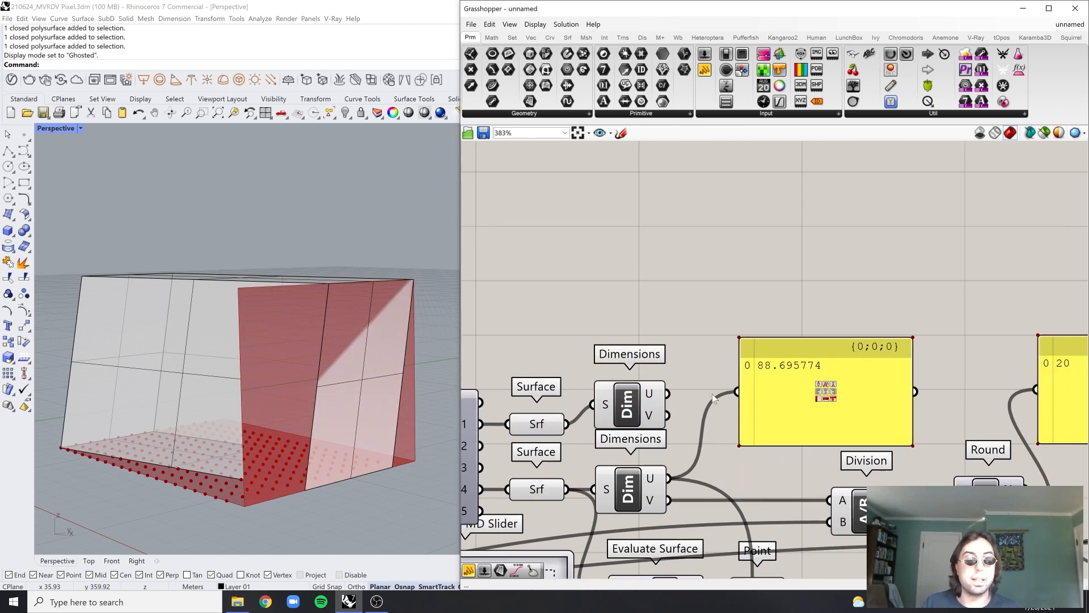
left_click_drag(668, 393, 736, 397)
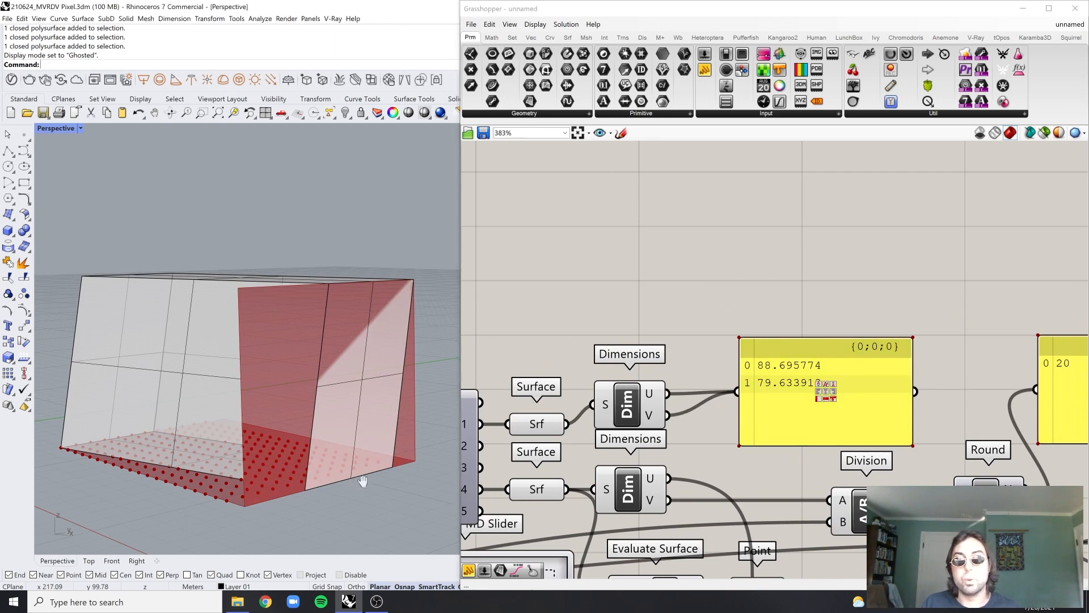
right_click_drag(362, 479, 361, 468)
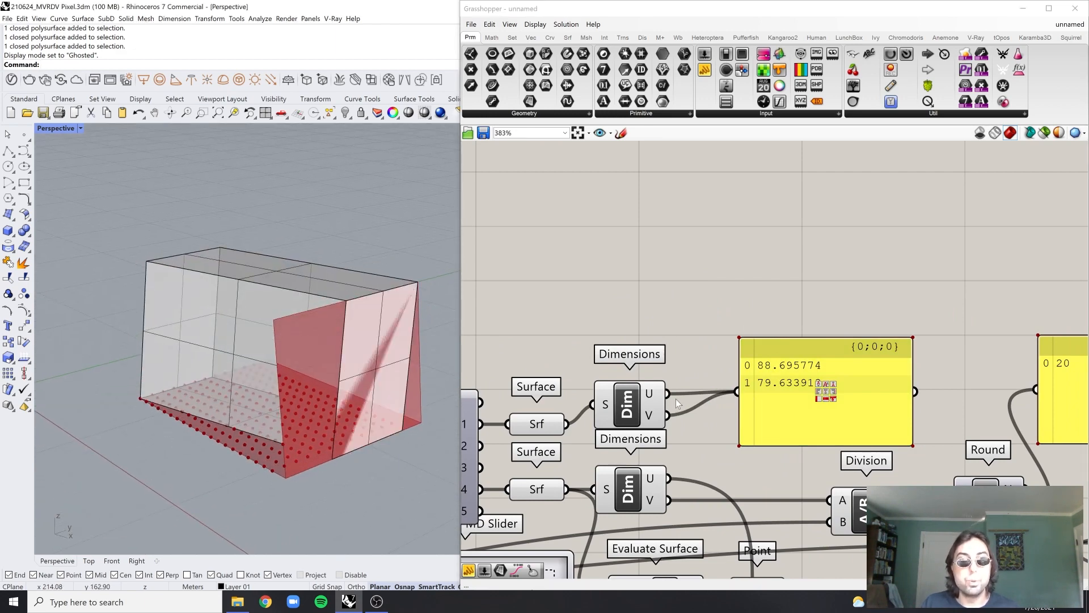
left_click_drag(670, 395, 738, 392)
left_click(765, 391)
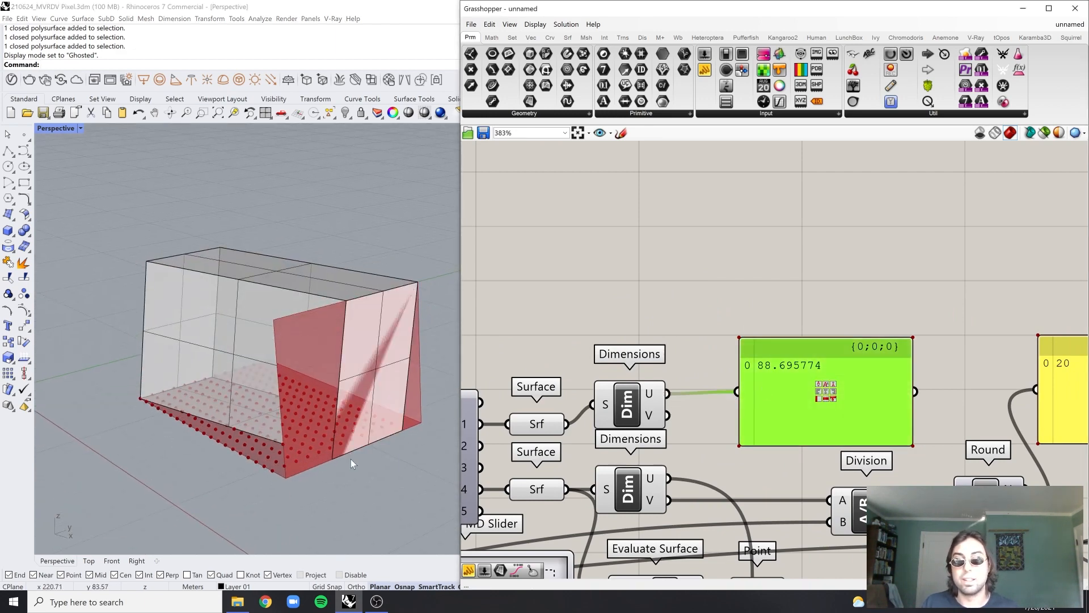
left_click_drag(668, 414, 737, 391)
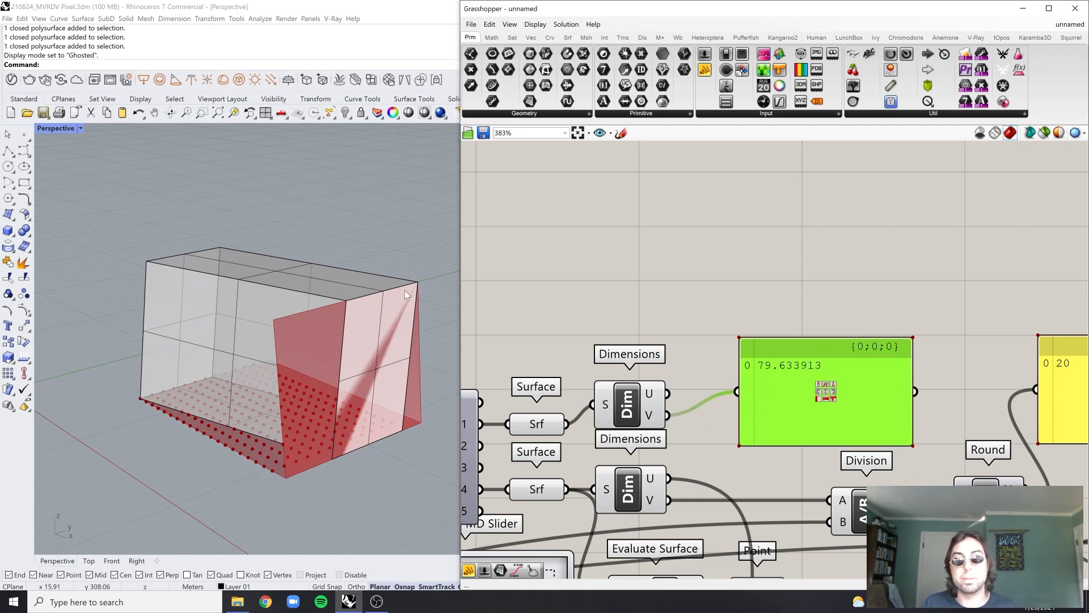
Shrink the panel of the V dimension and place it right beside the upper Dimensions component
scroll(893, 356, "down", 4)
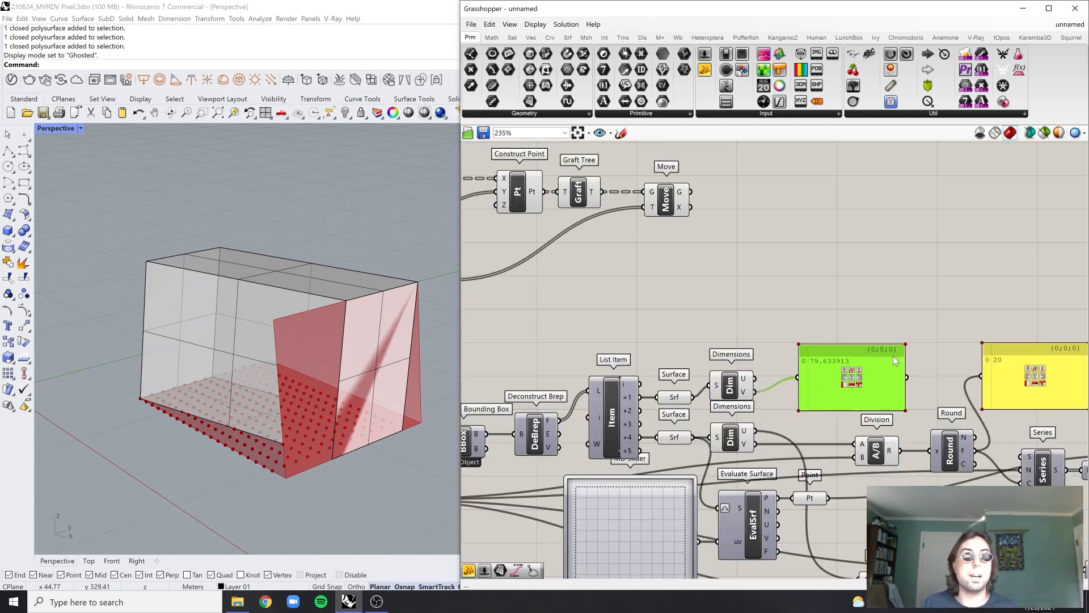
scroll(720, 314, "up", 3)
scroll(721, 315, "up", 1)
scroll(709, 309, "down", 2)
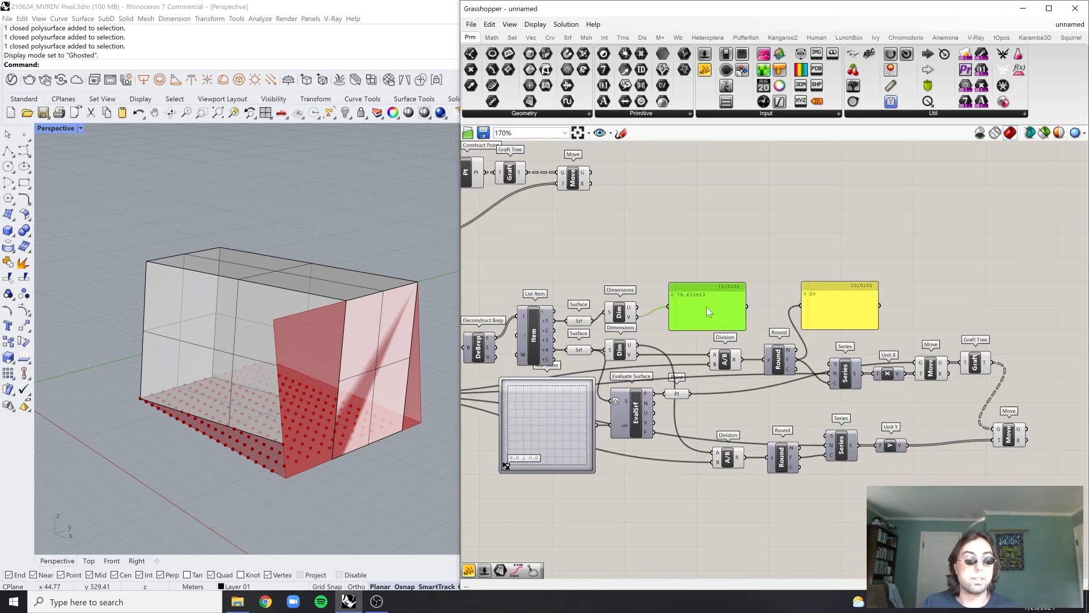
scroll(703, 308, "up", 5)
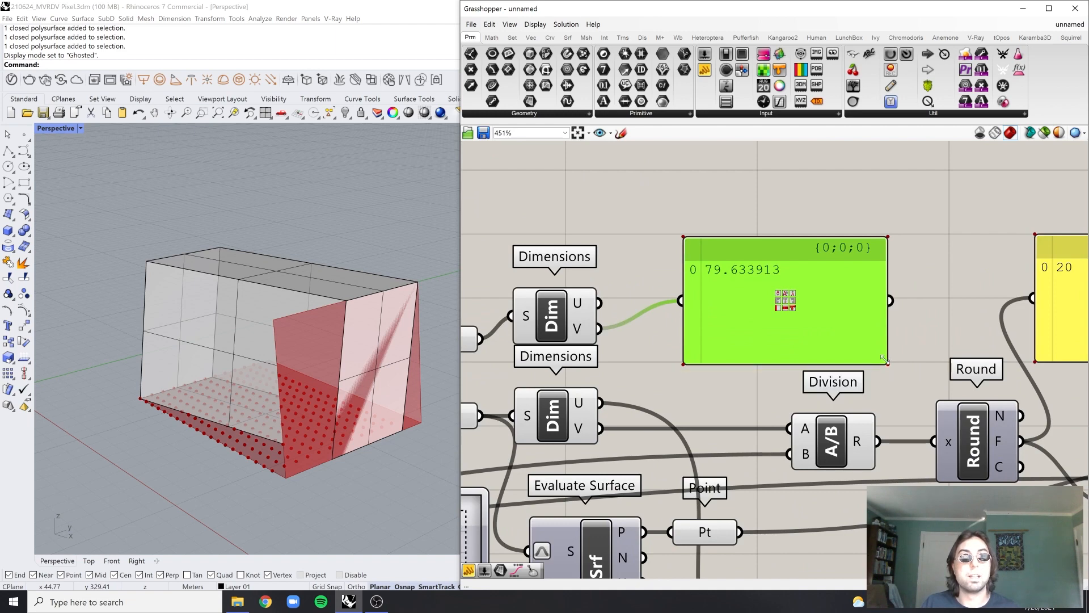
left_click_drag(875, 350, 645, 330)
left_click(625, 257)
scroll(626, 257, "down", 2)
right_click_drag(625, 257, 828, 277)
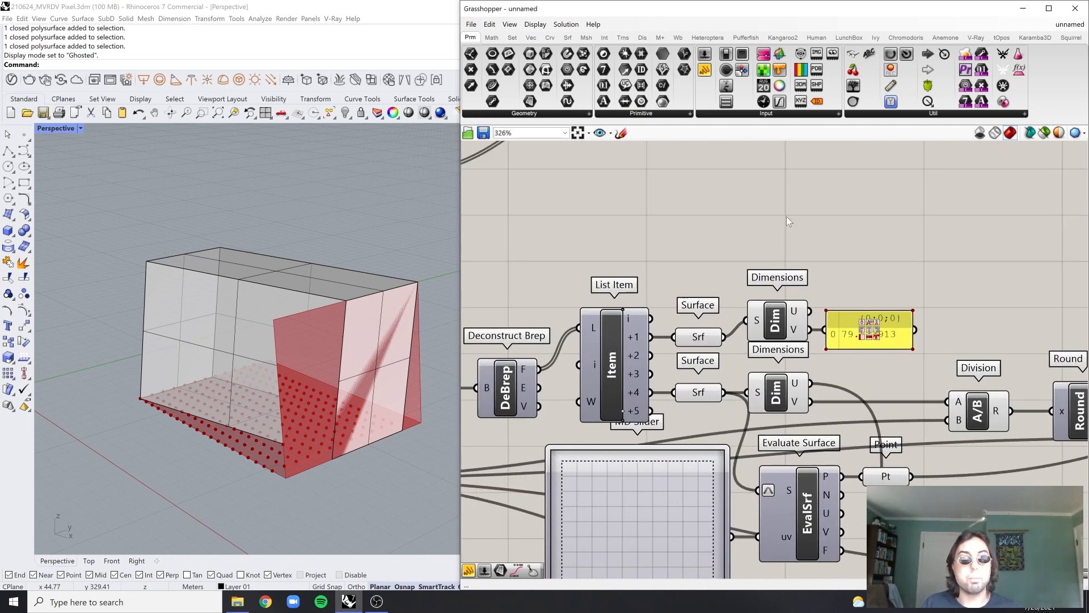
Turn off the preview of the two Surface parameters
left_click_drag(786, 221, 692, 410)
right_click(714, 268)
left_click(779, 287)
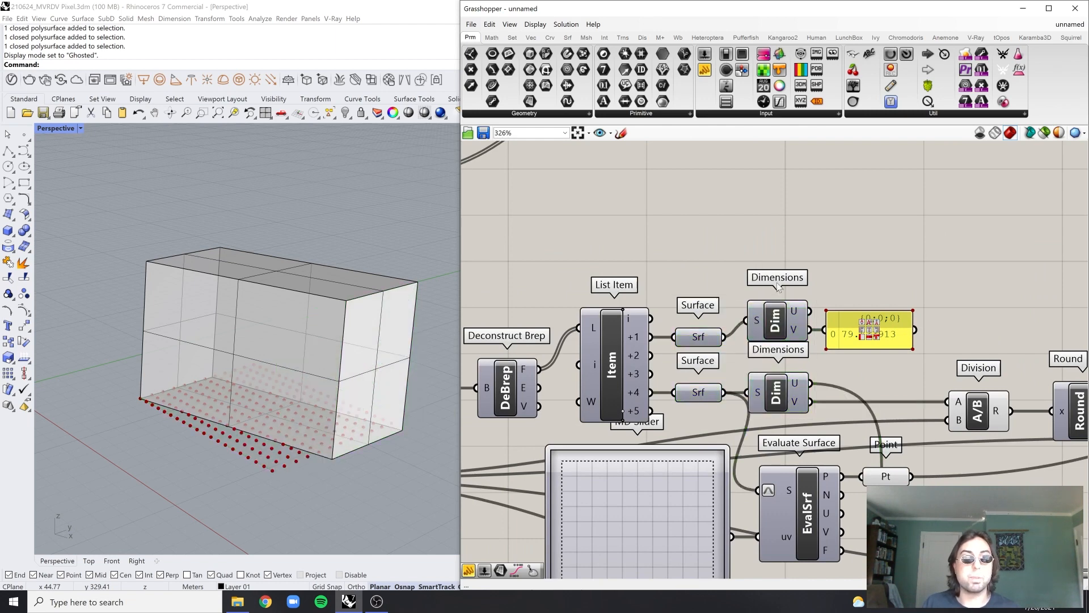
Duplicate the Division, Round, Series, Unit Y and Move chain and place the copy below the original
scroll(799, 325, "up", 2)
scroll(863, 338, "down", 6)
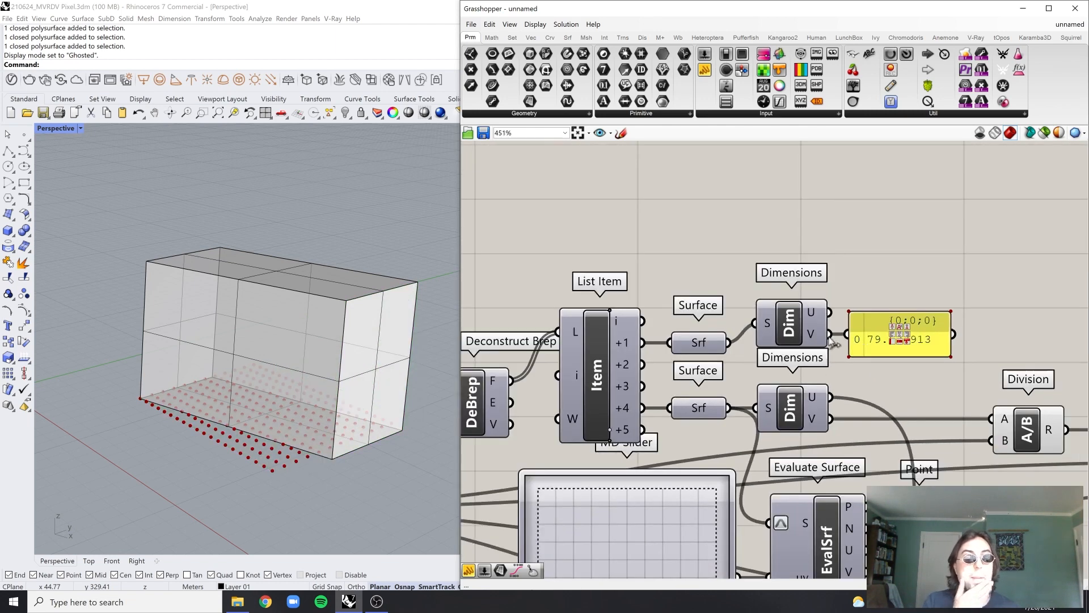
scroll(897, 389, "up", 2)
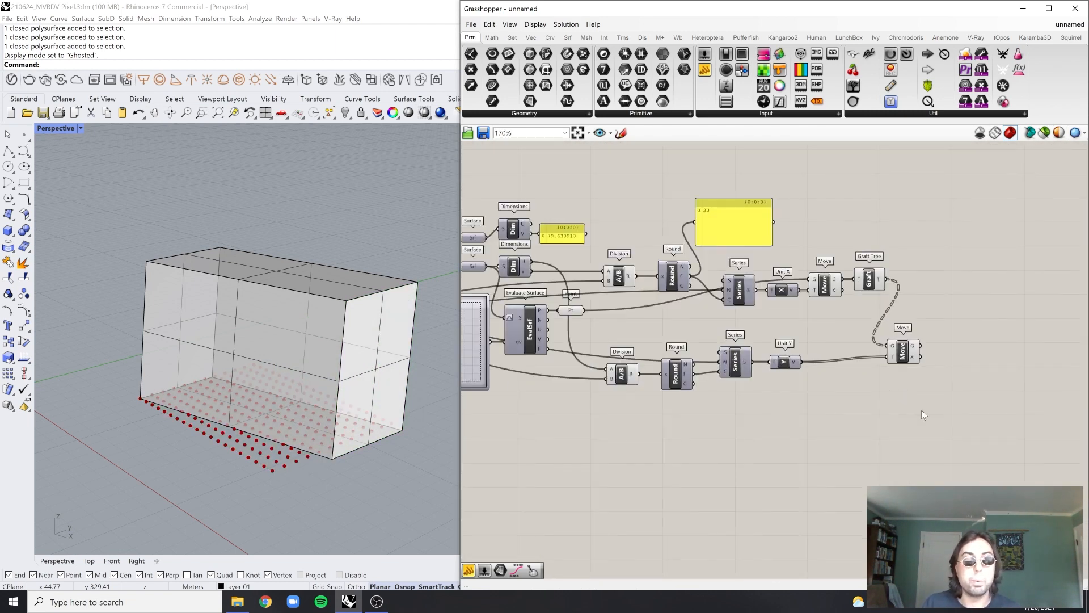
left_click_drag(939, 422, 602, 340)
key("ctrl+v")
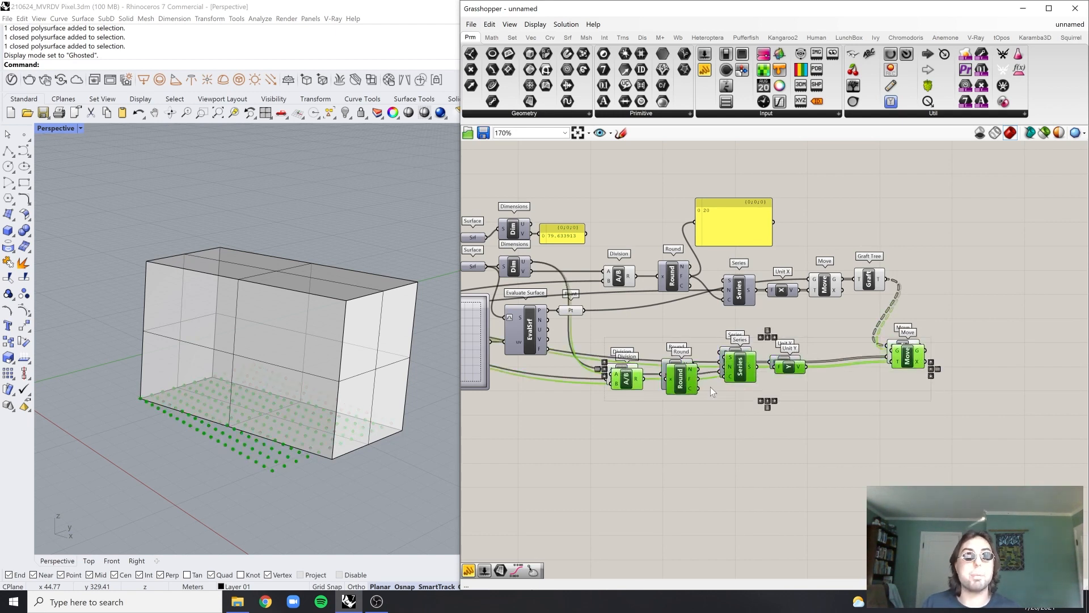
left_click_drag(686, 385, 694, 478)
left_click(873, 441)
scroll(881, 440, "up", 1)
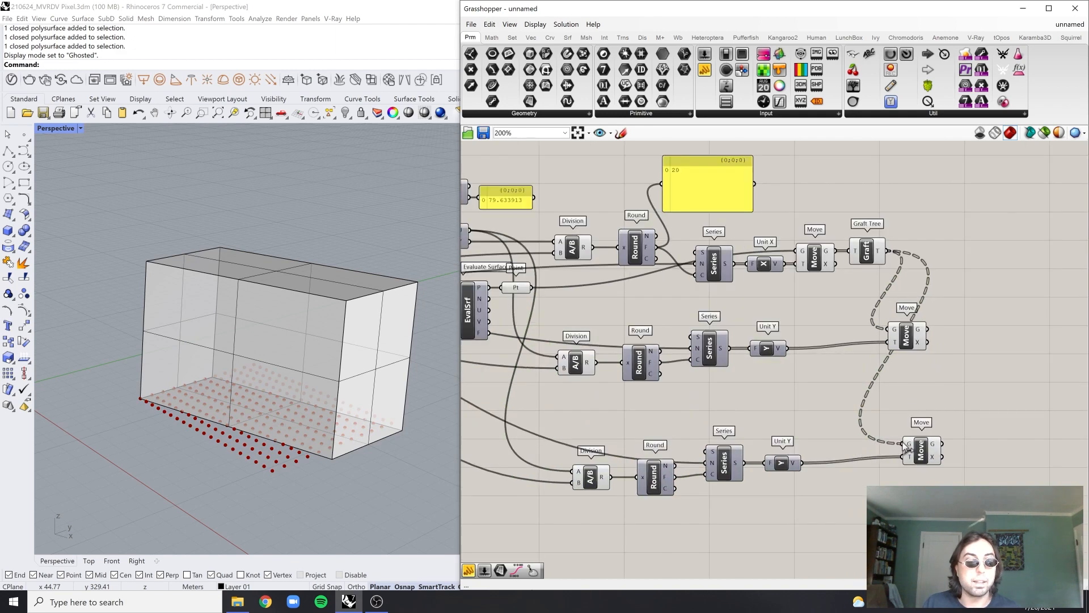
Disconnect the Graft Tree from the G input of the copied Move component
right_click(906, 447)
mouse_move(922, 447)
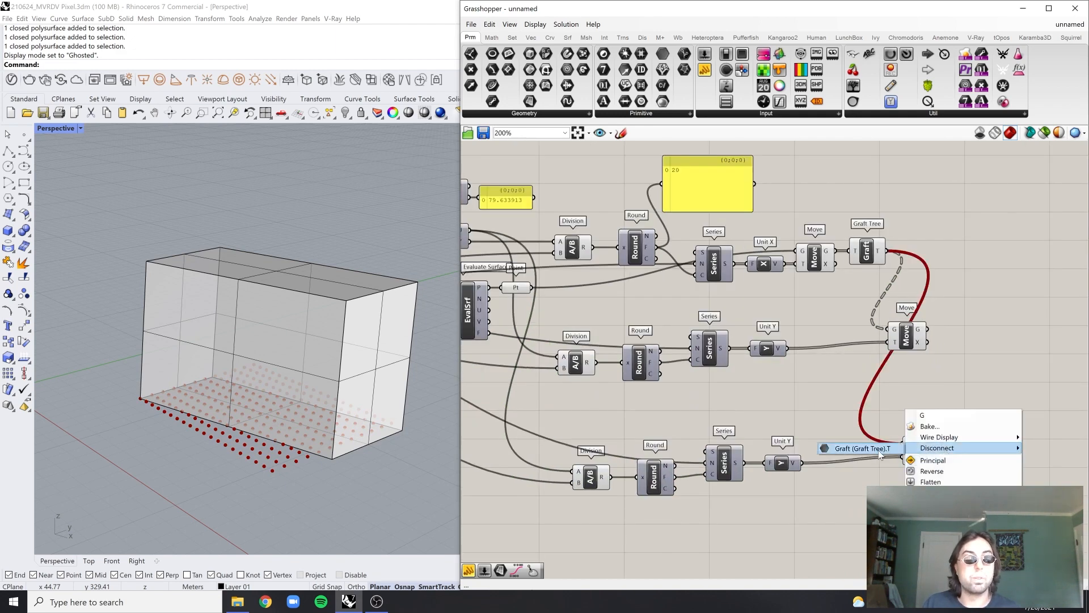
left_click(840, 445)
Disconnect the Dimensions U output from the A input of the copied Division component
scroll(697, 429, "up", 2)
right_click(686, 453)
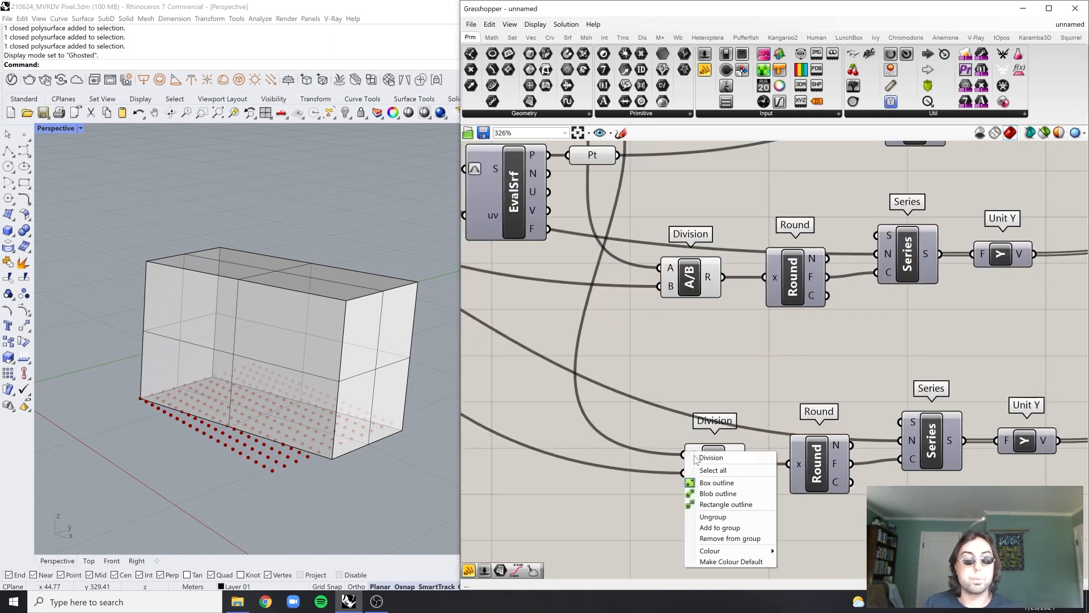
left_click(684, 444)
right_click(692, 454)
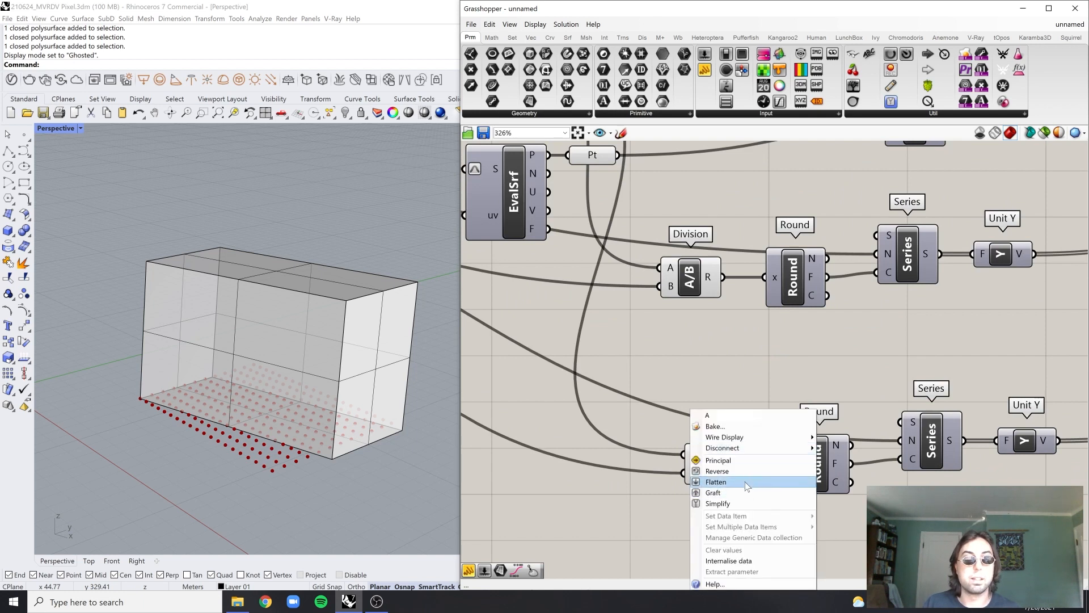
left_click(843, 445)
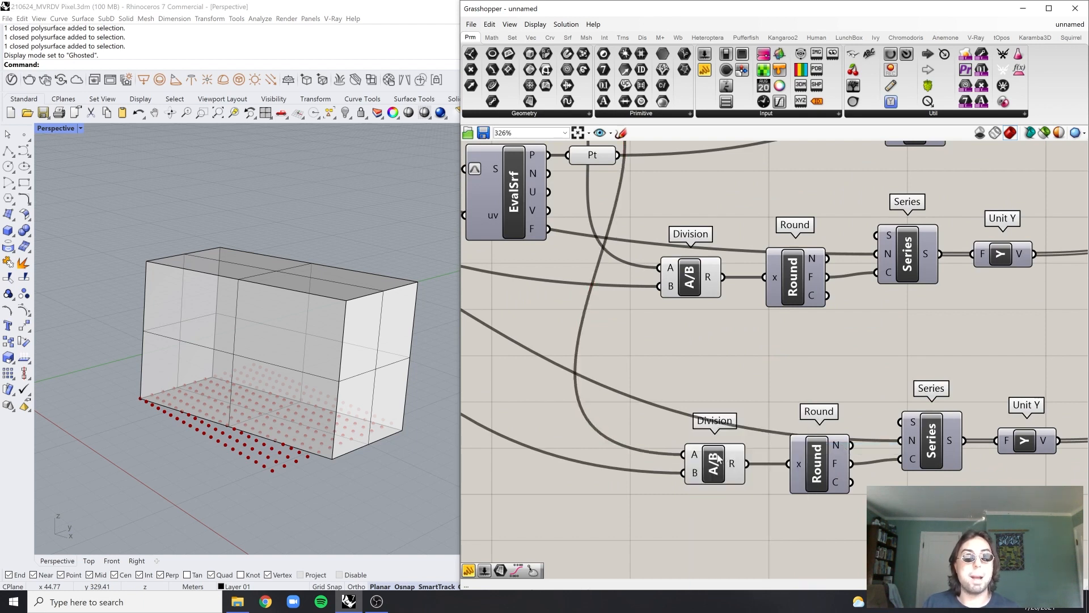
right_click(693, 453)
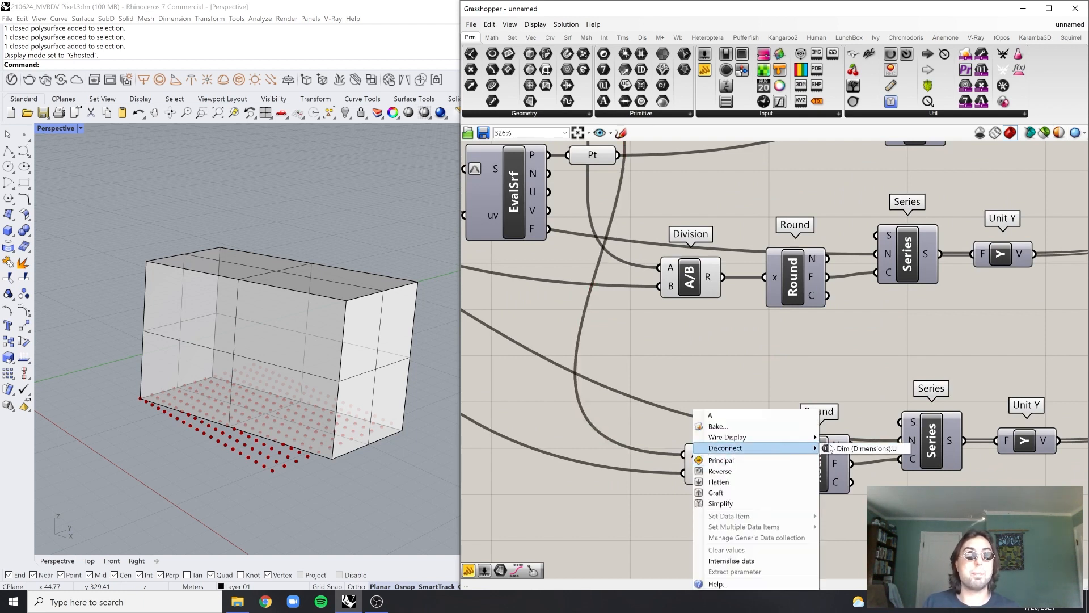
left_click(831, 448)
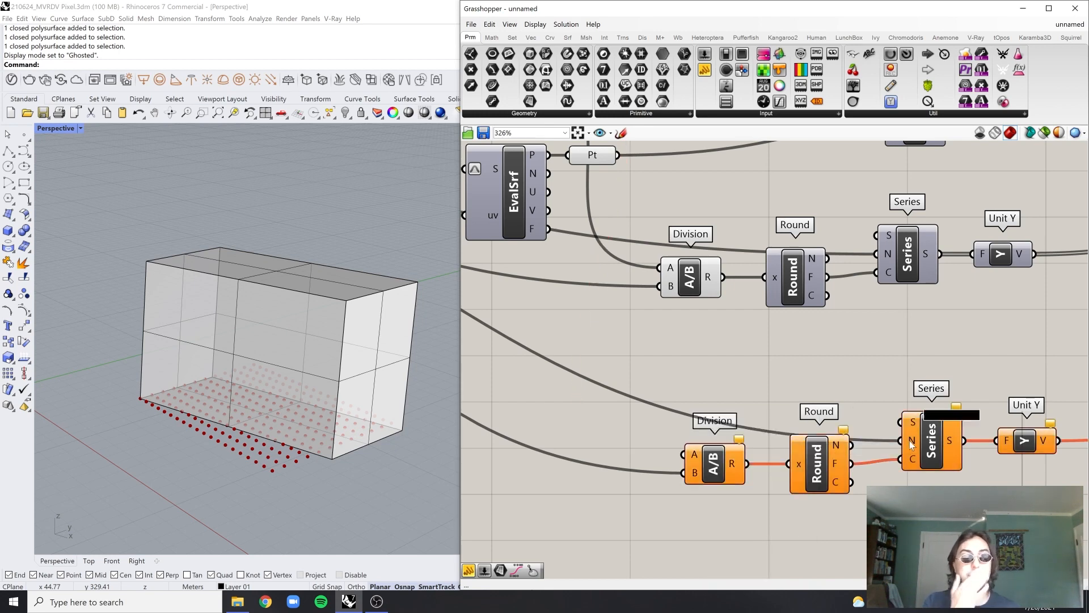
Disconnect VOXEL SIZE from the N input of the copied Series component
right_click(907, 442)
mouse_move(945, 439)
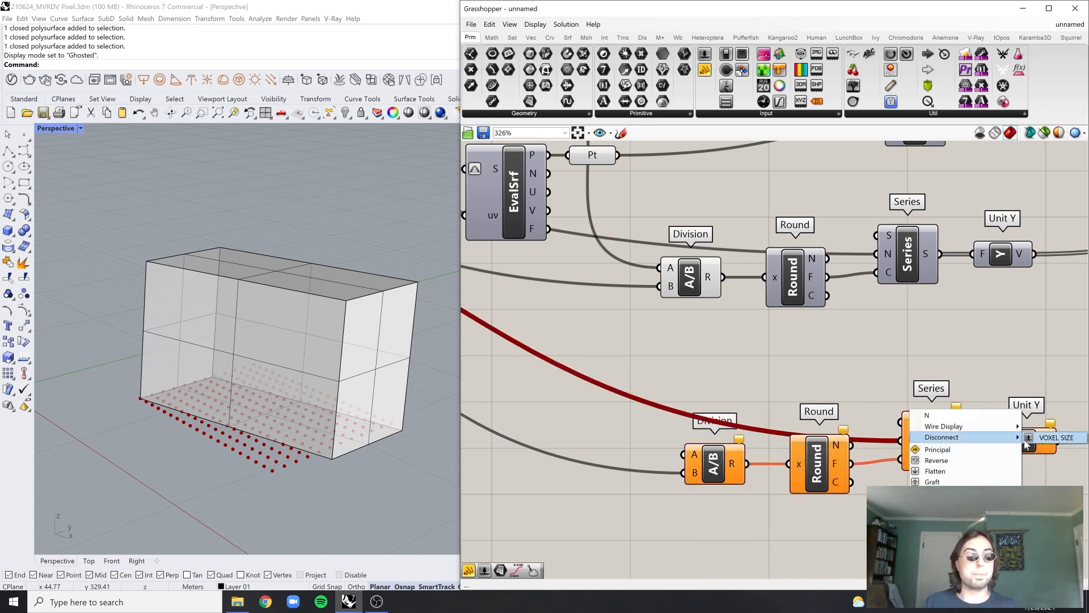
left_click(1056, 437)
scroll(875, 386, "down", 2)
scroll(825, 394, "down", 2)
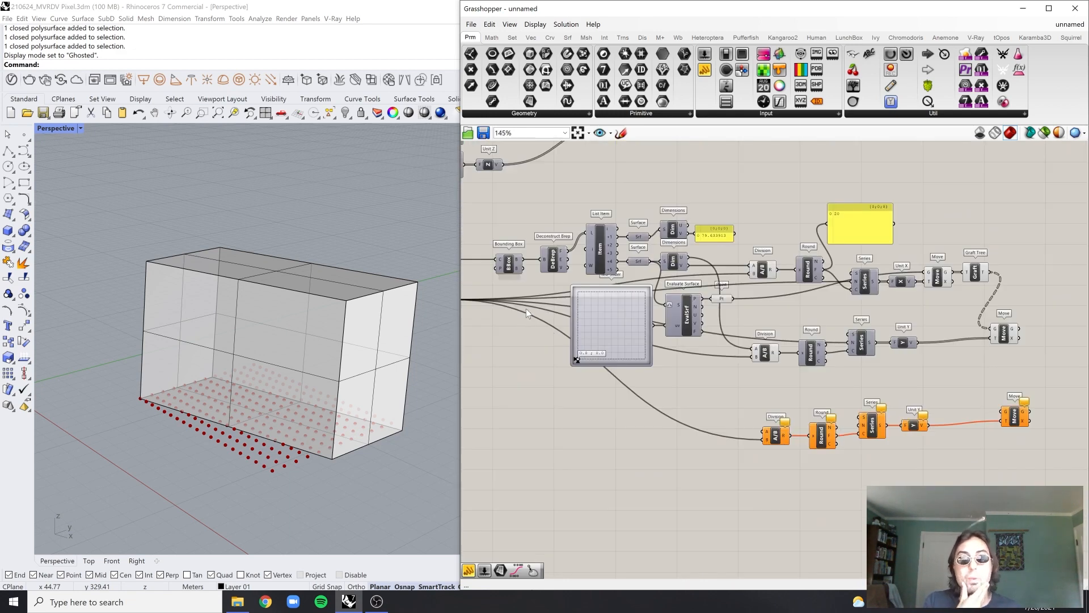
Connect VOXEL SIZE to the copied Series component's N input and the upper Dimensions V output to the copied Division component's A input
scroll(526, 309, "up", 1)
right_click_drag(601, 315, 697, 315)
left_click_drag(539, 301, 1019, 447)
scroll(937, 405, "up", 2)
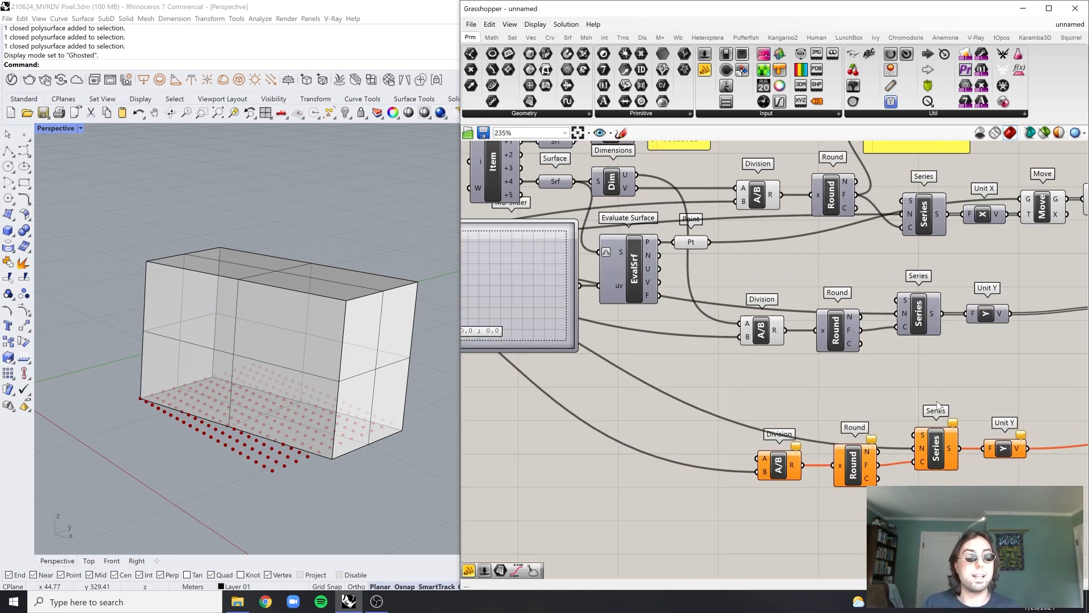
scroll(818, 423, "down", 1)
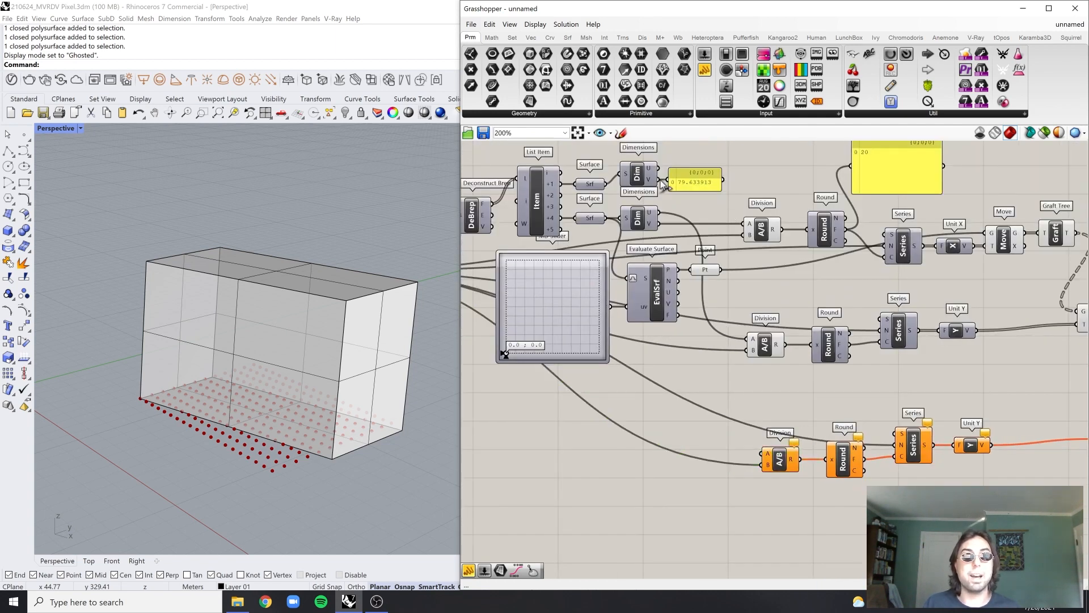
left_click_drag(659, 180, 763, 454)
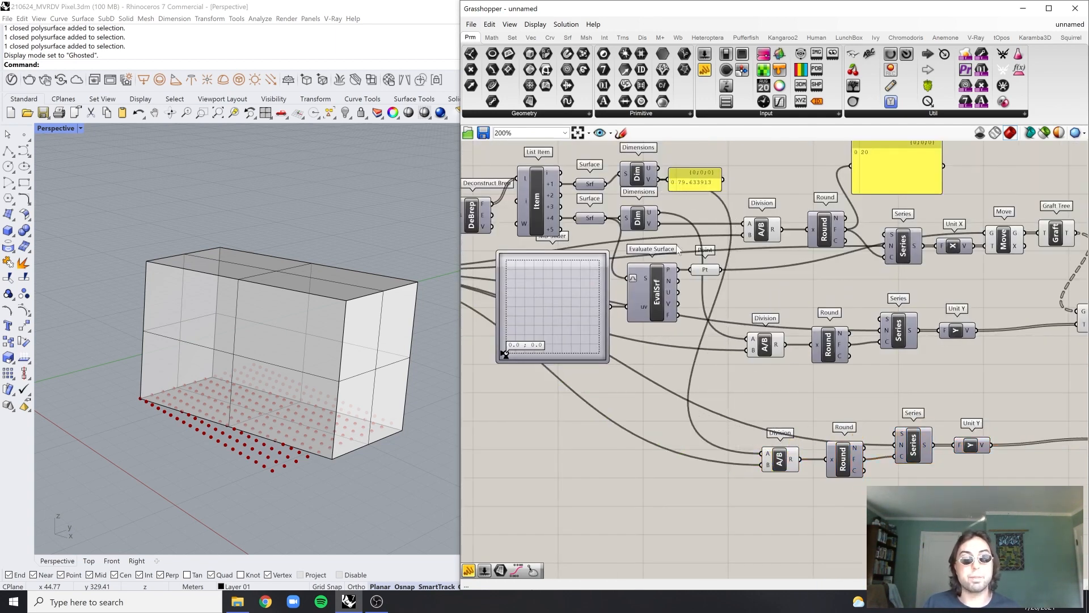
Check the number list output by the copied Series component
mouse_move(910, 470)
right_mouse_down()
mouse_move(845, 473)
mouse_move(894, 464)
right_mouse_up()
scroll(841, 474, "up", 2)
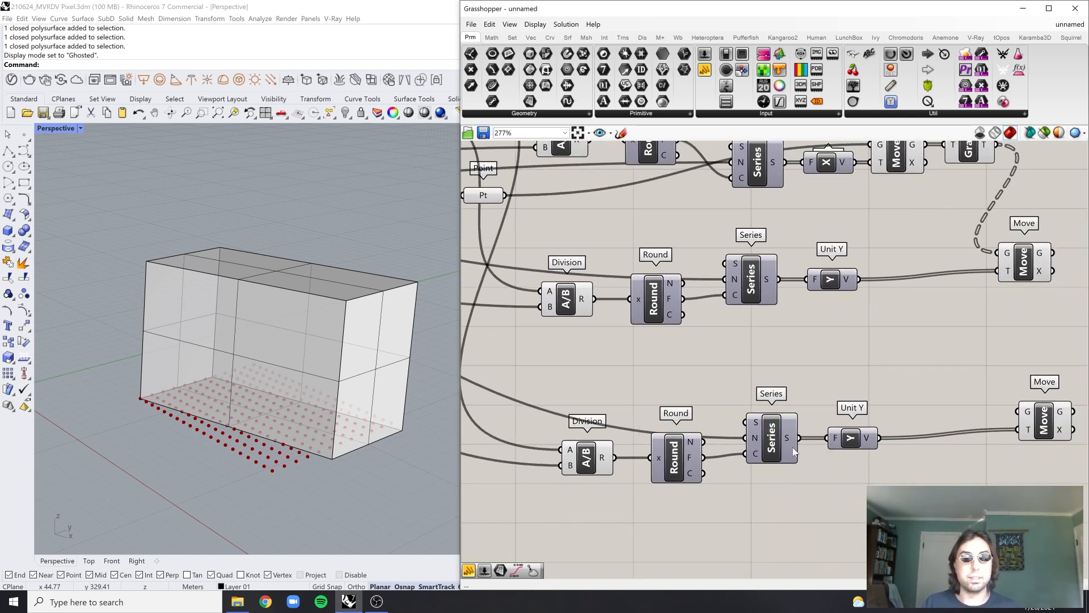
left_click(794, 450)
left_click(692, 465)
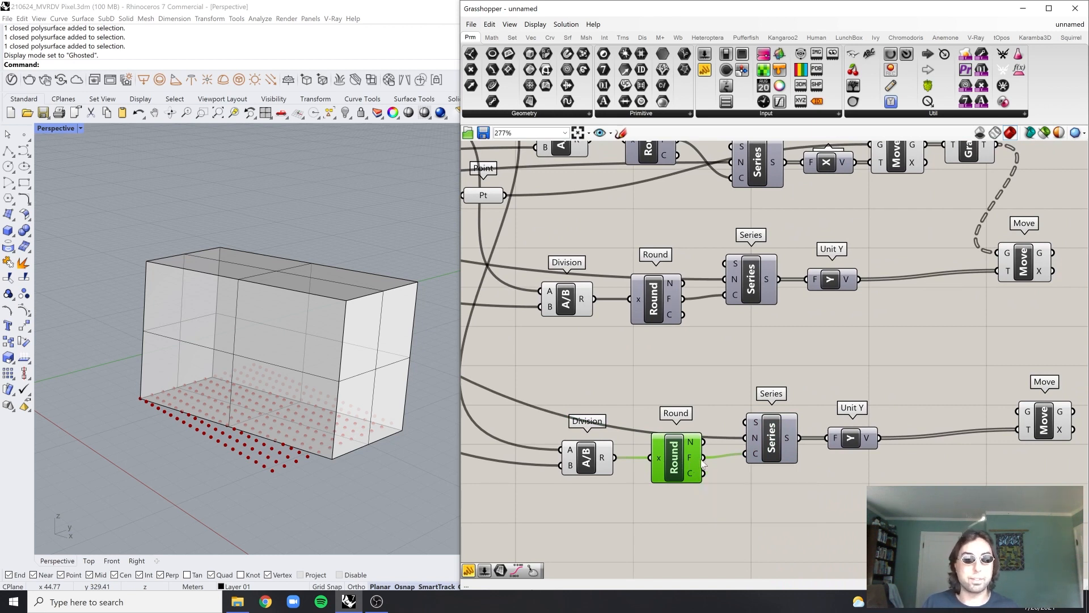
left_click(767, 449)
mouse_move(788, 441)
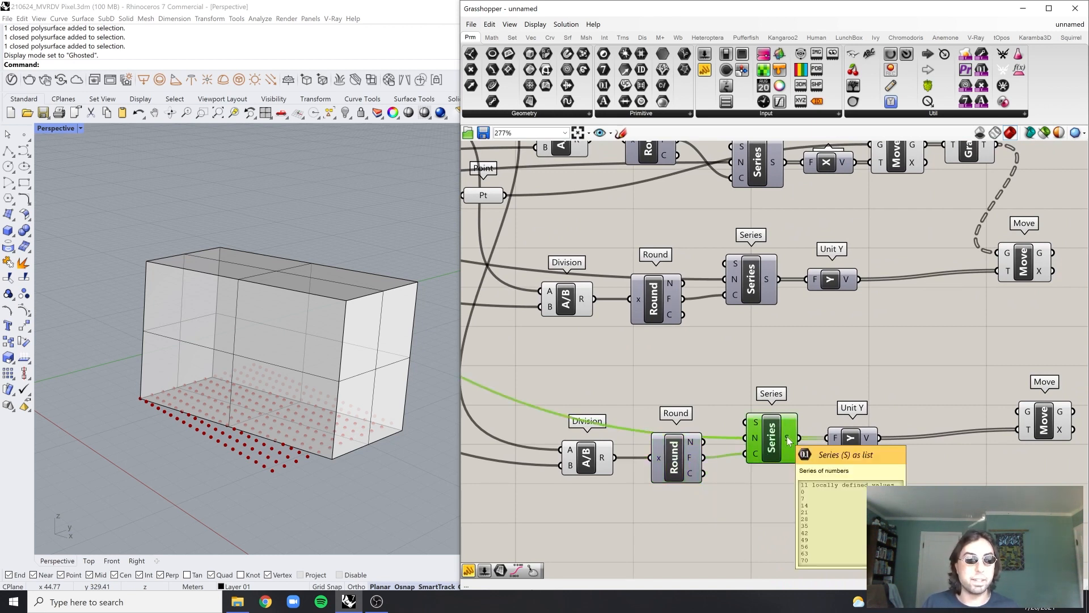
Replace the copied Unit Y component with a Unit Z wired between the copied Series and Move components
right_click_drag(788, 441, 726, 440)
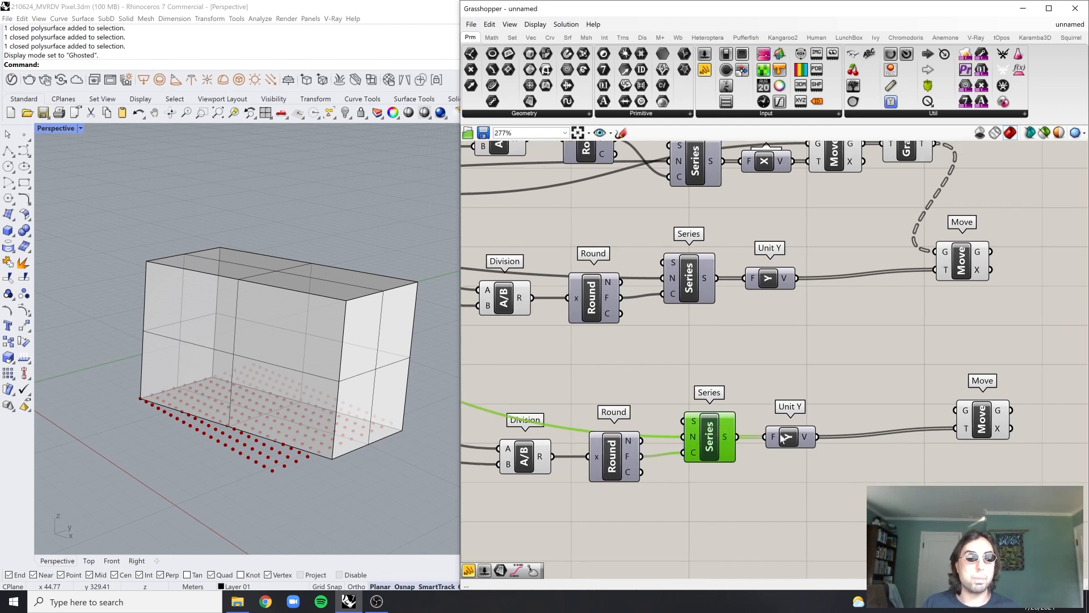
double_click(825, 351)
type("z")
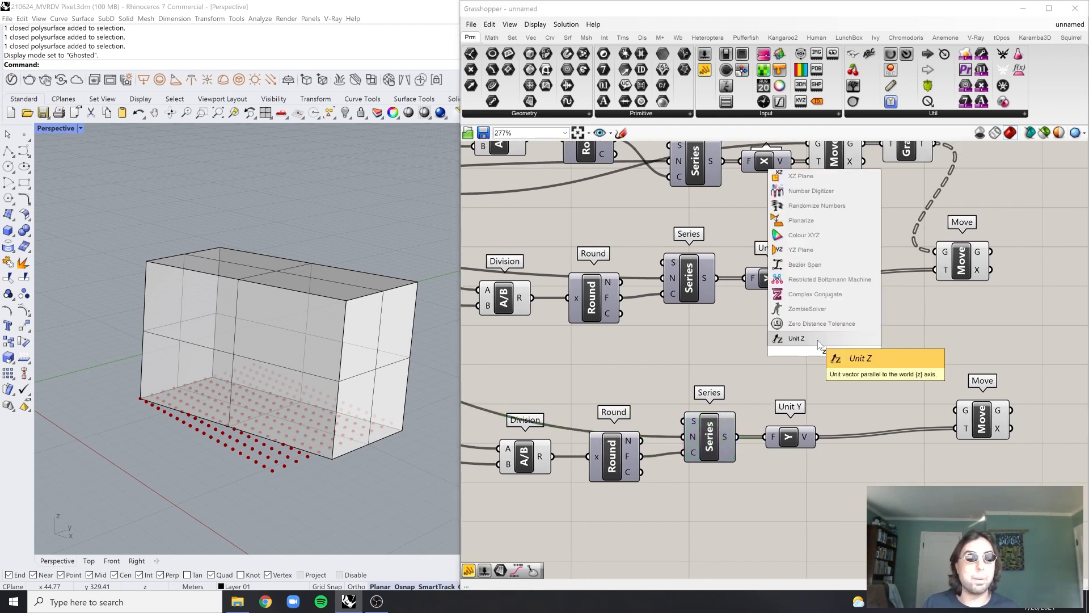
left_click(818, 339)
left_click_drag(818, 355, 957, 428)
left_click(788, 437)
left_click(805, 450)
key("Delete")
left_click_drag(794, 413, 787, 440)
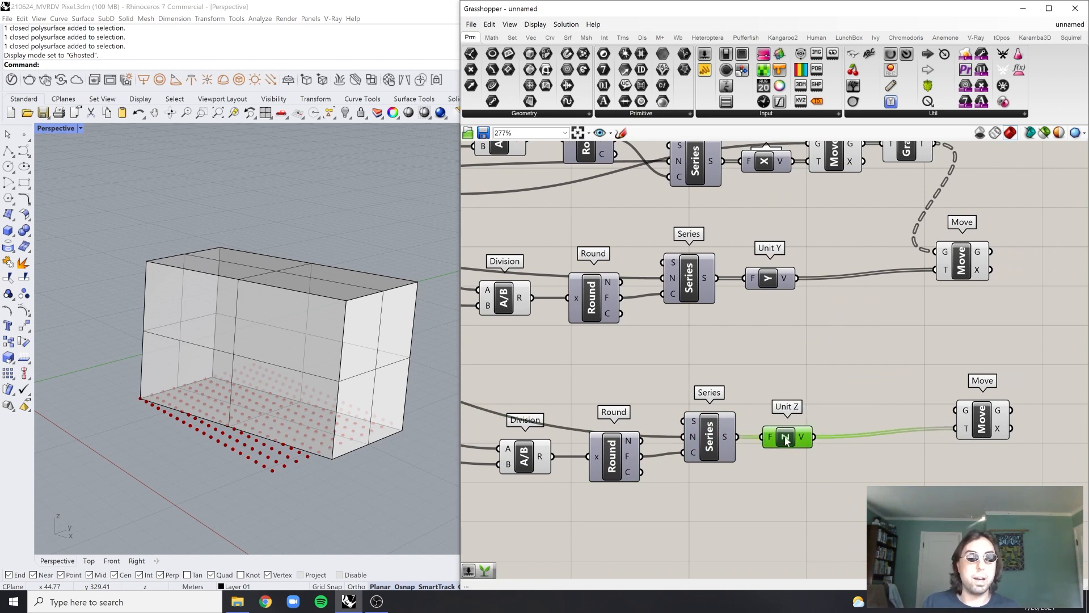
Place the Unit Z chain's Move further along and connect the Unit Y chain's Move G output to its G input
left_click(977, 424)
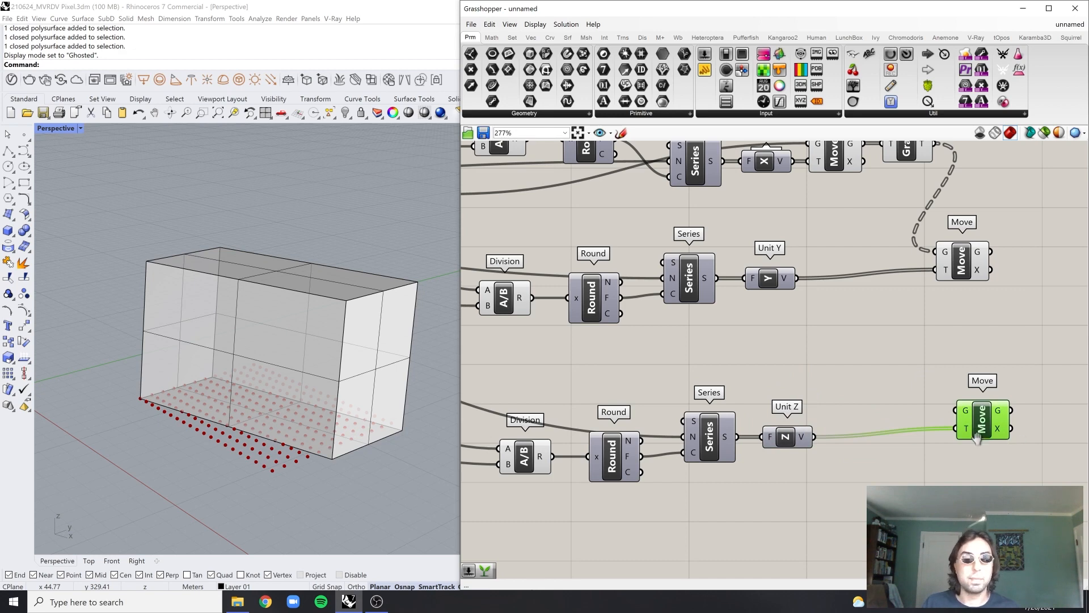
right_click_drag(986, 366, 861, 403)
left_click_drag(871, 466, 953, 468)
left_click(904, 392)
left_click(788, 198)
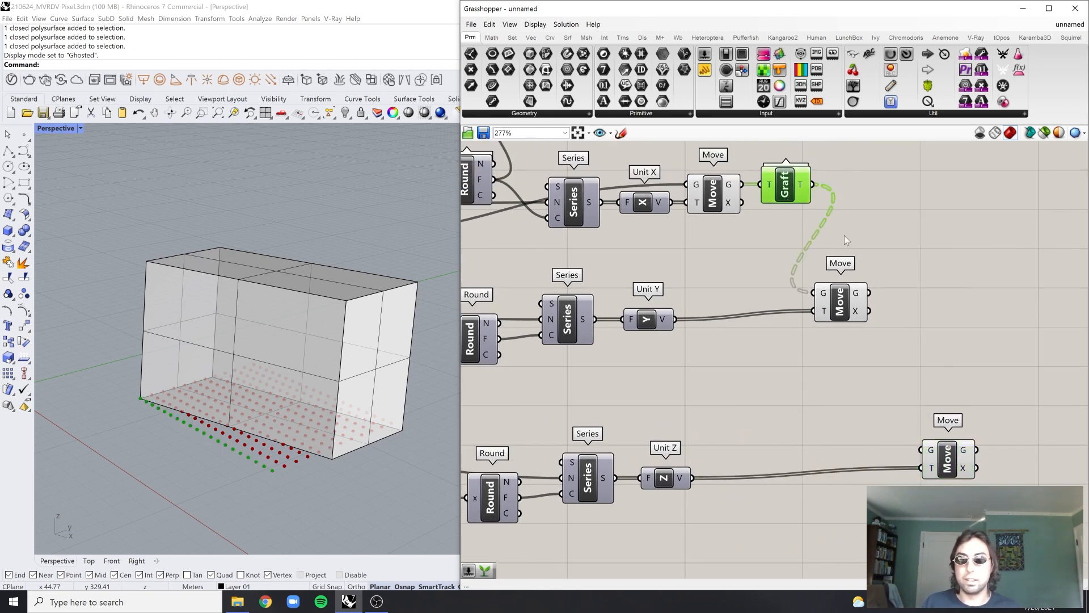
left_click(844, 236)
left_click(794, 179)
left_click(851, 239)
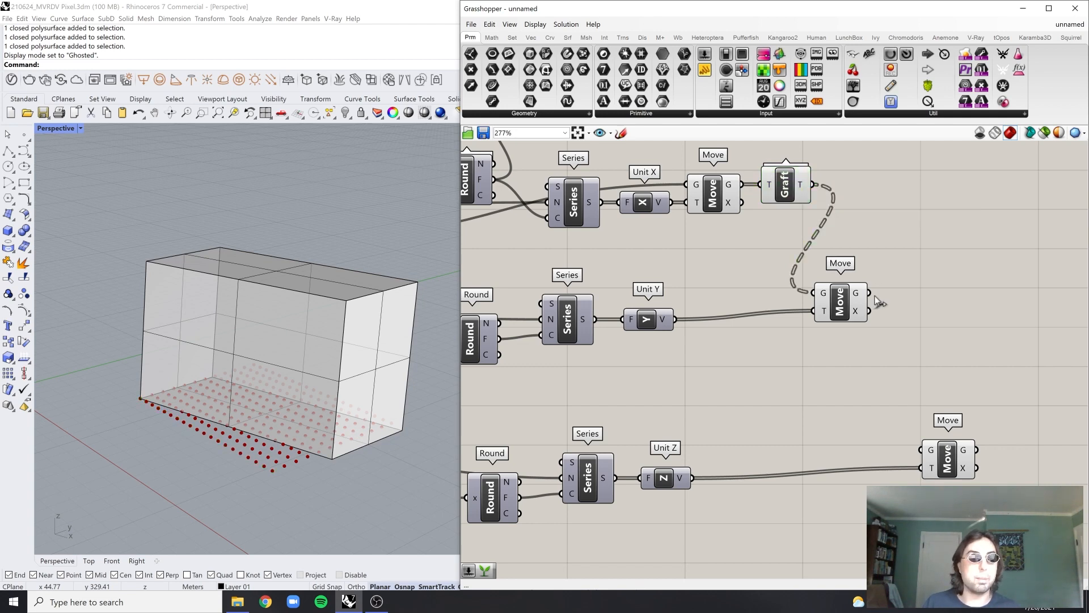
left_click_drag(873, 295, 919, 447)
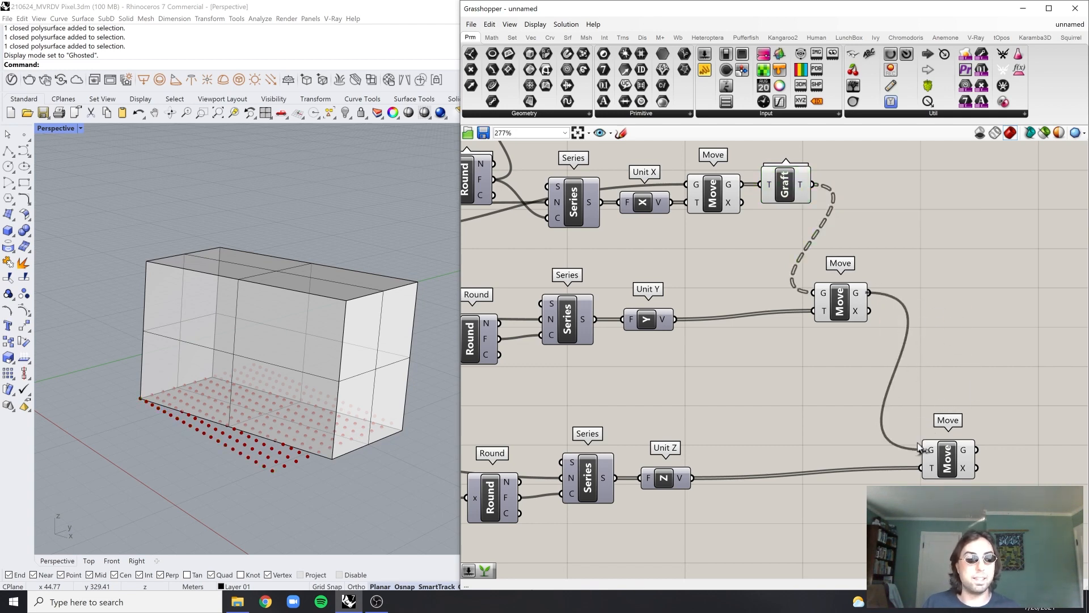
Examine the points generated by the Unit Z chain's Move against the building mass in the Rhino viewport
left_click(946, 459)
right_click_drag(366, 450, 350, 424)
left_click(893, 366)
right_click_drag(879, 355, 822, 343)
left_click(787, 299)
left_click(792, 316)
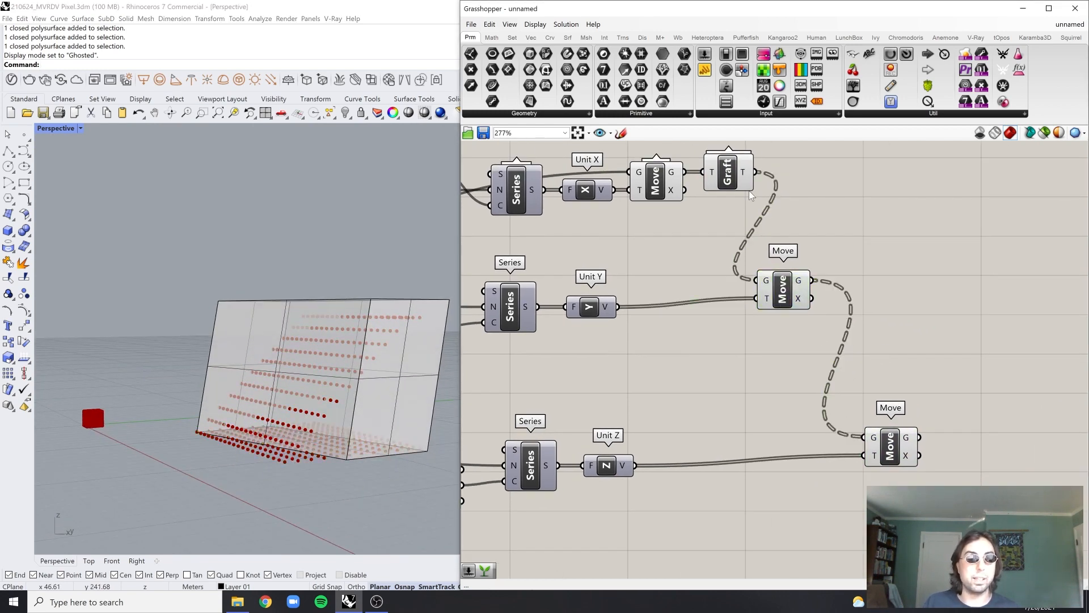
Insert a Graft Tree between the Unit Y Move's G output and the Unit Z Move's G input, and straighten the Unit Z wire
double_click(925, 368)
type("raf")
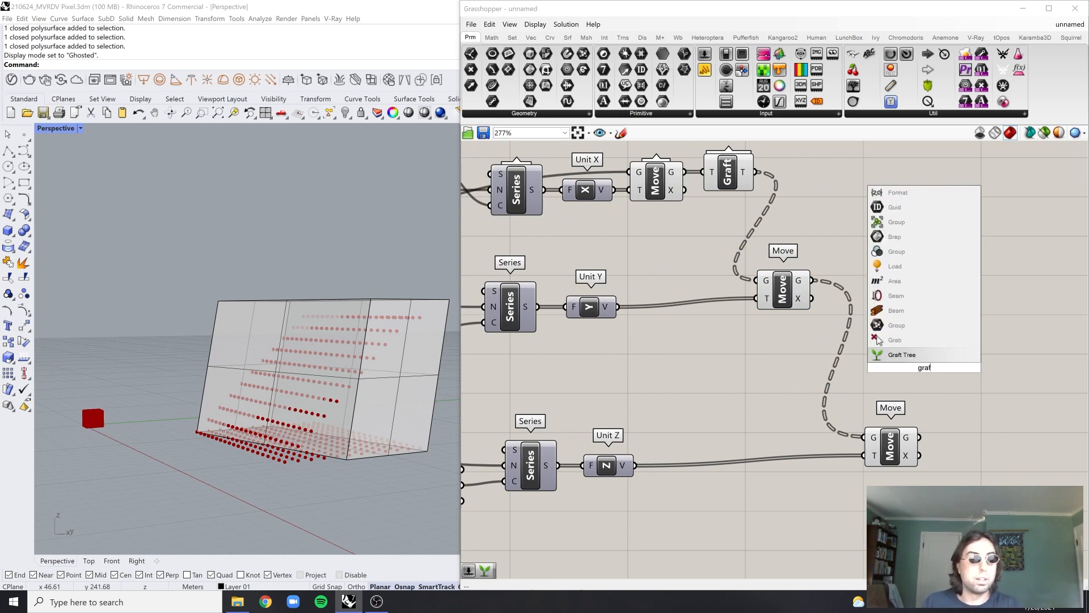
key("Return")
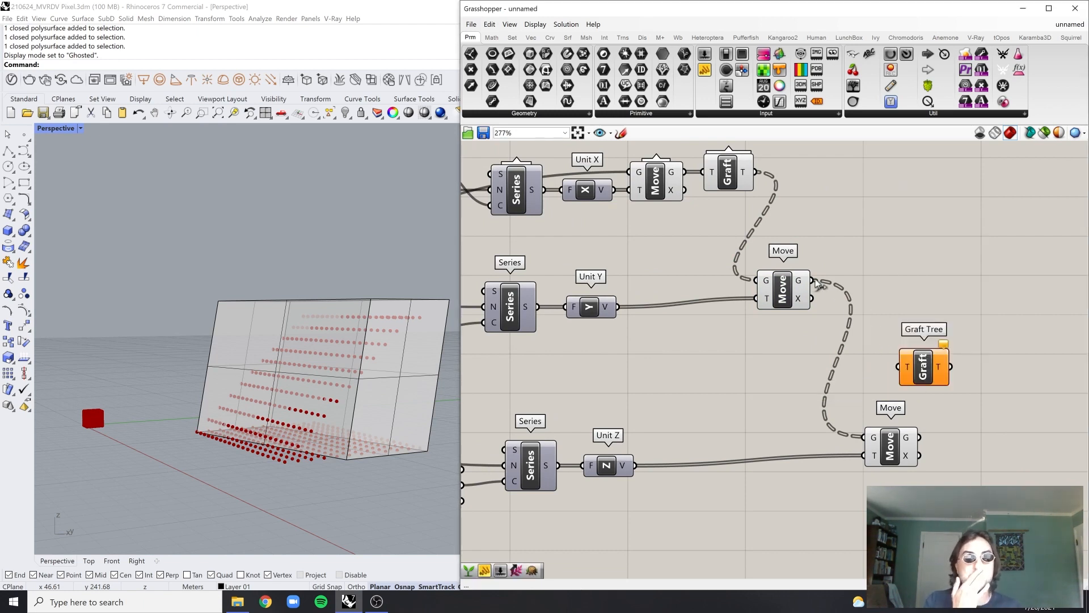
left_click_drag(814, 281, 874, 438)
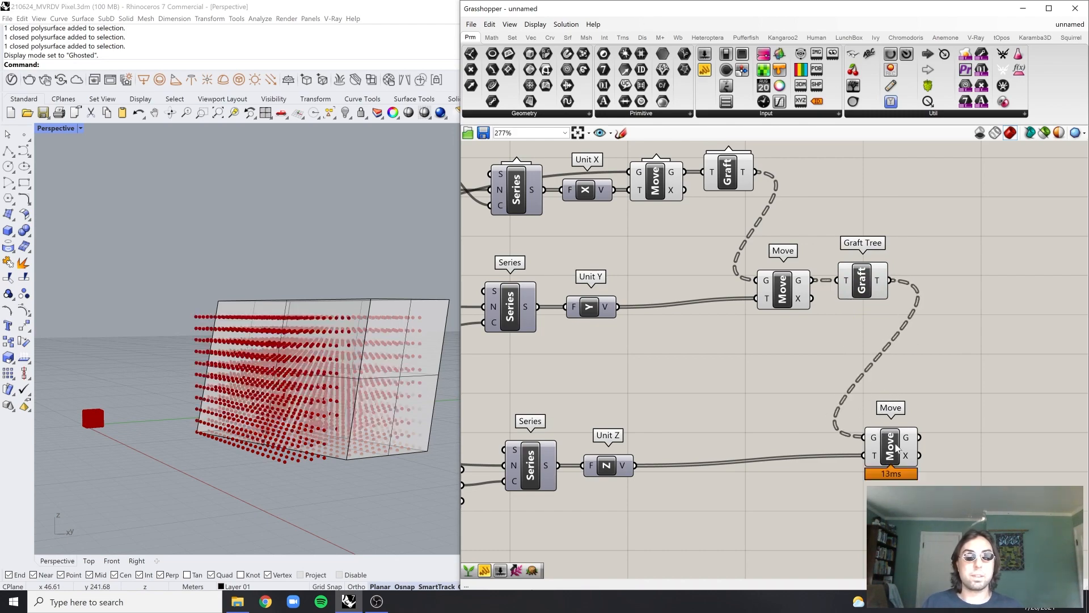
left_click(896, 448)
right_click_drag(324, 374, 352, 375)
scroll(874, 383, "down", 4)
scroll(944, 397, "up", 3)
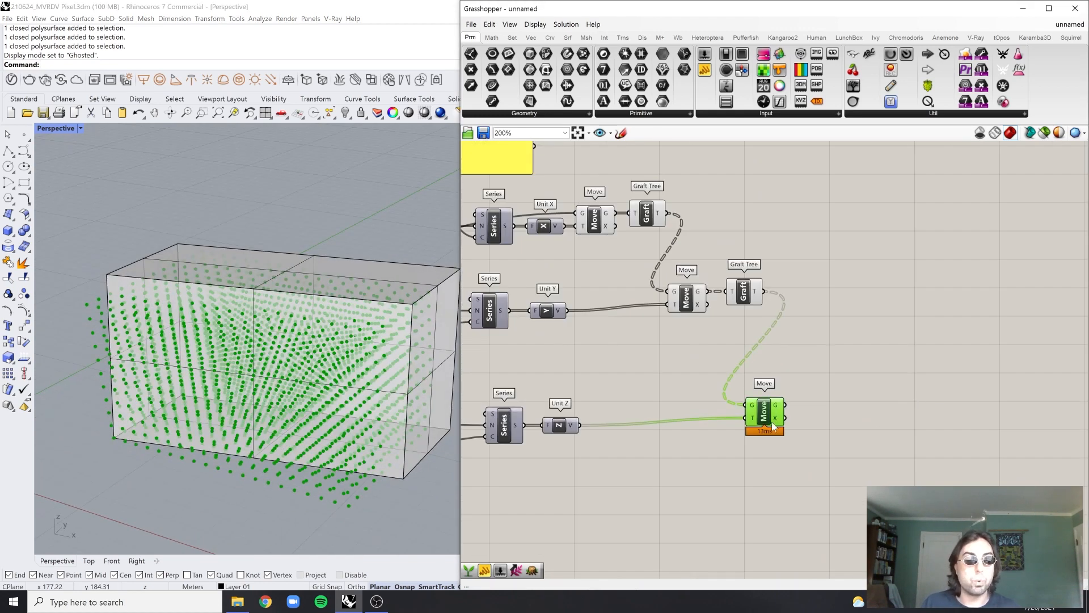
left_click_drag(772, 426, 784, 433)
Add a Domain Box component beyond the Unit Z chain's Move component
right_click_drag(908, 412, 810, 405)
double_click(883, 383)
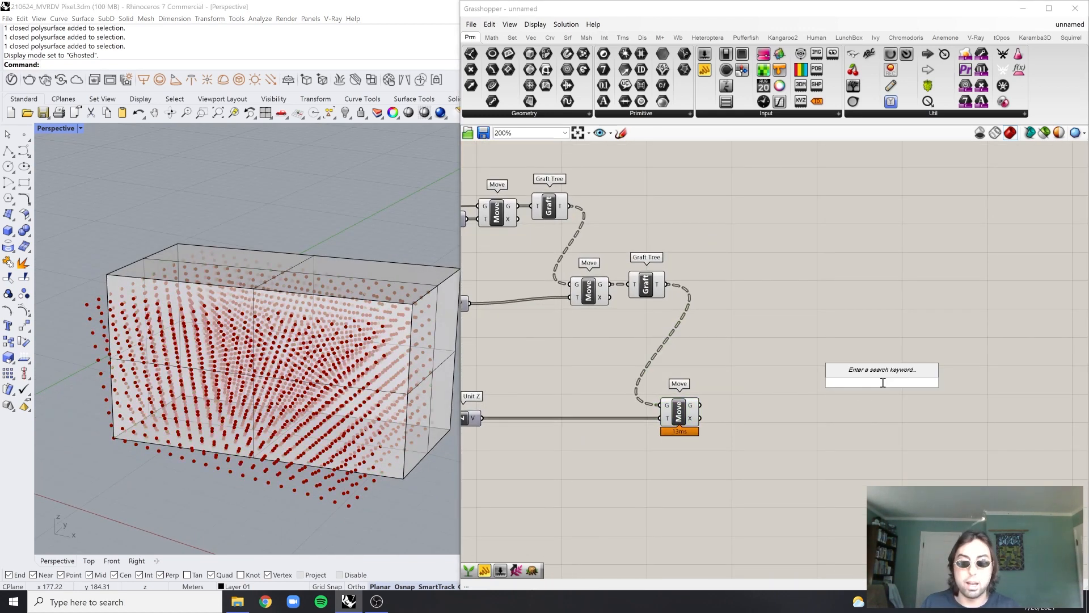
type("box")
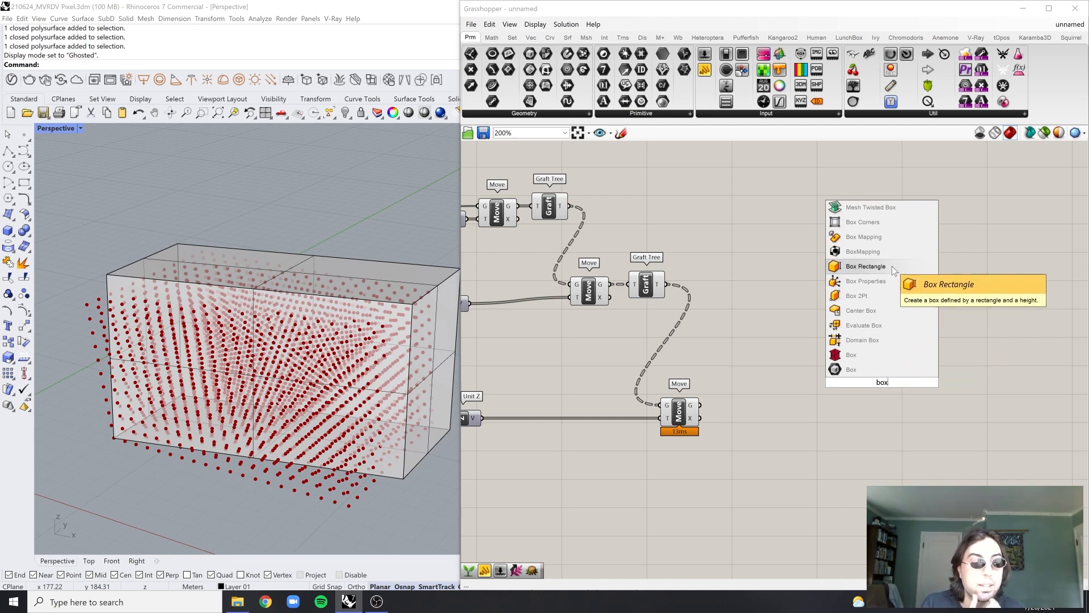
left_click(879, 340)
scroll(993, 437, "up", 2)
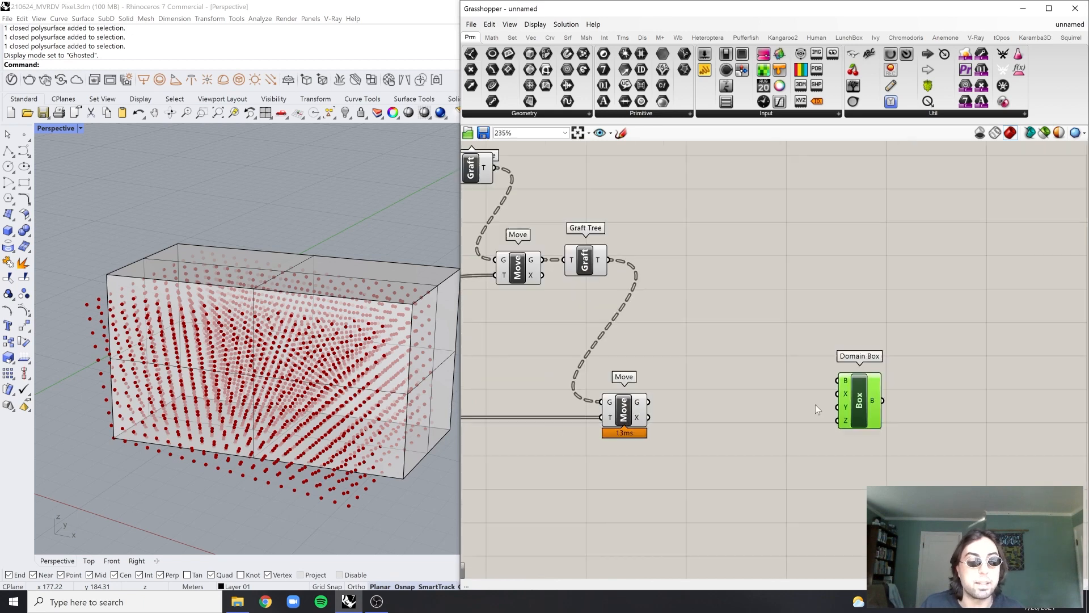
left_click(760, 418)
right_click_drag(760, 417, 780, 412)
left_click_drag(872, 381, 873, 385)
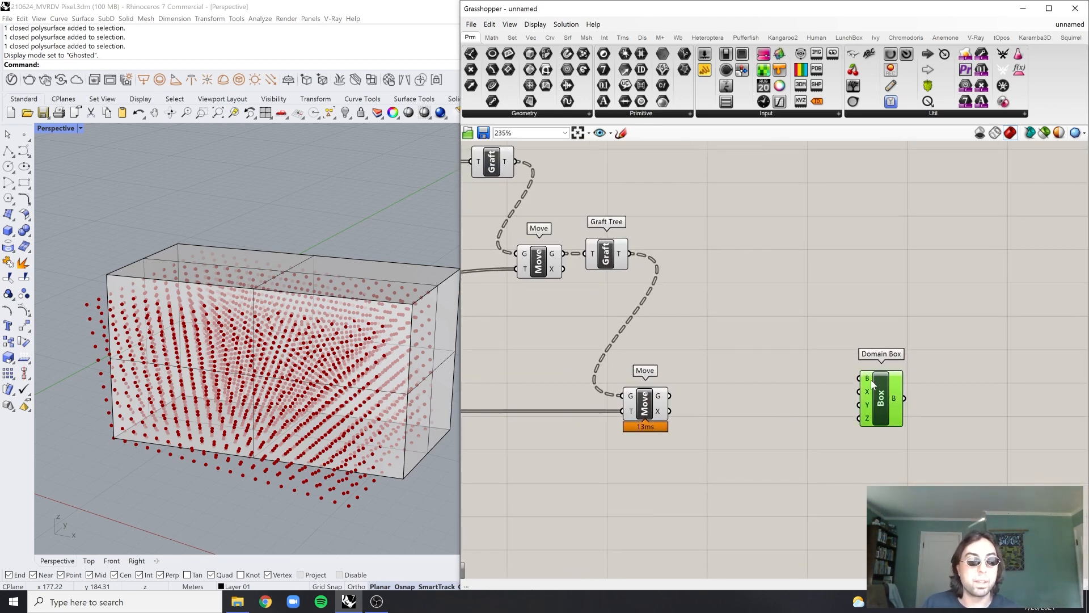
Inspect the Unit Z Move's geometry output and the default X and Y domains of the Domain Box
left_click(798, 380)
scroll(805, 395, "up", 2)
mouse_move(607, 401)
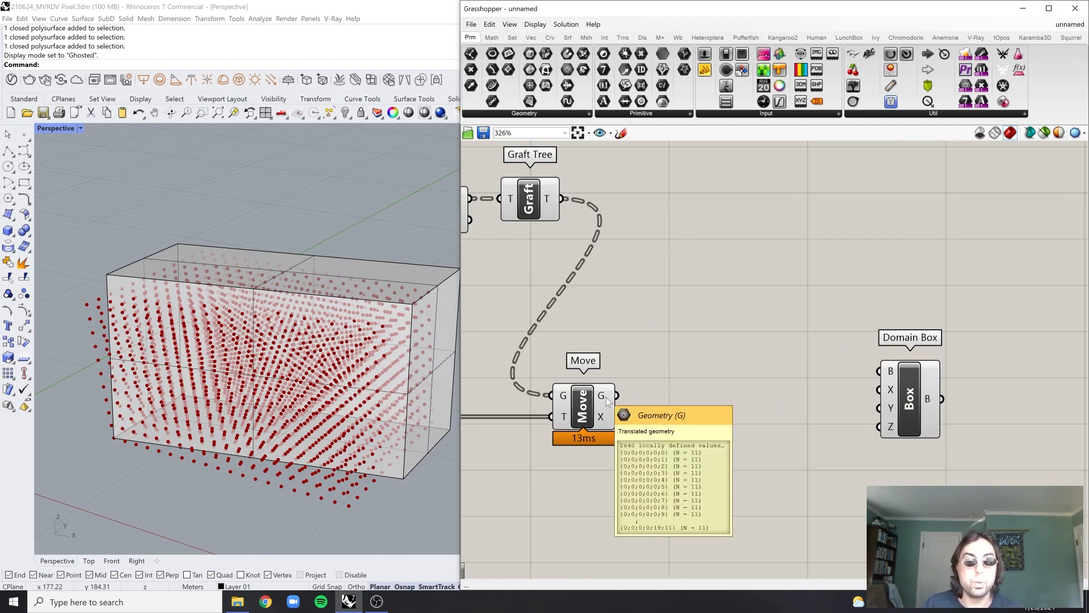
left_click(577, 399)
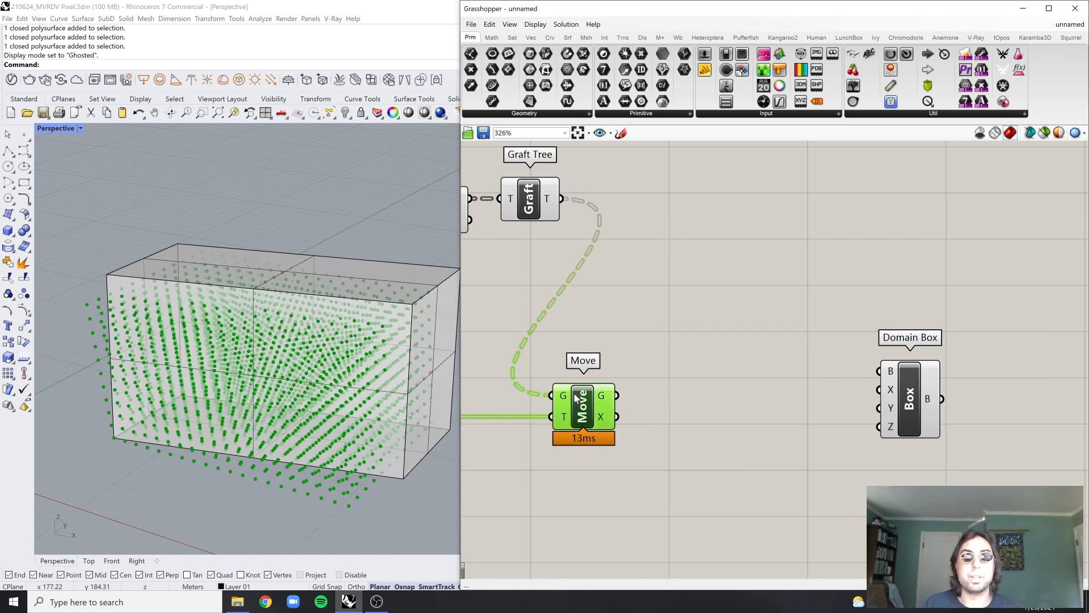
left_click(714, 381)
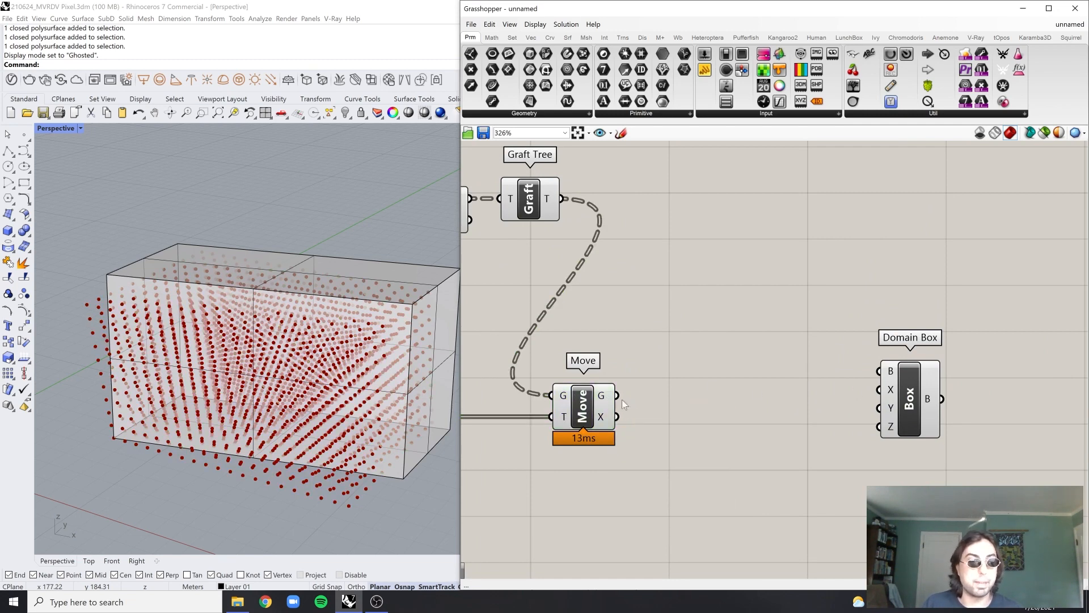
mouse_move(891, 395)
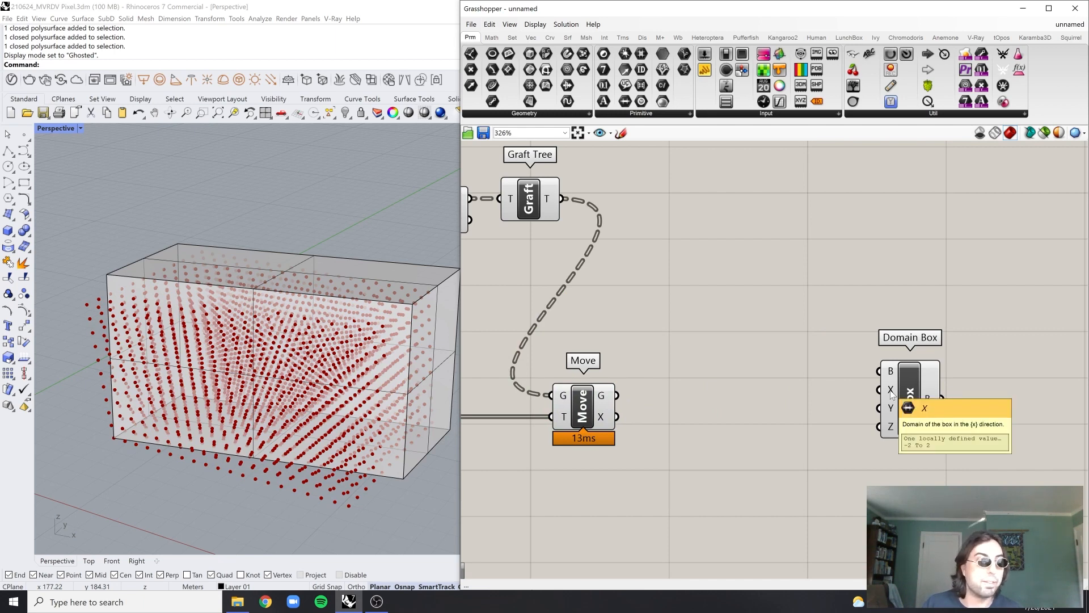
scroll(891, 394, "up", 3)
mouse_move(891, 427)
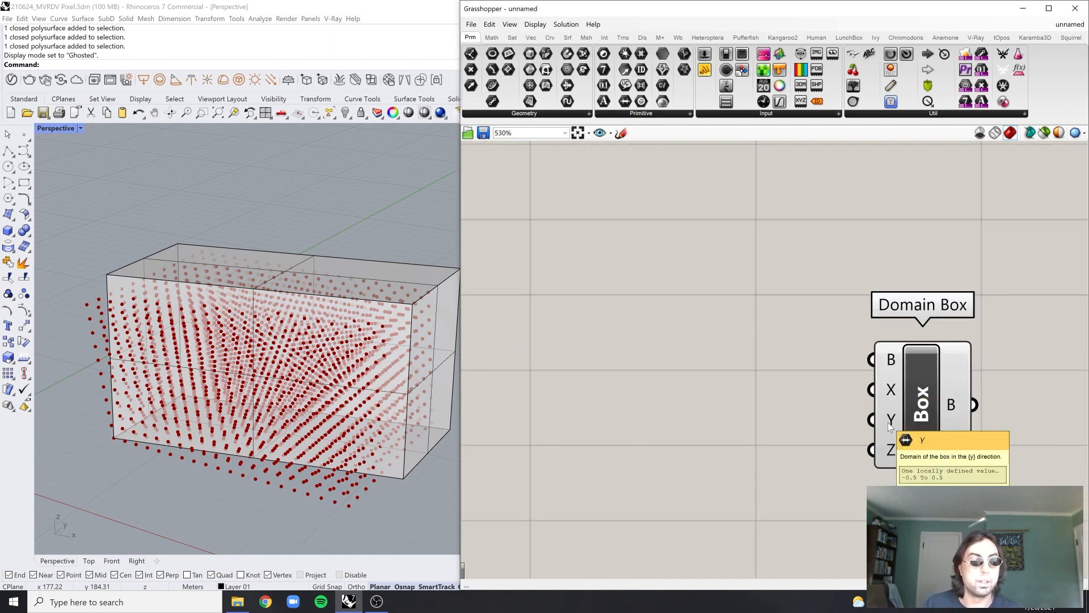
scroll(890, 437, "down", 4)
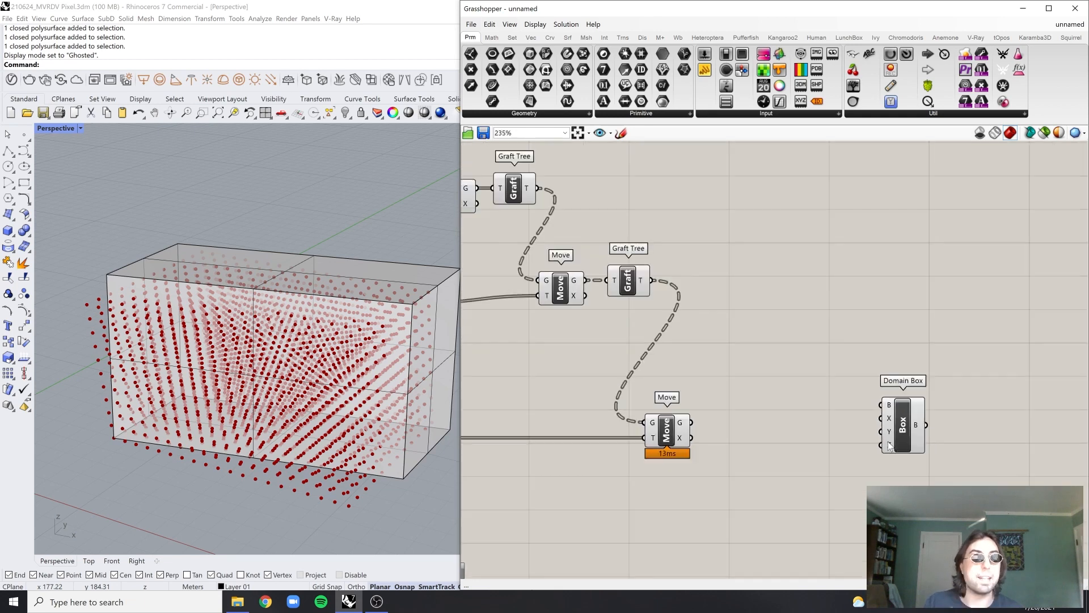
Connect VOXEL SIZE to the X, Y and Z inputs of the Domain Box
scroll(890, 446, "down", 4)
right_click_drag(863, 437, 916, 418)
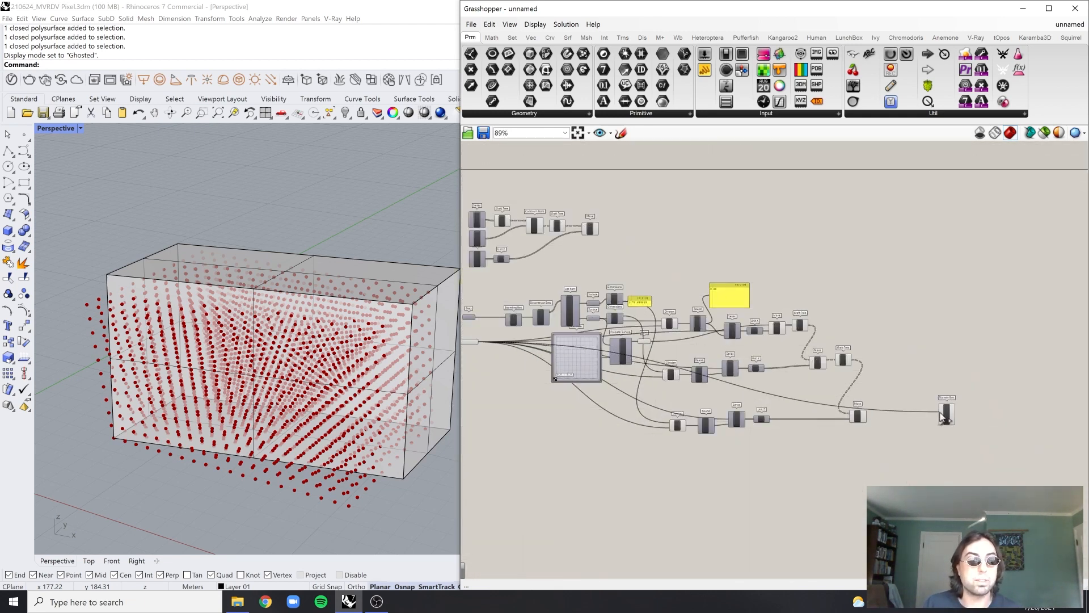
scroll(942, 420, "up", 4)
scroll(942, 417, "up", 4)
mouse_move(852, 368)
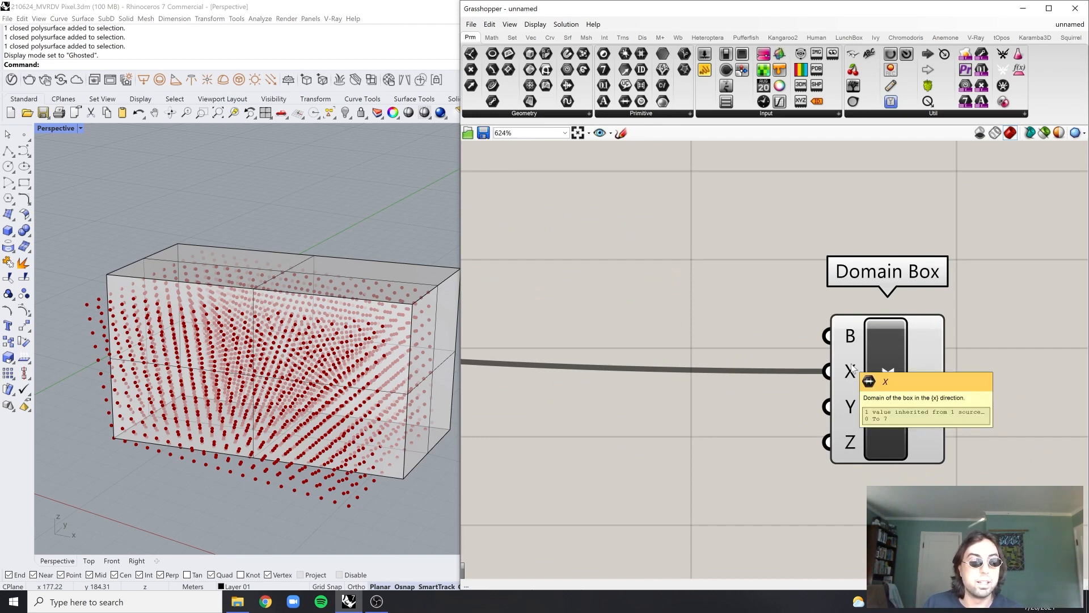
scroll(852, 368, "down", 10)
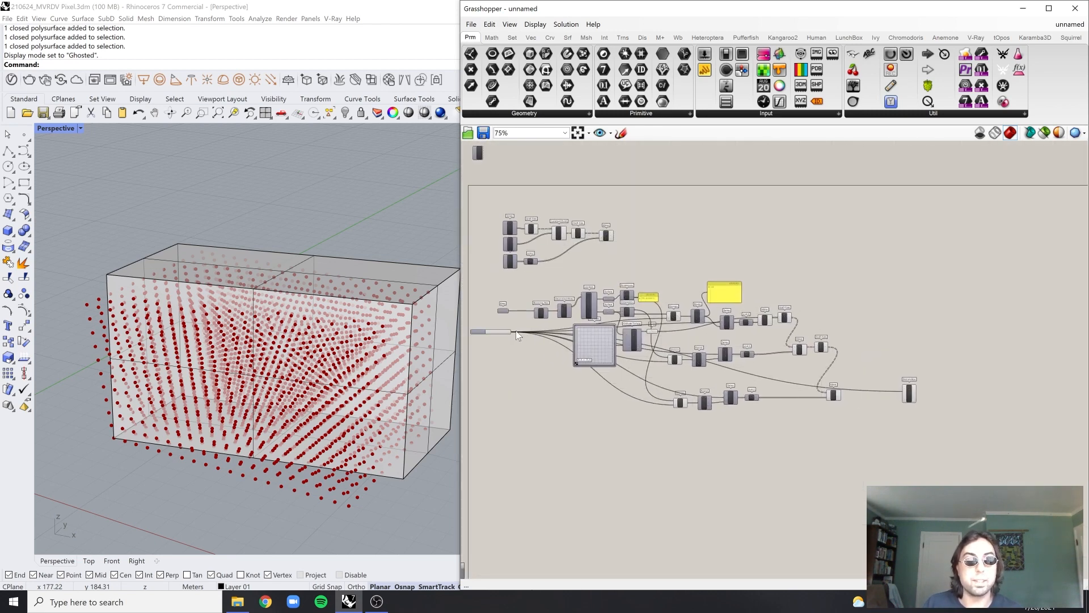
left_click_drag(513, 332, 904, 396)
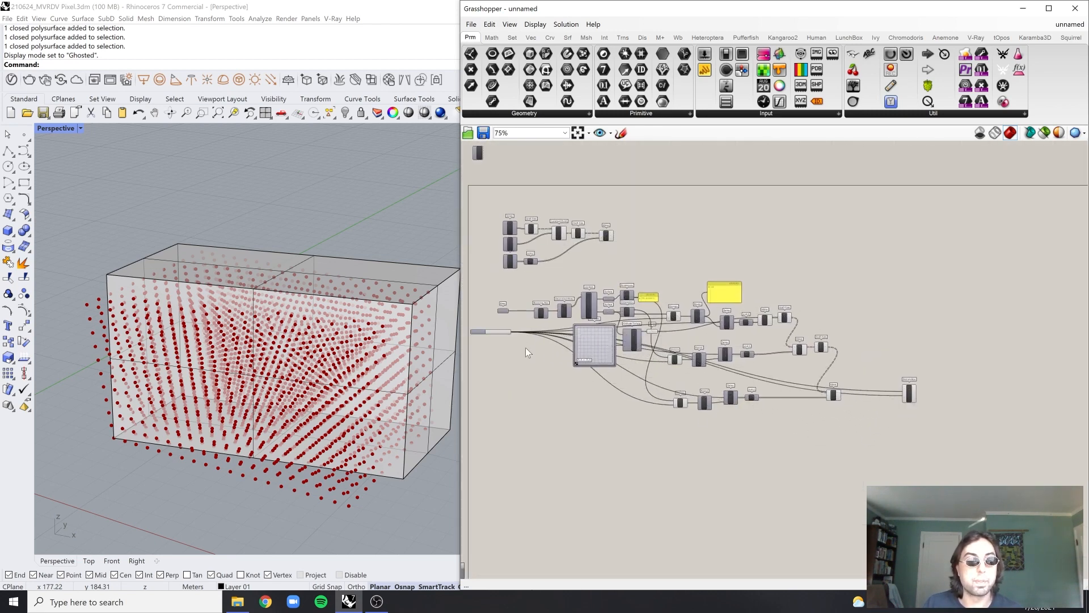
left_click_drag(514, 333, 904, 404)
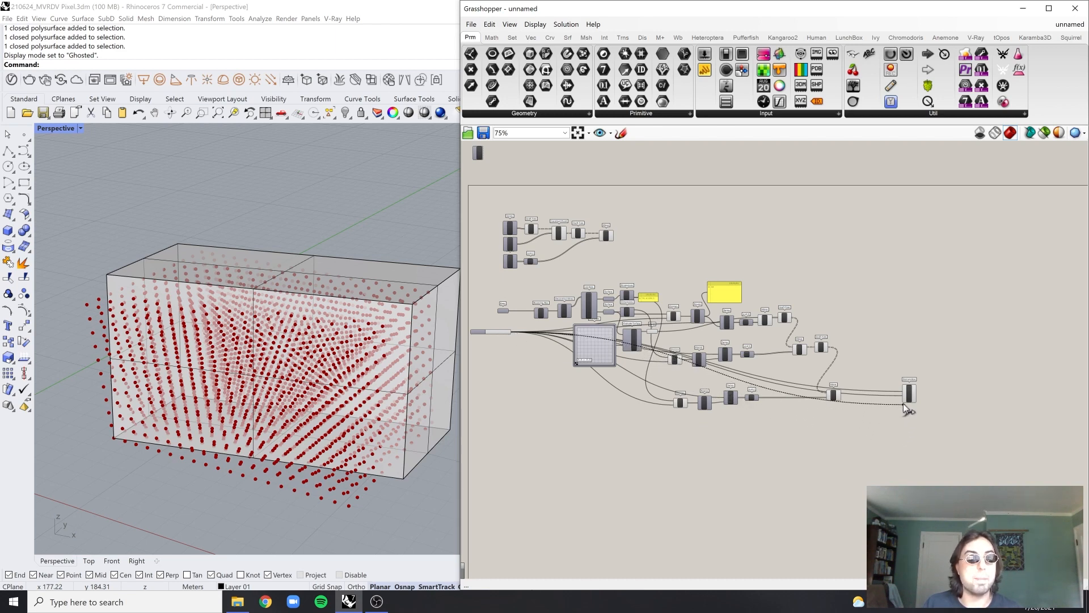
Reposition the Domain Box and connect the Unit Z Move's G output to its B input
scroll(928, 393, "up", 6)
left_click_drag(835, 409, 842, 455)
left_click(785, 366)
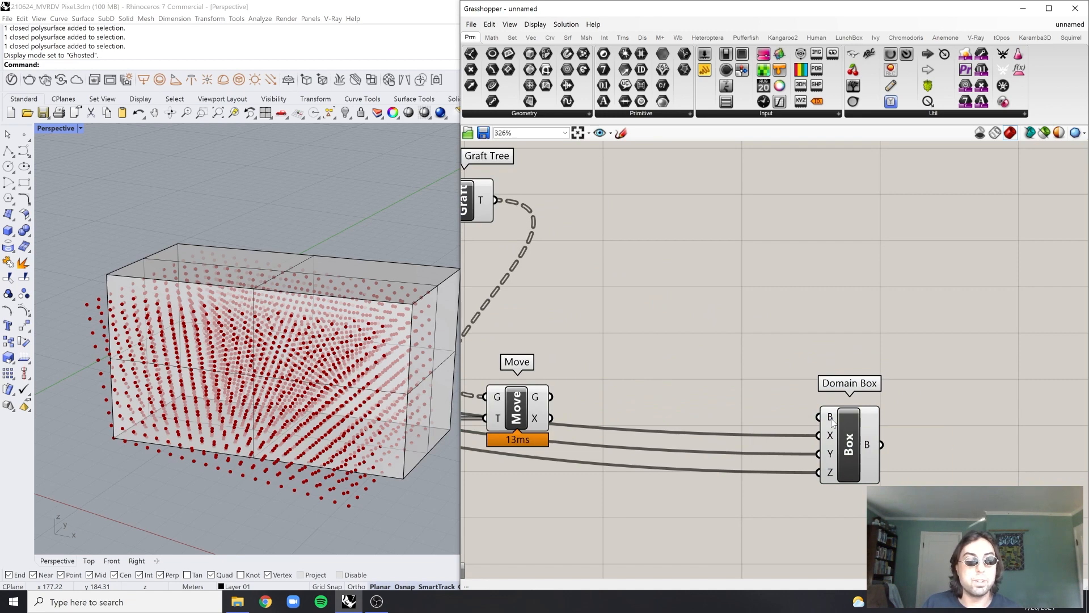
left_click_drag(550, 398, 845, 429)
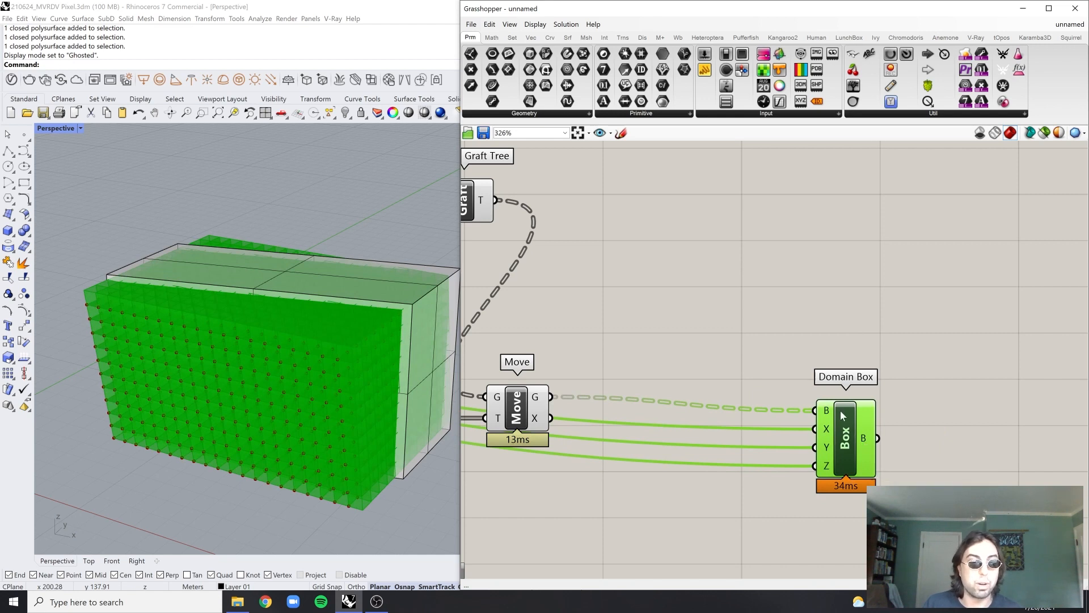
double_click(659, 328)
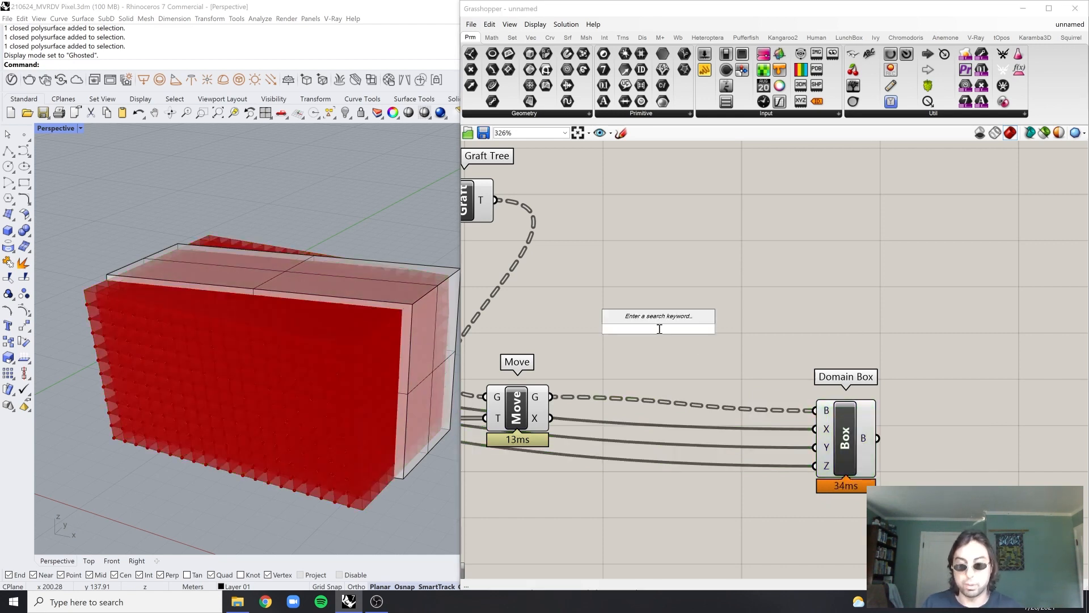
type("fla")
key("Return")
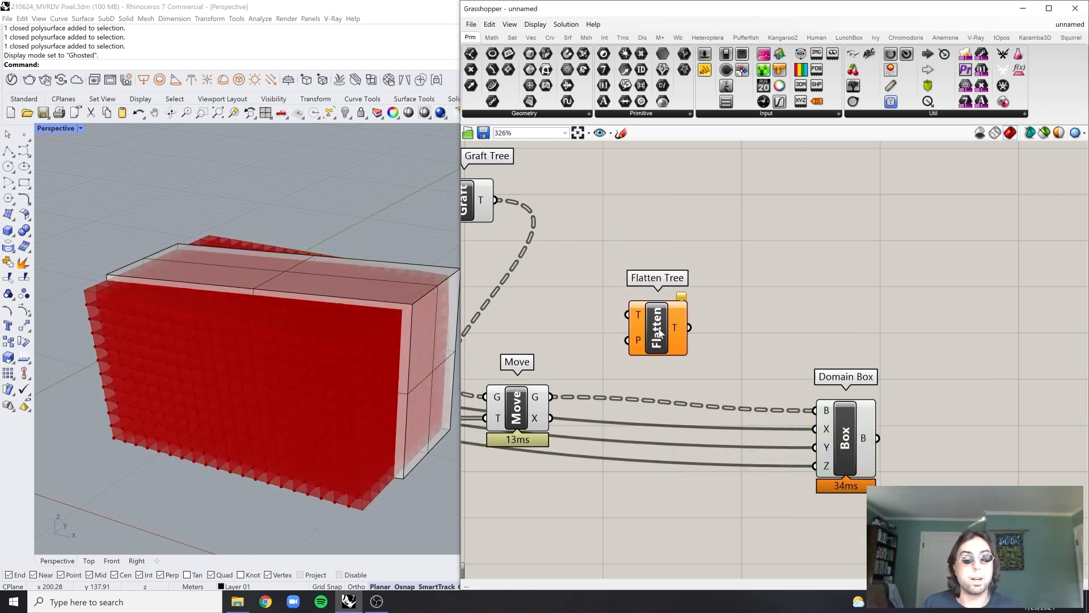
left_click(656, 338)
key("Delete")
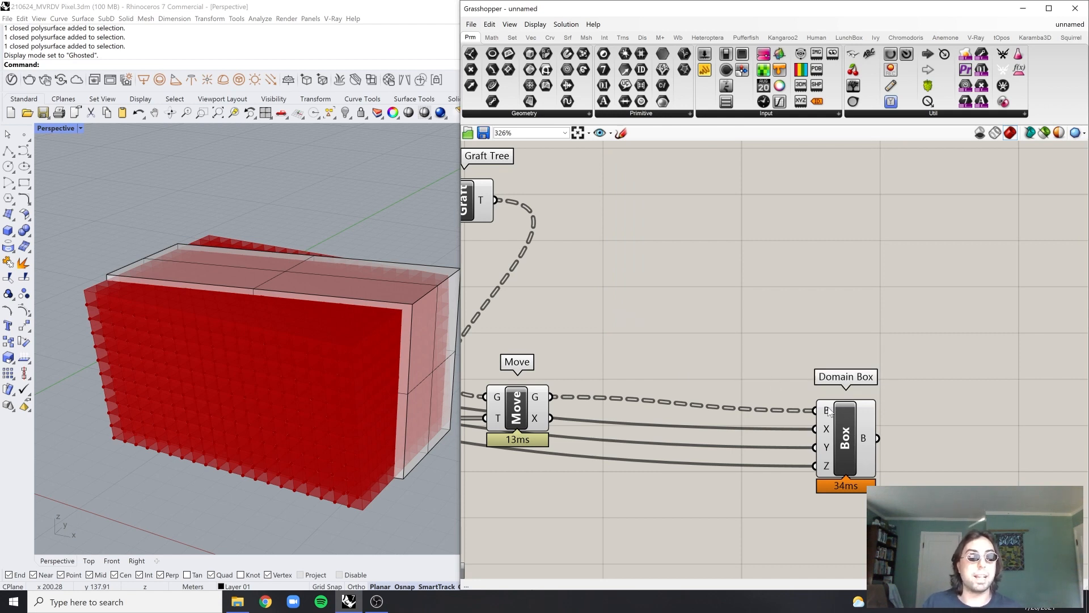
Flatten the B input of the Domain Box and check the resulting boxes around the mass
right_click(829, 412)
left_click(845, 483)
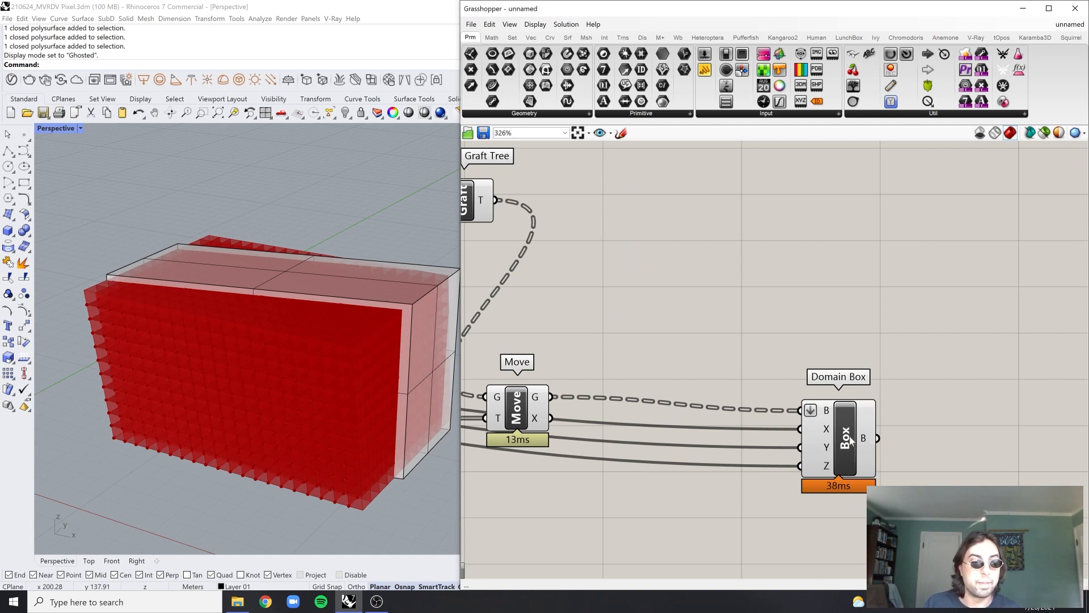
left_click(870, 439)
right_click_drag(347, 356, 421, 343)
scroll(343, 332, "up", 3)
left_click(757, 307)
scroll(758, 307, "down", 3)
right_click_drag(772, 370, 856, 377)
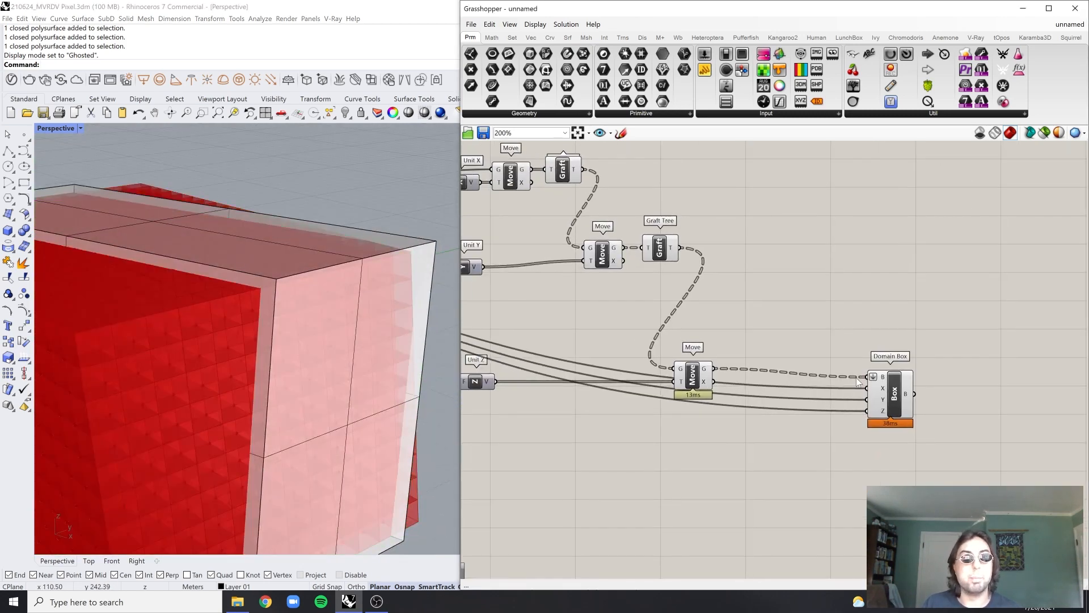
Move the Domain Box farther from the Unit Z chain's Move and turn off its preview
left_click_drag(900, 406, 986, 397)
right_click_drag(985, 398, 866, 385)
right_click(856, 303)
left_click(895, 325)
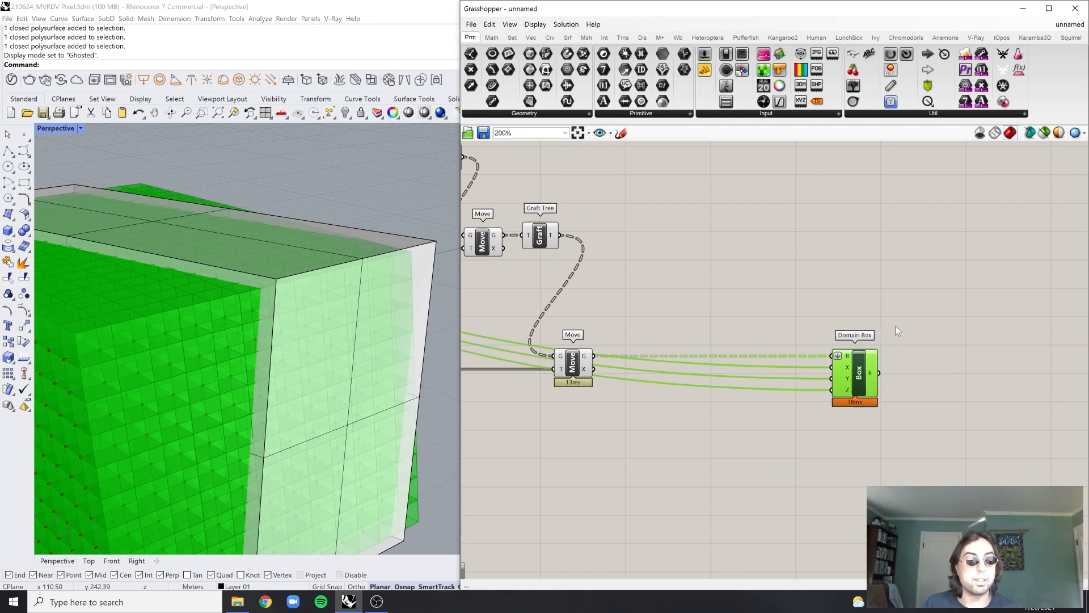
left_click(1005, 377)
Examine the Unit Z Move's point grid against the building mass and locate the source Brep parameter
scroll(570, 378, "up", 2)
left_click(573, 358)
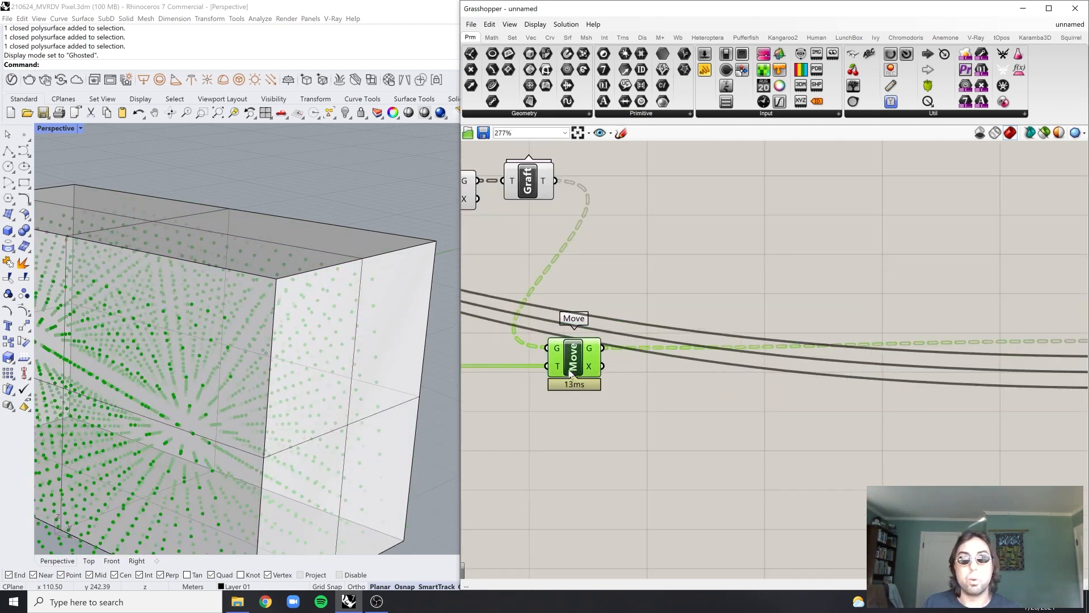
scroll(357, 384, "up", 2)
scroll(356, 384, "down", 5)
right_click_drag(356, 385, 372, 366)
left_click(372, 359)
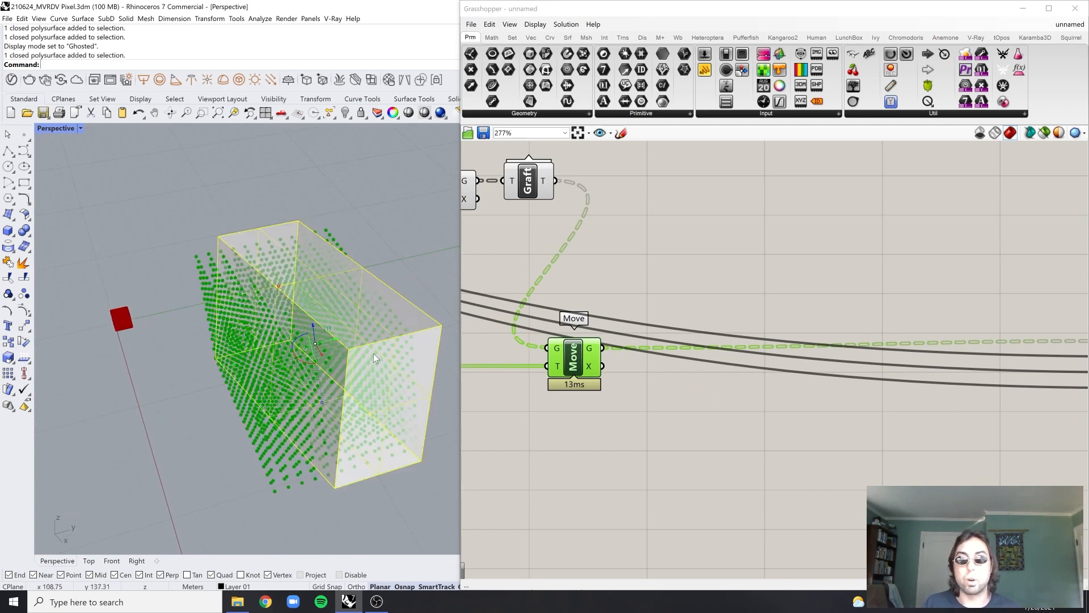
left_click(440, 272)
right_click_drag(630, 365, 785, 342)
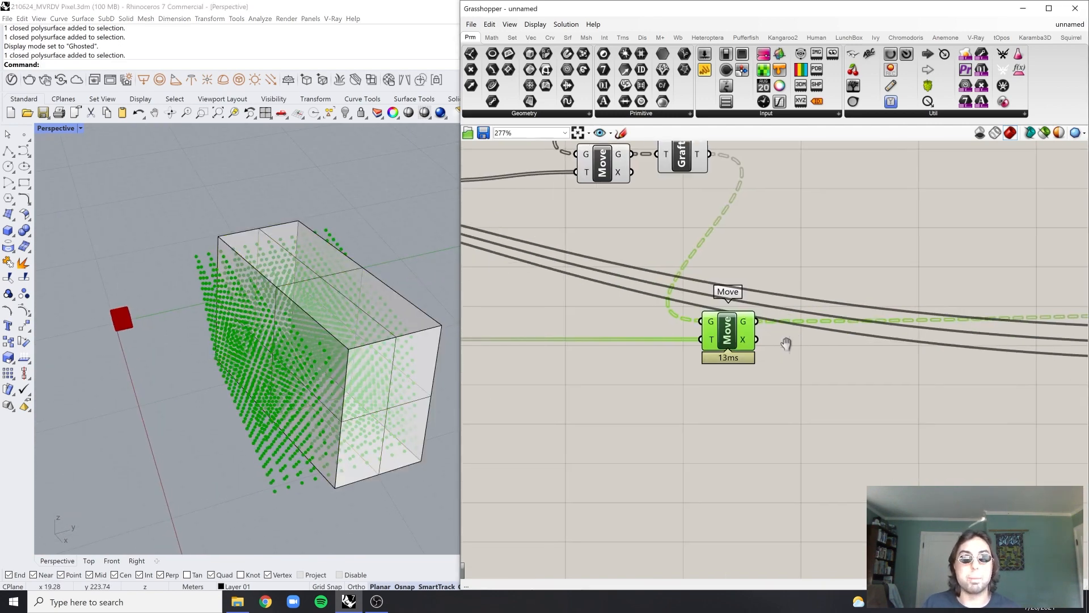
scroll(785, 342, "down", 5)
scroll(805, 345, "up", 3)
scroll(800, 349, "down", 5)
scroll(522, 219, "up", 4)
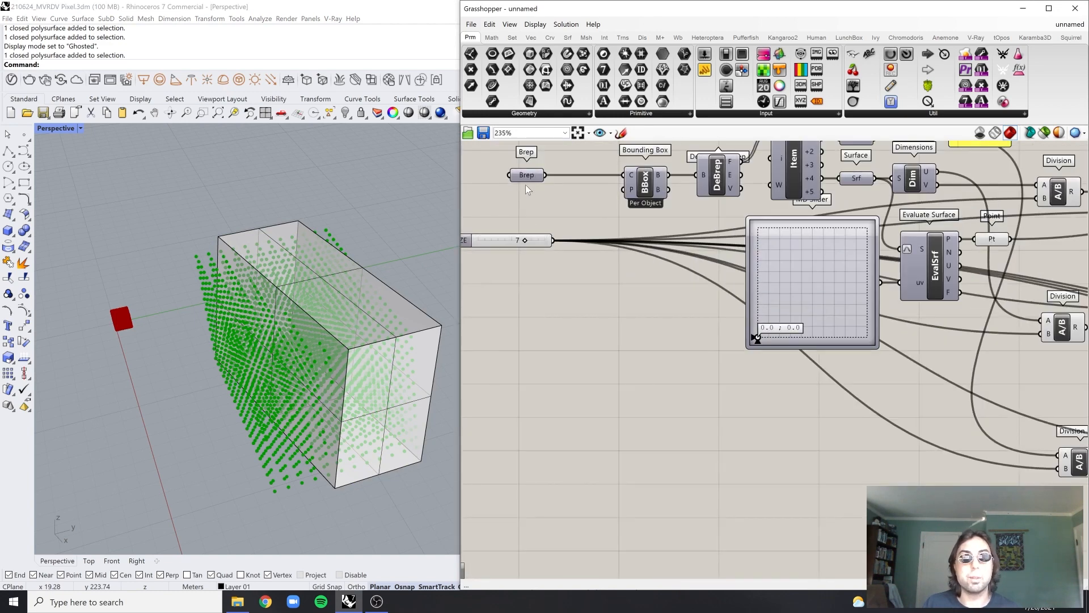
left_click(526, 182)
Add a Point In Brep component just beyond the Unit Z chain's Move
scroll(526, 181, "down", 5)
right_click_drag(736, 335, 631, 367)
scroll(961, 347, "up", 4)
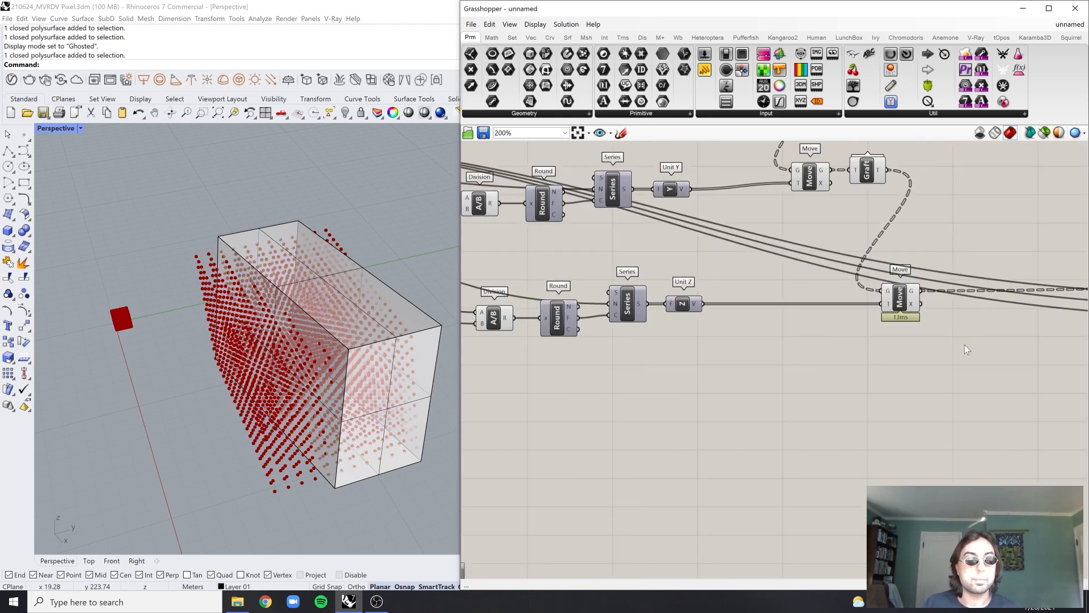
double_click(843, 414)
type("point ")
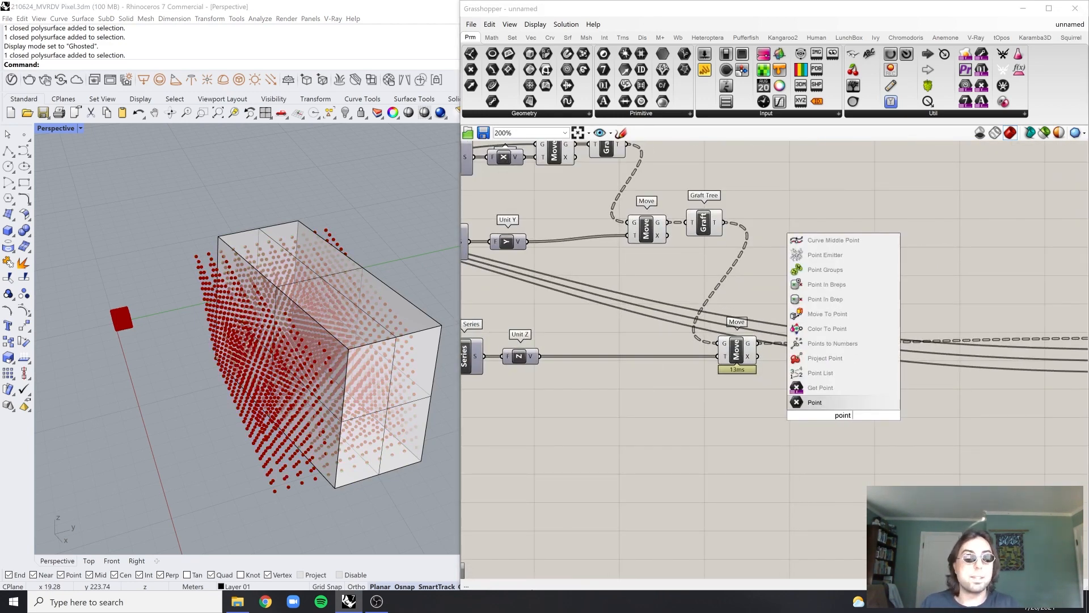
type("in brep")
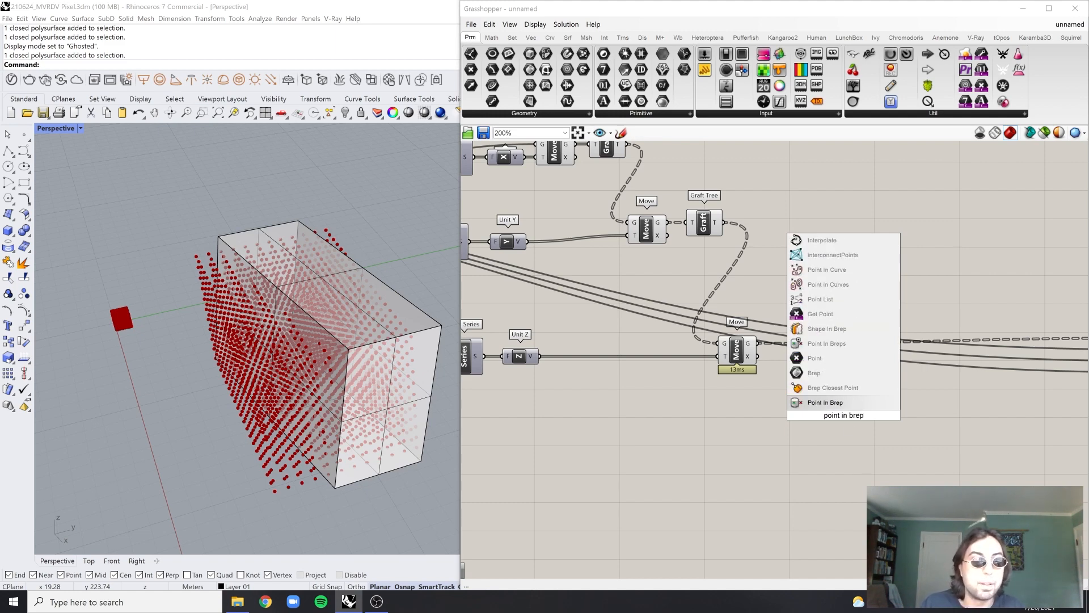
left_click(846, 407)
scroll(703, 356, "up", 4)
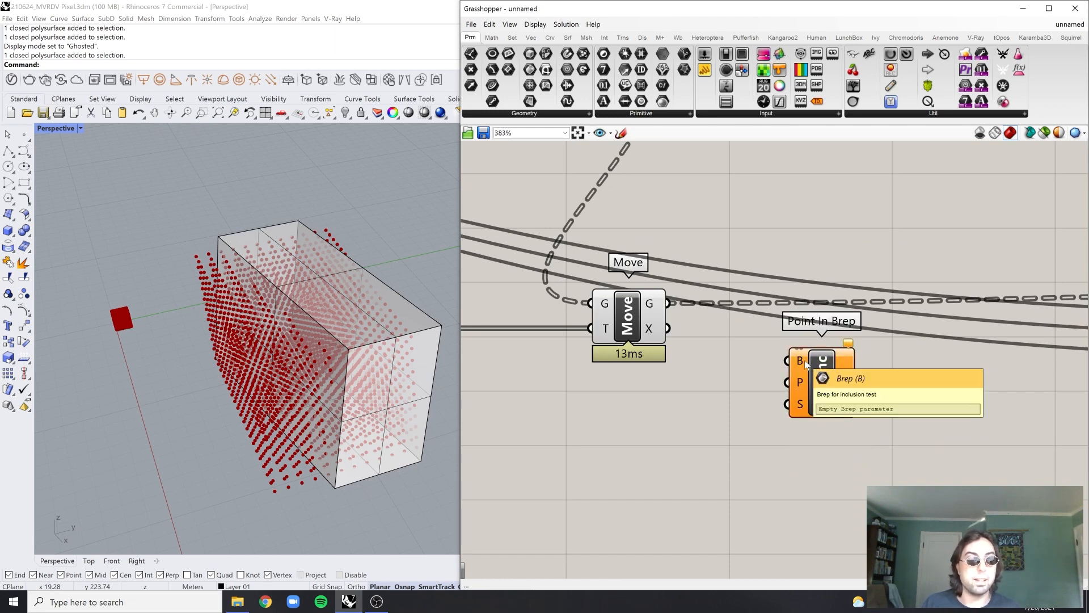
Connect the source Brep parameter to the B input of Point In Brep
scroll(804, 360, "down", 6)
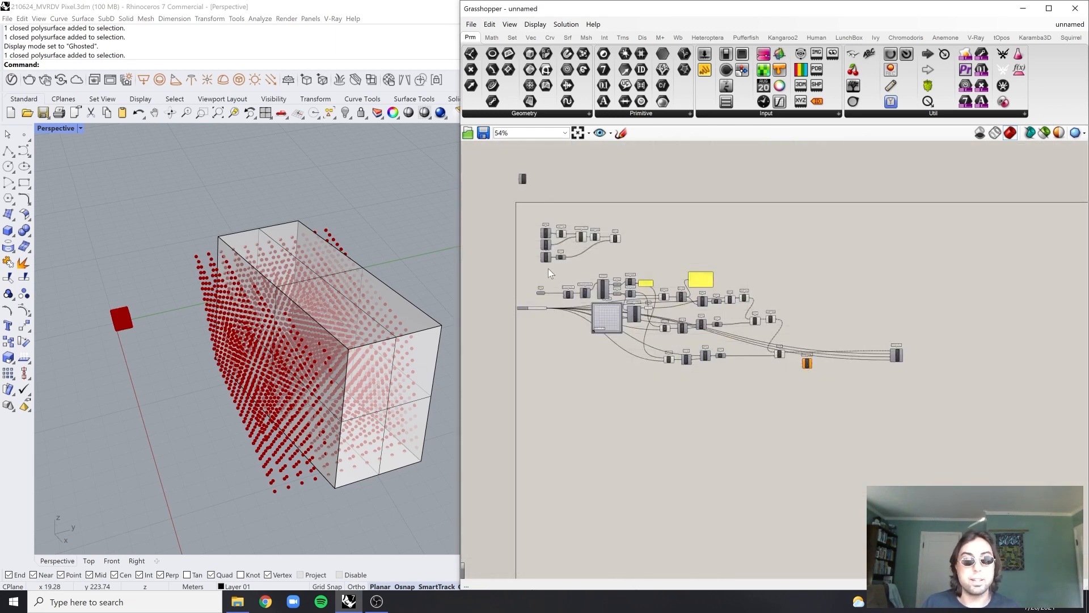
left_click_drag(539, 284, 963, 401)
scroll(968, 402, "up", 8)
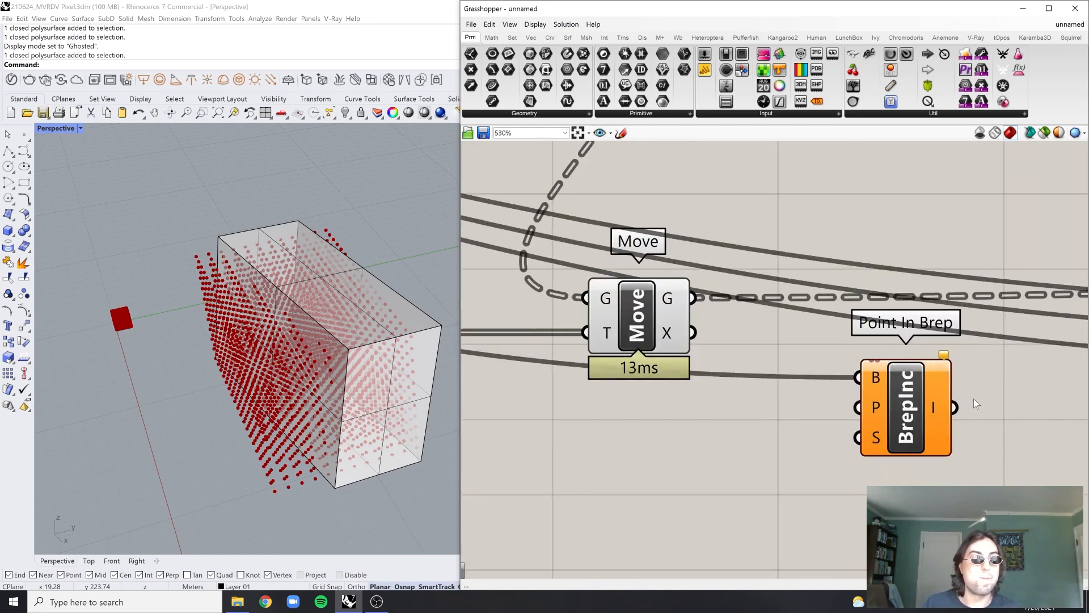
Flatten Point In Brep's P input and connect the Unit Z Move's G output to it
right_click(868, 407)
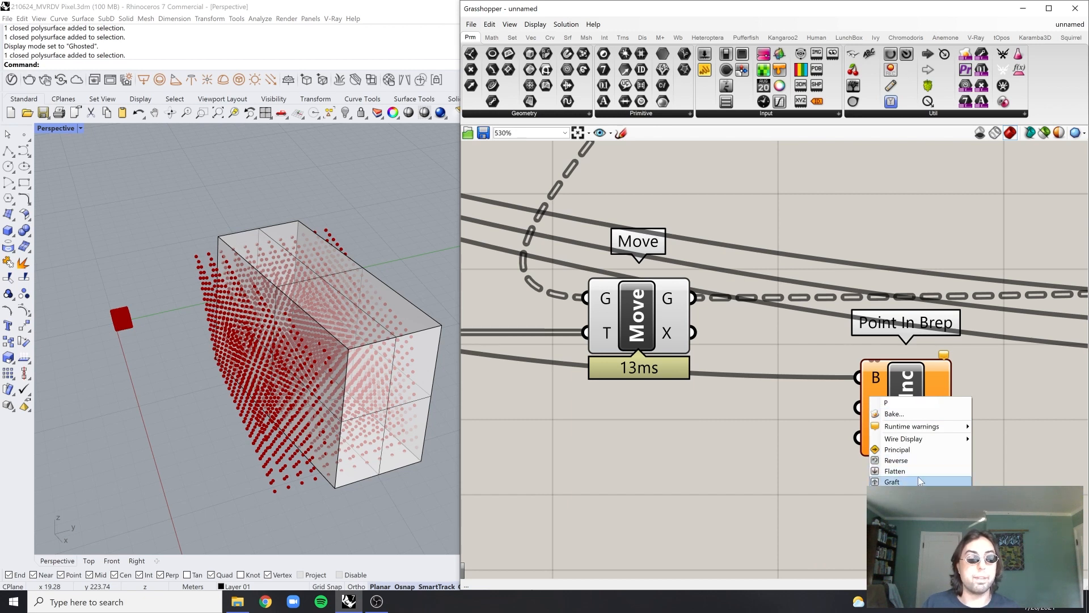
left_click(895, 471)
left_click_drag(693, 305, 882, 420)
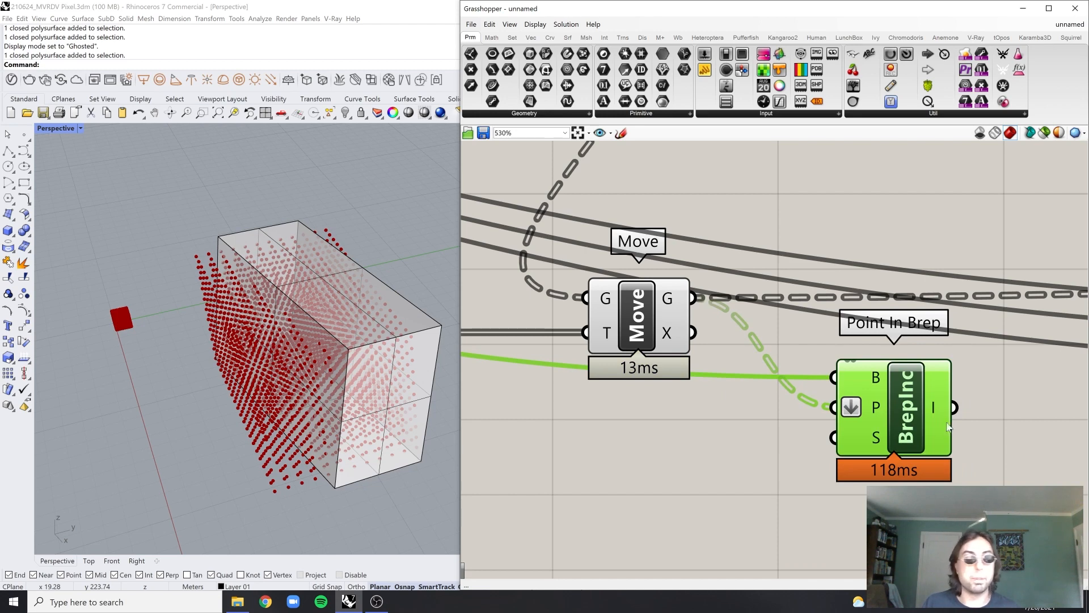
Inspect the values of Point In Brep's I output in a temporary Panel and remove the Panel
scroll(887, 447, "down", 3)
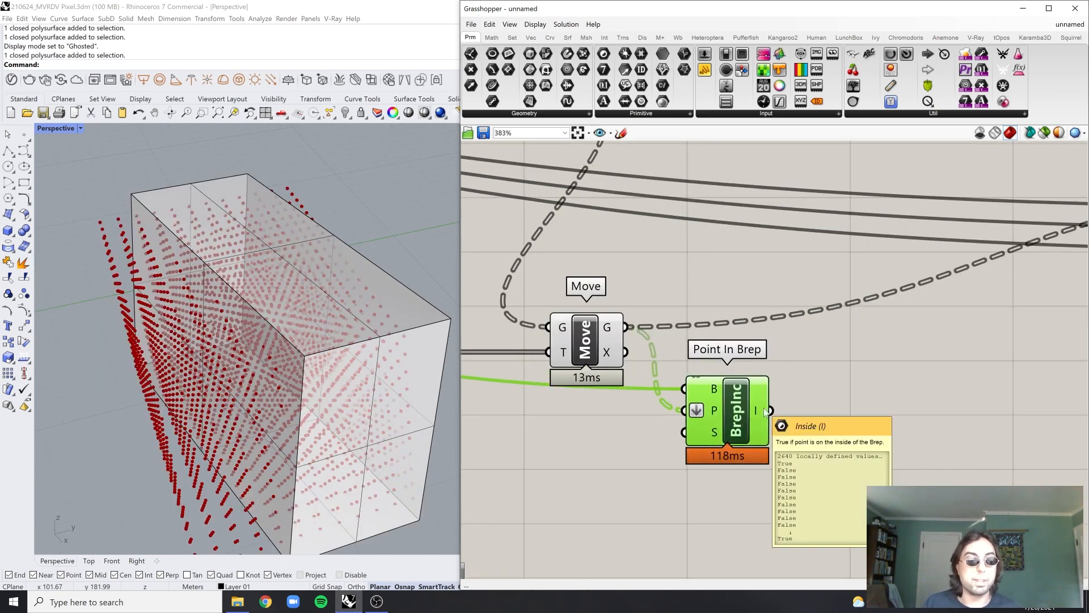
double_click(870, 410)
type("//")
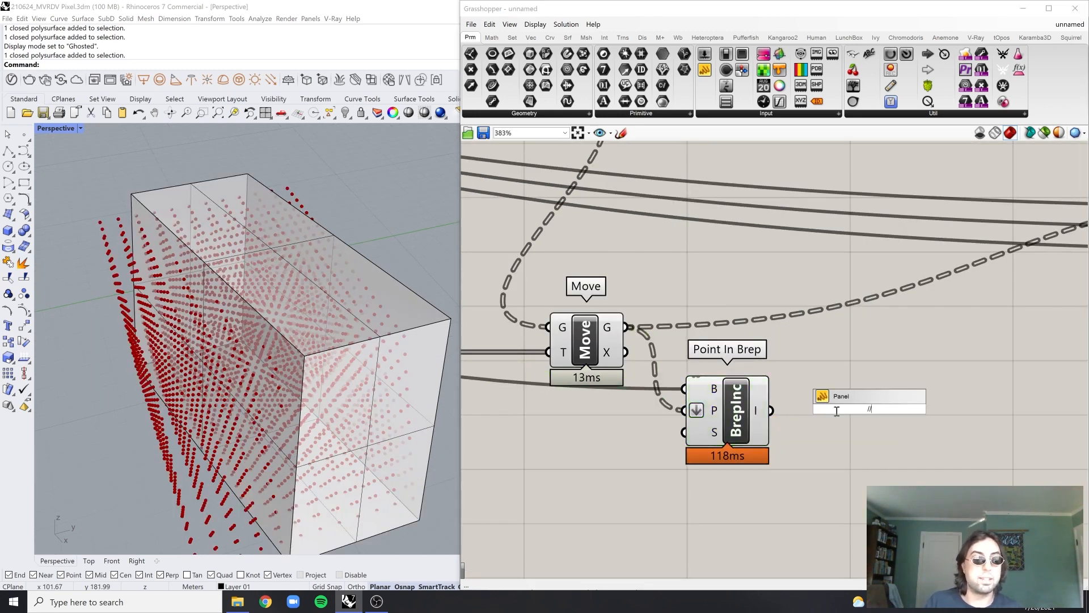
key("Return")
left_click_drag(780, 409, 813, 420)
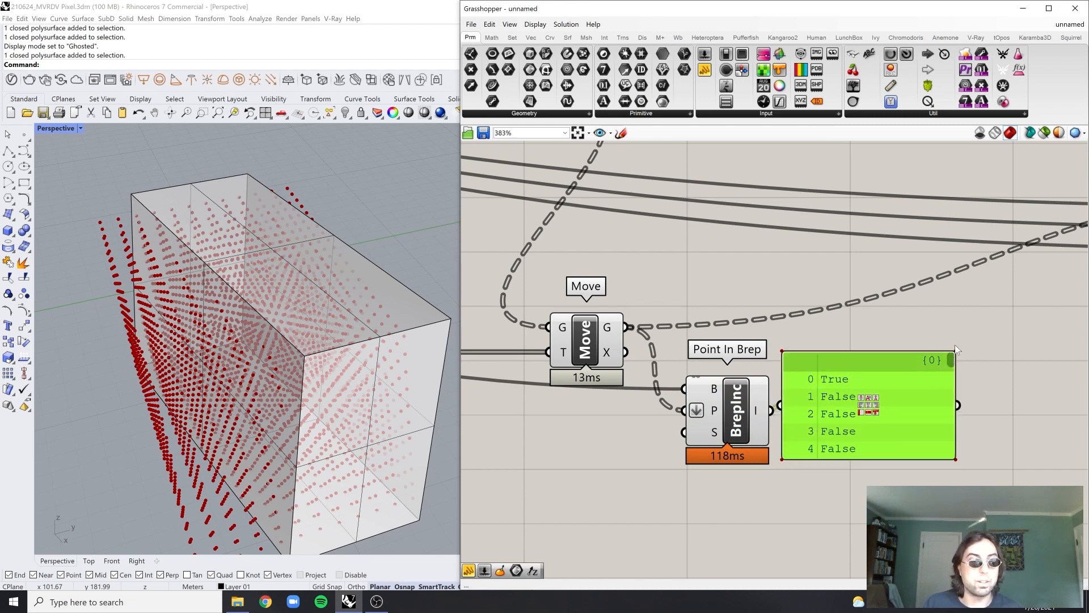
left_click_drag(952, 361, 906, 438)
left_click_drag(817, 421, 848, 440)
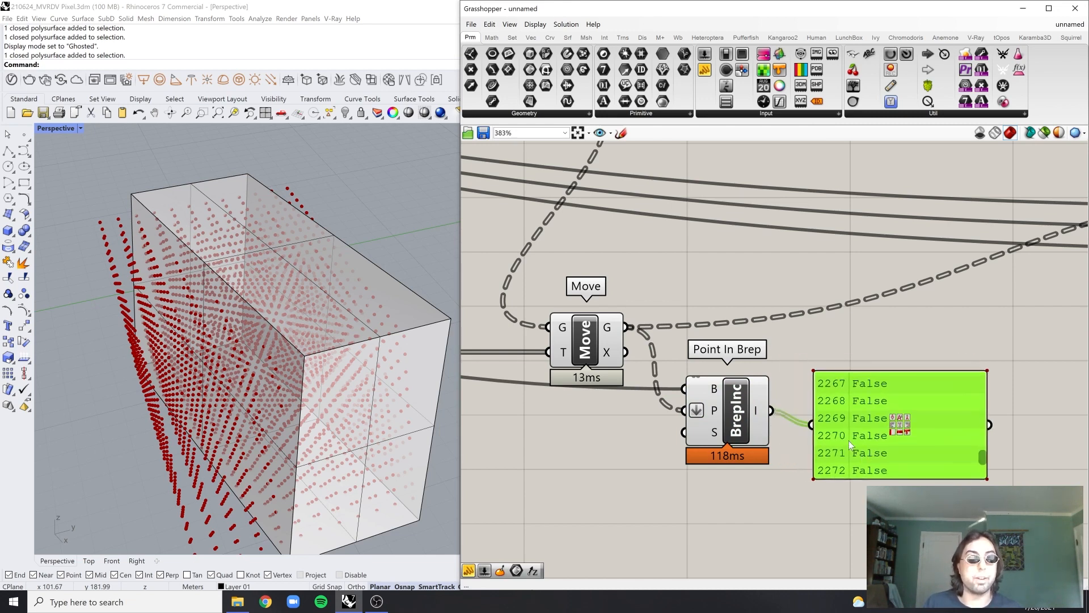
key("Delete")
Add a Cull Pattern component beyond Point In Brep and connect the Unit Z Move's G output to its L input
double_click(872, 366)
type("cull")
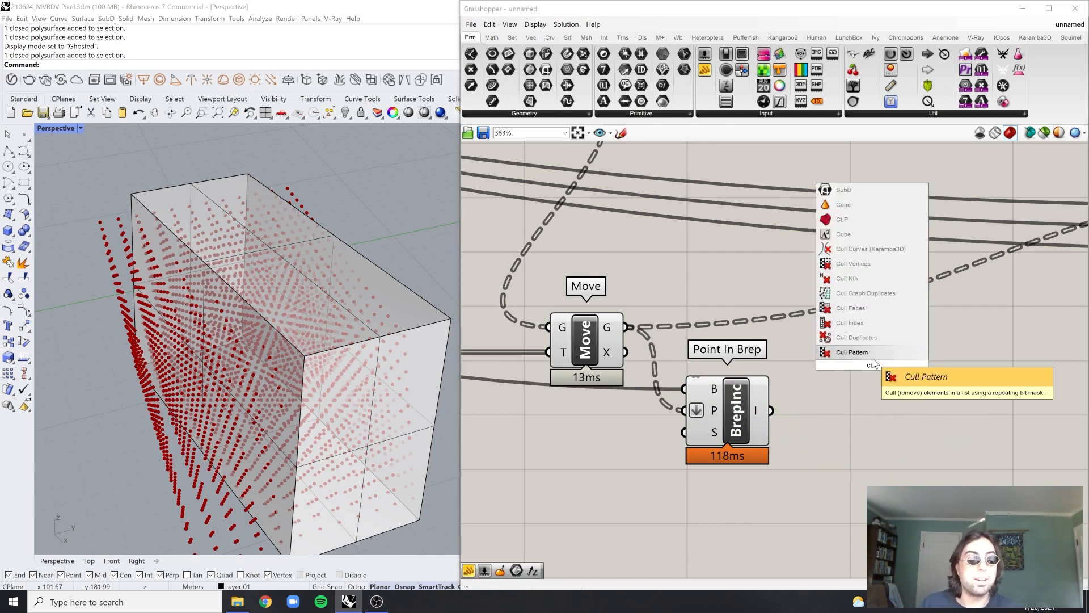
key("Return")
left_click(602, 349)
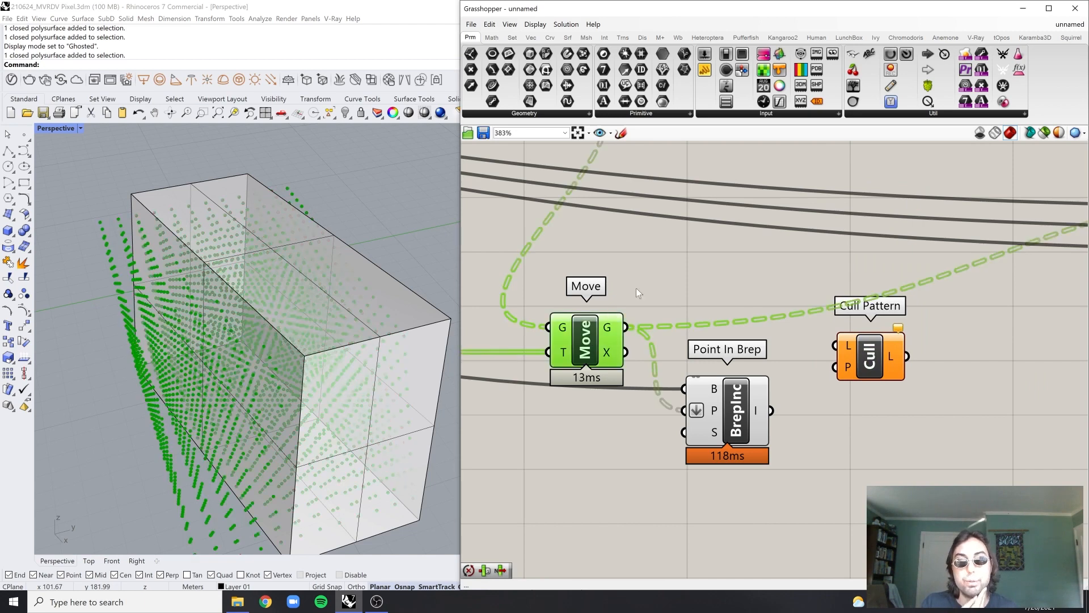
left_click(637, 290)
left_click_drag(627, 332, 836, 345)
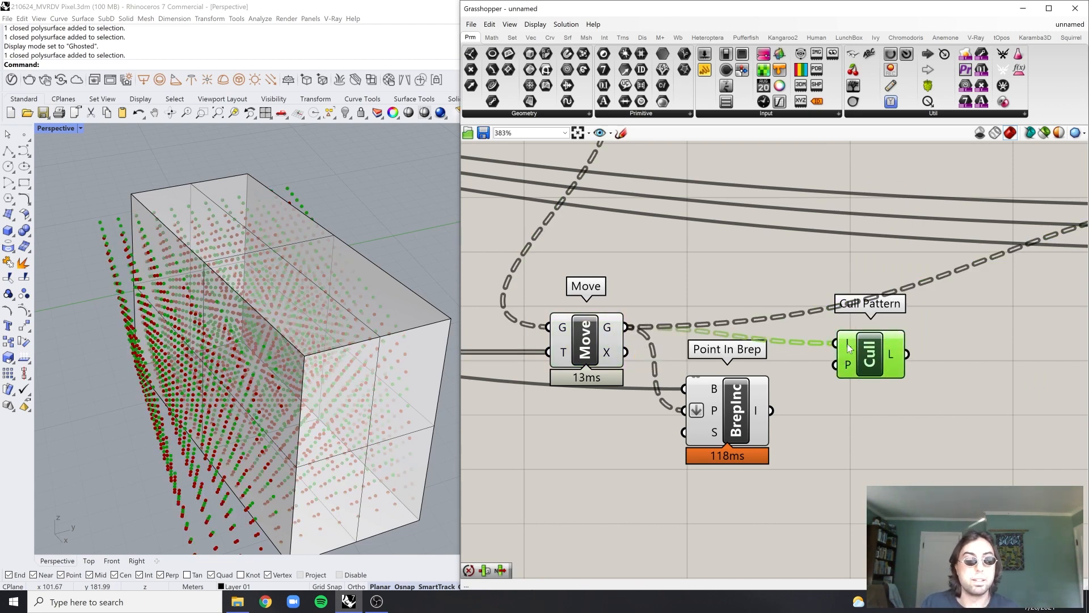
Remove the flatten setting from Point In Brep's P input and check the data tree of its I output
right_click(698, 411)
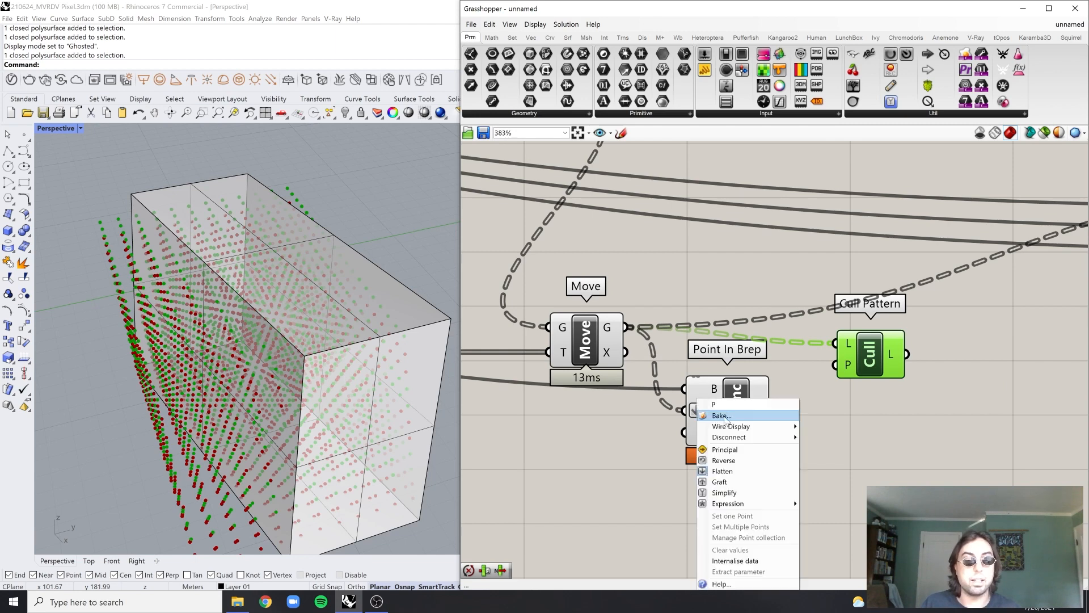
left_click(765, 471)
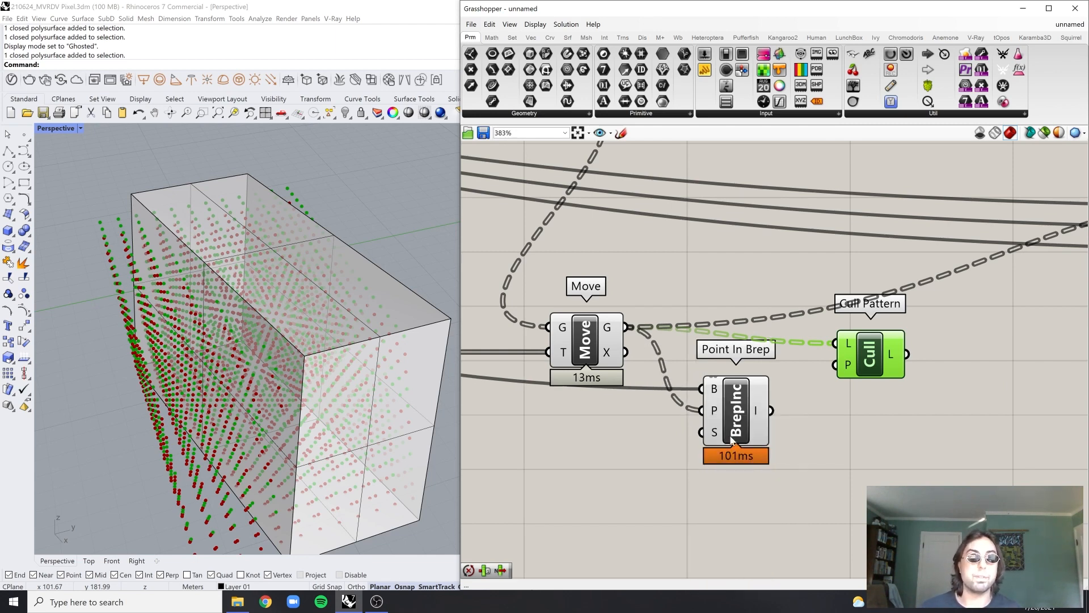
left_click(760, 411)
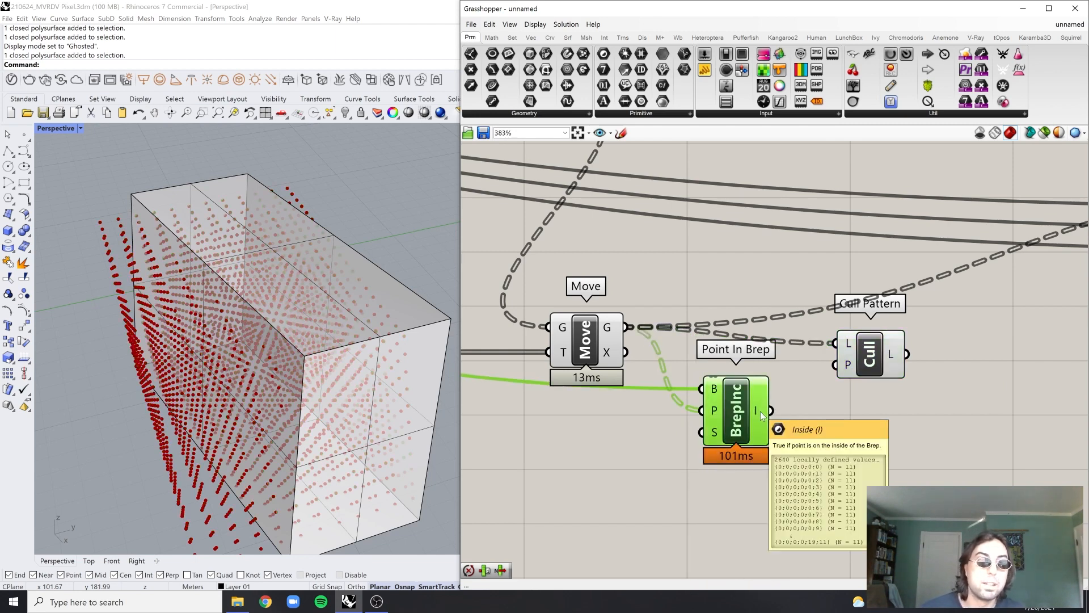
left_click_drag(716, 396, 713, 393)
left_click(809, 410)
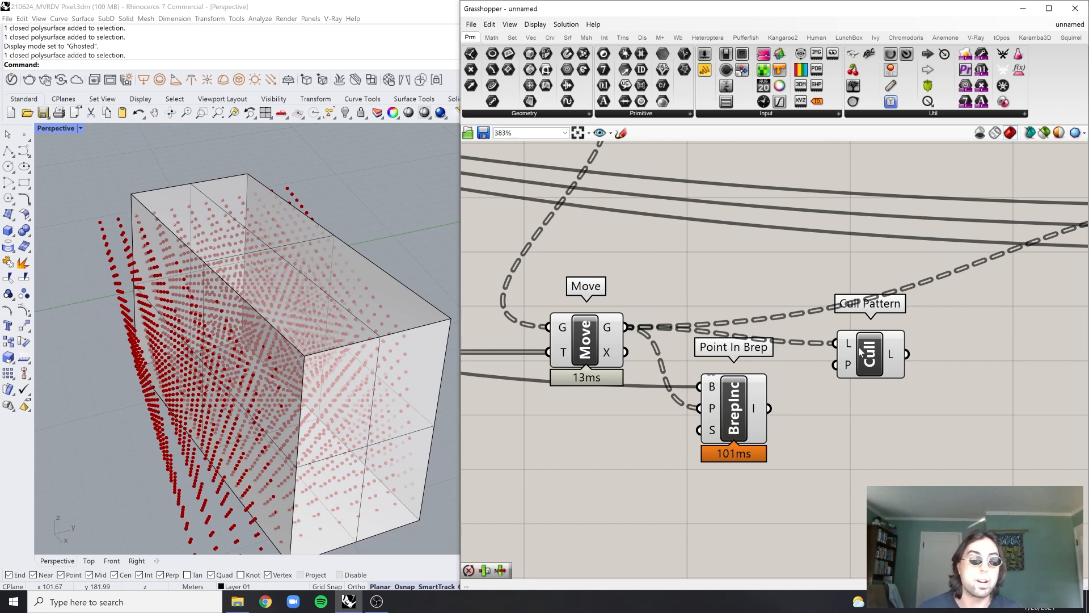
Connect Point In Brep's I output to Cull Pattern's P input and align Cull Pattern with the Unit Z Move
left_click_drag(853, 347, 850, 344)
left_click_drag(769, 408, 858, 361)
scroll(837, 379, "down", 5)
scroll(784, 318, "up", 4)
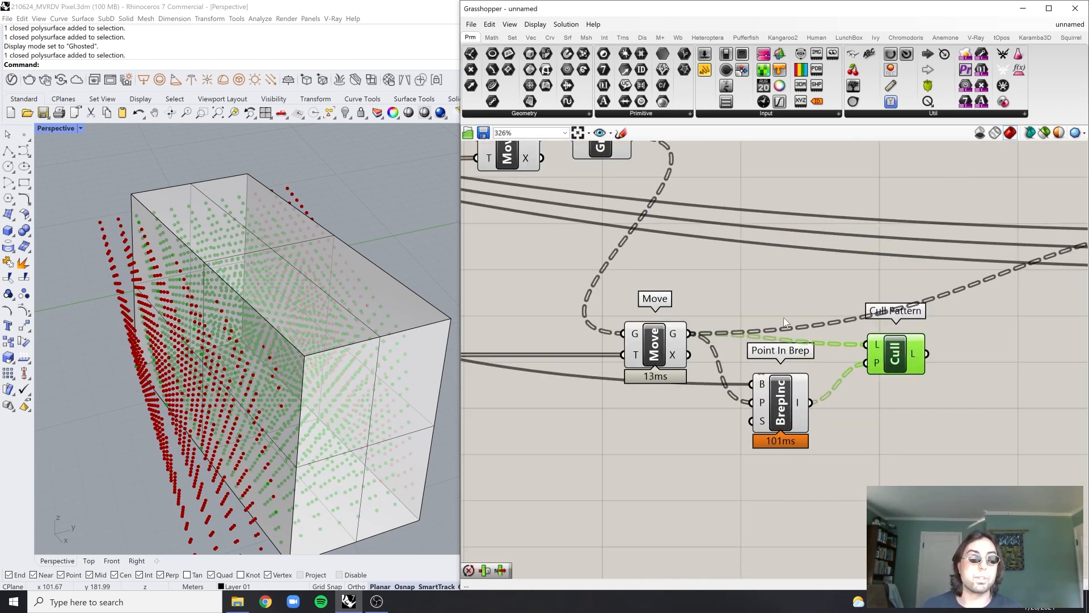
left_click_drag(903, 362, 886, 350)
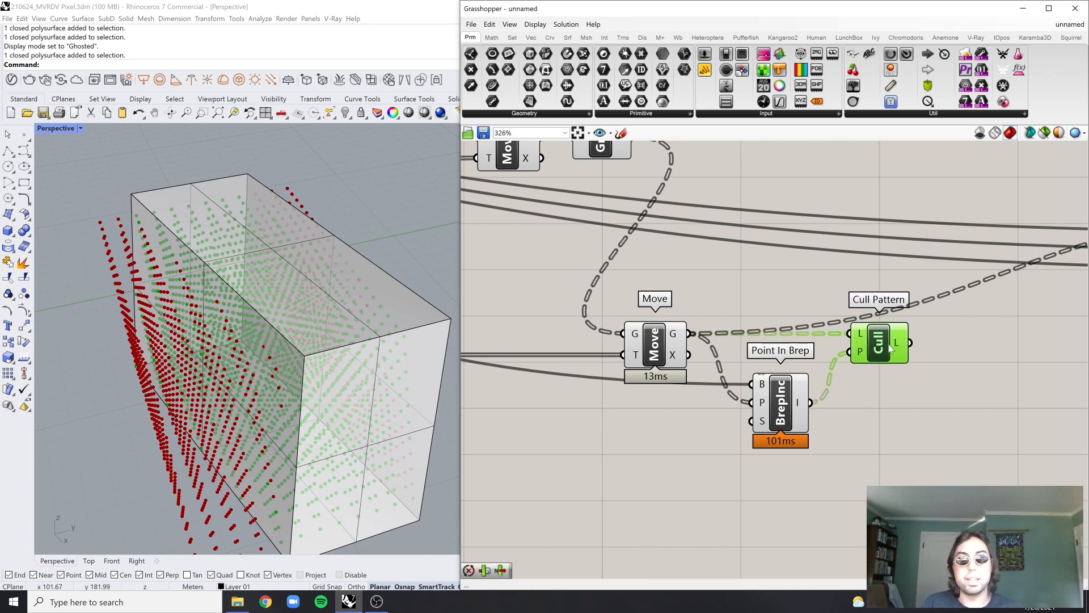
mouse_move(444, 377)
right_mouse_down()
mouse_move(418, 314)
mouse_move(431, 363)
right_mouse_up()
scroll(786, 295, "down", 6)
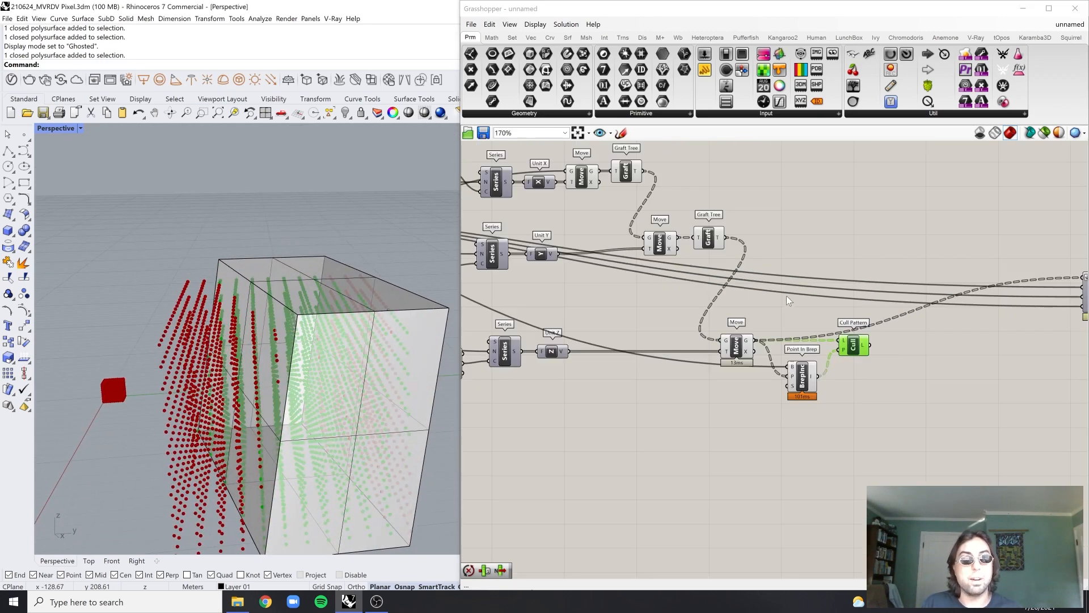
Turn off the preview of the grid-building components up to and including the Unit Z chain's Move
left_click_drag(803, 208, 542, 394)
scroll(786, 261, "down", 3)
scroll(736, 265, "up", 3)
scroll(820, 267, "up", 3)
middle_click(828, 269)
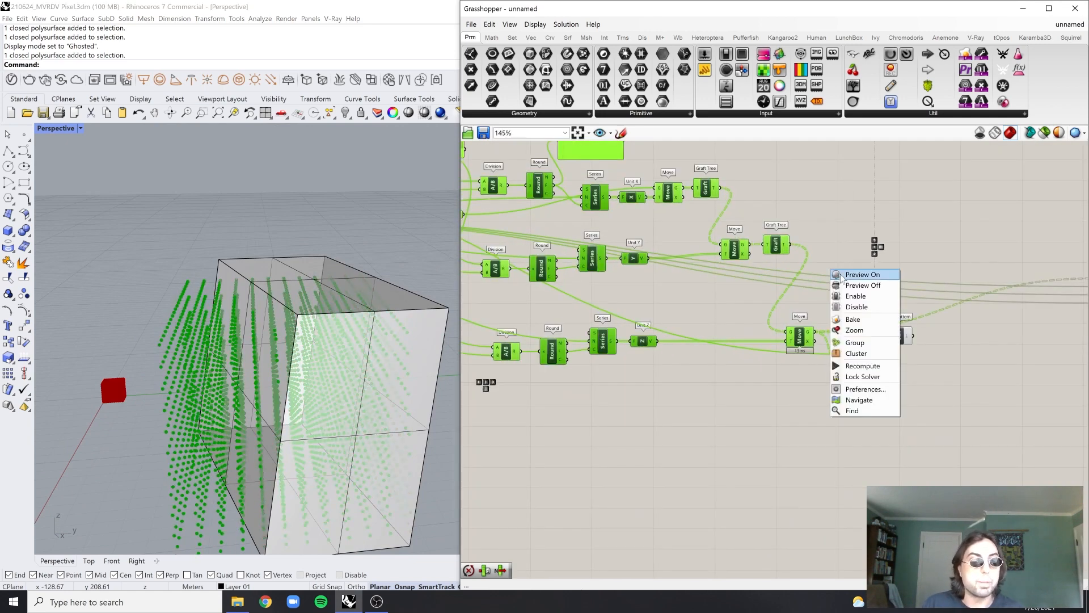
left_click(863, 285)
Select Cull Pattern and examine the points it keeps against the building mass
left_click(916, 333)
scroll(916, 337, "up", 3)
left_click(895, 339)
scroll(373, 384, "down", 4)
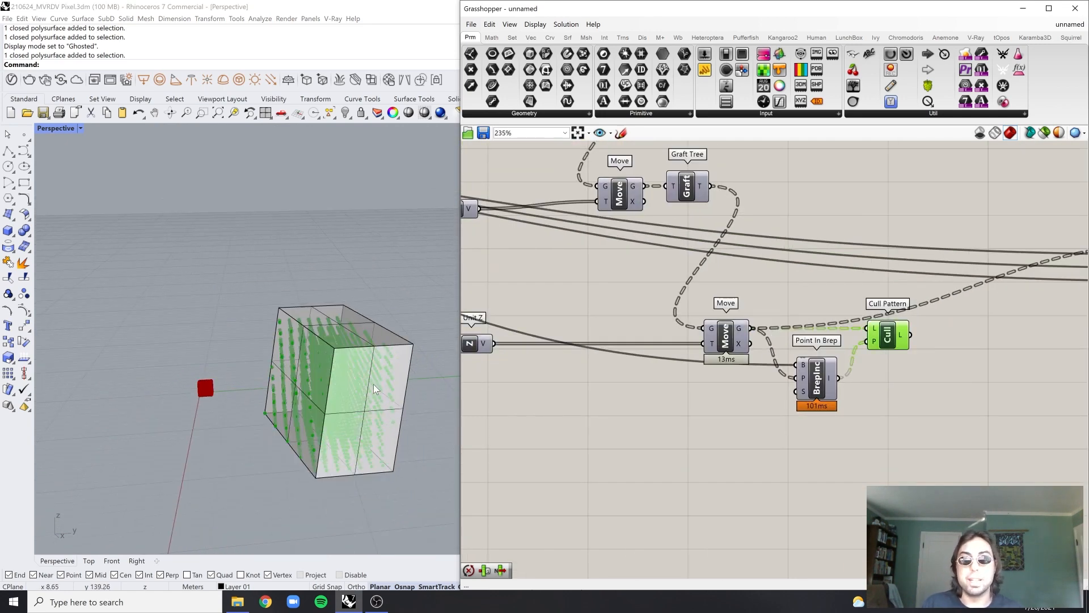
mouse_move(374, 384)
right_mouse_down()
mouse_move(435, 423)
mouse_move(420, 454)
mouse_move(390, 384)
right_mouse_up()
scroll(398, 395, "up", 4)
left_click(936, 392)
right_click_drag(936, 392, 760, 425)
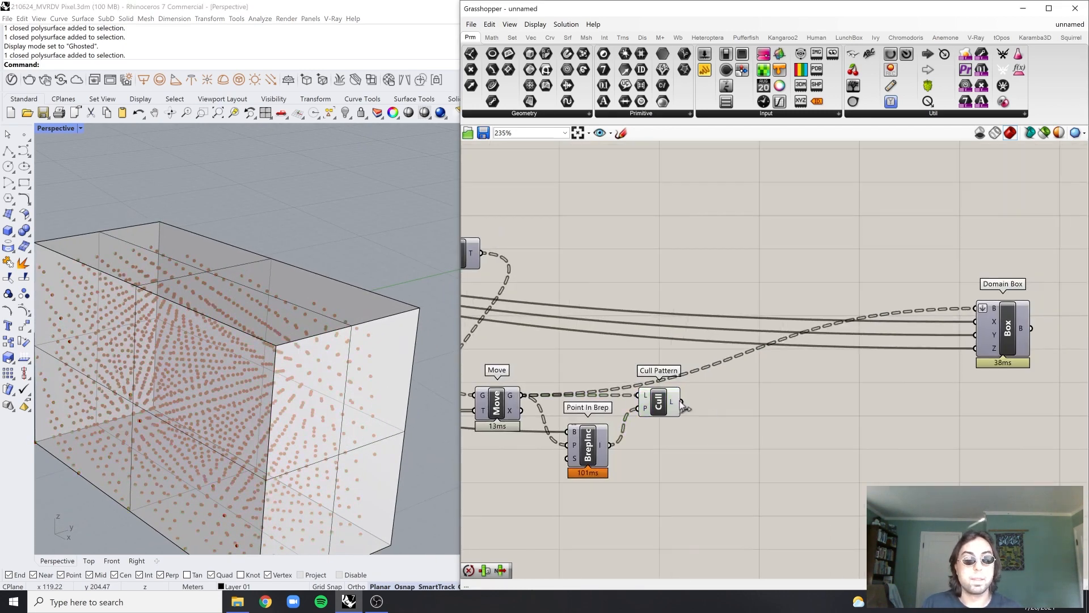
Connect Cull Pattern's L output to Domain Box's B input and turn on the Domain Box preview
left_click_drag(681, 401, 969, 310)
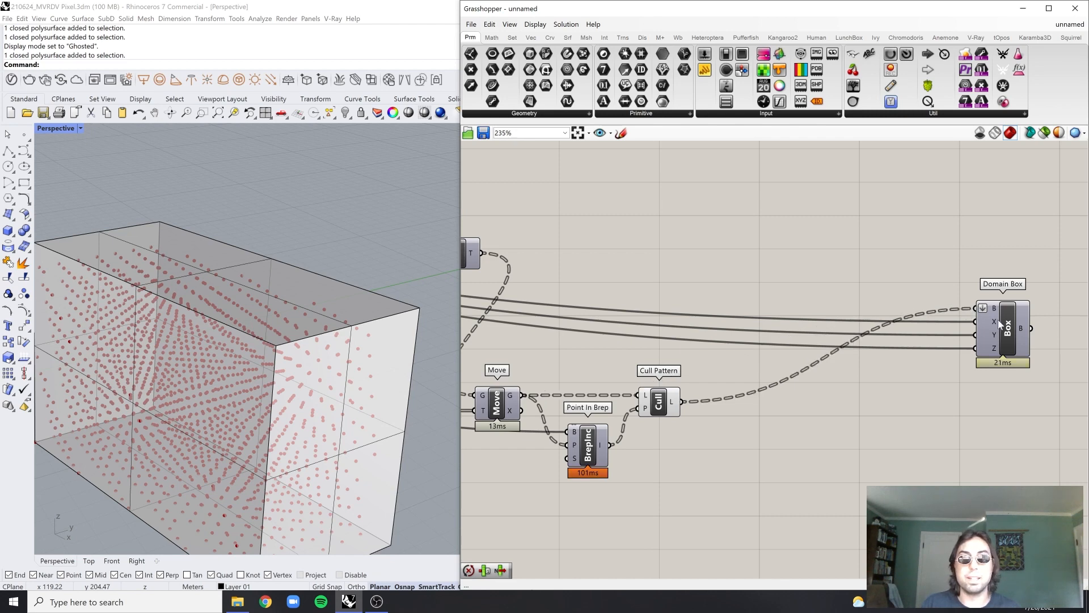
left_click(1009, 336)
right_click(973, 268)
left_click(992, 274)
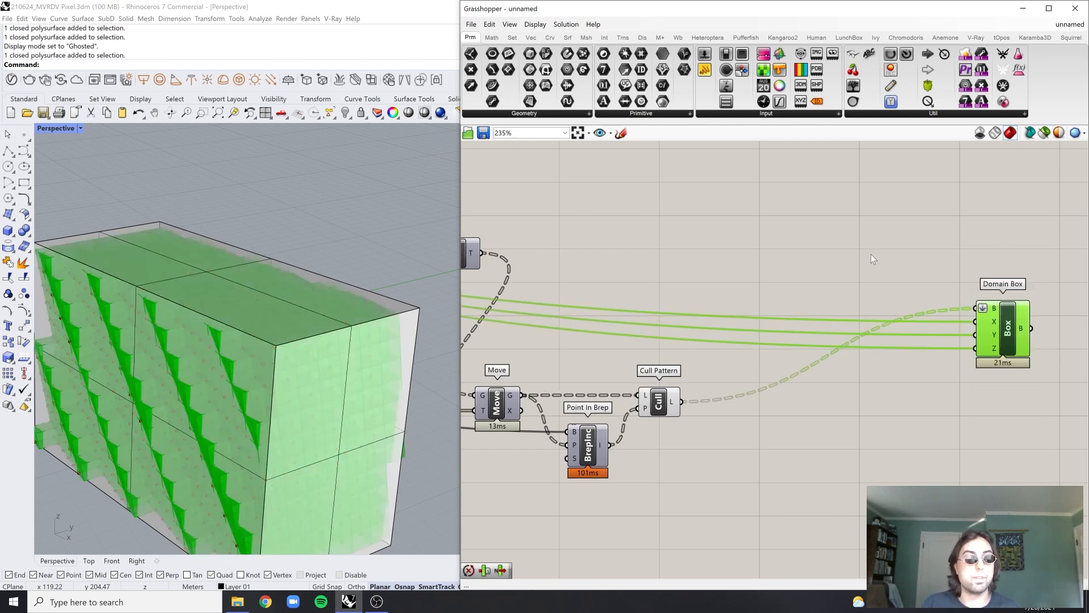
left_click(871, 254)
Turn off Cull Pattern's preview and hide the building mass in the viewport so only the voxel boxes show
left_click(671, 392)
right_click(680, 359)
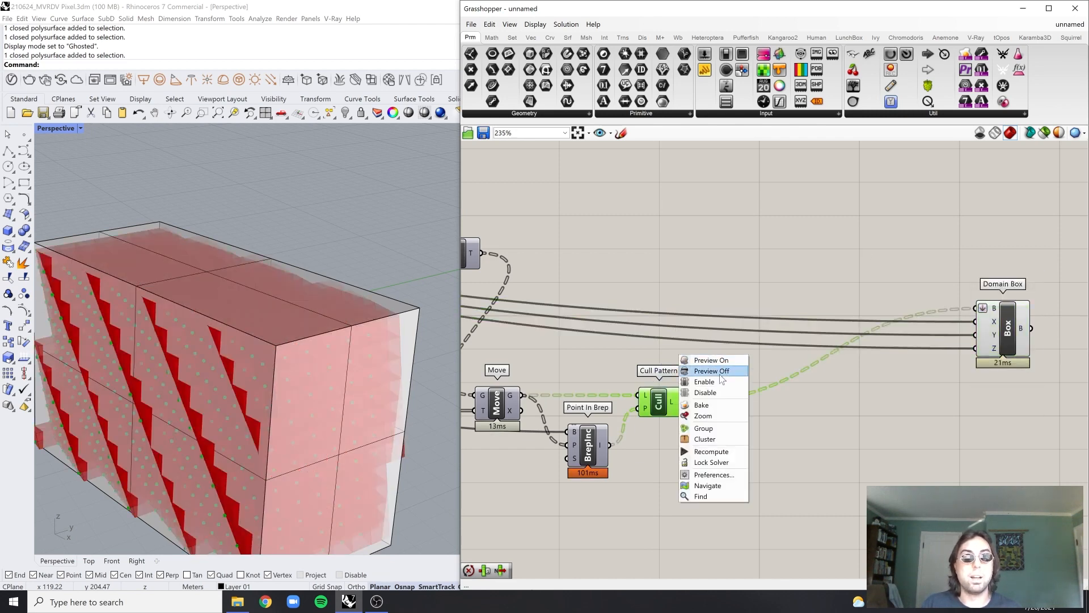
left_click(710, 371)
left_click(404, 378)
scroll(404, 378, "down", 5)
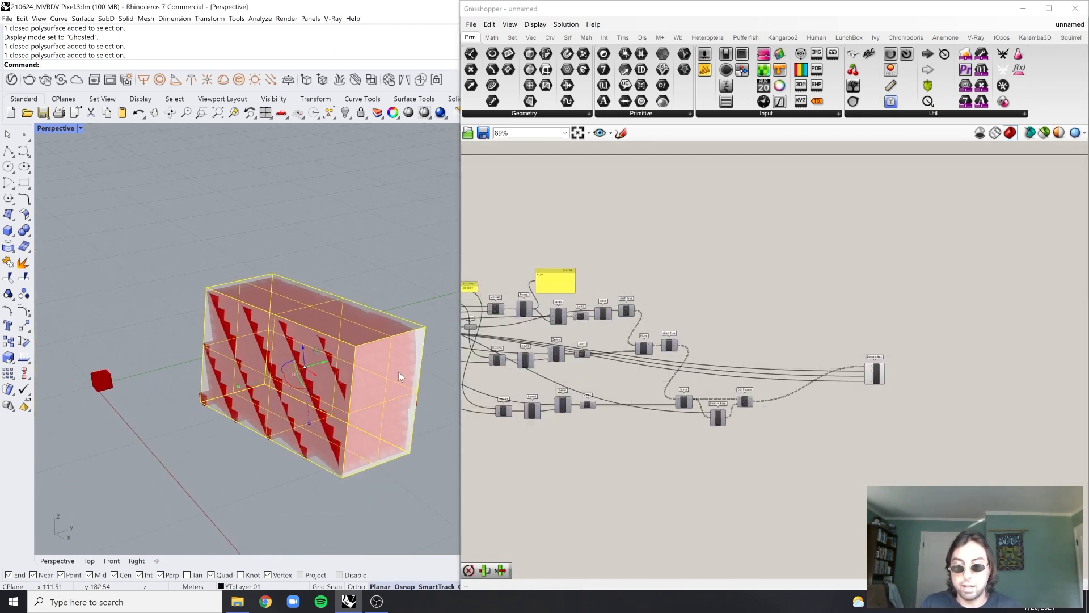
key("Return")
right_click_drag(398, 372, 396, 319)
scroll(396, 319, "up", 2)
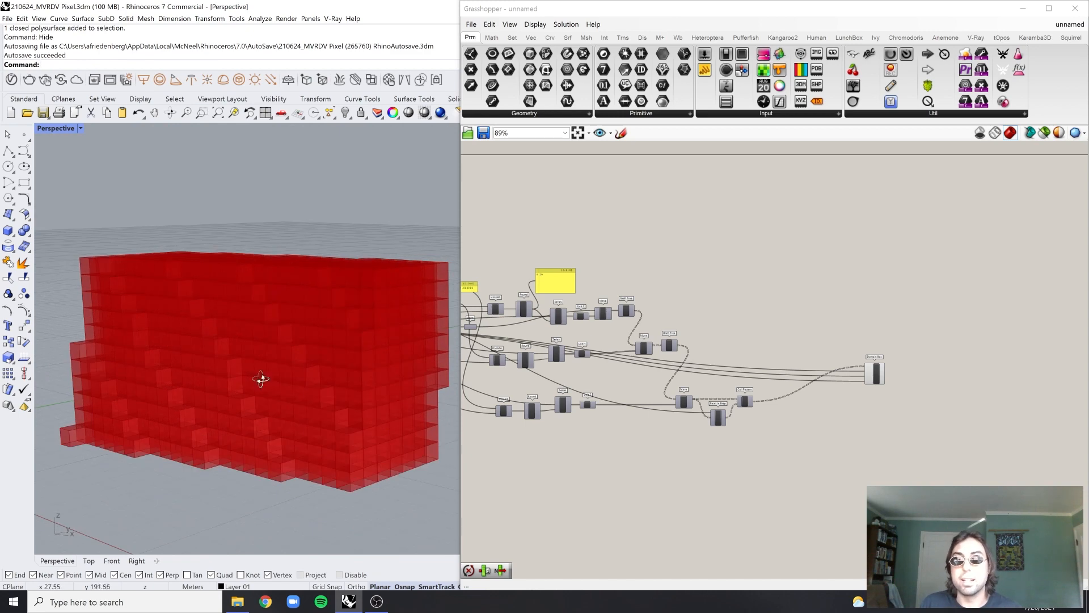
right_click_drag(263, 380, 265, 392)
Try smaller voxels by setting the VOXEL SIZE slider to 6 and 4
scroll(565, 361, "down", 4)
right_click_drag(565, 361, 766, 377)
scroll(673, 364, "up", 4)
scroll(675, 364, "up", 10)
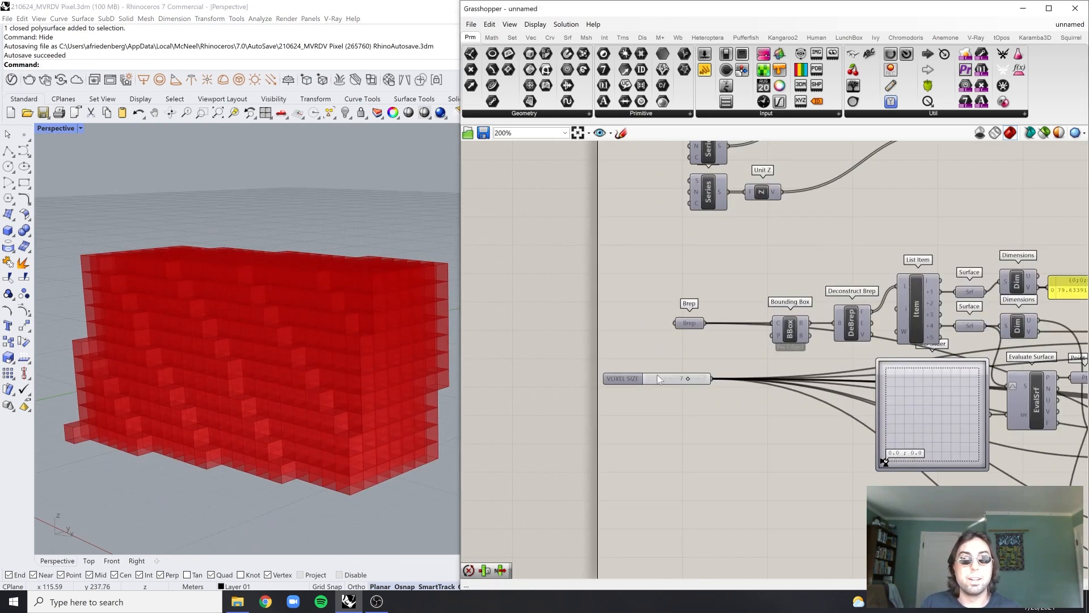
left_click_drag(703, 391, 685, 385)
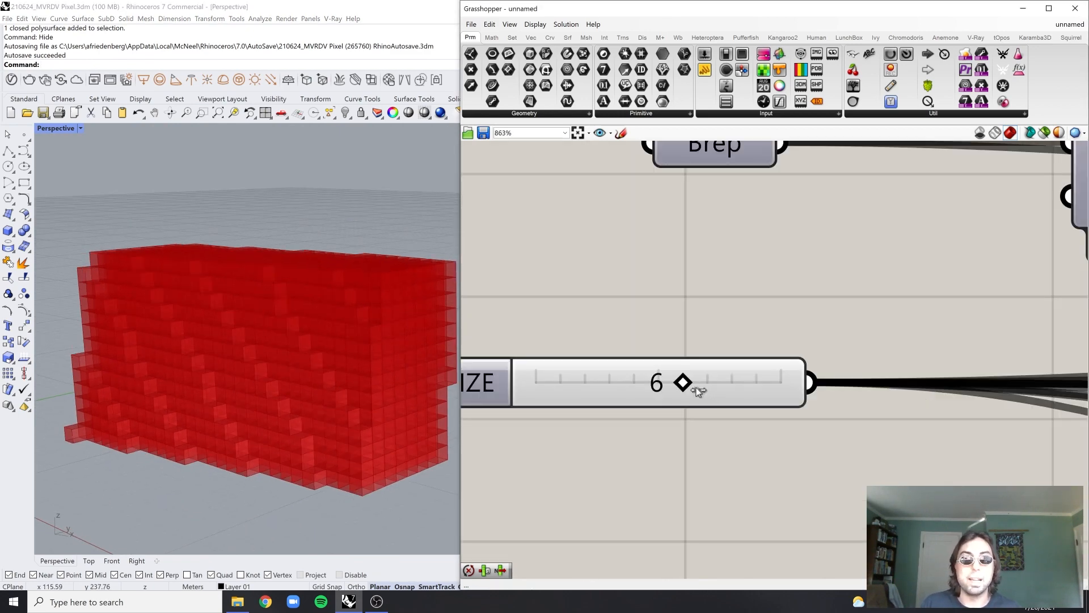
double_click(632, 387)
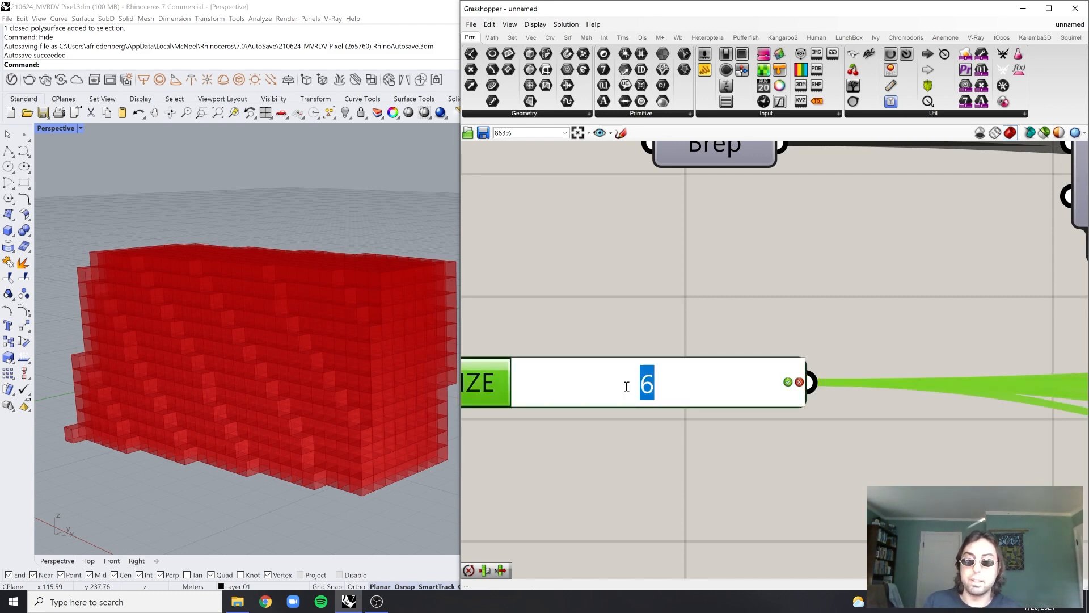
type("4")
key("Return")
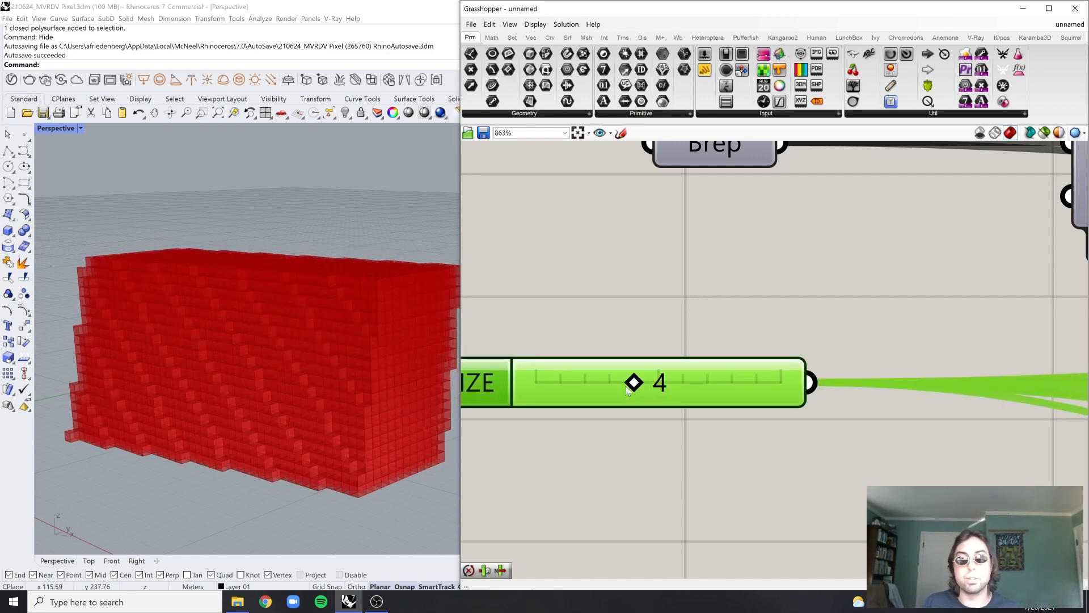
Set the VOXEL SIZE slider to 10
right_click_drag(317, 266, 353, 362)
double_click(729, 379)
type("10")
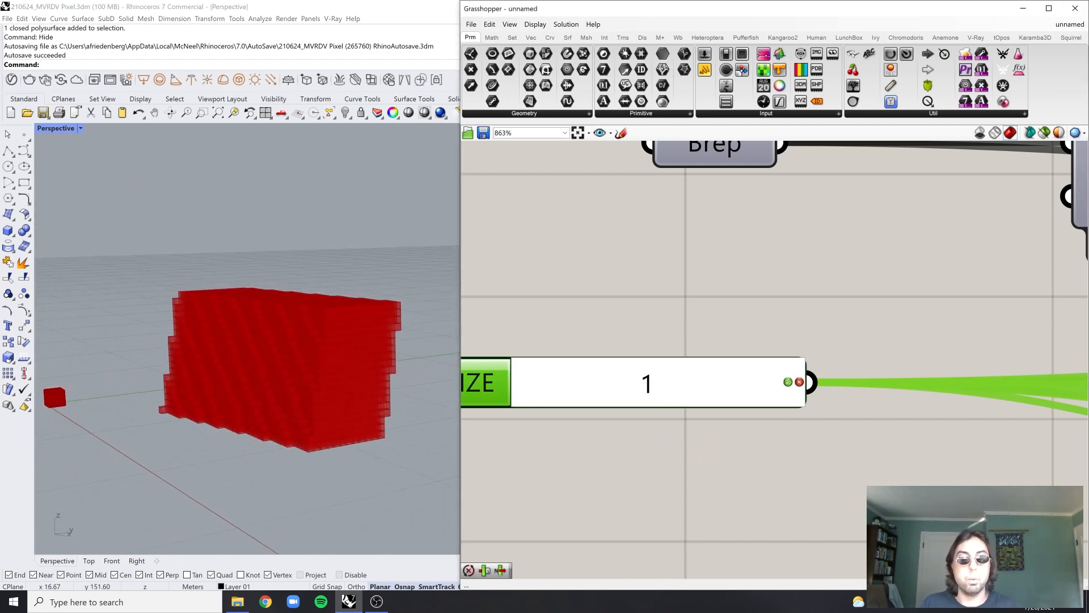
key("Return")
Examine the complete Grasshopper definition from the Brep input through to Domain Box against the voxelized mass
scroll(637, 316, "down", 3)
scroll(636, 313, "down", 9)
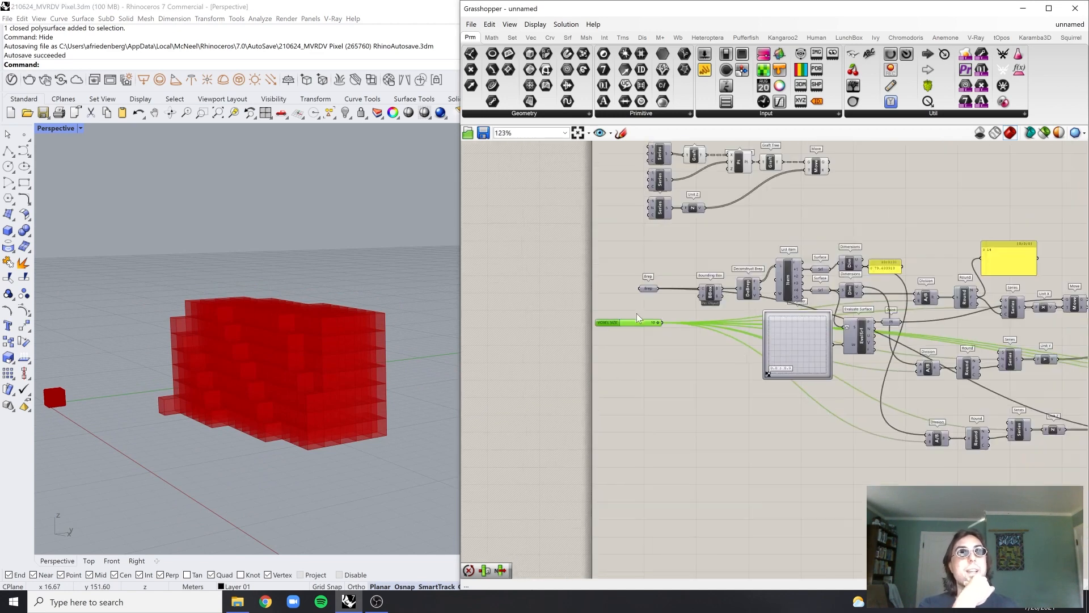
right_click_drag(1005, 415, 966, 414)
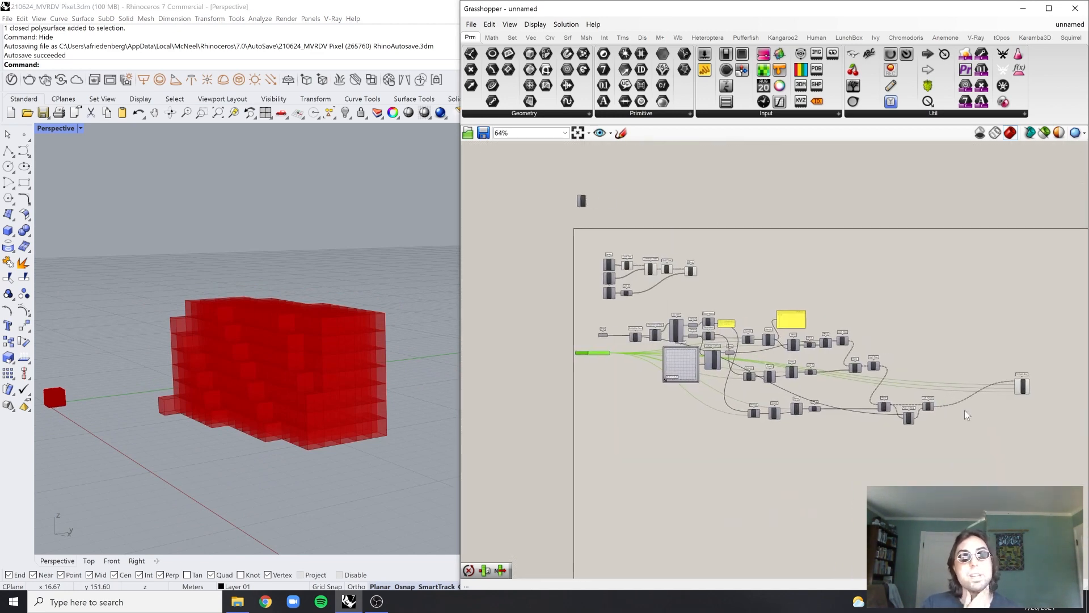
scroll(635, 274, "up", 4)
mouse_move(578, 276)
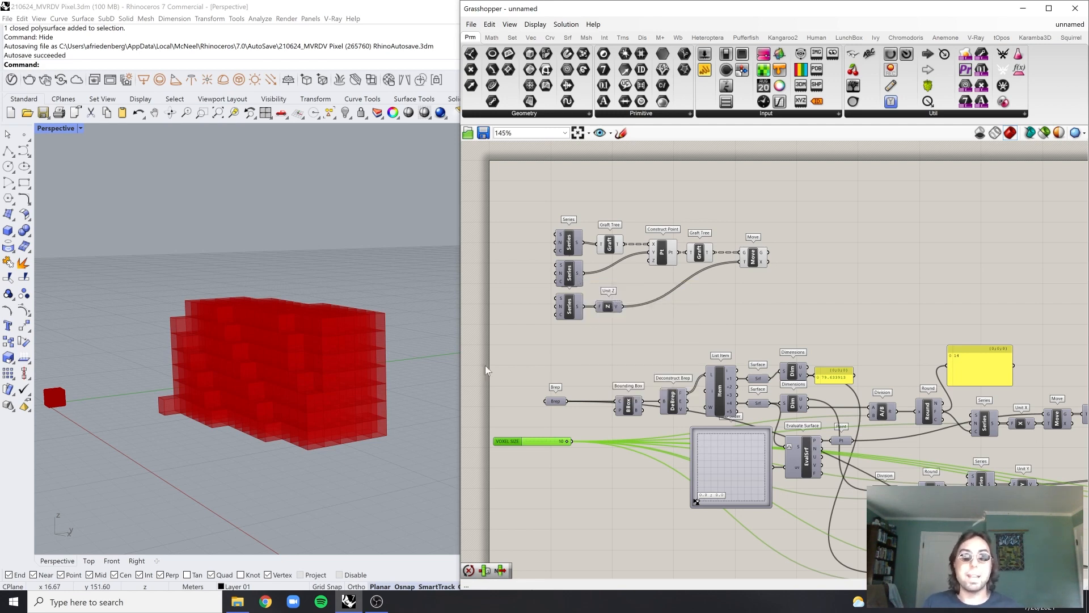
right_click_drag(295, 364, 346, 372)
scroll(740, 394, "down", 4)
scroll(740, 395, "up", 3)
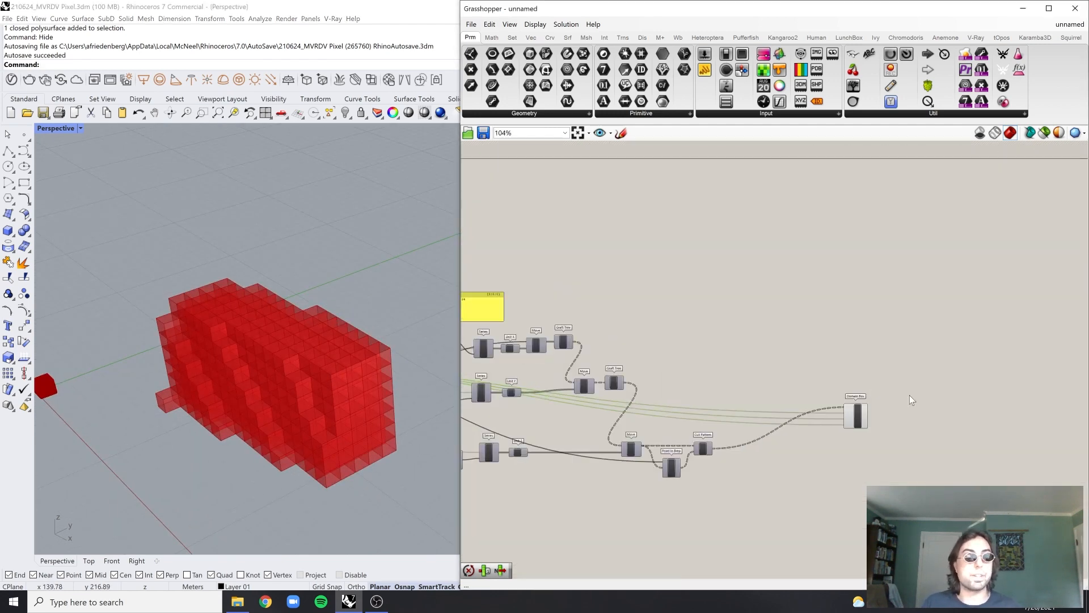
scroll(869, 421, "up", 3)
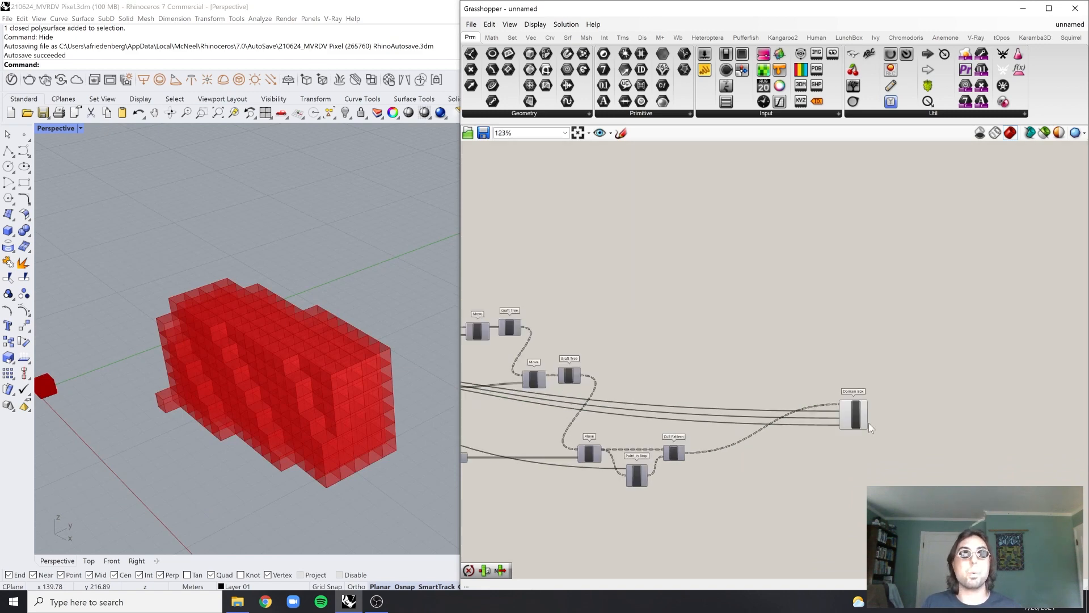
Select Domain Box and examine its highlighted voxel boxes in the Rhino viewport
left_click(413, 406)
right_click_drag(413, 406, 388, 480)
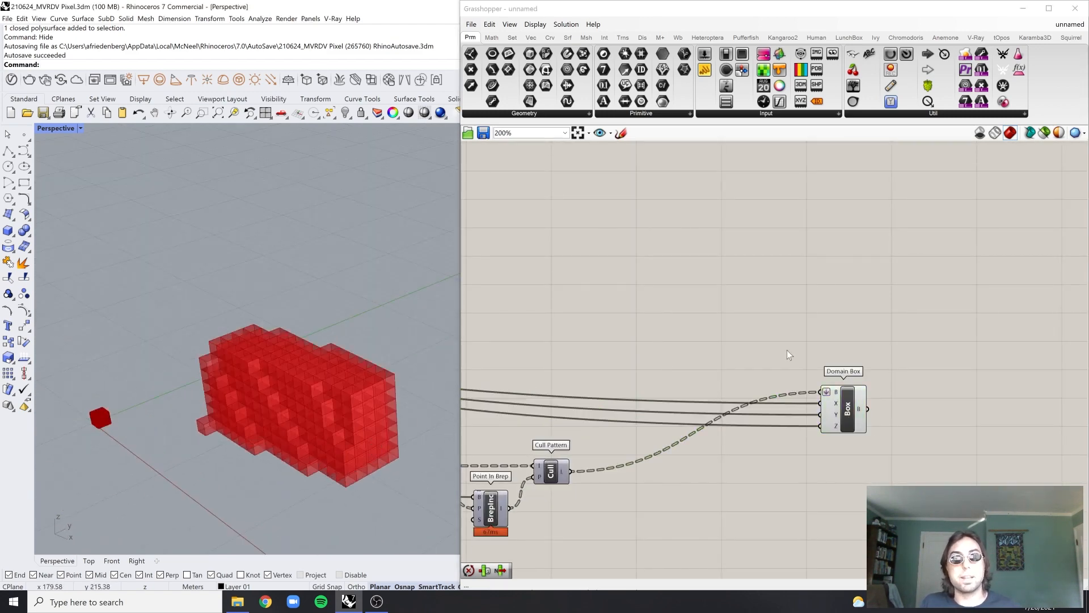
scroll(837, 348, "up", 2)
left_click(869, 418)
scroll(383, 424, "up", 2)
right_click_drag(383, 423, 342, 378)
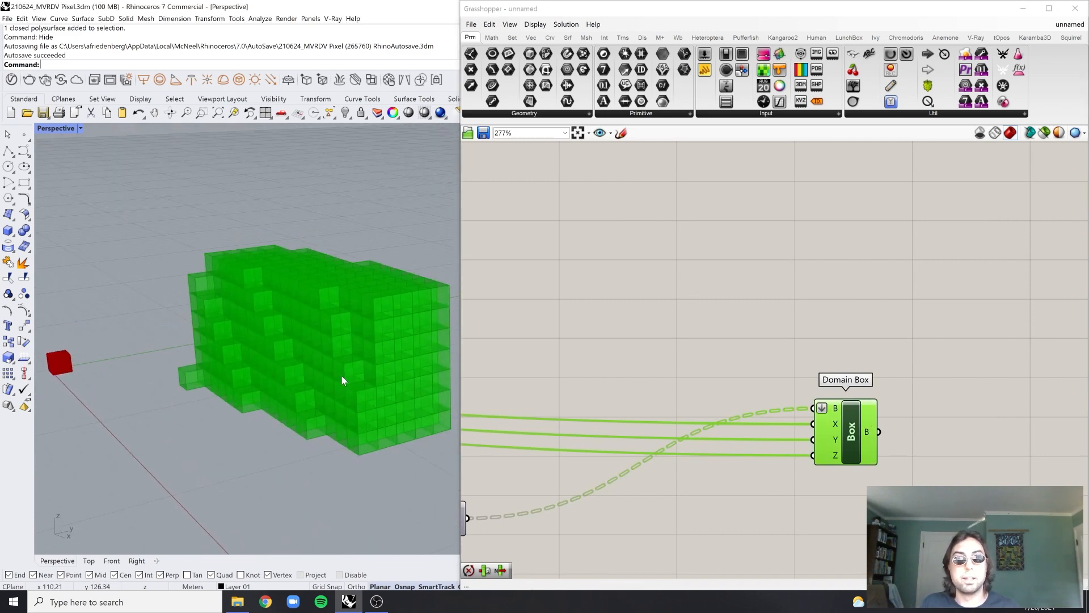
left_click(701, 276)
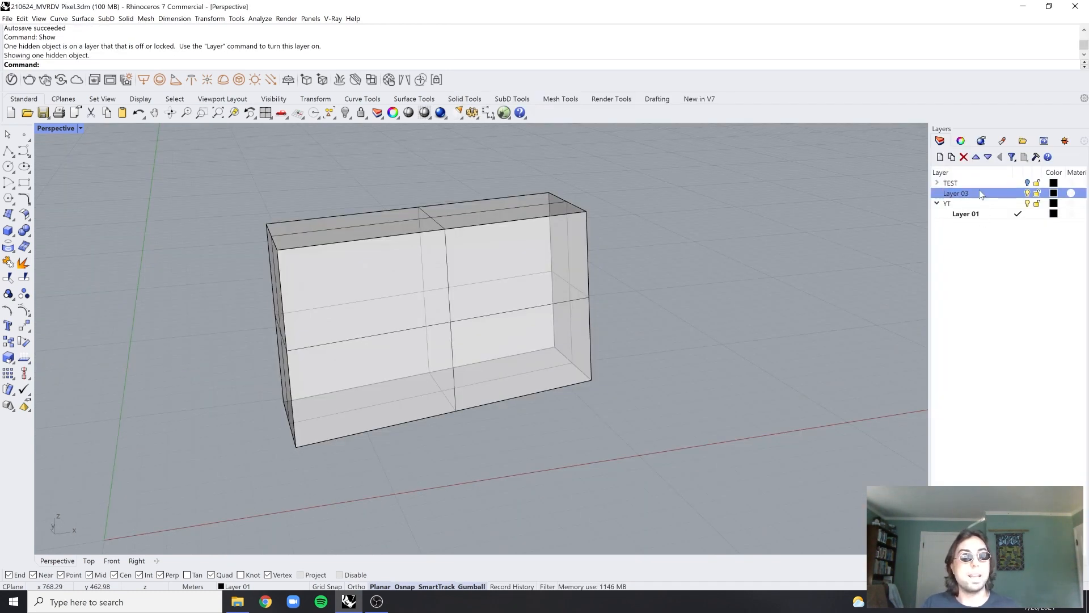
Nest Layer 03 under the YT layer and make it the current layer
left_click_drag(979, 190, 987, 207)
double_click(982, 204)
left_click(1019, 204)
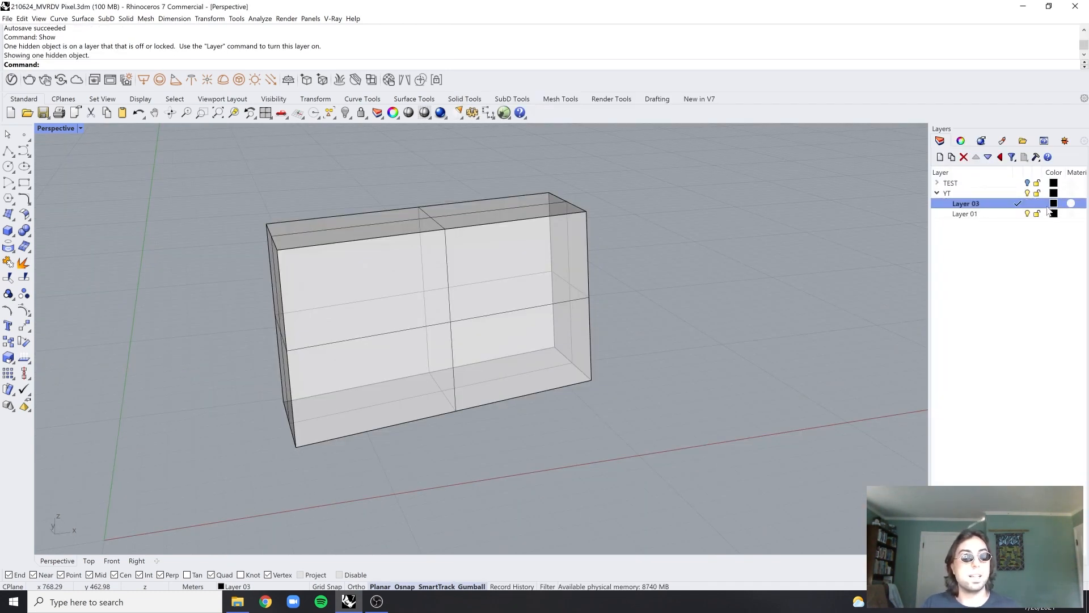
Set Layer 03's color to bright red (R 255, G 22, B 22)
left_click(1053, 203)
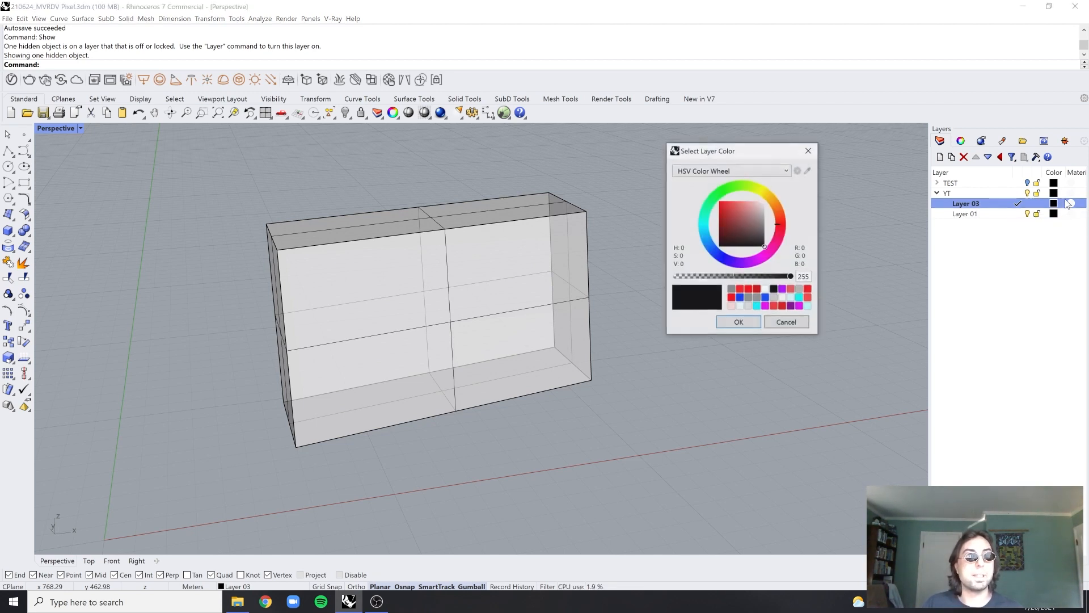
left_click(724, 201)
left_click(731, 322)
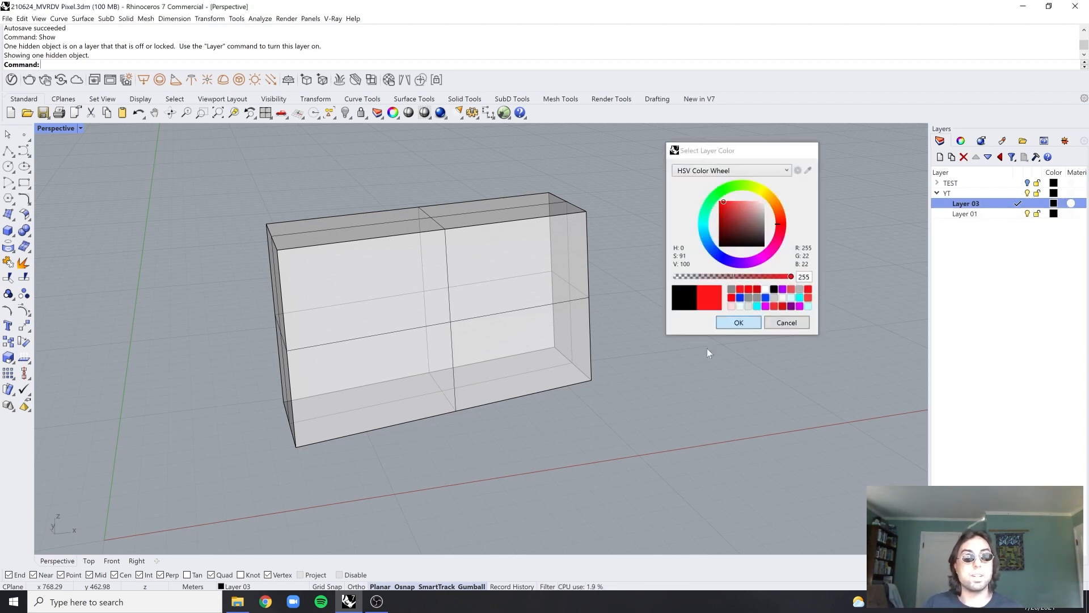
Switch to Chrome, view the MVRDV RED7 Moscow tower reference images and elevation, and return to Rhino
left_click(275, 606)
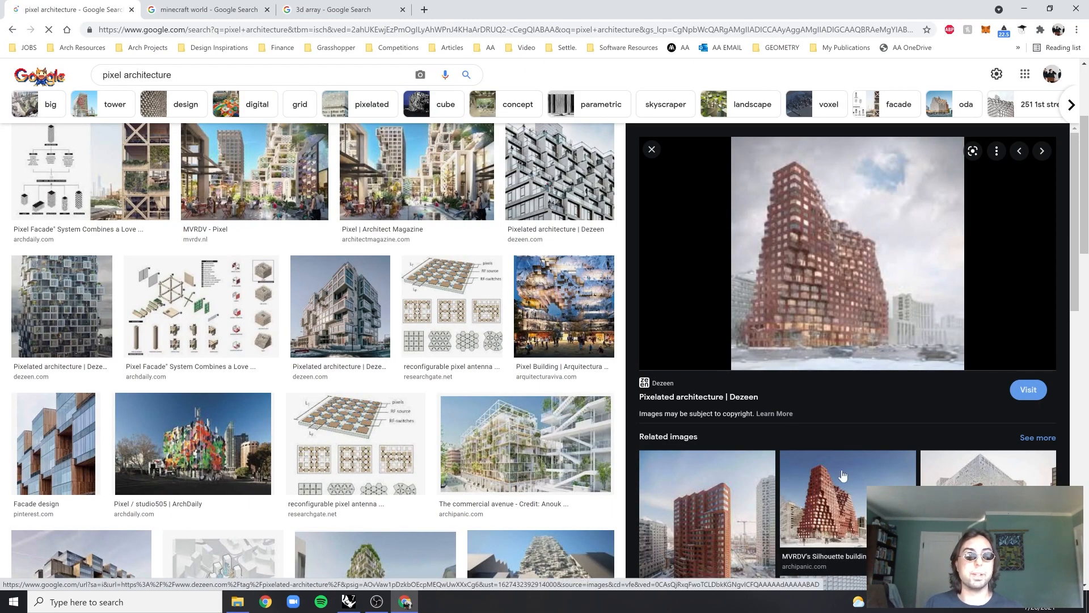
scroll(846, 476, "down", 2)
scroll(838, 414, "up", 2)
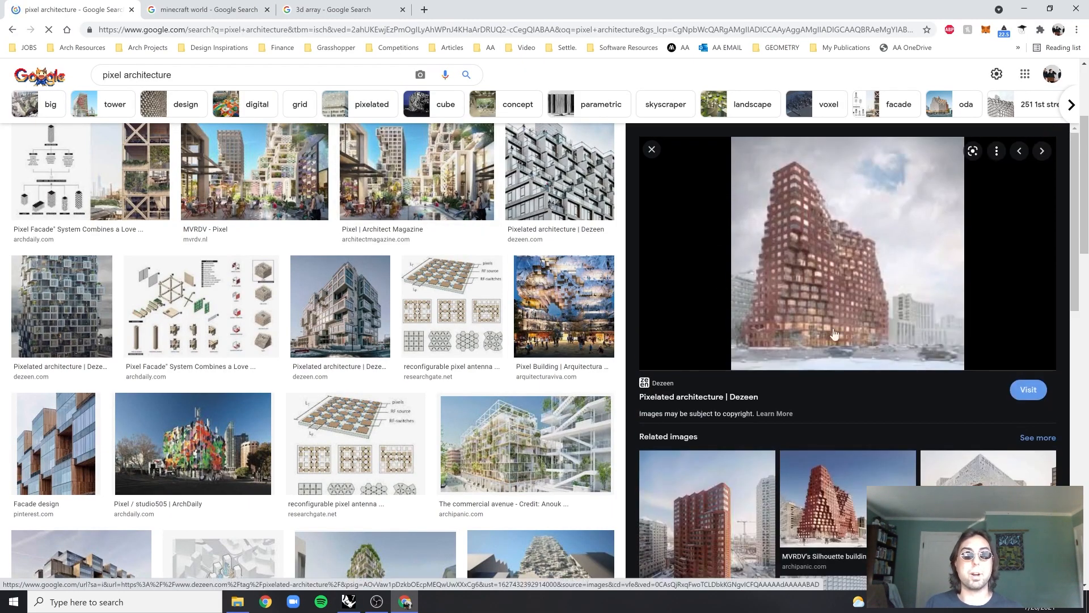
scroll(397, 227, "up", 3)
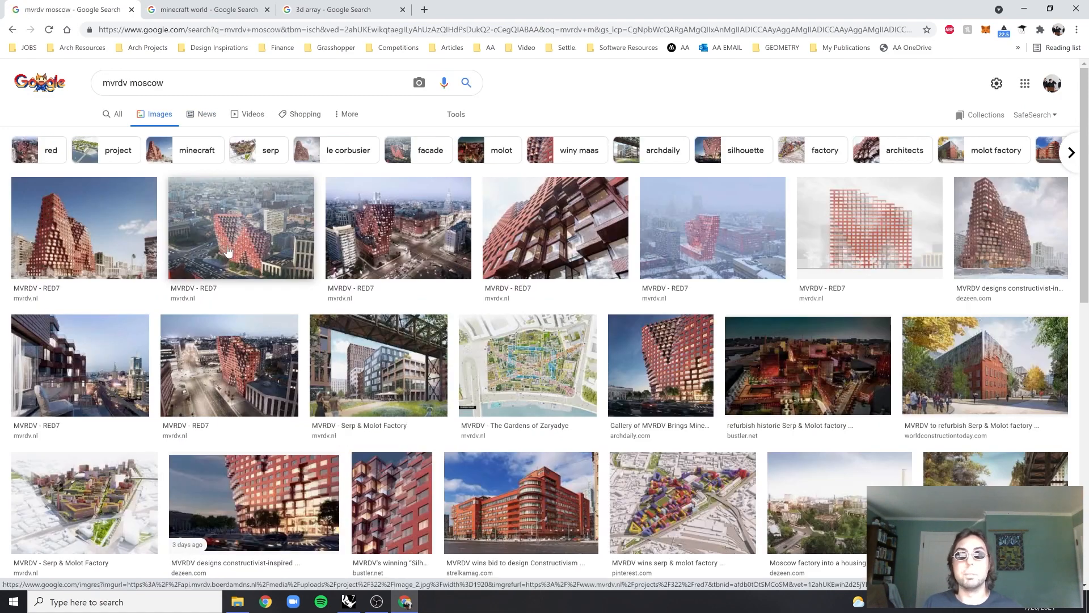
left_click(227, 227)
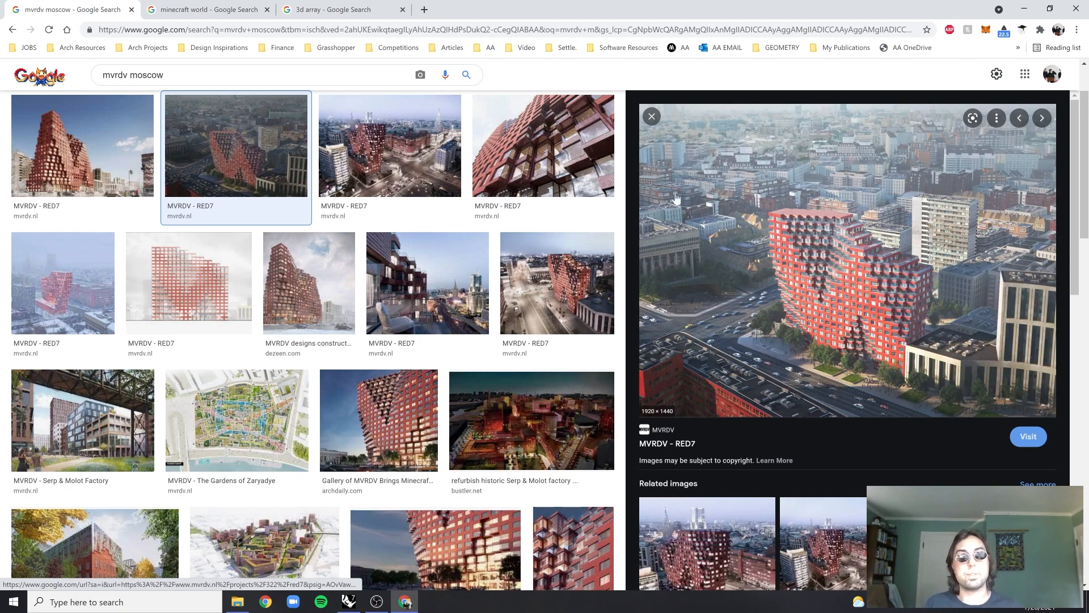
left_click(267, 295)
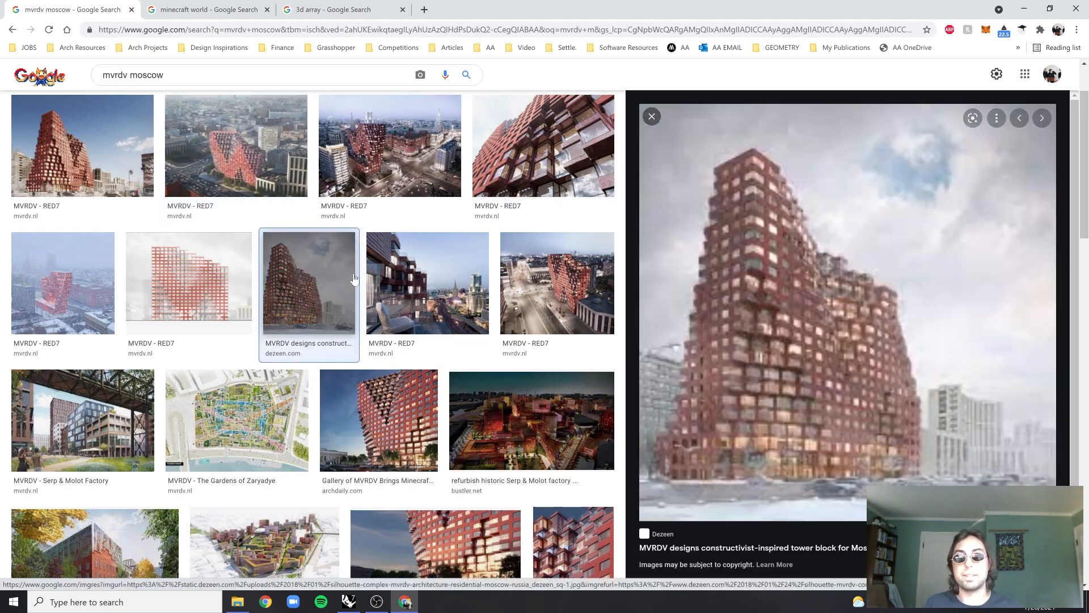
left_click(250, 298)
key("alt+Tab")
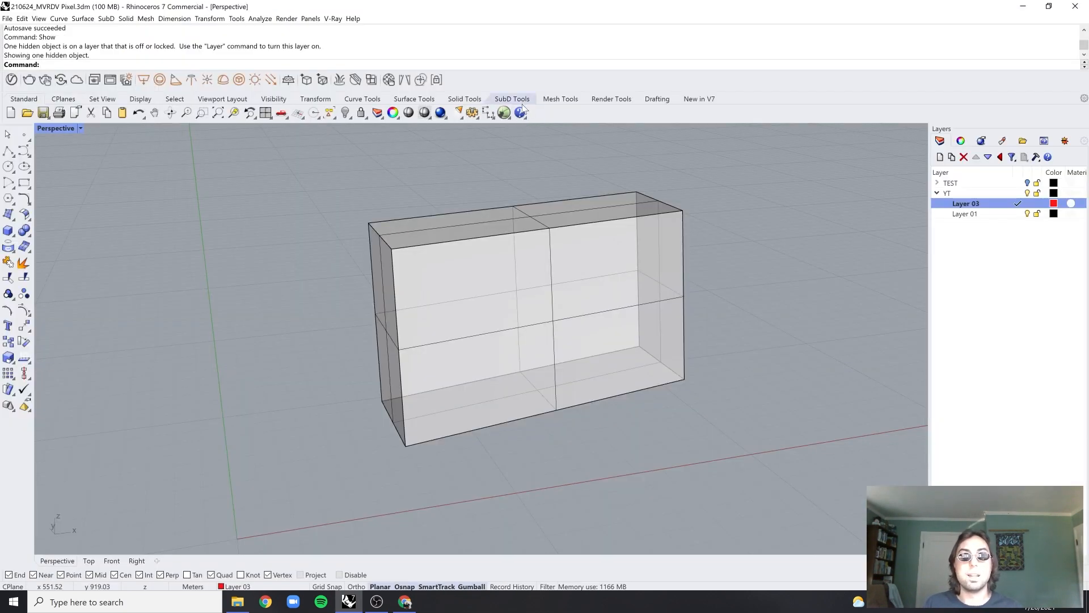
Draw a SubD box with one face per side, starting its base at a lower corner of the building mass
left_click(516, 101)
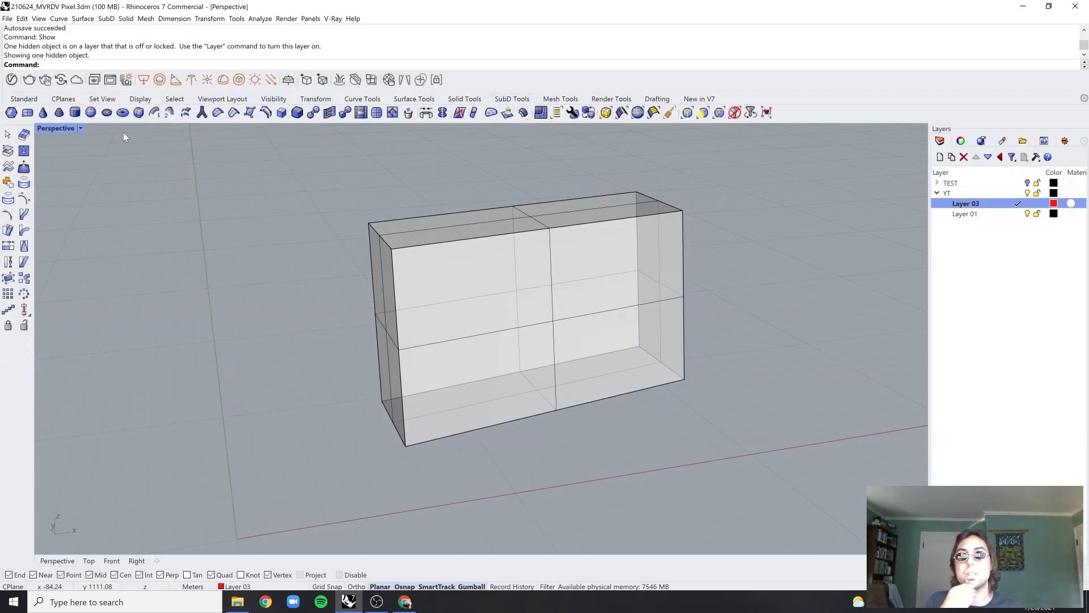
left_click(139, 113)
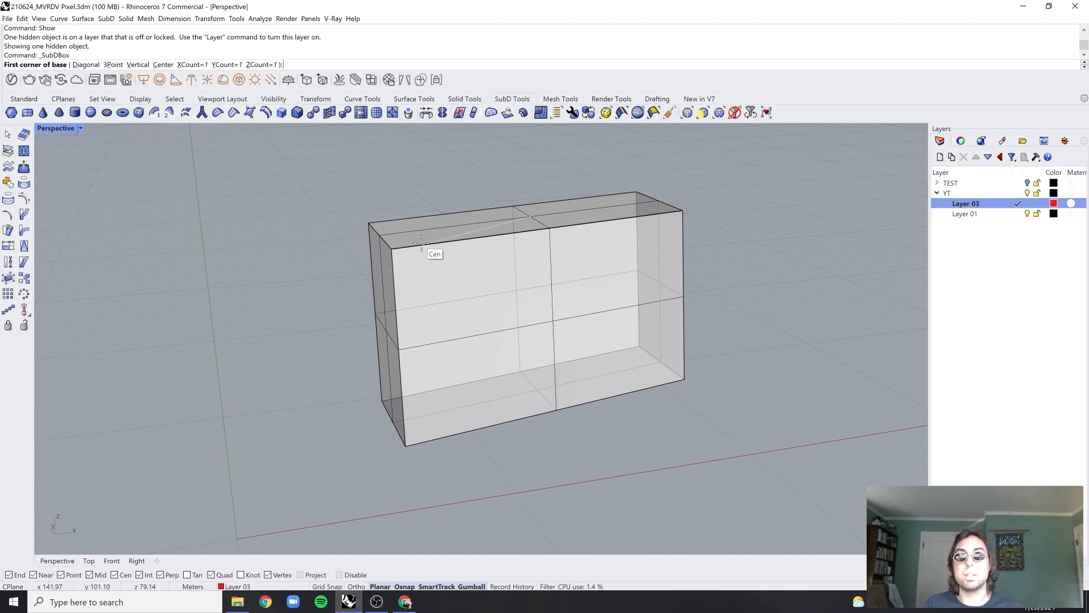
right_click_drag(433, 249, 416, 284)
left_click(399, 421)
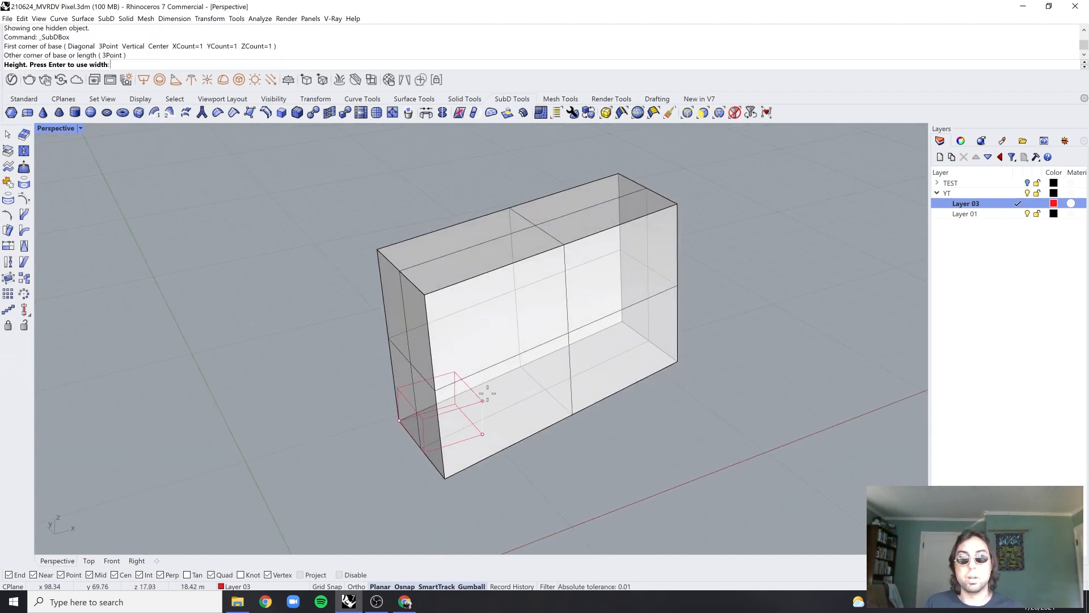
left_click(483, 434)
left_click(484, 389)
right_click_drag(483, 389, 486, 364)
Select the top face of the SubD box and pull it upward to make the box taller
left_click(506, 325)
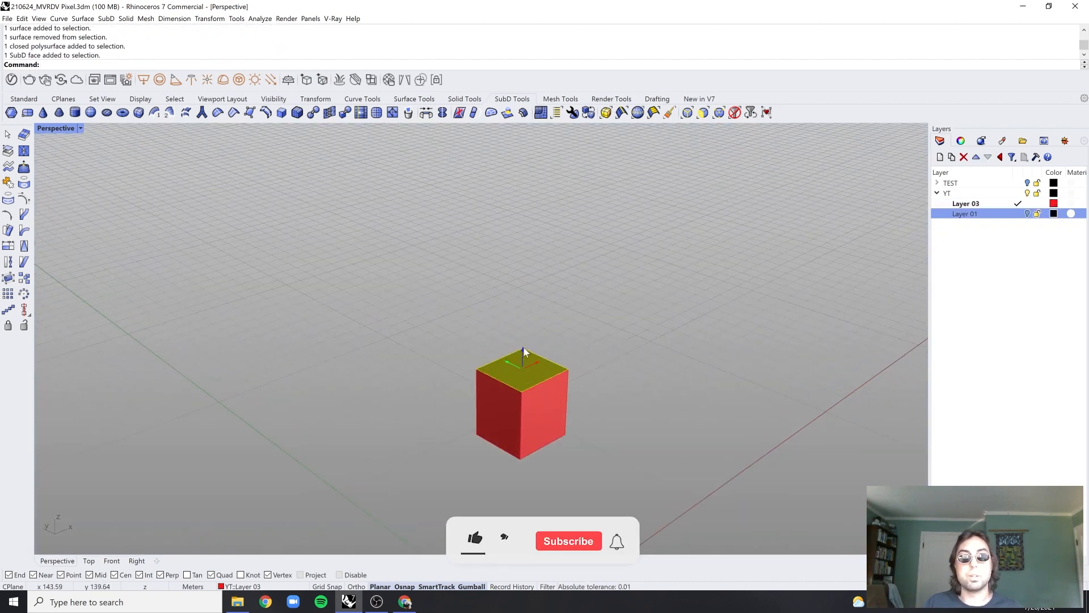
left_click_drag(517, 350, 614, 246)
left_click(698, 259)
Select and delete five faces of the SubD box, leaving a single vertical side face
right_click_drag(698, 263, 503, 359)
left_click_drag(588, 326, 516, 462)
key("Delete")
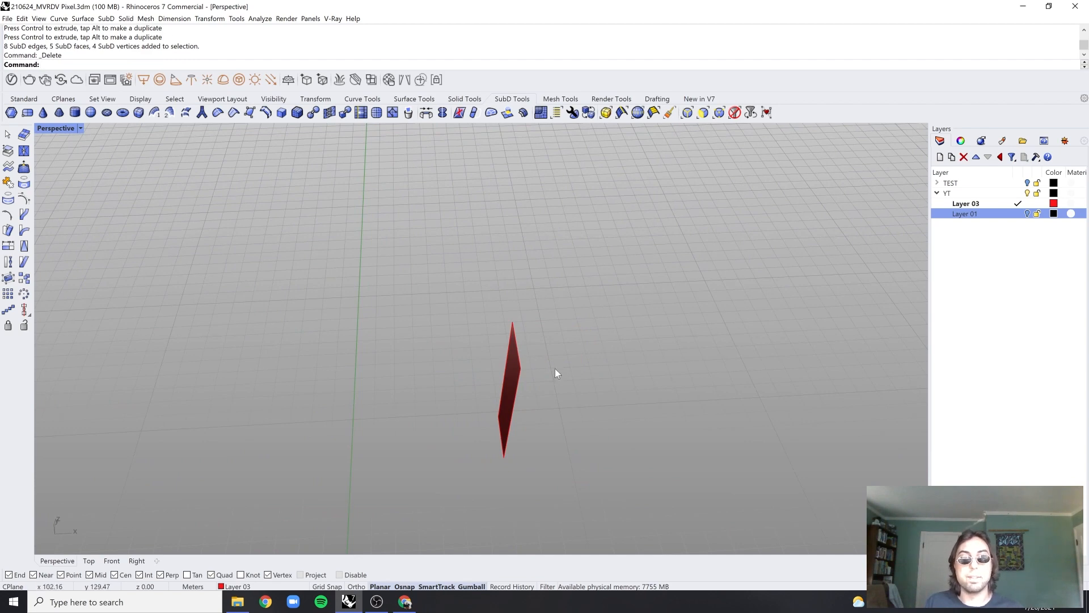
Rotate a copy of the SubD face a quarter turn clockwise about its upper corner, keeping the original
right_click_drag(555, 373, 520, 365)
left_click(402, 351)
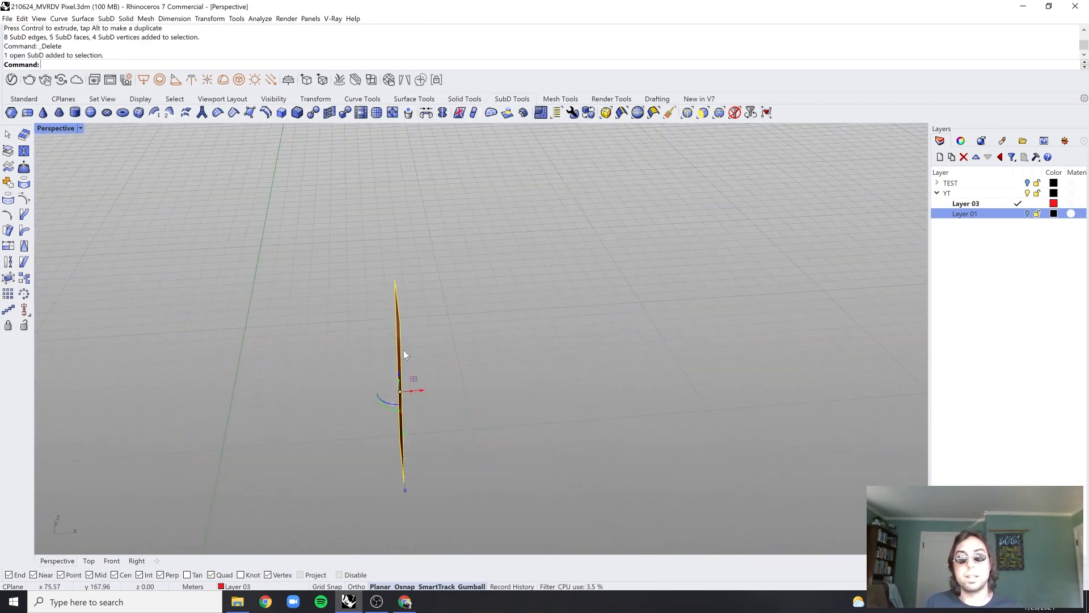
right_click_drag(404, 350, 424, 343)
type("rotate")
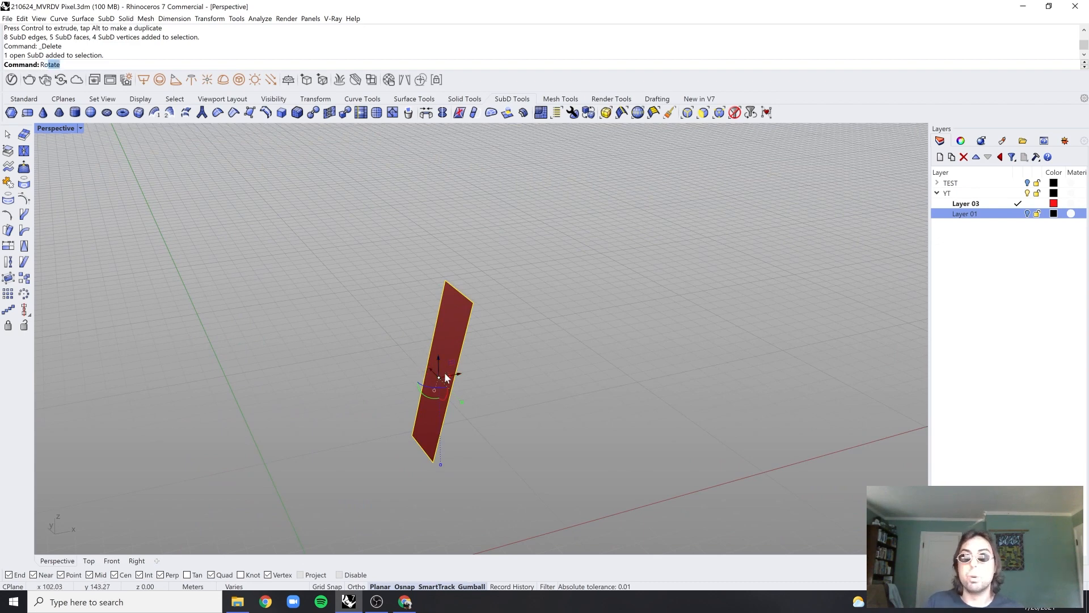
key("Return")
left_click(474, 307)
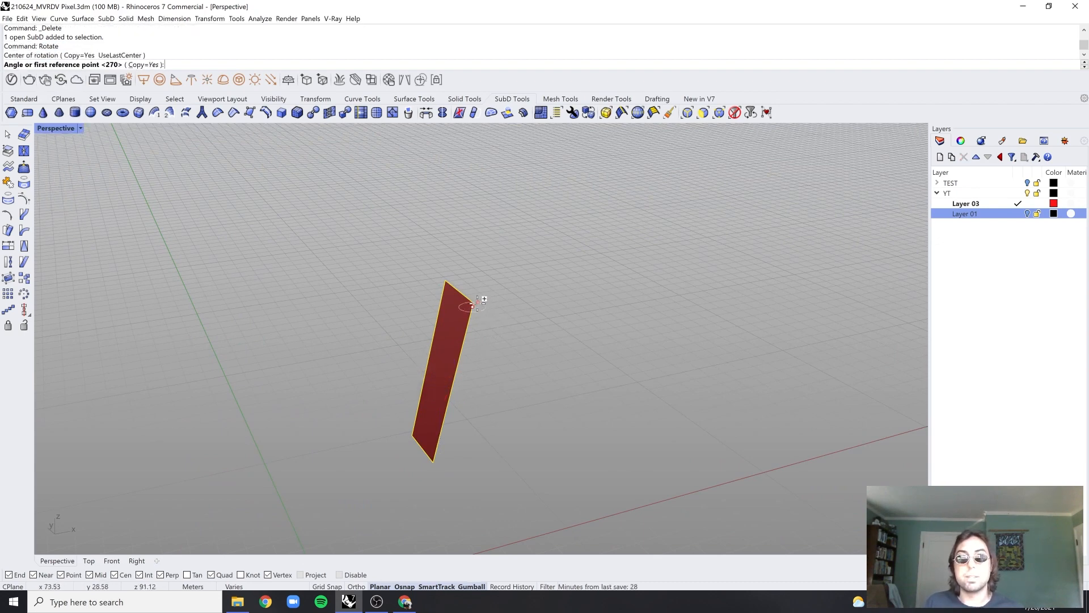
key("Escape")
key("Return")
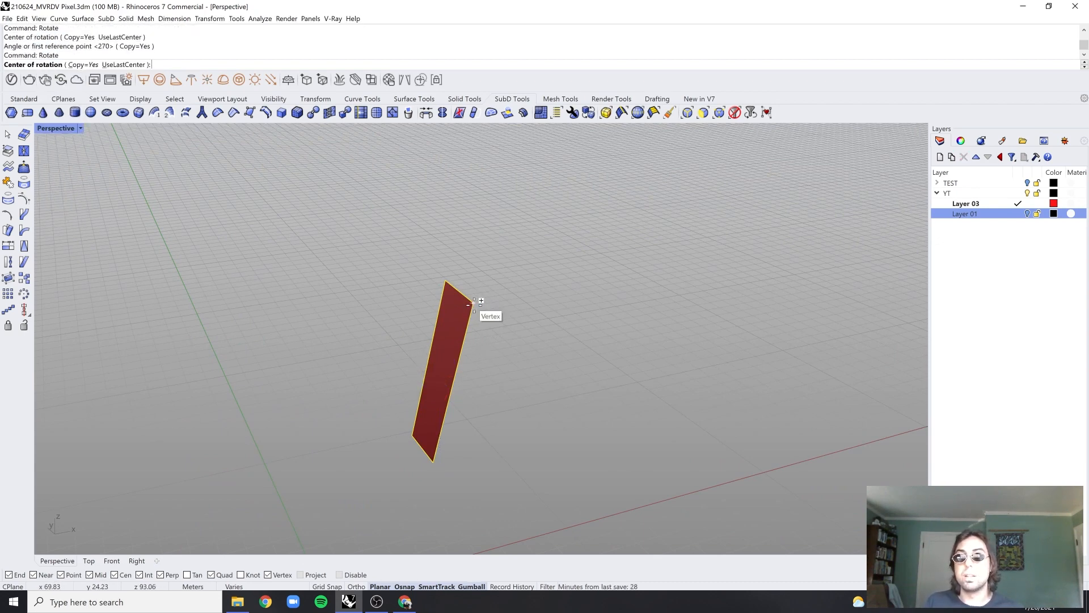
left_click(474, 303)
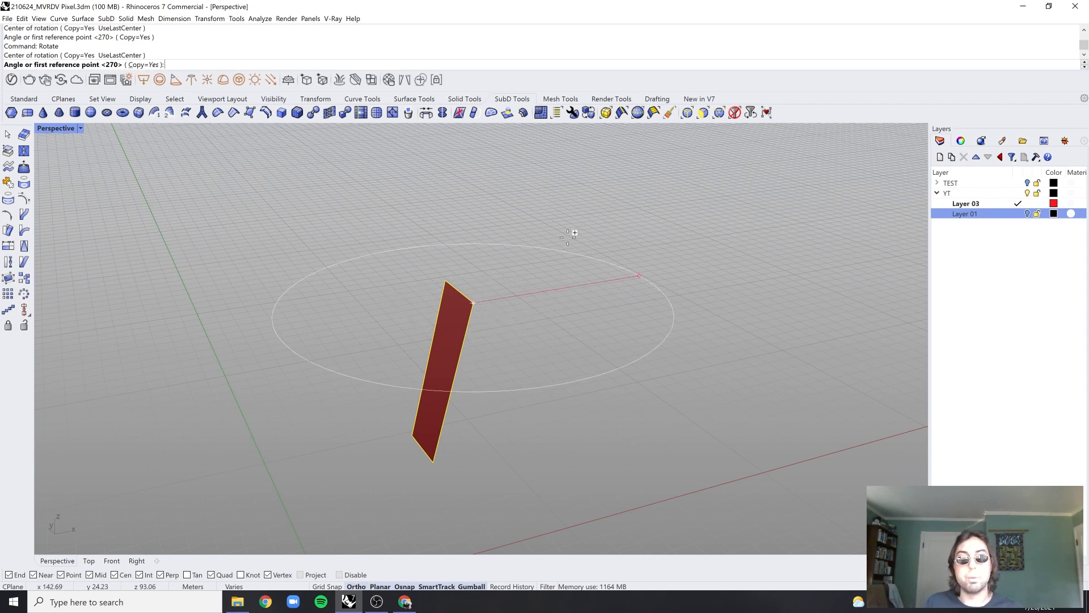
left_click(639, 275)
left_click(593, 427)
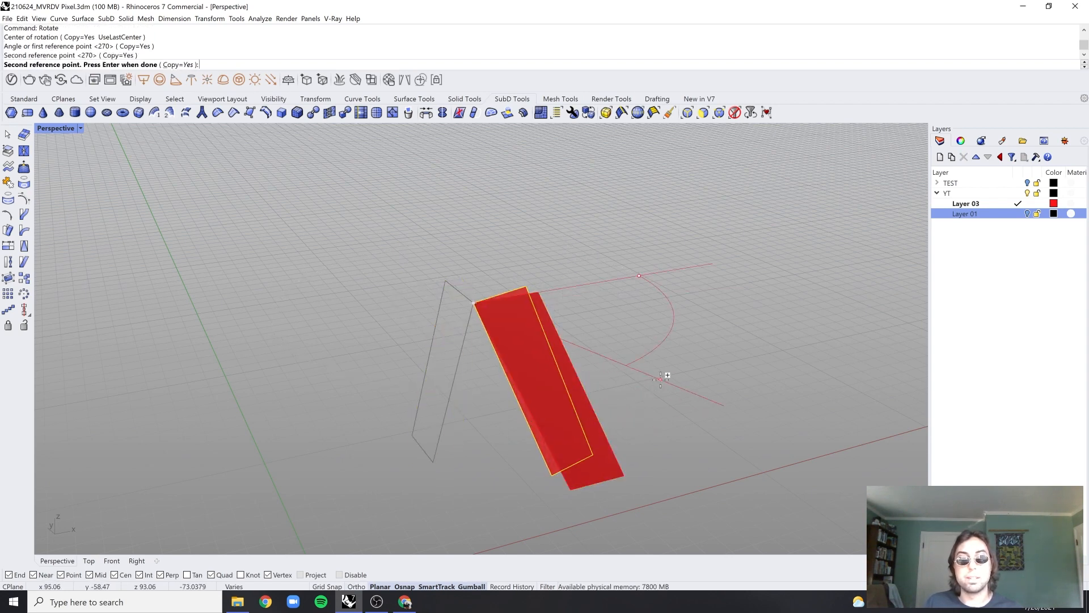
key("Return")
Extrude the top edges of both slanted SubD faces straight upward together to add vertical faces
right_click_drag(662, 378, 542, 292)
left_click(543, 292, "ctrl+shift")
left_click(492, 289, "ctrl+shift")
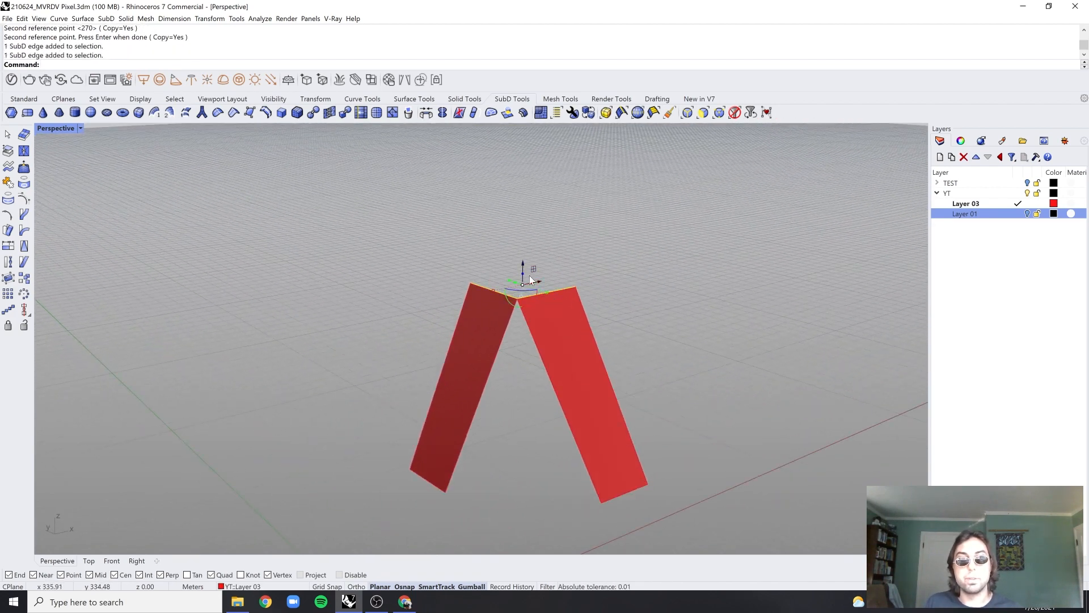
left_click_drag(523, 274, 522, 212)
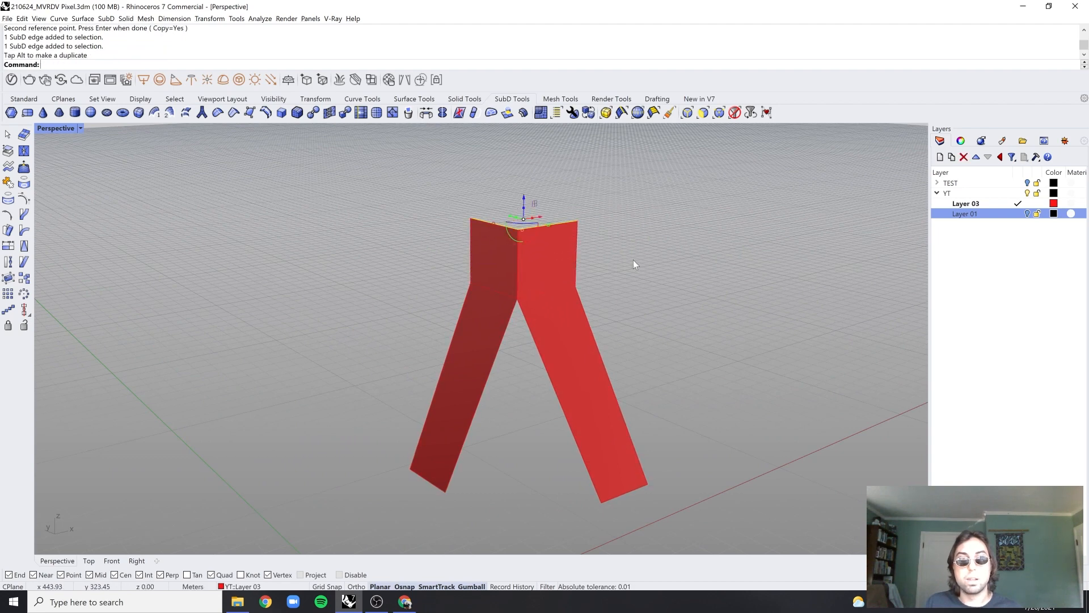
left_click(634, 264)
Extrude the bottom edges of both slanted legs straight downward together to add vertical foot faces
scroll(633, 292, "down", 2)
scroll(613, 408, "up", 2)
left_click(611, 427, "ctrl+shift")
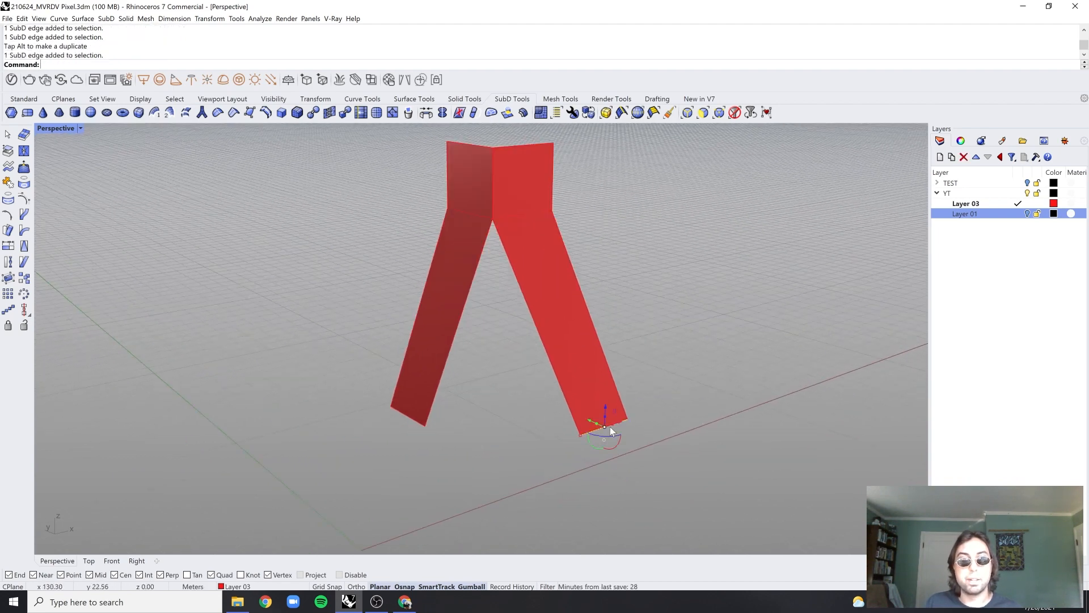
left_click(400, 411, "ctrl+shift")
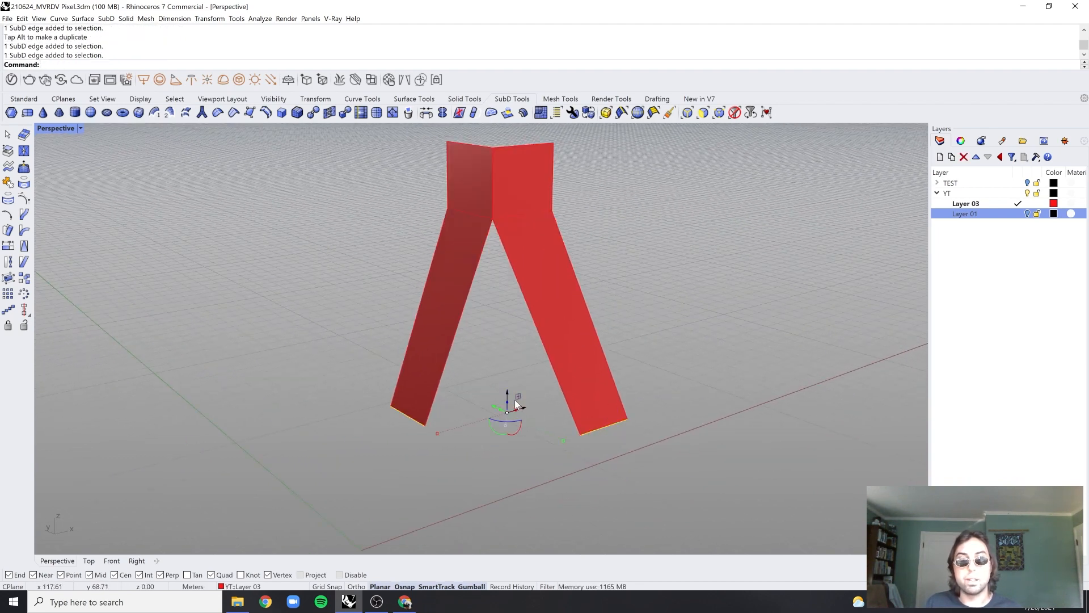
left_click_drag(503, 413, 501, 456)
left_click(563, 363)
scroll(559, 366, "down", 5)
key("Escape")
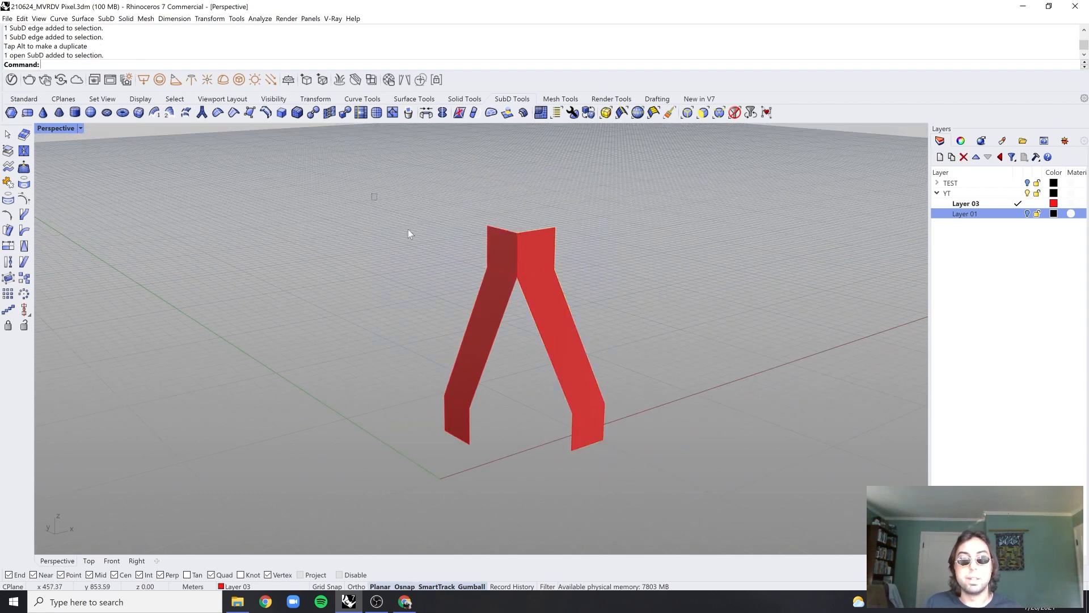
Move both complete SubD strips vertically from the lowest foot corner to elevation 0
left_click_drag(374, 196, 716, 502)
type("M")
key("Return")
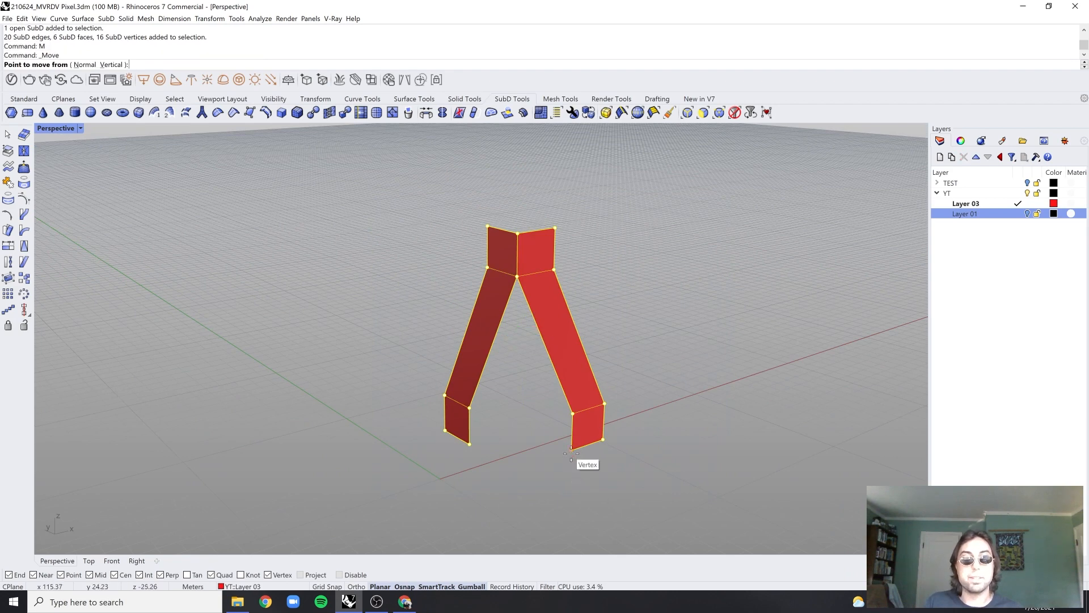
left_click(571, 452)
key("Escape")
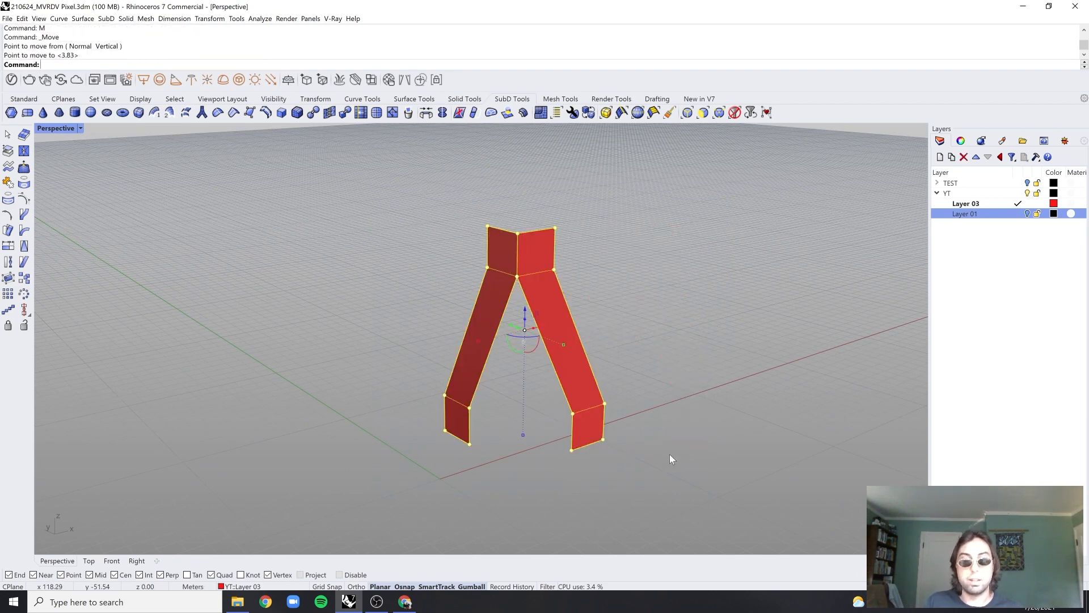
type("v")
key("Return")
type("Move")
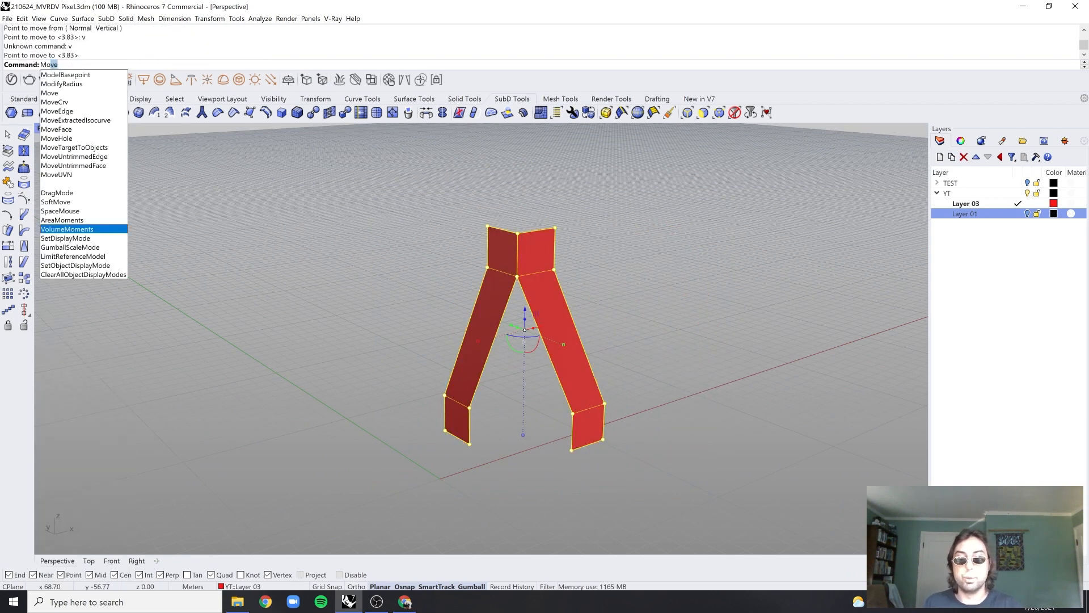
key("Return")
type("v")
key("Return")
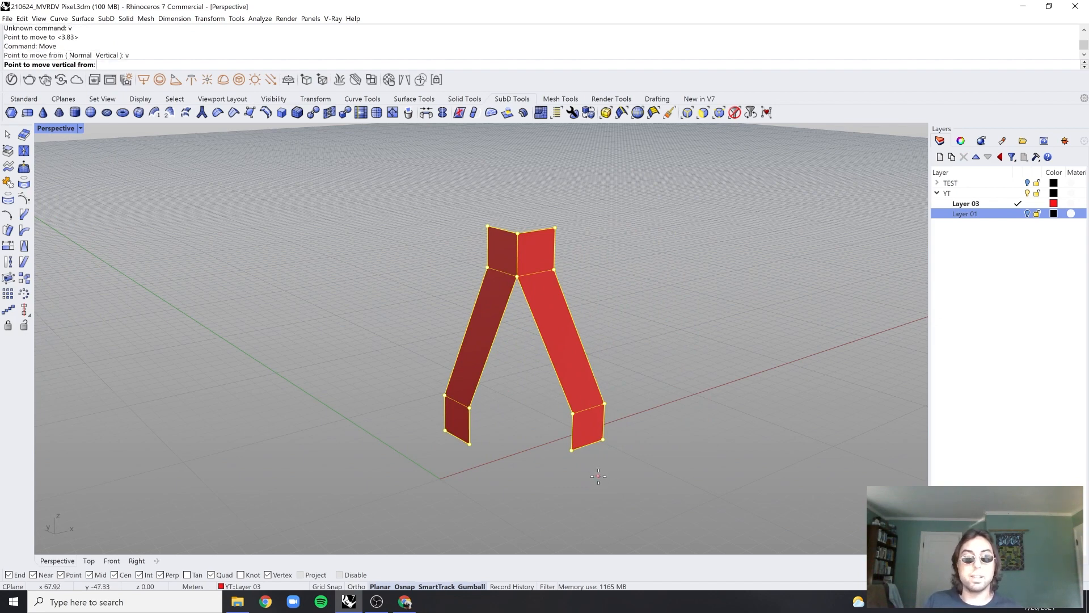
left_click(574, 455)
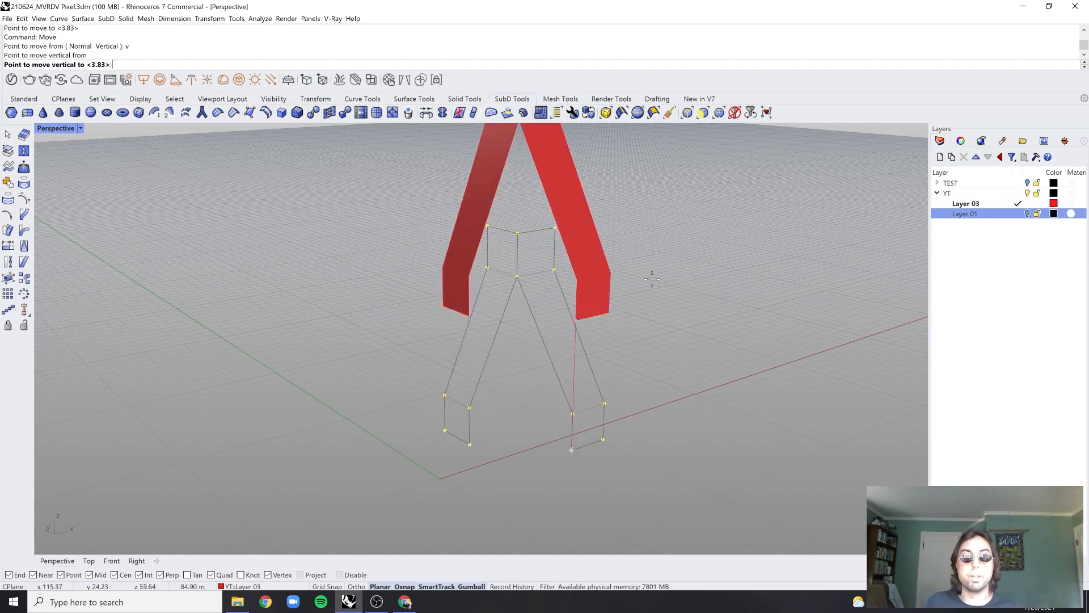
type("o")
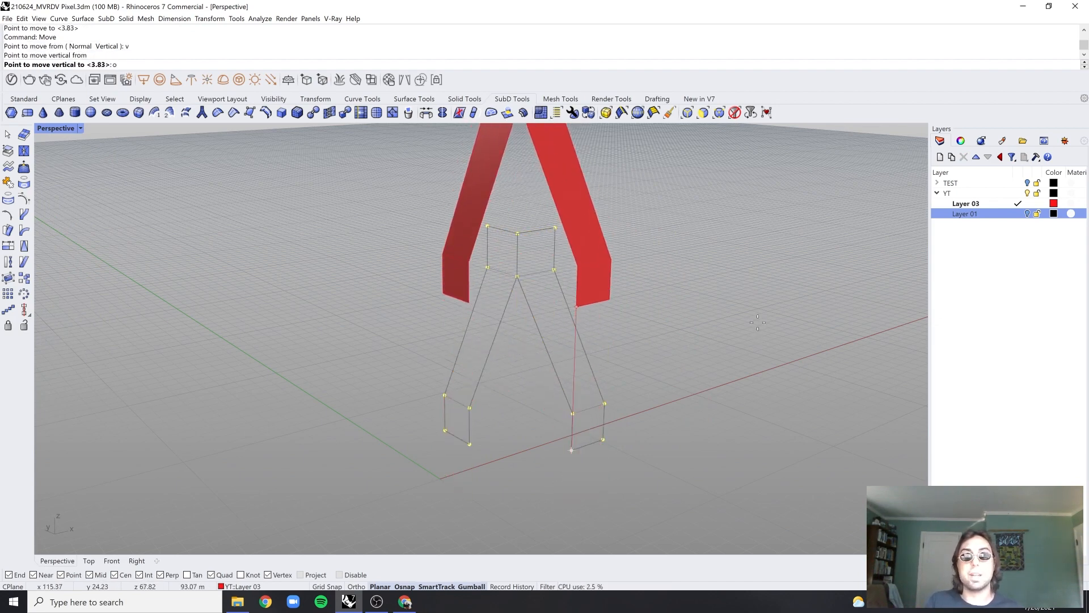
key("Return")
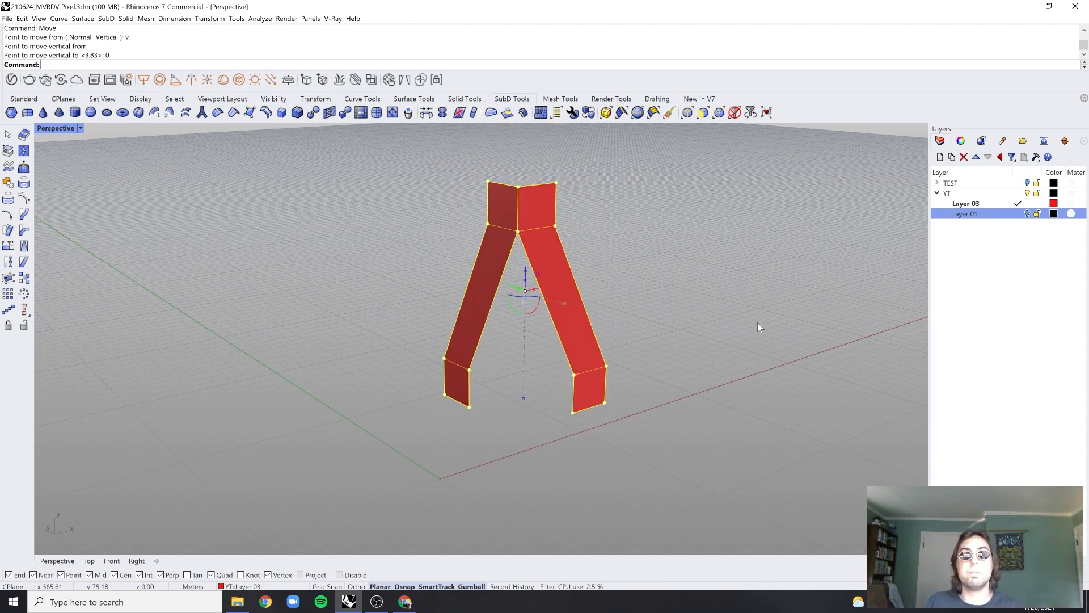
Lower the fold edges between the slanted legs and the vertical top faces, and raise them back slightly
right_click_drag(724, 335, 487, 235)
left_click_drag(444, 199, 623, 232, "ctrl+shift")
left_click_drag(508, 203, 564, 243)
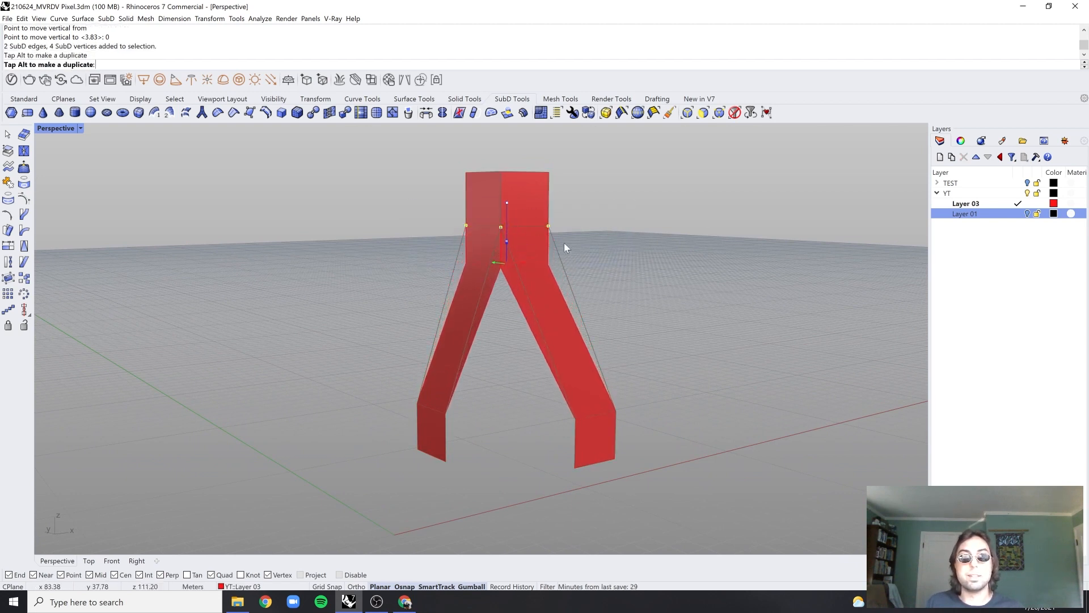
left_click(578, 248)
left_click_drag(475, 260, 574, 283, "ctrl+shift")
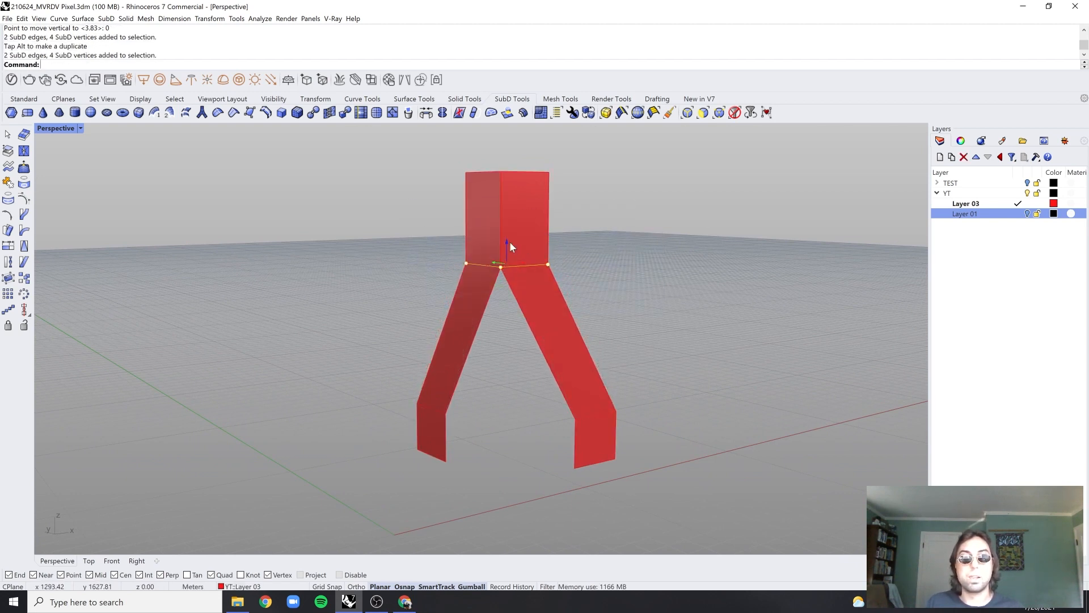
left_click_drag(510, 240, 511, 222)
left_click(695, 255)
Mirror a copy of the front SubD strip about the outer vertical edge of its foot to form a V
right_click_drag(724, 269, 658, 340)
left_click(586, 431)
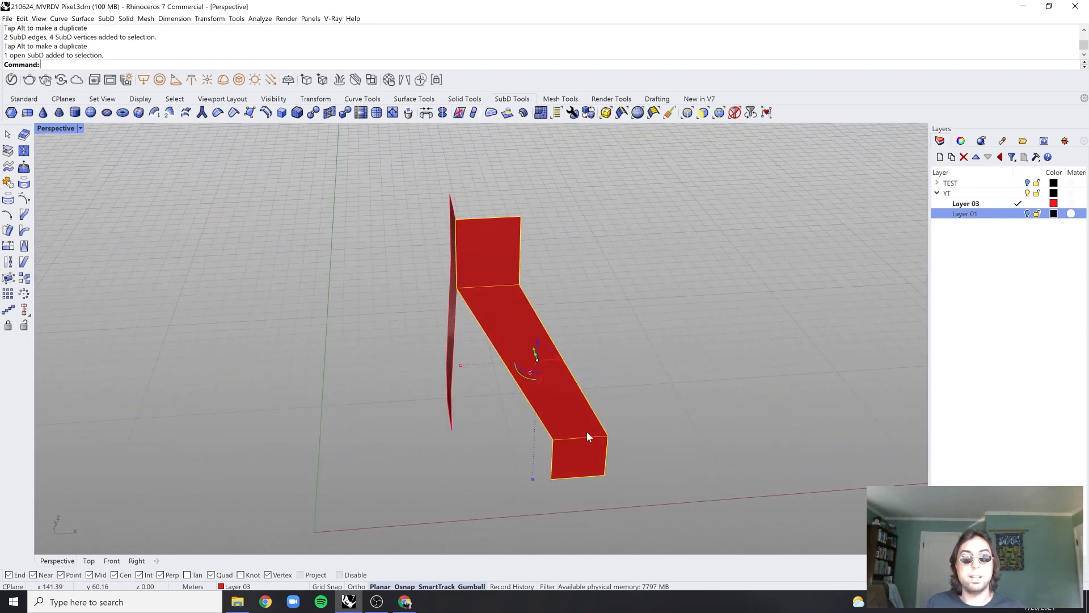
scroll(590, 425, "down", 2)
left_click(604, 403)
left_click(544, 416)
right_click_drag(544, 420, 603, 420)
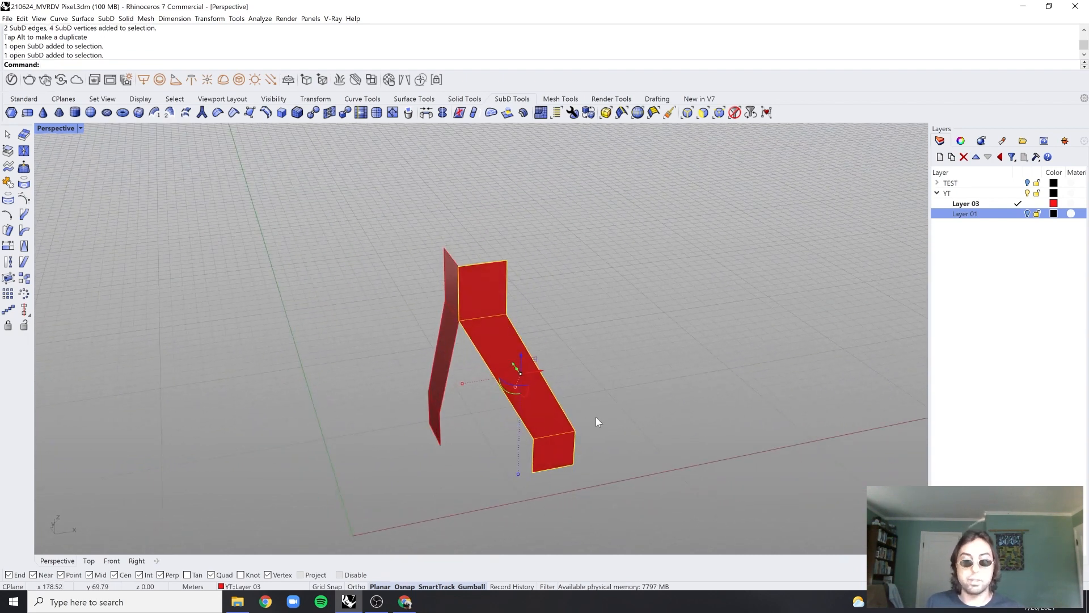
type("mirror")
key("Return")
left_click(584, 442)
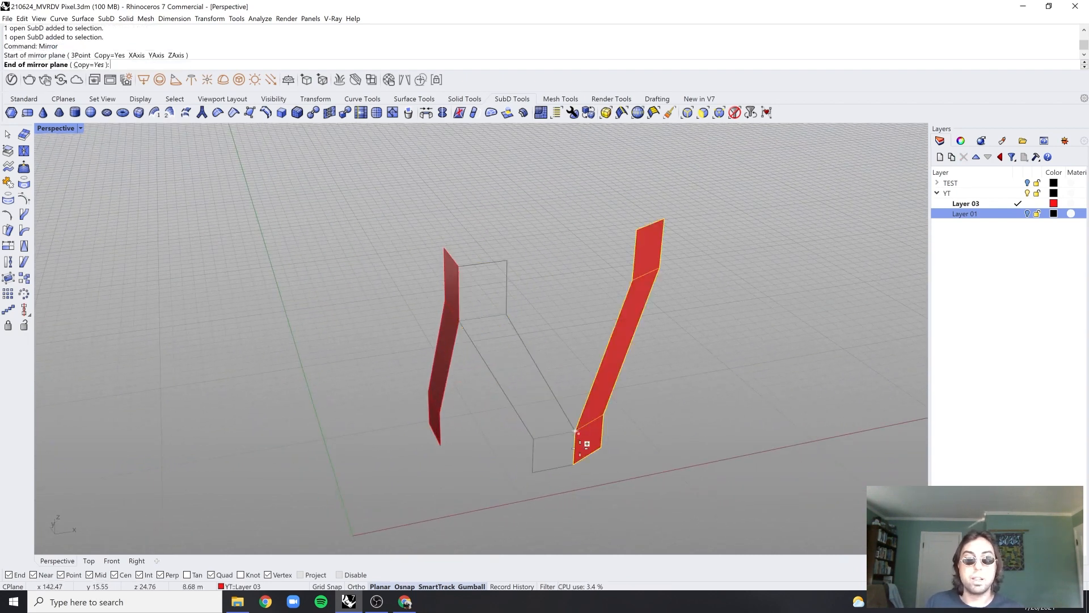
left_click(582, 473, "shift")
left_click(713, 416)
Mirror a copy of the new strip about the outer vertical edge of its top face, continuing the zigzag
right_click_drag(713, 415, 615, 399)
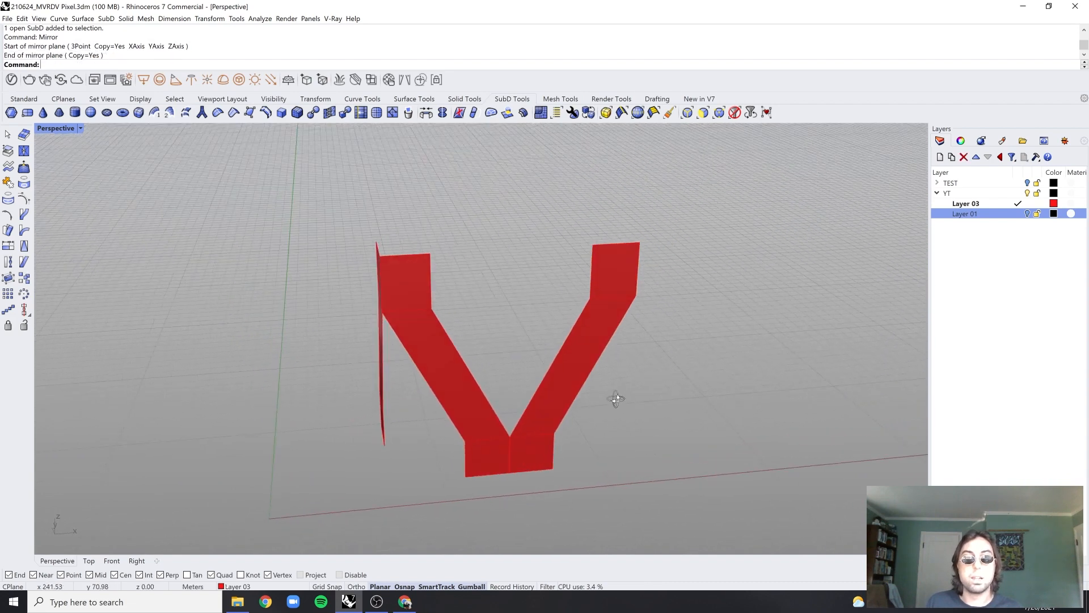
left_click(626, 314)
right_click_drag(635, 298, 591, 305, "shift")
type("mirror")
key("Return")
left_click(590, 247)
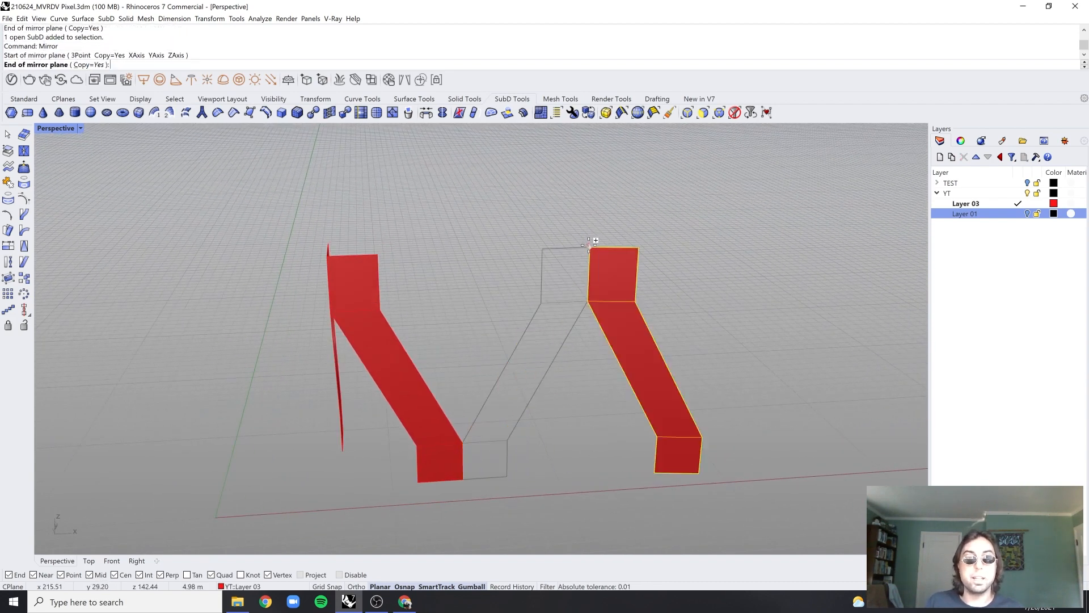
left_click(625, 309, "shift")
key("Return")
scroll(719, 297, "down", 2)
right_click_drag(720, 296, 685, 320)
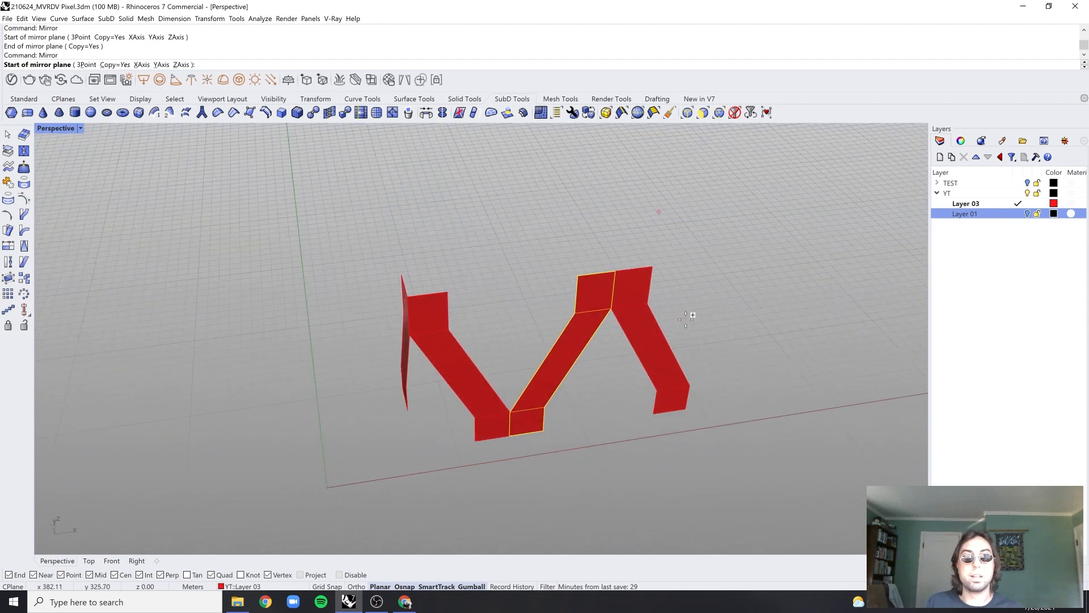
key("Escape")
key("Escape")
right_click_drag(486, 331, 738, 229)
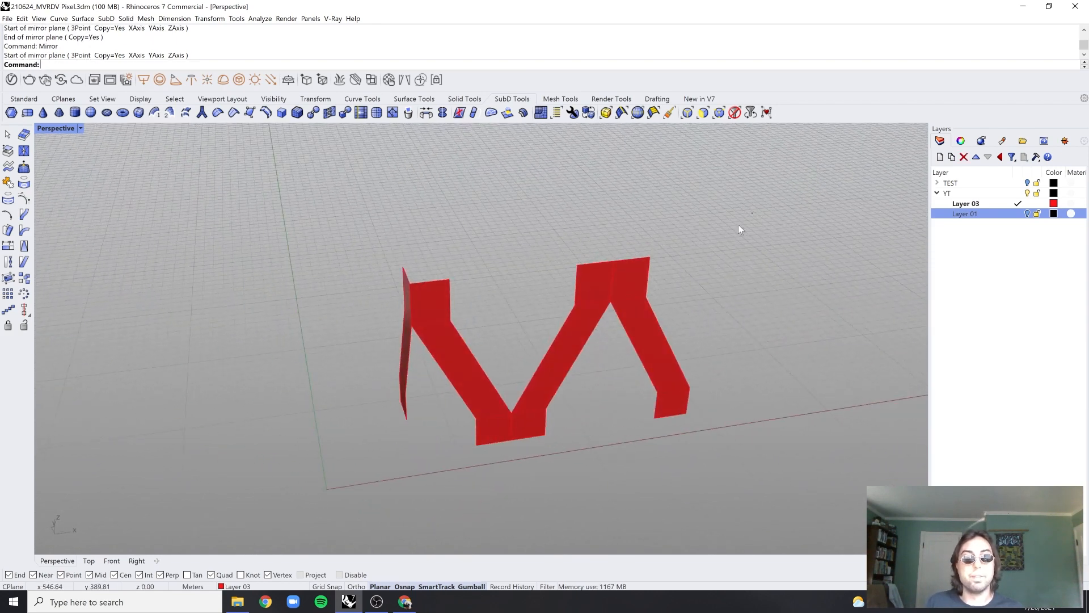
left_click_drag(753, 214, 386, 408)
right_click_drag(398, 397, 473, 388)
left_click(431, 459)
Bridge the facing vertical foot edges of the side strip and the first front strip
left_click(414, 407, "ctrl+shift")
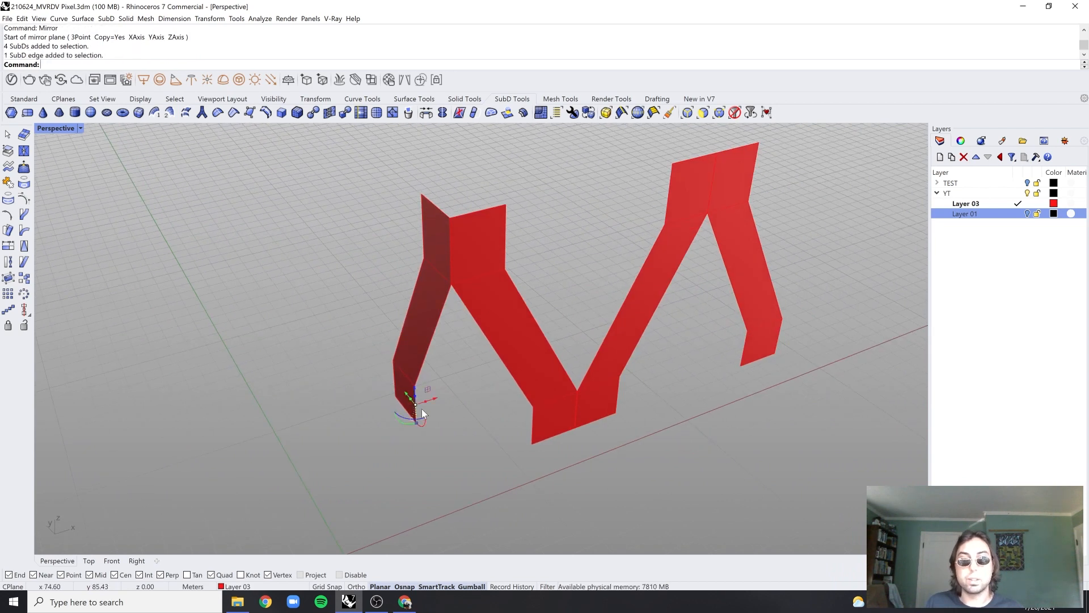
left_click(533, 429, "ctrl+shift")
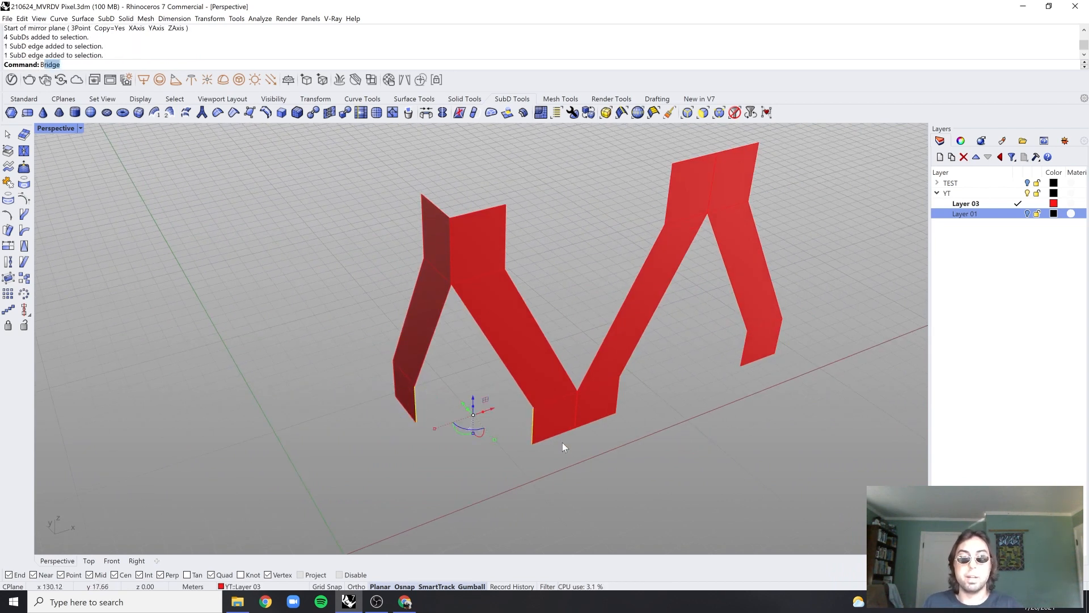
key("Return")
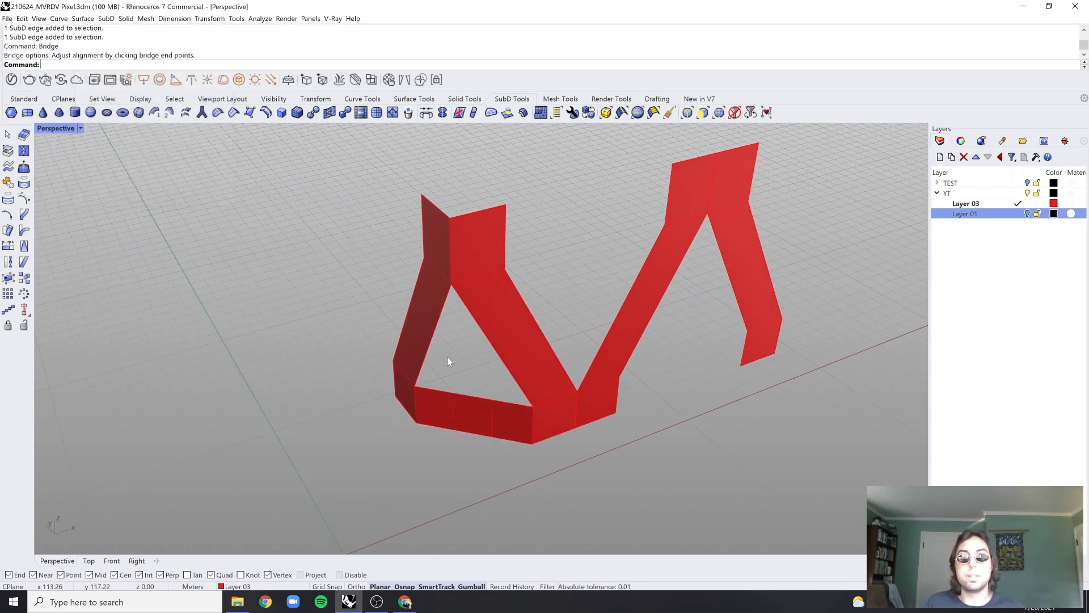
key("Return")
Try to bridge the two slanted leg edges bordering the triangular opening above the foot bridge
left_click(429, 347, "ctrl+shift")
left_click(505, 369, "ctrl+shift")
key("Return")
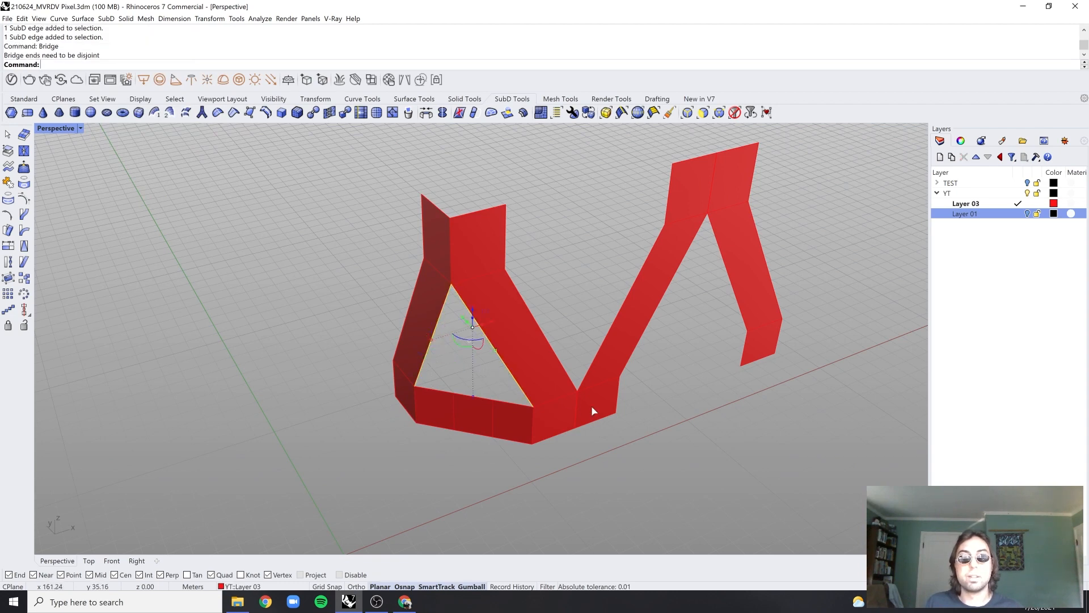
key("Escape")
Select the edges around the triangular opening and undo the bridge between the two feet
scroll(659, 410, "down", 3)
right_click_drag(659, 409, 664, 375)
scroll(552, 385, "up", 2)
left_click(553, 385, "ctrl+shift")
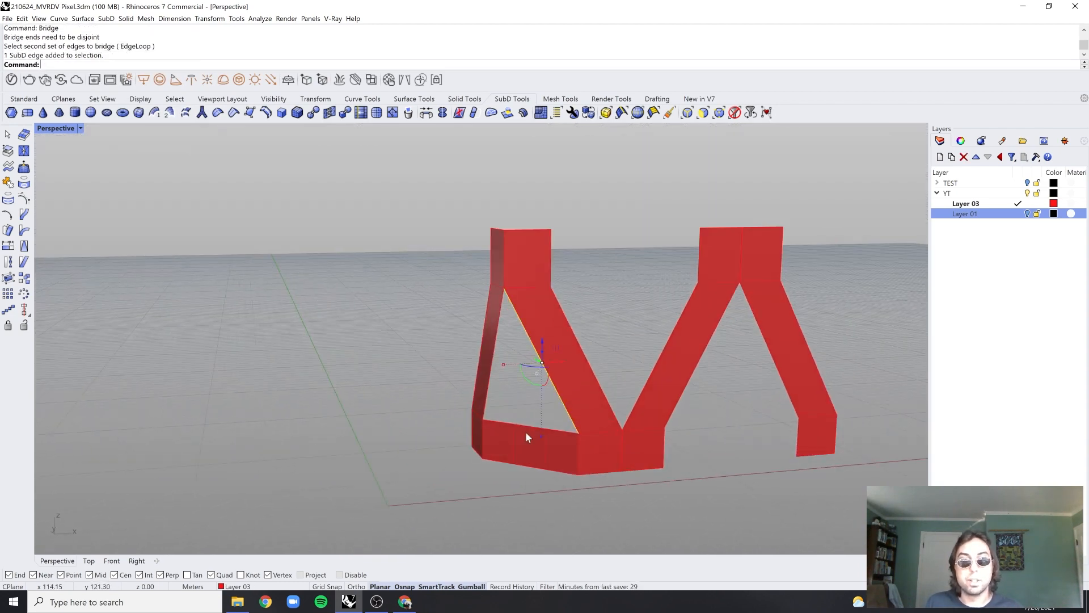
left_click(522, 424, "ctrl+shift")
scroll(510, 403, "up", 3)
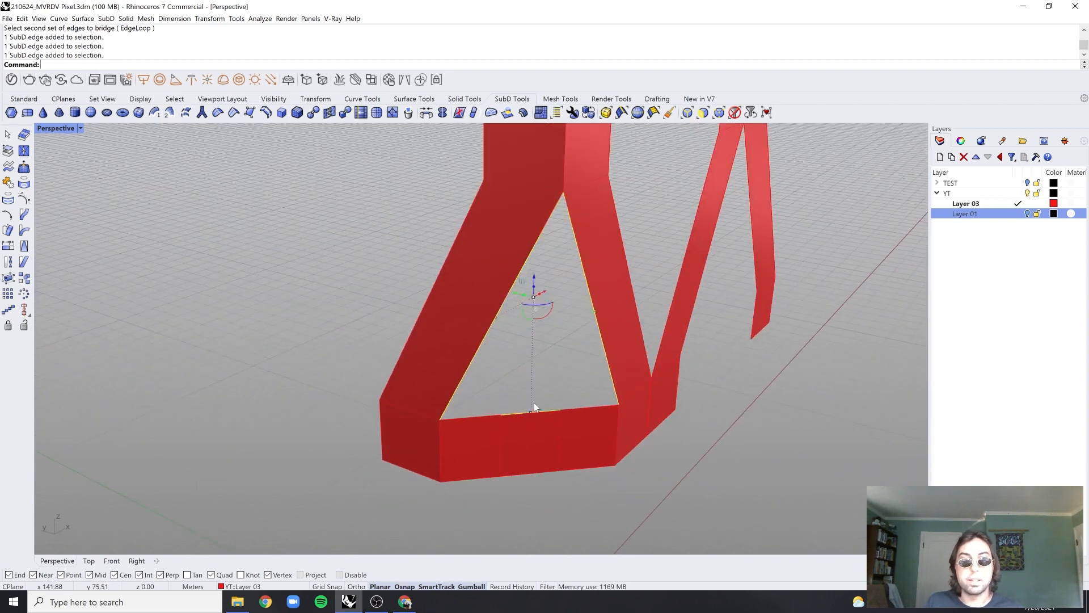
key("ctrl+z")
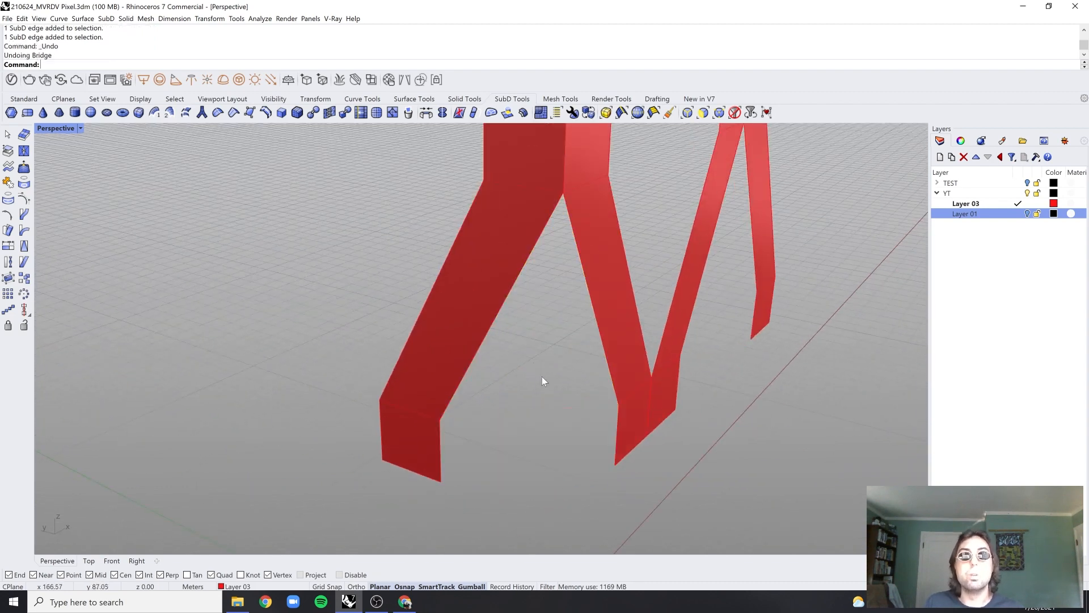
Bridge the facing vertical edges of the side strip's foot and the first front foot with 1 segment
left_click(442, 452, "ctrl+shift")
left_click(616, 451, "ctrl+shift")
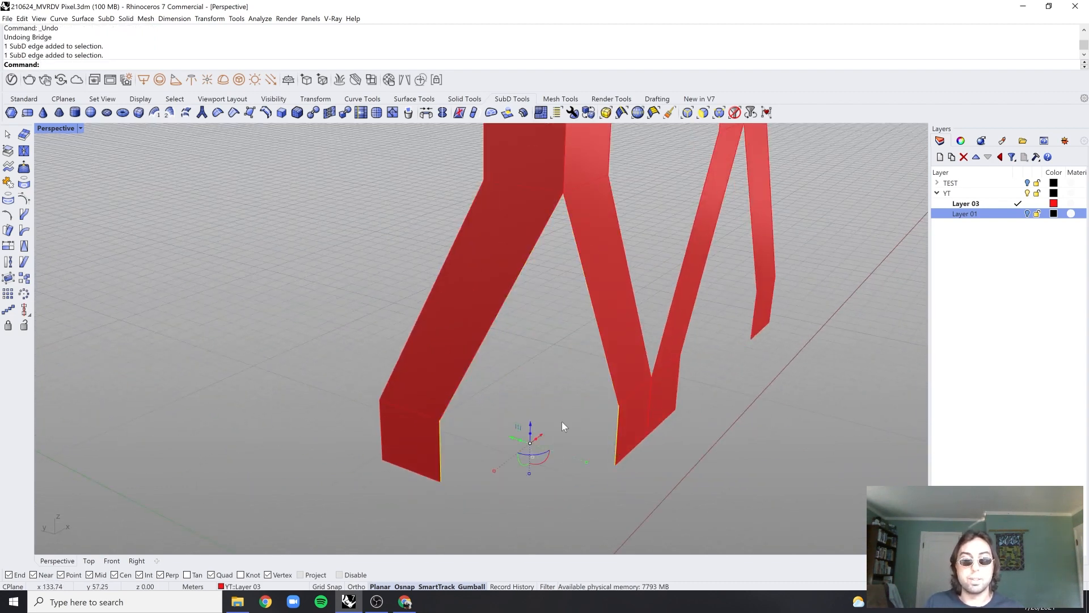
key("Return")
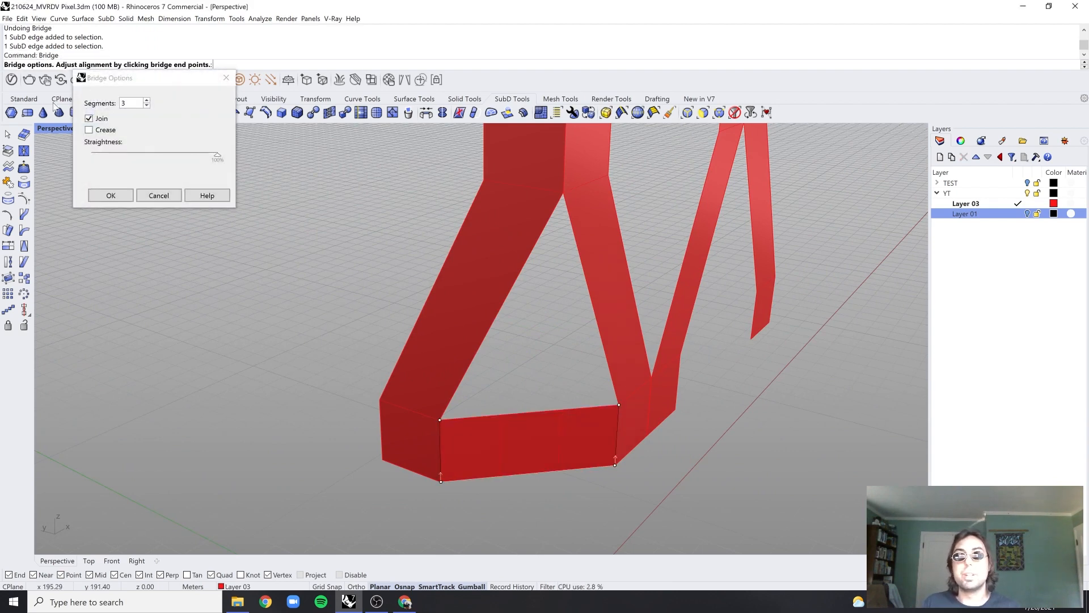
left_click(147, 105)
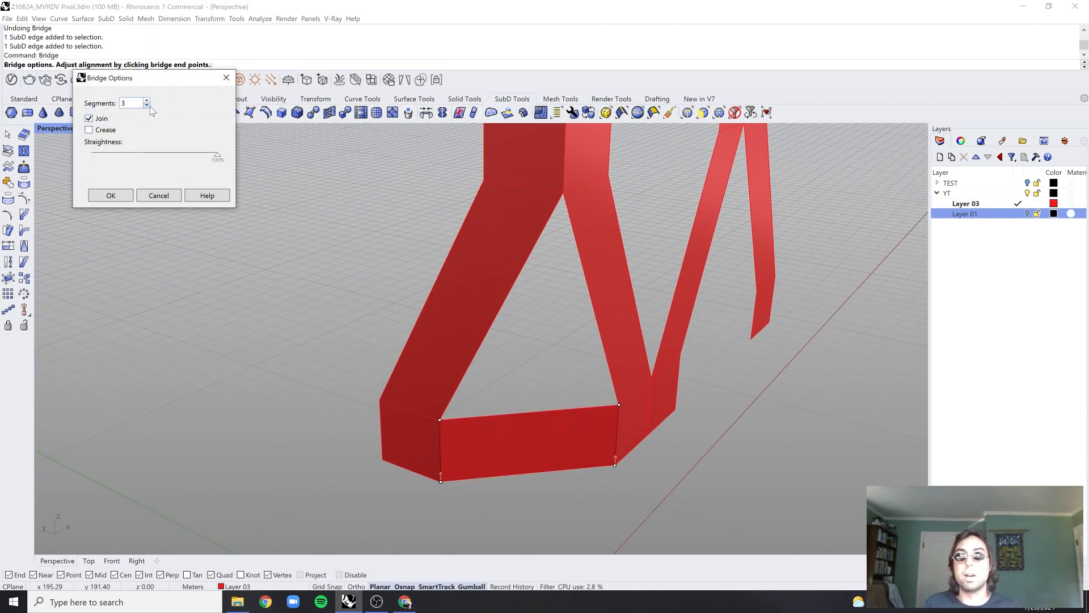
left_click(111, 196)
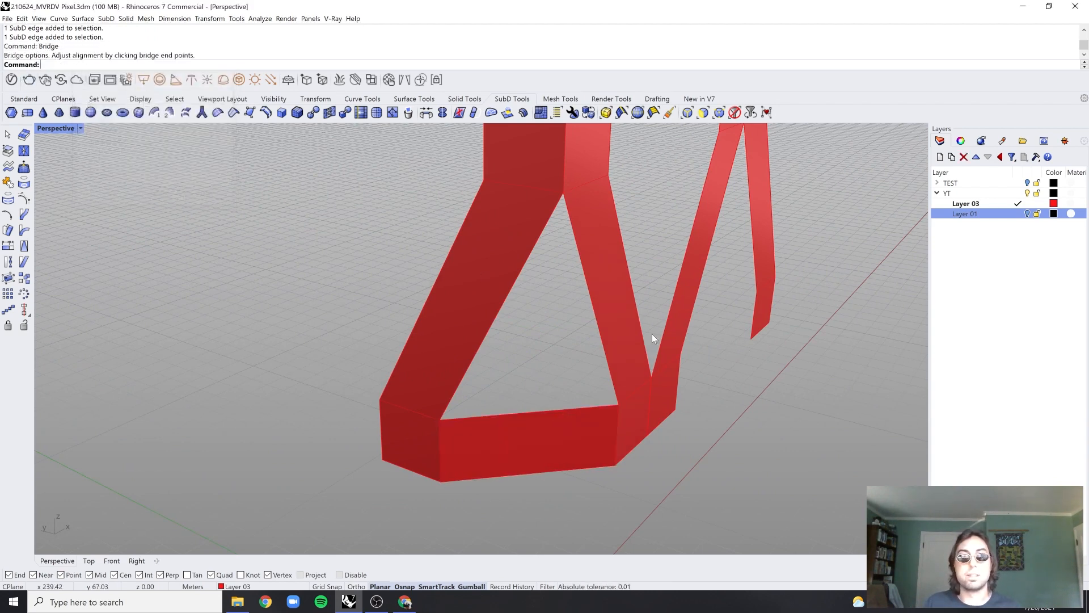
Try to bridge the three edges around the triangular opening above the foot bridge
left_click(502, 312)
left_click(542, 410, "shift")
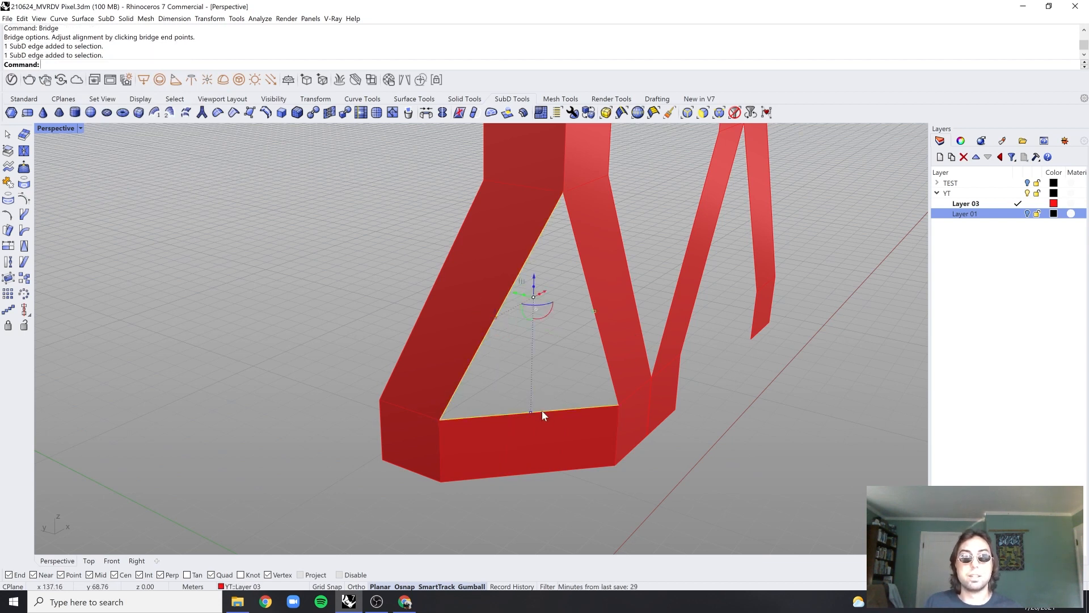
left_click(605, 346, "shift")
key("Return")
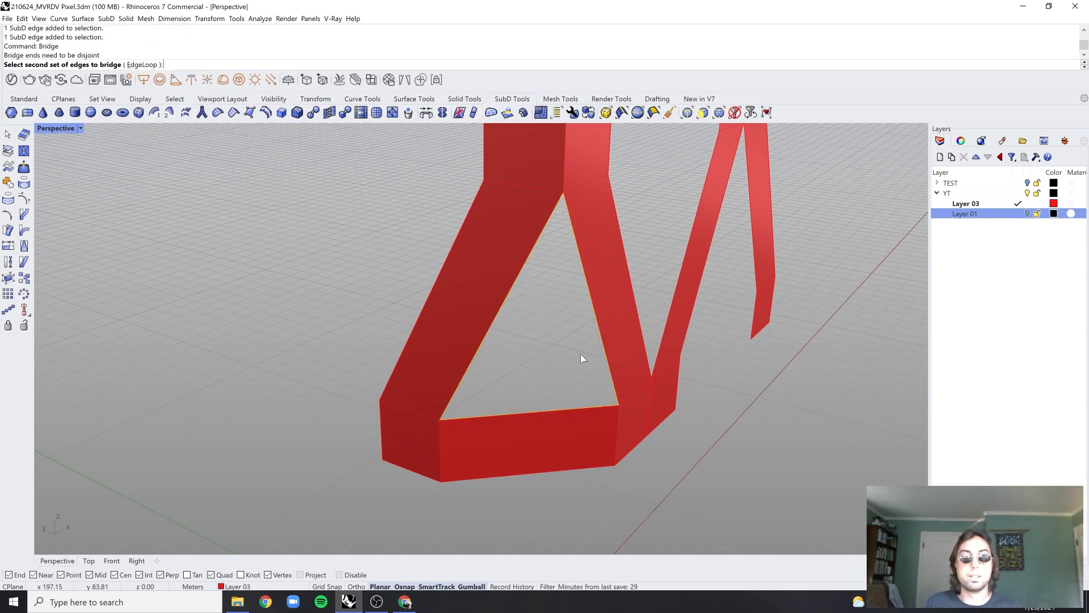
key("Escape")
left_click(602, 343)
left_click(493, 324, "shift")
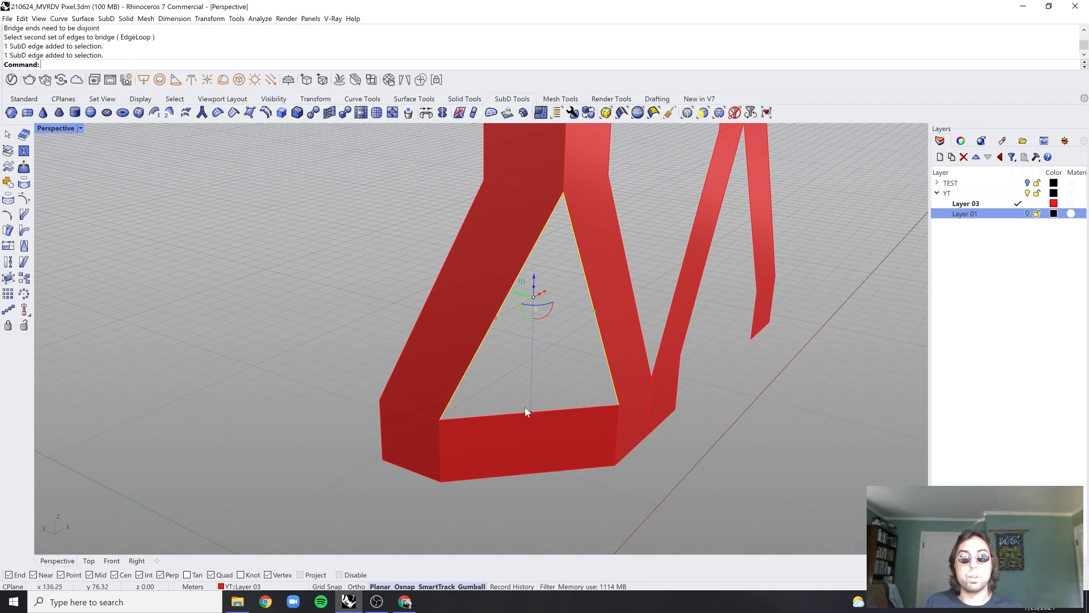
left_click(530, 413, "shift")
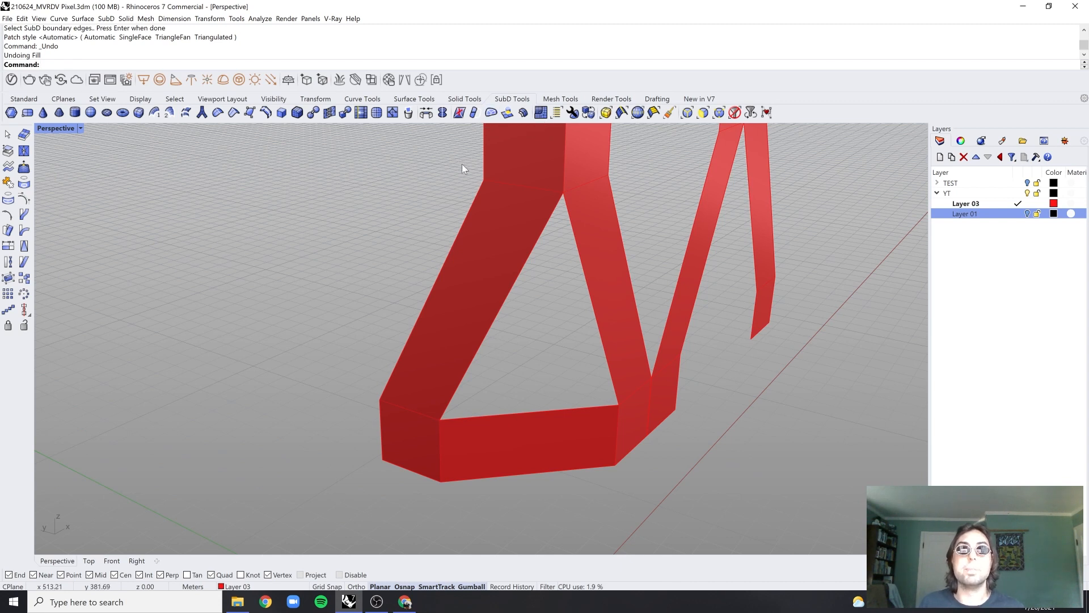
Fill the triangular opening above the foot bridge using the Automatic patch style
left_click(491, 112)
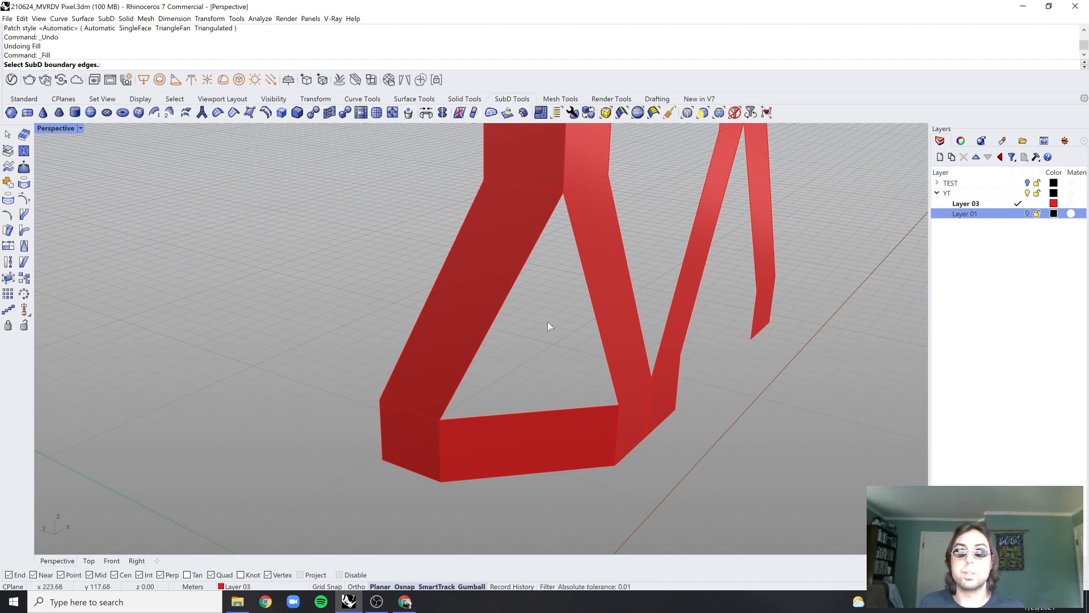
left_click(506, 301)
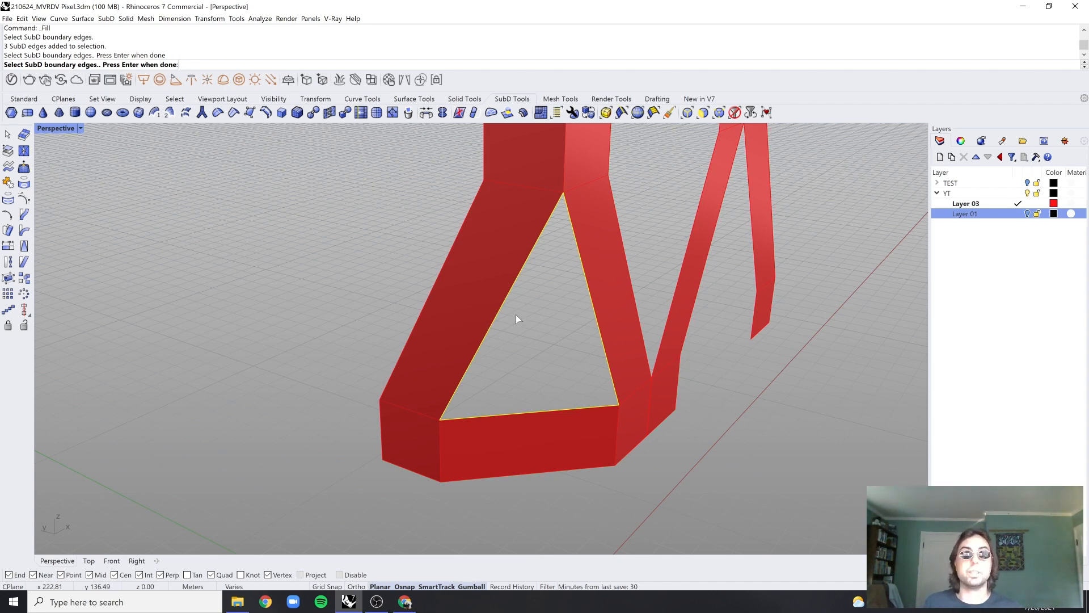
key("Return")
key("Return")
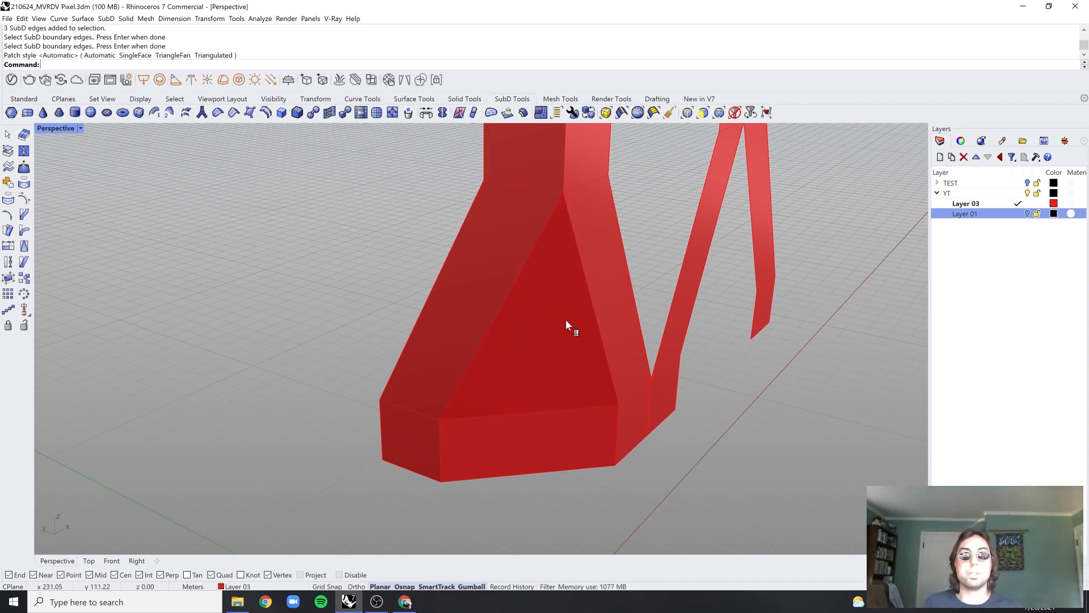
Bridge the facing vertical edges of the two upper front faces across the V-shaped opening with 2 segments
scroll(567, 319, "down", 5)
right_click_drag(551, 313, 566, 308)
right_click_drag(698, 336, 475, 336)
left_click(437, 316)
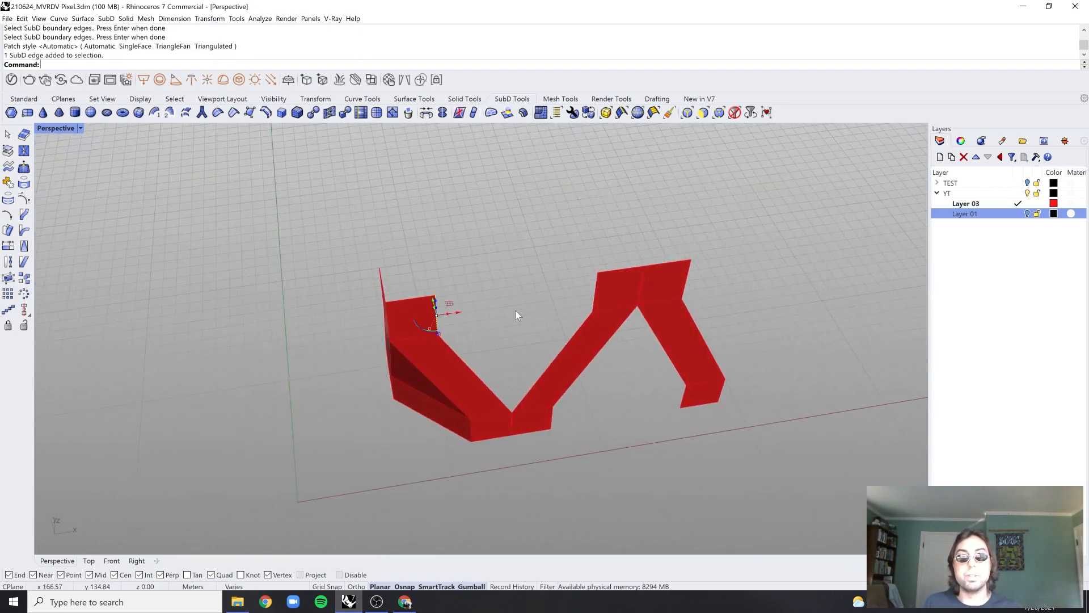
left_click(595, 294, "shift")
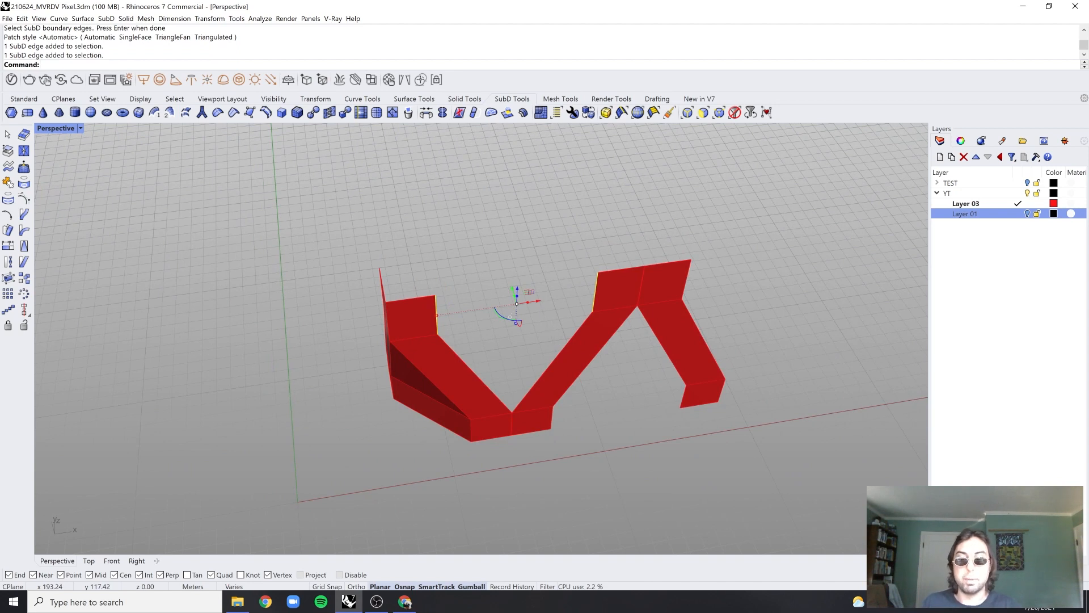
key("Return")
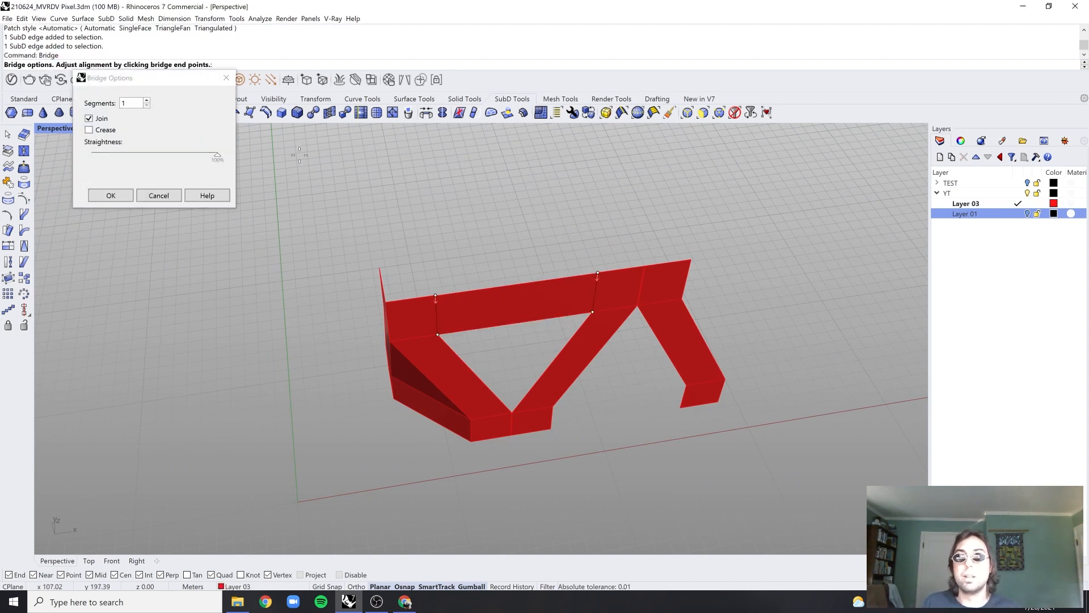
left_click(146, 98)
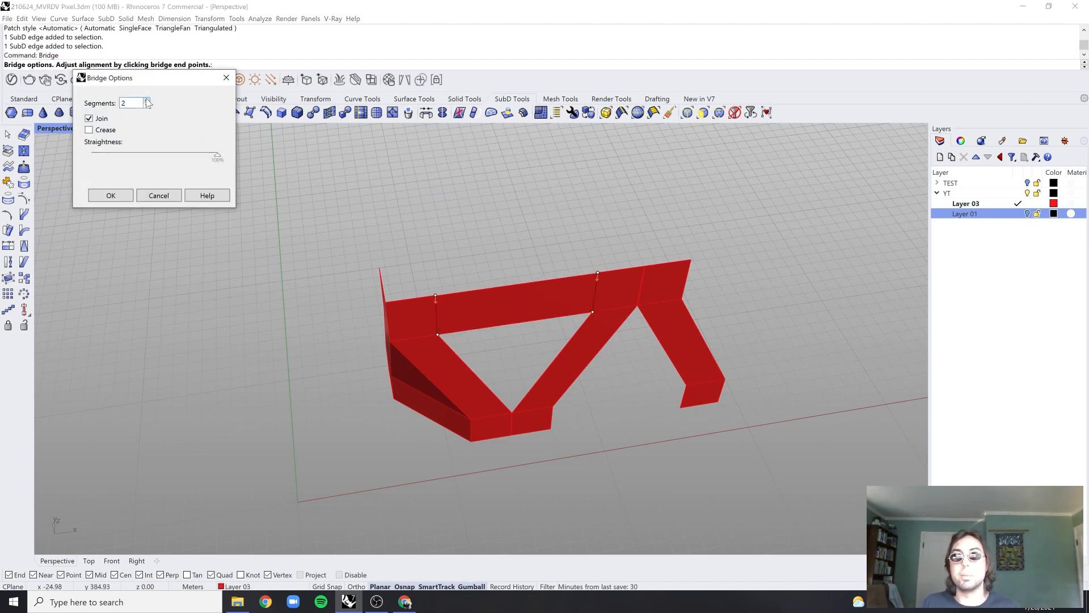
left_click(111, 195)
Move the middle vertical edge of the two-segment upper bridge inward, behind the front plane
left_click_drag(499, 253, 535, 322)
right_click_drag(536, 322, 543, 322)
left_click_drag(509, 291, 470, 249)
Move the lower middle vertex of the upper bridge onto the bottom vertex of the V-shaped opening
left_click(509, 311)
right_click_drag(508, 311, 498, 278)
left_click(499, 266)
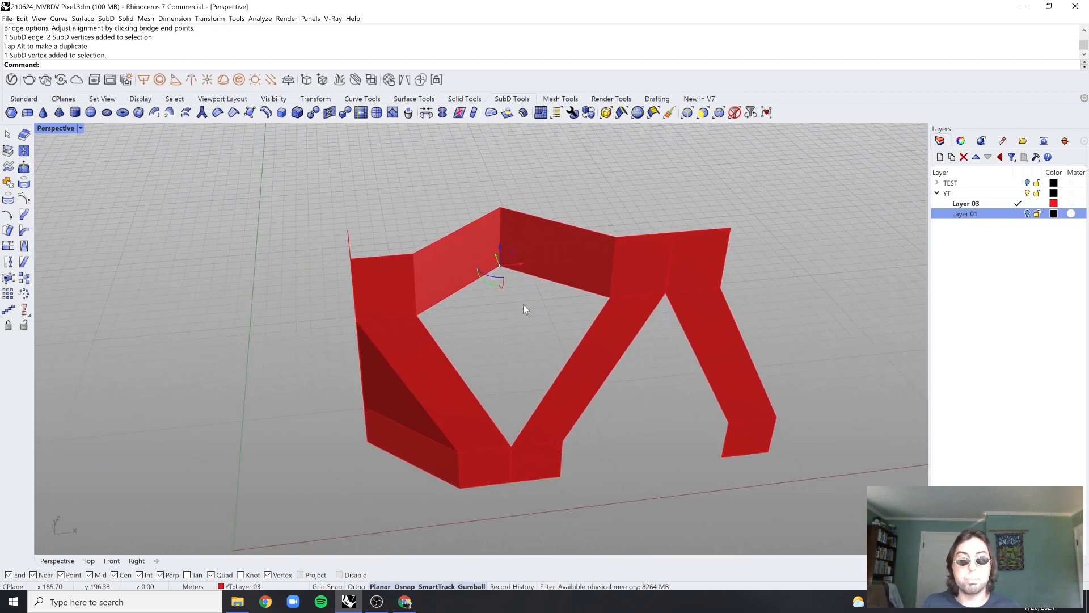
type("M")
key("Return")
left_click(500, 266)
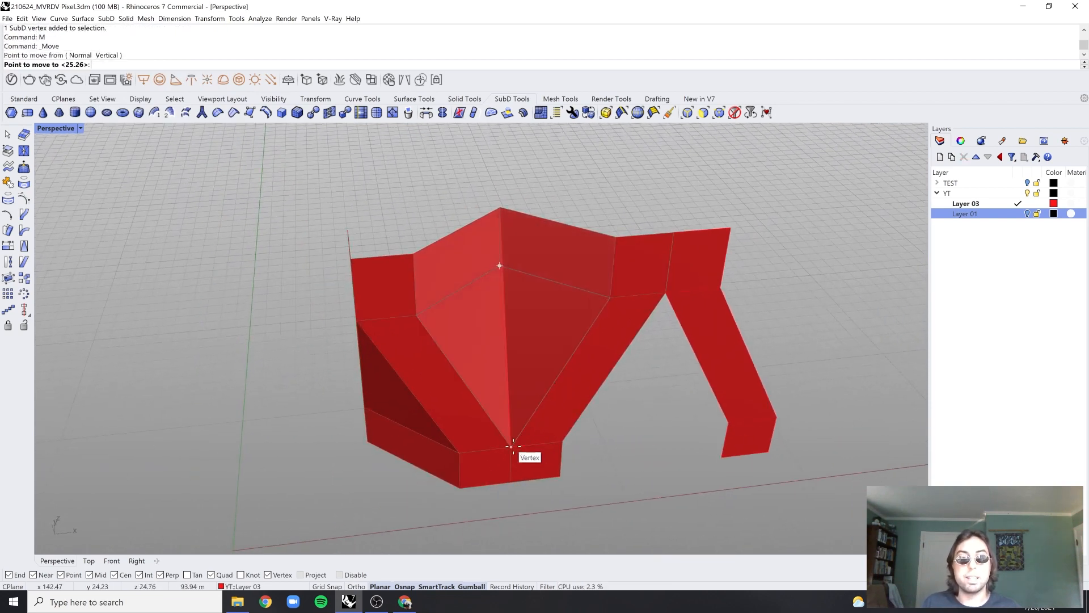
left_click(513, 447)
Bridge the facing vertical edges of the two front feet beneath the inverted-V opening with 2 segments
scroll(598, 432, "down", 3)
right_click_drag(559, 420, 527, 396)
scroll(527, 396, "up", 3)
left_click(507, 394, "ctrl+shift")
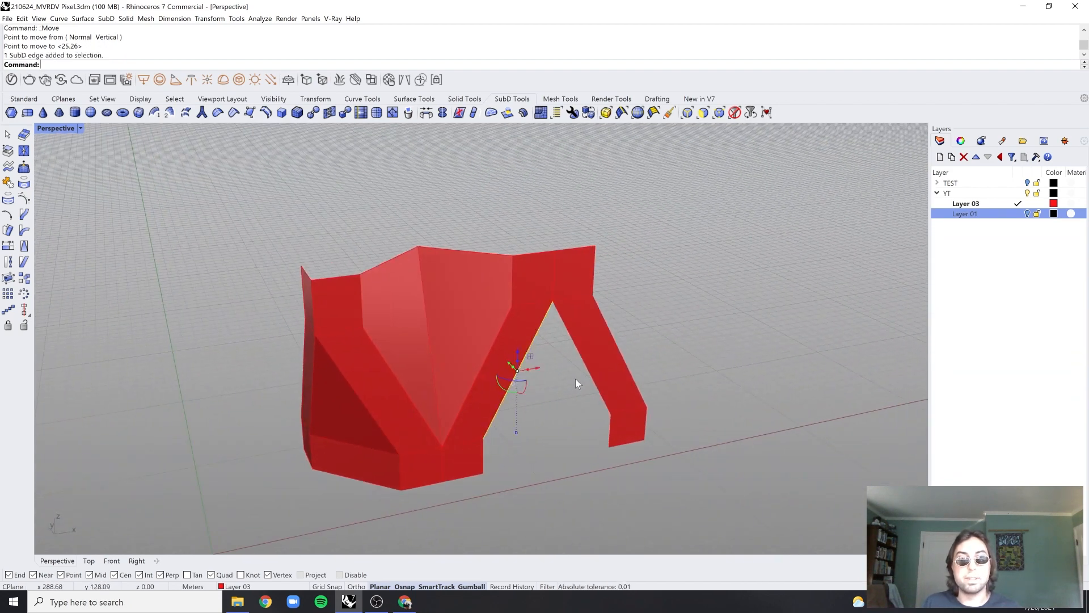
left_click(589, 376)
left_click(487, 452, "ctrl+shift")
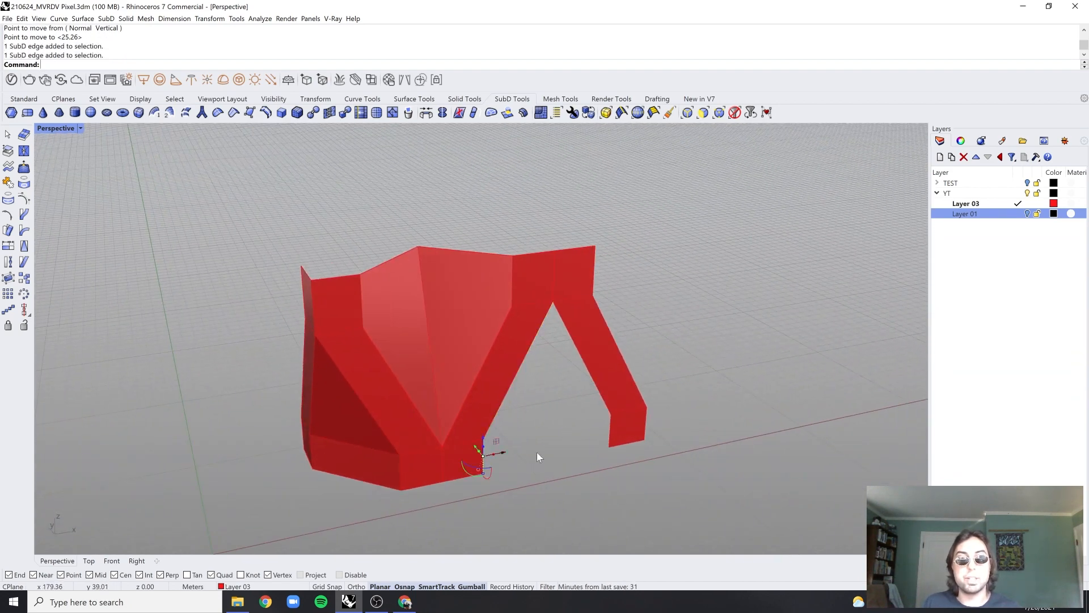
left_click(611, 434, "ctrl+shift")
scroll(653, 444, "up", 2)
type("M")
key("Return")
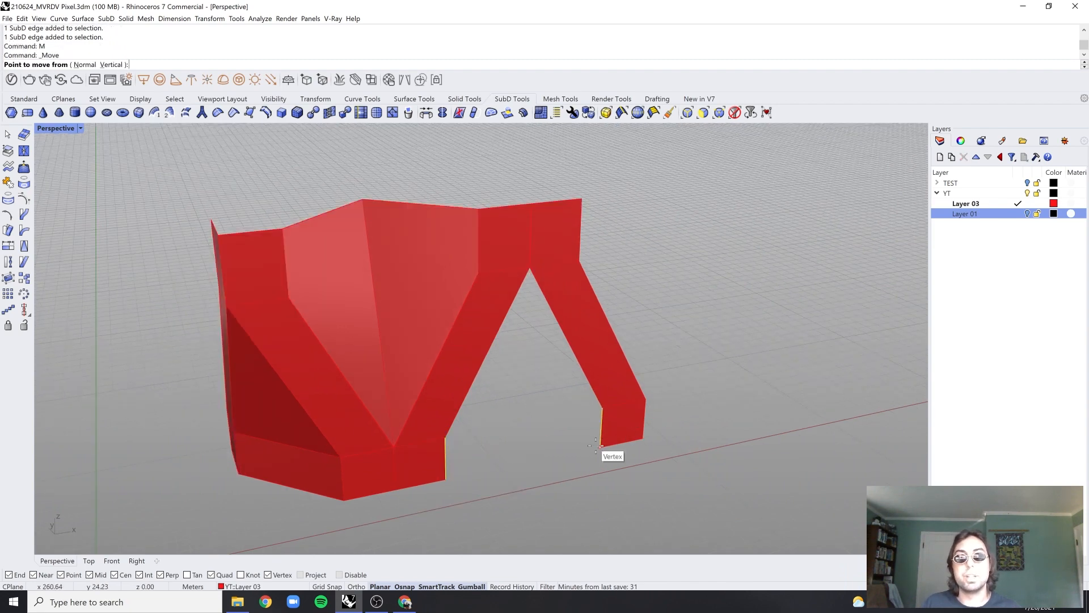
key("Escape")
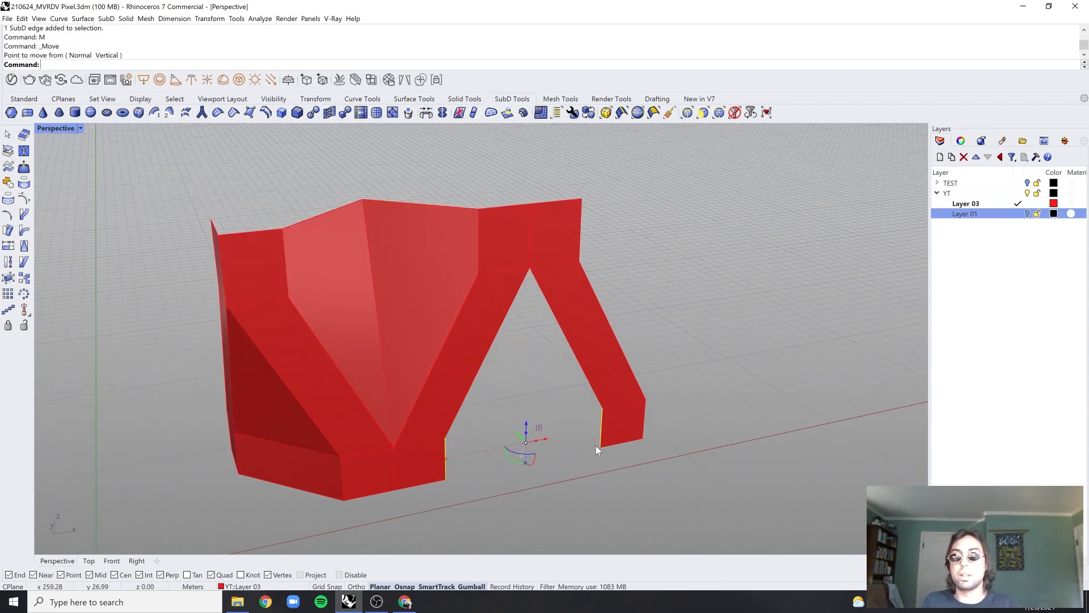
type("Bridge")
key("Return")
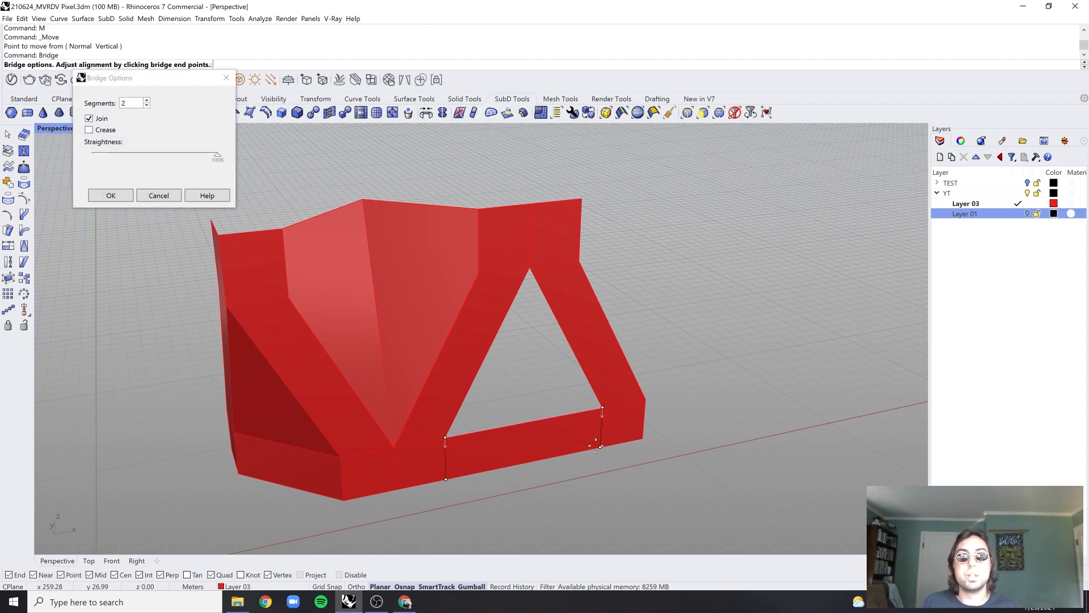
key("Return")
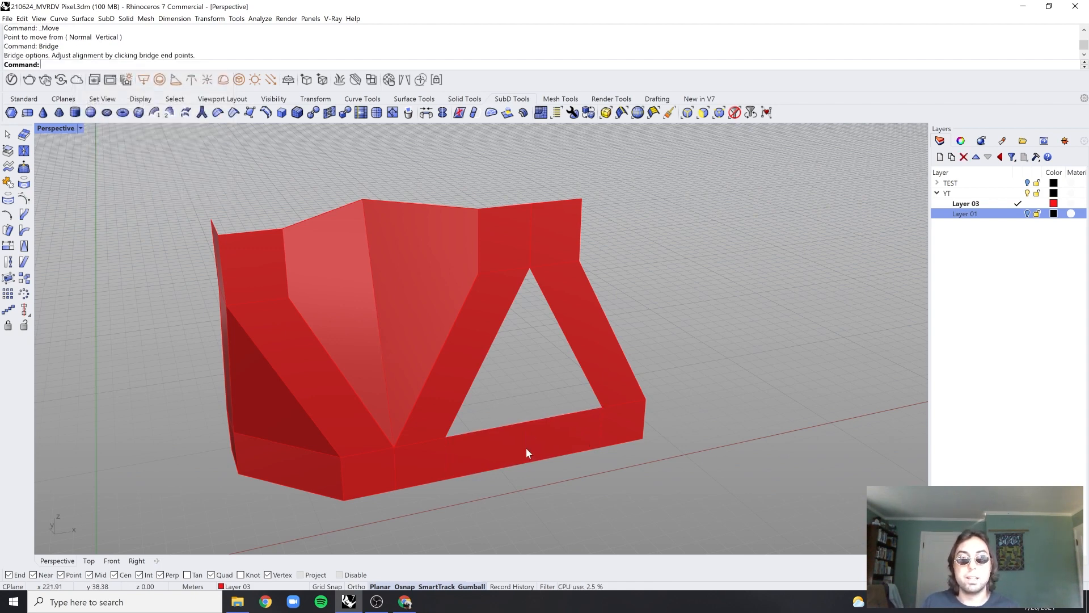
Move the middle vertical edge of the front foot bridge inward with Ortho, recessing it behind the front plane
left_click(526, 447, "ctrl+shift")
mouse_move(526, 447)
right_mouse_down()
mouse_move(563, 445)
mouse_move(515, 429)
mouse_move(566, 430)
mouse_move(522, 454)
right_mouse_up()
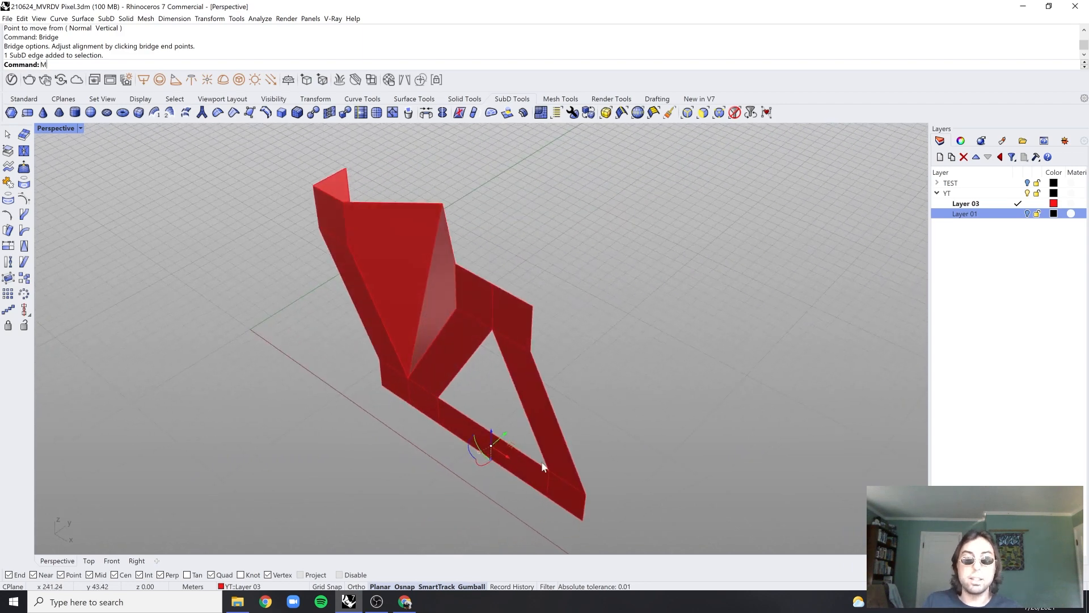
type("m")
key("Return")
left_click(504, 468)
key("shift")
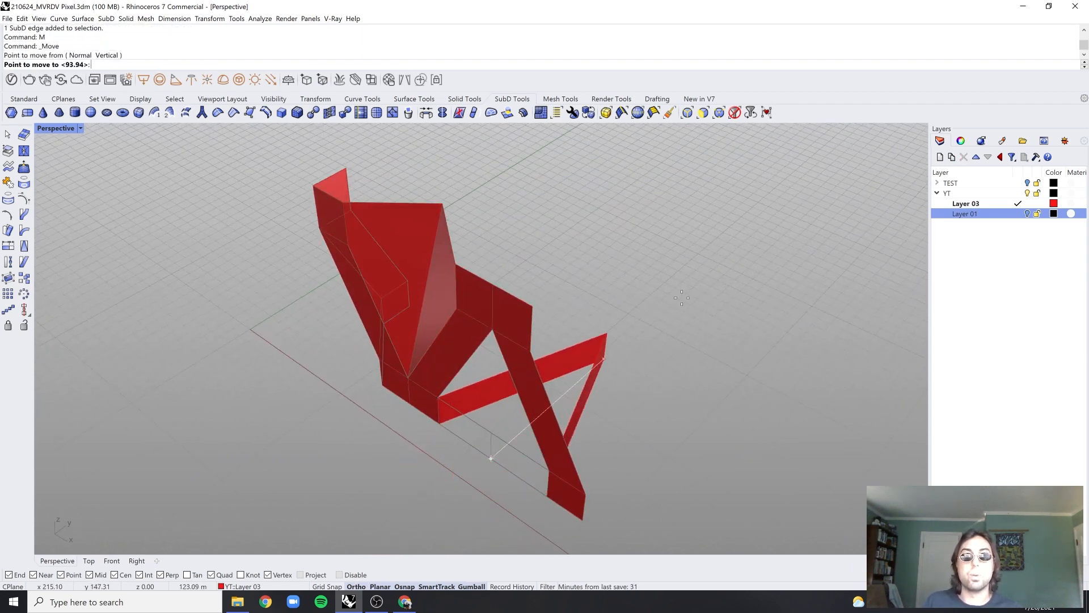
left_click(451, 211)
Move the upper middle vertex of the recessed foot bridge to the apex of the inverted-V opening
right_click_drag(451, 212, 593, 244)
left_click(597, 362)
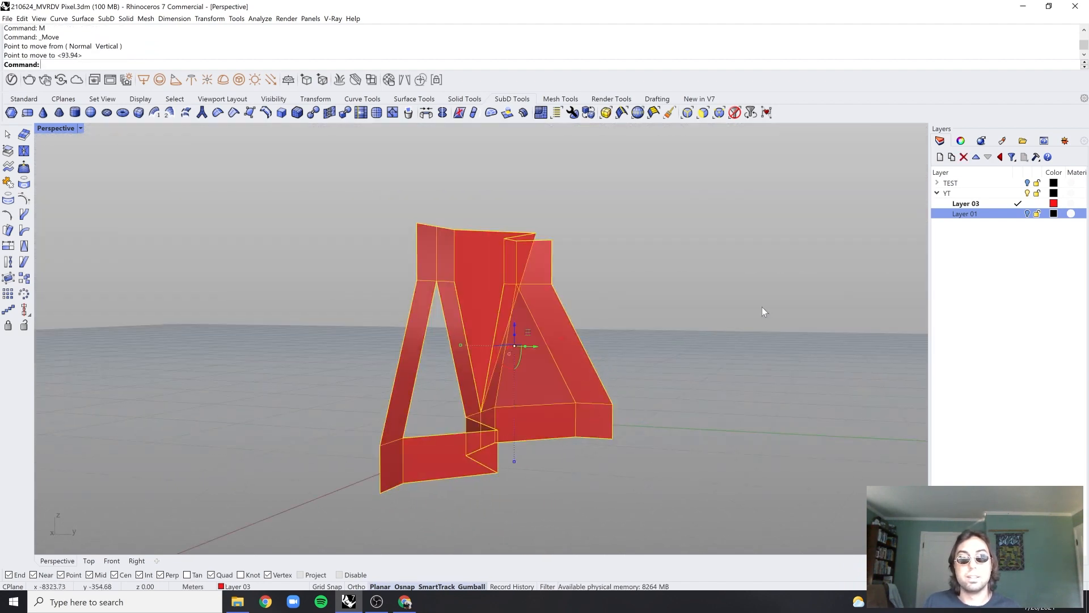
left_click(761, 308)
right_click_drag(761, 317, 560, 423)
left_click(526, 415, "ctrl+shift")
type("M")
key("Return")
key("Return")
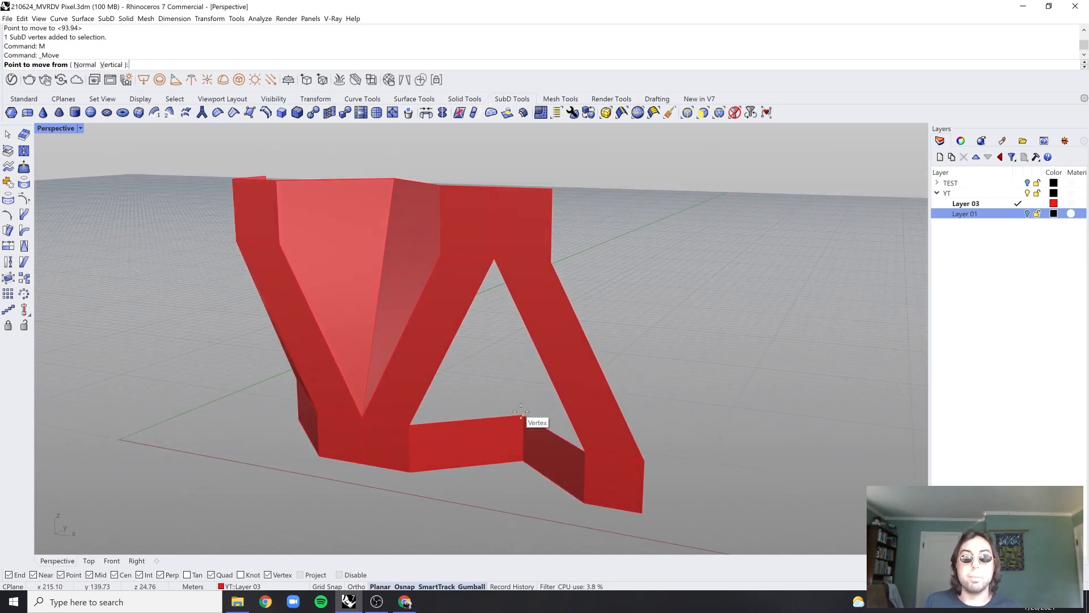
left_click(526, 417)
left_click(532, 419)
left_click_drag(531, 419, 498, 268)
left_click(622, 322)
Preview the SubDs in smooth display and switch back to flat display
scroll(622, 322, "down", 2)
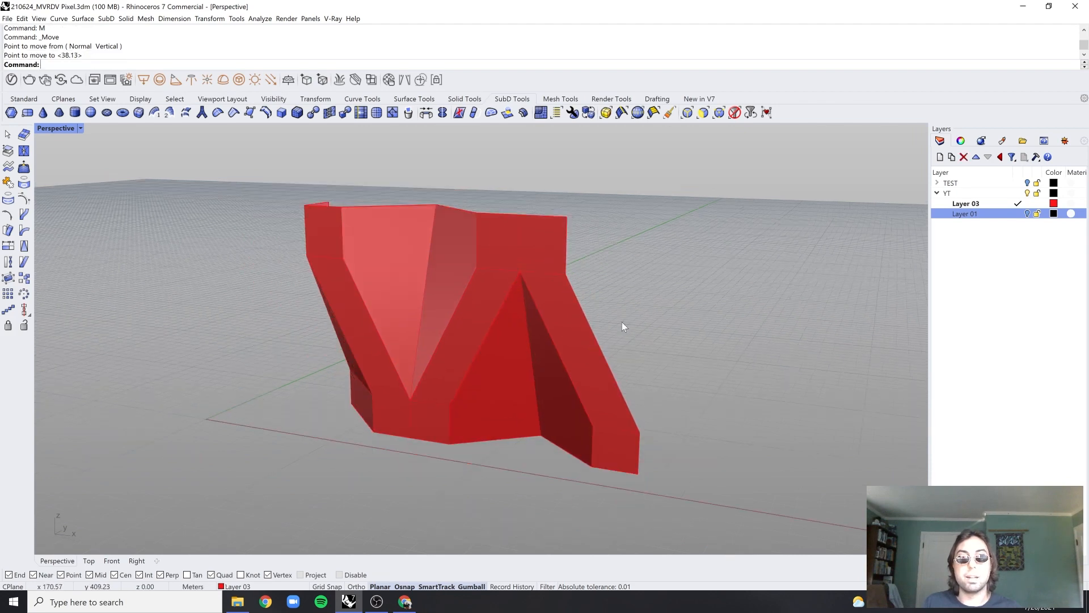
key("Tab")
right_click_drag(622, 322, 509, 355)
key("Tab")
Make a copy of the zigzag SubD rotated 180 degrees about the vertical axis
left_click(590, 335)
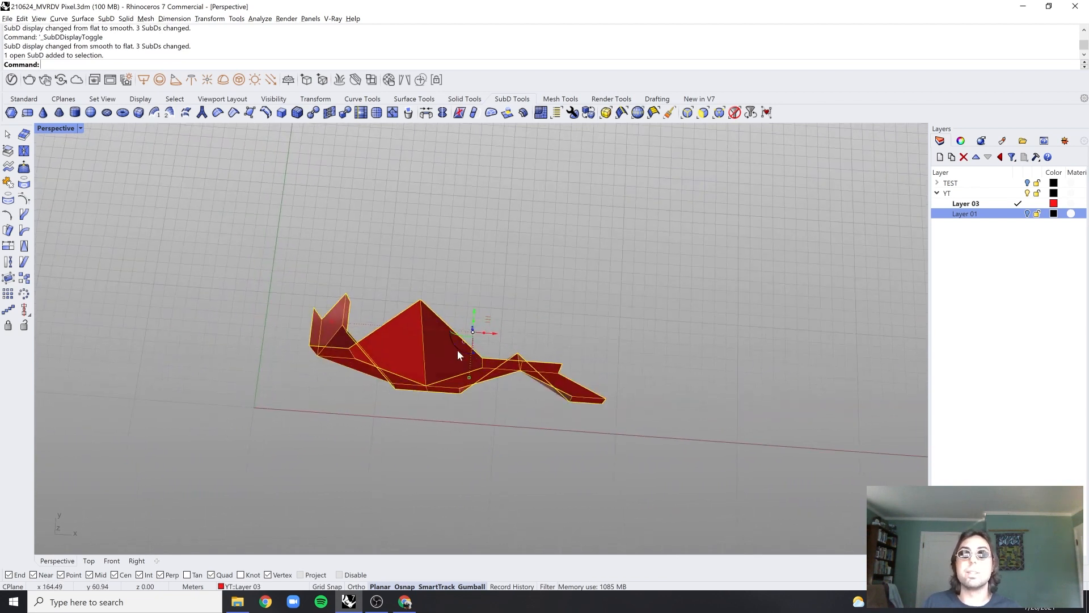
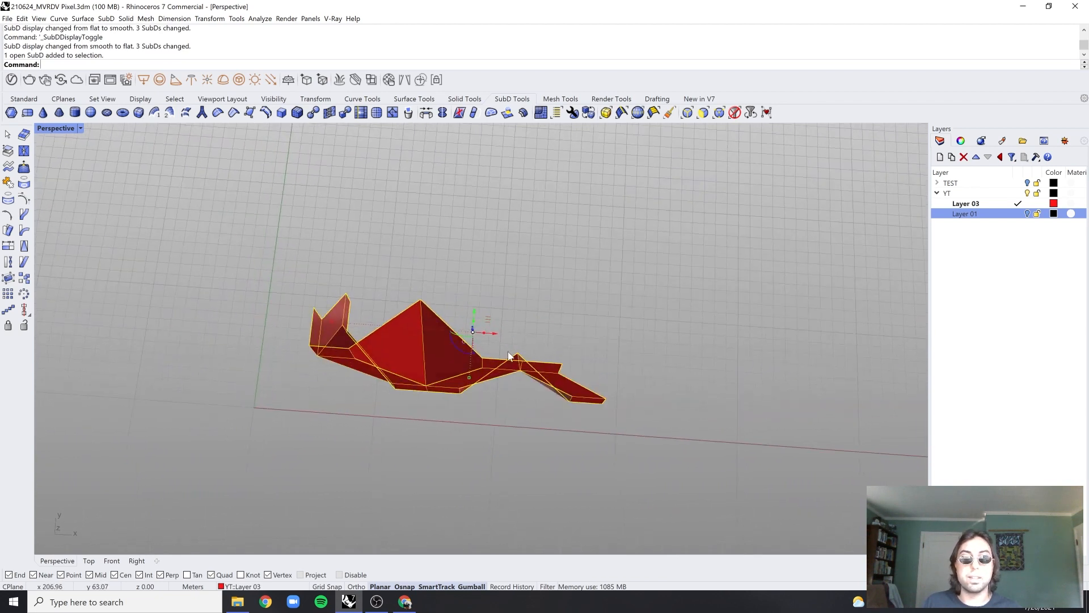
left_click(457, 351)
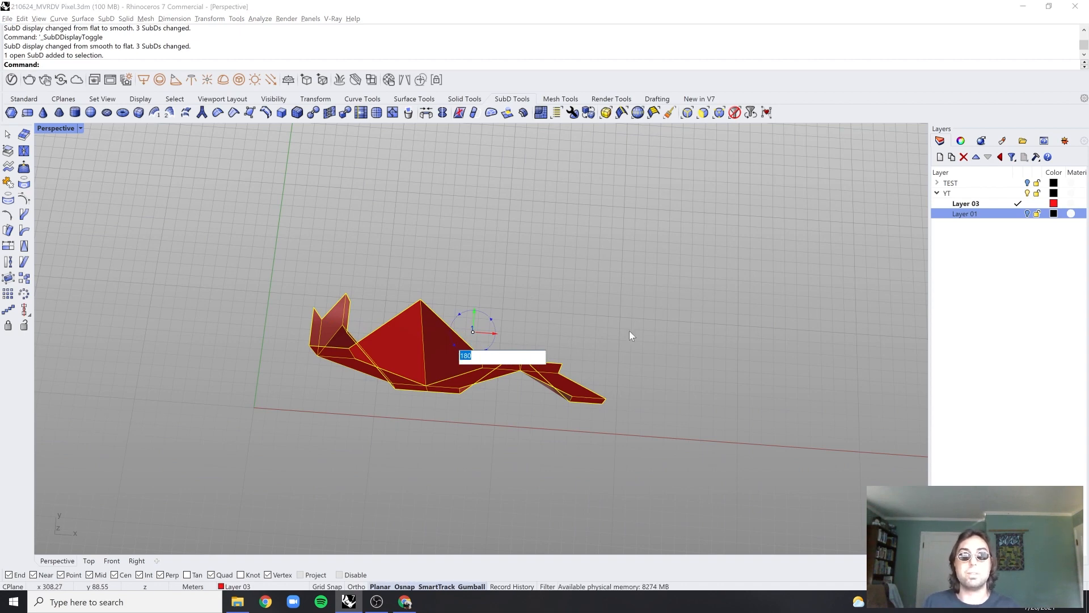
key("Return")
Move the rotated copy so its lower foot corner meets the outer lower foot corner of the original zigzag
right_click_drag(648, 359, 649, 362)
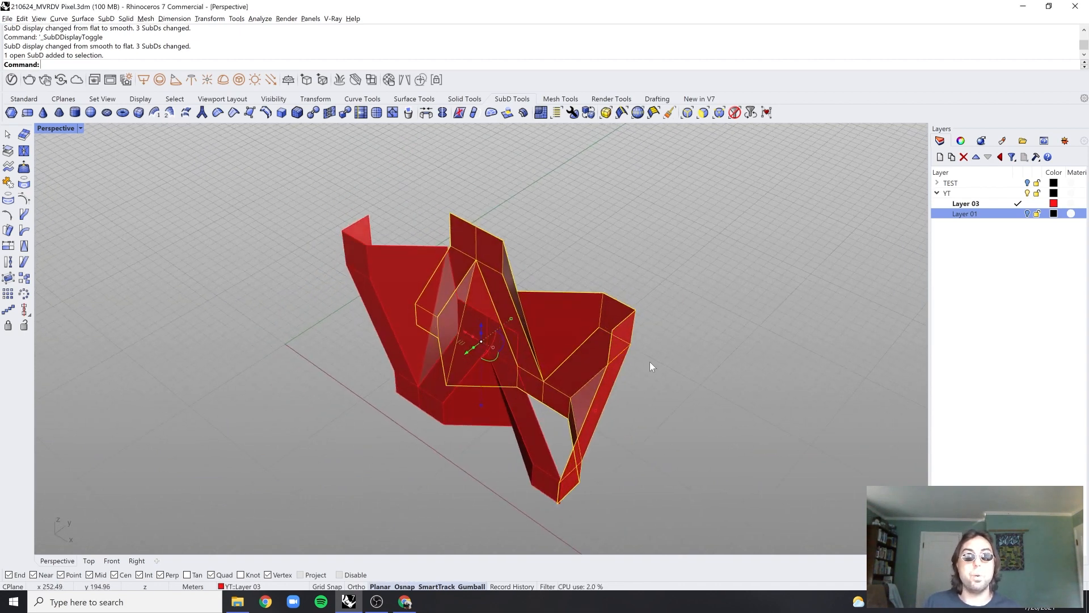
scroll(496, 424, "up", 5)
type("m")
key("Return")
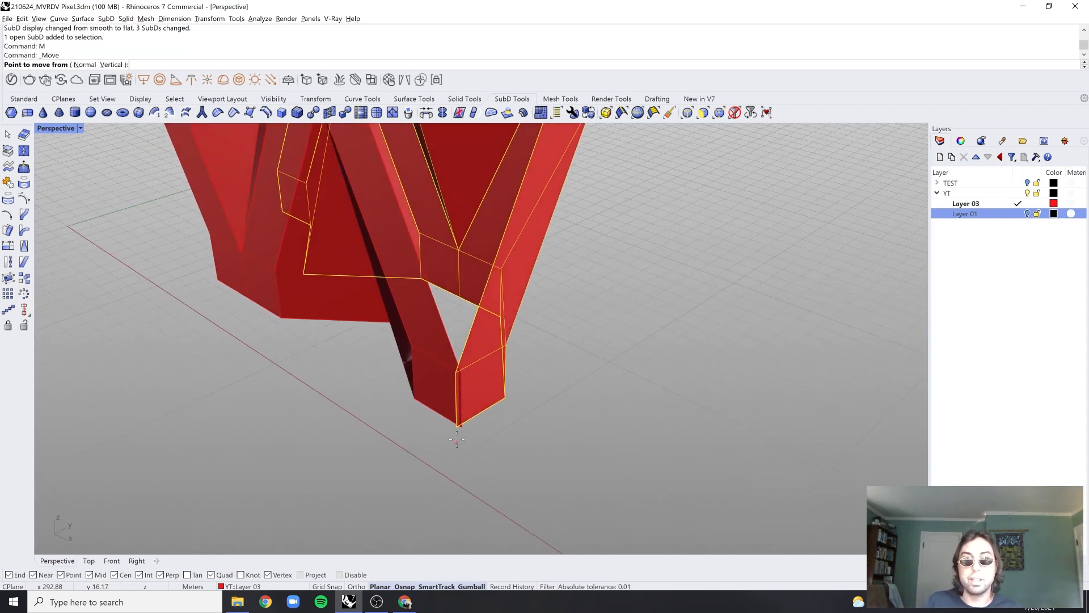
left_click(455, 427)
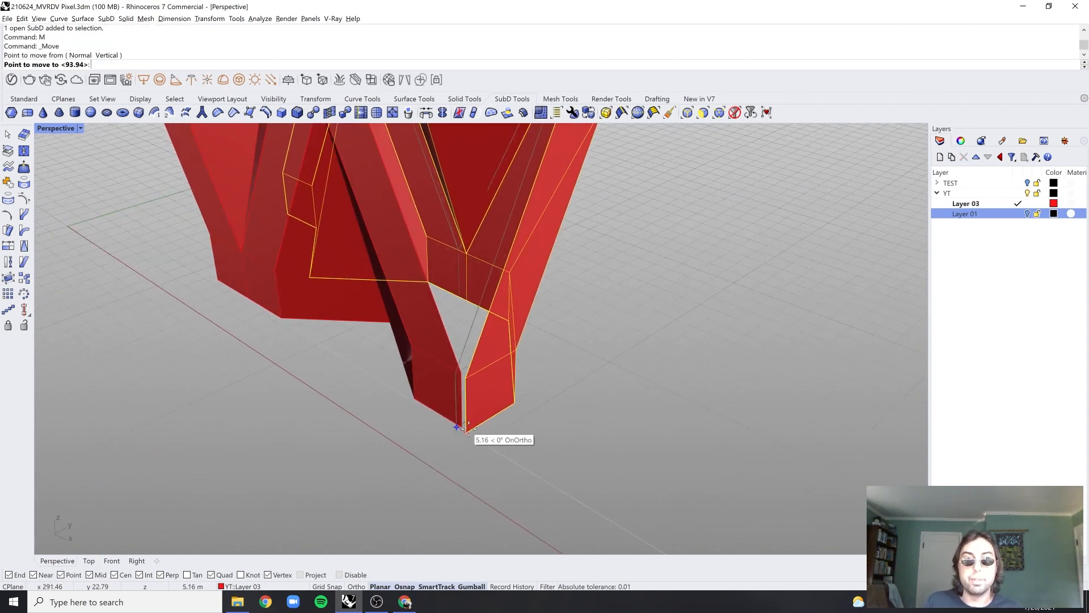
scroll(471, 423, "up", 2)
left_click(453, 432)
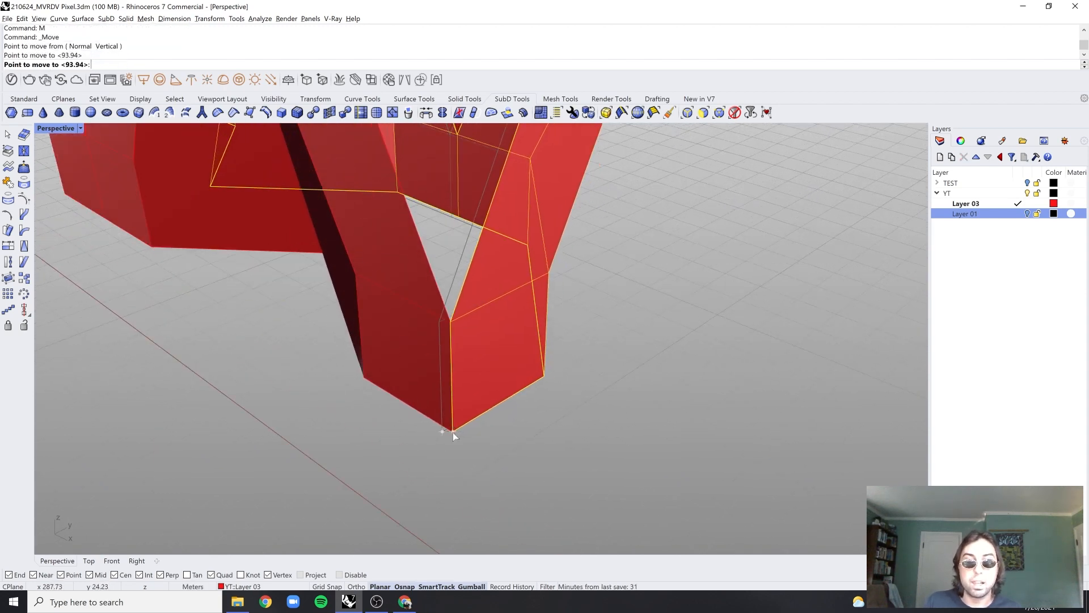
Join the original zigzag SubD and its rotated copy into one SubD with smooth joined edges
scroll(516, 434, "down", 5)
right_click_drag(554, 389, 689, 254)
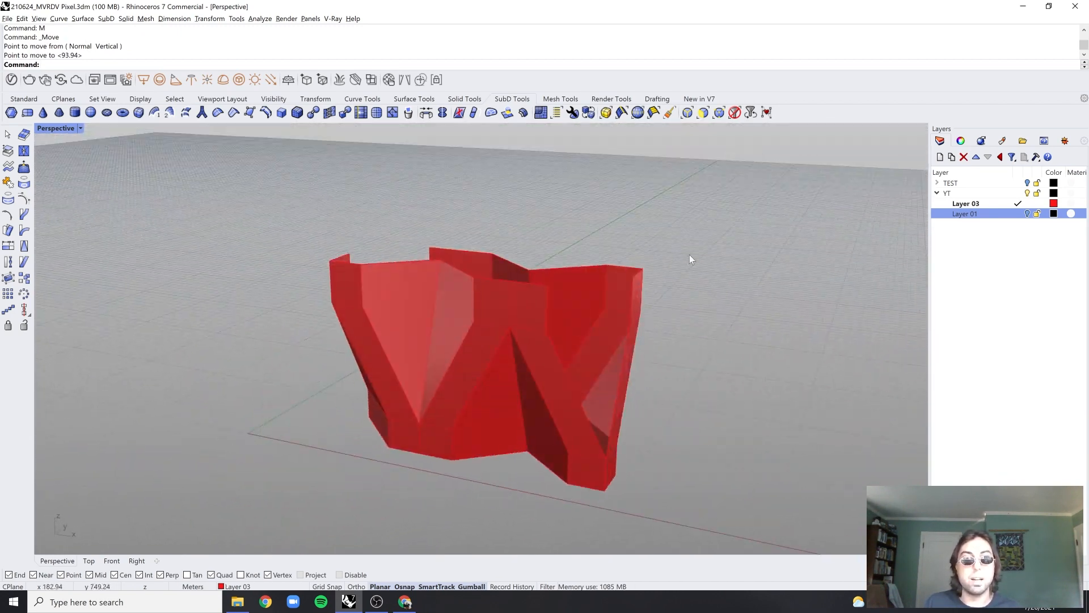
left_click(491, 433)
key("ctrl+j")
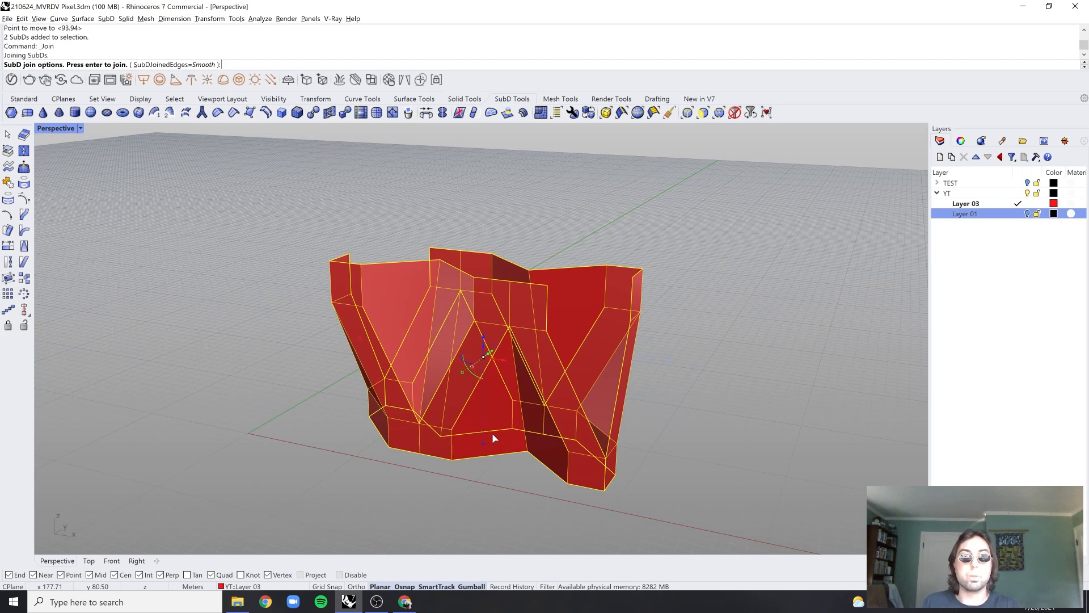
key("Return")
key("Escape")
Bridge the two facing upper vertical edges across the open V on one side of the joined SubD
right_click_drag(683, 423, 627, 339)
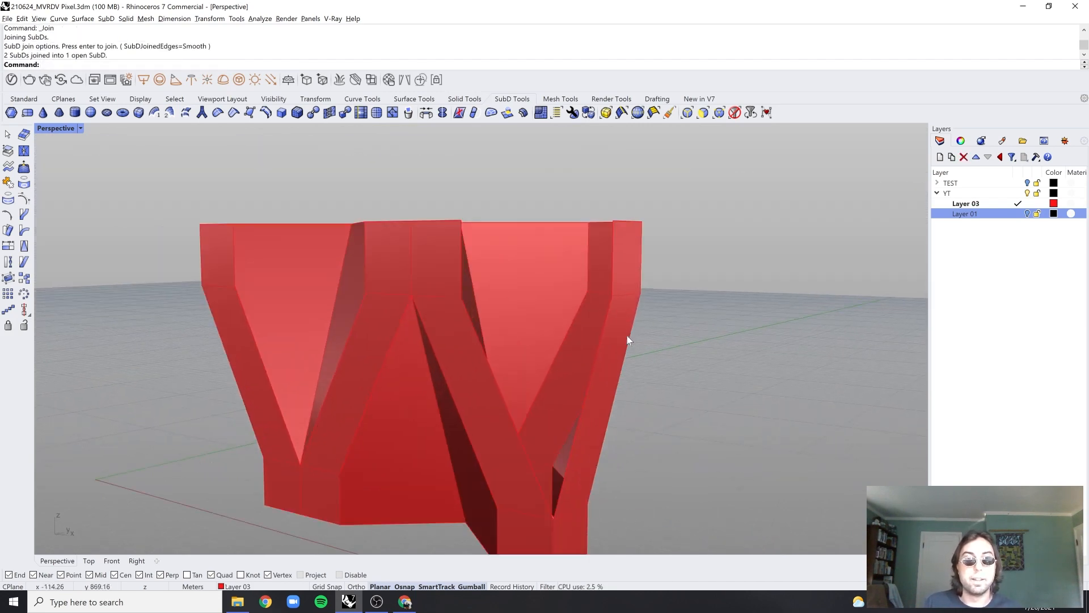
left_click(590, 375, "ctrl+shift")
mouse_move(612, 281)
right_mouse_down()
mouse_move(655, 308)
mouse_move(617, 311)
mouse_move(607, 296)
right_mouse_up()
left_click(560, 271, "ctrl+shift")
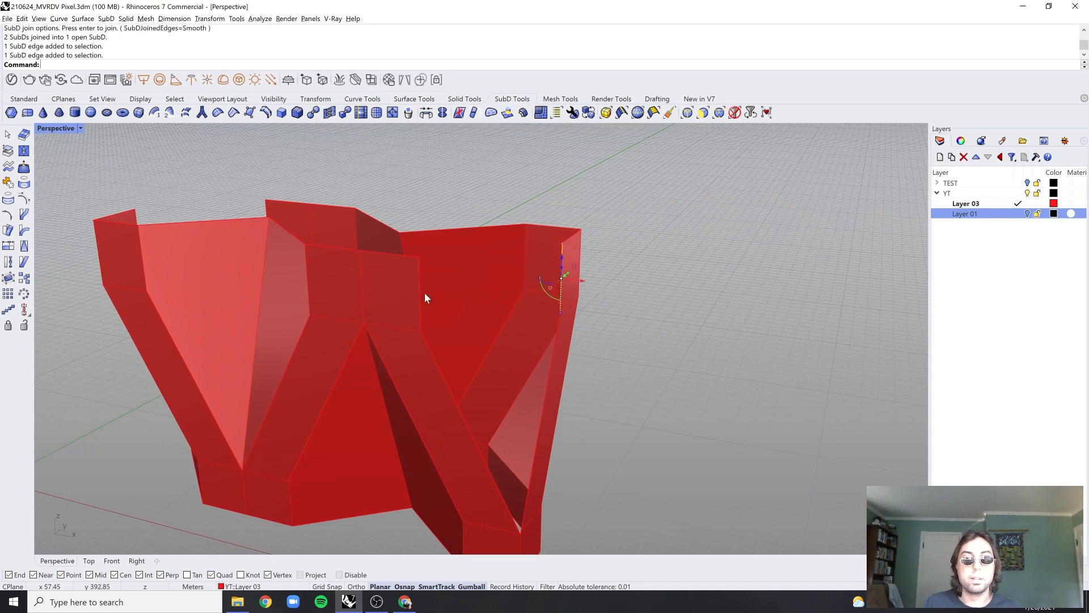
left_click(421, 295, "ctrl+shift")
type("Bridge")
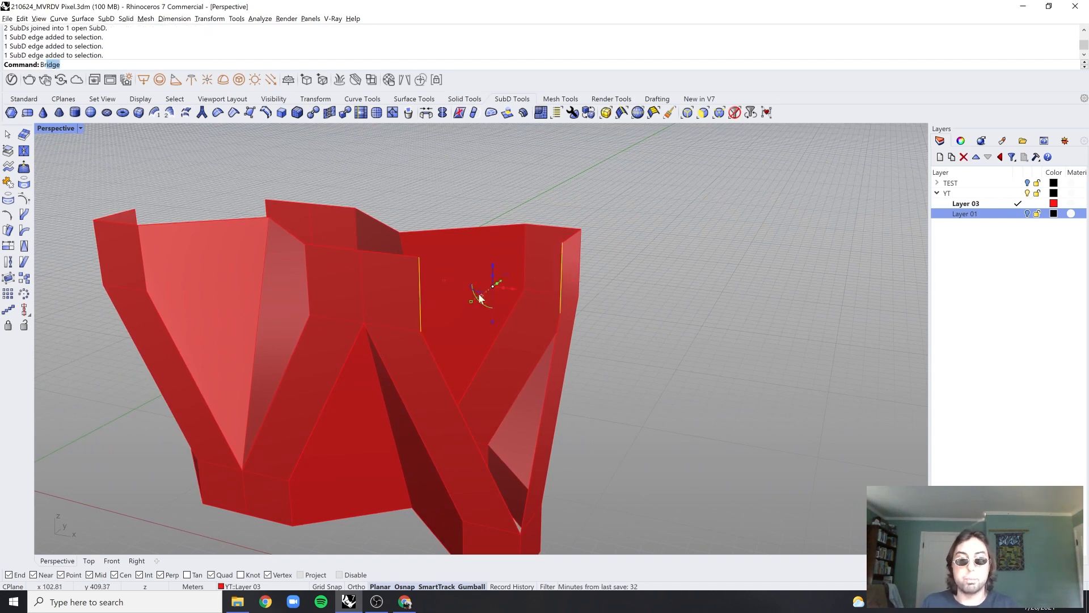
key("Return")
key("Return")
scroll(478, 293, "down", 2)
right_click_drag(465, 374, 443, 401)
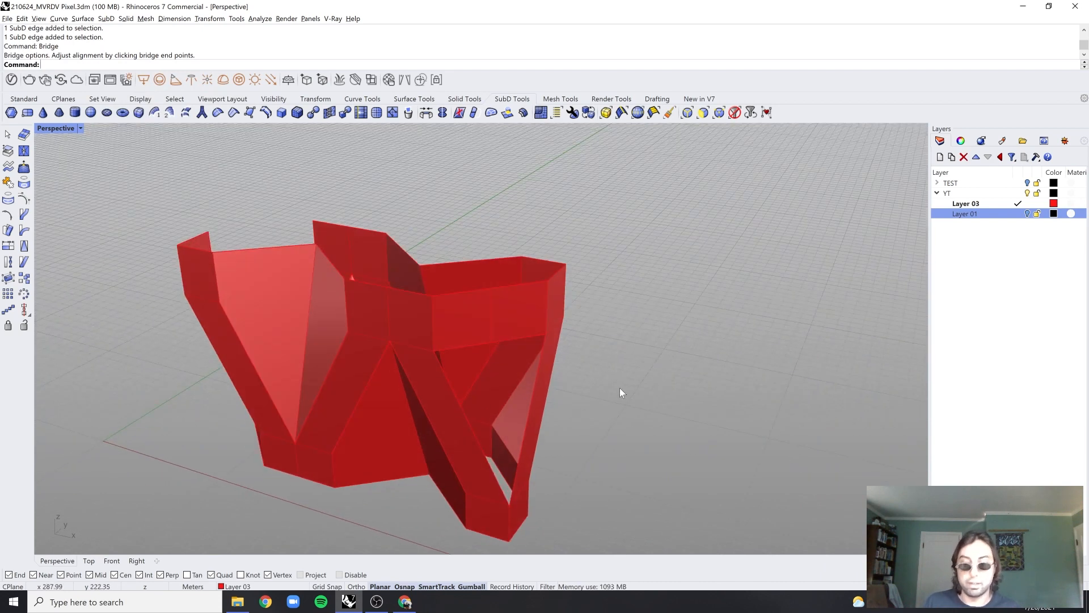
Try pulling the middle vertex of the new bridge's lower edge straight down, and undo the move
left_click(491, 347, "ctrl+shift")
left_click_drag(493, 335, 503, 425)
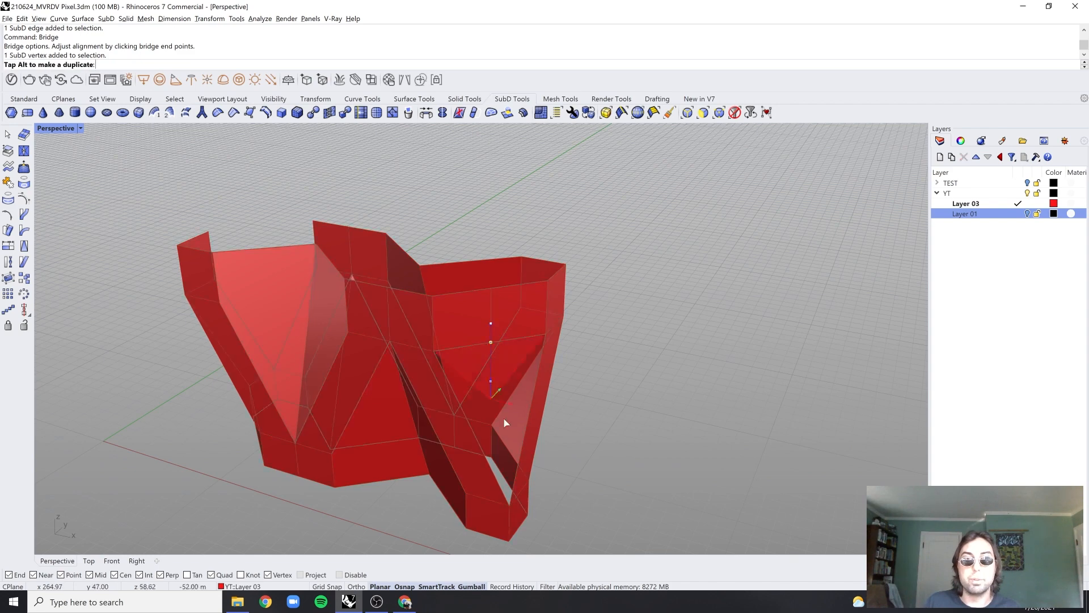
key("ctrl+z")
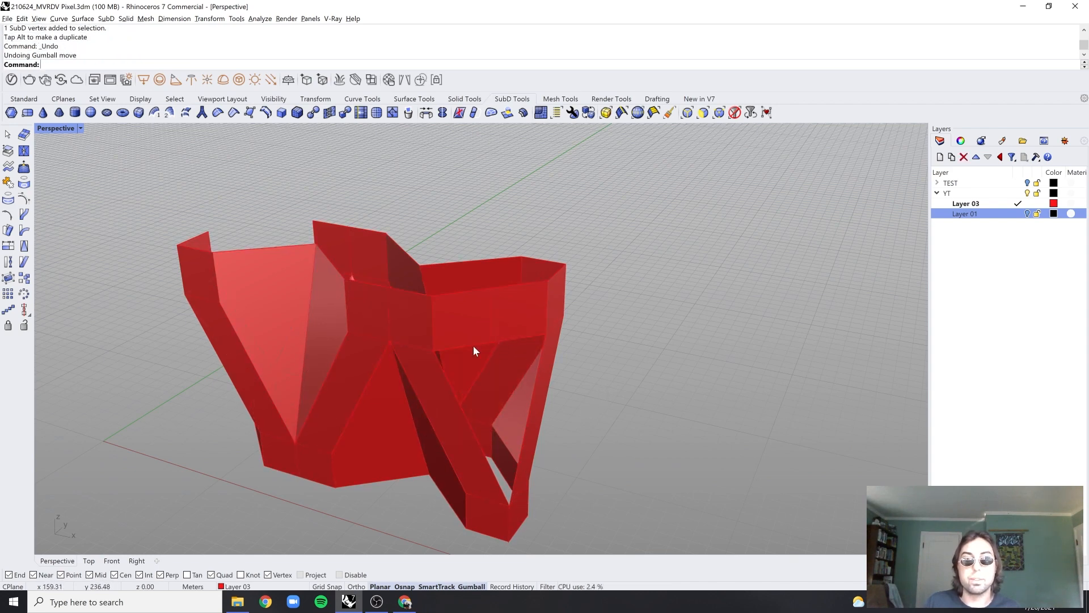
Delete the bridge's vertical middle edge and fill the triangular opening below the bridge using the Automatic patch style
left_click(489, 328, "ctrl+shift")
key("Delete")
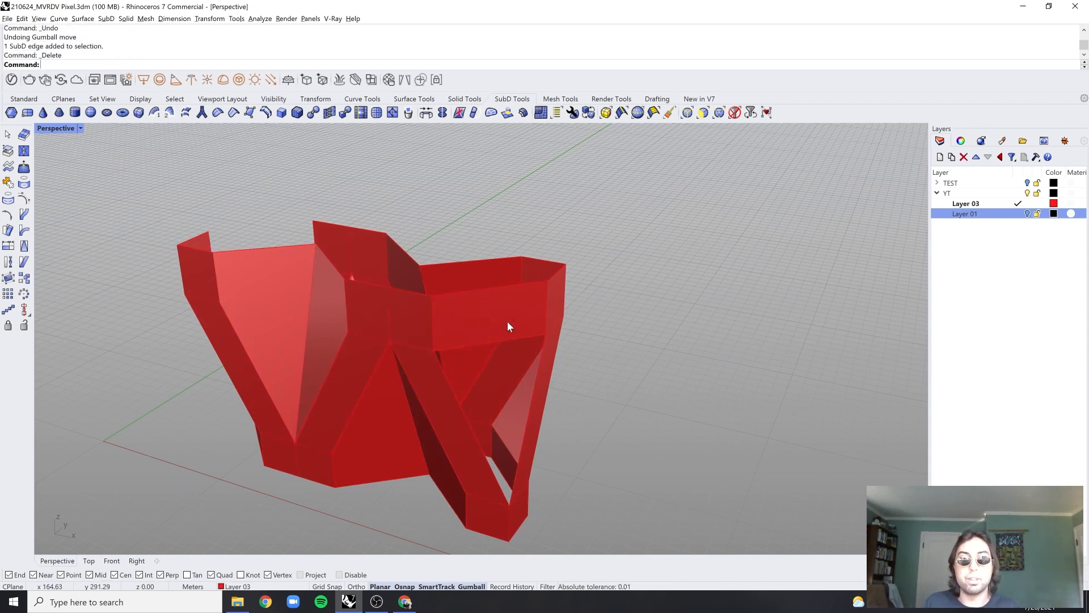
left_click(481, 344, "ctrl+shift")
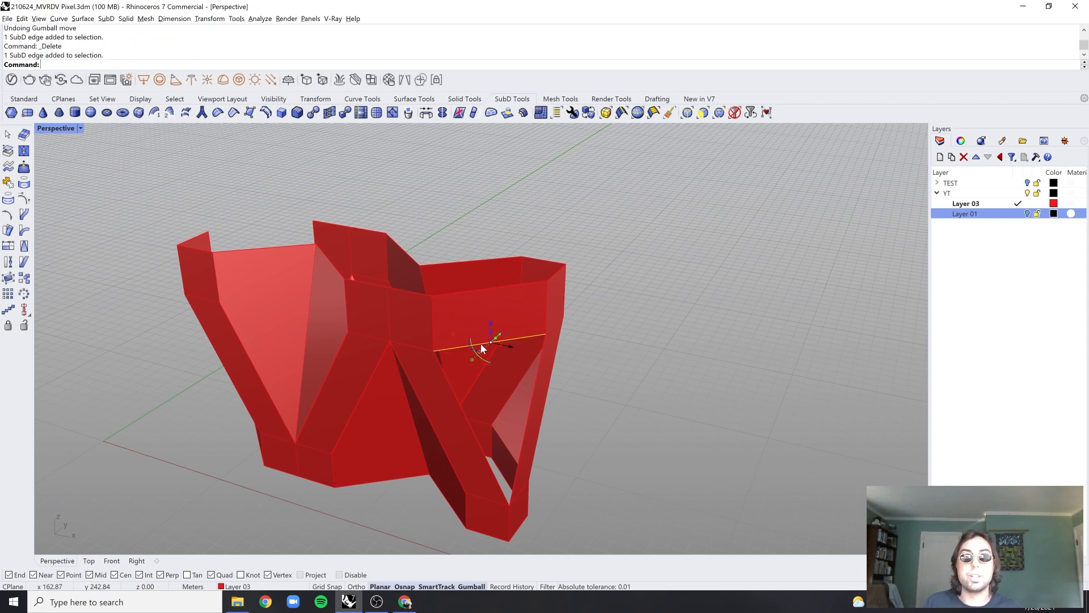
left_click(651, 372)
left_click(492, 112)
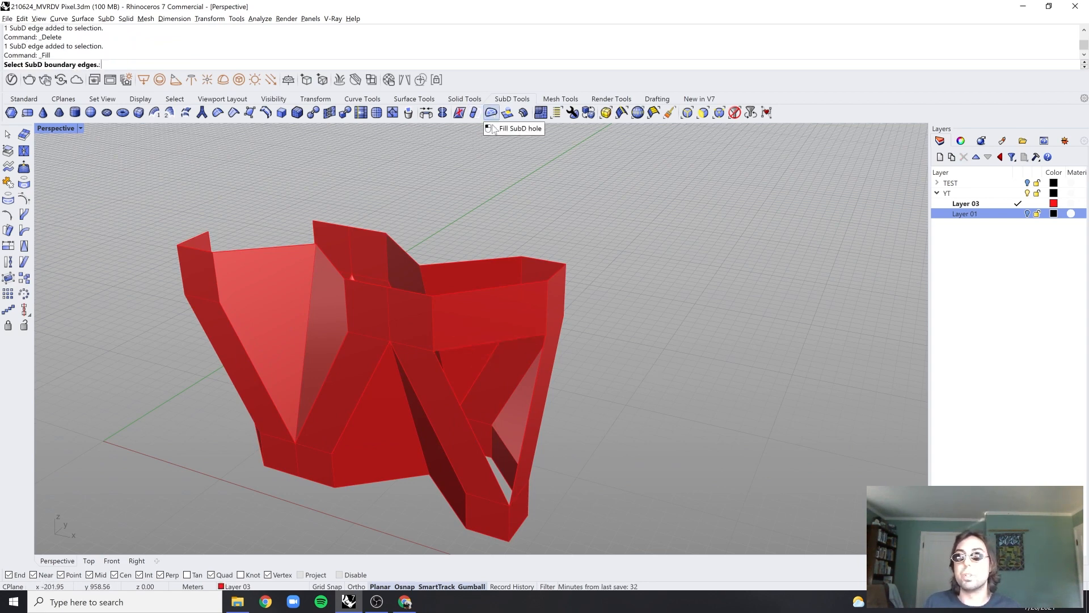
left_click(487, 351)
key("Return")
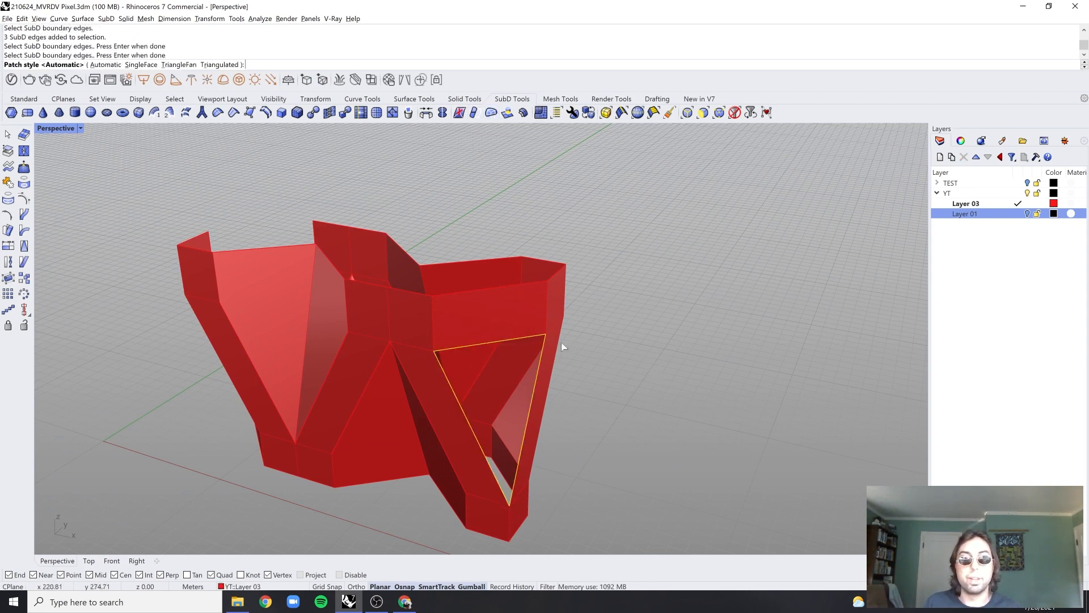
key("Return")
Bridge the two facing upper vertical edges across the open V on the opposite side with 1 segment
right_click_drag(641, 365, 599, 321)
left_click(600, 325, "ctrl+shift")
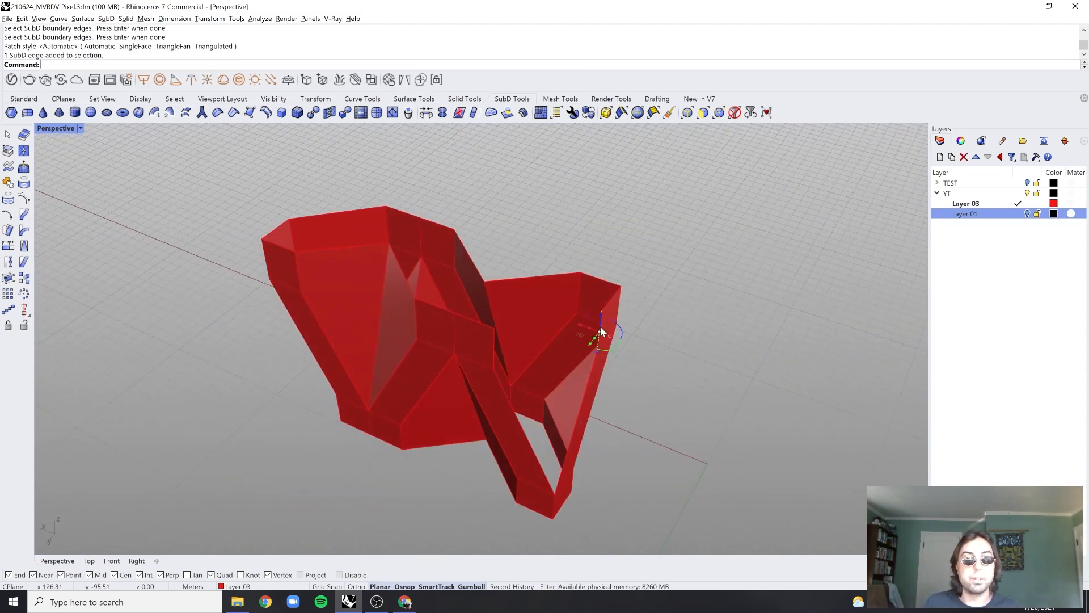
left_click(482, 336, "ctrl+shift")
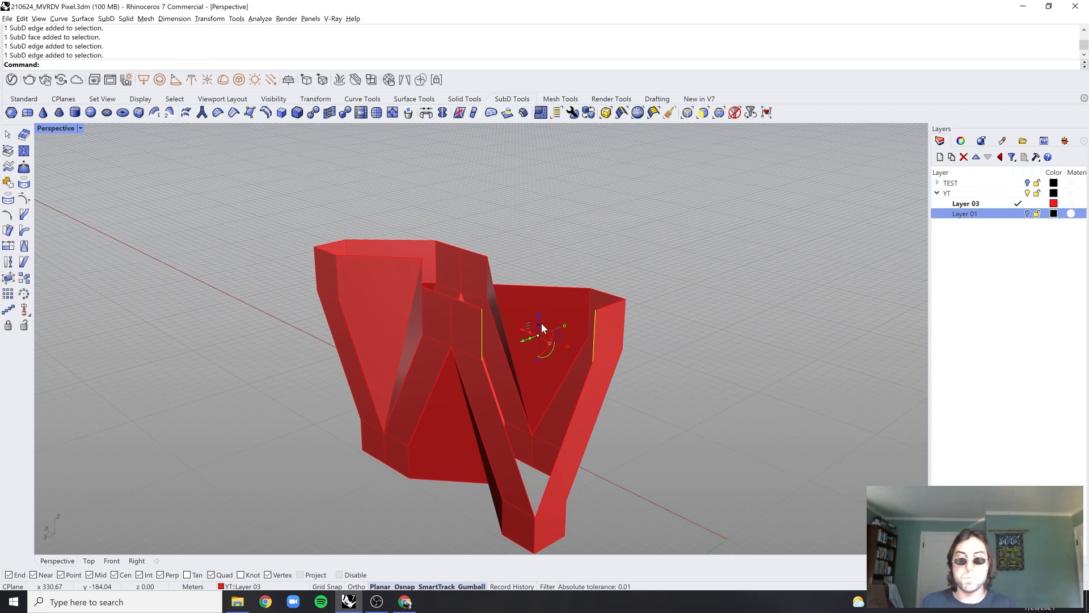
key("Return")
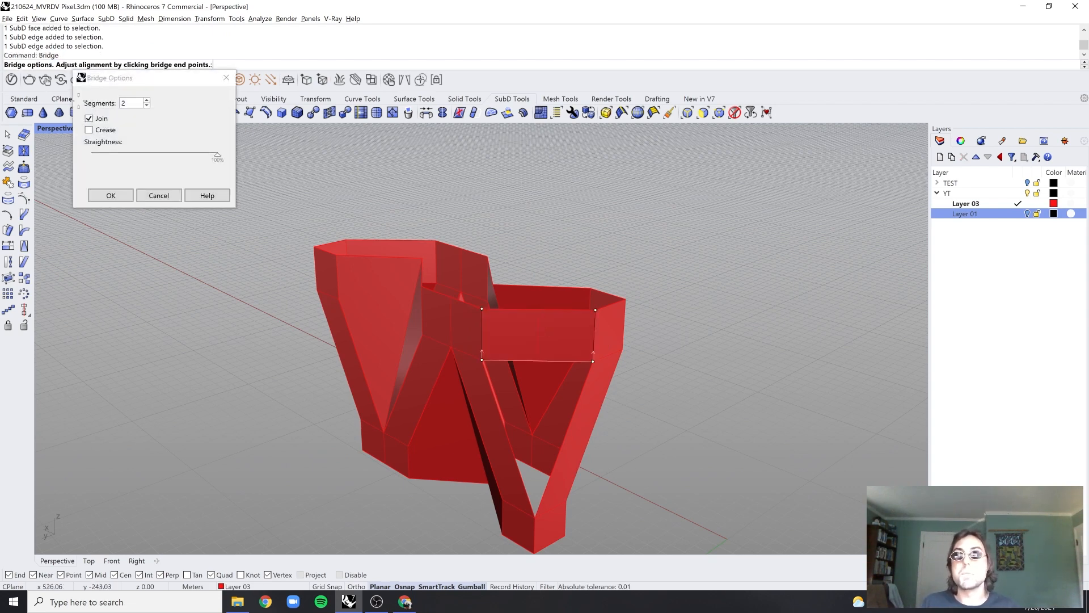
left_click(146, 106)
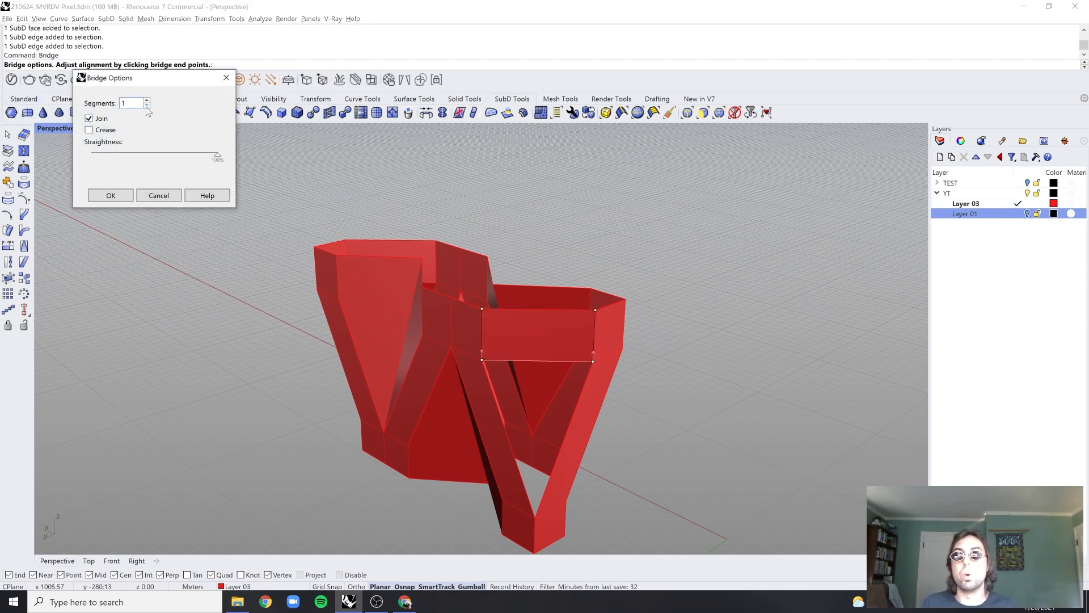
left_click(109, 196)
Fill the triangular opening below the second bridge using the Automatic patch style
double_click(555, 362)
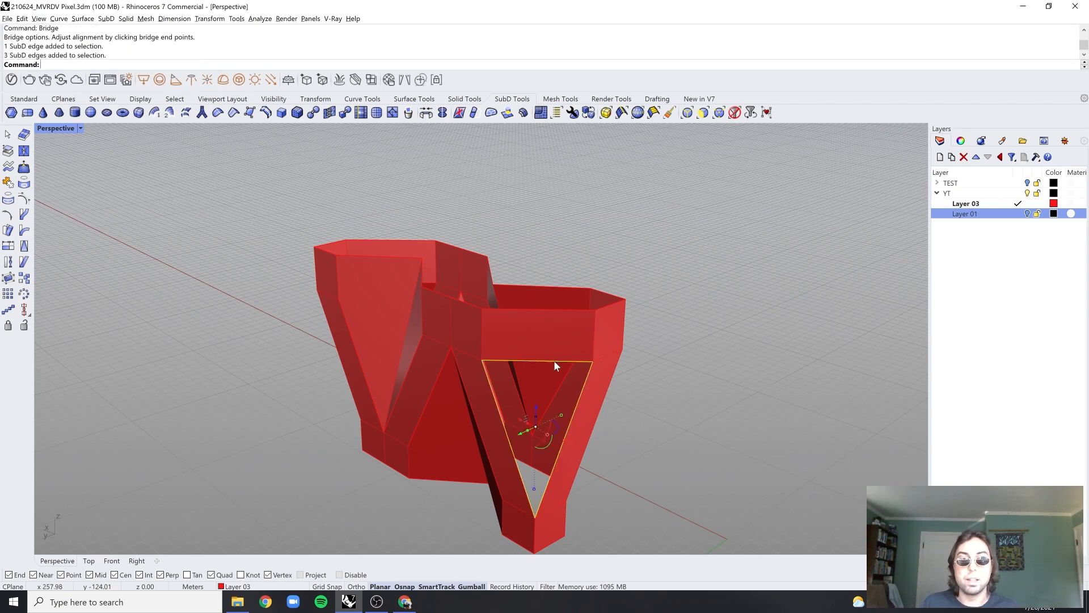
key("Escape")
left_click(492, 113)
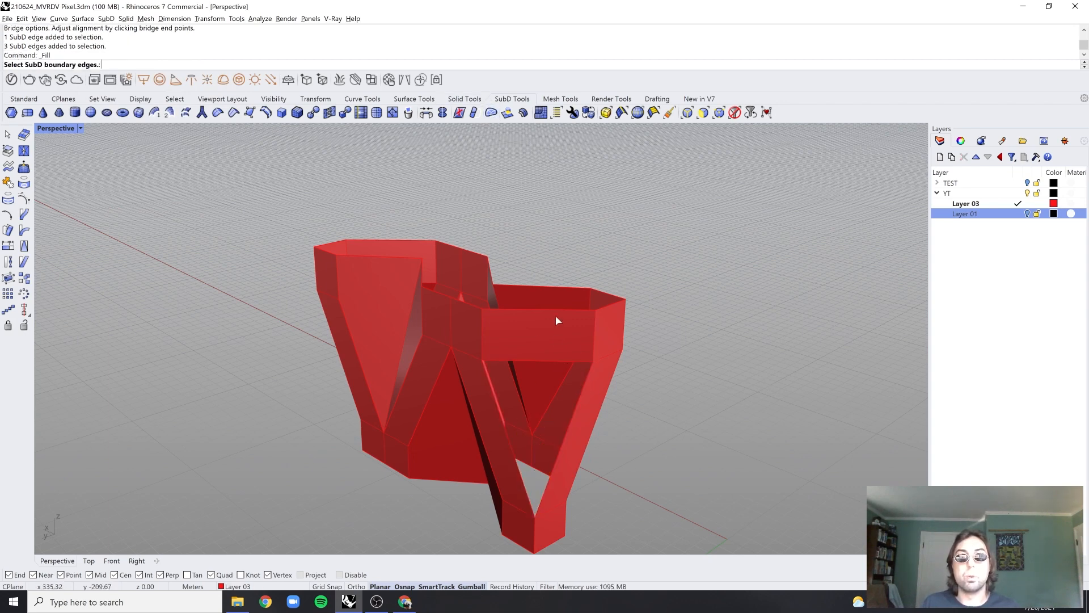
double_click(553, 361)
key("Return")
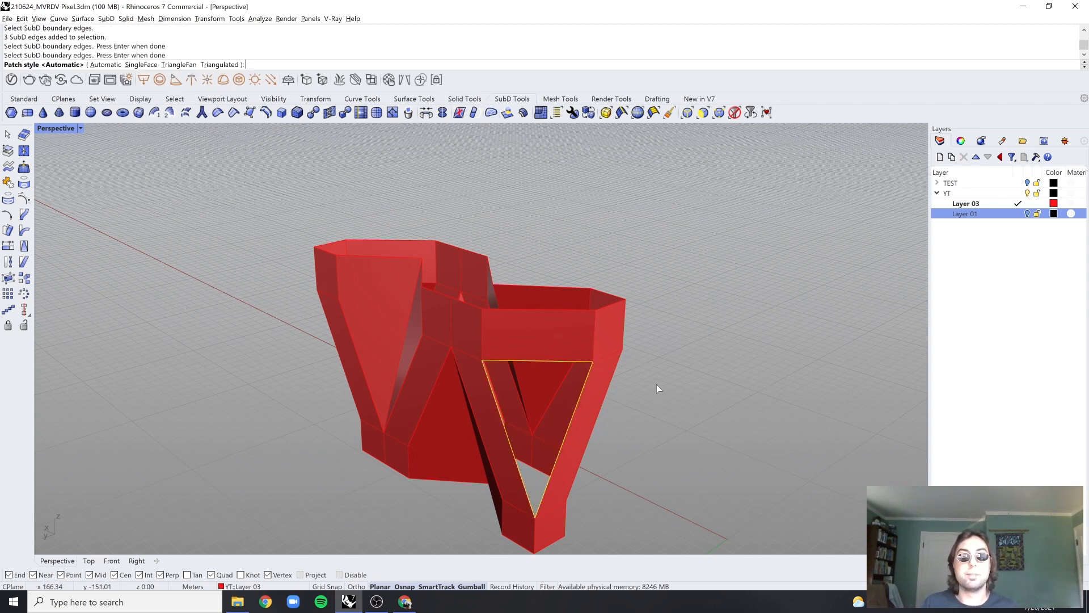
key("Return")
Preview the closed-side mass in smooth SubD display and return to flat display
right_click_drag(656, 383, 517, 441)
key("Tab")
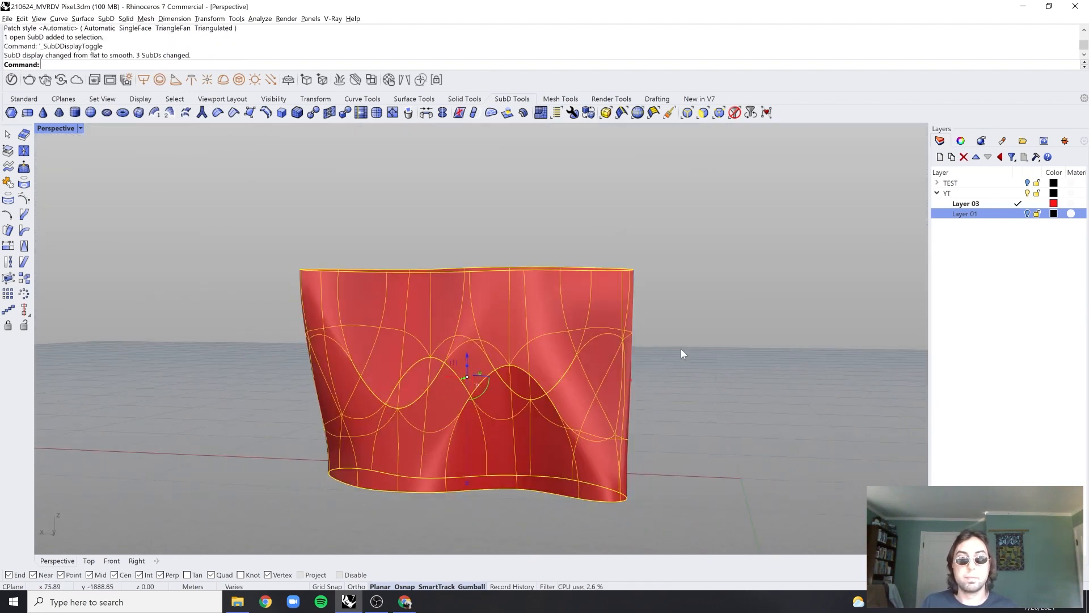
key("Tab")
Try filling the whole open top boundary loop using the Automatic patch style, and undo the fill
right_click_drag(695, 341, 603, 306)
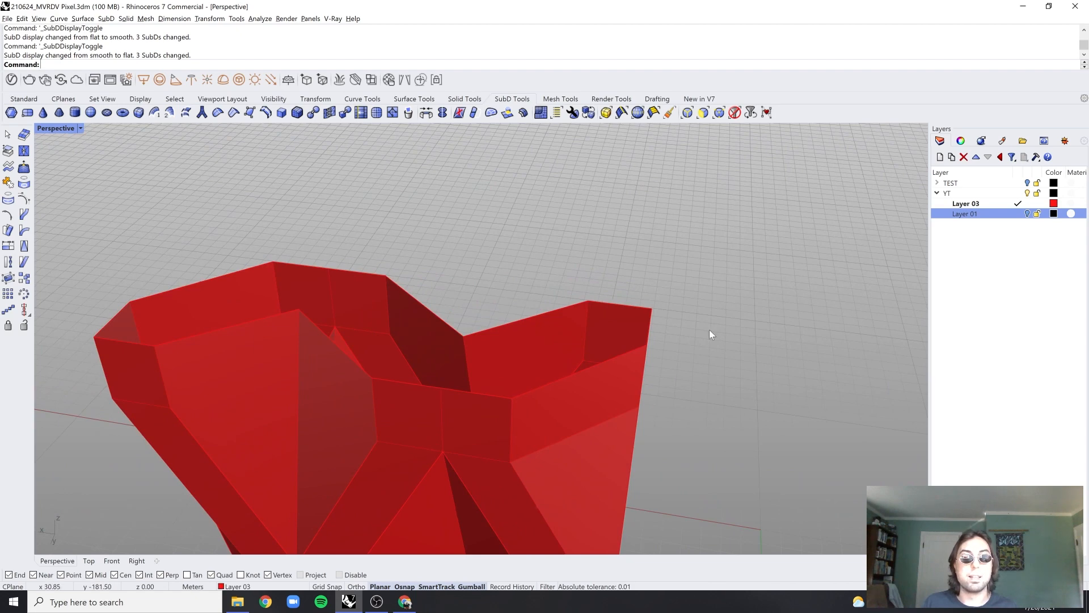
right_click_drag(709, 334, 536, 339)
double_click(536, 335)
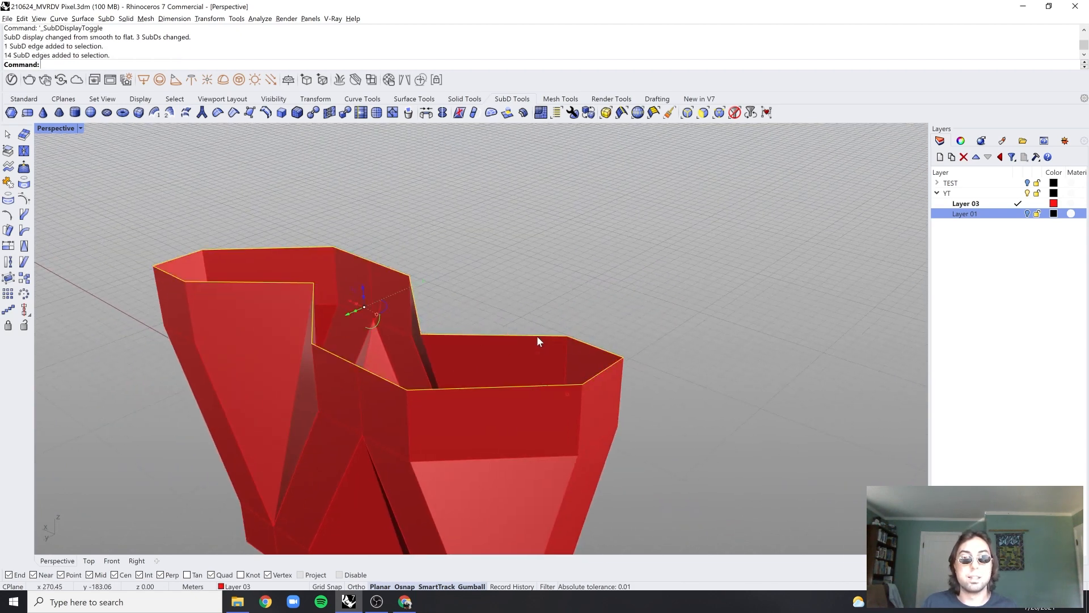
scroll(564, 307, "down", 2)
right_click(563, 305)
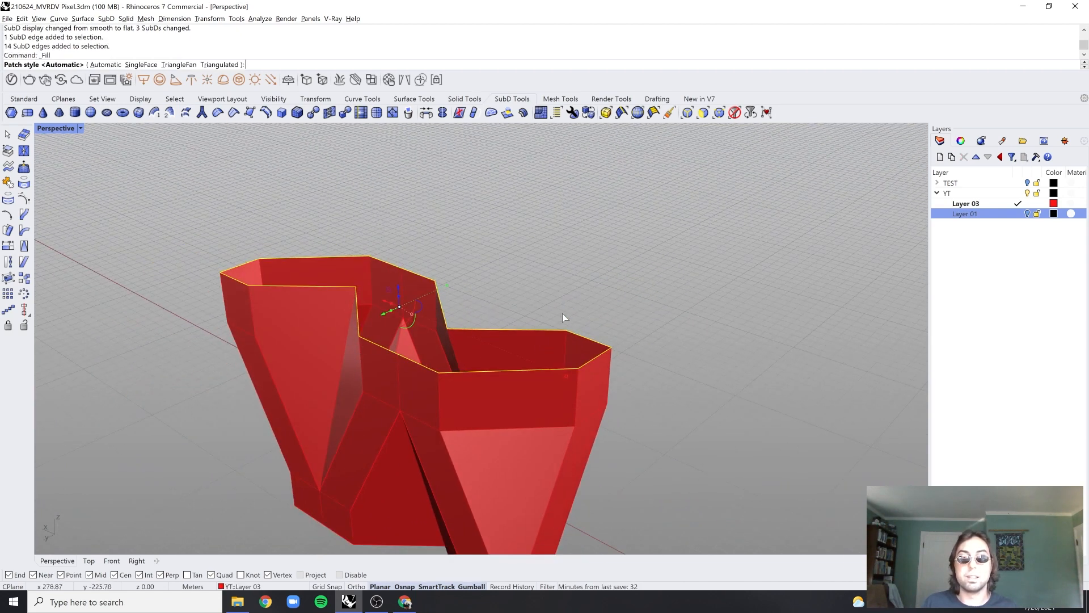
right_click(489, 189)
right_click(492, 196)
right_click_drag(491, 195, 527, 259)
key("ctrl+z")
right_click_drag(437, 253, 530, 271)
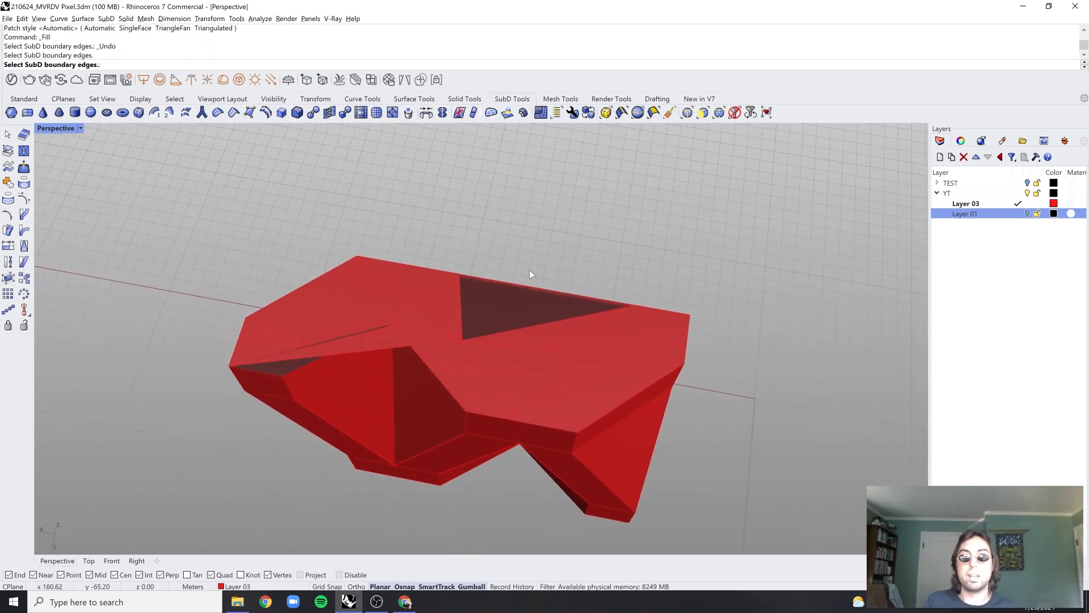
key("ctrl+z")
key("Escape")
key("ctrl+z")
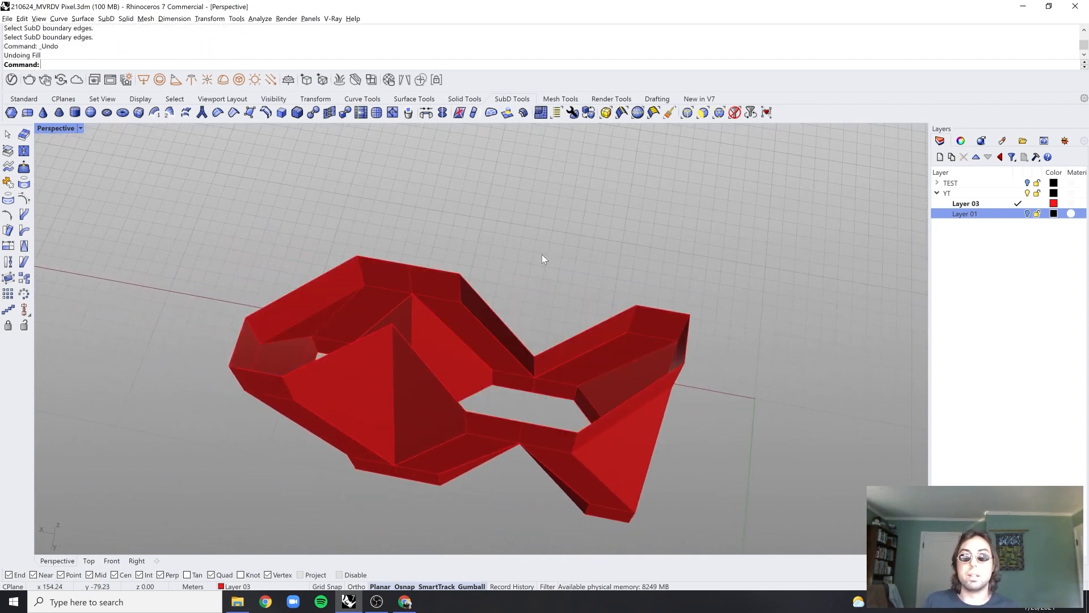
Bridge the two long facing rim edges across the top of the first lobe
right_click_drag(380, 305, 468, 285)
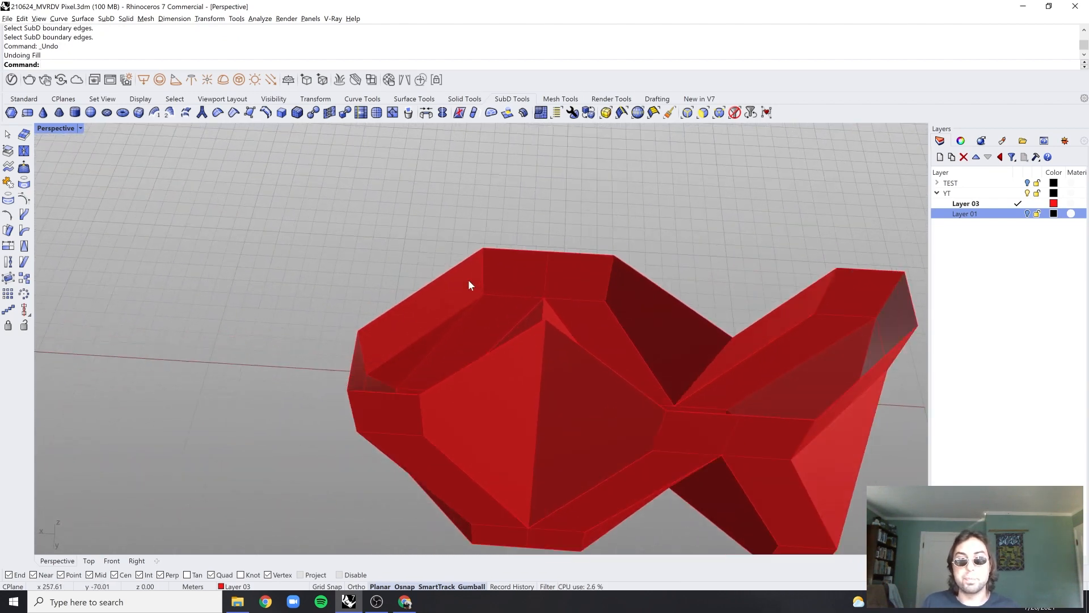
left_click(413, 289)
left_click(470, 363, "shift")
left_click(503, 220)
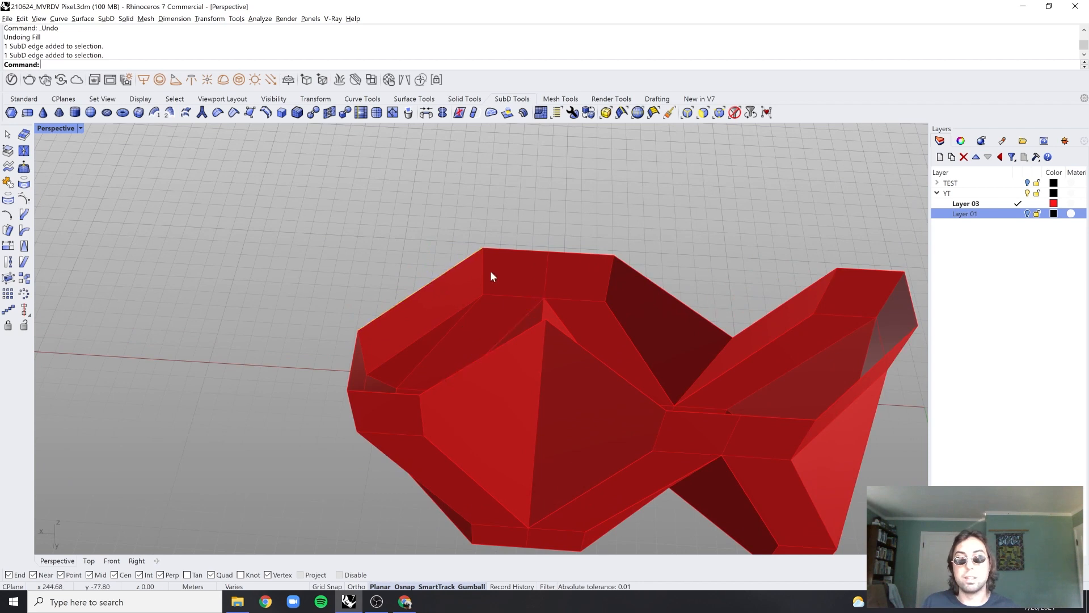
right_click_drag(489, 272, 459, 256)
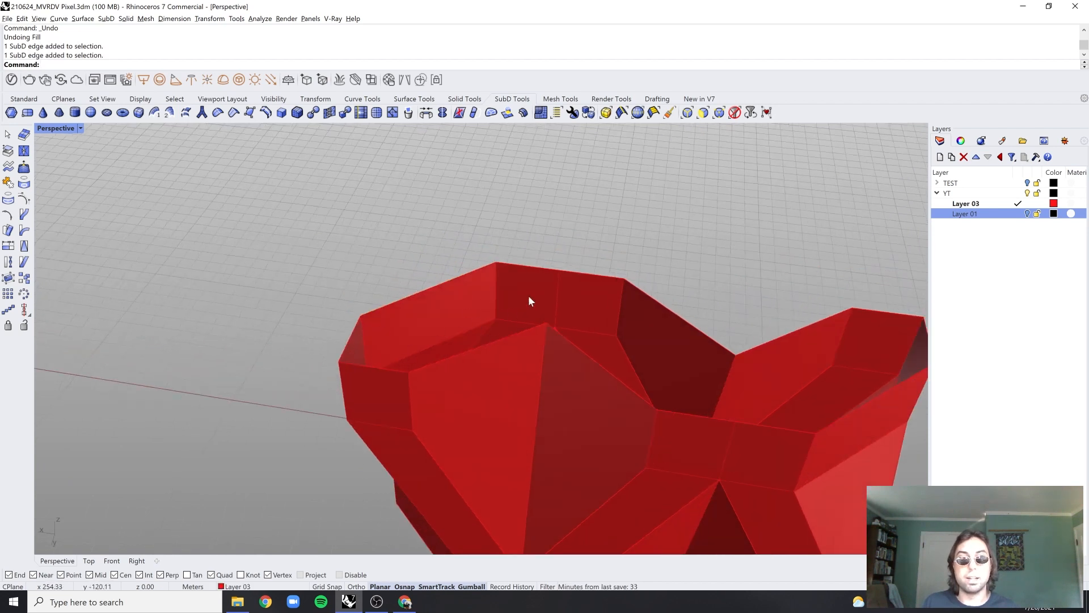
right_click_drag(590, 283, 557, 306, "shift")
scroll(507, 296, "up", 2)
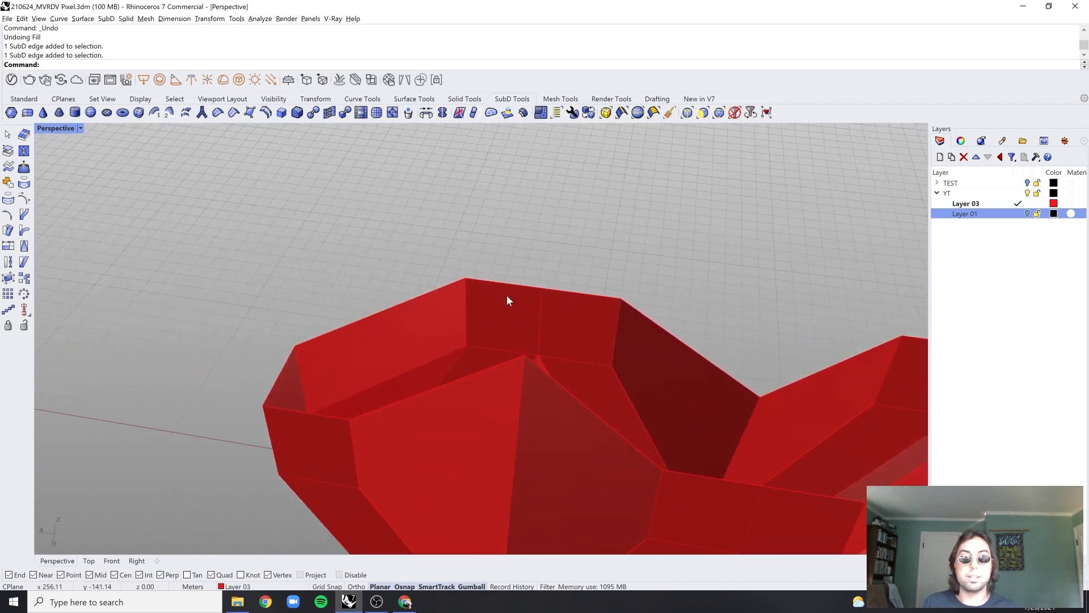
left_click(399, 315)
right_click_drag(452, 339, 418, 384)
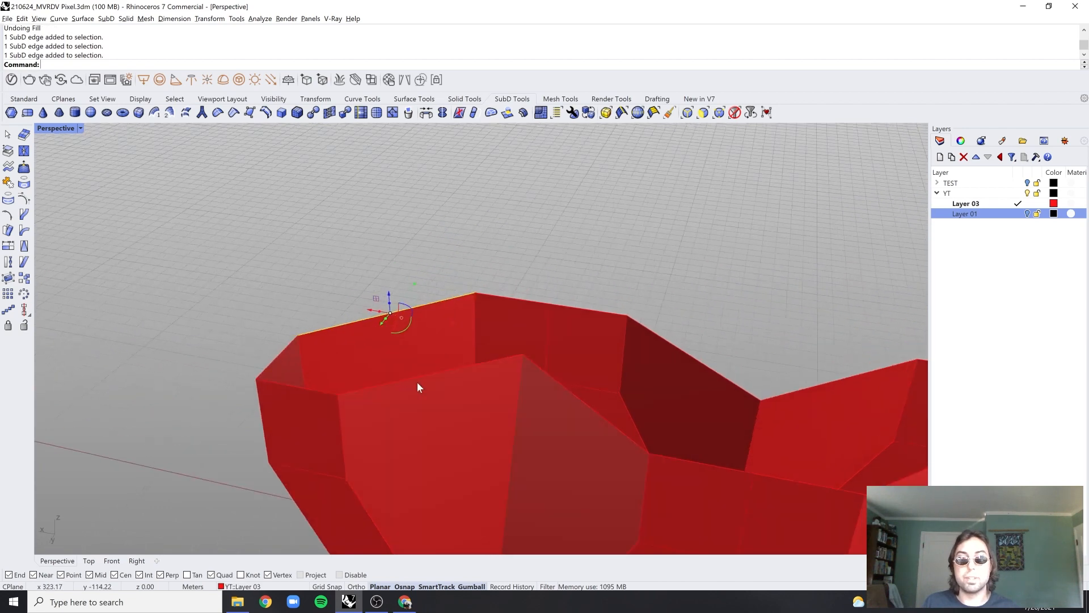
left_click(417, 383, "shift")
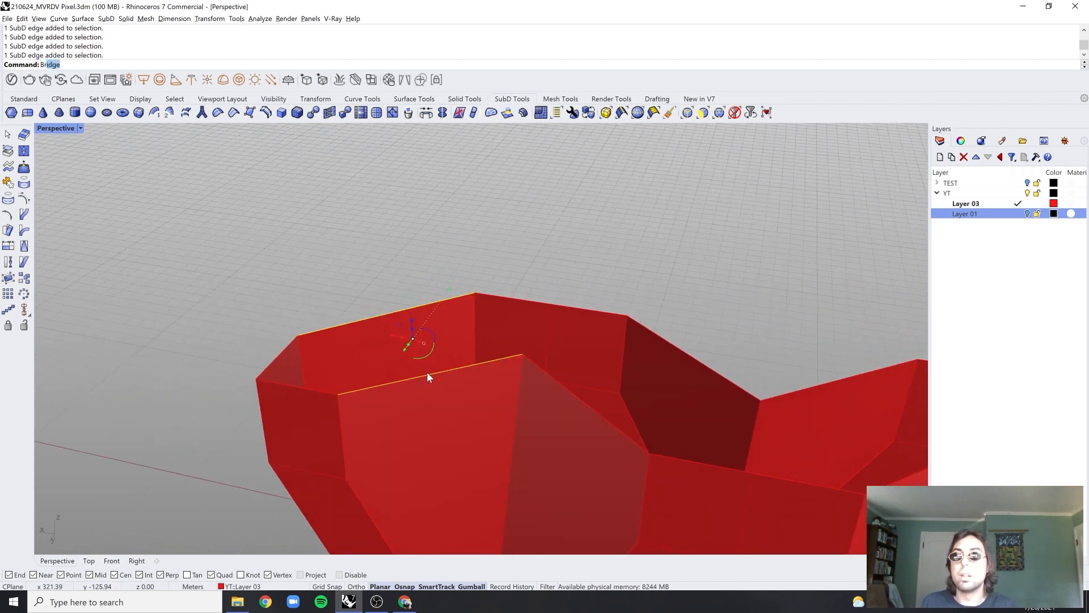
key("Return")
key("Return")
Bridge the two facing sloped rim edges across the middle of the top opening
right_click_drag(431, 367, 530, 363)
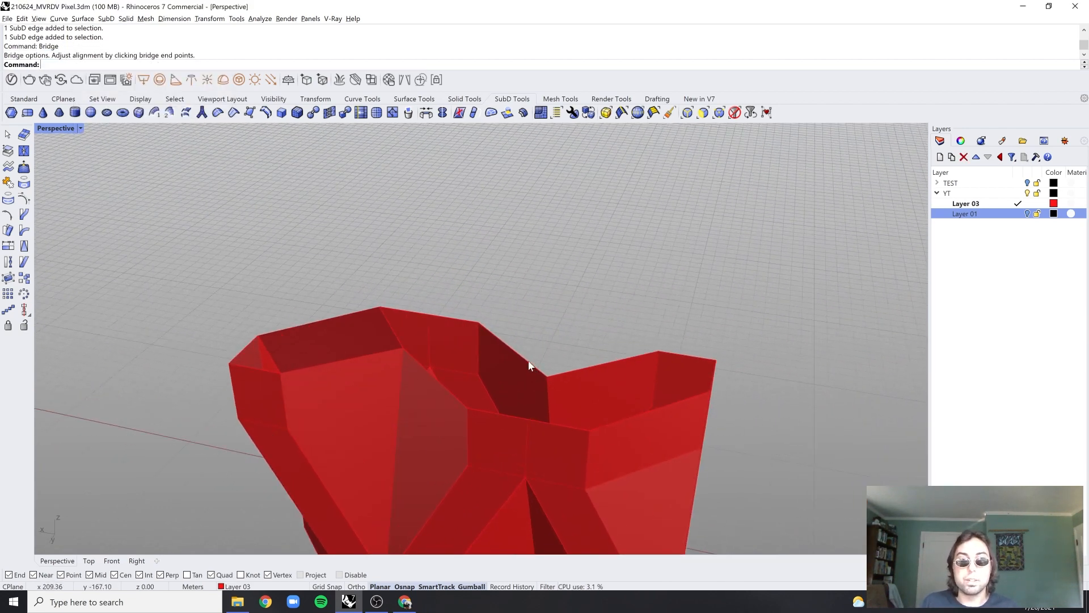
left_click(531, 363)
left_click(448, 392)
key("Return")
key("Return")
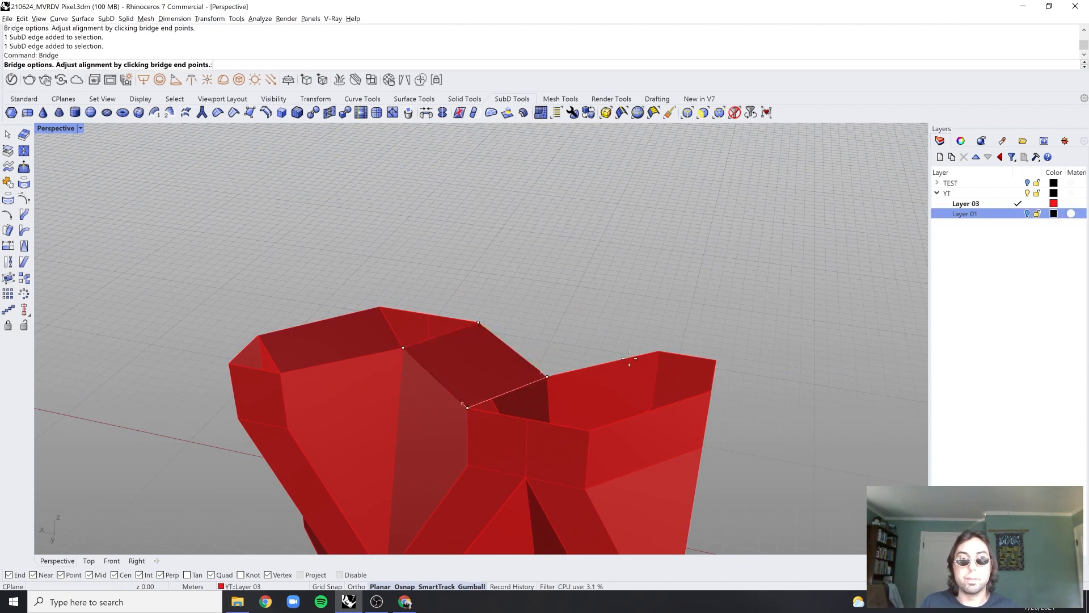
Bridge the two long facing rim edges across the top of the second lobe
left_click(594, 366)
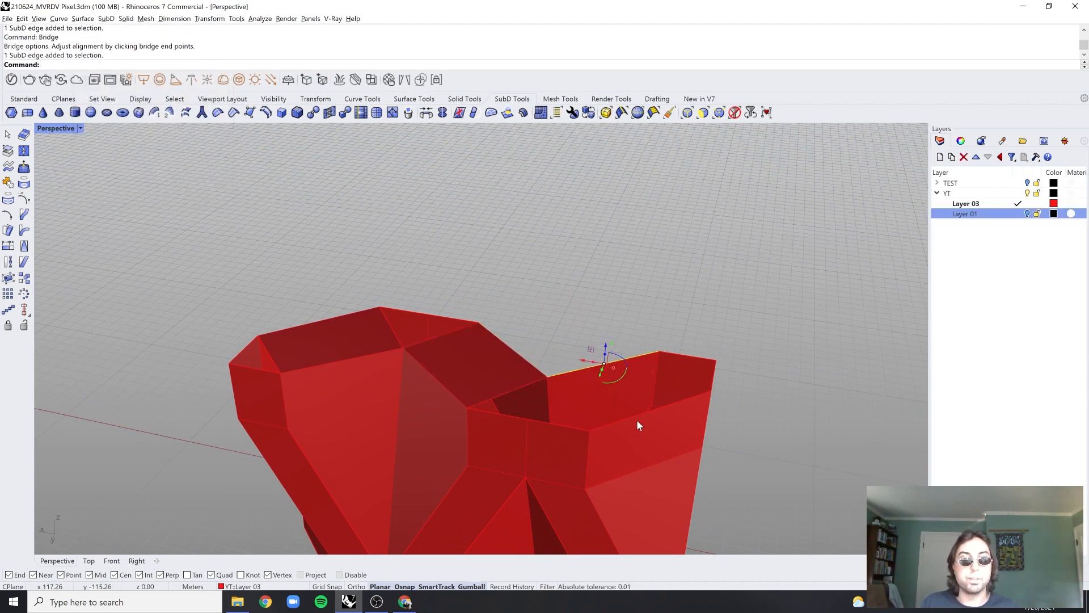
left_click(634, 416)
key("Return")
key("Return")
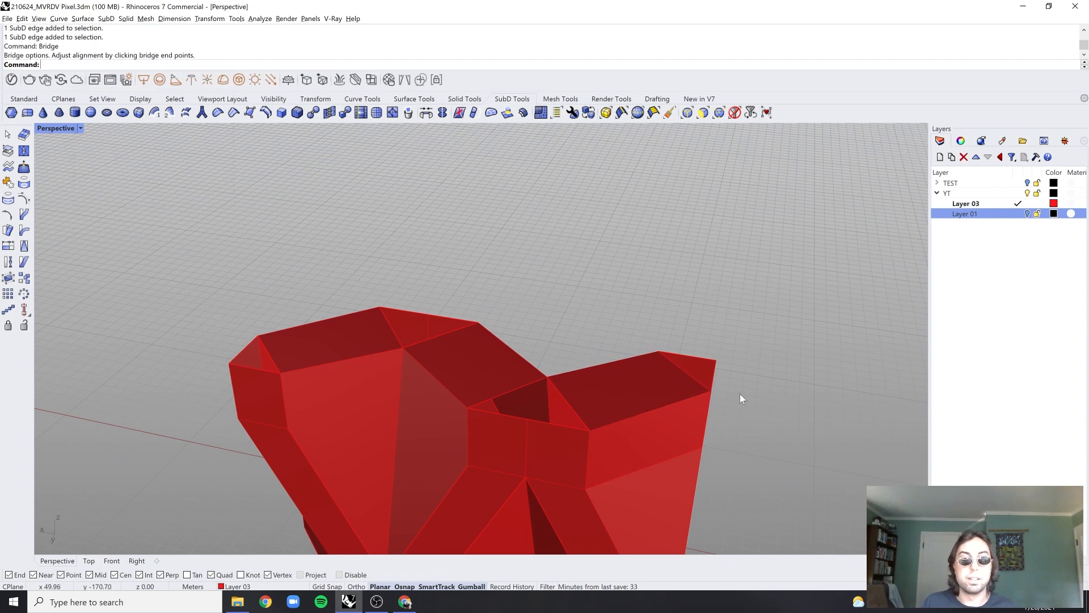
Fill the open triangular end at the tip of the second lobe's top using the Automatic patch style
double_click(696, 378)
right_click_drag(696, 377, 666, 378)
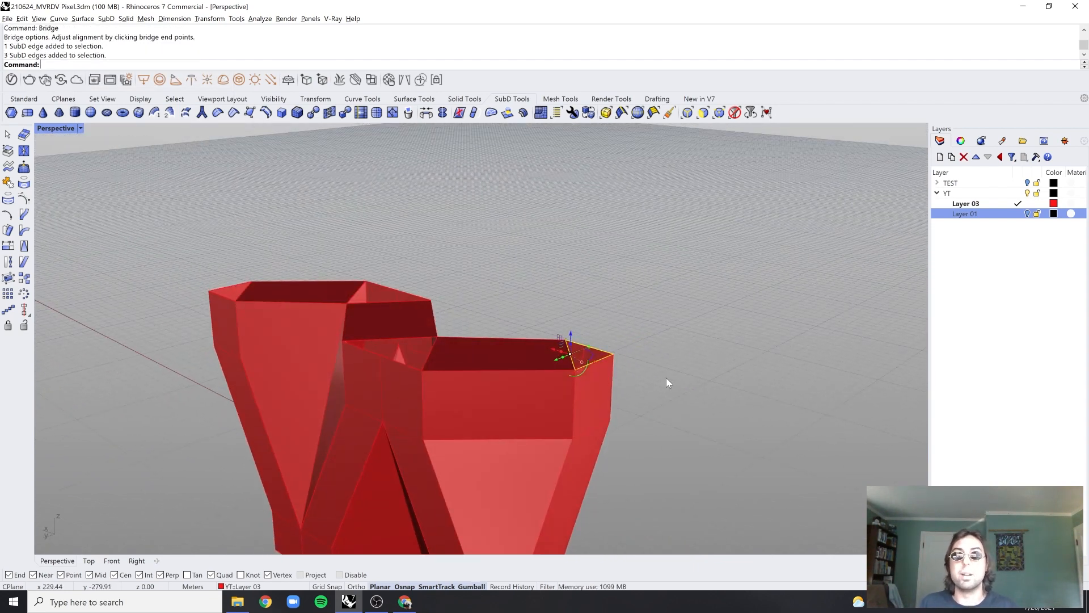
left_click(491, 112)
key("Return")
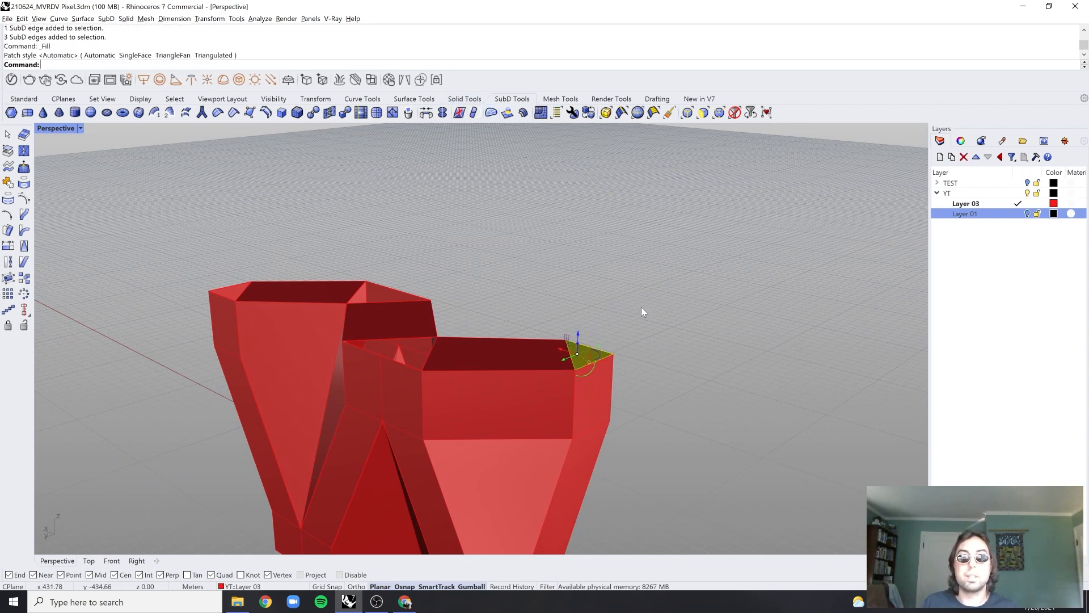
Fill the remaining opening between the middle bridge and the second lobe's bridge using the Automatic patch style
key("Return")
right_click_drag(646, 304, 495, 376)
left_click(495, 379)
key("Return")
key("Return")
key("Return")
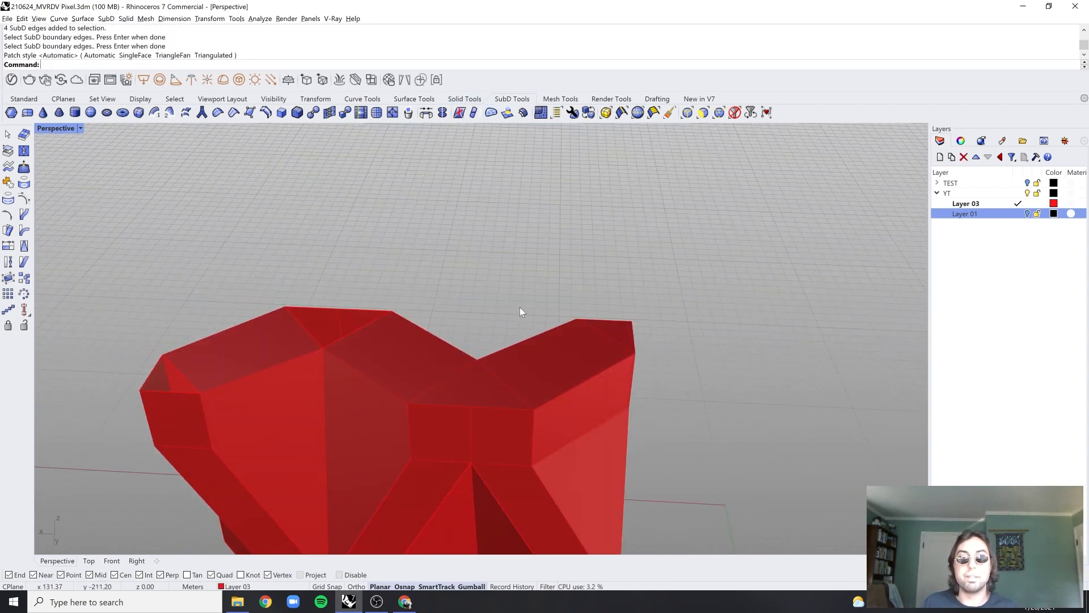
Fill the triangular opening between the first lobe's bridge and the middle bridge using the Automatic patch style
right_click_drag(488, 308, 596, 316, "shift")
left_click(483, 343)
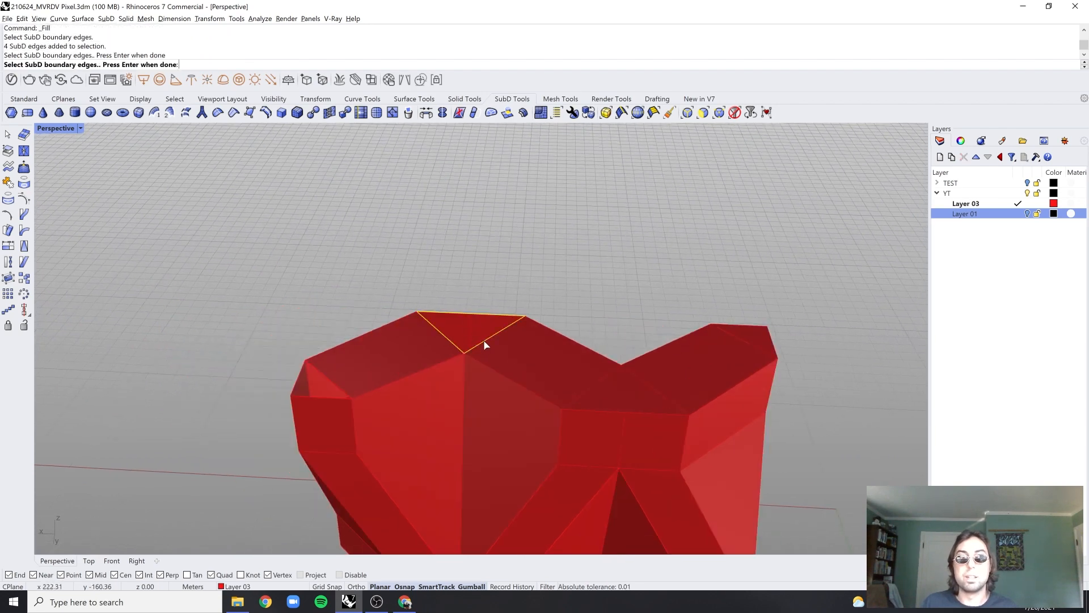
key("Return")
key("Return")
Fill the triangular opening at the outer tip of the first lobe's top using the Automatic patch style
right_click_drag(395, 367, 472, 346, "shift")
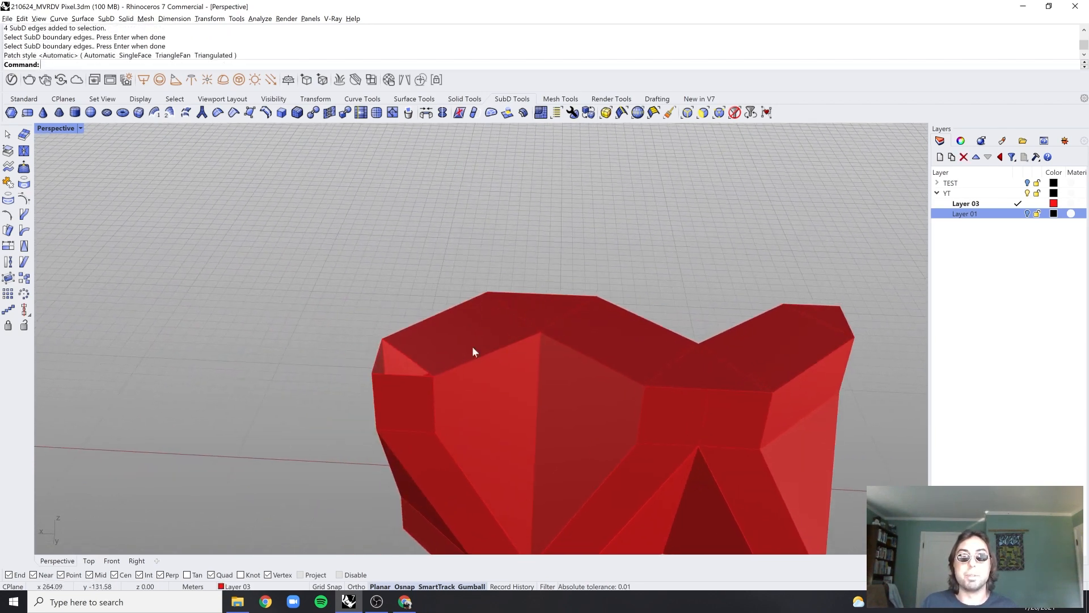
double_click(421, 363, "ctrl+shift")
key("Return")
key("Return")
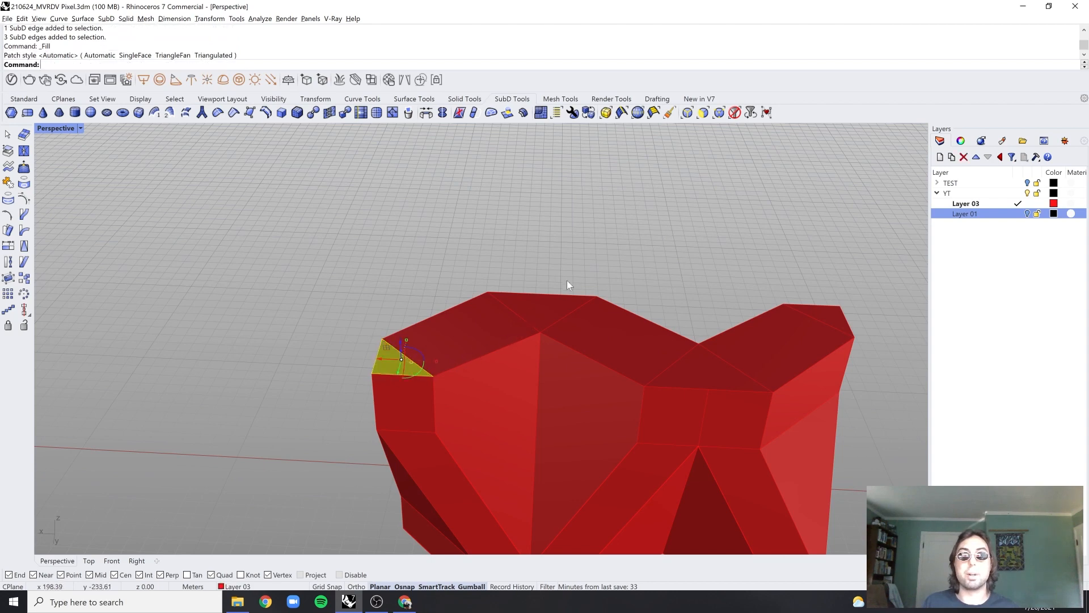
left_click(594, 283)
Bridge the two facing long rim edges across one lobe of the mass's open underside
scroll(594, 282, "down", 2)
right_click_drag(594, 283, 505, 437)
scroll(432, 426, "up", 2)
left_click(390, 410, "ctrl+shift")
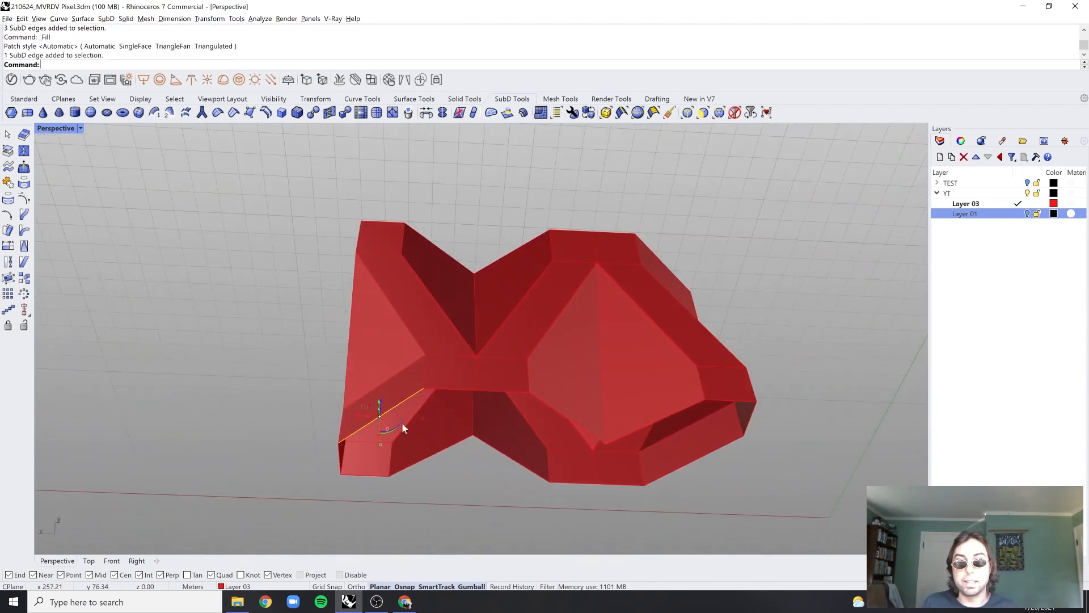
left_click(439, 450, "ctrl+shift")
key("Return")
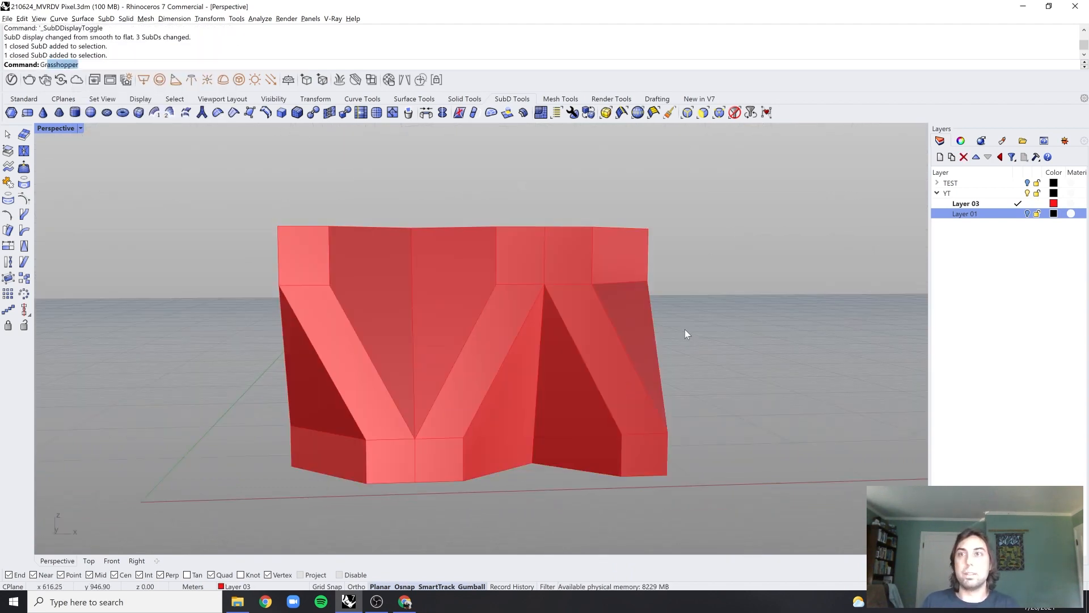
Open Grasshopper from Rhino and select the closed SubD tower mass in the viewport
type("asshopper")
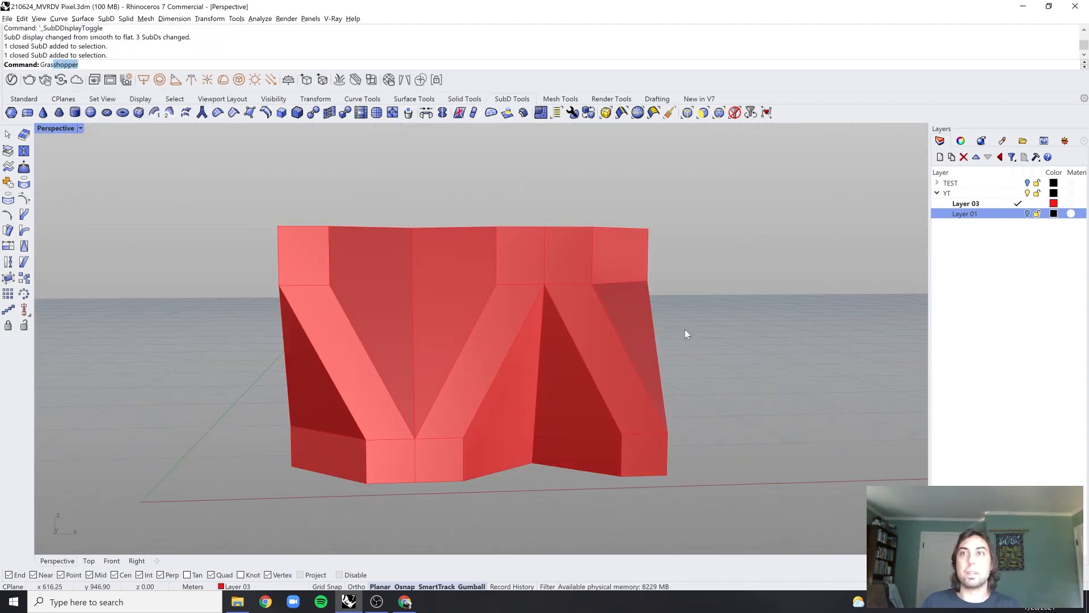
key("Return")
scroll(408, 379, "down", 2)
right_click_drag(383, 386, 202, 406, "shift")
left_click(244, 378)
Add a SubD parameter beside the Brep parameter at the start of the voxel definition
scroll(676, 326, "down", 4)
right_click_drag(593, 364, 826, 341)
scroll(826, 341, "down", 4)
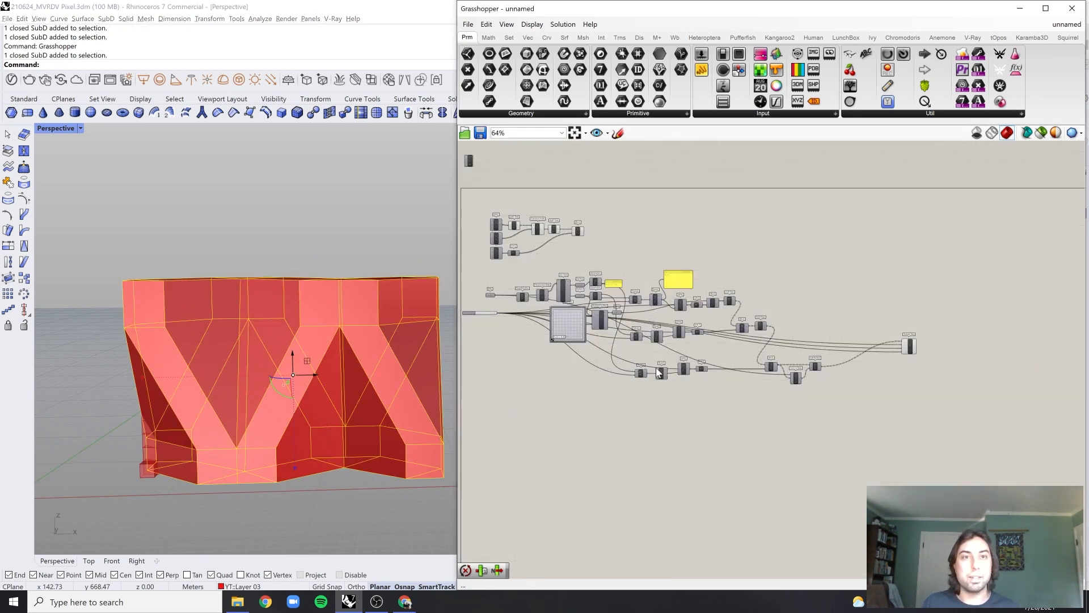
right_click_drag(656, 368, 789, 372)
scroll(624, 279, "up", 7)
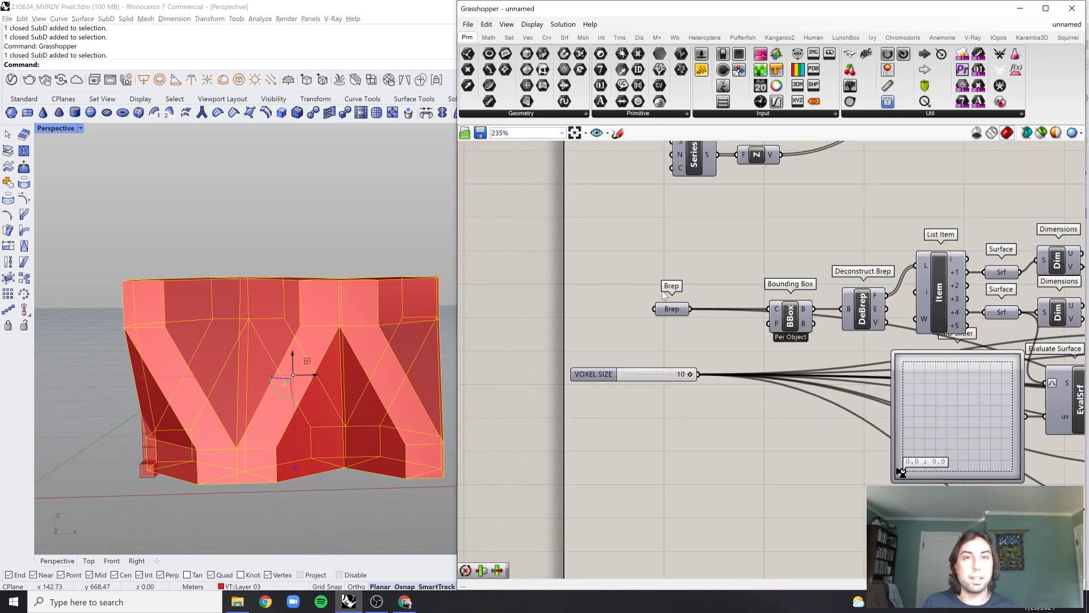
scroll(664, 292, "up", 2)
double_click(587, 279)
type("subd")
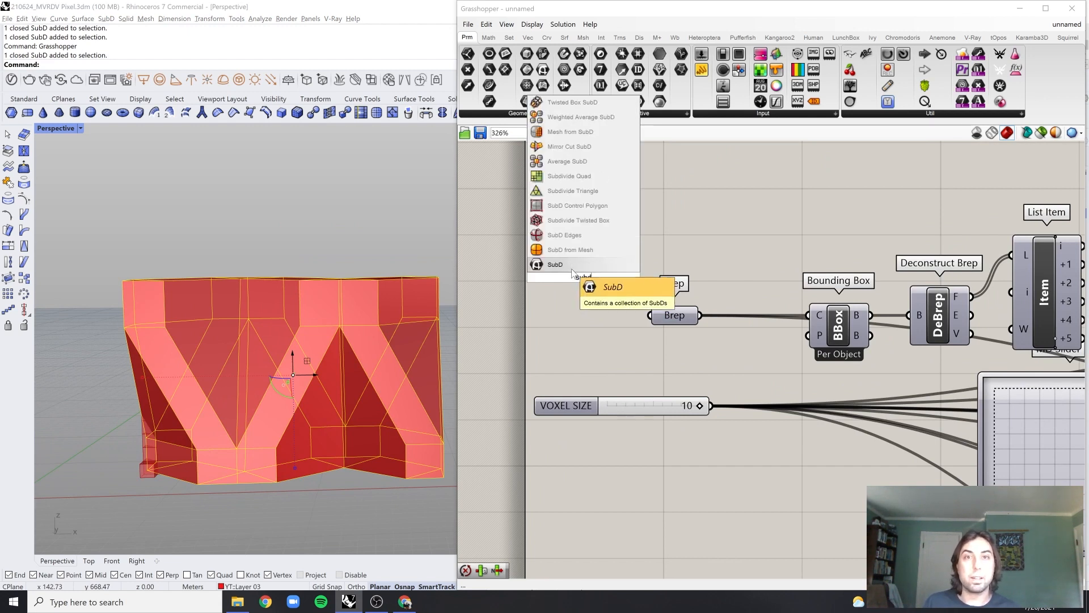
key("Return")
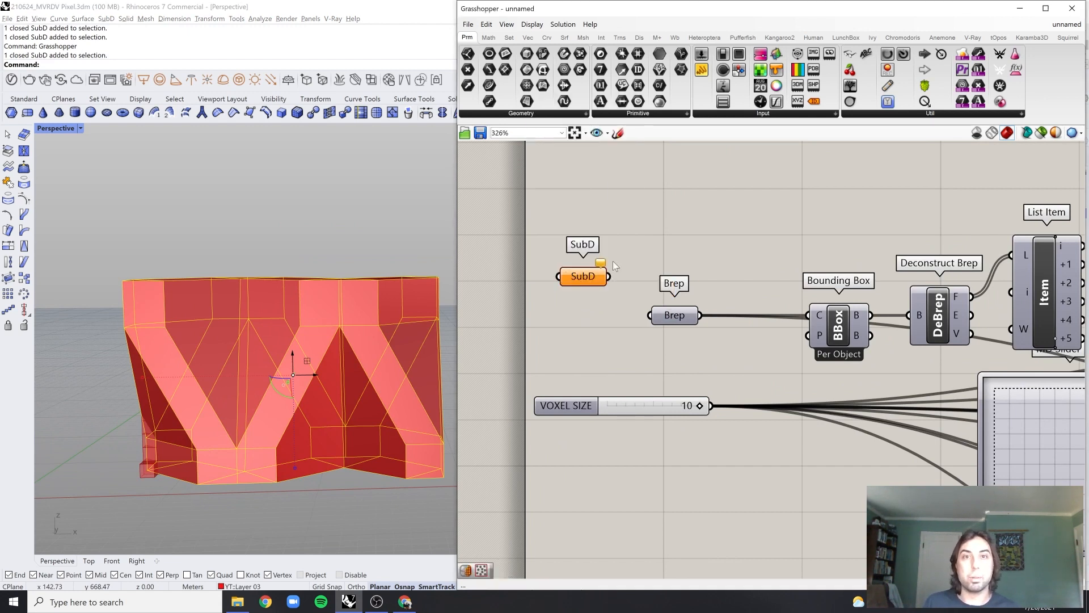
Reference the closed SubD tower mass in the new SubD parameter
left_click(363, 321)
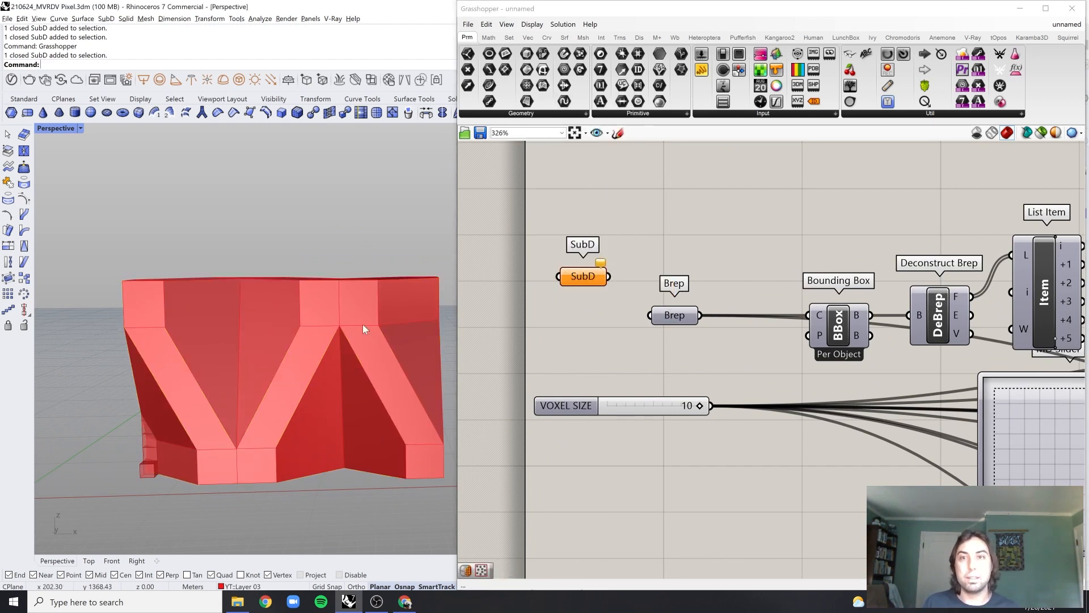
right_click(590, 278)
left_click(658, 398)
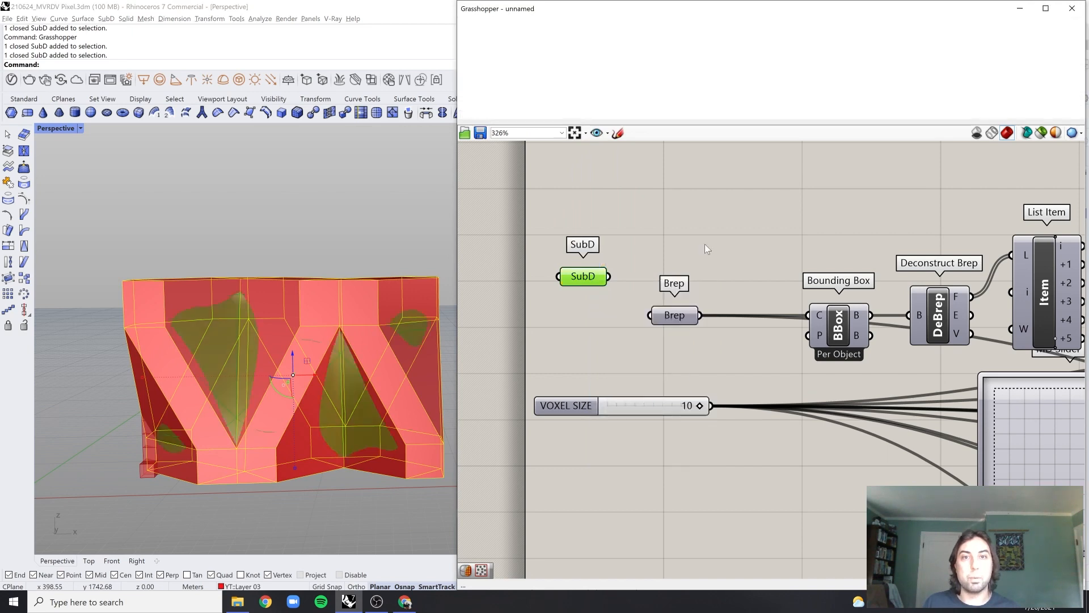
key("Escape")
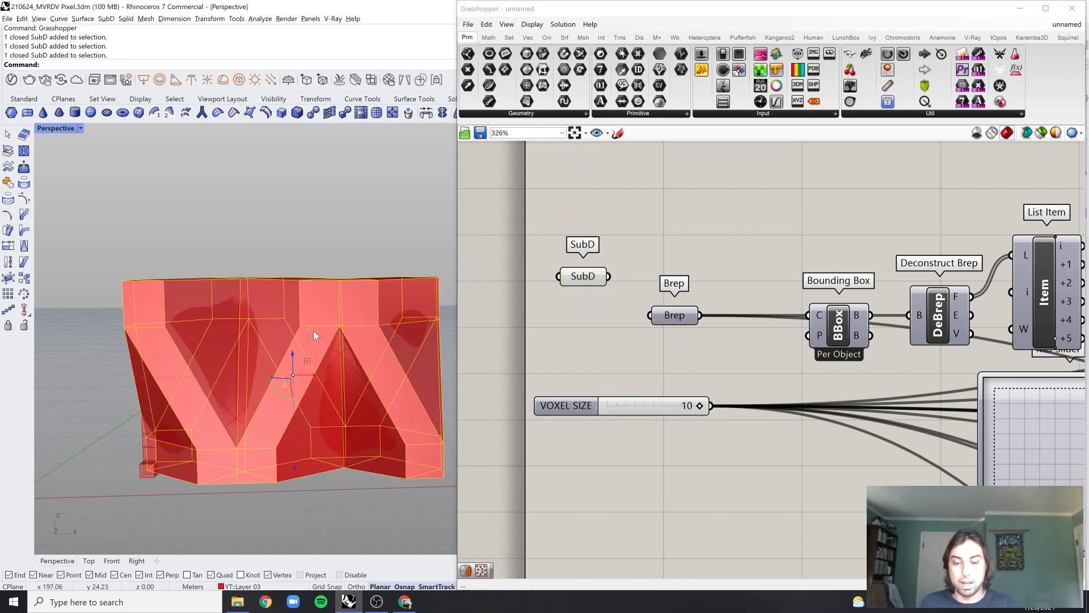
Hide the SubD tower in Rhino and connect the SubD parameter to the Brep parameter
type("hide")
key("Return")
left_click_drag(609, 276, 642, 315)
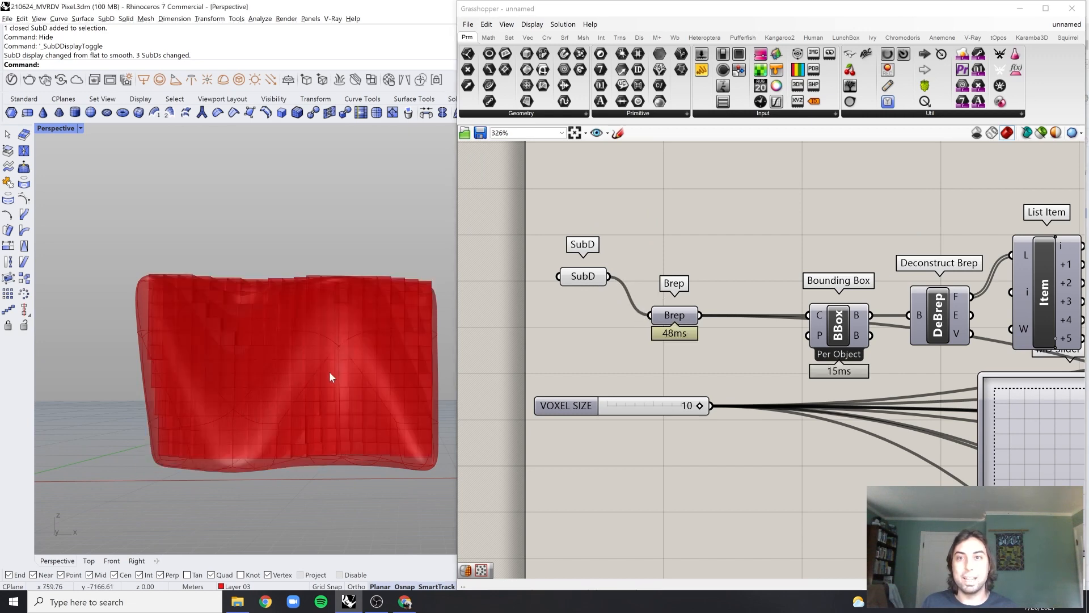
right_click_drag(329, 371, 329, 412)
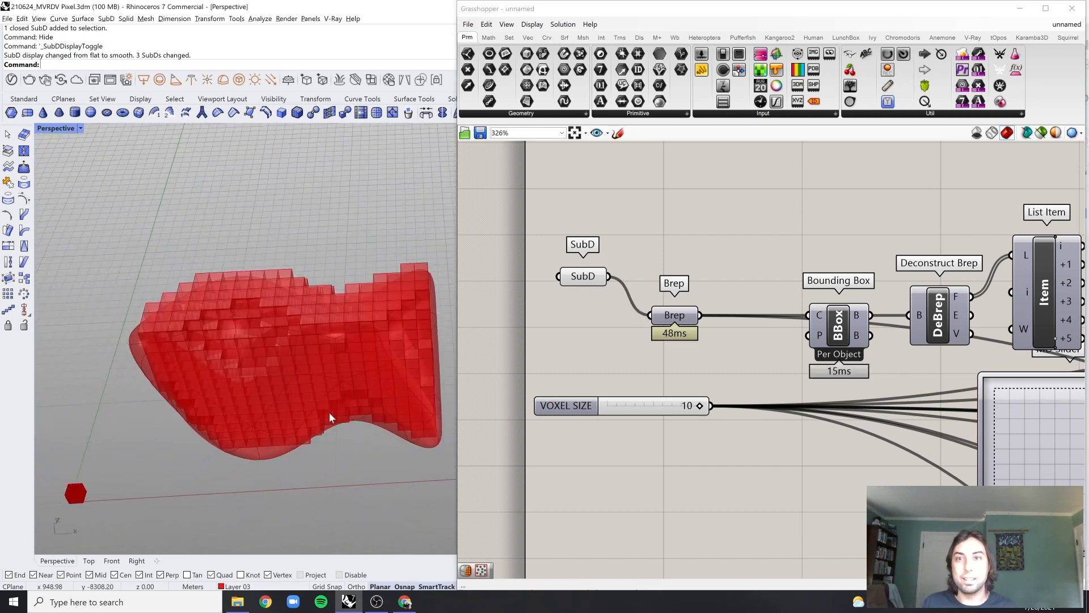
Turn off the preview of the SubD parameter so only the voxels are displayed
left_click(581, 277)
right_click(636, 210)
left_click(675, 221)
left_click(731, 222)
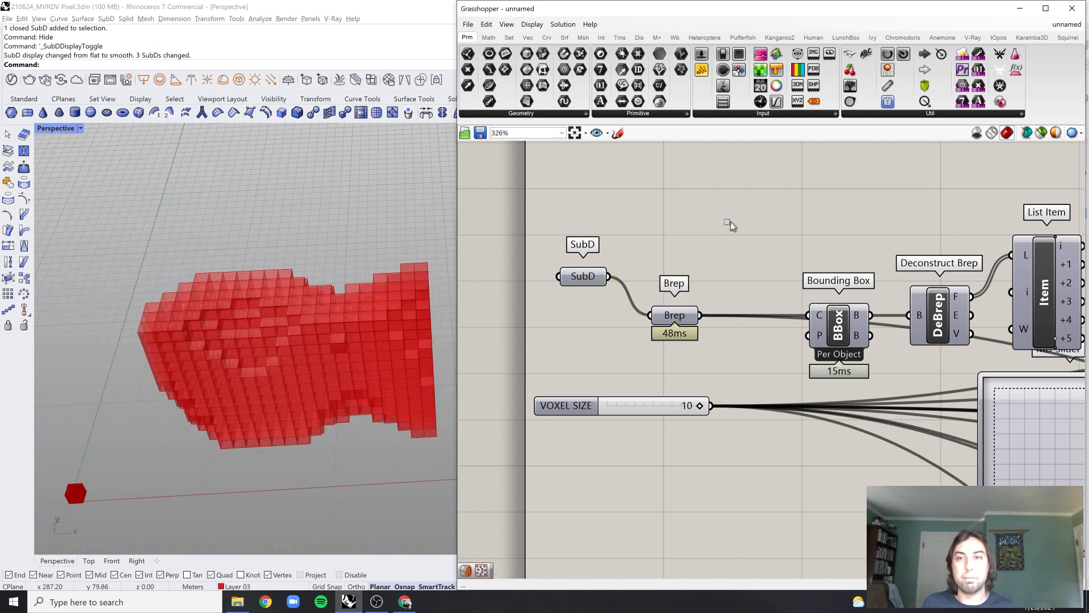
right_click_drag(397, 272, 394, 360)
scroll(391, 368, "down", 2)
scroll(755, 278, "down", 4)
right_click_drag(754, 278, 490, 309)
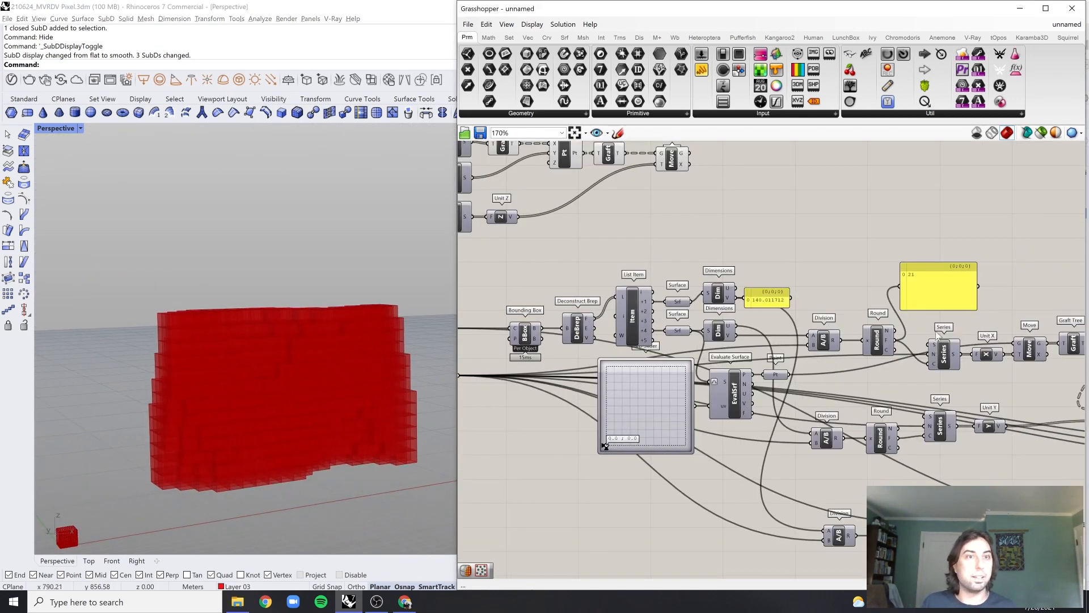
right_click_drag(938, 336, 706, 328)
right_click_drag(1080, 326, 786, 273)
right_click_drag(1082, 413, 872, 387)
double_click(903, 362)
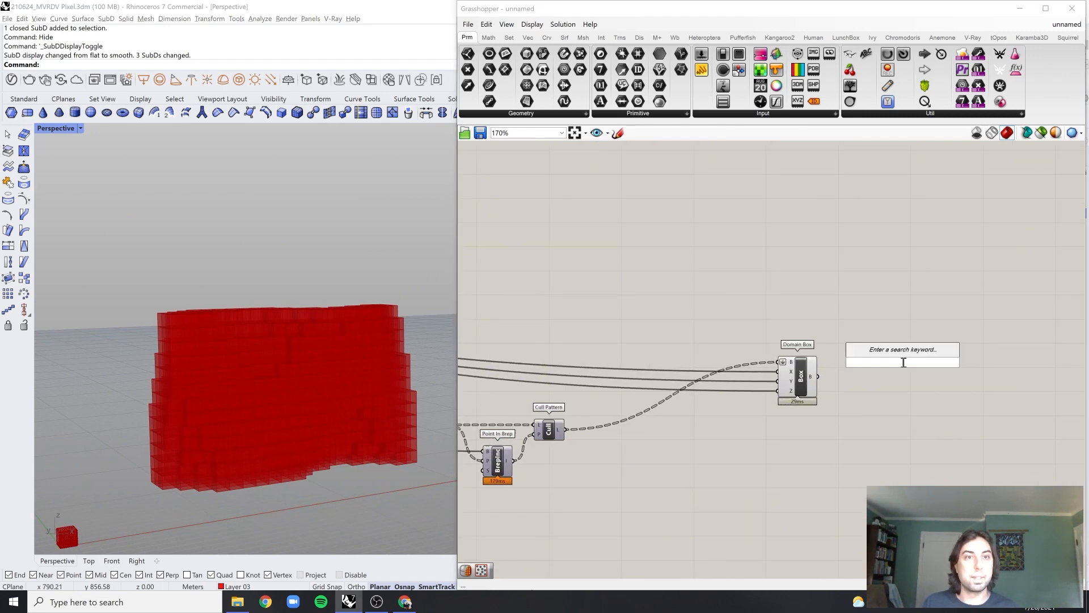
type("prev")
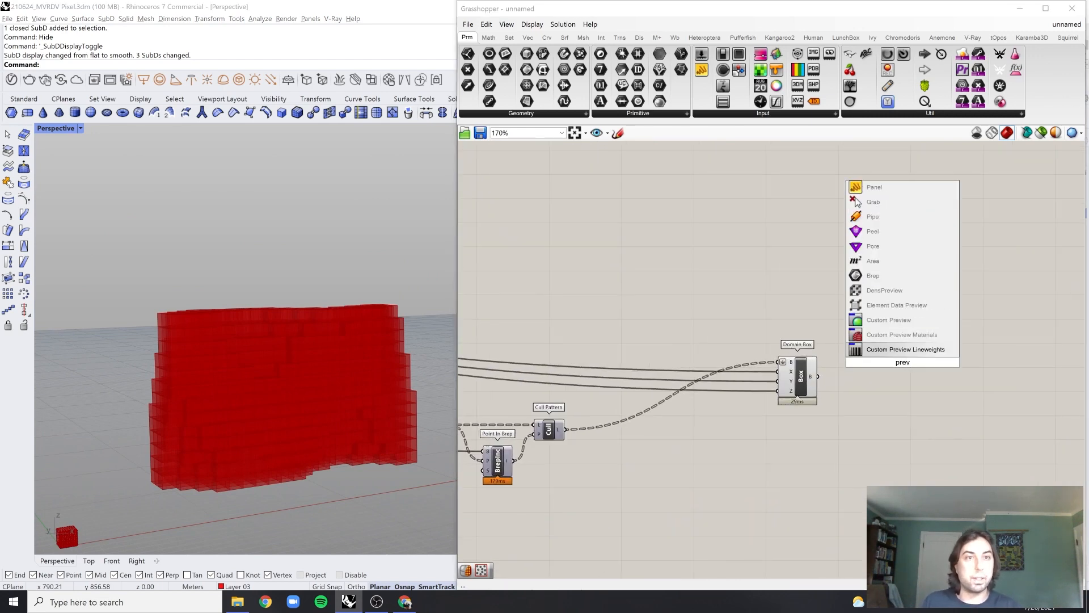
key("Up")
key("Return")
left_click(903, 362)
key("Delete")
Add a Custom Preview component after the Domain Box and connect the box output to its geometry input
double_click(904, 362)
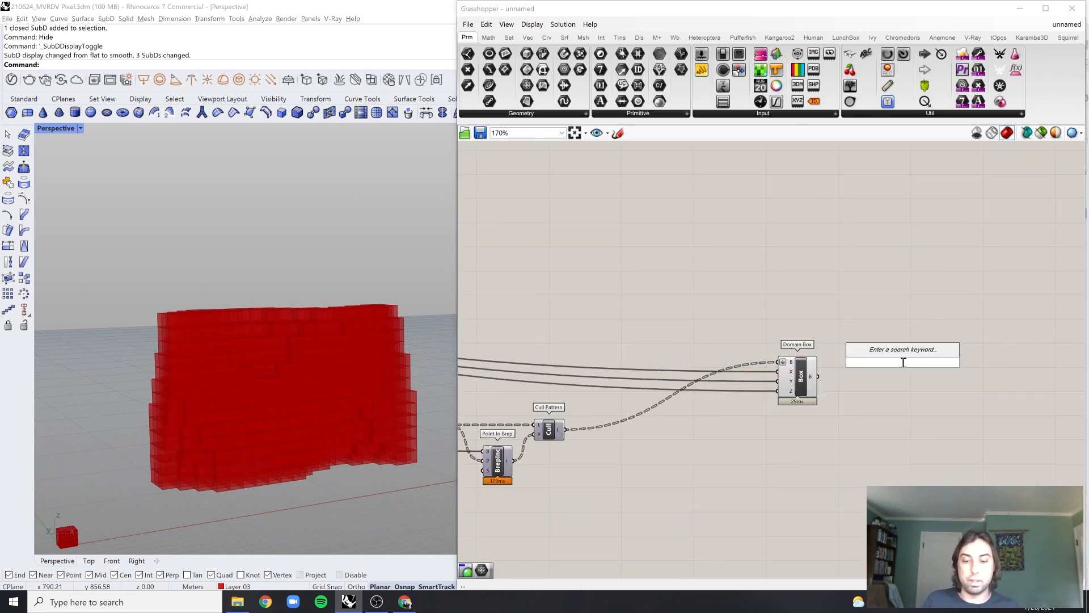
type("pre")
key("BackSpace")
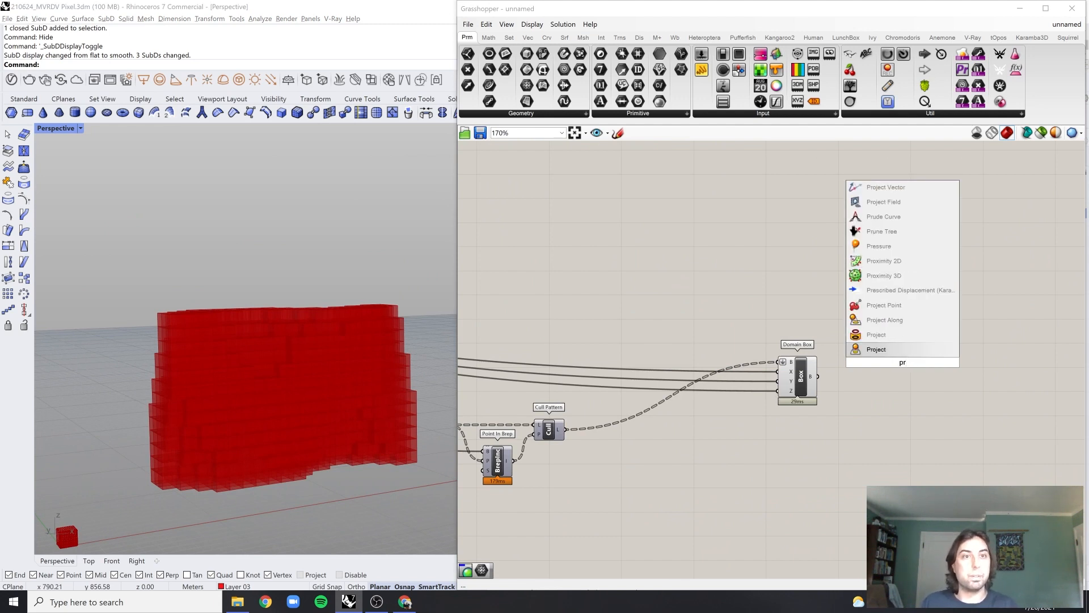
type("ev")
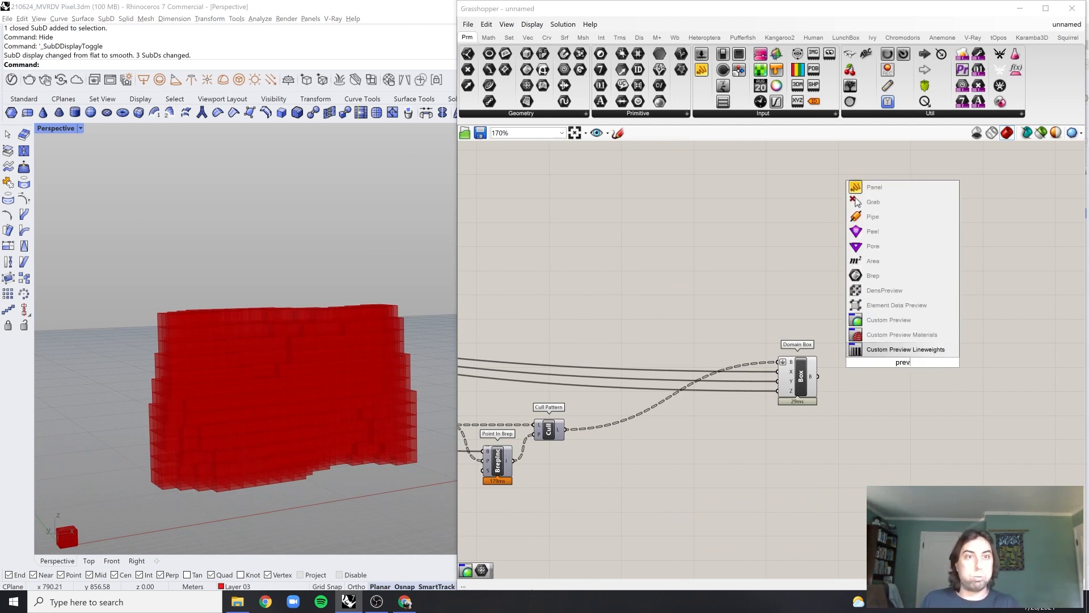
left_click(888, 320)
scroll(902, 362, "up", 4)
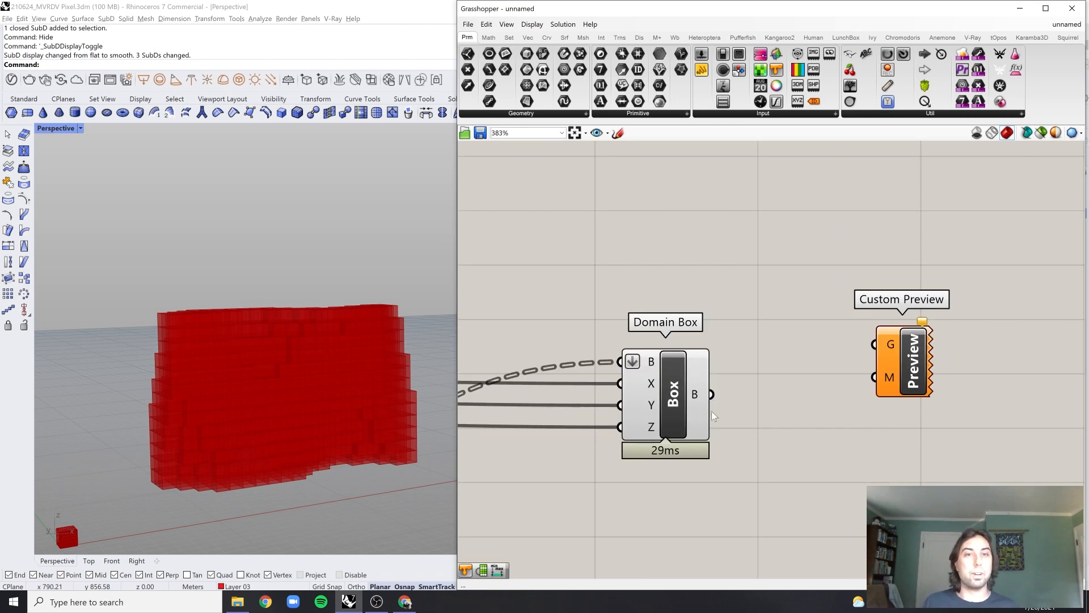
left_click_drag(874, 352, 876, 349)
left_click_drag(908, 363, 912, 413)
Add a white Colour Swatch and connect it to the Custom Preview's material input
double_click(836, 473)
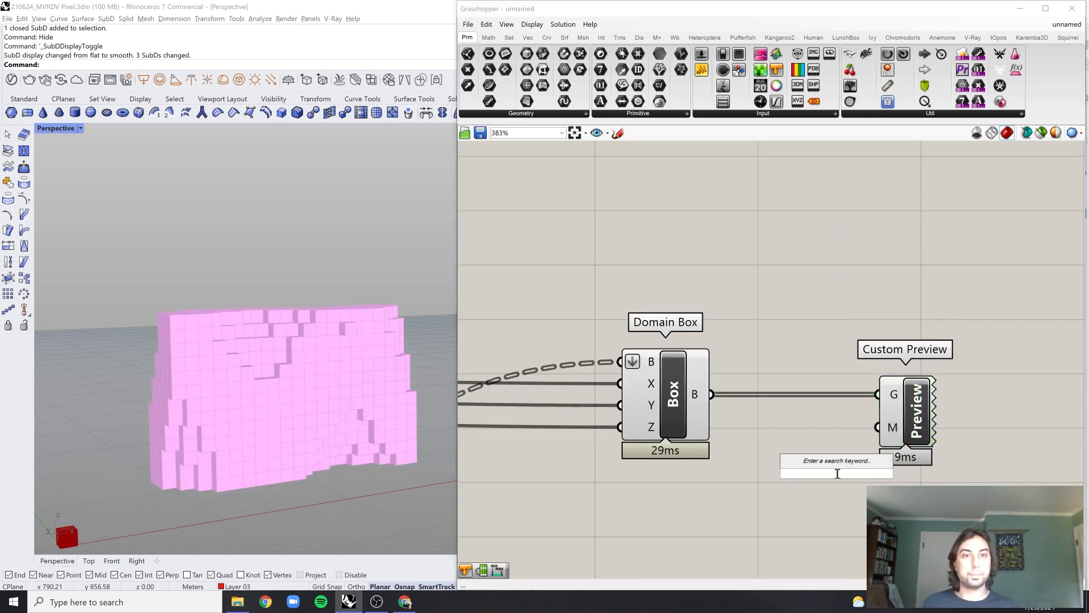
type("swa")
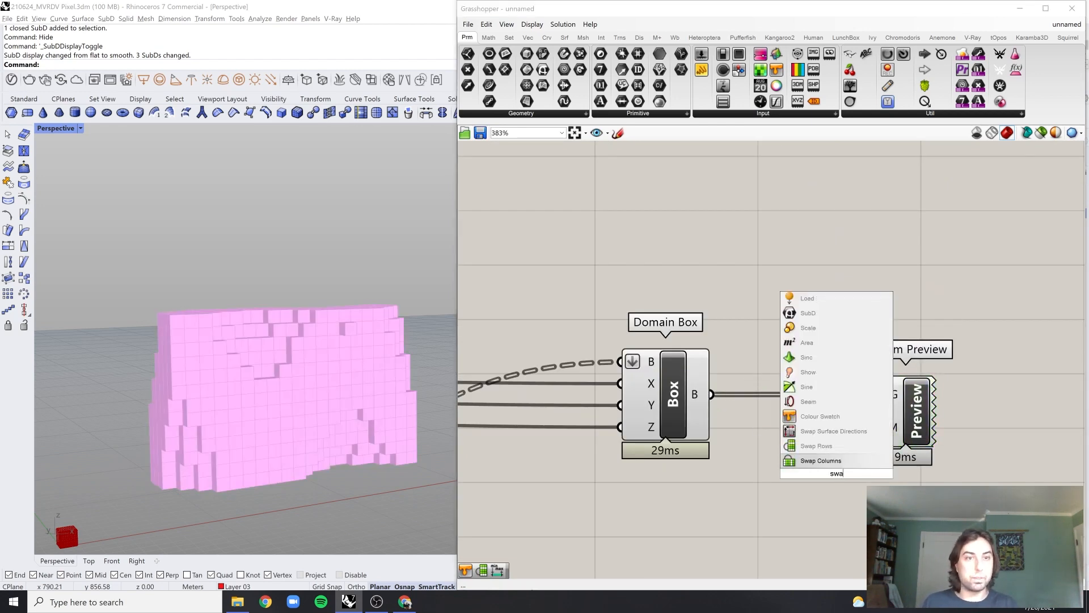
left_click(834, 418)
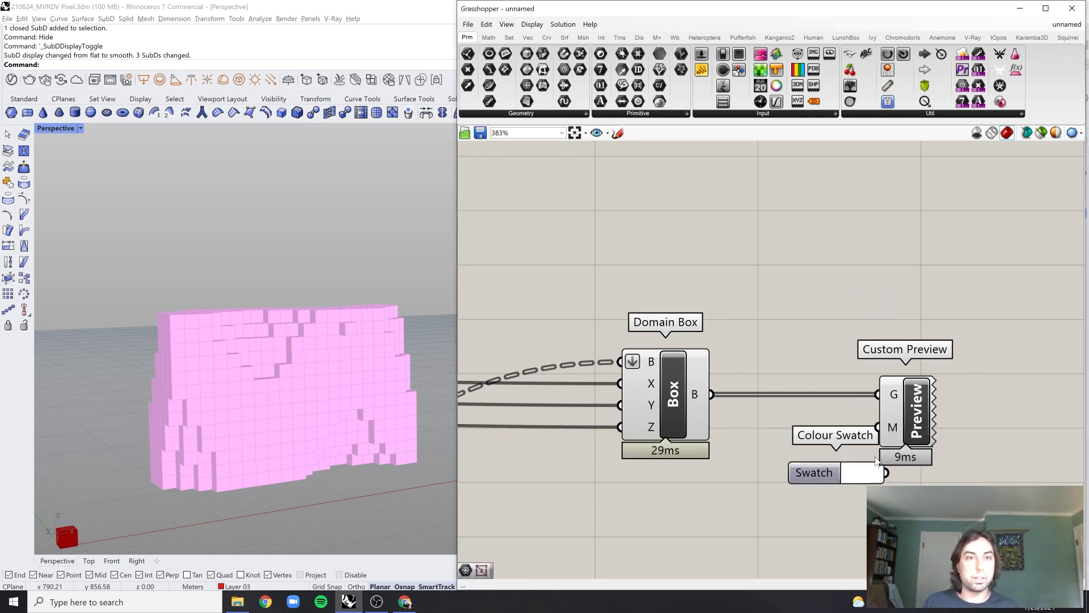
left_click(858, 473)
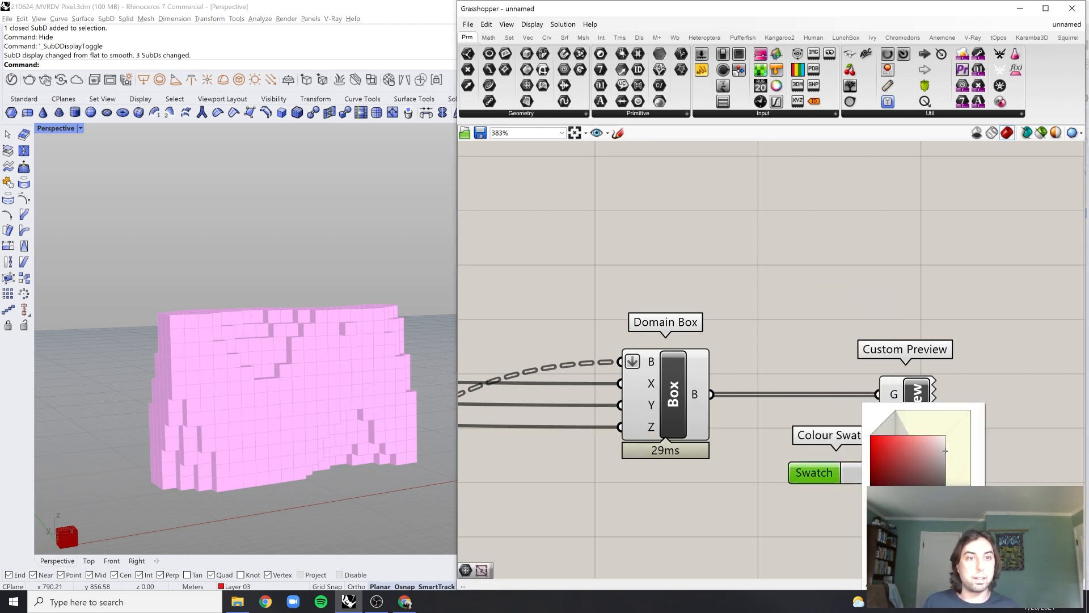
left_click(860, 474)
left_click_drag(892, 442, 890, 435)
left_click_drag(902, 419, 929, 419)
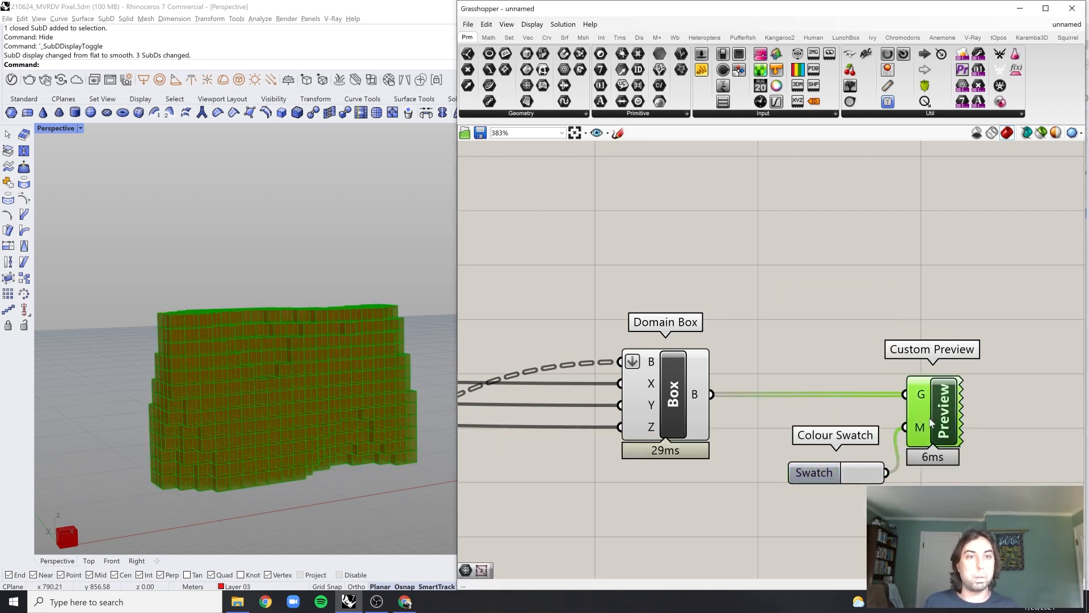
Turn off the preview of the Domain Box component
left_click(811, 352)
left_click(684, 413)
right_click(705, 298)
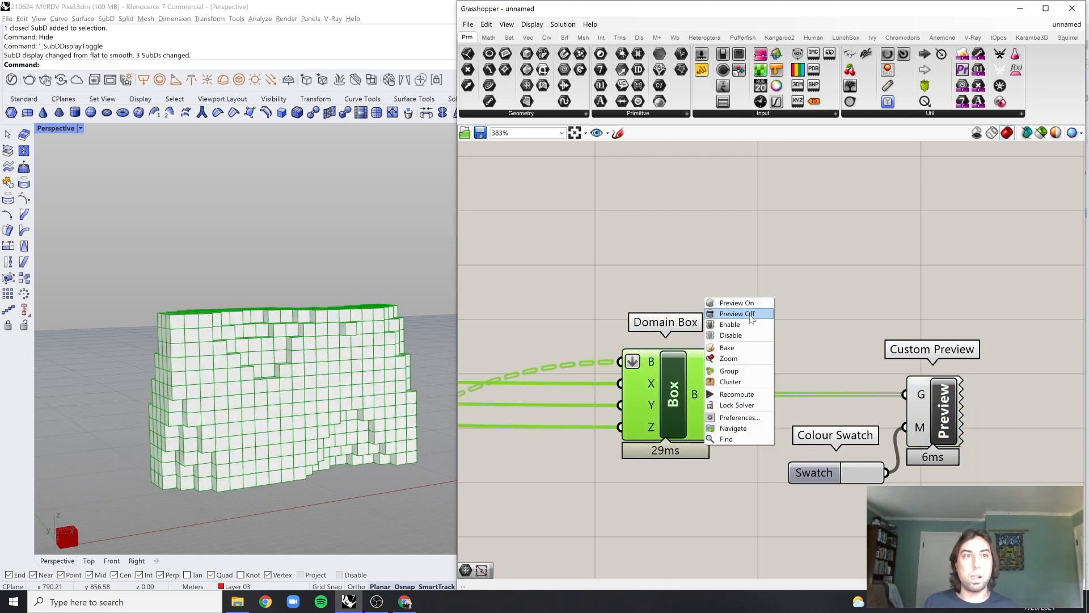
left_click(737, 314)
Show the hidden SubD tower in Rhino and switch its SubD display to flat for comparison with the voxels
right_click_drag(322, 351, 294, 364)
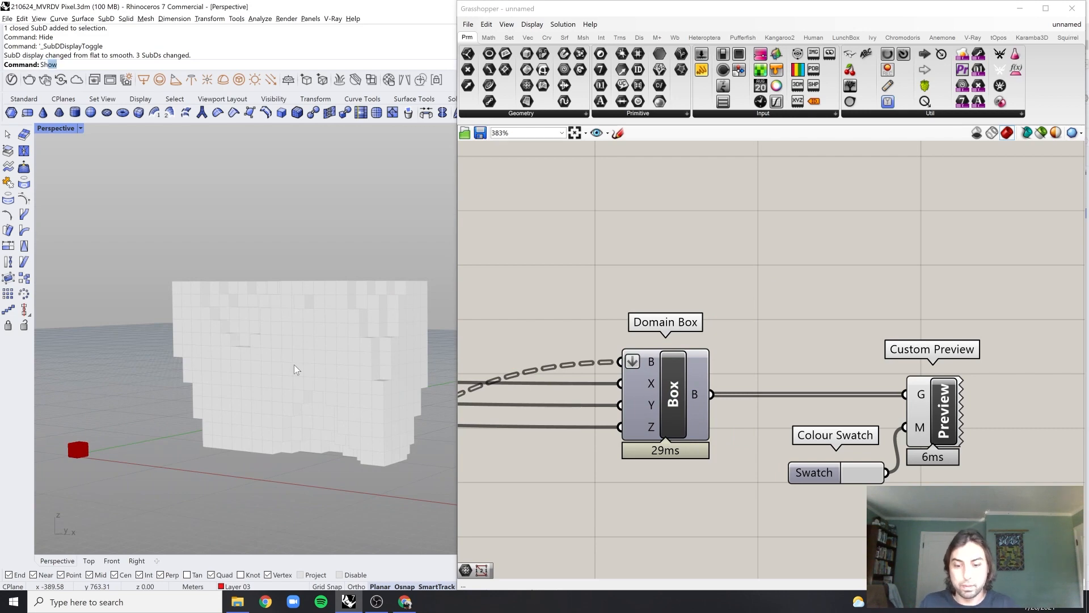
key("Return")
left_click(293, 364)
left_click(298, 244)
key("Tab")
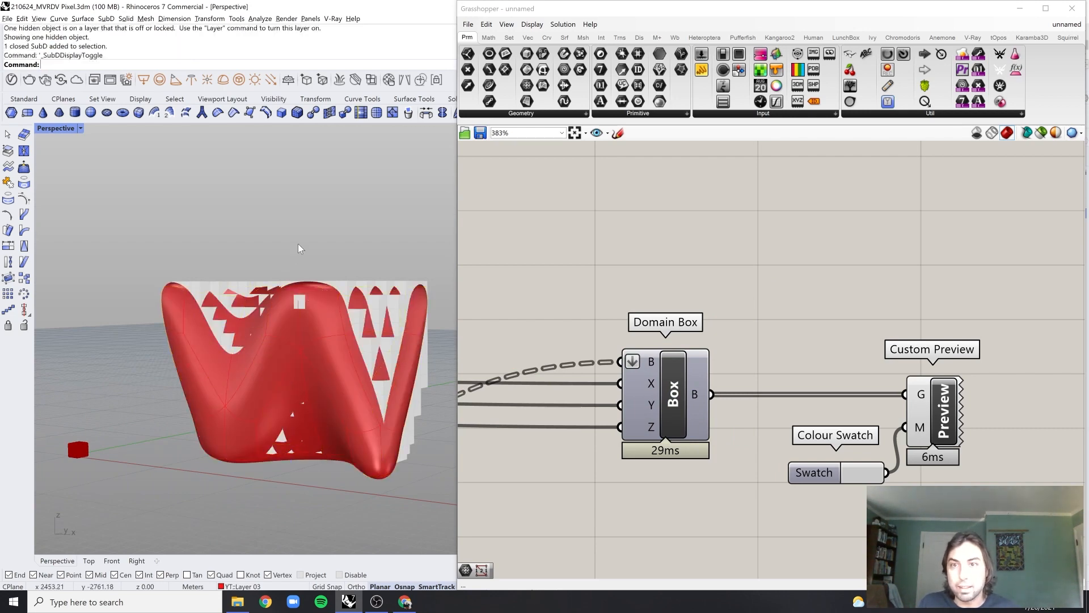
right_click_drag(298, 243, 292, 311)
right_click_drag(641, 356, 915, 372)
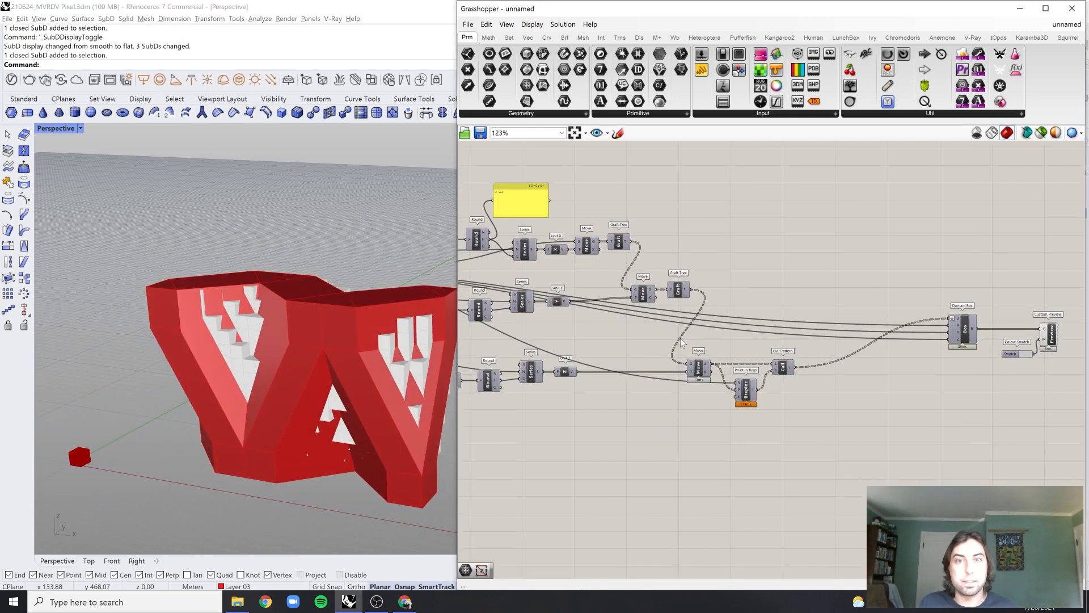
Set the VOXEL SIZE slider in Grasshopper to 5
right_click_drag(612, 324, 917, 399)
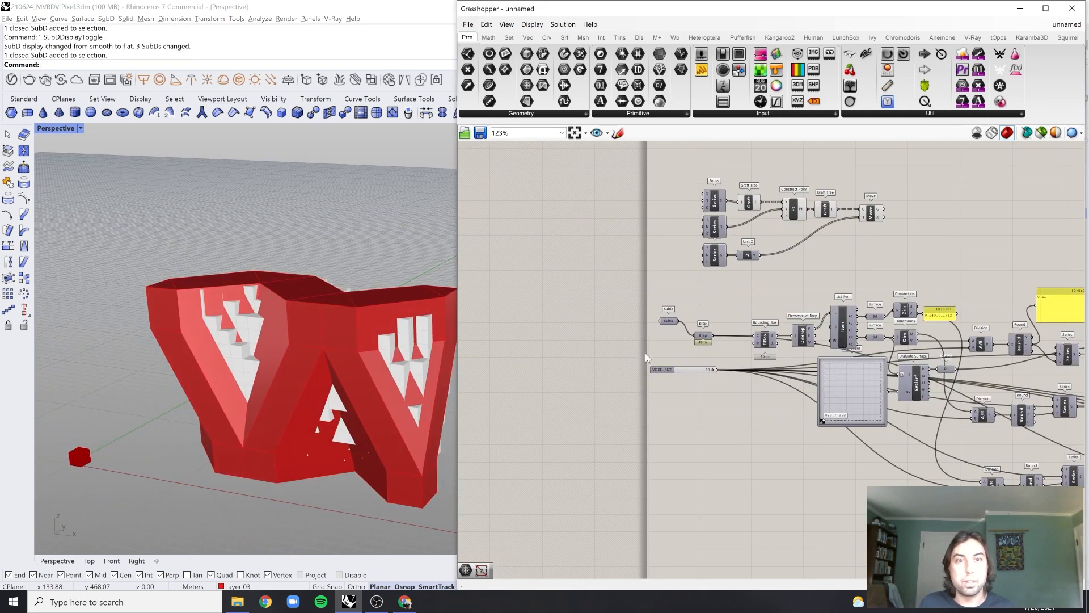
scroll(713, 338, "up", 7)
double_click(675, 468)
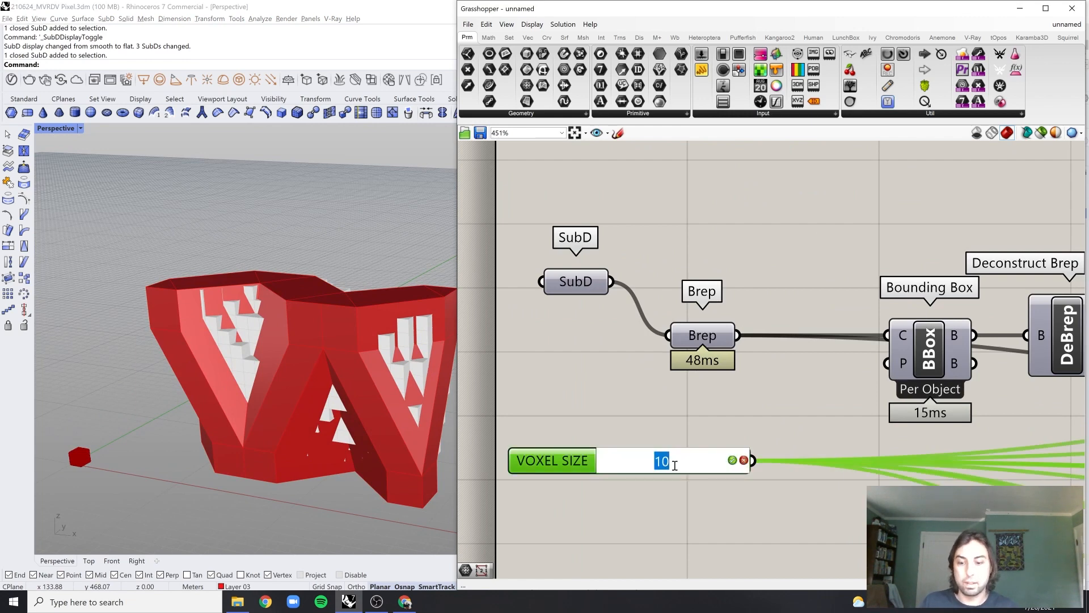
key("Return")
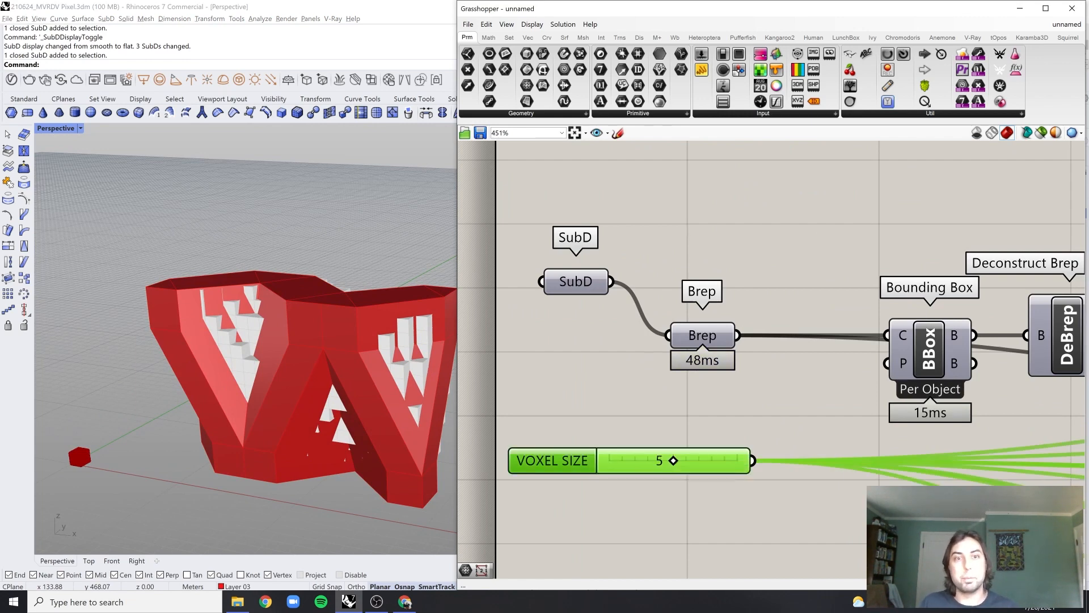
Hide the red SubD tower in Rhino to view the finer voxel mass on its own
left_click(326, 332)
key("ctrl+h")
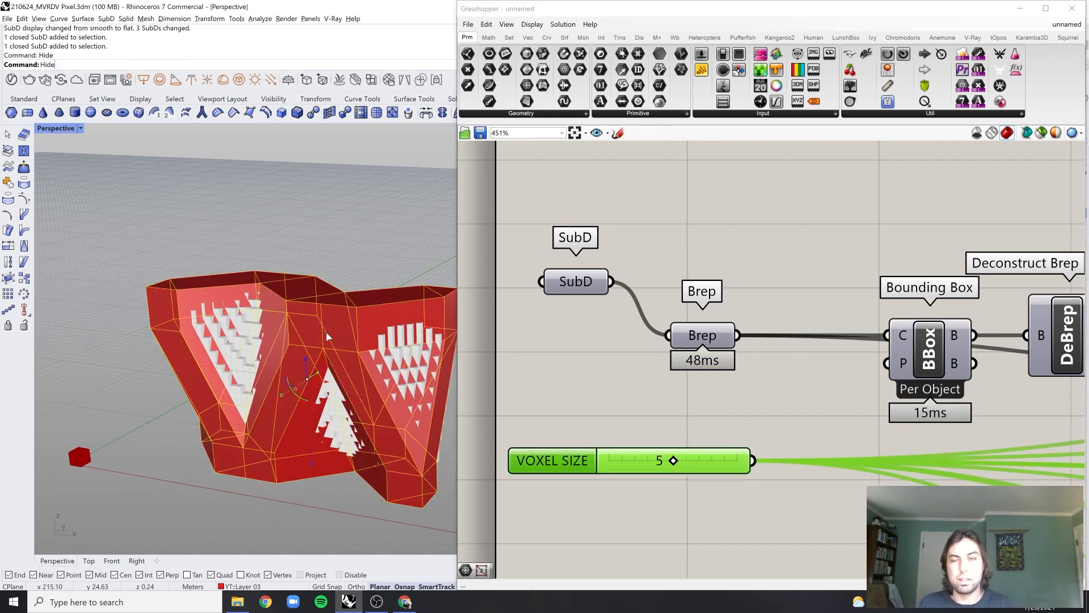
right_click_drag(326, 332, 291, 359)
scroll(300, 366, "down", 5)
scroll(300, 367, "up", 3)
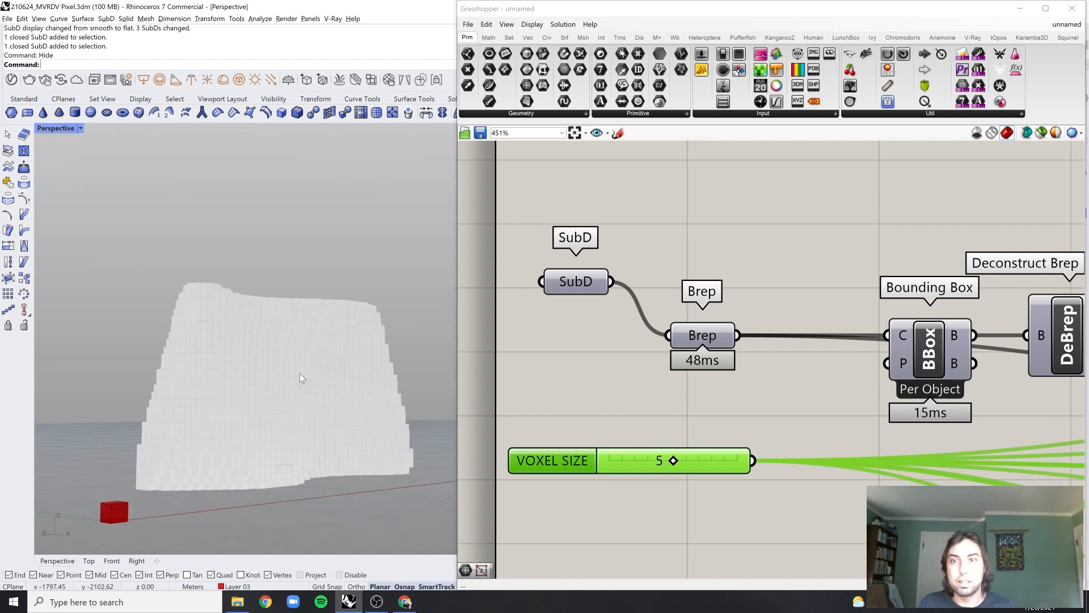
Preview the voxel mass in Arctic display mode, return the Perspective viewport to Shaded, and examine the stepped faces
left_click(51, 130)
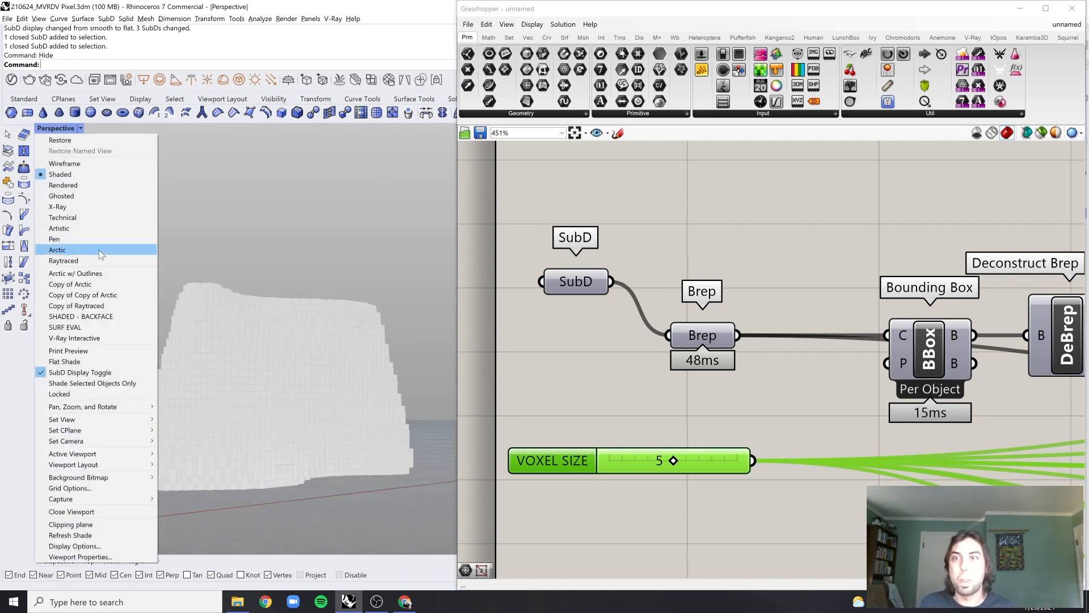
left_click(98, 249)
right_click_drag(318, 254, 287, 303)
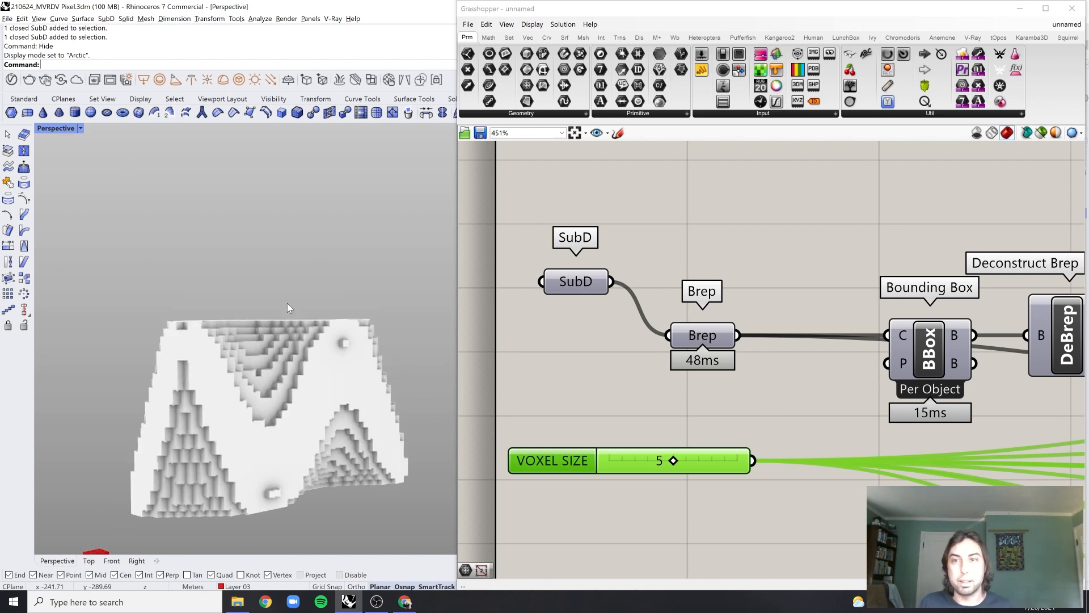
left_click(61, 128)
left_click(88, 179)
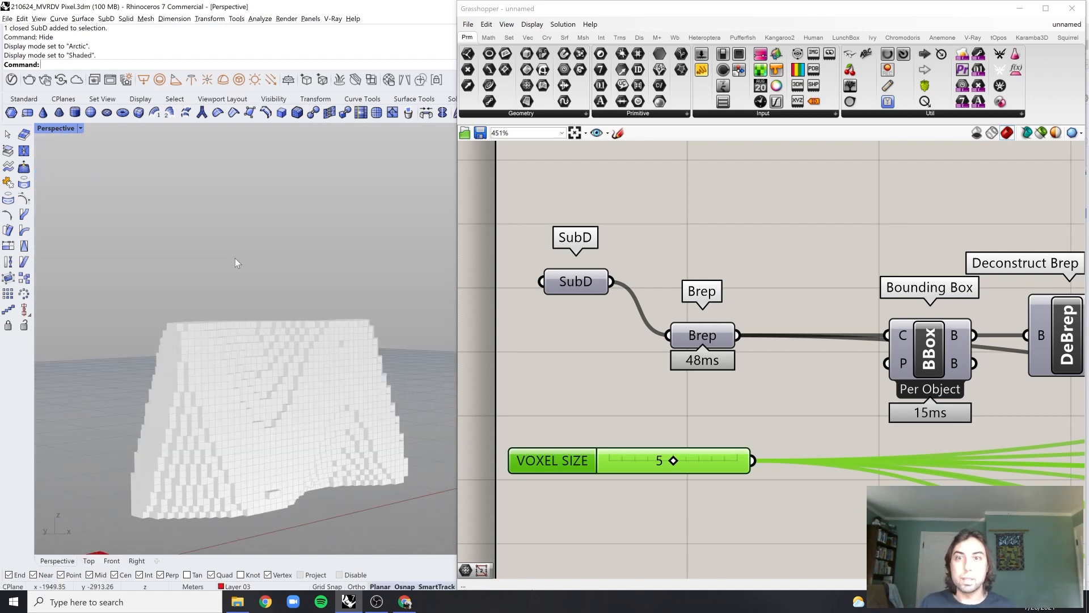
right_click_drag(235, 259, 260, 336)
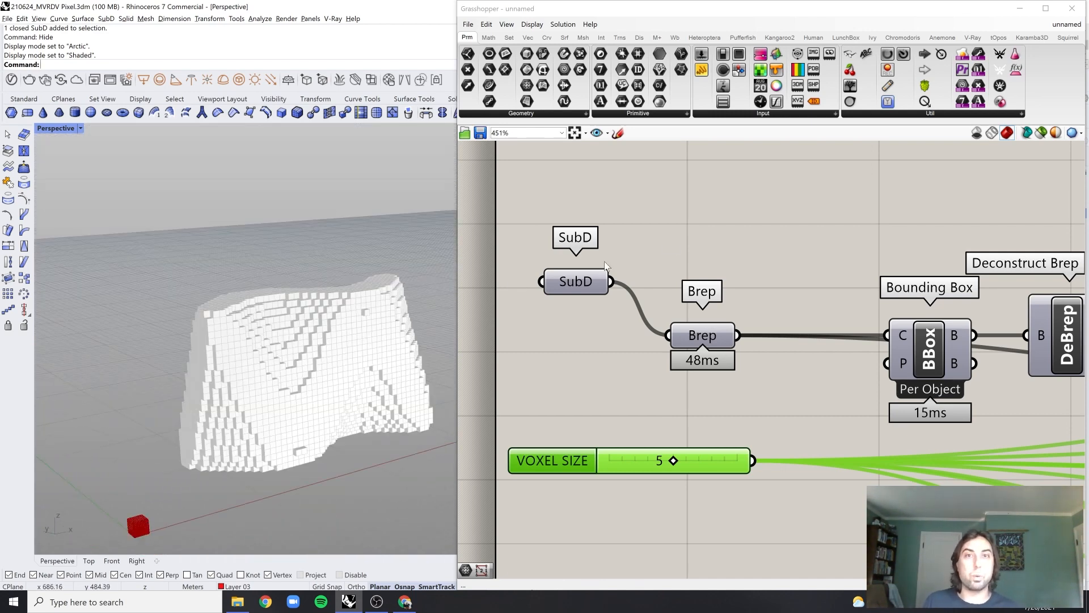
Switch the SubD display back to smooth and show the hidden SubD tower
left_click_drag(550, 287, 544, 287)
left_click(300, 357)
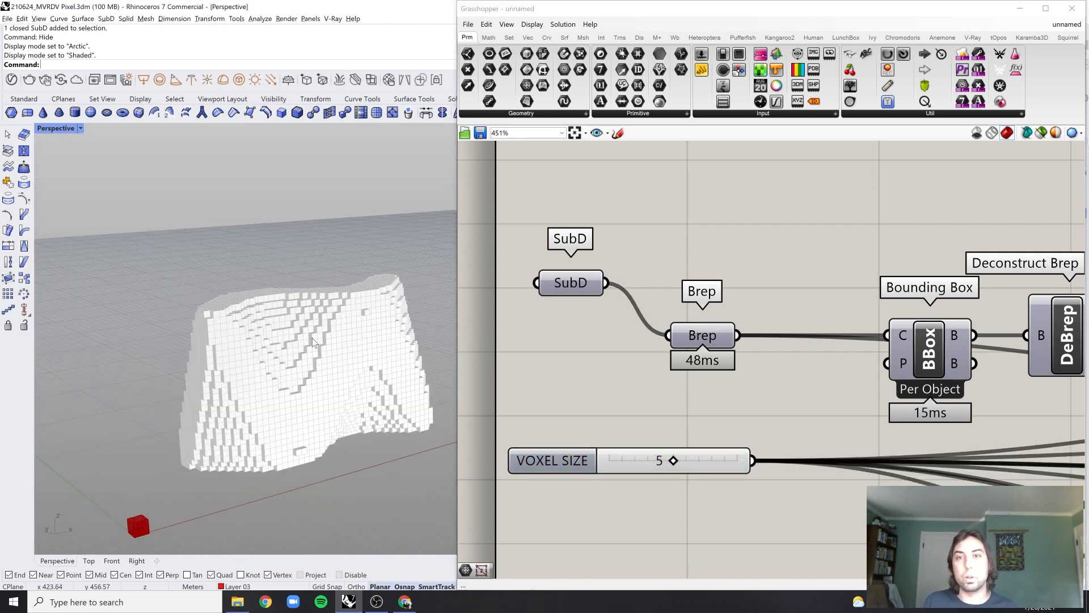
key("Tab")
type("show")
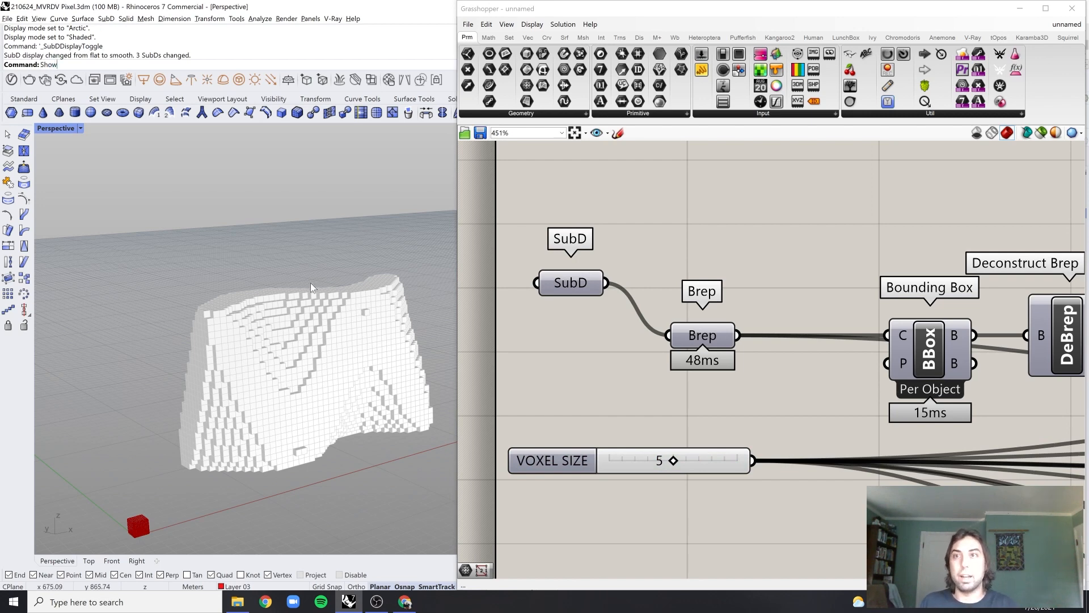
key("Return")
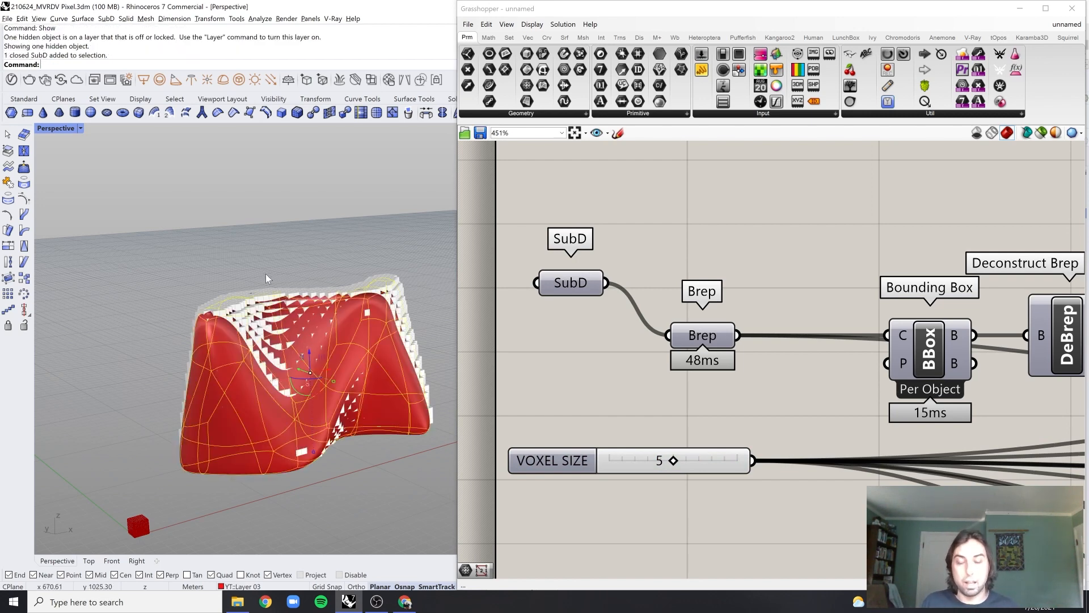
left_click(266, 274)
Crease all edges and vertices of the SubD tower so its form turns faceted
right_click_drag(265, 273, 138, 230)
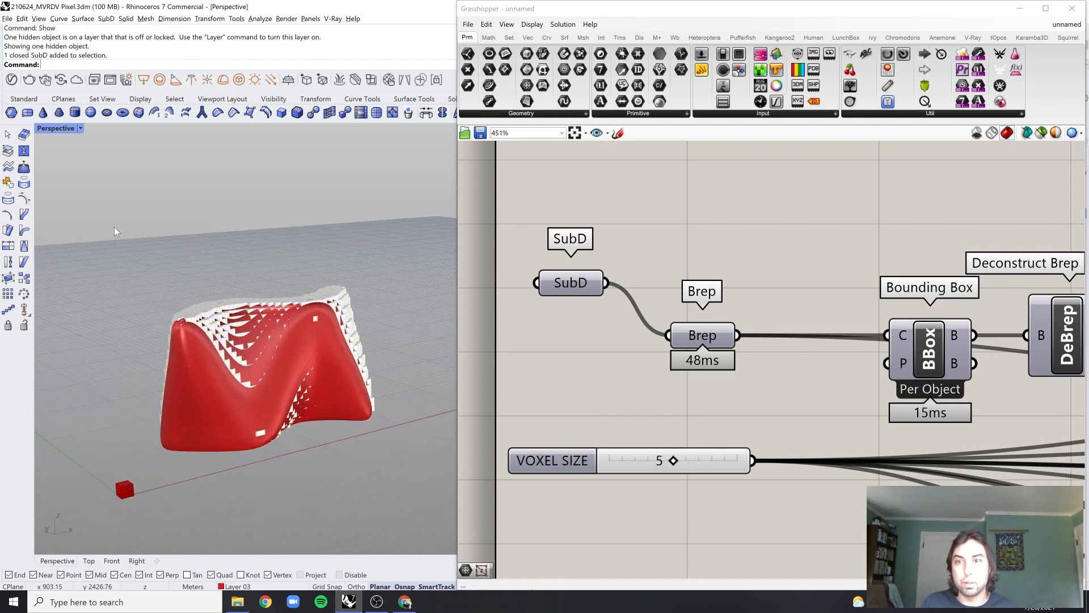
left_click_drag(114, 227, 430, 495, "ctrl+shift")
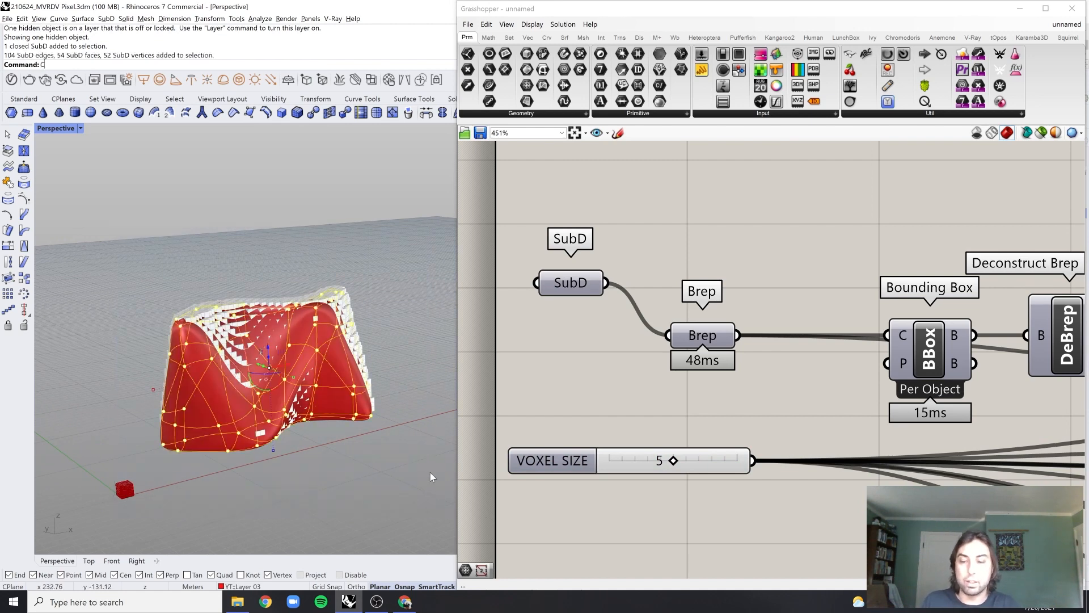
type("cr")
key("Return")
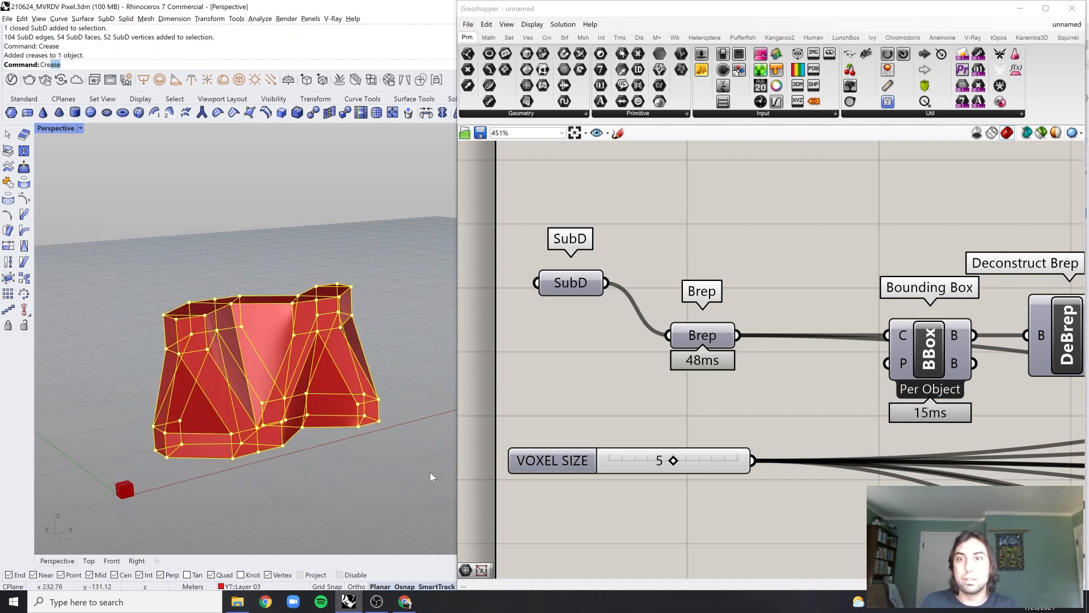
key("Return")
left_click(371, 458)
right_click(375, 457)
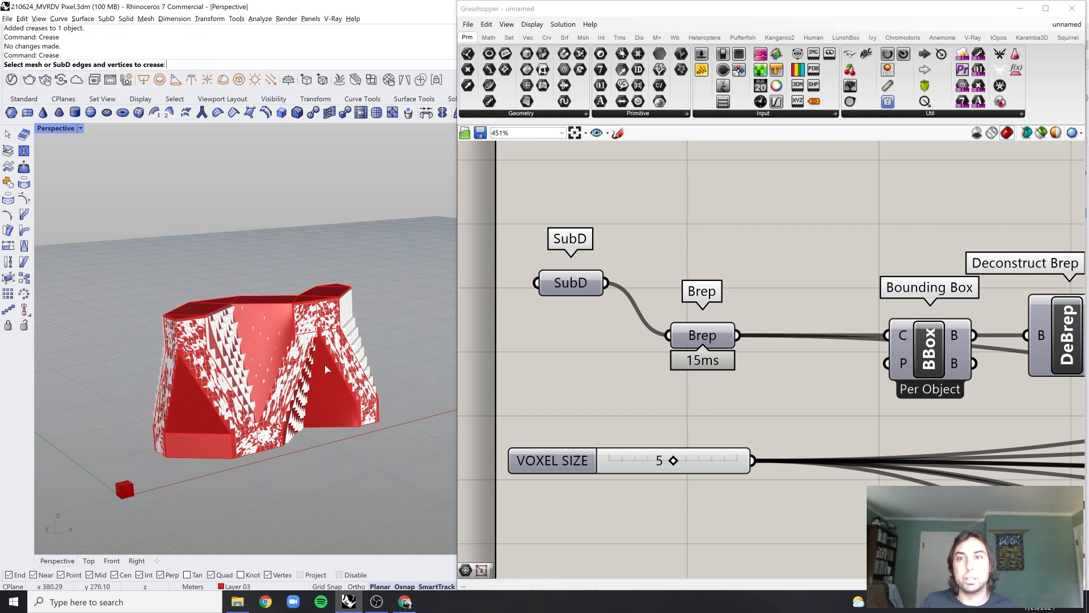
Hide the creased SubD tower and inspect the updated voxel mass
left_click(341, 370)
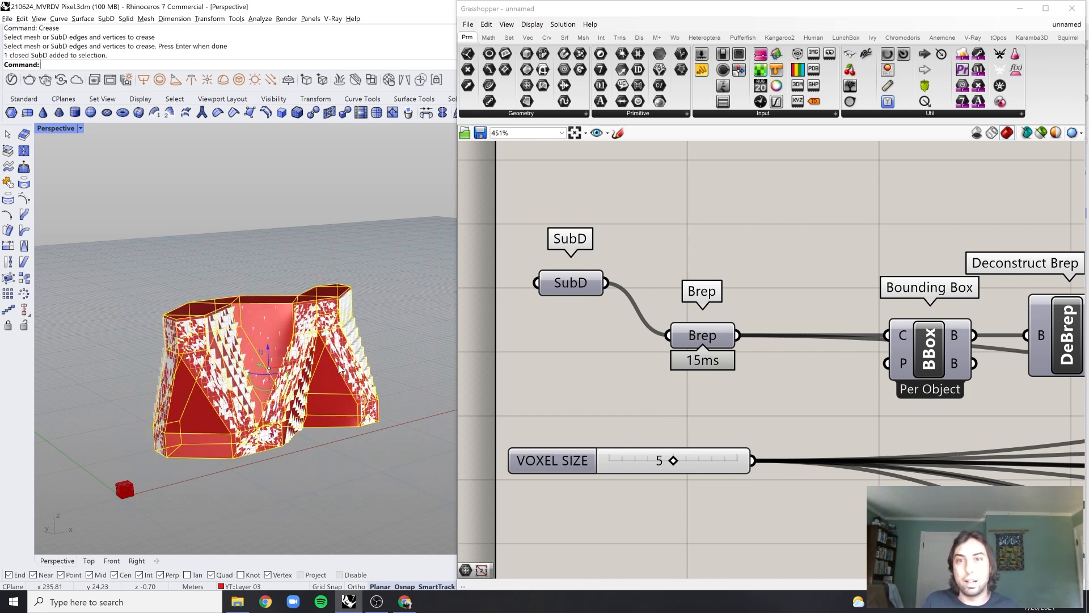
type("hid")
key("Return")
scroll(338, 364, "up", 4)
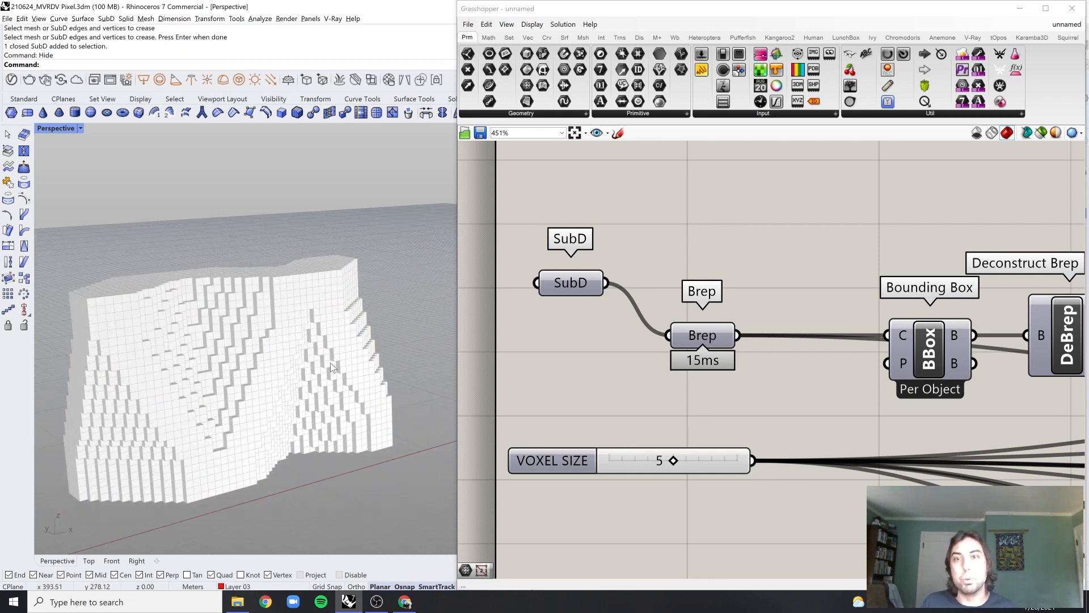
right_click_drag(338, 364, 152, 401)
scroll(329, 366, "down", 4)
scroll(345, 365, "up", 5)
Show the hidden SubD tower and move the edges and vertices near its base slightly
key("Return")
left_click_drag(152, 400, 479, 444, "ctrl+shift")
right_click_drag(302, 392, 304, 407)
left_click_drag(304, 417, 303, 421)
left_click(353, 475)
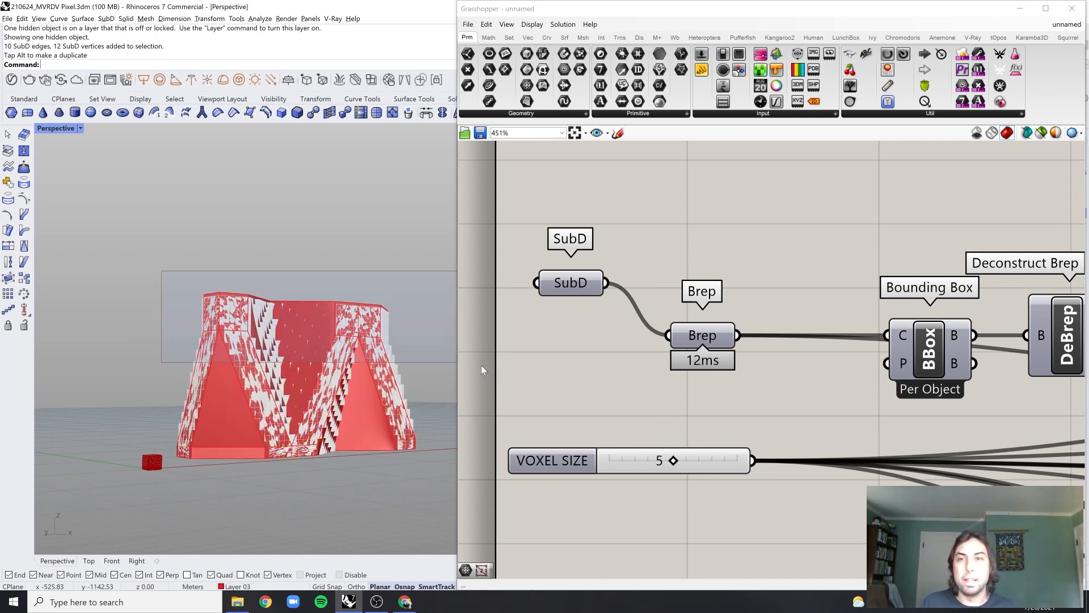
Select the faces, edges and vertices at the tower's top corner nearest the origin and raise them vertically
left_click_drag(481, 366, 481, 370, "ctrl+shift")
left_click(190, 248)
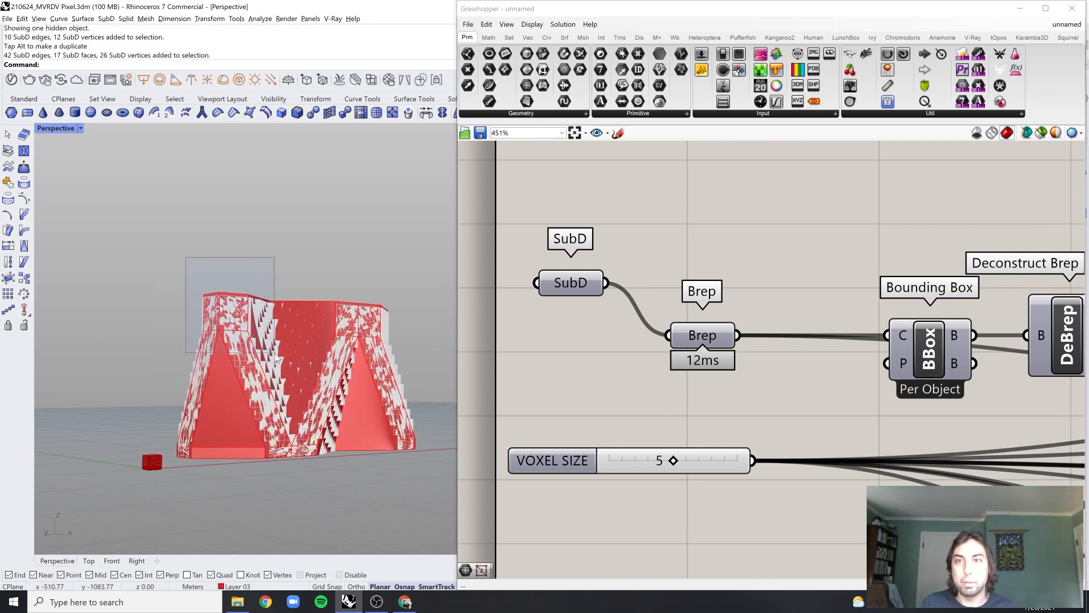
left_click_drag(275, 353, 268, 350, "ctrl+shift")
right_click_drag(192, 273, 245, 281)
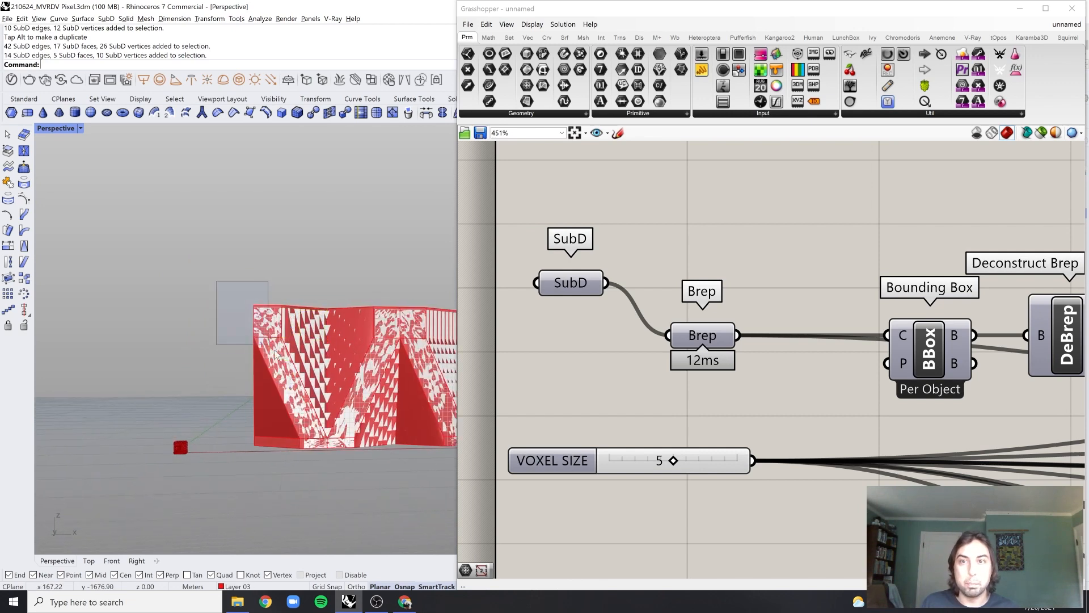
left_click_drag(291, 358, 290, 358, "ctrl+shift")
left_click_drag(269, 317, 269, 282)
left_click(325, 259)
Hide the edited SubD tower and examine the voxel mass with its raised corner from several sides
right_click_drag(335, 289, 398, 334)
left_click(342, 337)
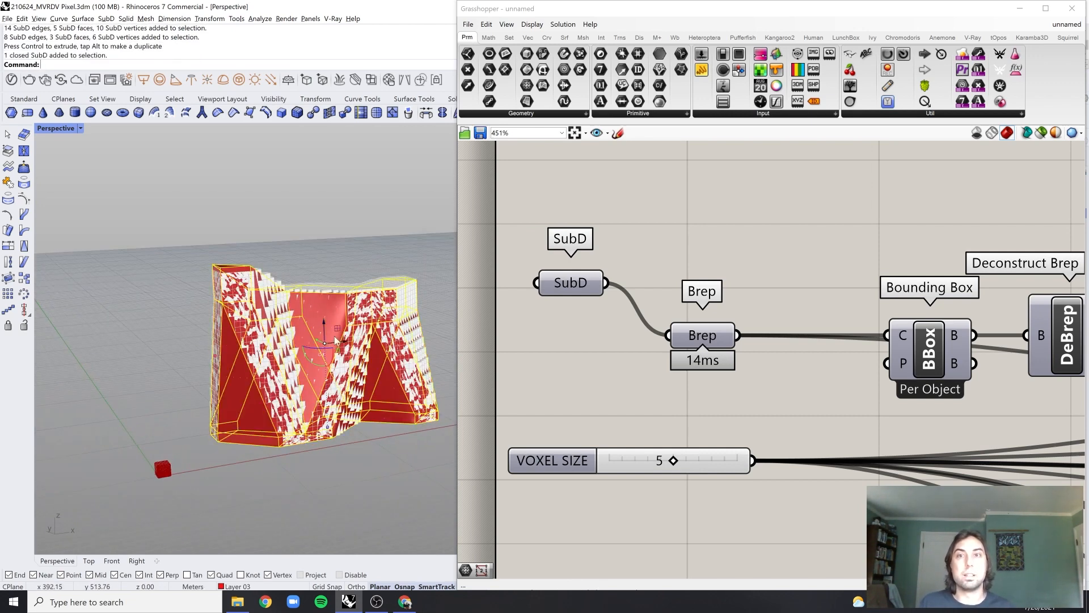
key("Escape")
left_click(329, 343)
key("Return")
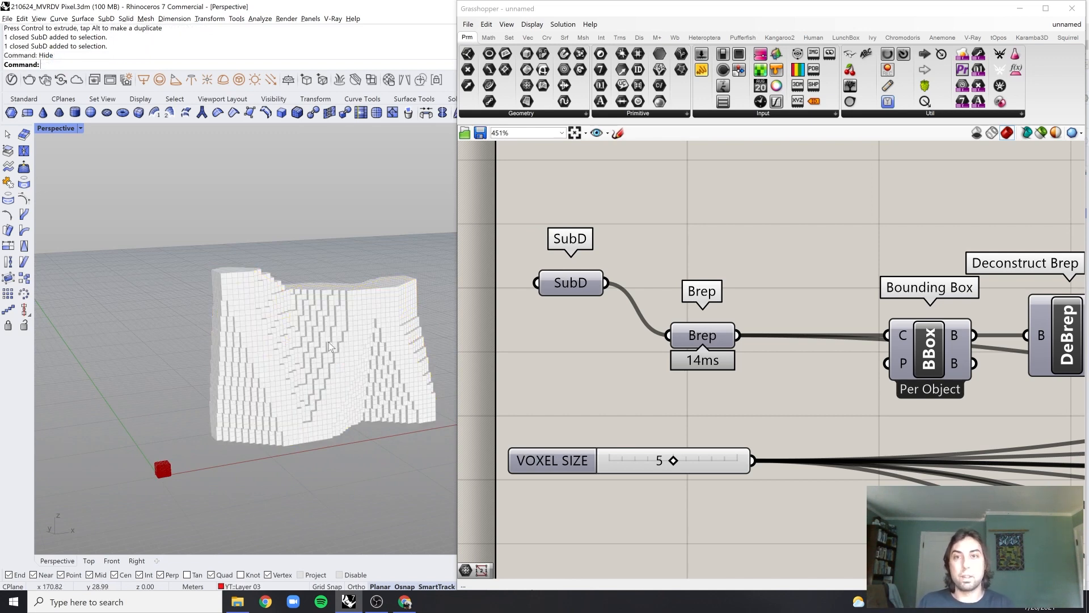
right_click_drag(328, 342, 395, 383)
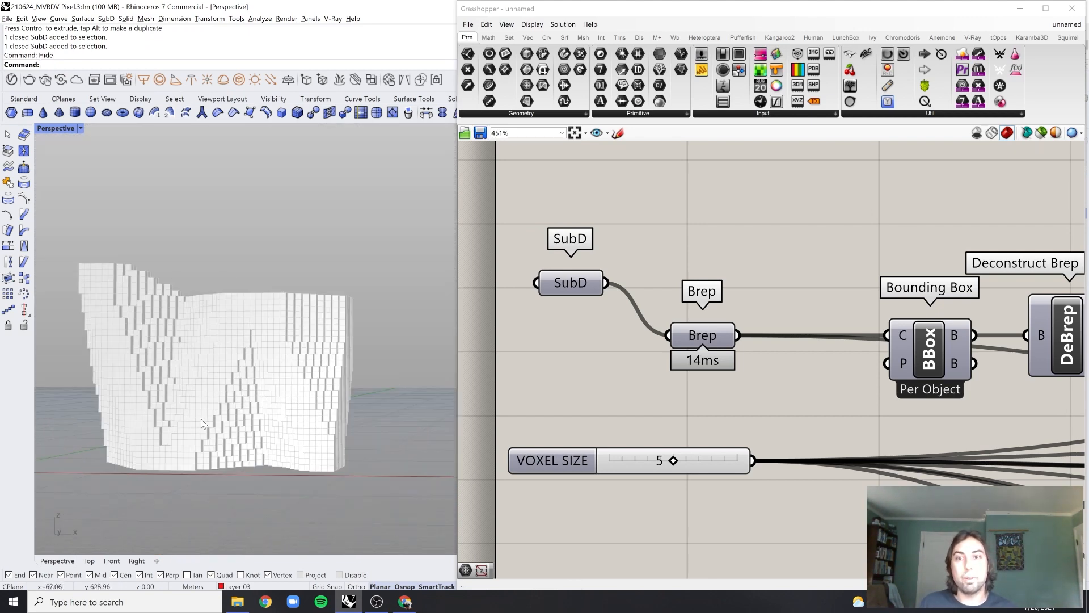
right_click_drag(201, 419, 342, 376)
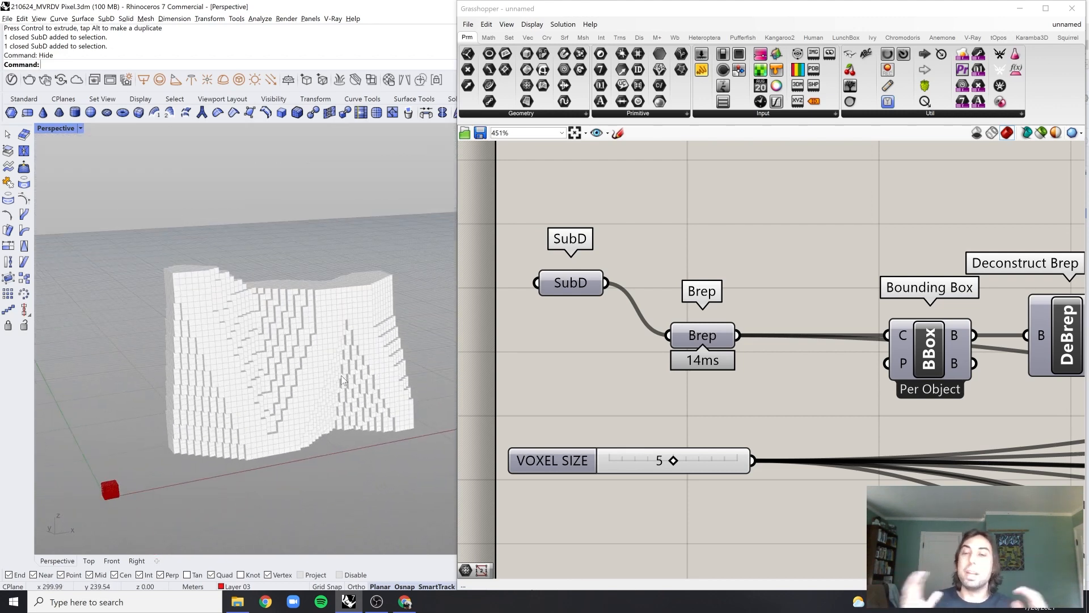
Put the VOXEL SIZE slider in its own group on the Grasshopper canvas
scroll(618, 406, "down", 2)
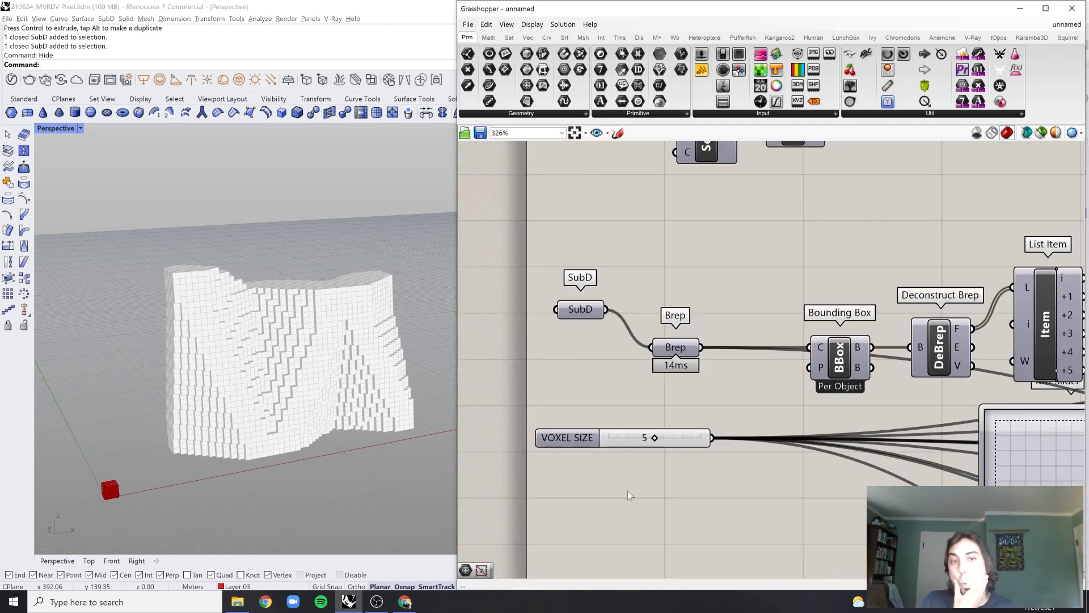
left_click_drag(669, 492, 635, 413)
right_click(601, 408)
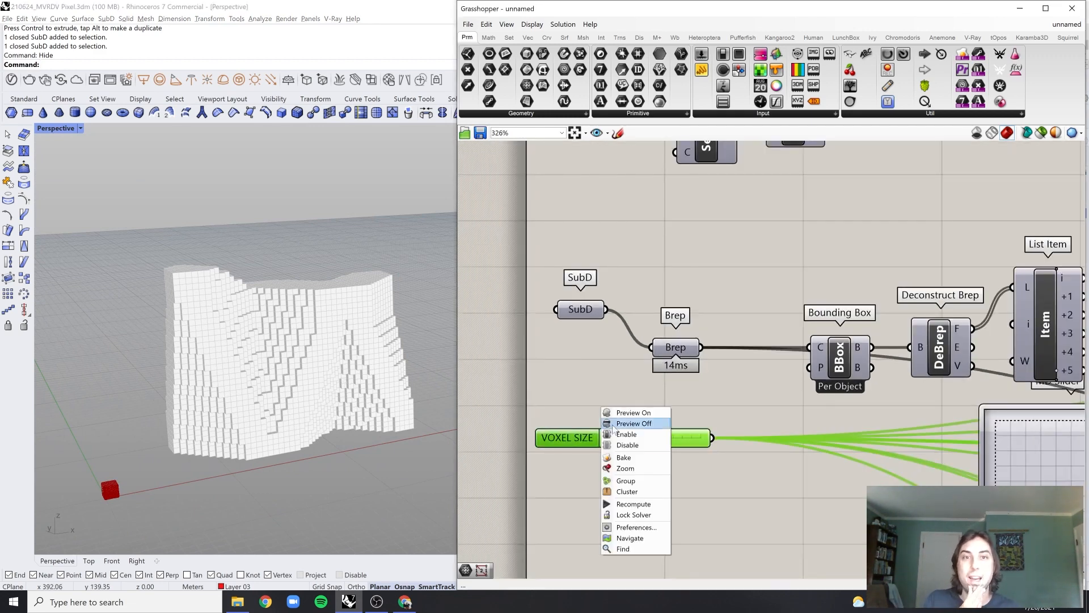
left_click(627, 482)
left_click(634, 407)
left_click(590, 445)
left_click(594, 402)
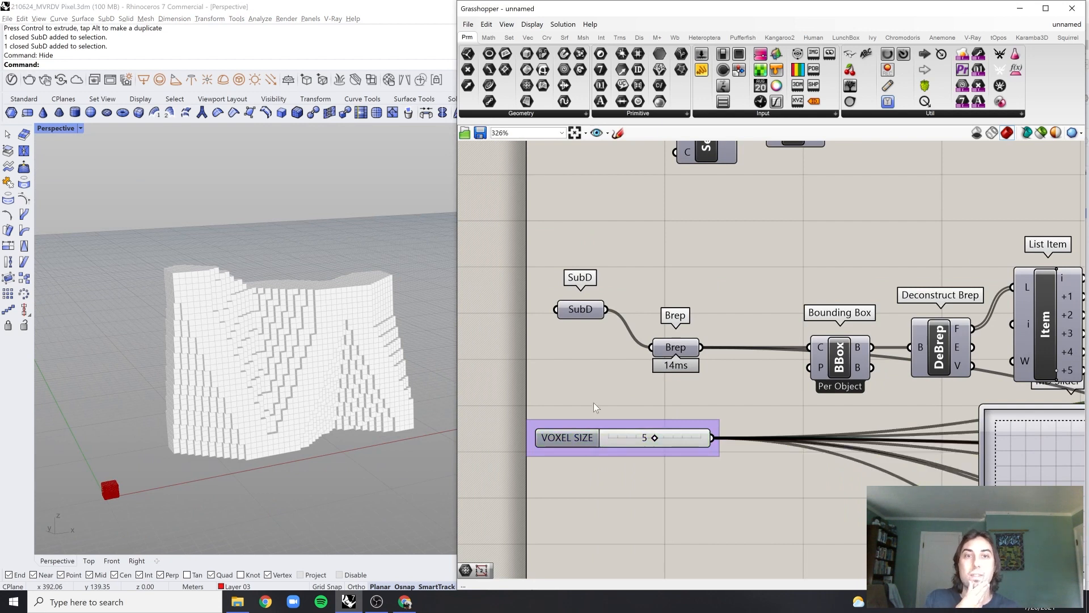
Move the SubD parameter closer to the Brep parameter and line it up so their connecting wire runs straight
left_click(580, 317)
left_click_drag(582, 314, 597, 347)
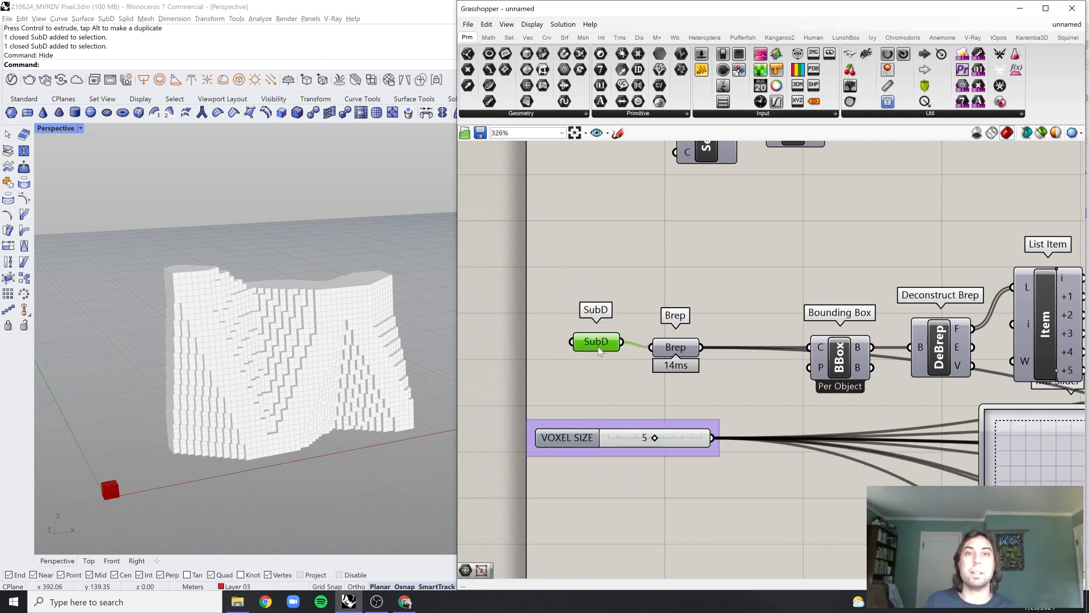
double_click(672, 287)
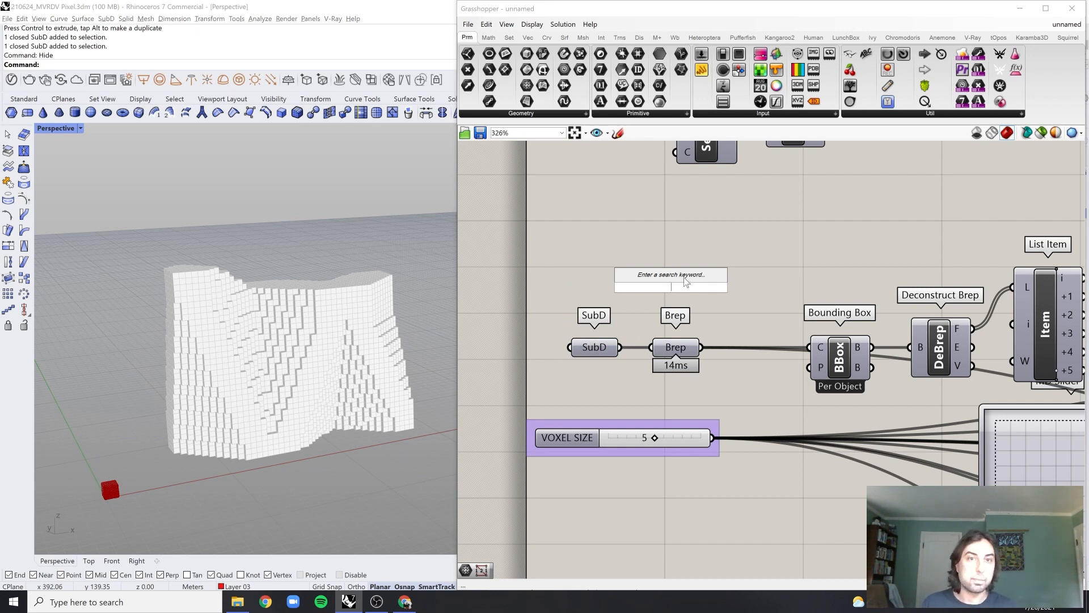
left_click(661, 301)
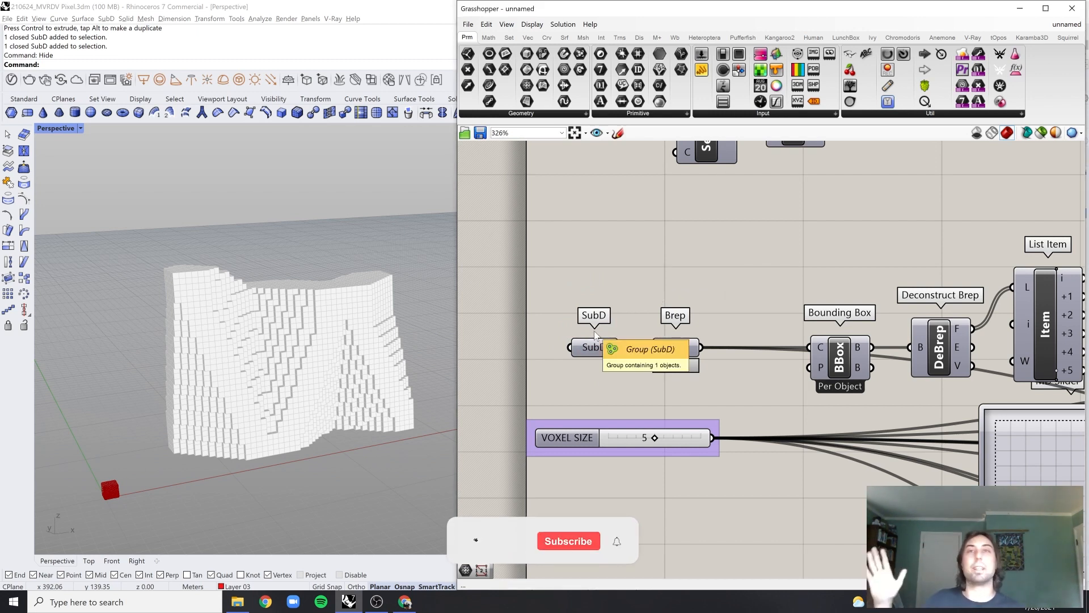